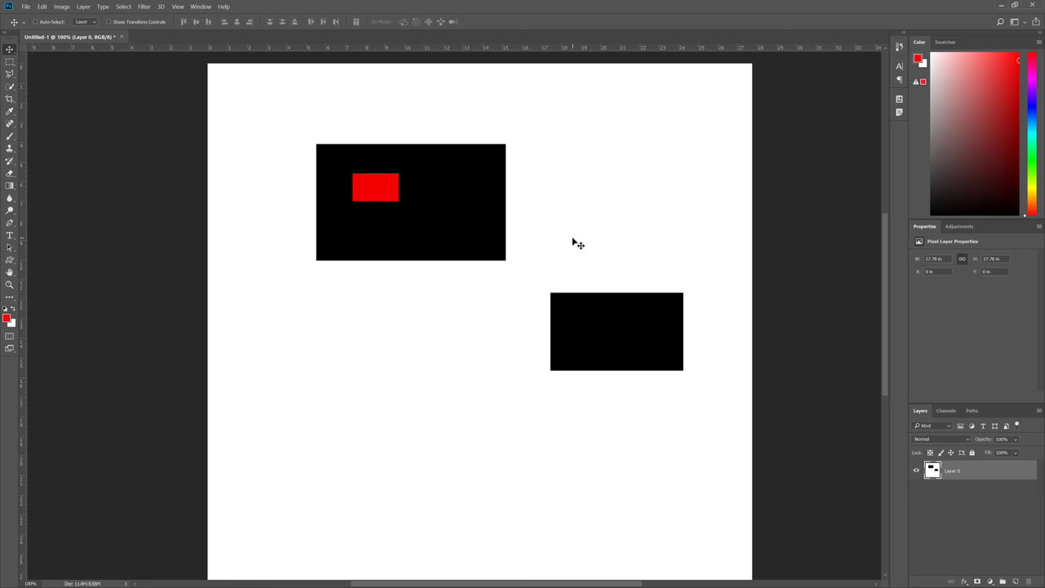
# - Try clearing all the artwork on Layer 0, and undo the deletion
pyautogui.hotkey('ctrl', 'a')
pyautogui.press('Delete')
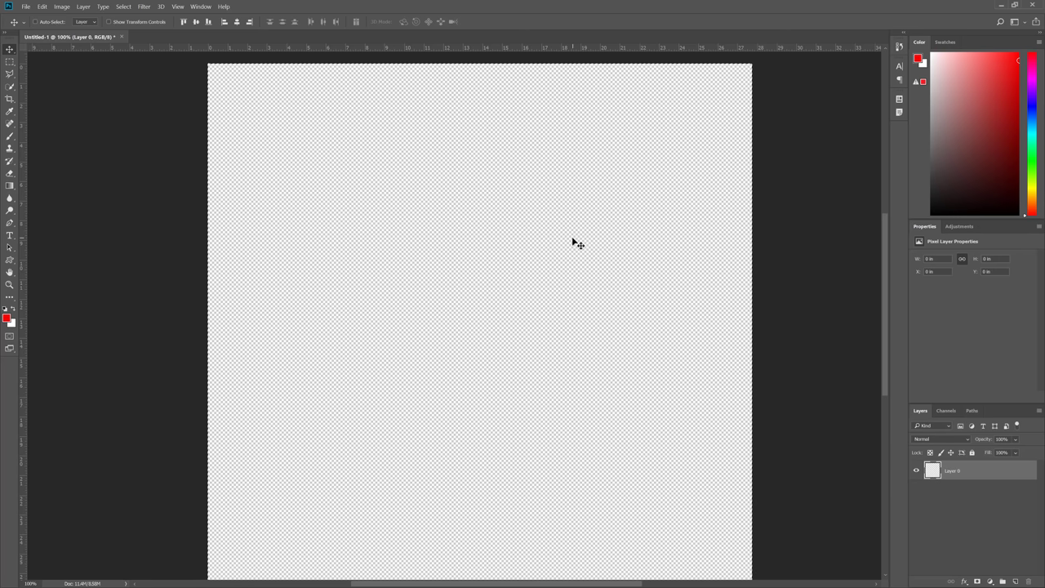
pyautogui.hotkey('ctrl', 'd')
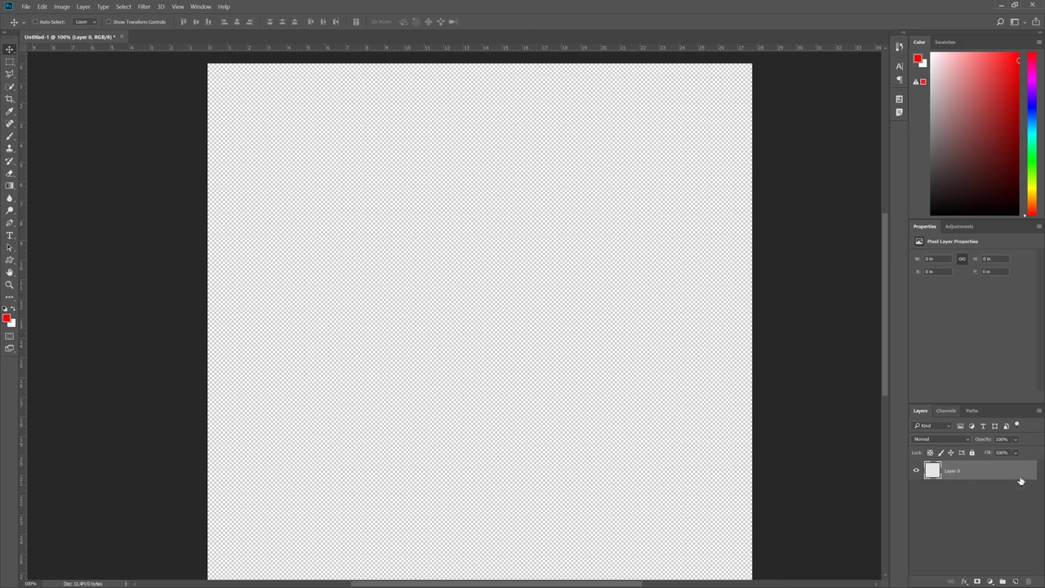
pyautogui.hotkey('ctrl', 'alt', 'z')
pyautogui.hotkey('ctrl', 'alt', 'z')
pyautogui.hotkey('ctrl', 'd')
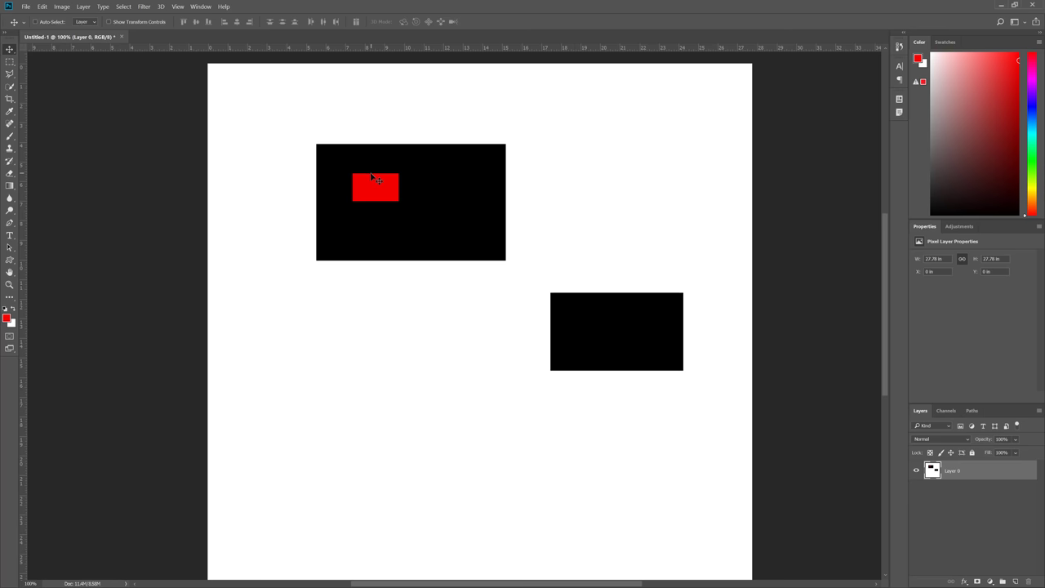
# - Try moving the rectangles on Layer 0 around the canvas and back to the original position
pyautogui.moveTo(373, 189); pyautogui.dragTo(398, 204)
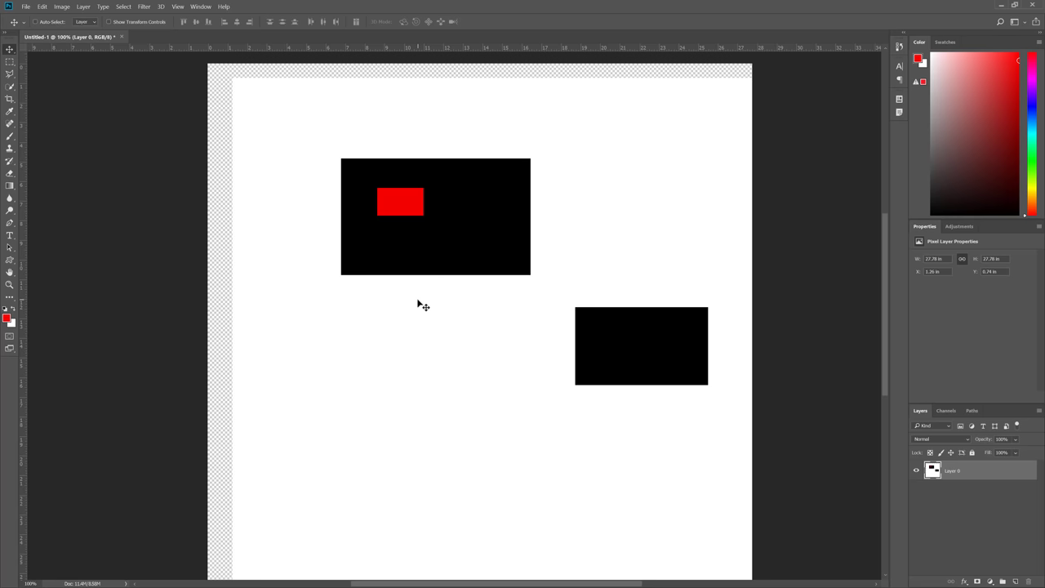
pyautogui.moveTo(454, 281); pyautogui.dragTo(574, 221)
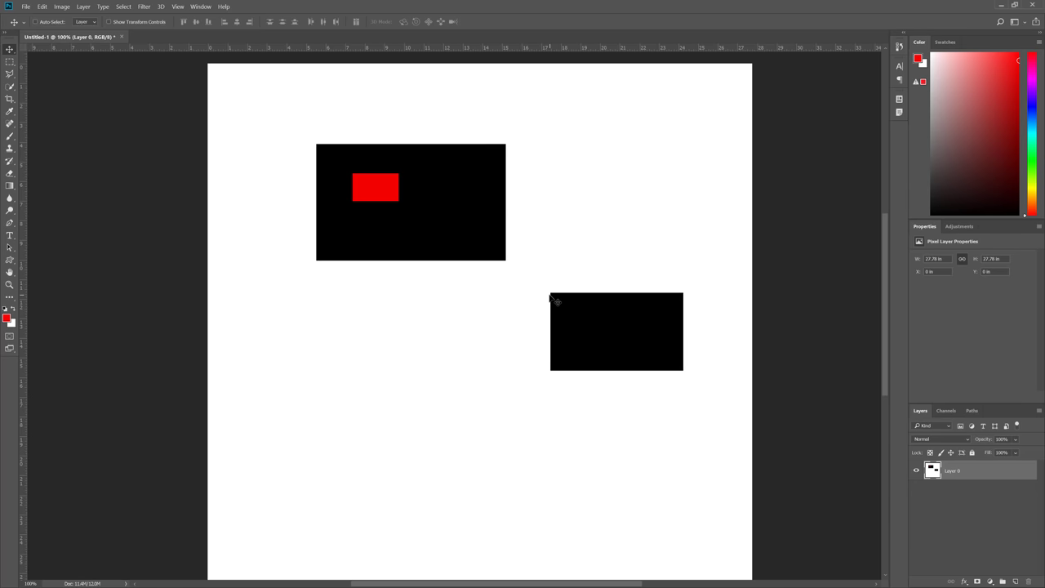
# - Clear all the artwork from Layer 0 and fill the layer with the white background colour
pyautogui.hotkey('ctrl', 'a')
pyautogui.press('Delete')
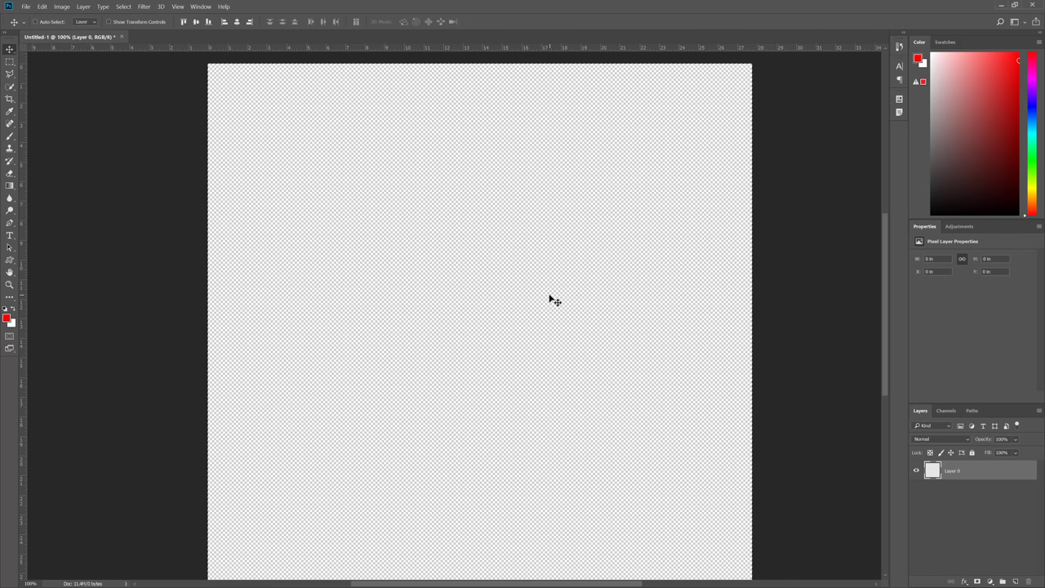
pyautogui.hotkey('ctrl', 'BackSpace')
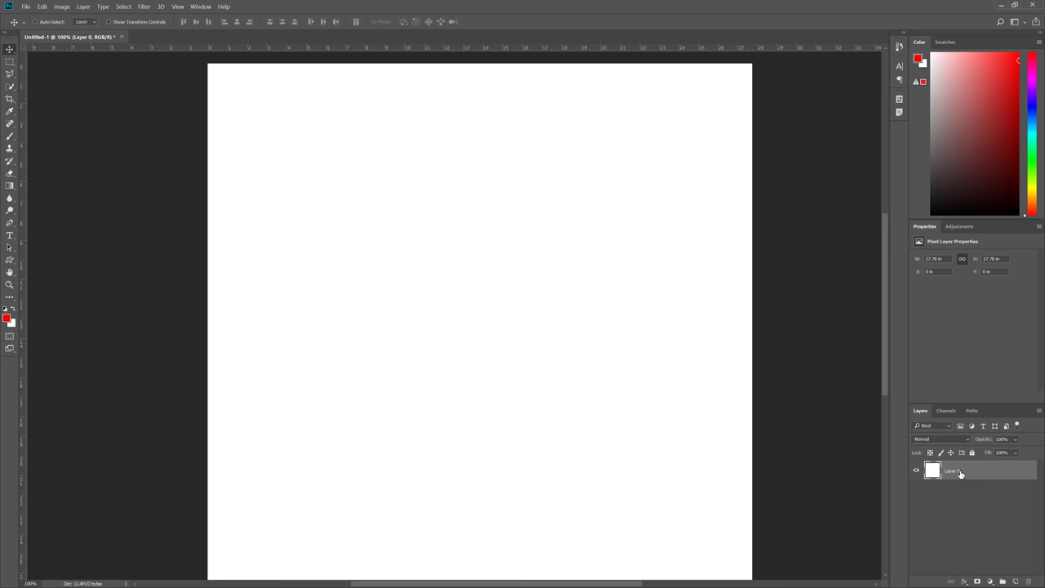
# - Add a new empty layer above Layer 0 with the default name and settings
pyautogui.hotkey('ctrl', 'n')
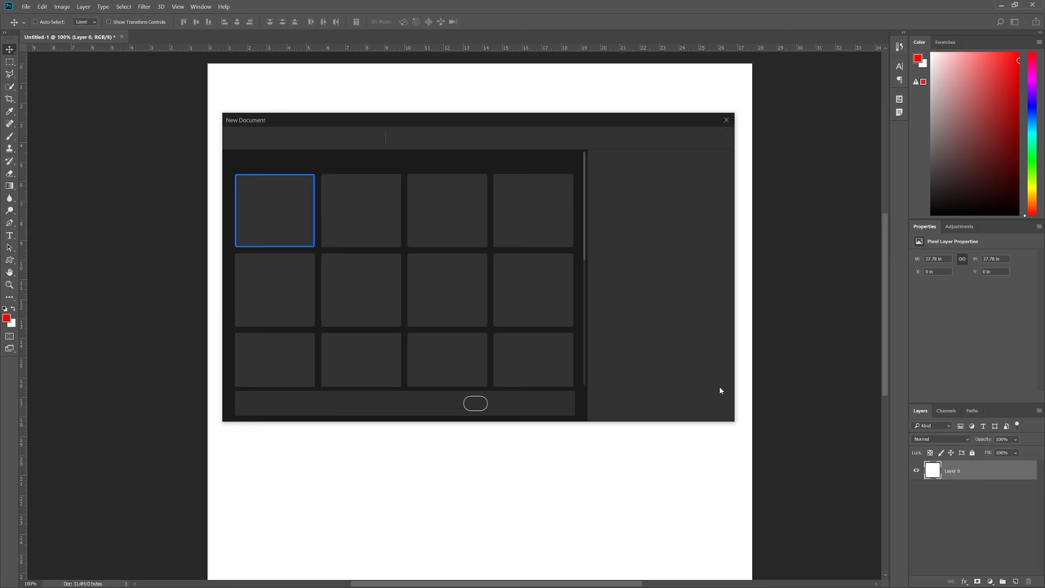
pyautogui.press('Escape')
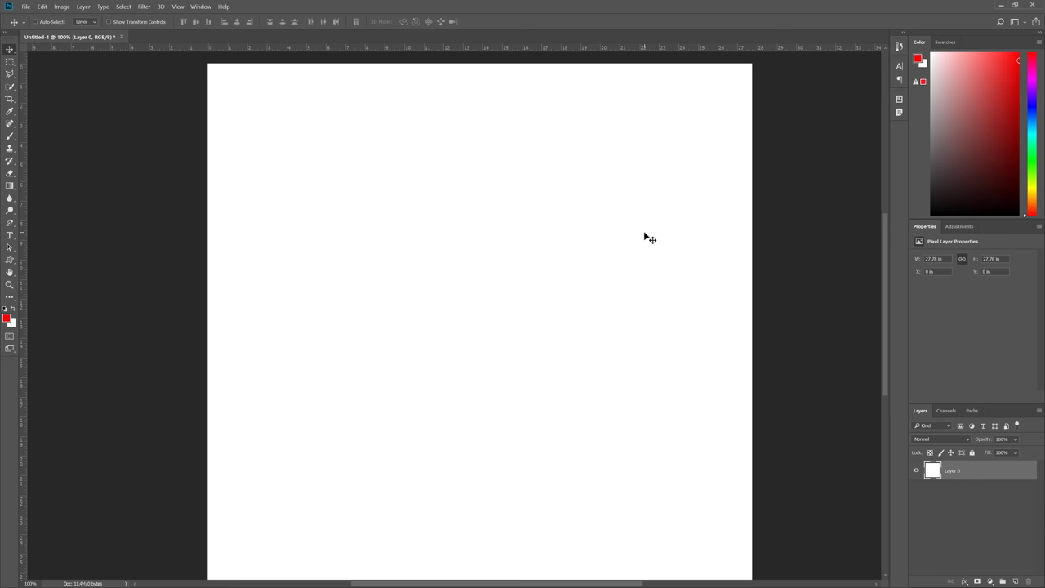
pyautogui.hotkey('ctrl', 'shift', 'n')
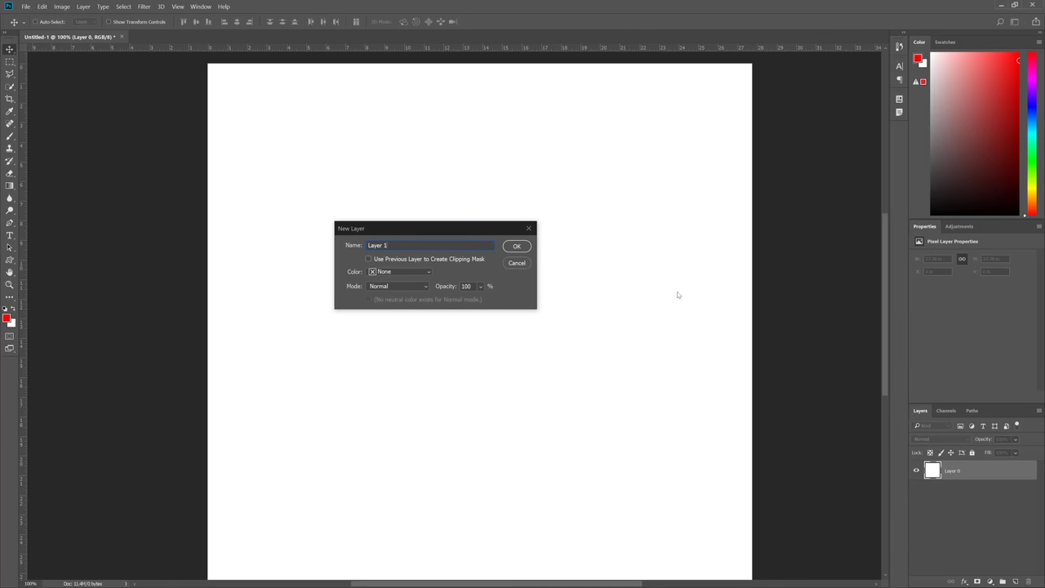
pyautogui.click(516, 245)
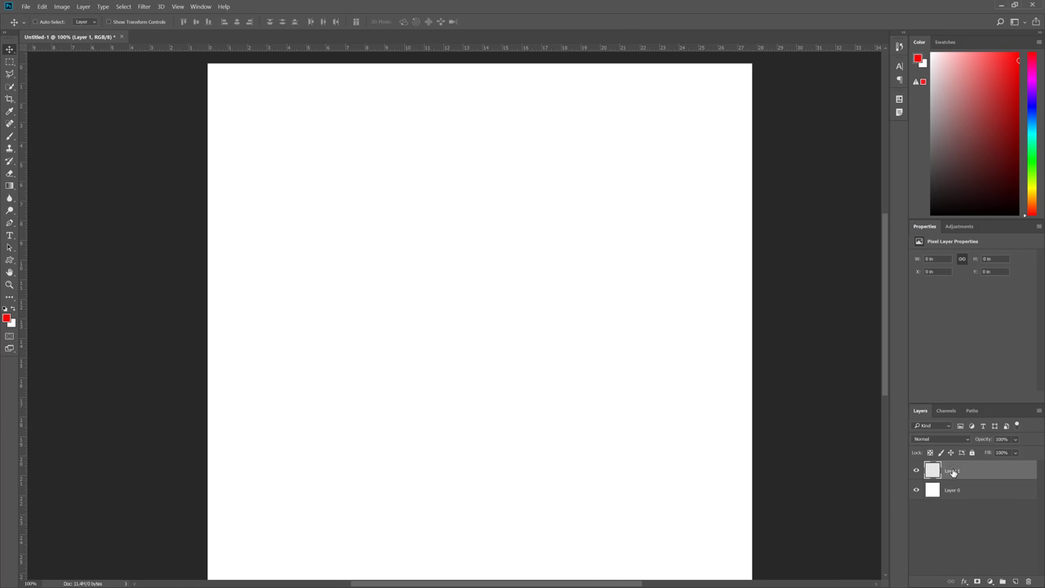
# - Switch between the two layers, select the contents of Layer 0 and clear its white fill
pyautogui.click(961, 492)
pyautogui.click(964, 473)
pyautogui.click(966, 488)
pyautogui.click(966, 474)
pyautogui.click(928, 493)
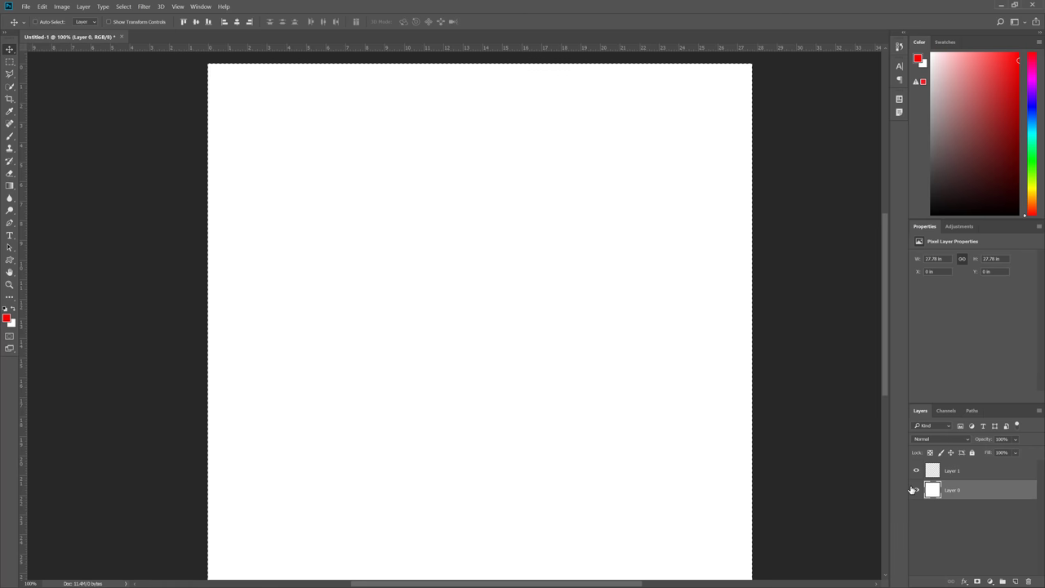
pyautogui.press('Delete')
# - On Layer 0, make a rectangular selection about 8.17 by 4.6 in, fill it with the default black and deselect
pyautogui.click(970, 471)
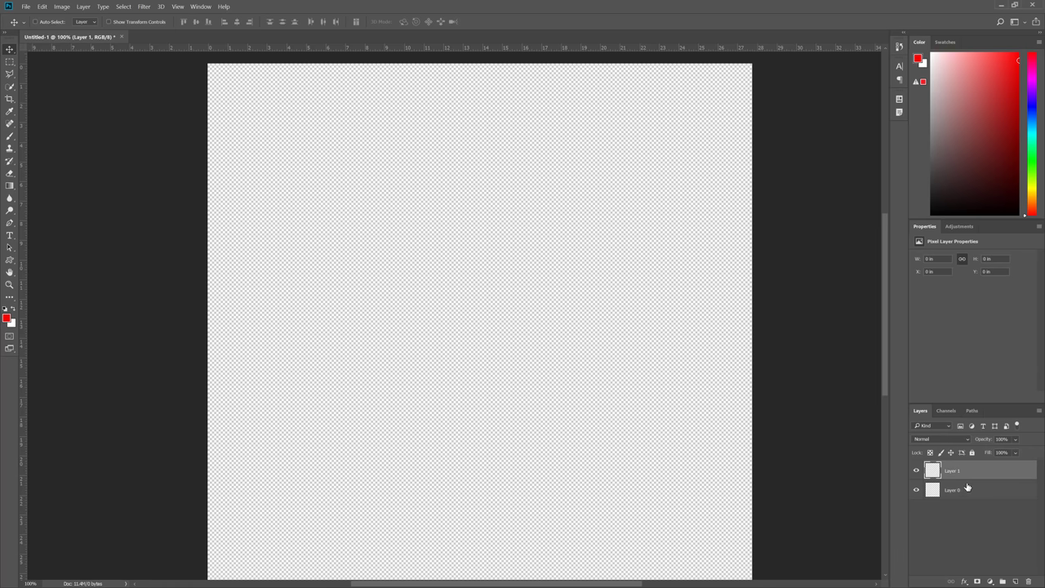
pyautogui.click(965, 489)
pyautogui.click(972, 473)
pyautogui.click(958, 494)
pyautogui.click(956, 475)
pyautogui.click(973, 488)
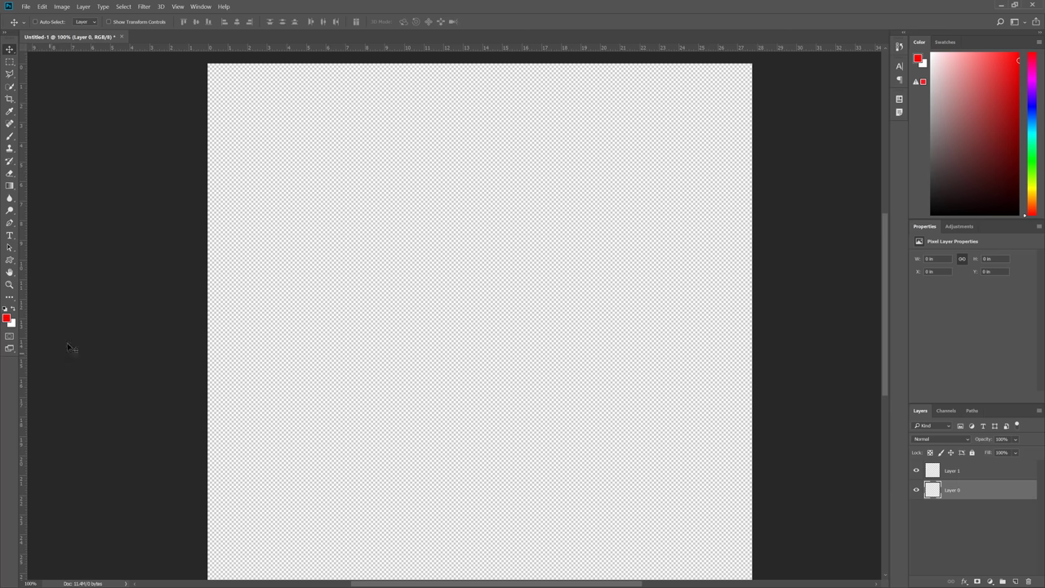
pyautogui.press('m')
pyautogui.press('d')
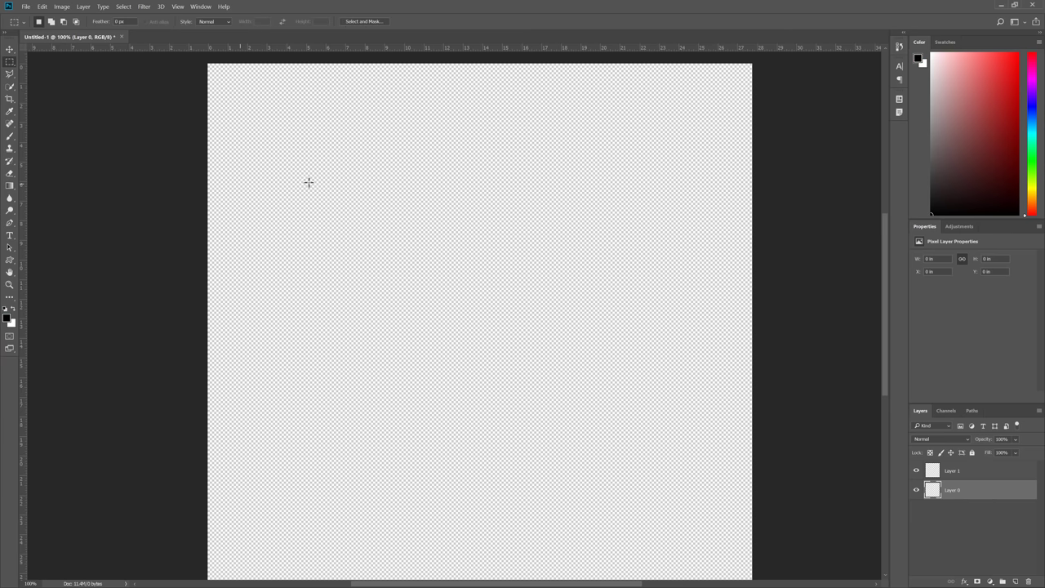
pyautogui.hotkey('alt', 'BackSpace')
pyautogui.hotkey('ctrl', 'd')
pyautogui.press('v')
# - Make Layer 1 the active layer and set the foreground colour to bright red
pyautogui.click(979, 473)
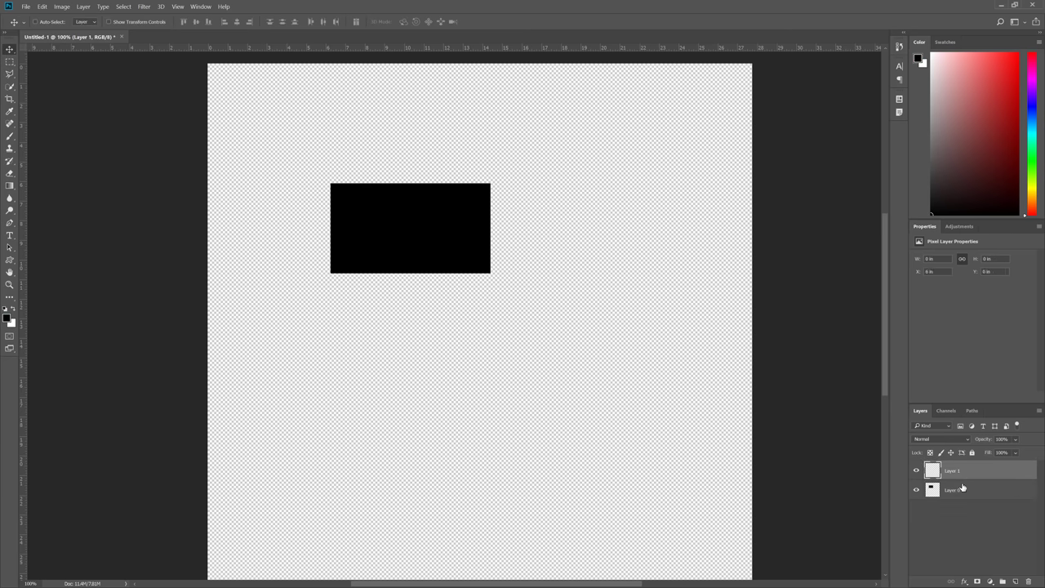
pyautogui.click(977, 491)
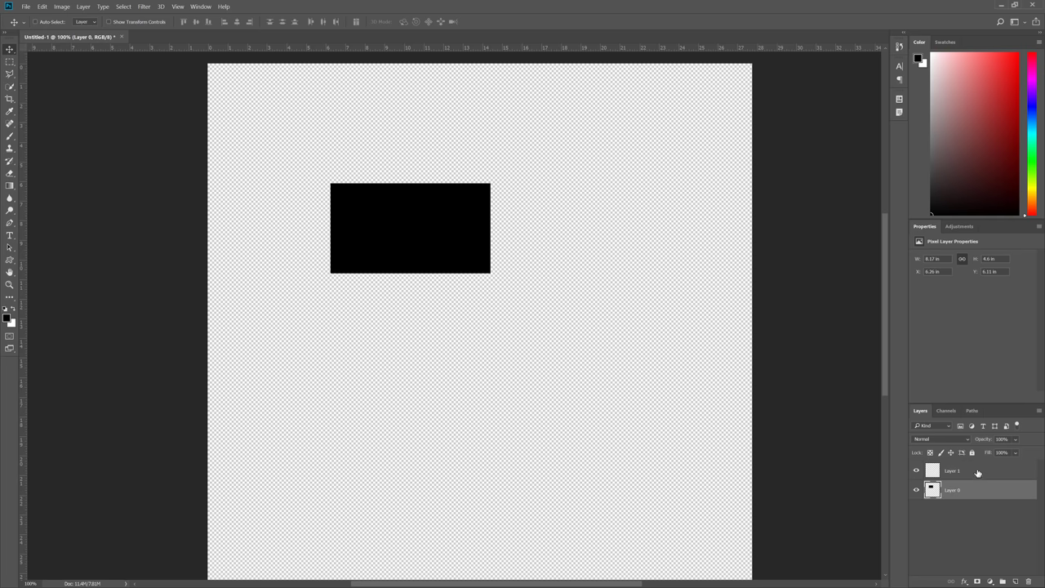
pyautogui.click(979, 472)
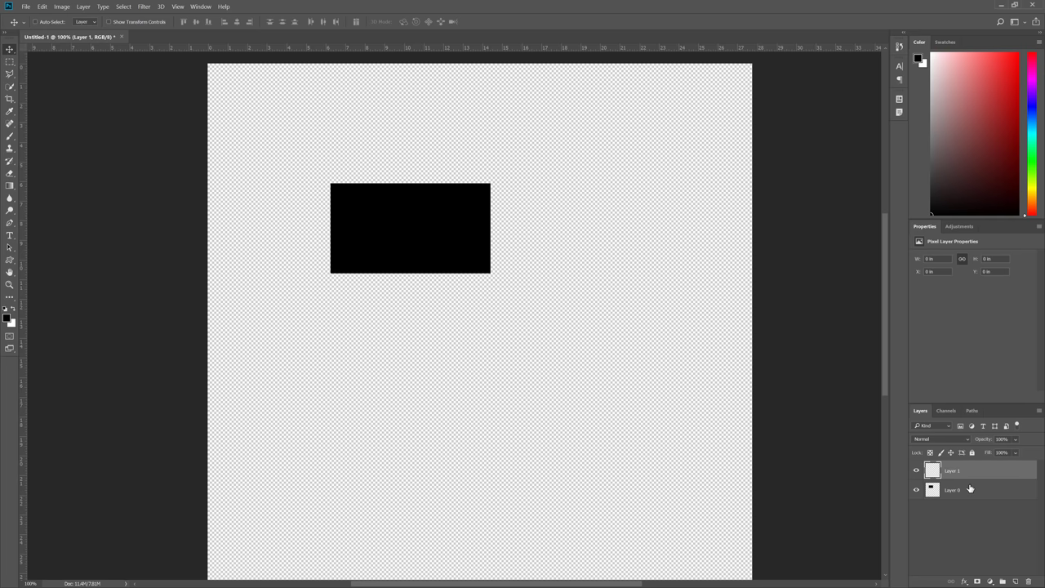
pyautogui.click(981, 492)
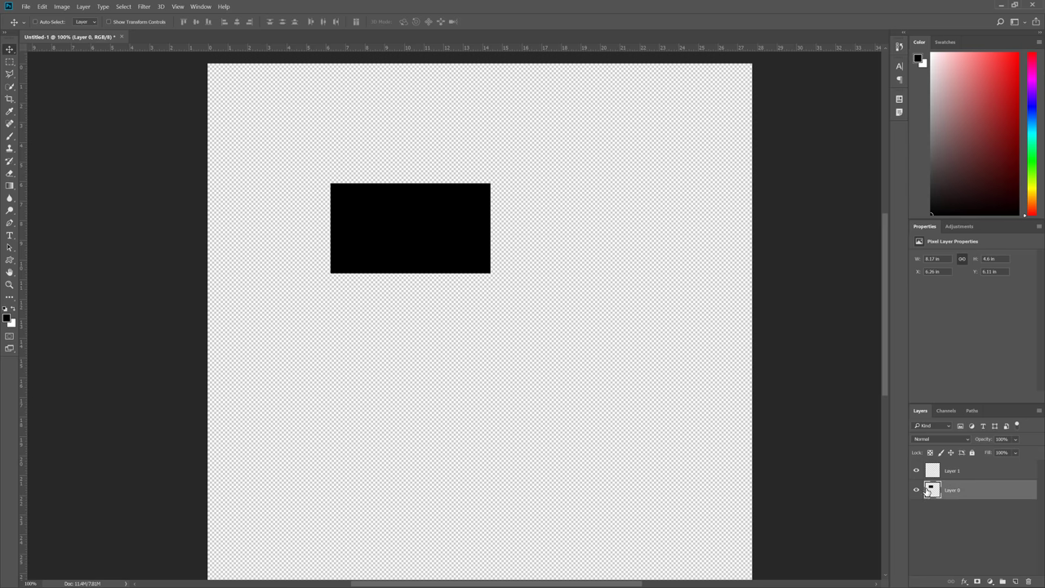
pyautogui.click(978, 469)
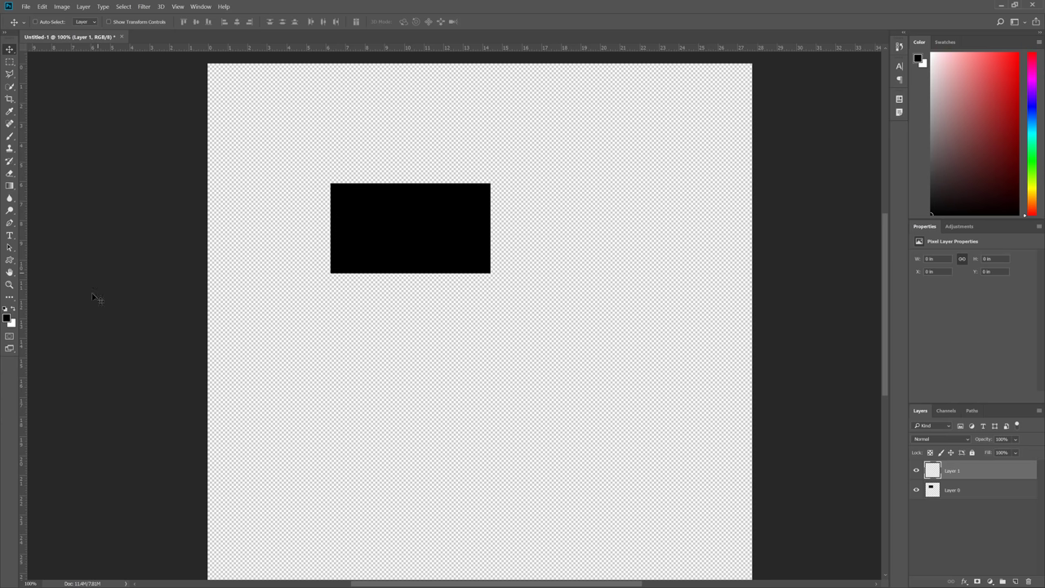
pyautogui.click(5, 319)
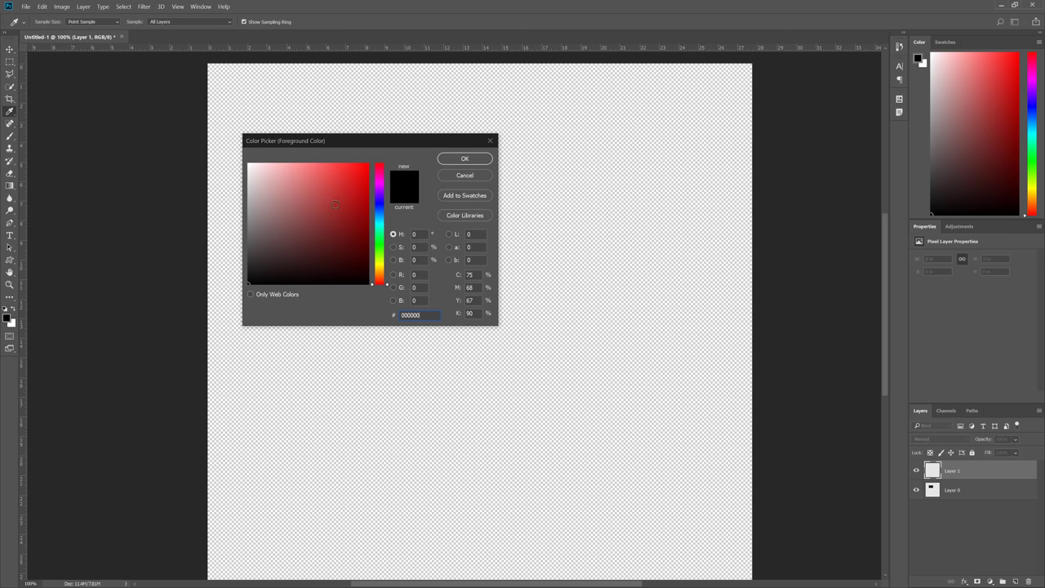
pyautogui.moveTo(359, 171); pyautogui.dragTo(511, 161)
pyautogui.click(463, 158)
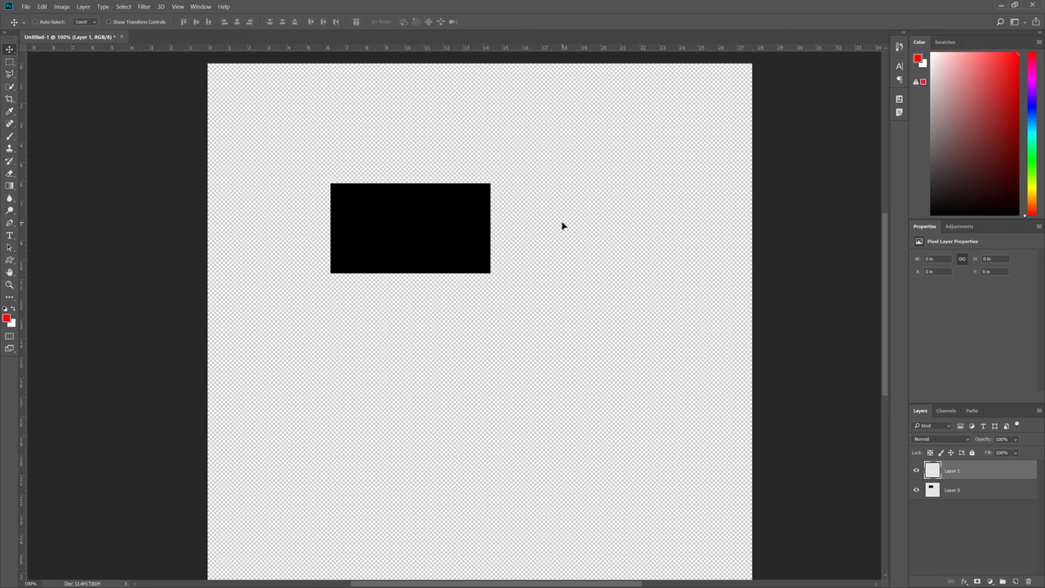
# - On Layer 1, fill a rectangular selection about 9.17 by 5.19 in with red, overlapping the black rectangle's upper part
pyautogui.press('v')
pyautogui.press('m')
pyautogui.moveTo(384, 138); pyautogui.dragTo(565, 240)
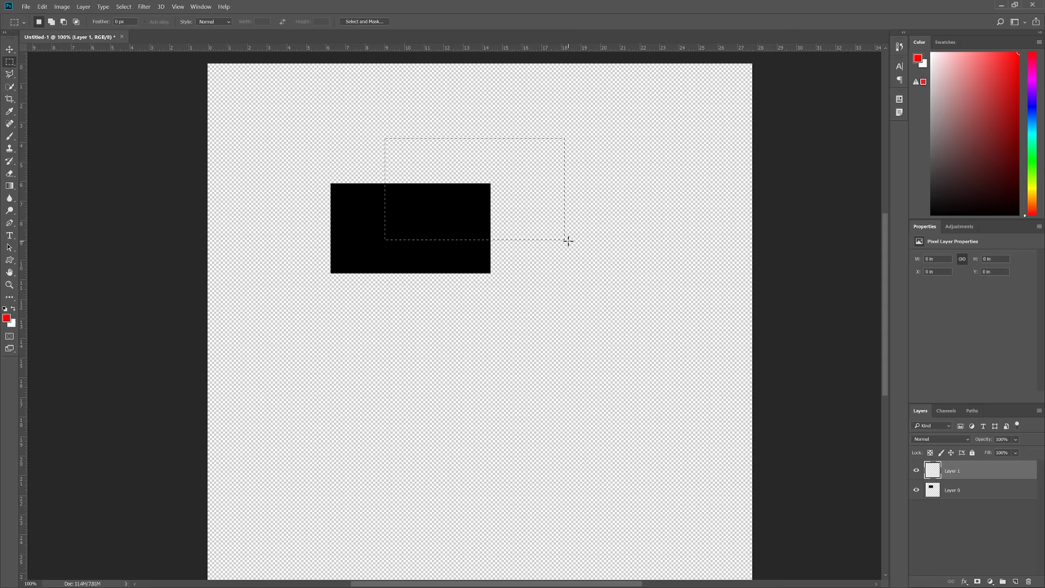
pyautogui.hotkey('alt', 'BackSpace')
pyautogui.hotkey('ctrl', 'd')
pyautogui.press('v')
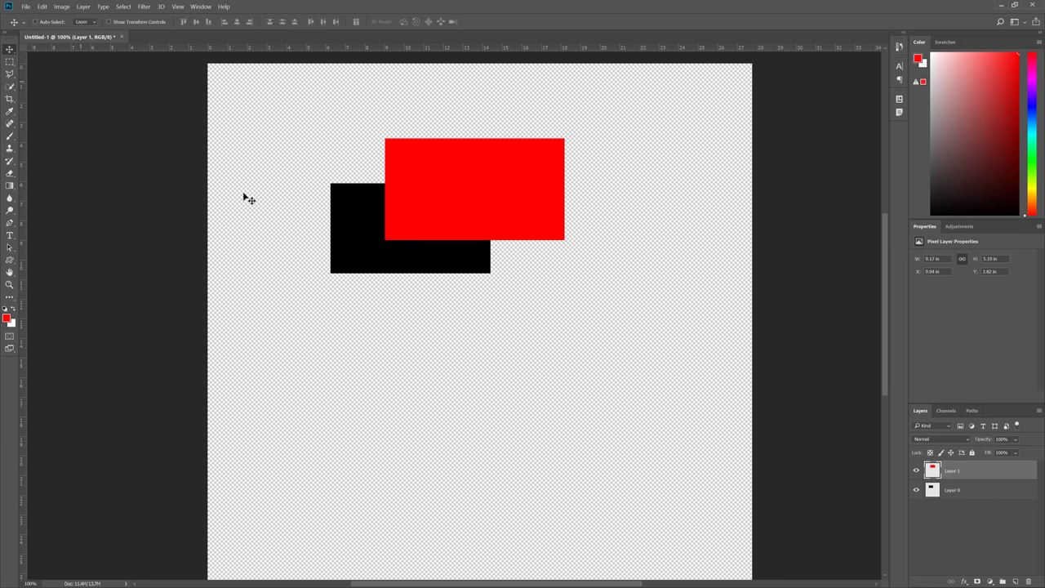
# - Move the red rectangle right to X about 9.61 in and the black rectangle down to Y about 8.72 in
pyautogui.moveTo(497, 202)
pyautogui.mouseDown()
pyautogui.moveTo(501, 233)
pyautogui.moveTo(396, 243)
pyautogui.moveTo(435, 187)
pyautogui.moveTo(538, 263)
pyautogui.moveTo(347, 194)
pyautogui.moveTo(507, 219)
pyautogui.mouseUp()
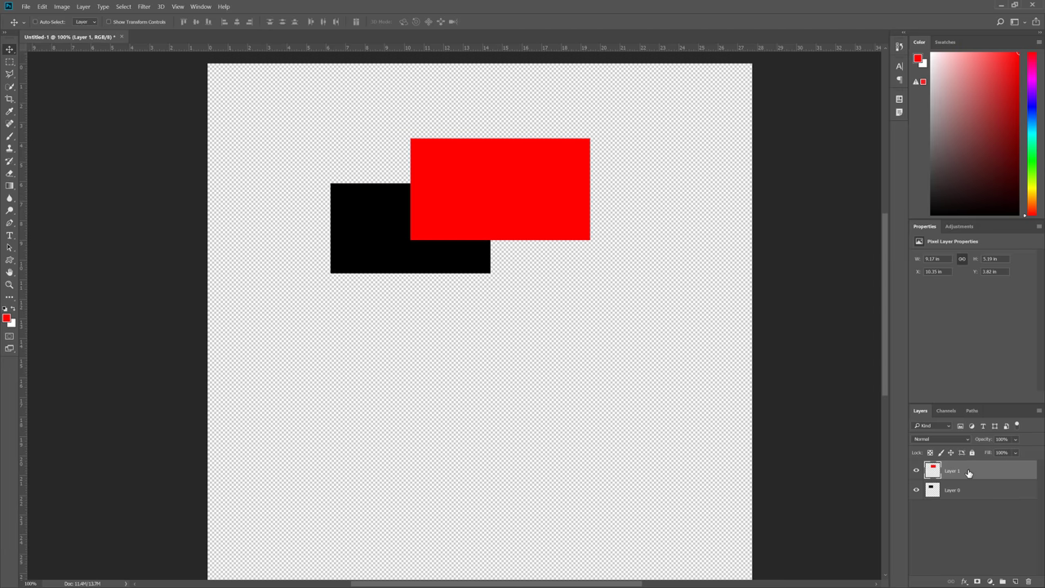
pyautogui.moveTo(569, 238)
pyautogui.mouseDown()
pyautogui.moveTo(371, 333)
pyautogui.moveTo(648, 258)
pyautogui.moveTo(459, 310)
pyautogui.moveTo(629, 305)
pyautogui.moveTo(421, 245)
pyautogui.moveTo(571, 245)
pyautogui.mouseUp()
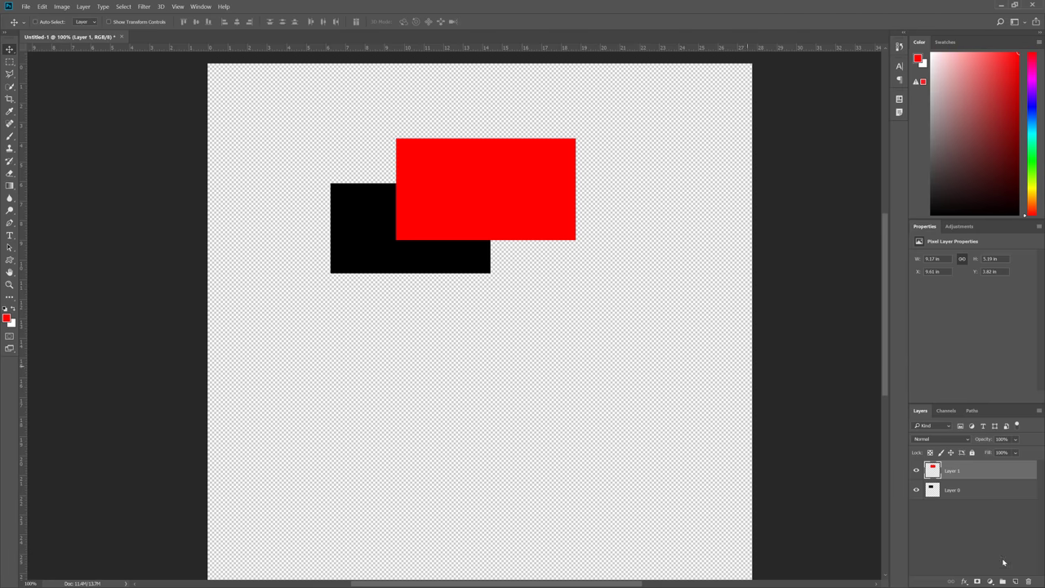
pyautogui.click(972, 494)
pyautogui.moveTo(489, 303); pyautogui.dragTo(499, 364)
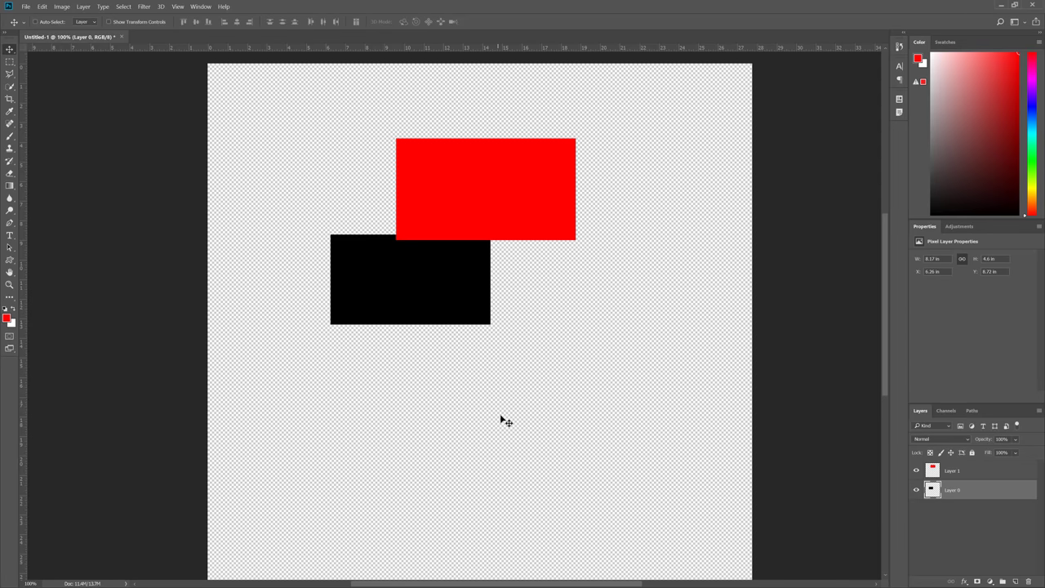
# - Fill all of Layer 1 with red and then white, and shift the filled layer slightly
pyautogui.click(948, 473)
pyautogui.click(949, 491)
pyautogui.click(959, 473)
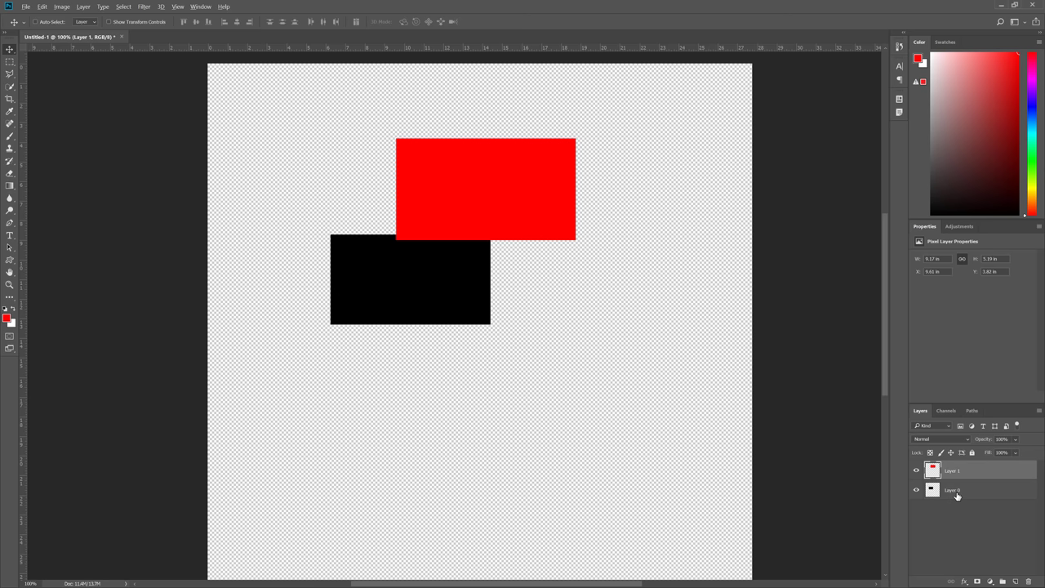
pyautogui.hotkey('alt', 'BackSpace')
pyautogui.hotkey('ctrl', 'BackSpace')
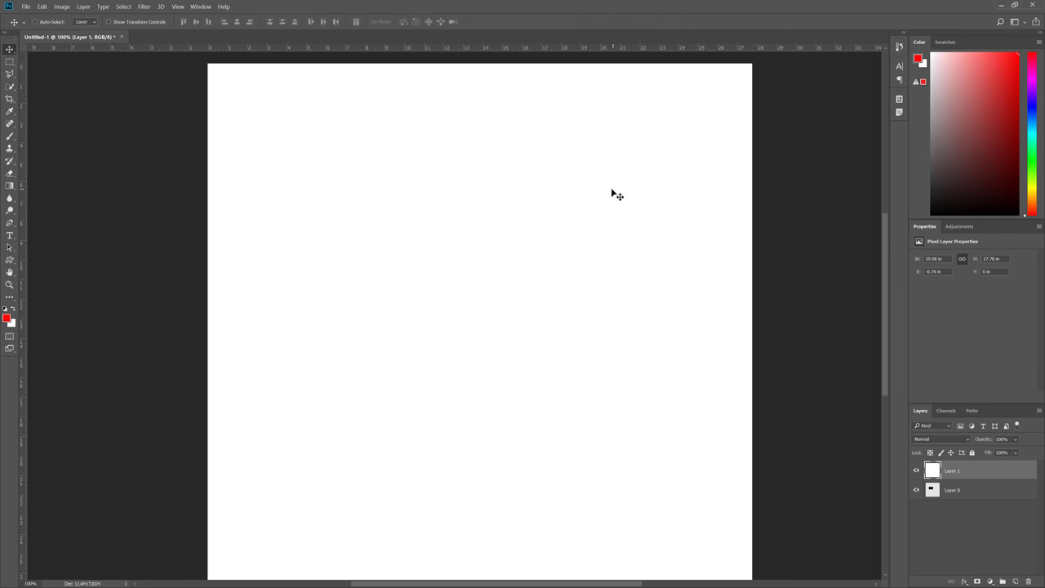
pyautogui.moveTo(612, 189)
pyautogui.mouseDown()
pyautogui.moveTo(599, 226)
pyautogui.moveTo(501, 224)
pyautogui.moveTo(310, 422)
pyautogui.moveTo(336, 374)
pyautogui.moveTo(611, 196)
pyautogui.moveTo(415, 367)
pyautogui.moveTo(617, 182)
pyautogui.moveTo(594, 191)
pyautogui.moveTo(605, 194)
pyautogui.mouseUp()
# - Select the whole canvas on Layer 1, clear its contents and deselect
pyautogui.click(958, 496)
pyautogui.click(947, 471)
pyautogui.hotkey('ctrl', 'a')
pyautogui.press('Delete')
pyautogui.hotkey('ctrl', 'd')
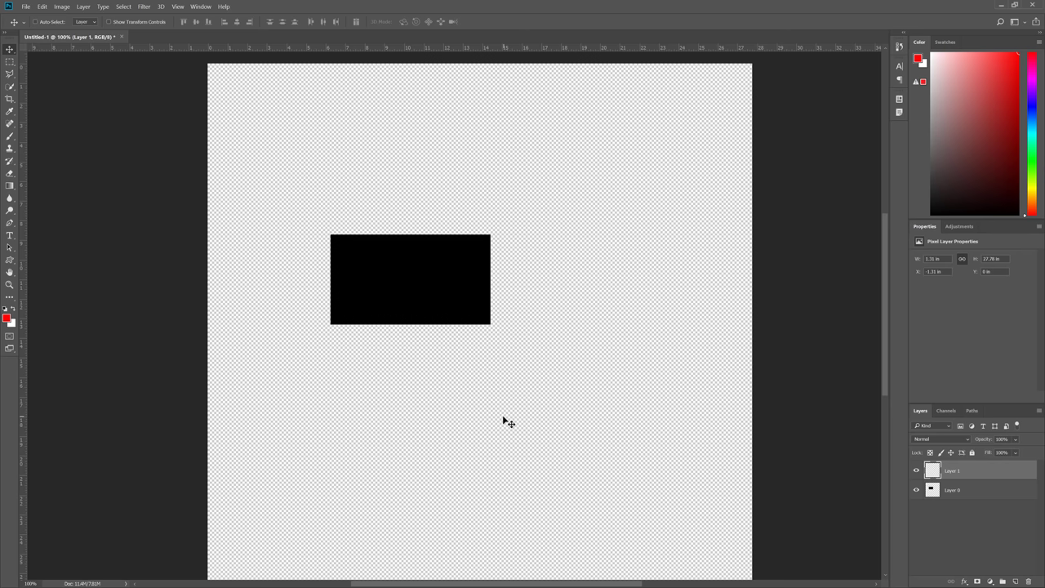
# - Move the black rectangle on Layer 0 about 2.19 in right and 1 in up
pyautogui.click(947, 488)
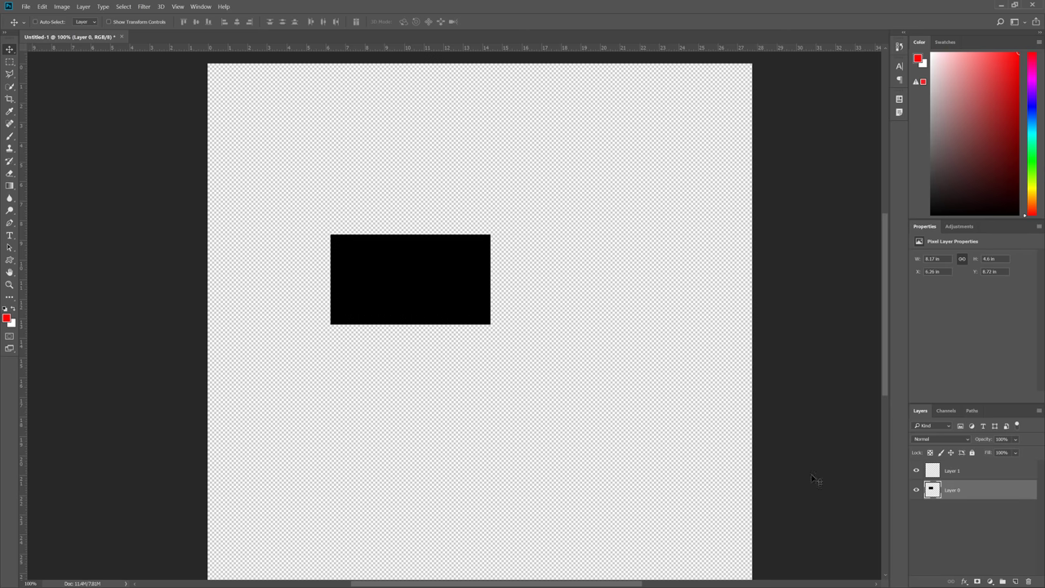
pyautogui.moveTo(489, 365); pyautogui.dragTo(532, 345)
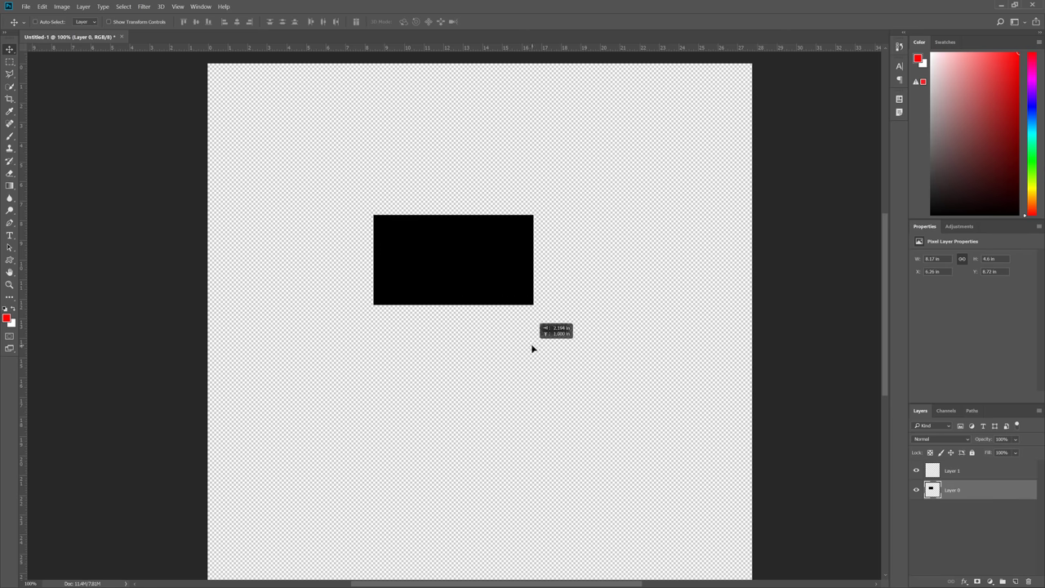
# - On Layer 1, fill a new rectangular selection with red so it overlaps the black rectangle's right end, and deselect
pyautogui.click(979, 477)
pyautogui.click(973, 485)
pyautogui.click(961, 473)
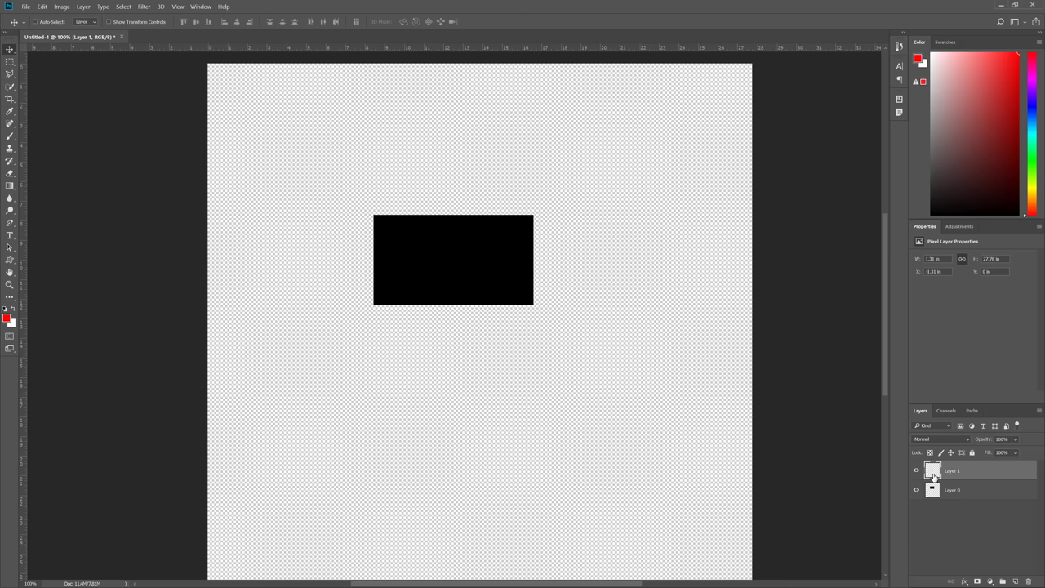
pyautogui.press('m')
pyautogui.moveTo(509, 190); pyautogui.dragTo(648, 319)
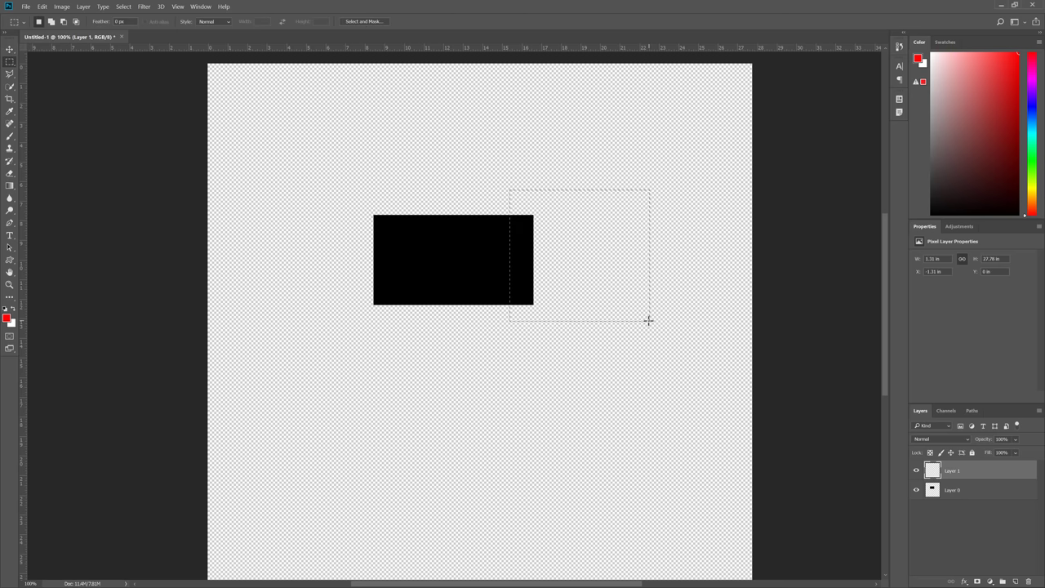
pyautogui.hotkey('alt', 'BackSpace')
pyautogui.hotkey('ctrl', 'd')
pyautogui.press('v')
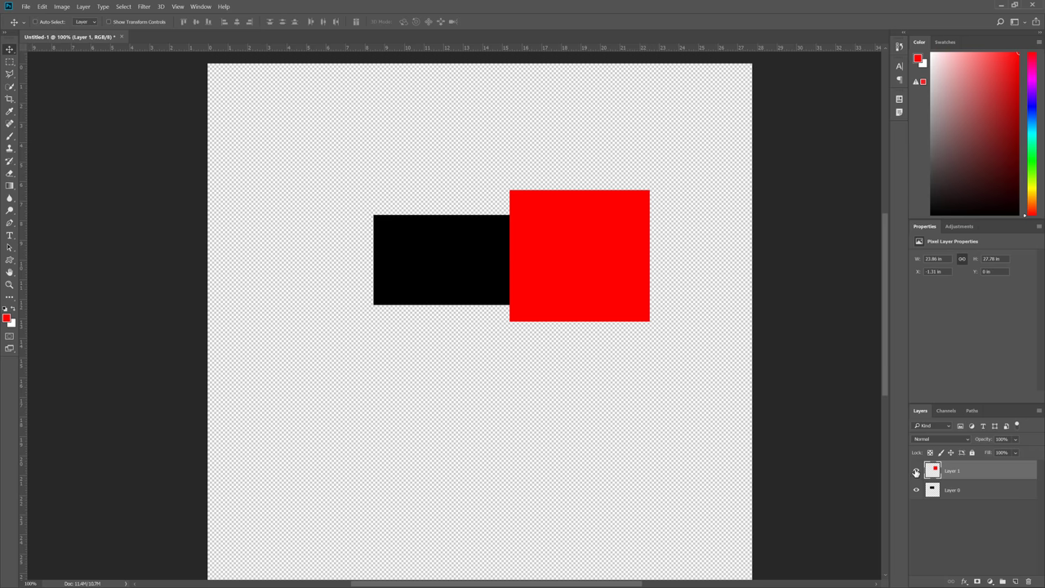
# - Toggle the visibility of Layer 1 and Layer 0 off and on to compare the red and black rectangles
pyautogui.click(915, 474)
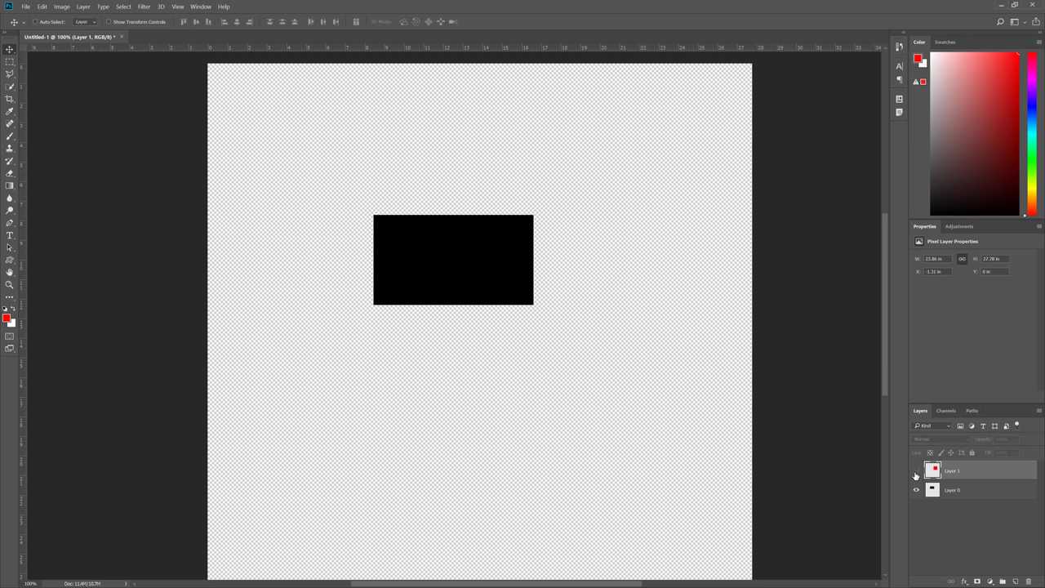
pyautogui.click(915, 474)
pyautogui.click(915, 474)
pyautogui.click(916, 473)
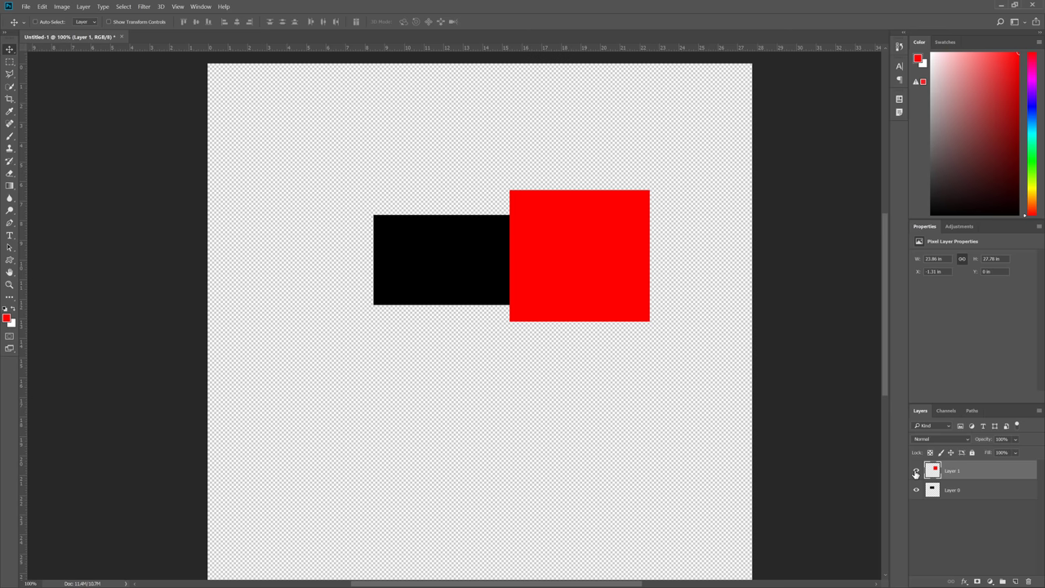
pyautogui.click(916, 474)
pyautogui.click(915, 474)
pyautogui.click(916, 490)
pyautogui.click(916, 489)
# - Lock all of Layer 1, try to move its artwork, and unlock the layer
pyautogui.click(971, 453)
pyautogui.moveTo(505, 283); pyautogui.dragTo(527, 285)
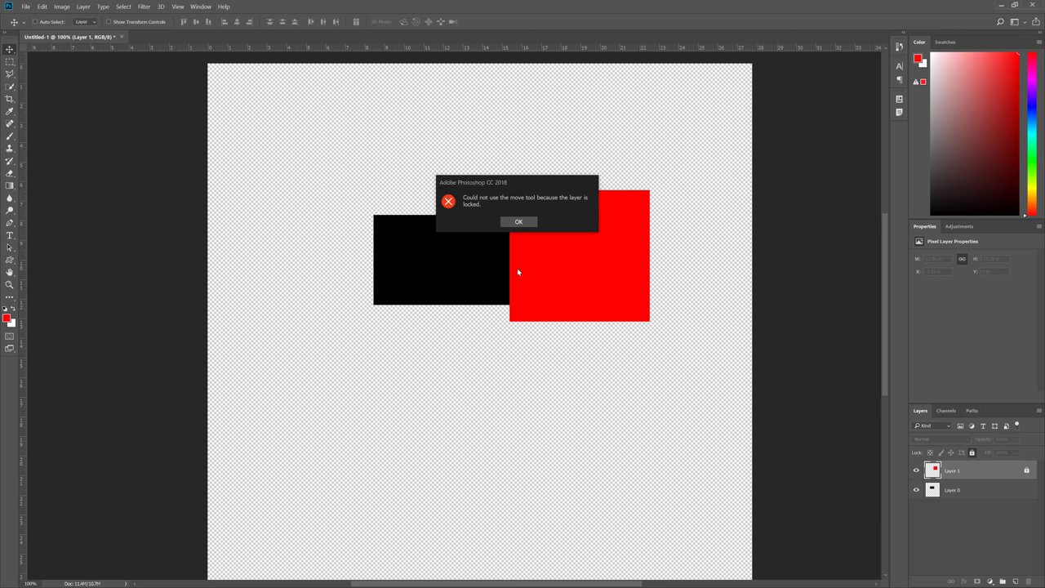
pyautogui.press('Return')
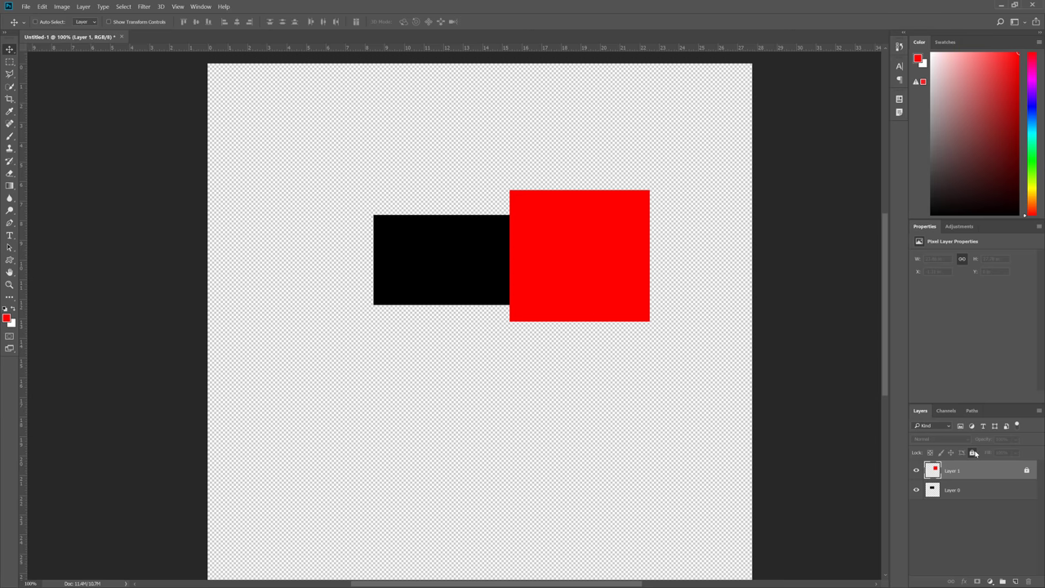
pyautogui.click(973, 452)
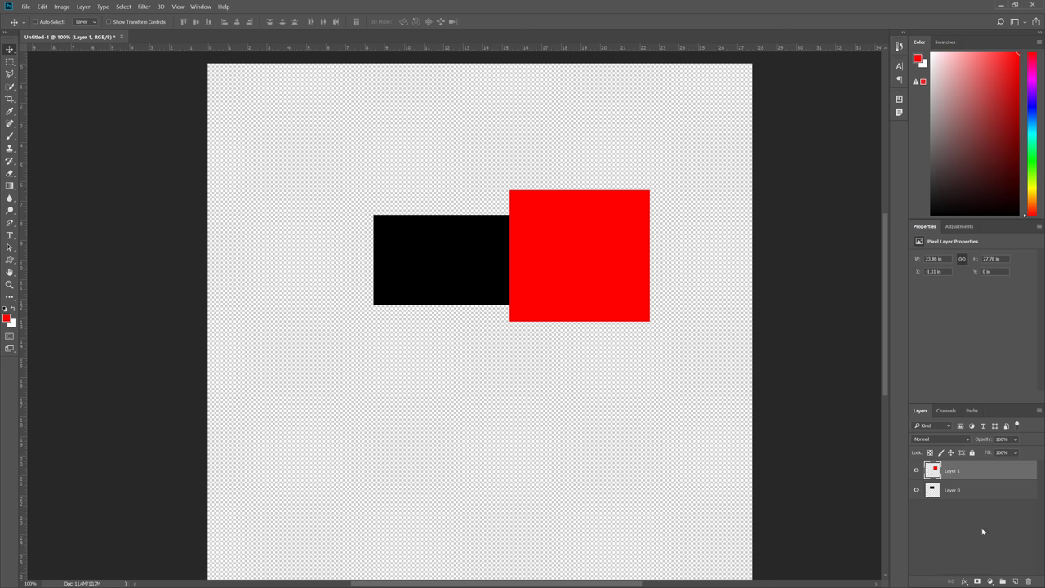
# - Add three blank layers above Layer 1 and delete all three together
pyautogui.hotkey('ctrl', 'shift', 'n')
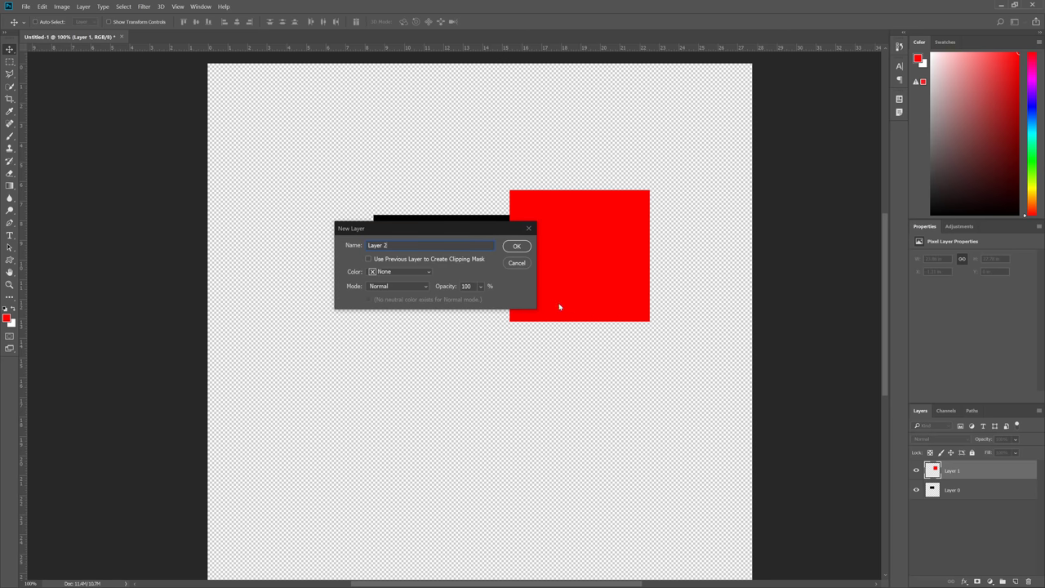
pyautogui.click(515, 263)
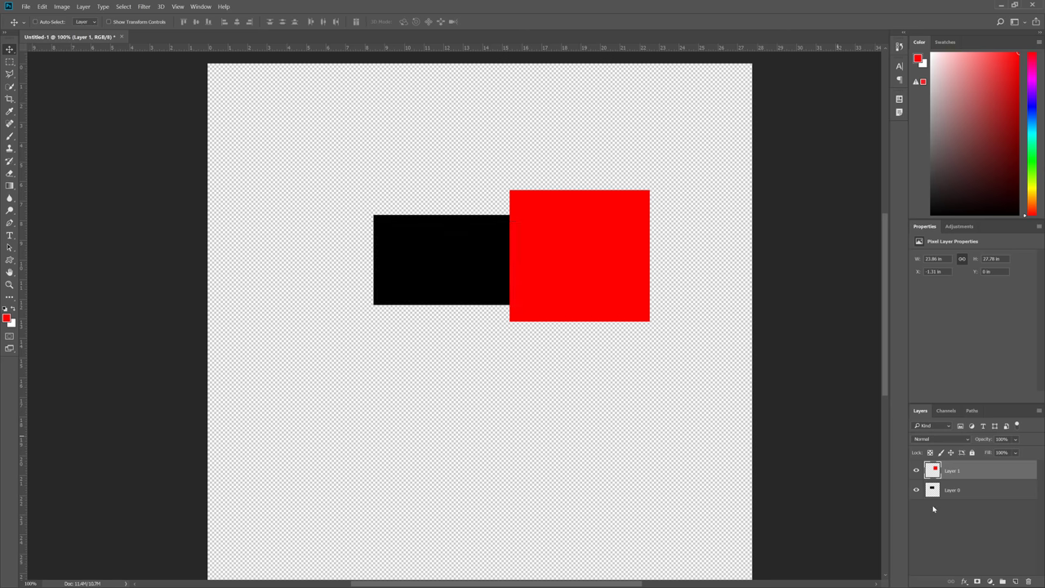
pyautogui.click(1016, 581)
pyautogui.click(1016, 581)
pyautogui.click(1016, 581)
pyautogui.keyDown('shift'); pyautogui.click(1018, 518); pyautogui.keyUp('shift')
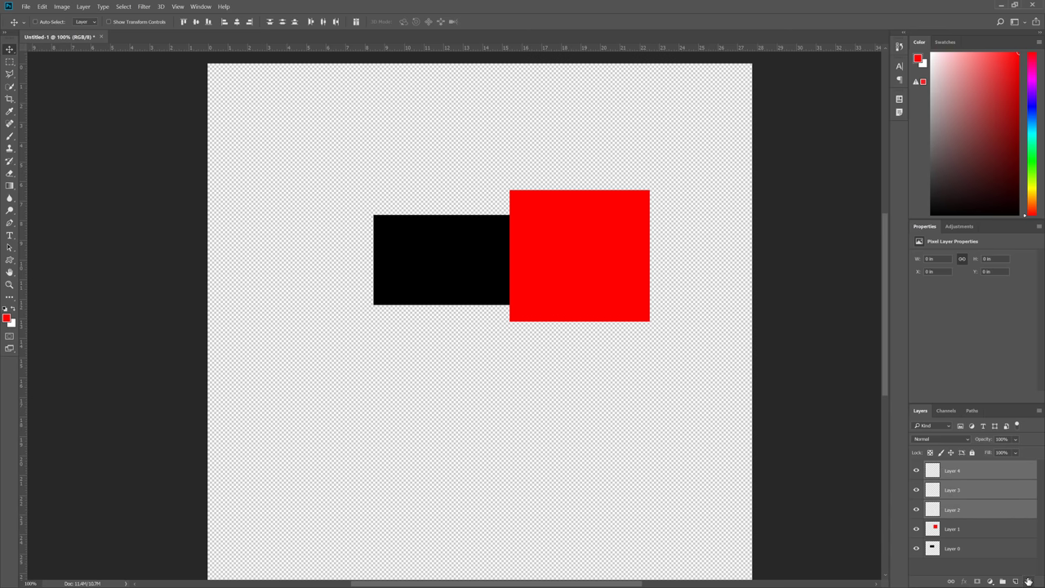
pyautogui.click(1028, 580)
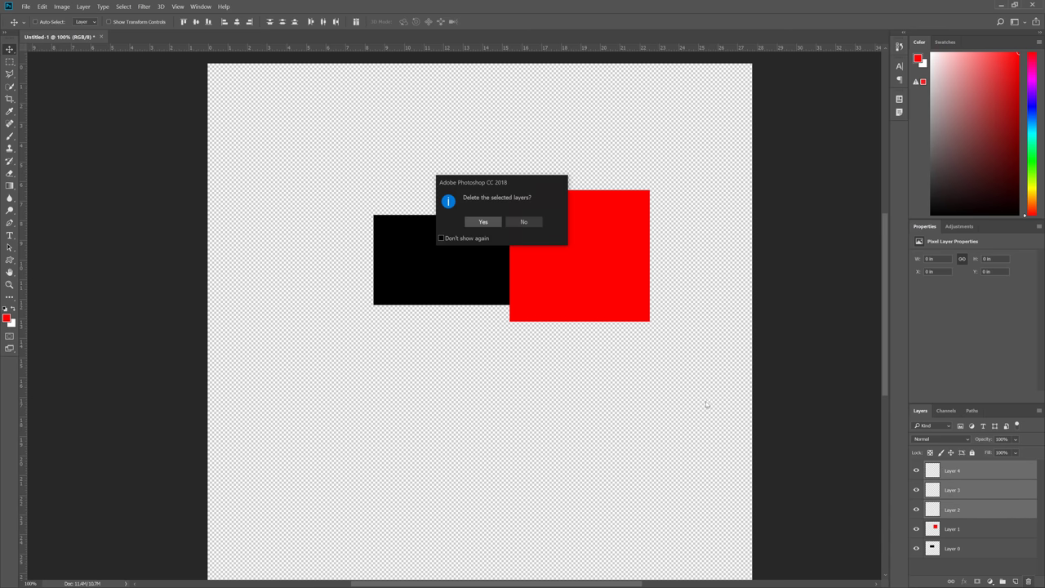
pyautogui.click(477, 226)
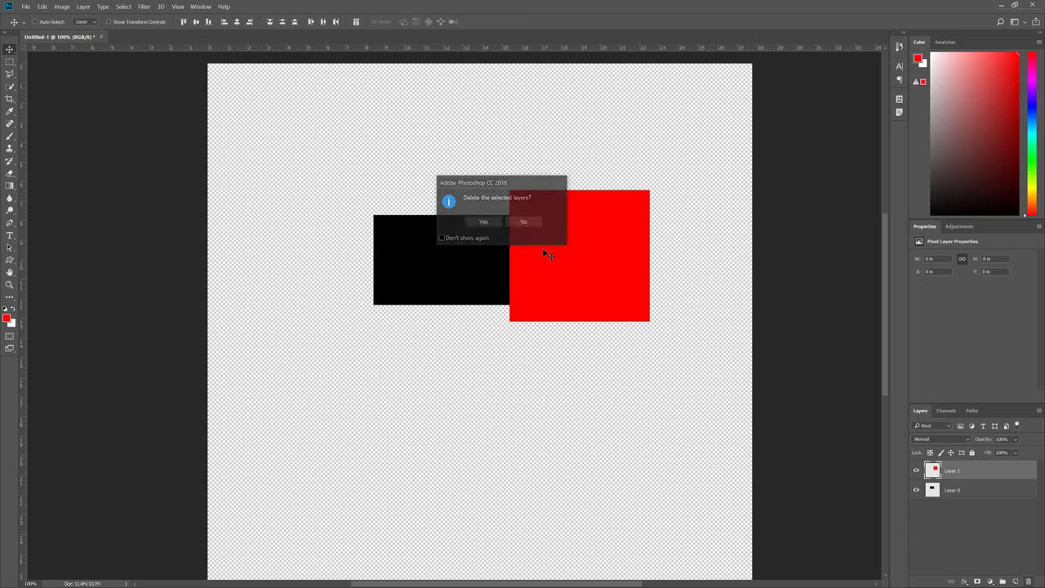
# - Delete Layer 1 with the red rectangle and replace Layer 0's contents with a solid white fill
pyautogui.click(972, 490)
pyautogui.moveTo(977, 473); pyautogui.dragTo(1027, 581)
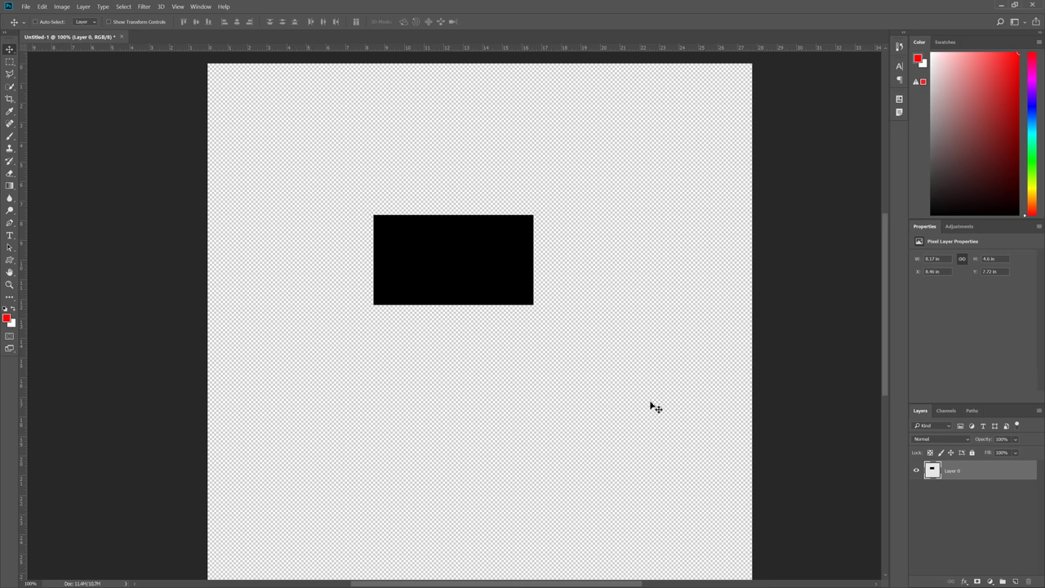
pyautogui.hotkey('ctrl', 'a')
pyautogui.press('Delete')
pyautogui.hotkey('ctrl', 'd')
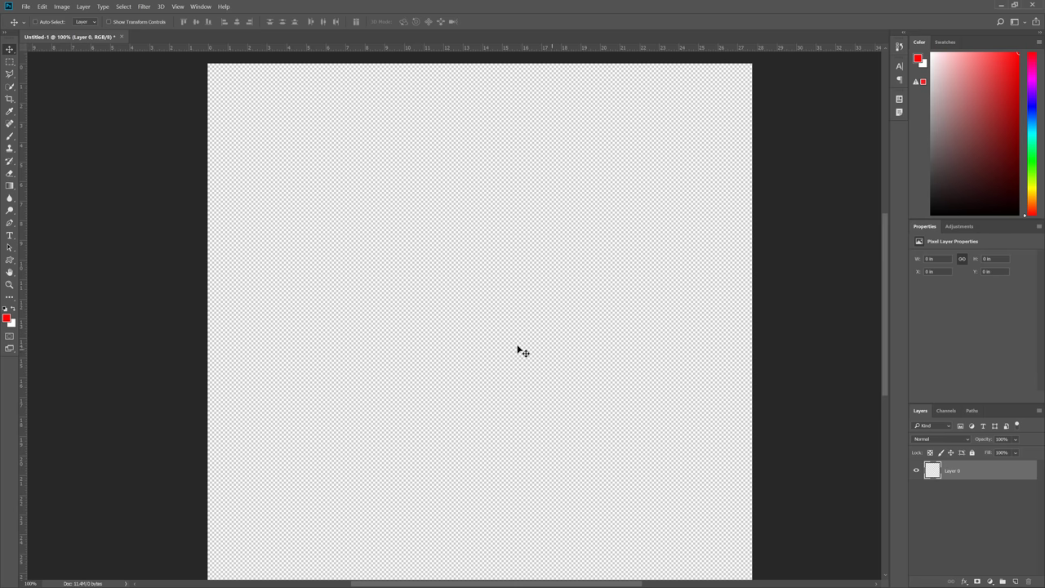
pyautogui.hotkey('ctrl', 'BackSpace')
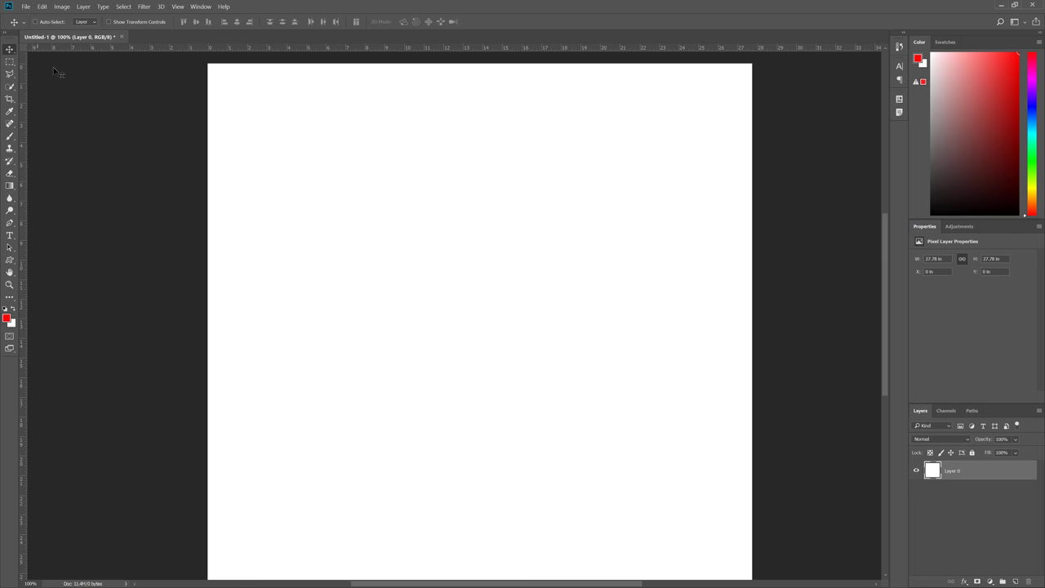
# - Draw a circular selection about 10 in wide with the Elliptical Marquee, fill it with red and deselect
pyautogui.click(8, 62)
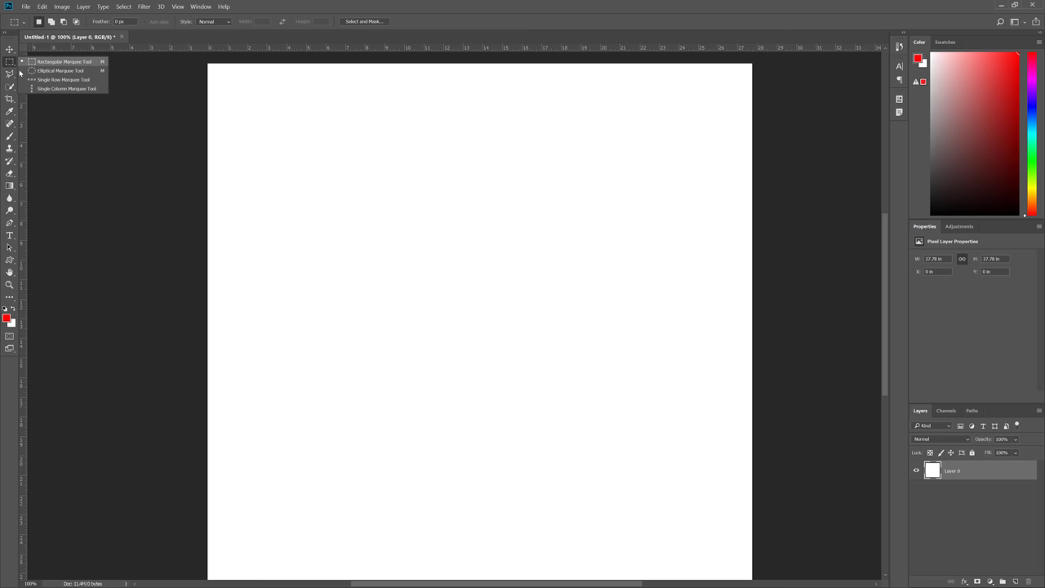
pyautogui.click(9, 67)
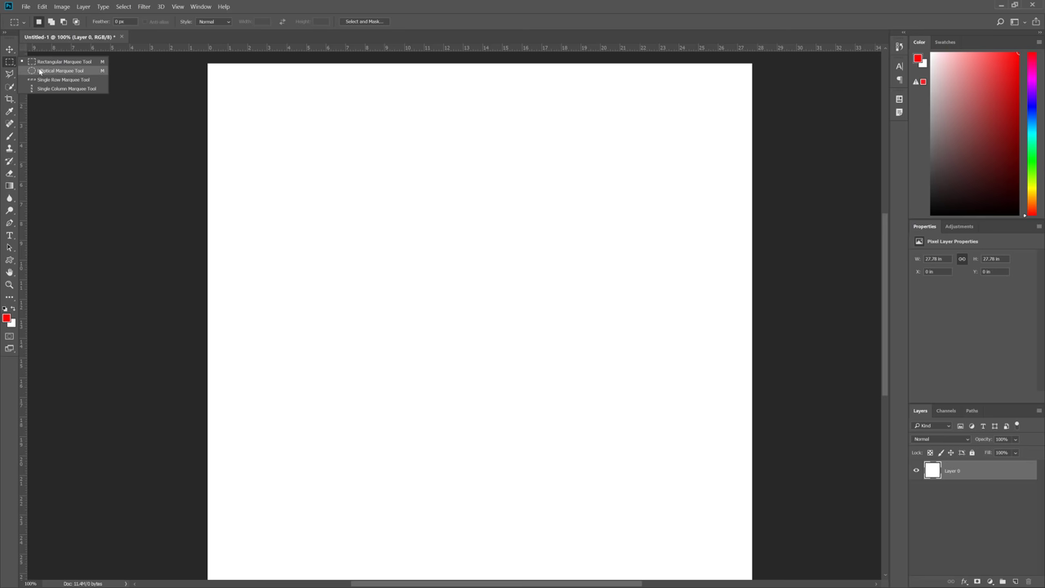
pyautogui.click(39, 71)
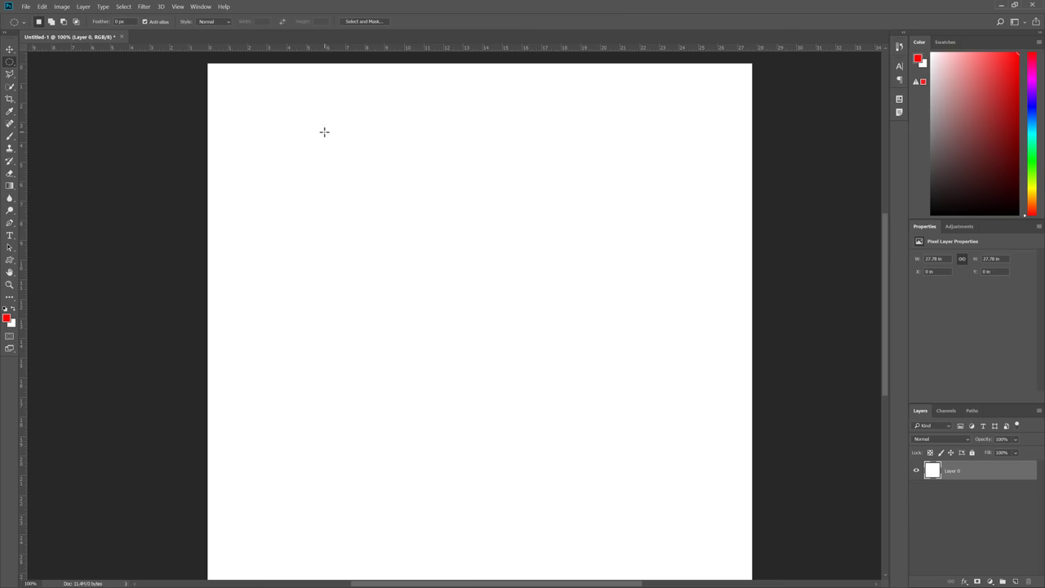
pyautogui.moveTo(324, 130); pyautogui.dragTo(522, 330)
pyautogui.hotkey('alt', 'BackSpace')
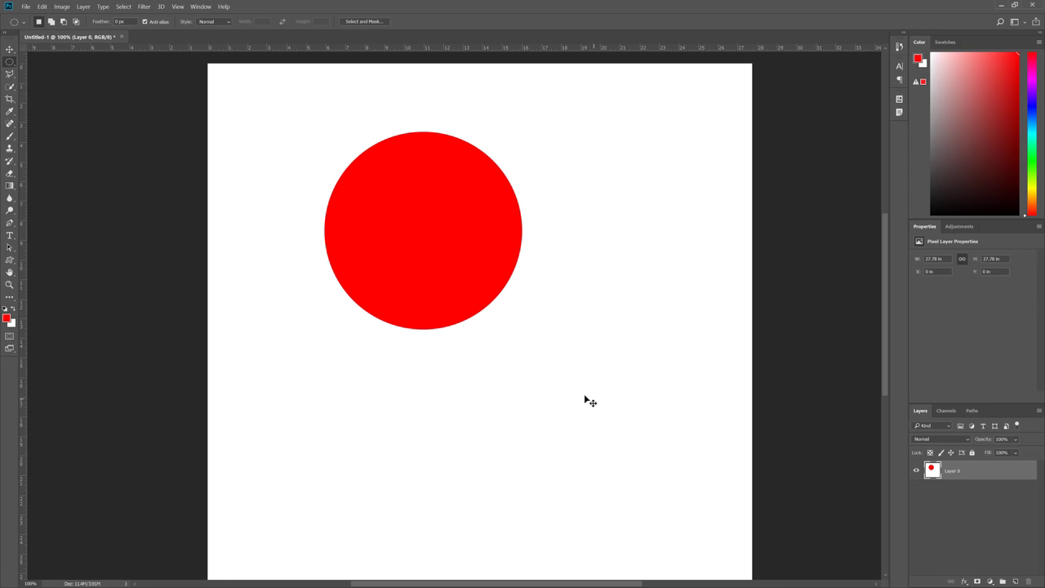
# - Try to move the red circle on Layer 0, and undo both the move and the circle's fill
pyautogui.press('v')
pyautogui.moveTo(426, 220); pyautogui.dragTo(459, 275)
pyautogui.hotkey('ctrl', 'z')
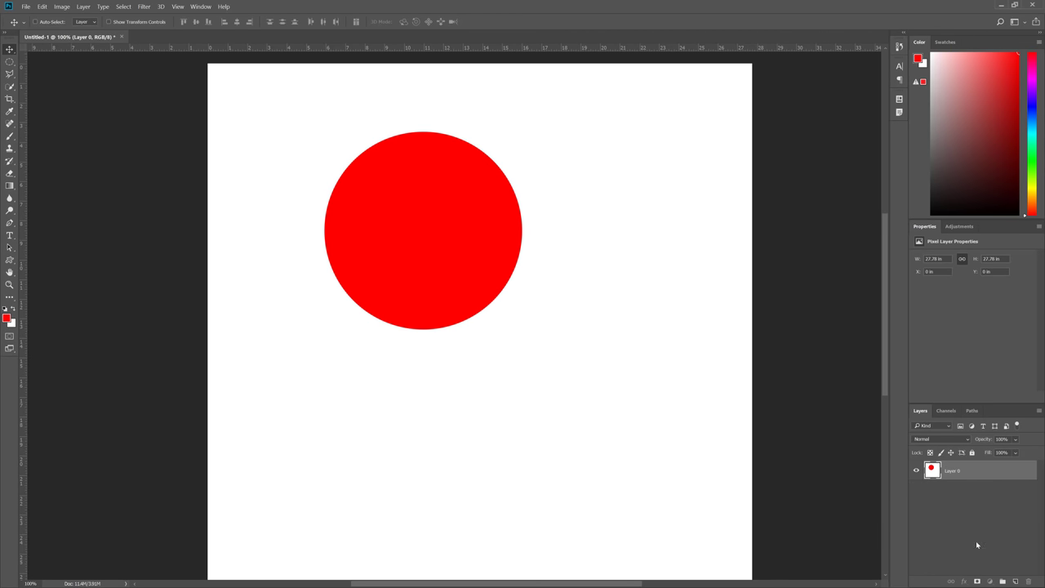
pyautogui.hotkey('ctrl', 'alt', 'z')
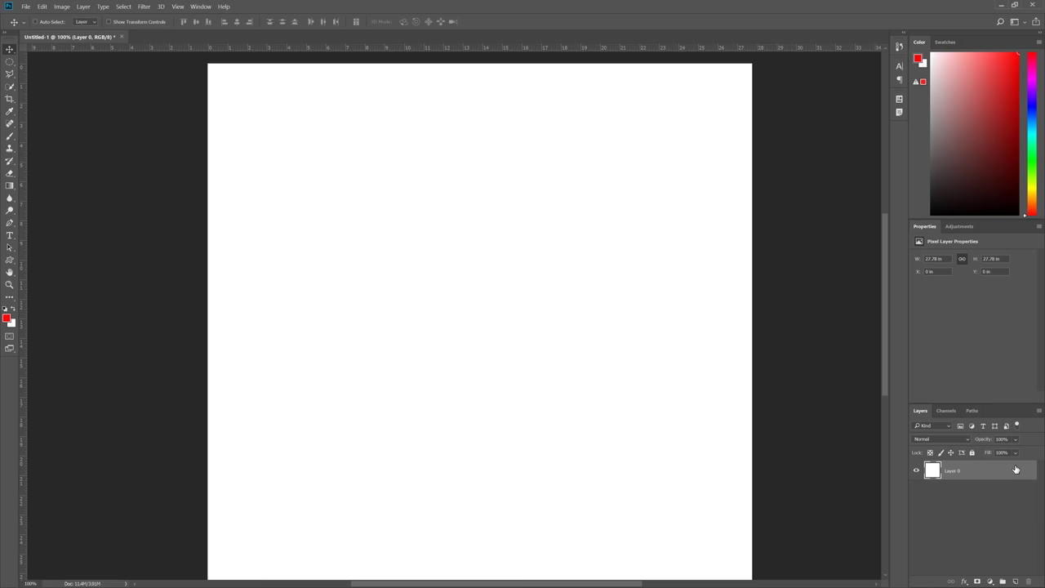
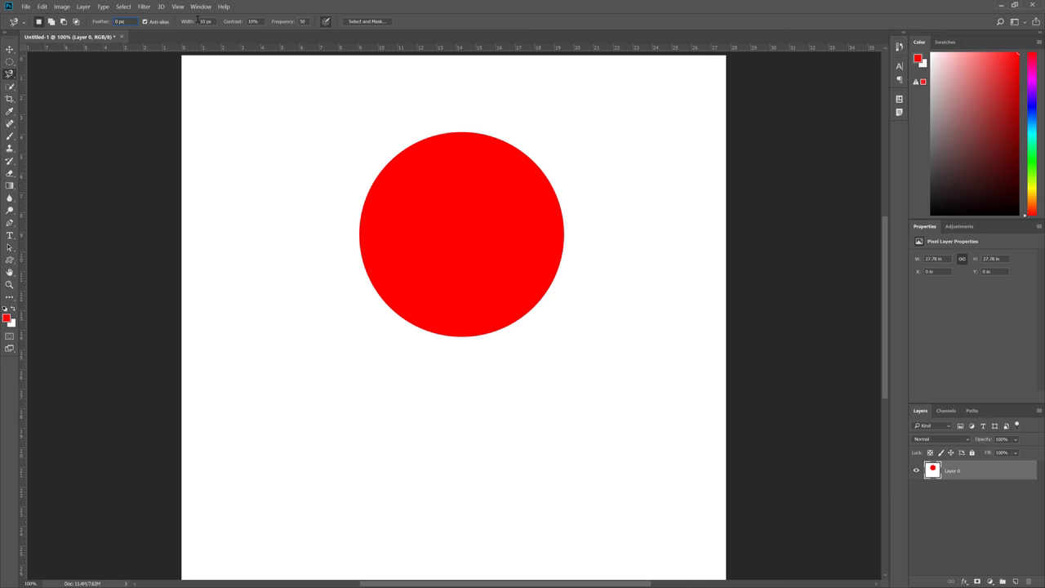
# - Trace along the red circle's edge with the Magnetic Lasso to select the circle
pyautogui.click(446, 143)
pyautogui.click(512, 222)
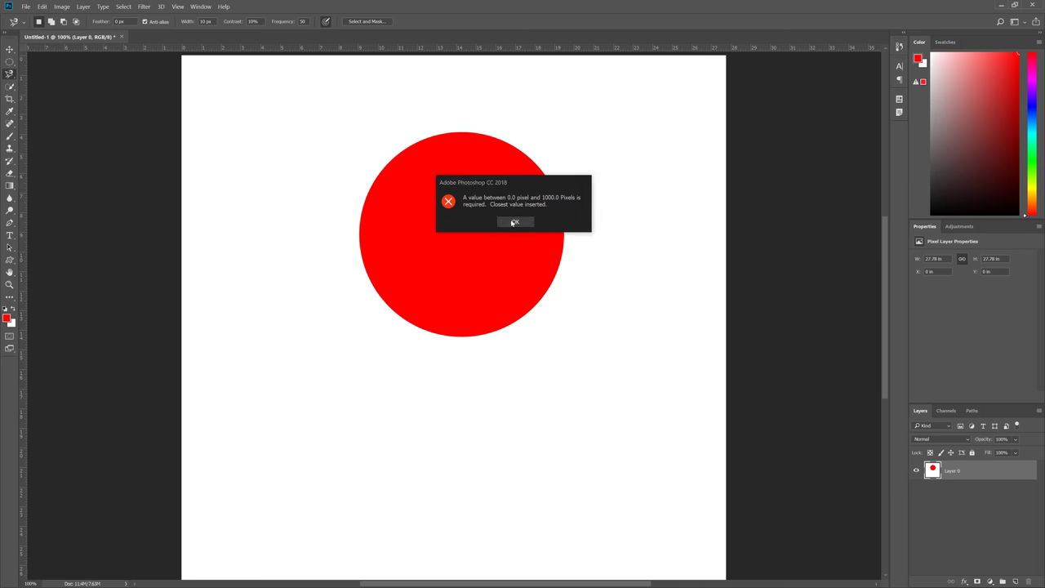
pyautogui.click(511, 222)
pyautogui.scroll(5, 443, 143)
pyautogui.moveTo(469, 130); pyautogui.dragTo(362, 193)
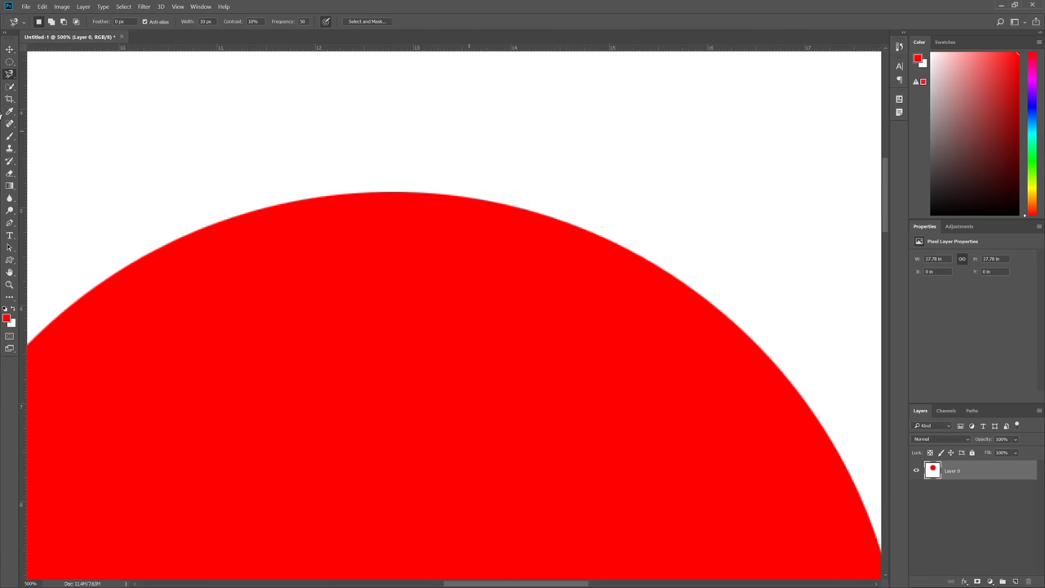
pyautogui.click(294, 214)
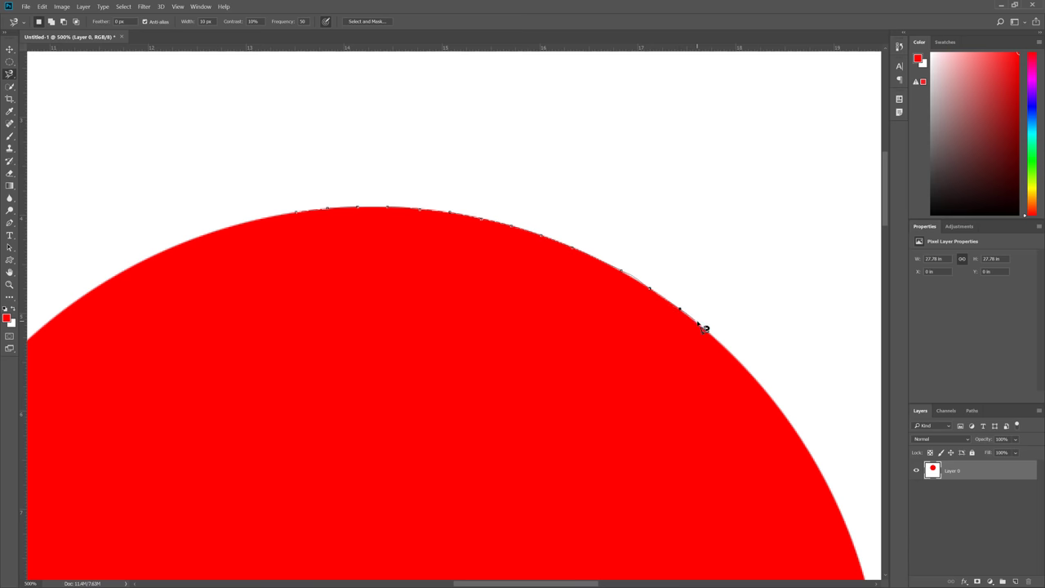
pyautogui.press('Escape')
# - Fill the traced circle selection with white and deselect
pyautogui.press('v')
pyautogui.press('v')
pyautogui.hotkey('ctrl', '-')
pyautogui.hotkey('ctrl', '-')
pyautogui.hotkey('ctrl', '-')
pyautogui.hotkey('ctrl', '-')
pyautogui.hotkey('ctrl', '-')
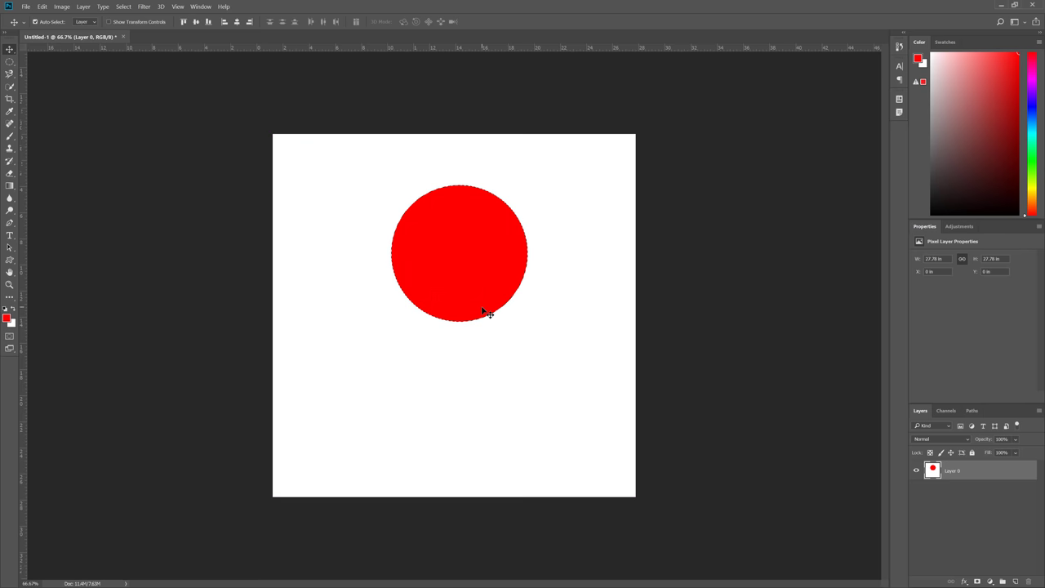
pyautogui.hotkey('ctrl', 'BackSpace')
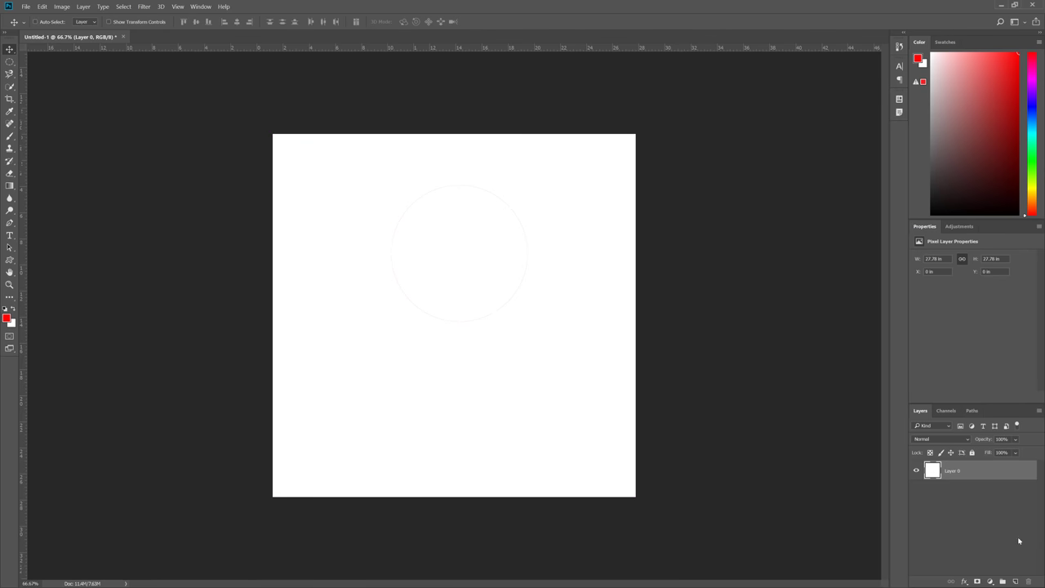
# - Add a blank layer above Layer 0, and cover the leftover circle outline on Layer 0 with white
pyautogui.click(1014, 580)
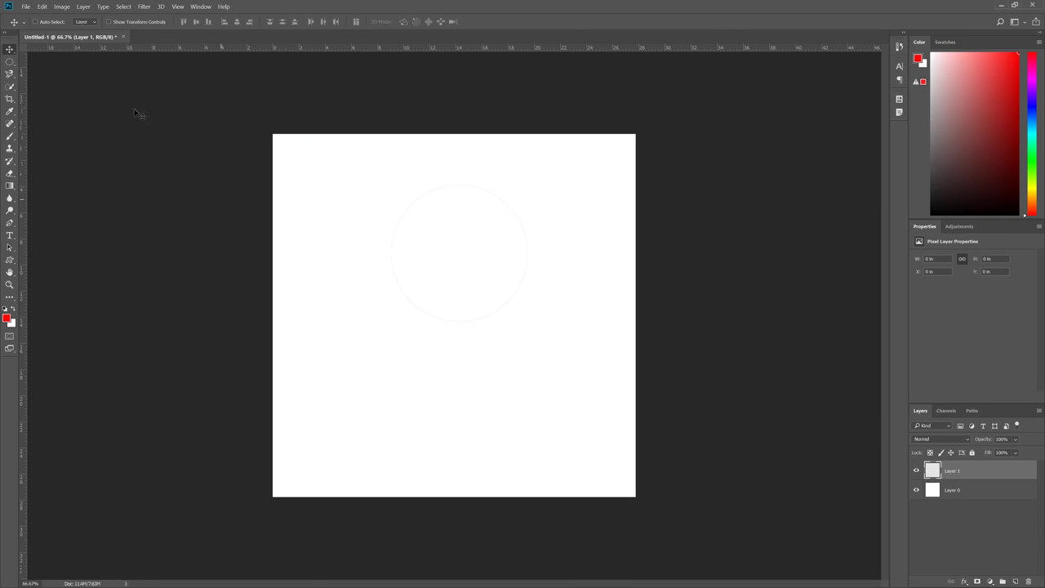
pyautogui.click(8, 73)
pyautogui.click(30, 73)
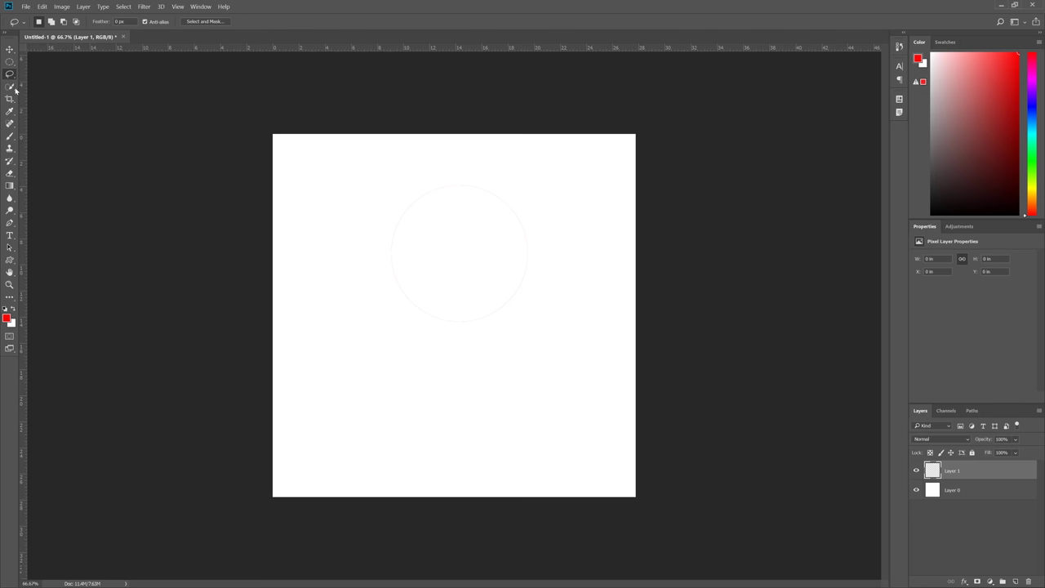
pyautogui.moveTo(15, 91); pyautogui.dragTo(15, 91)
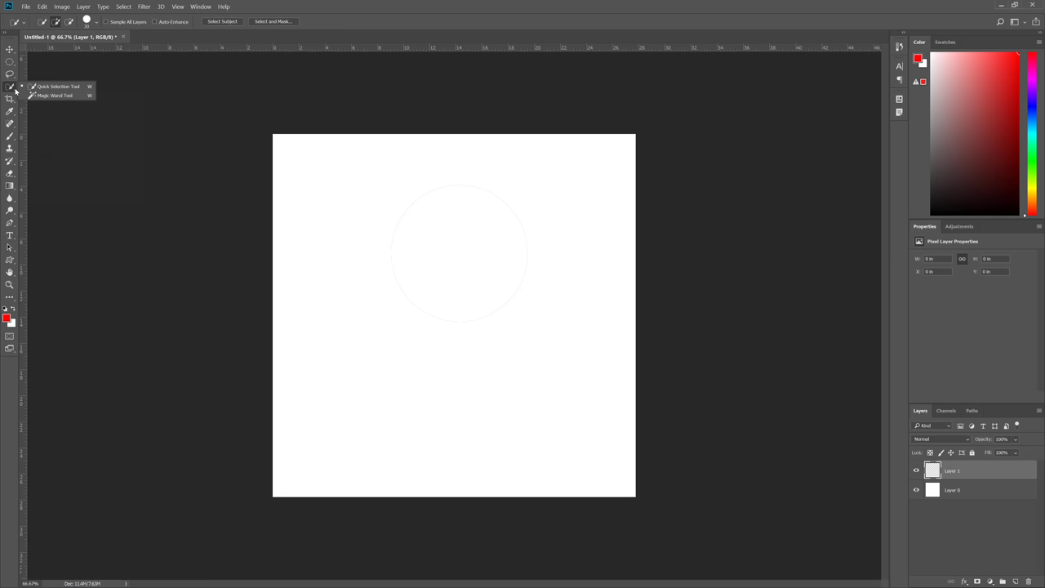
pyautogui.click(10, 90)
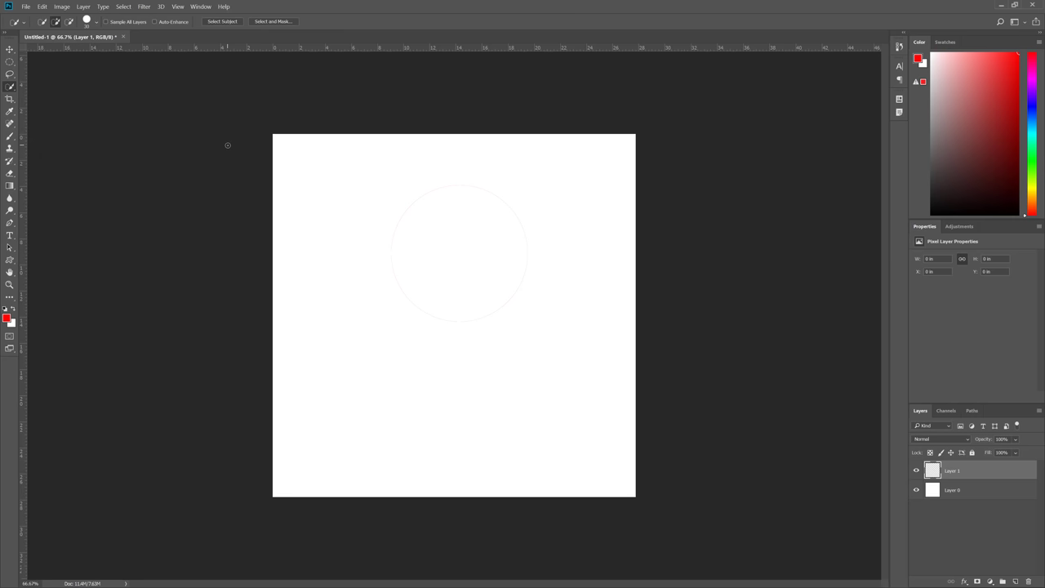
pyautogui.press('v')
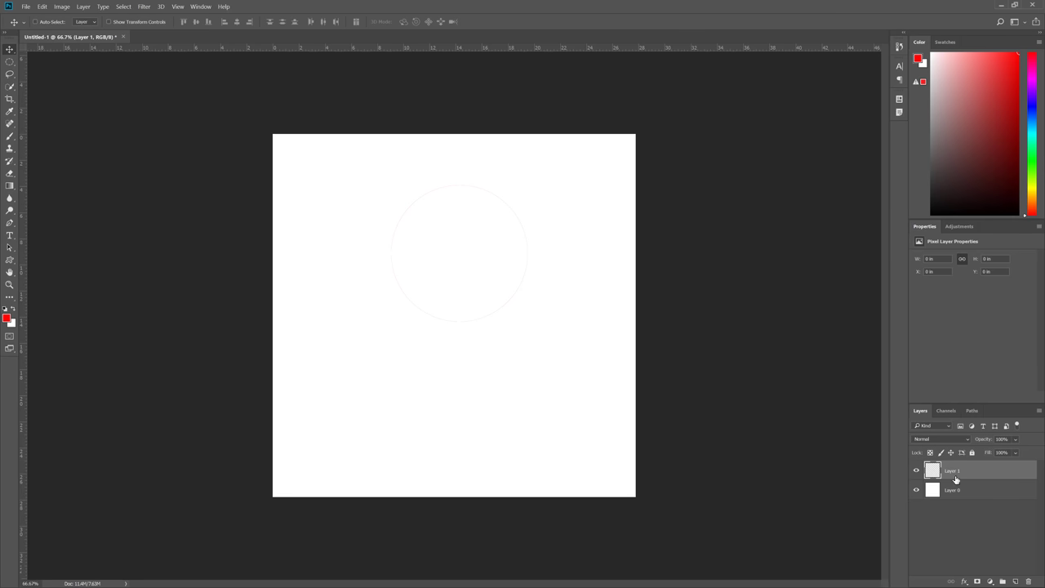
pyautogui.click(955, 490)
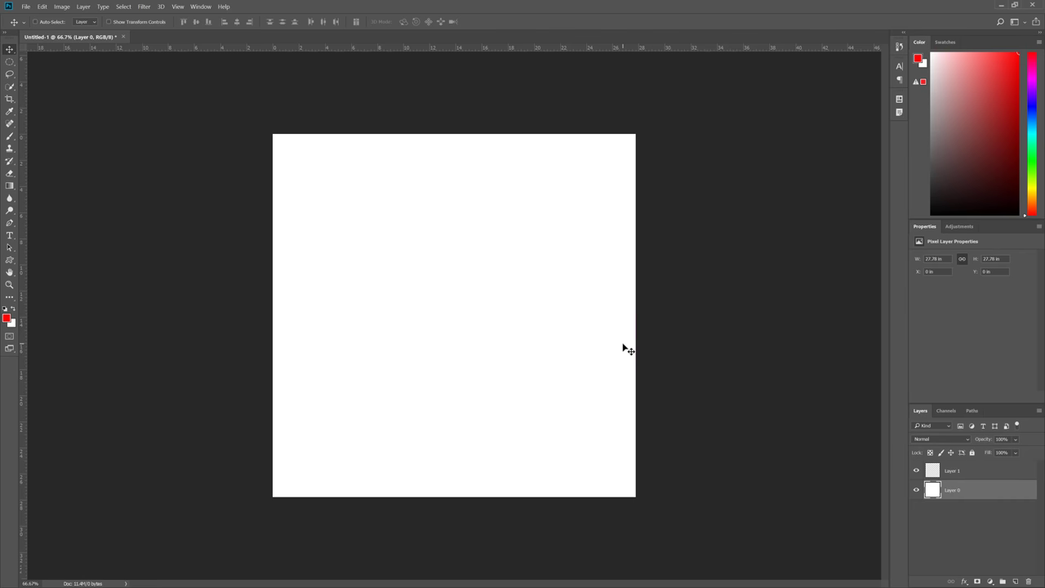
# - Open the pug photo BG1A3084.jpg and activate the Quick Selection tool
pyautogui.hotkey('ctrl', 'o')
pyautogui.doubleClick(106, 61)
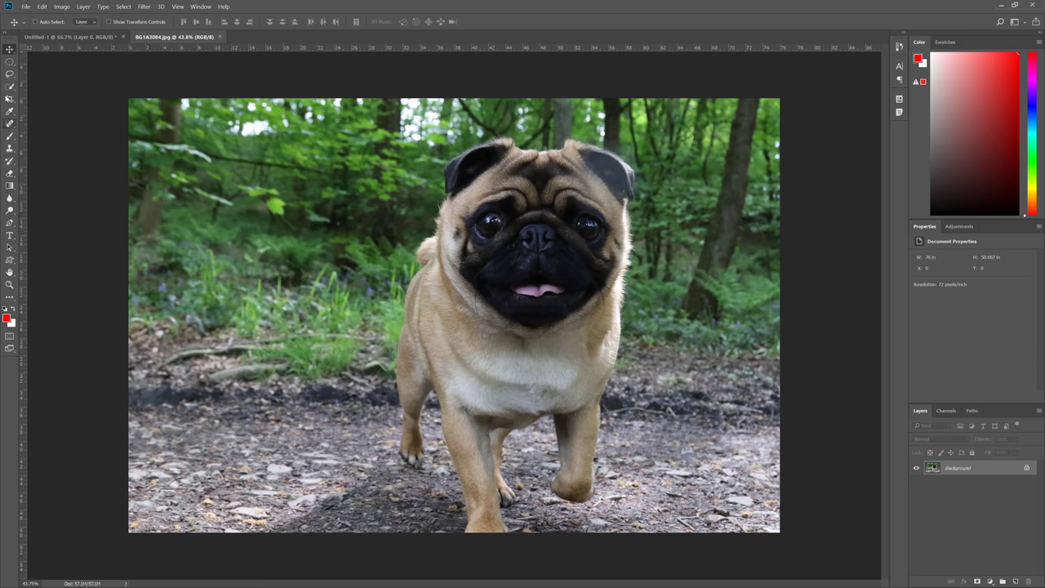
pyautogui.click(13, 88)
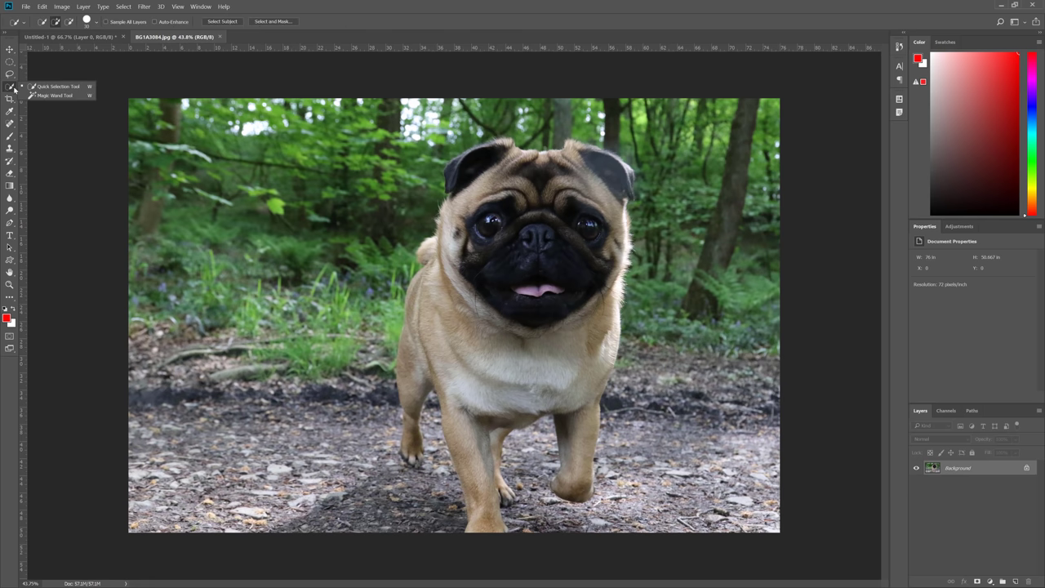
pyautogui.click(39, 87)
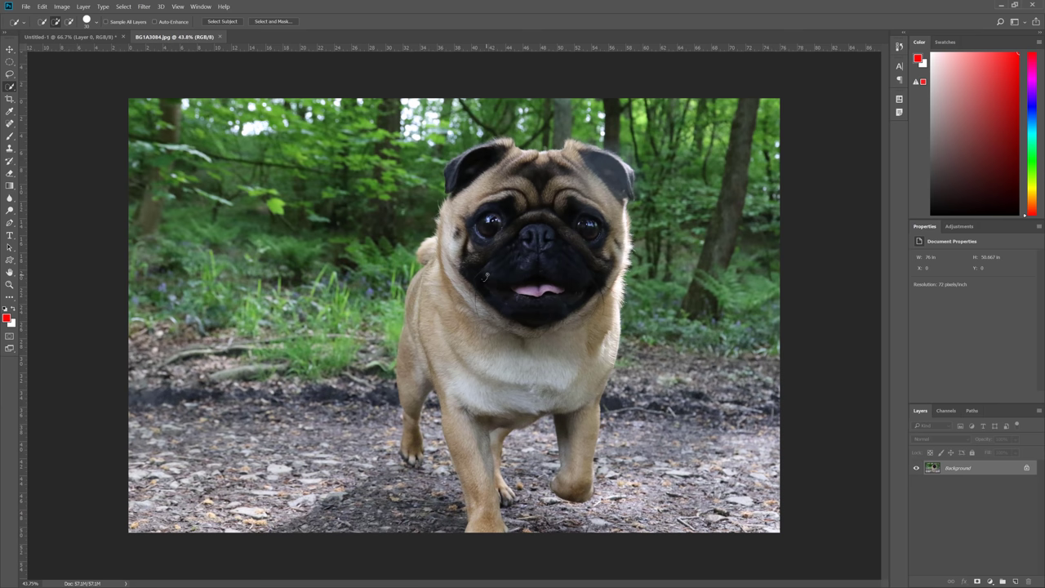
# - Brush a quick selection over the pug's face and muzzle, and deselect it
pyautogui.moveTo(490, 263); pyautogui.dragTo(495, 267)
pyautogui.click(490, 288)
pyautogui.moveTo(516, 266)
pyautogui.mouseDown()
pyautogui.moveTo(527, 277)
pyautogui.moveTo(519, 257)
pyautogui.moveTo(550, 244)
pyautogui.moveTo(588, 301)
pyautogui.moveTo(514, 320)
pyautogui.mouseUp()
pyautogui.moveTo(478, 230); pyautogui.dragTo(550, 316)
pyautogui.hotkey('ctrl', 'd')
# - Quick-select the forest and ground around the pug and fill the selected background with red
pyautogui.moveTo(207, 420); pyautogui.dragTo(166, 462)
pyautogui.moveTo(376, 378); pyautogui.dragTo(376, 352)
pyautogui.click(416, 269)
pyautogui.moveTo(418, 168); pyautogui.dragTo(383, 148)
pyautogui.moveTo(458, 118); pyautogui.dragTo(554, 119)
pyautogui.hotkey('alt', 'BackSpace')
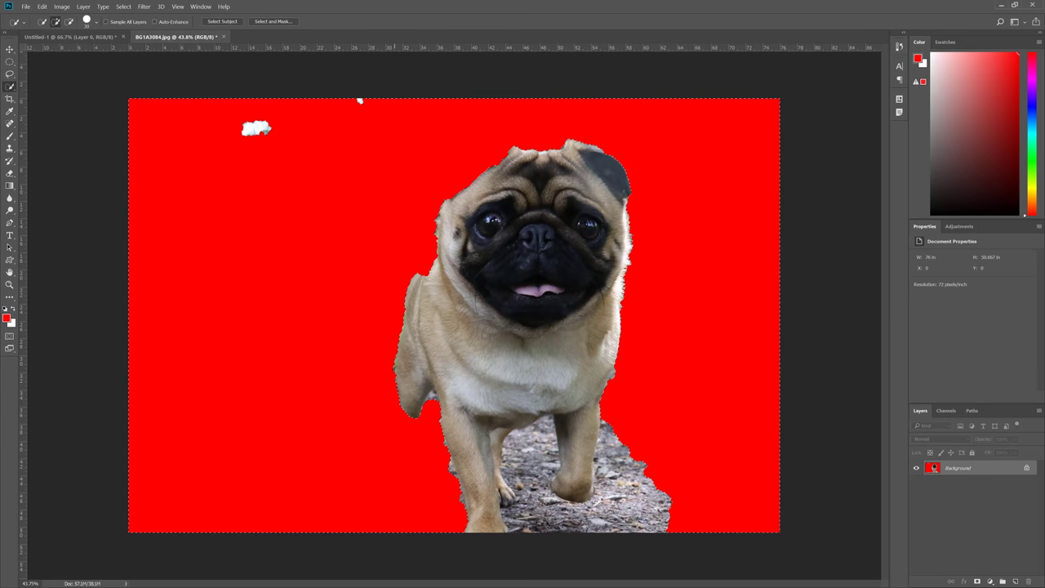
# - Undo the red background fill and quick-select the pug's chest, body and legs below the head
pyautogui.hotkey('ctrl', 'z')
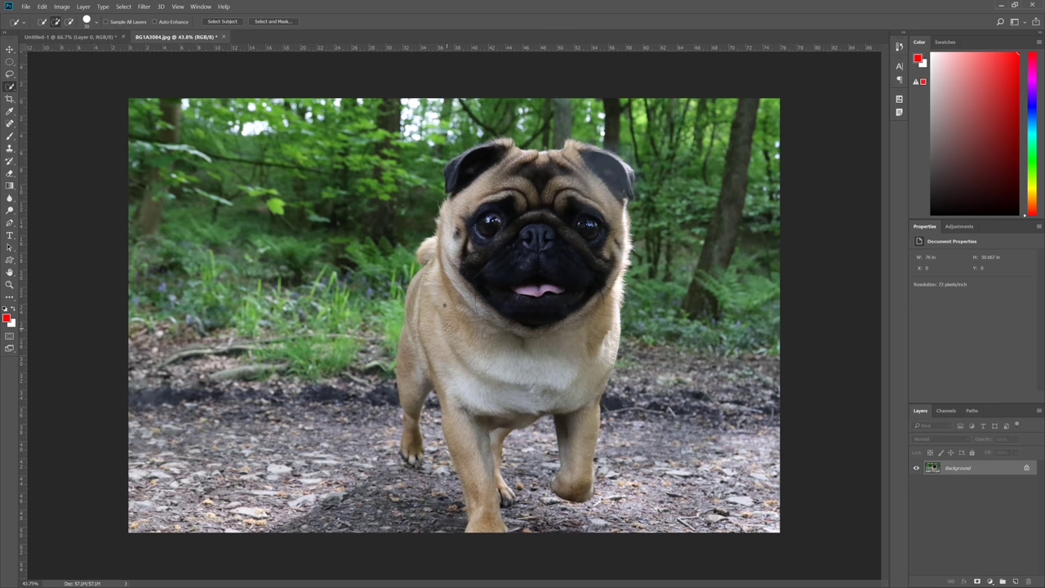
pyautogui.moveTo(451, 322); pyautogui.dragTo(439, 284)
pyautogui.moveTo(444, 358)
pyautogui.mouseDown()
pyautogui.moveTo(450, 413)
pyautogui.moveTo(465, 436)
pyautogui.moveTo(445, 448)
pyautogui.mouseUp()
pyautogui.click(69, 22)
pyautogui.click(55, 22)
pyautogui.click(68, 22)
pyautogui.click(55, 22)
pyautogui.moveTo(482, 367)
pyautogui.mouseDown()
pyautogui.moveTo(572, 343)
pyautogui.moveTo(584, 398)
pyautogui.mouseUp()
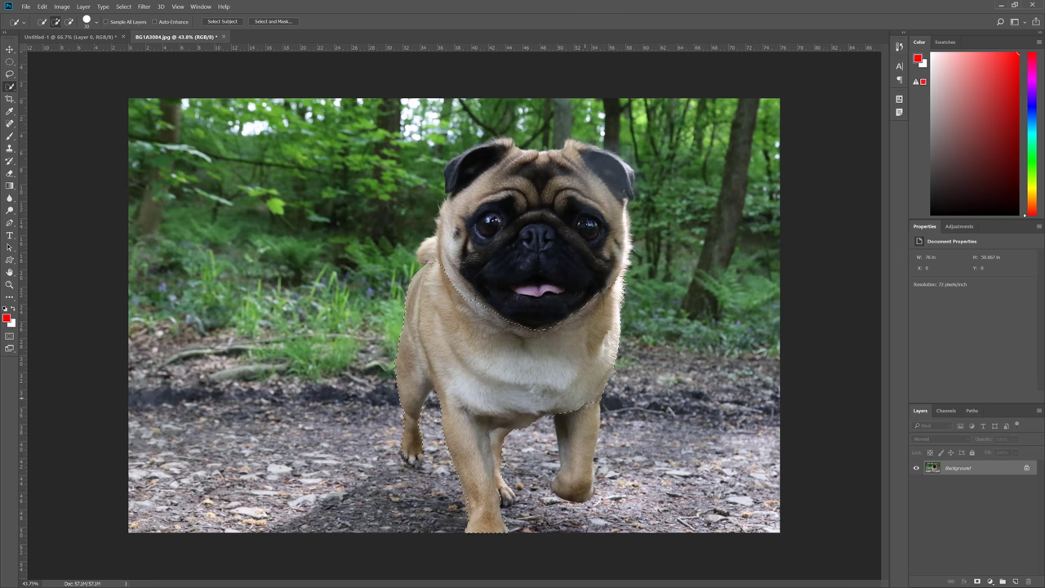
# - Invert the body selection and fill it with red, then undo the fill and deselect
pyautogui.click(69, 22)
pyautogui.hotkey('ctrl', 'shift', 'i')
pyautogui.hotkey('alt', 'BackSpace')
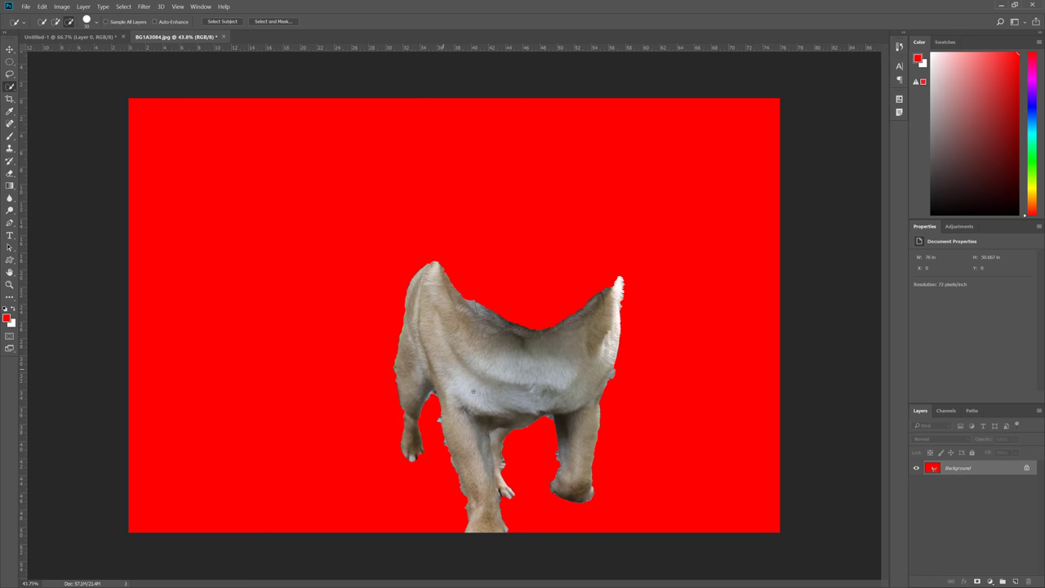
pyautogui.hotkey('ctrl', 'z')
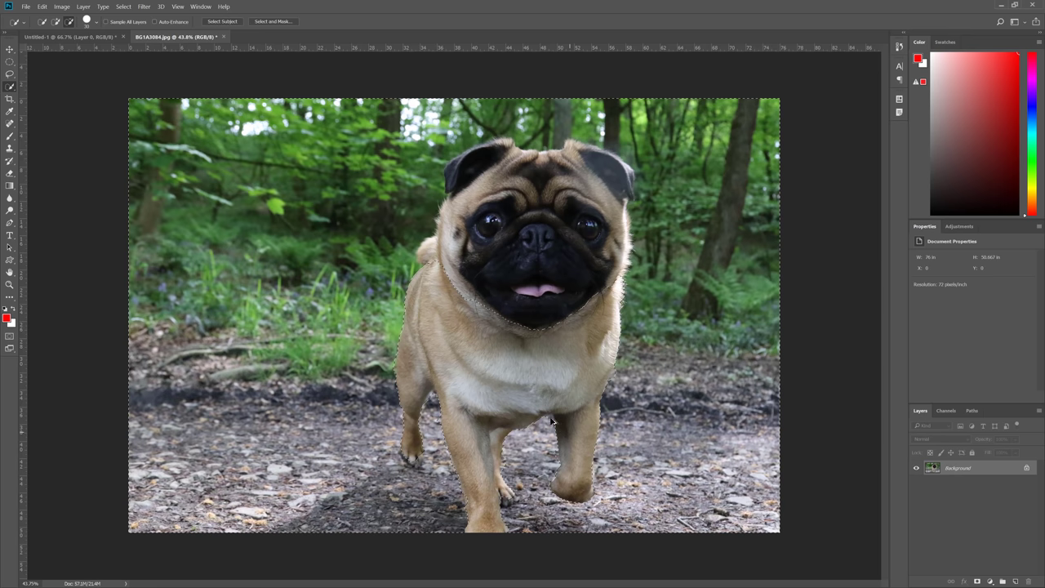
pyautogui.press('v')
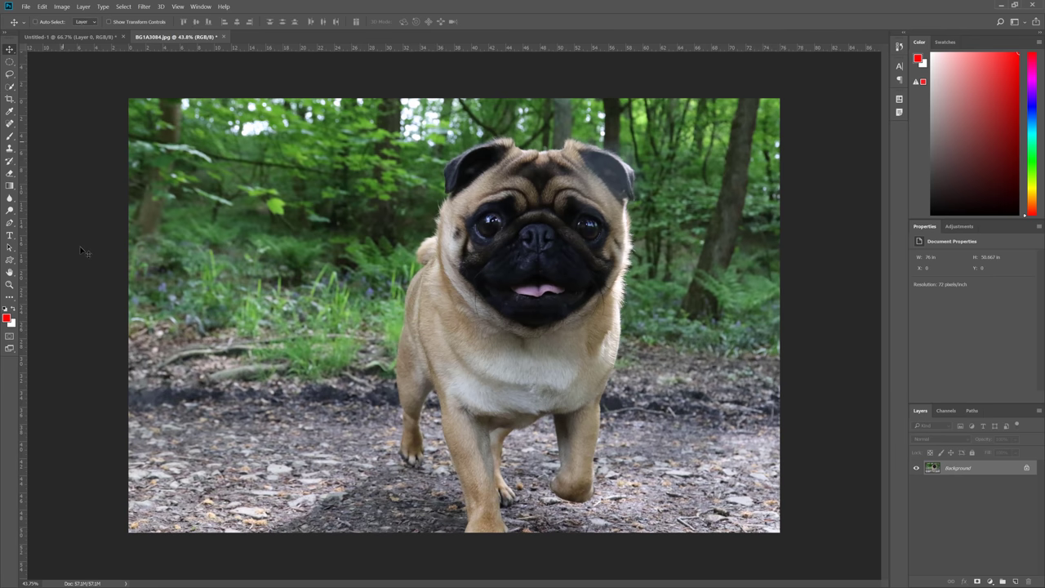
# - Switch to the Magic Wand tool and select the tan fur on the pug's chest
pyautogui.click(12, 87)
pyautogui.click(51, 96)
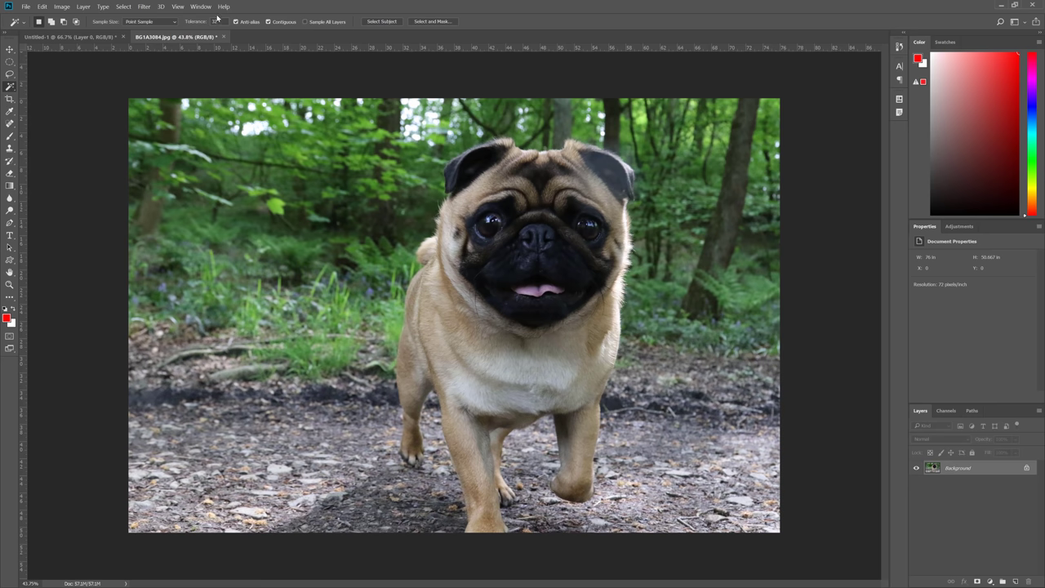
pyautogui.click(453, 343)
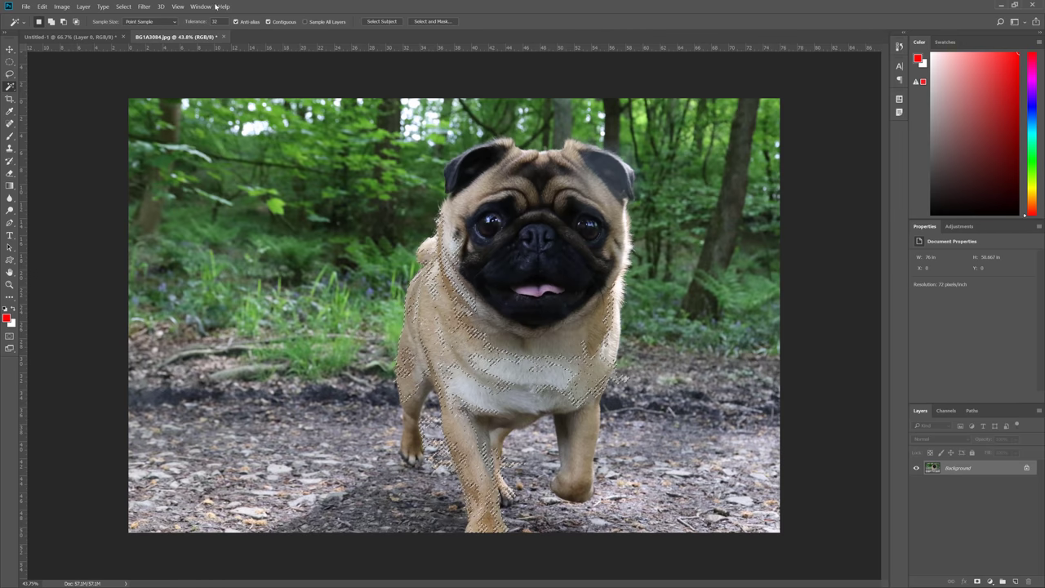
# - Sample the chest fur in the foreground colour picker, compare nearby shades, cancel the colour change, and deselect
pyautogui.click(196, 23)
pyautogui.click(7, 317)
pyautogui.click(417, 275)
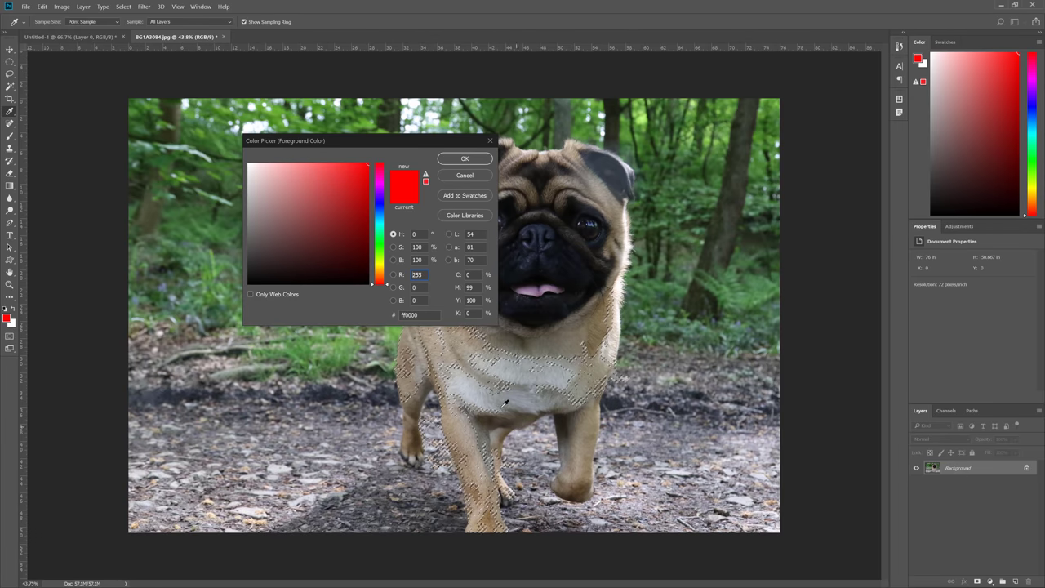
pyautogui.click(470, 343)
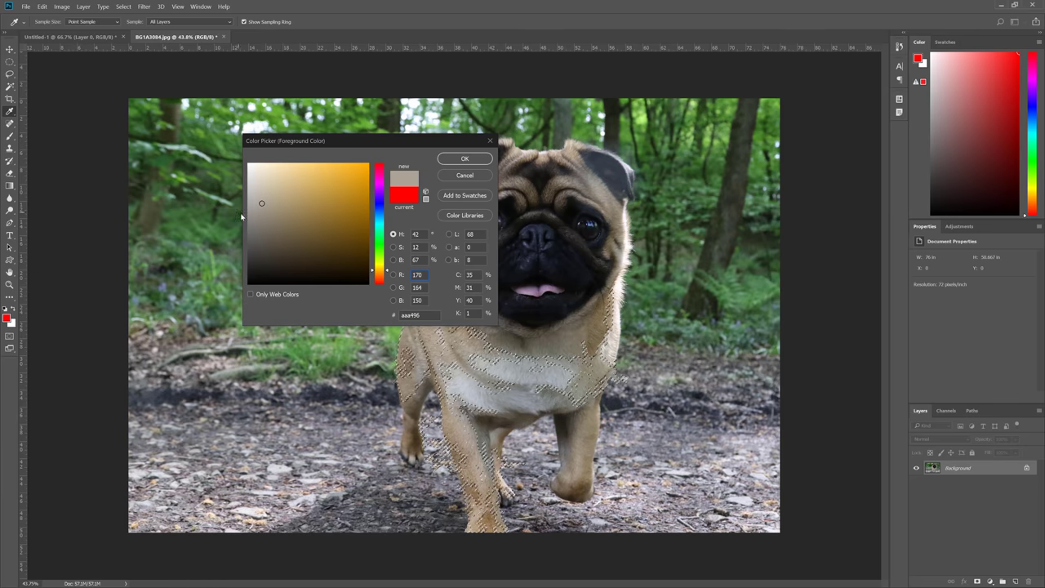
pyautogui.click(264, 203)
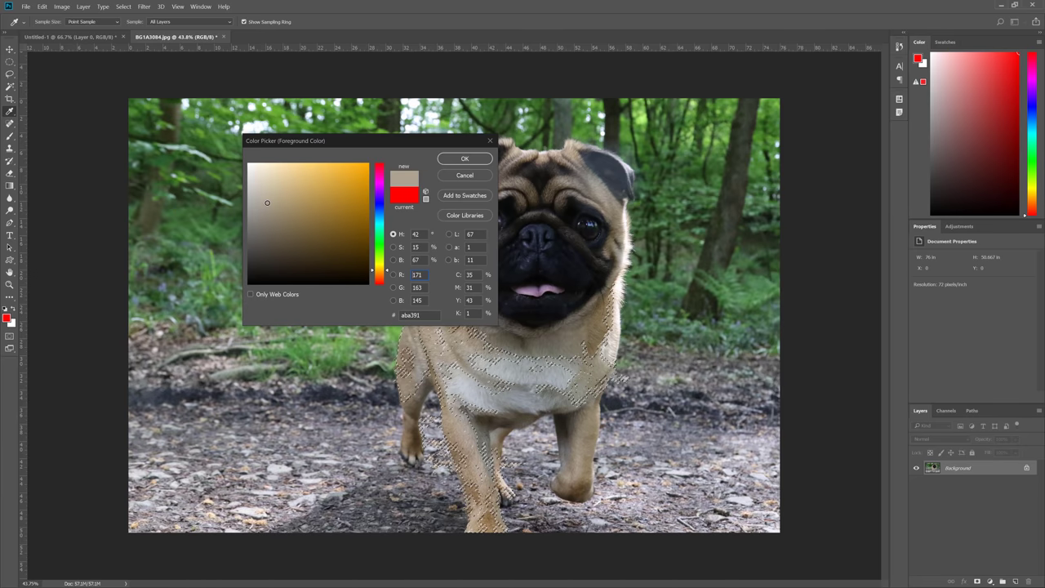
pyautogui.moveTo(267, 202); pyautogui.dragTo(264, 185)
pyautogui.click(475, 177)
pyautogui.hotkey('ctrl', 'd')
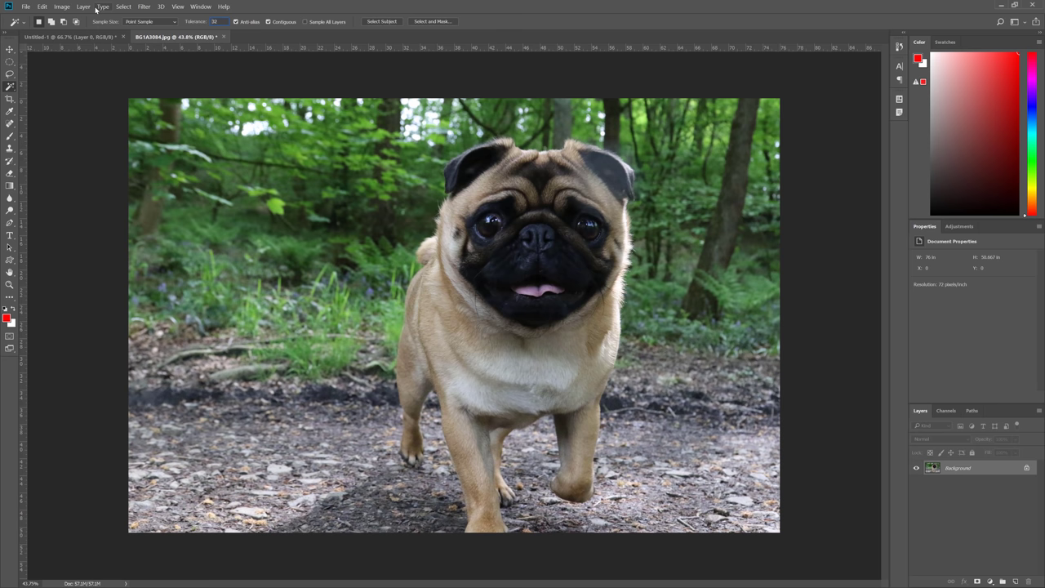
# - Set the Magic Wand tolerance to 0 and select matching pixels in the pug's chest fur
pyautogui.click(460, 351)
pyautogui.hotkey('ctrl', 'd')
pyautogui.keyDown('ctrl'); pyautogui.click(451, 350); pyautogui.keyUp('ctrl')
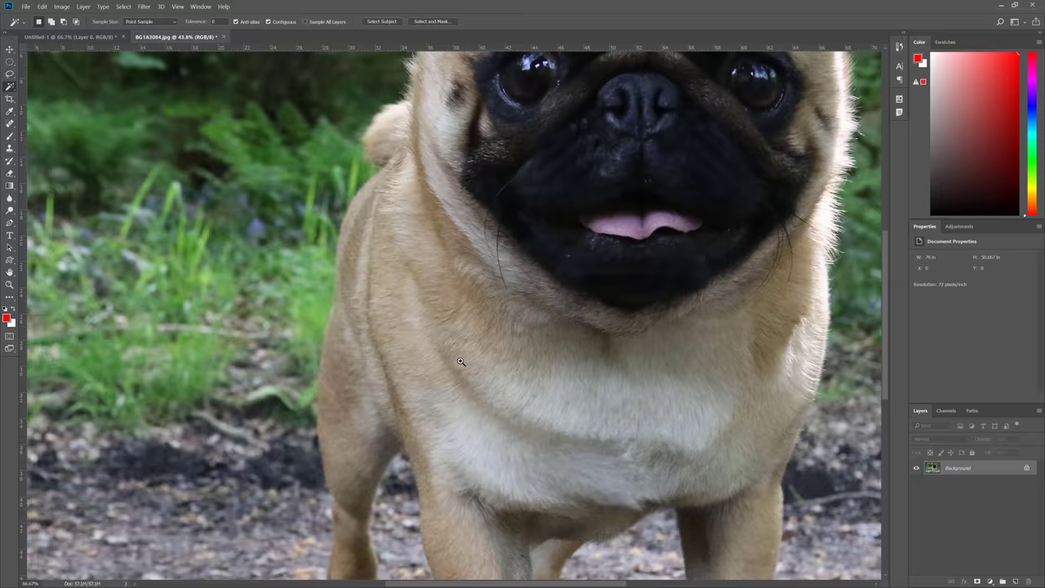
pyautogui.scroll(4, 450, 351)
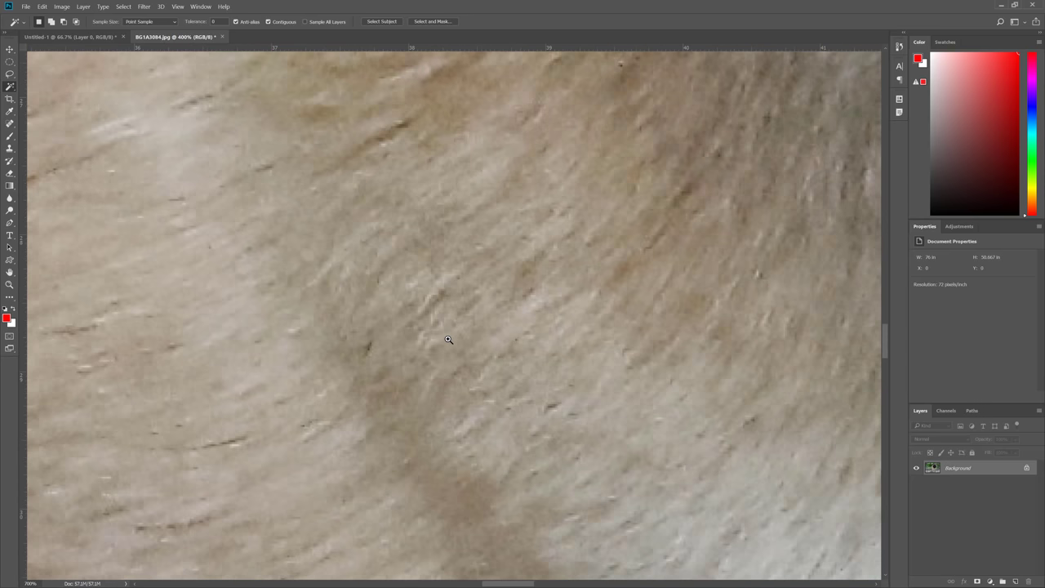
pyautogui.scroll(1, 443, 332)
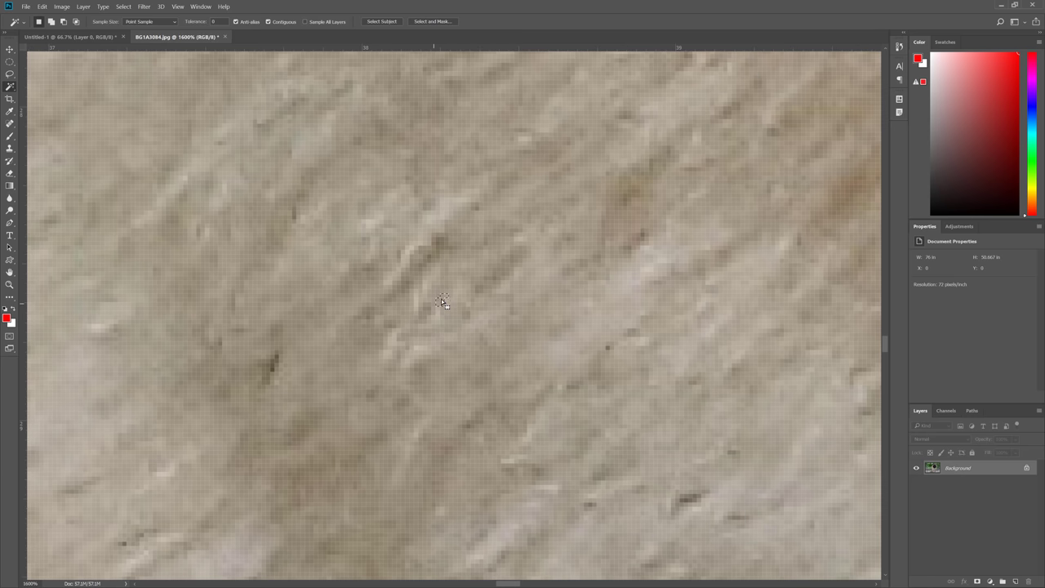
pyautogui.click(445, 295)
# - Set the Magic Wand tolerance to 10 and select a small patch of the pug's chest fur
pyautogui.click(416, 299)
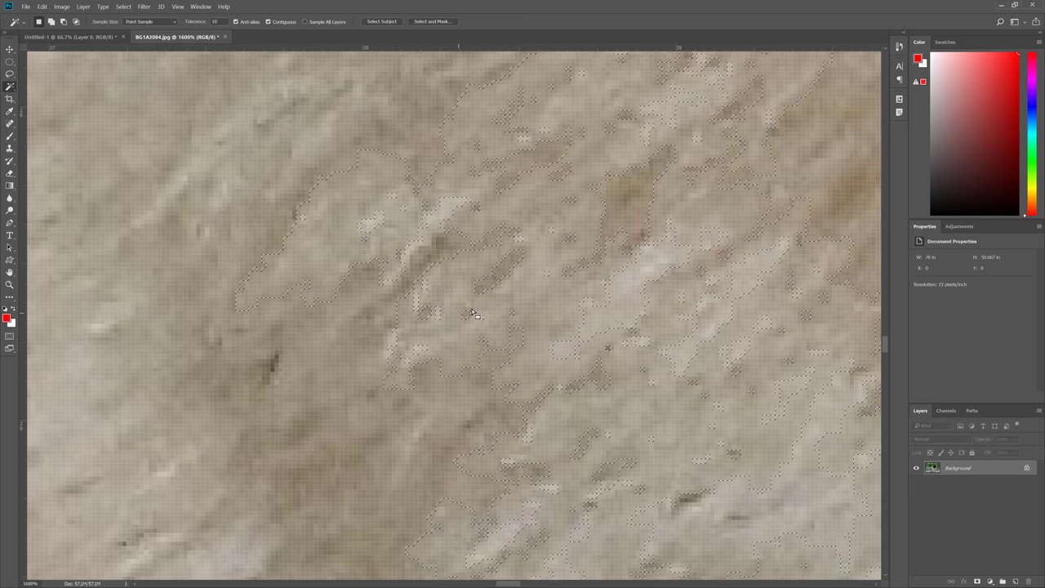
pyautogui.hotkey('ctrl', 'd')
pyautogui.keyDown('alt'); pyautogui.click(422, 270); pyautogui.keyUp('alt')
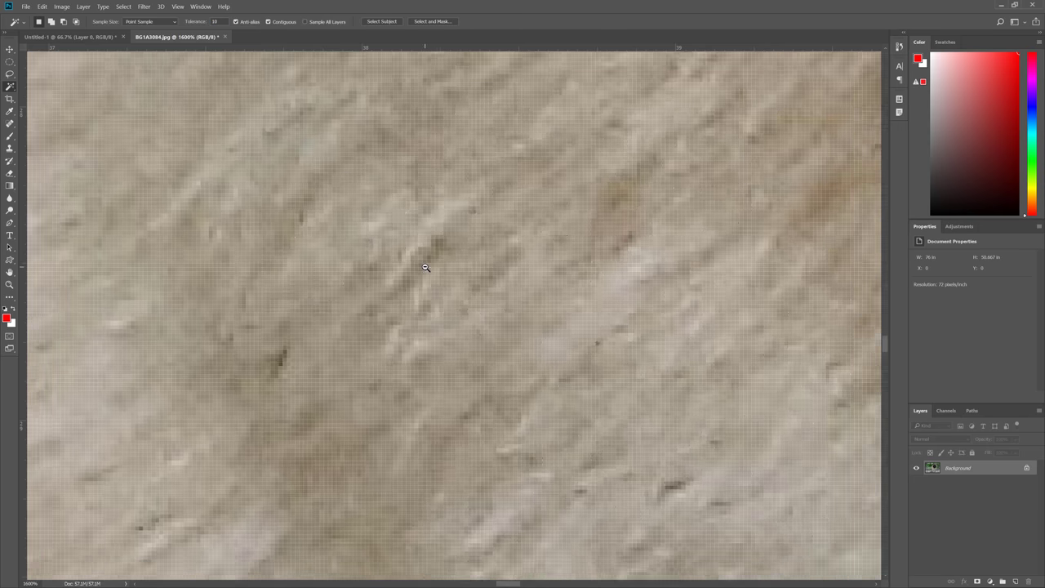
pyautogui.keyDown('alt'); pyautogui.click(424, 267); pyautogui.keyUp('alt')
pyautogui.keyDown('alt'); pyautogui.click(424, 267); pyautogui.keyUp('alt')
pyautogui.keyDown('alt'); pyautogui.click(423, 268); pyautogui.keyUp('alt')
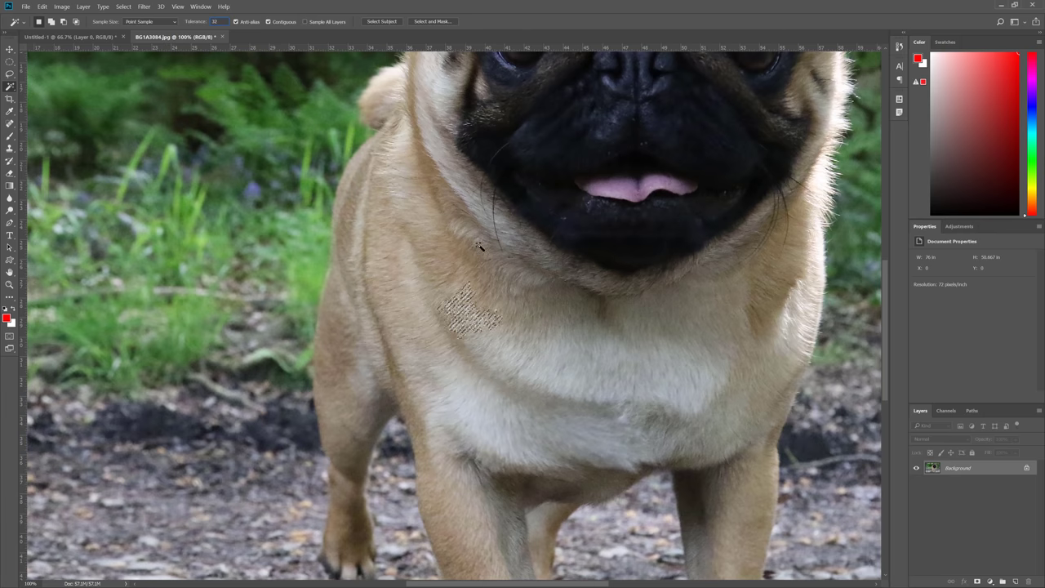
# - Set the Magic Wand tolerance to 32, reselect the tan fur on the pug's body, and deselect it
pyautogui.hotkey('ctrl', '-')
pyautogui.hotkey('ctrl', '-')
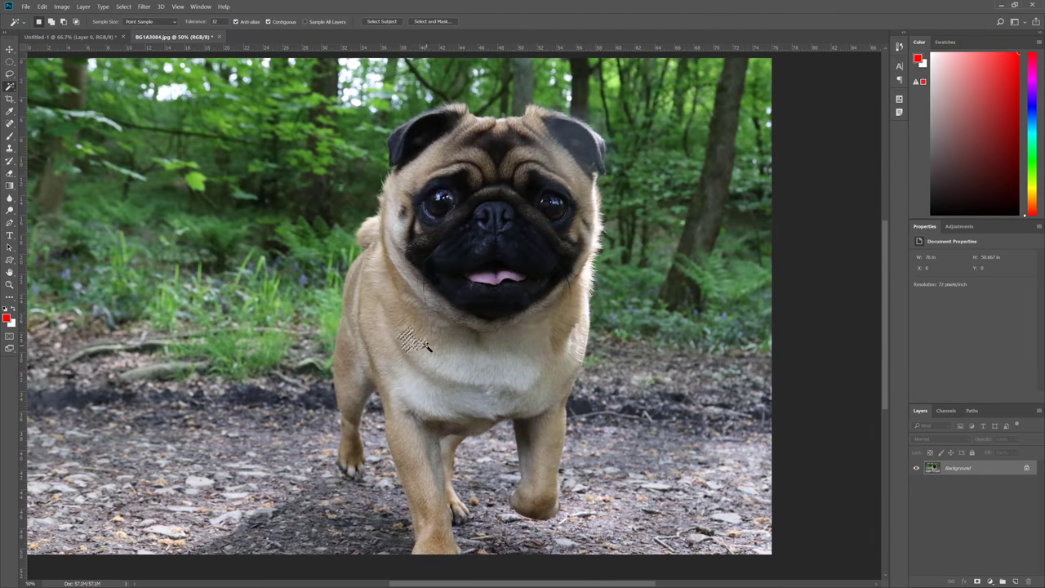
pyautogui.click(408, 349)
pyautogui.hotkey('ctrl', 'd')
pyautogui.click(383, 282)
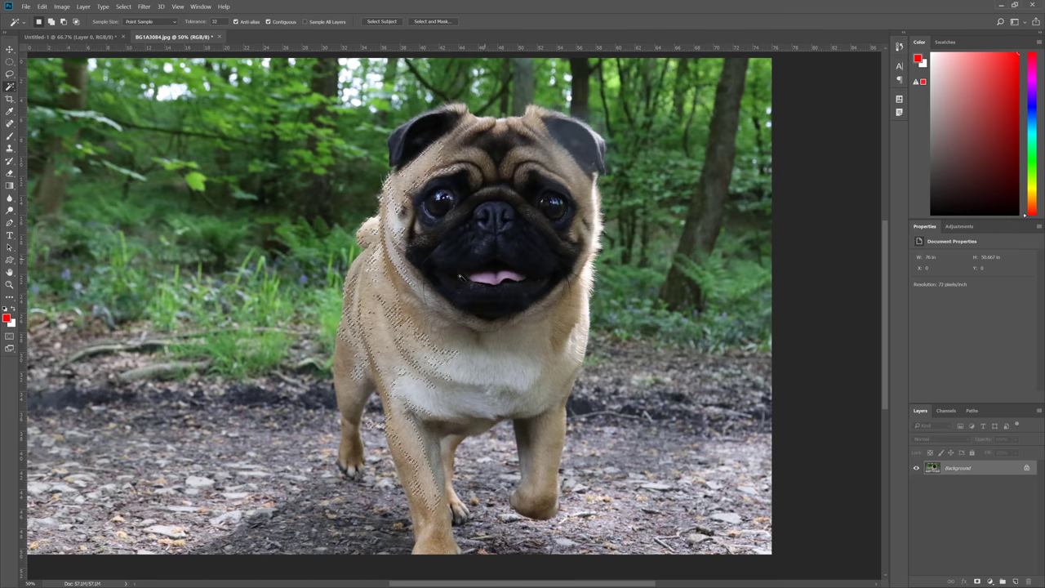
pyautogui.hotkey('ctrl', 'd')
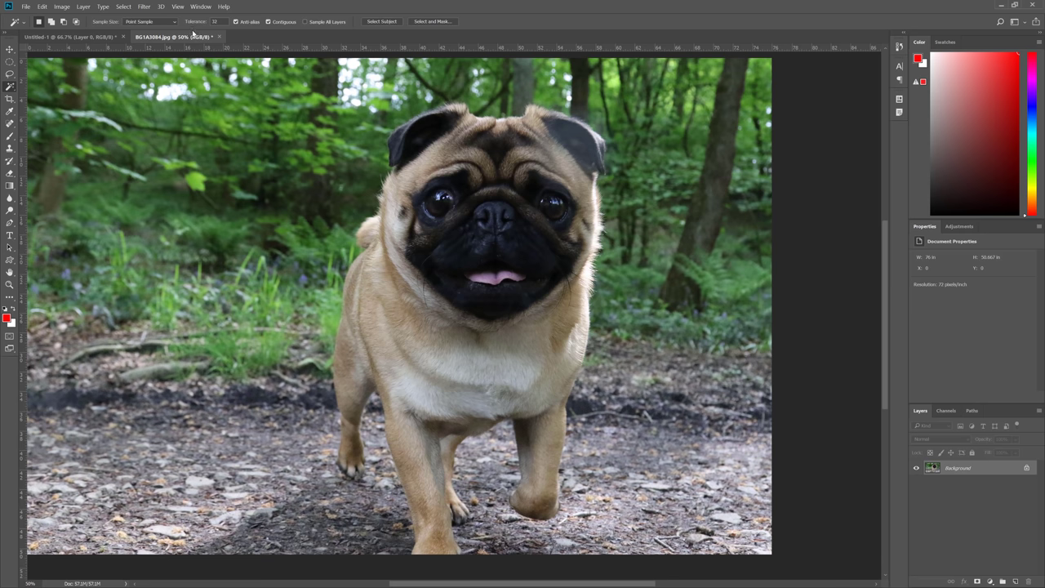
# - Raise the Magic Wand tolerance to 50, select the pug's fur, and deselect it
pyautogui.click(193, 178)
pyautogui.click(382, 336)
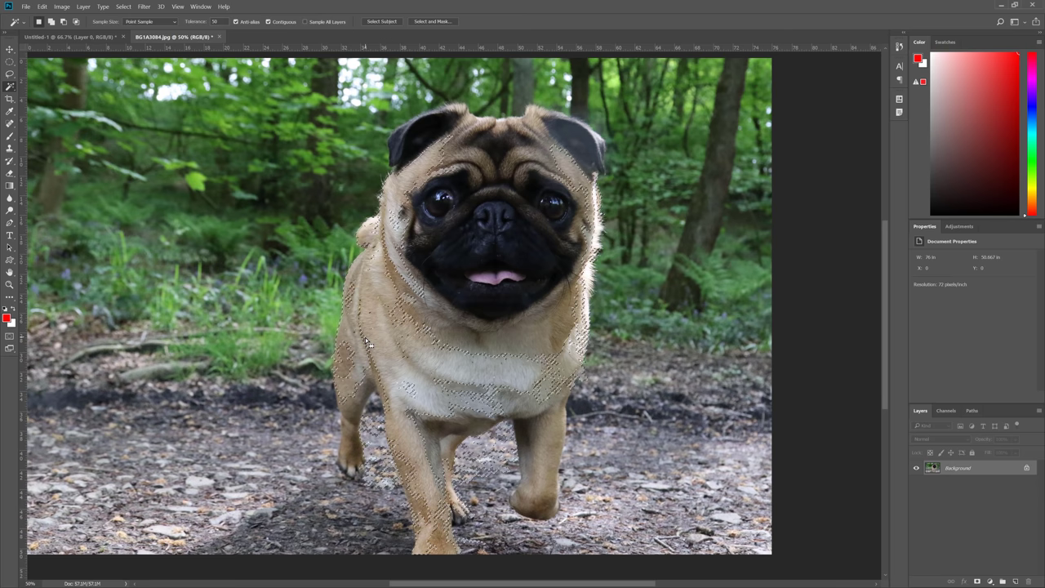
pyautogui.hotkey('ctrl', 'd')
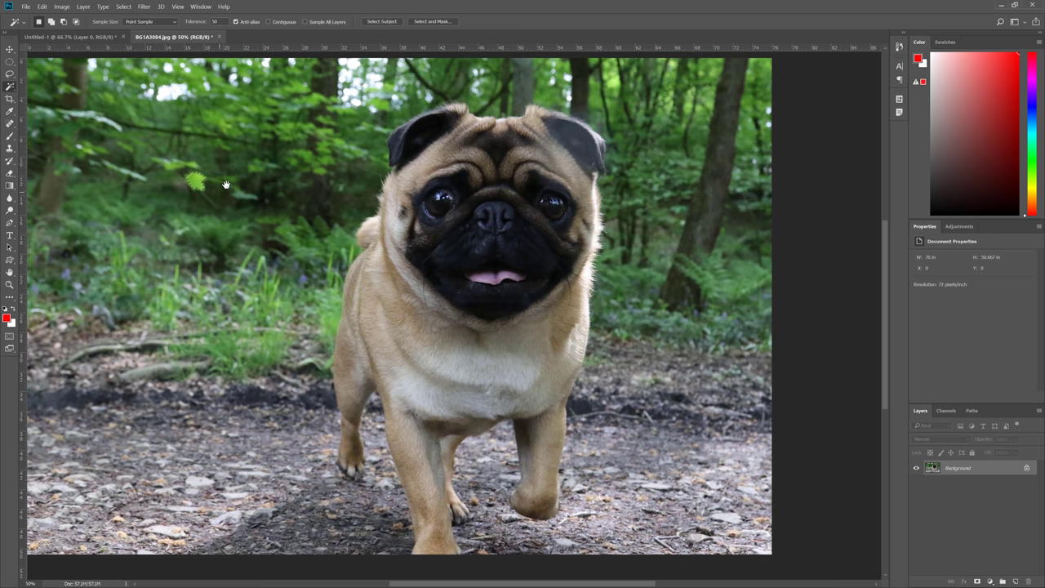
# - With Contiguous off, select the bright green leaf's colour throughout the forest, and deselect it
pyautogui.moveTo(199, 187); pyautogui.dragTo(244, 237)
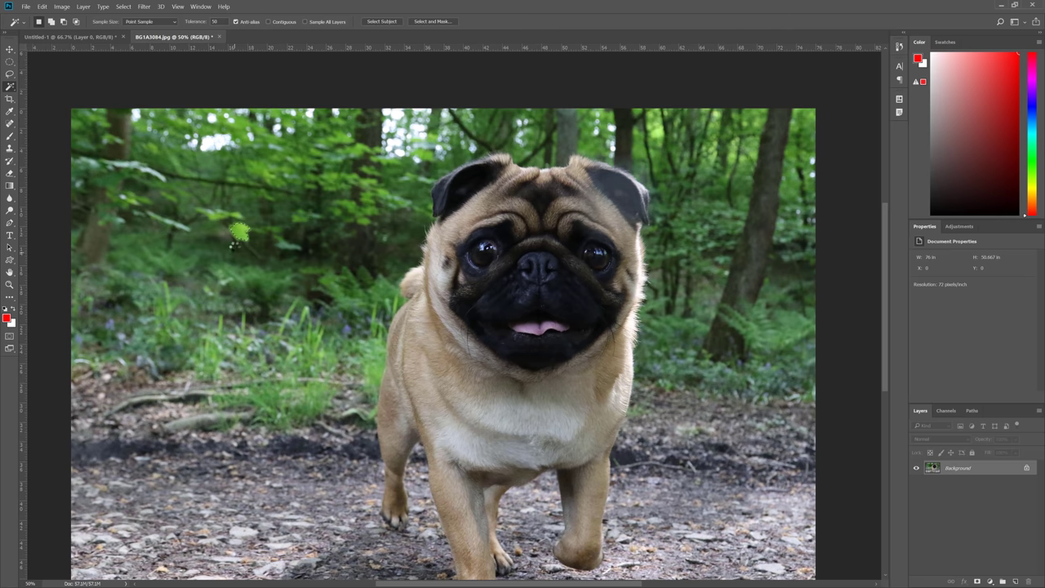
pyautogui.click(242, 235)
pyautogui.hotkey('ctrl', 'd')
pyautogui.click(242, 234)
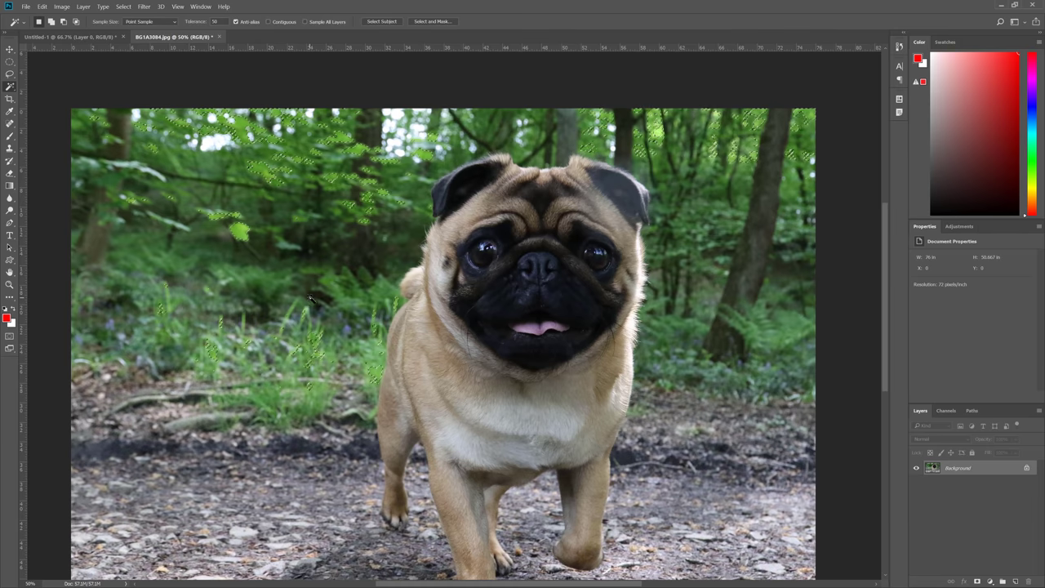
pyautogui.hotkey('ctrl', 'd')
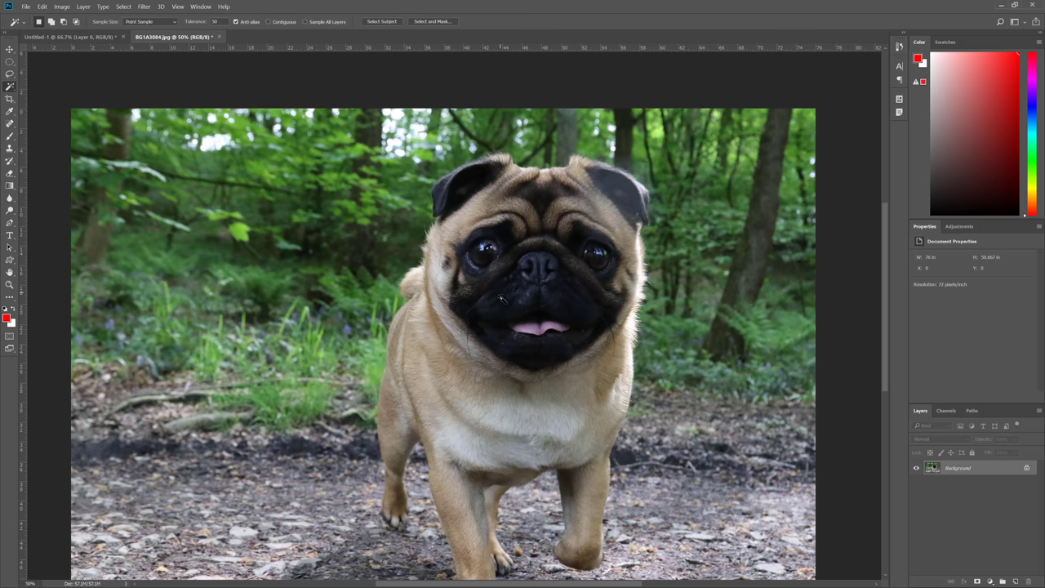
# - Select the pug's black muzzle with Contiguous off and again with it on, deselecting after each
pyautogui.click(506, 299)
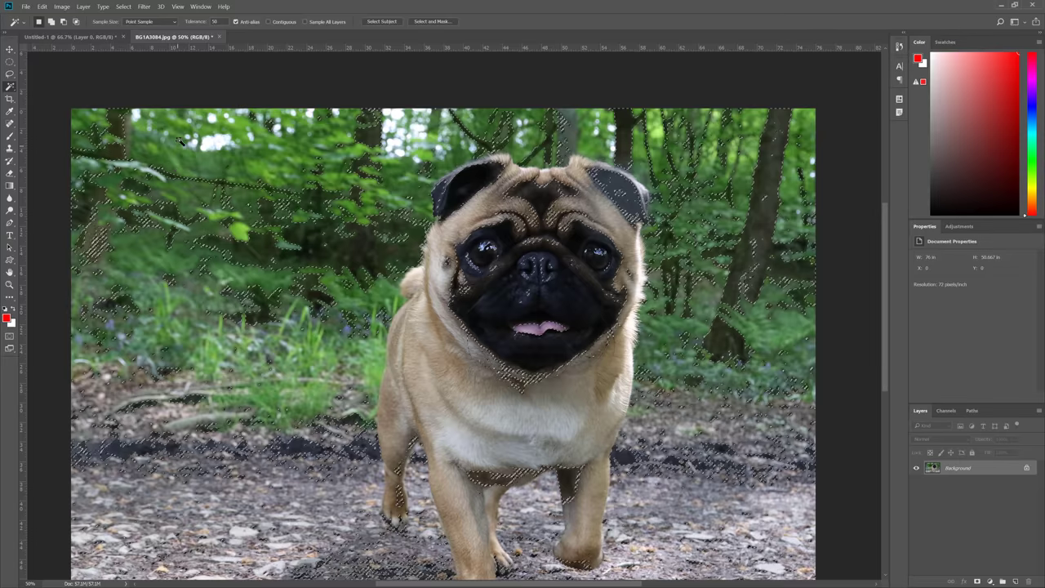
pyautogui.hotkey('ctrl', 'd')
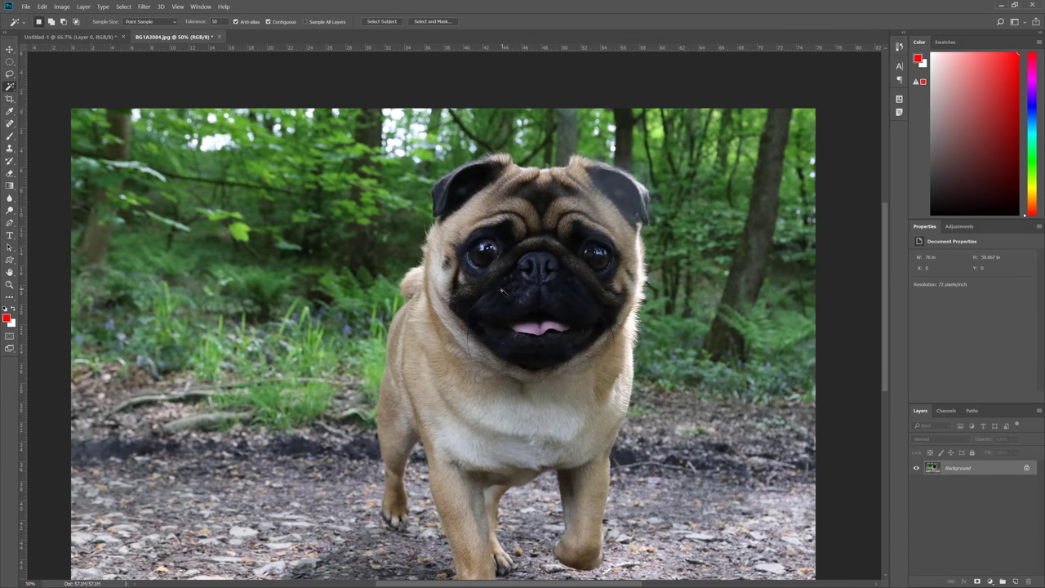
pyautogui.click(505, 304)
pyautogui.hotkey('ctrl', 'd')
# - Return to the Quick Selection tool, then activate the Crop tool
pyautogui.press('v')
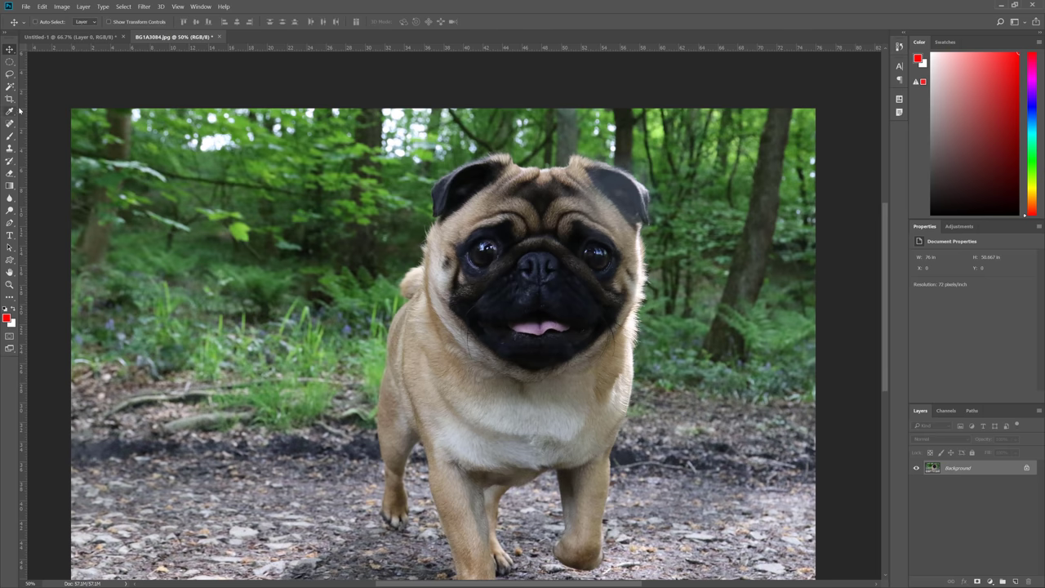
pyautogui.click(9, 86)
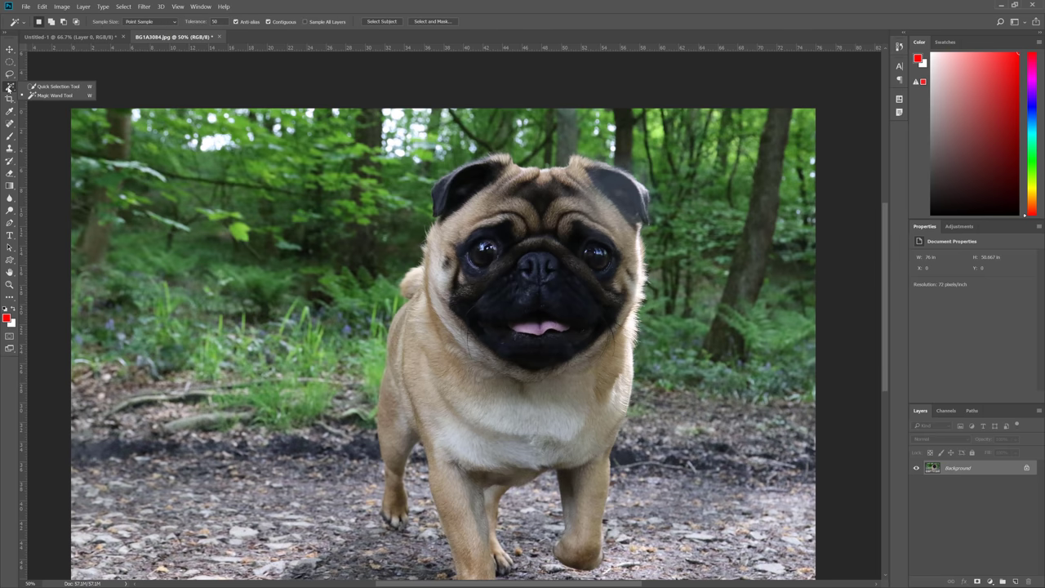
pyautogui.click(37, 85)
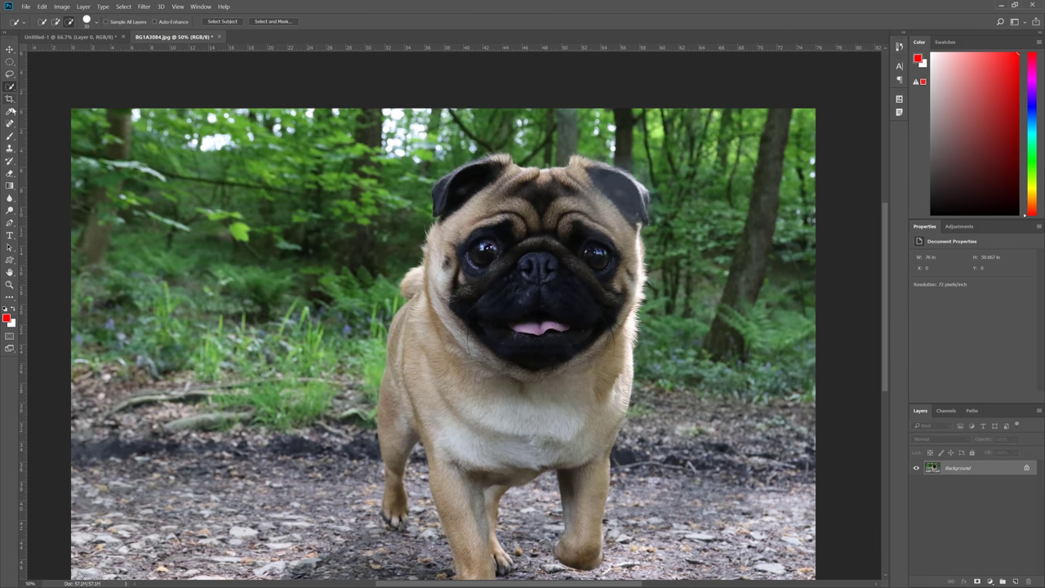
pyautogui.click(10, 98)
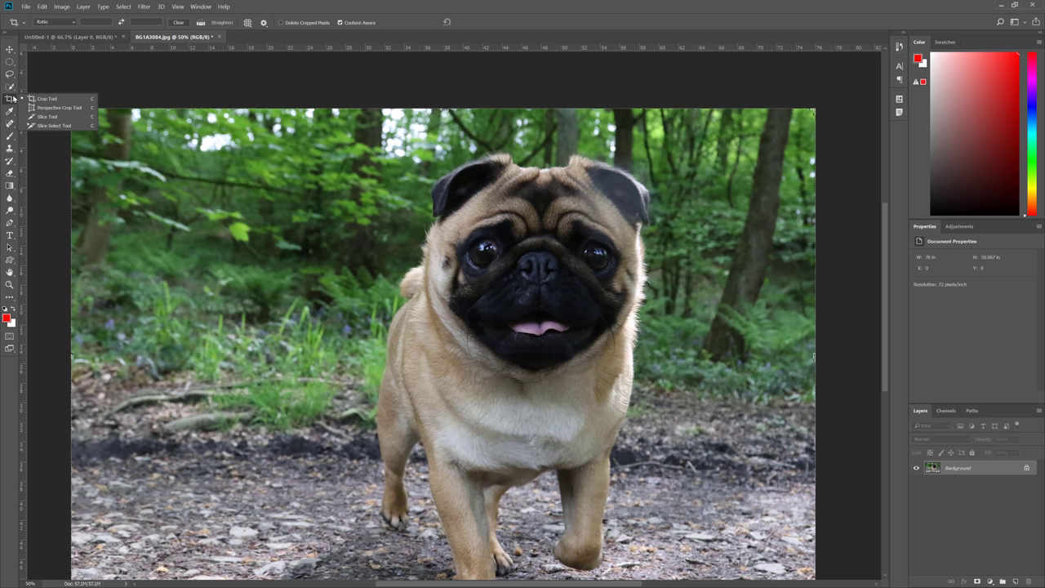
pyautogui.click(43, 100)
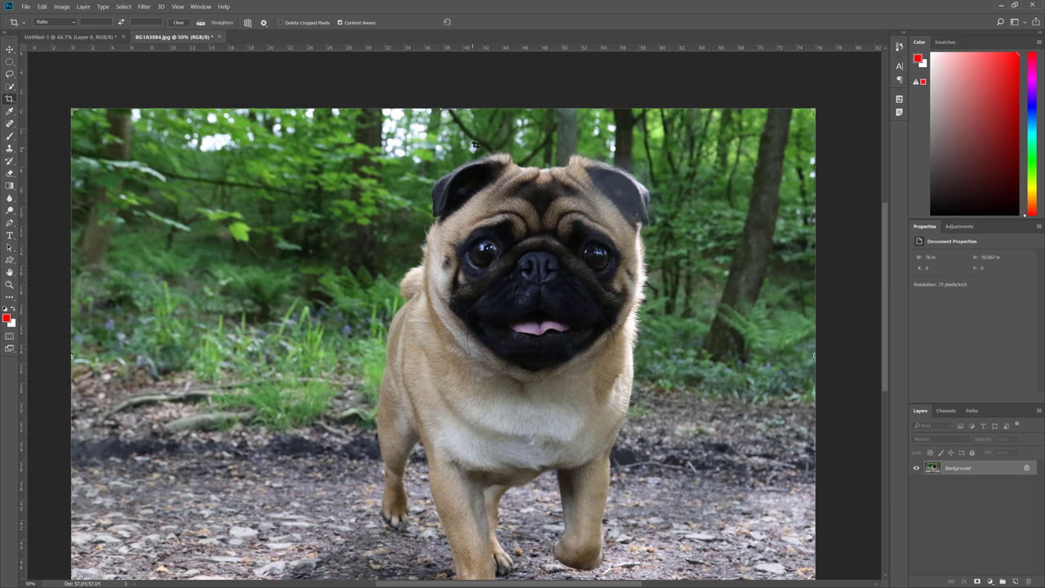
# - Crop the photo tightly around the pug's head and chest, repositioning the image inside the crop frame before applying it
pyautogui.moveTo(443, 108); pyautogui.dragTo(466, 112)
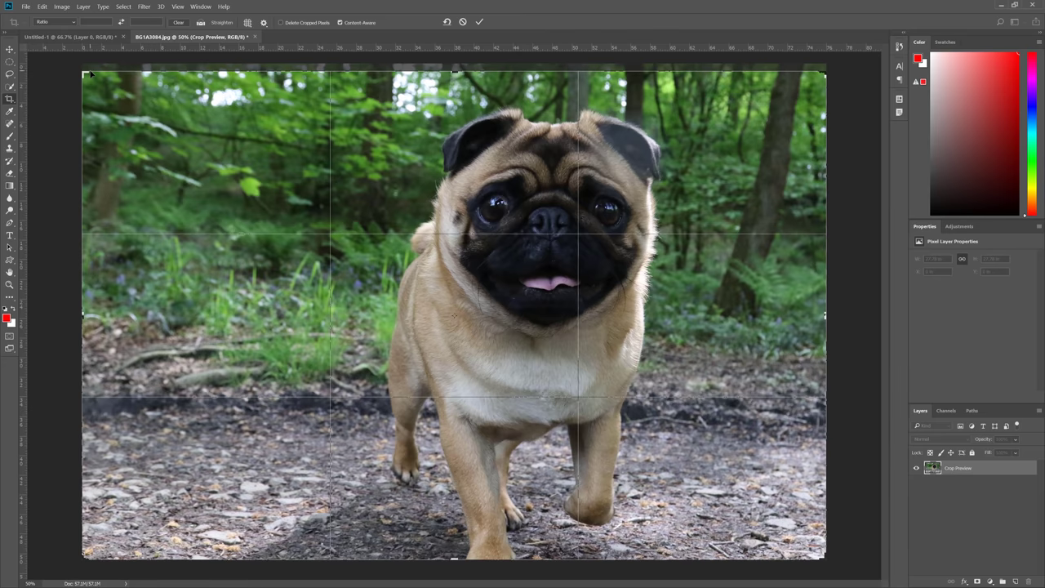
pyautogui.moveTo(88, 74); pyautogui.dragTo(255, 93)
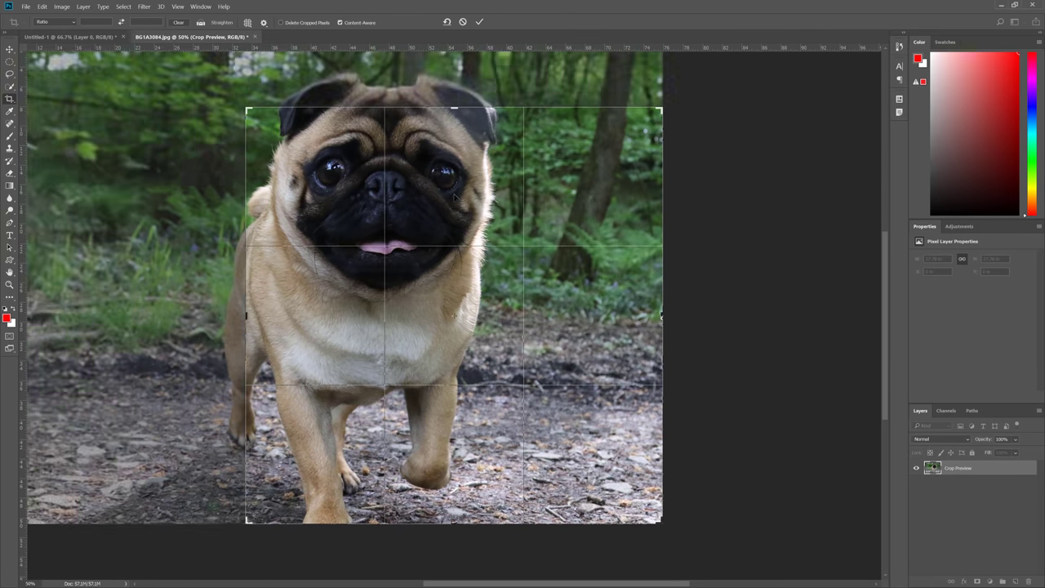
pyautogui.moveTo(453, 198); pyautogui.dragTo(549, 200)
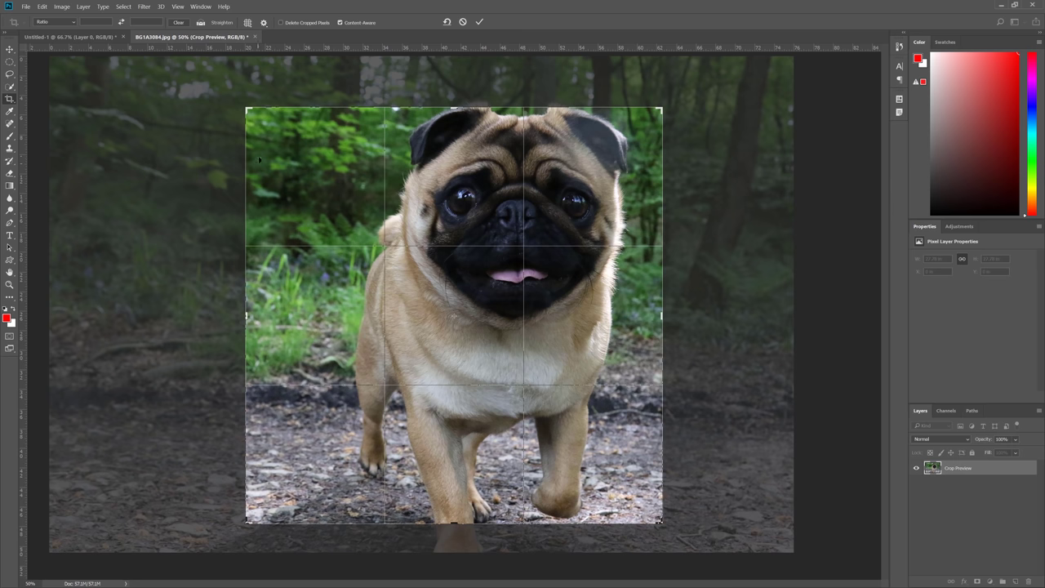
pyautogui.moveTo(522, 268); pyautogui.dragTo(454, 315)
pyautogui.moveTo(661, 107); pyautogui.dragTo(722, 101)
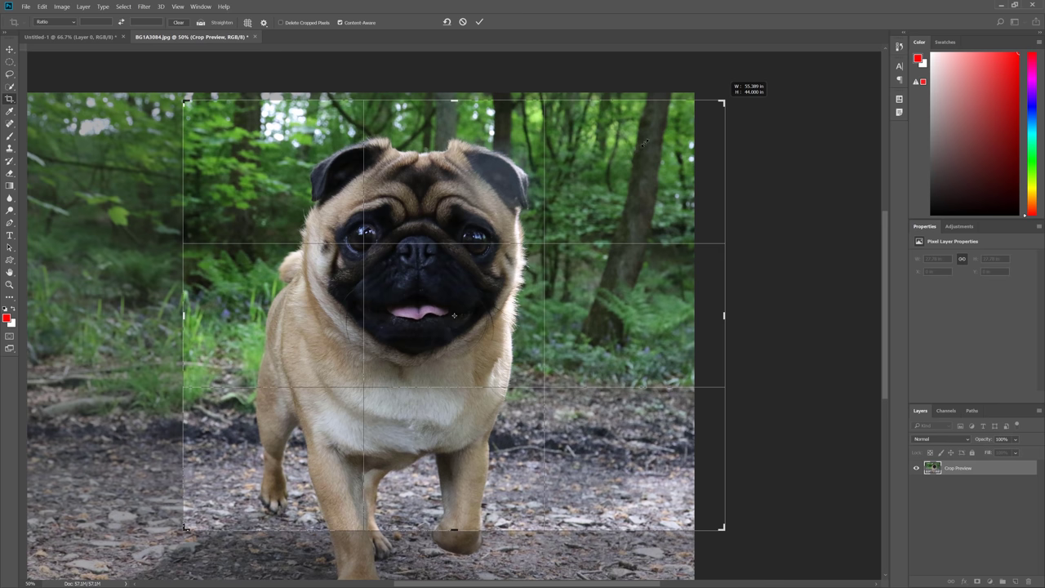
pyautogui.hotkey('ctrl', 'z')
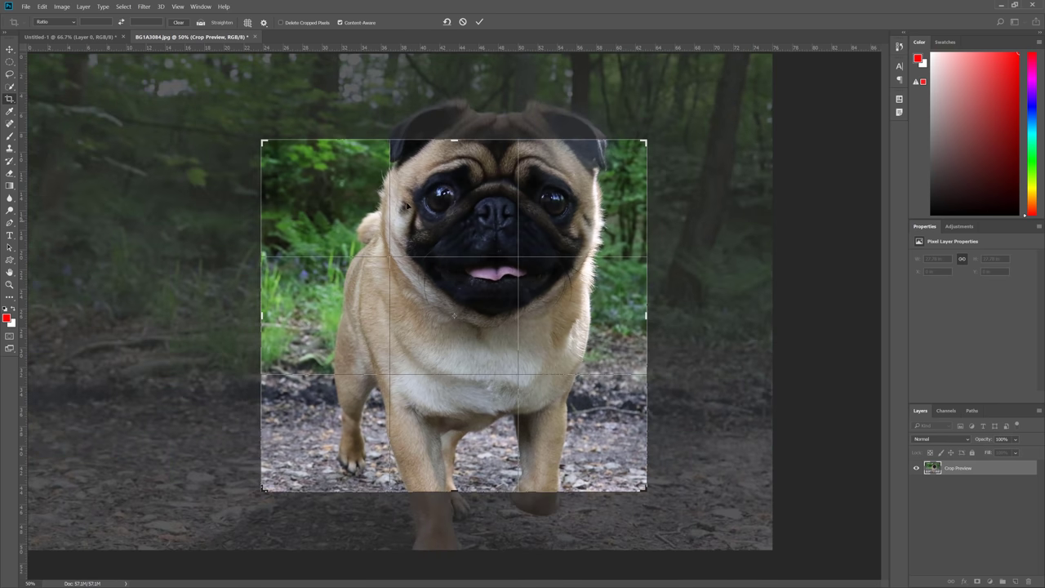
pyautogui.moveTo(496, 206); pyautogui.dragTo(469, 262)
pyautogui.press('Return')
pyautogui.press('Return')
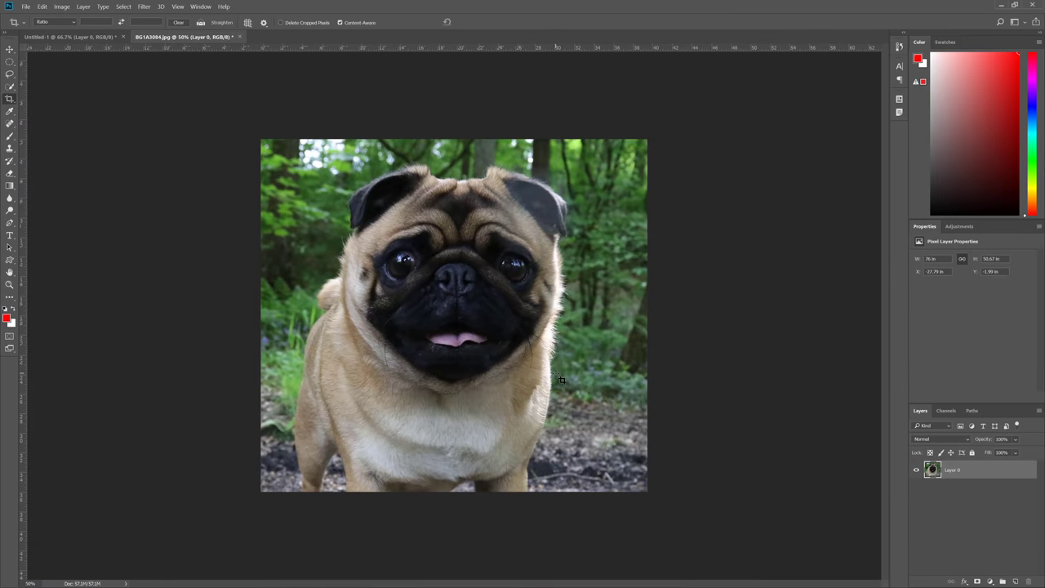
# - Inspect the cropped pug up close, and undo the crop
pyautogui.hotkey('ctrl', '+')
pyautogui.hotkey('ctrl', '+')
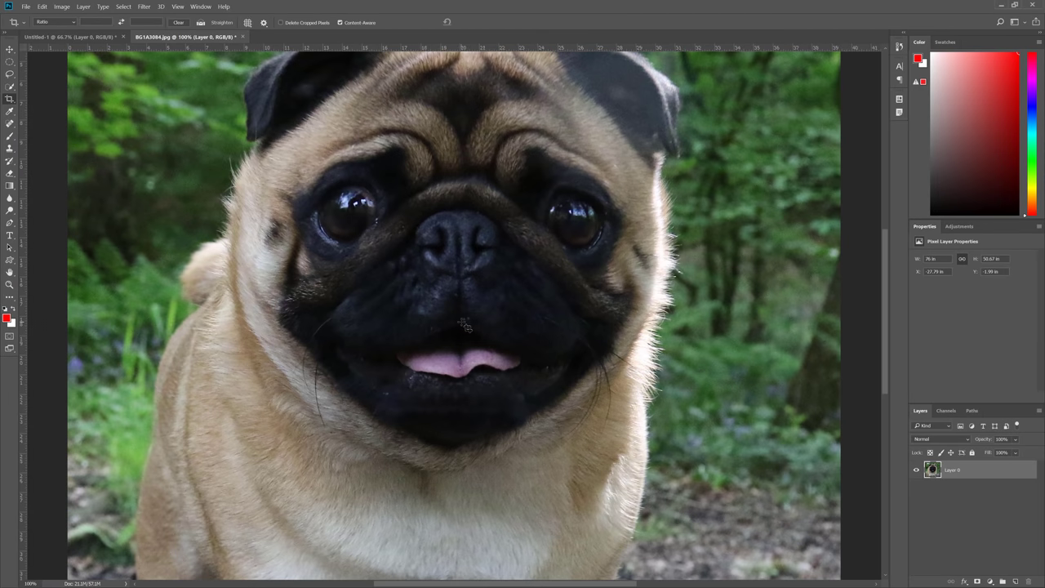
pyautogui.hotkey('ctrl', '-')
pyautogui.hotkey('ctrl', '-')
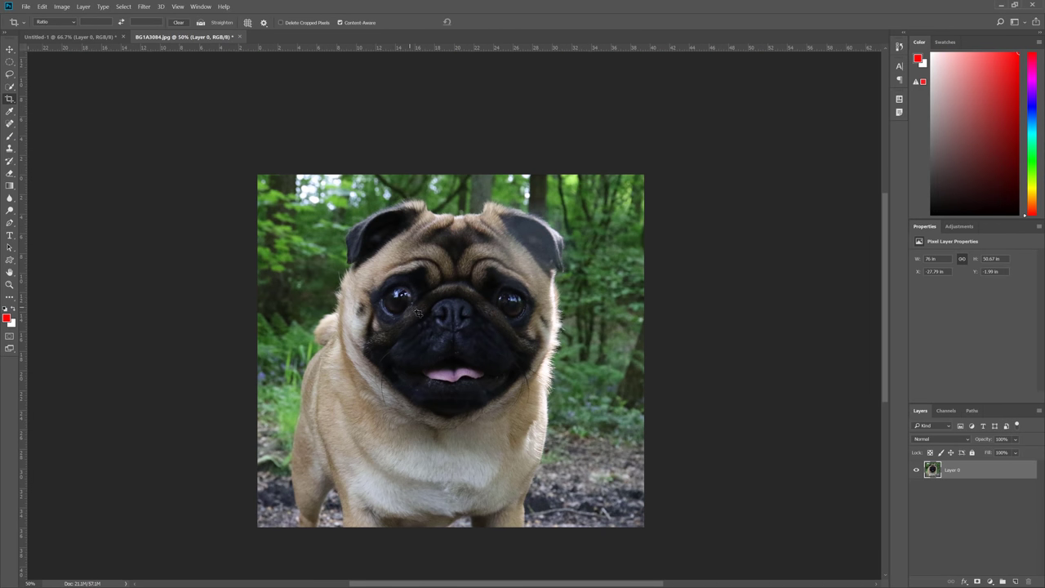
pyautogui.hotkey('ctrl', 'z')
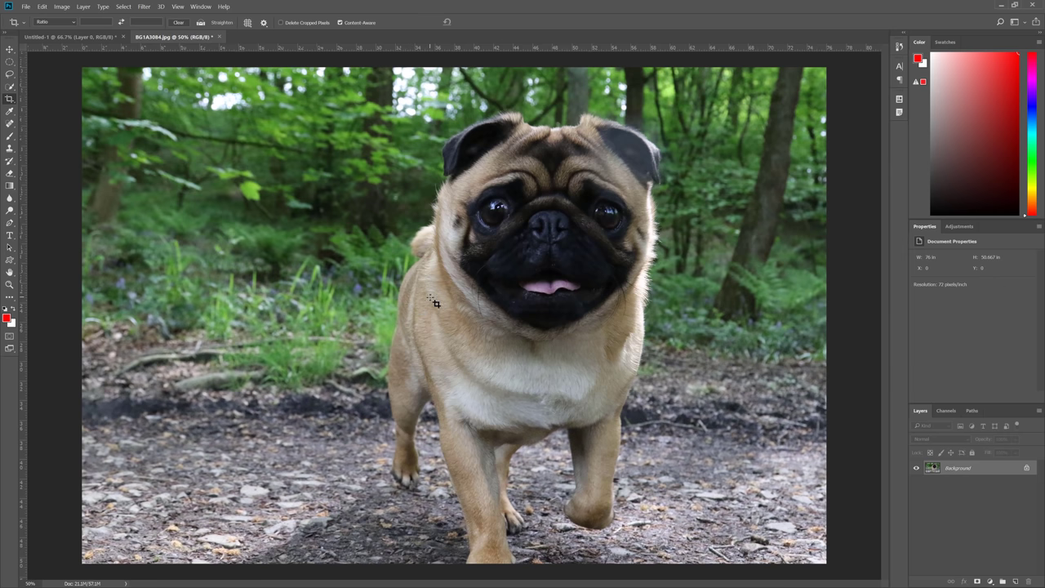
# - Switch to the Move tool, and alternately redo and undo the crop to compare both versions, ending on the cropped one
pyautogui.press('v')
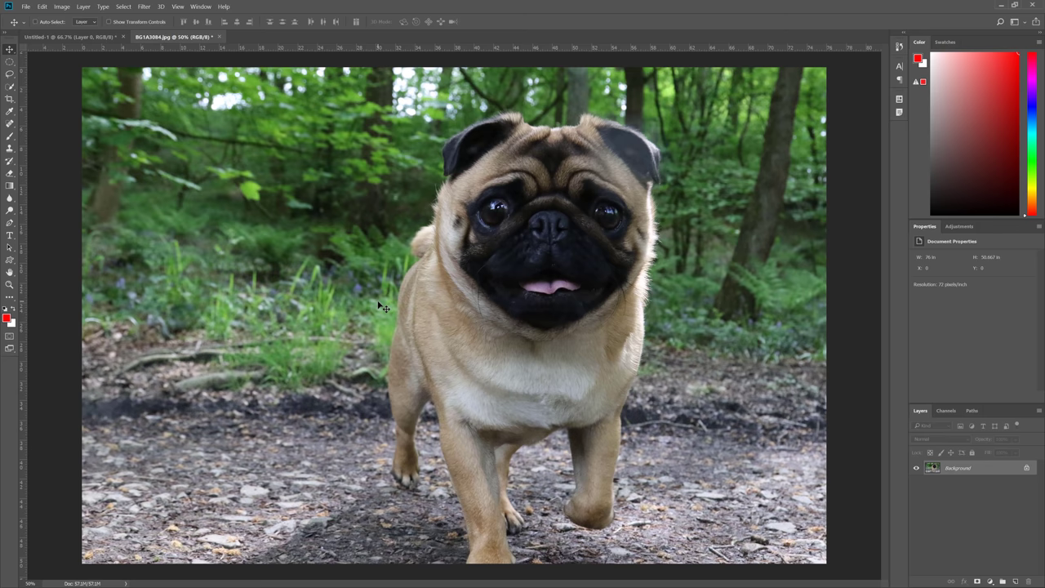
pyautogui.hotkey('ctrl', 'shift', 'z')
pyautogui.hotkey('ctrl', 'z')
pyautogui.hotkey('ctrl', 'shift', 'z')
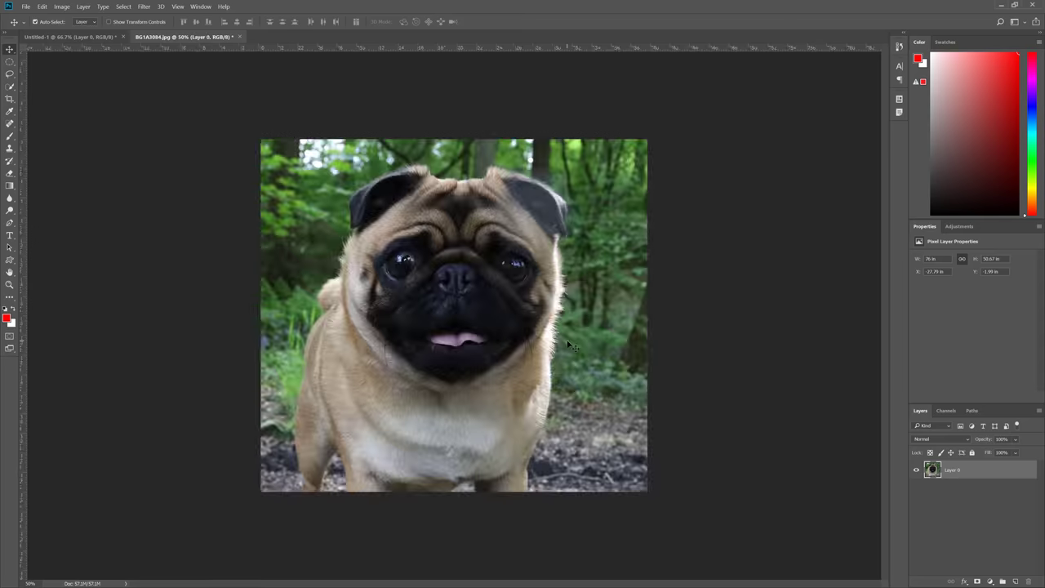
pyautogui.hotkey('ctrl', 'z')
pyautogui.hotkey('ctrl', 'shift', 'z')
pyautogui.hotkey('ctrl', 'z')
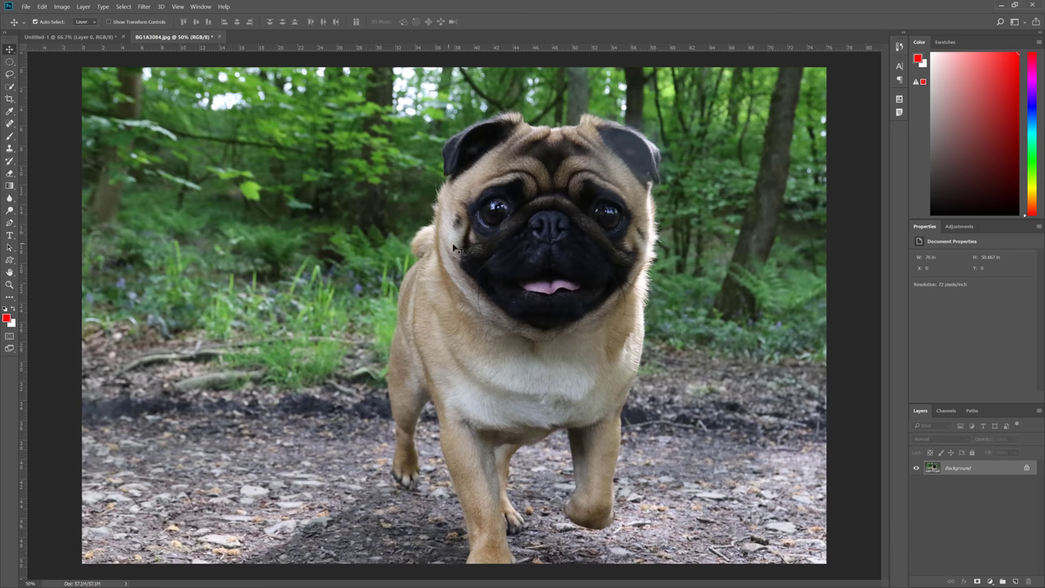
pyautogui.hotkey('ctrl', 'shift', 'z')
pyautogui.hotkey('ctrl', 'z')
pyautogui.hotkey('ctrl', 'shift', 'z')
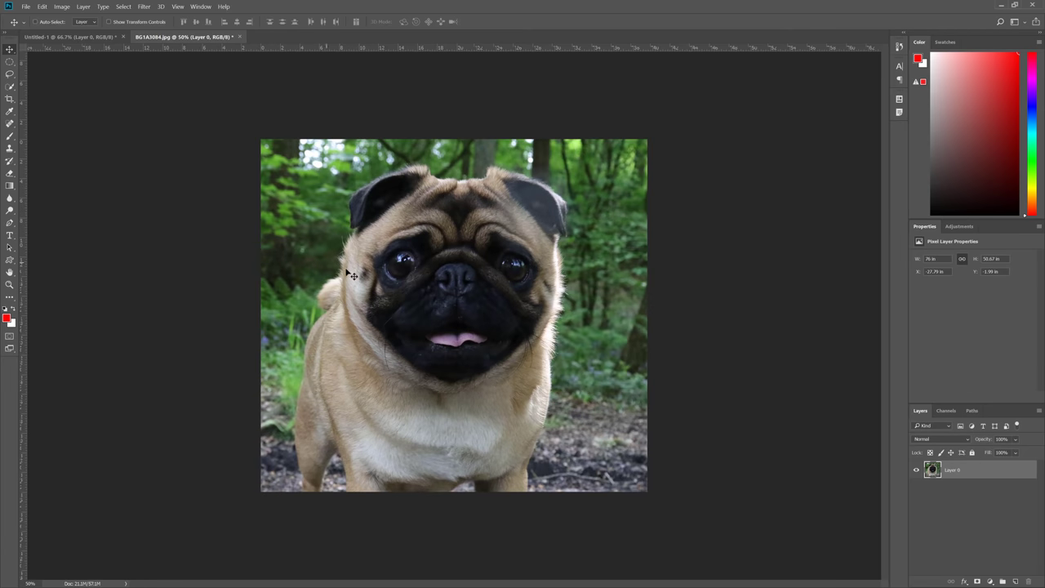
# - Check the available undo commands, and use Step Backward and Undo to return the photo to its uncropped state
pyautogui.press('ctrl')
pyautogui.click(57, 8)
pyautogui.moveTo(41, 7)
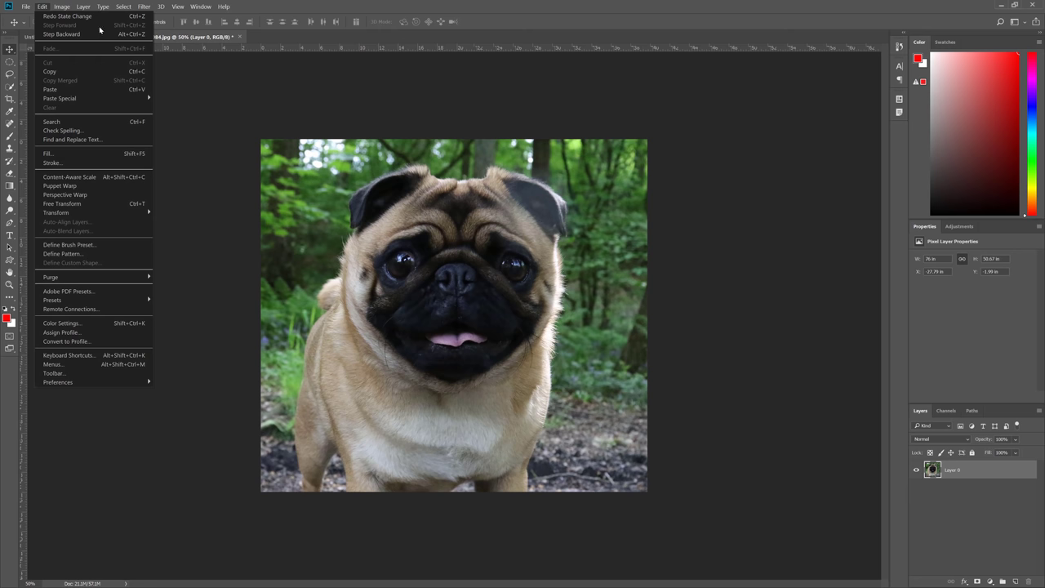
pyautogui.click(553, 3)
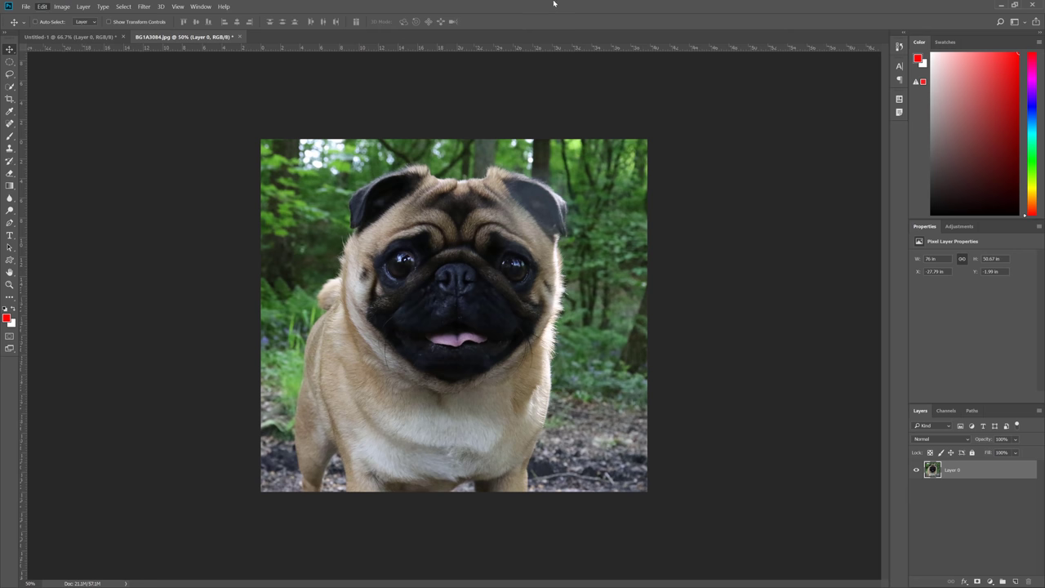
pyautogui.hotkey('ctrl', 'alt', 'z')
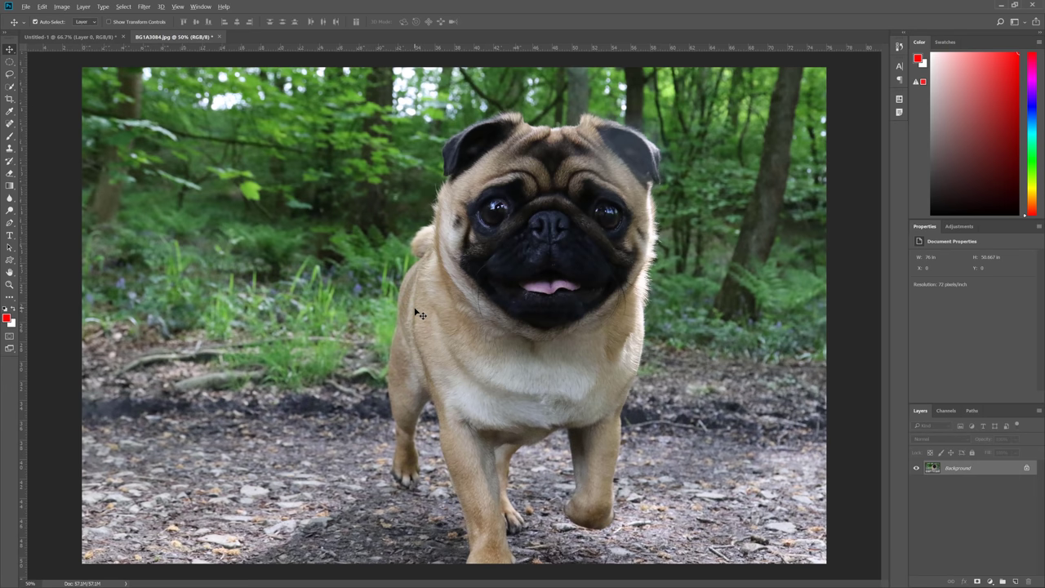
pyautogui.hotkey('ctrl', 'alt', 'z')
pyautogui.hotkey('ctrl', 'alt', 'z')
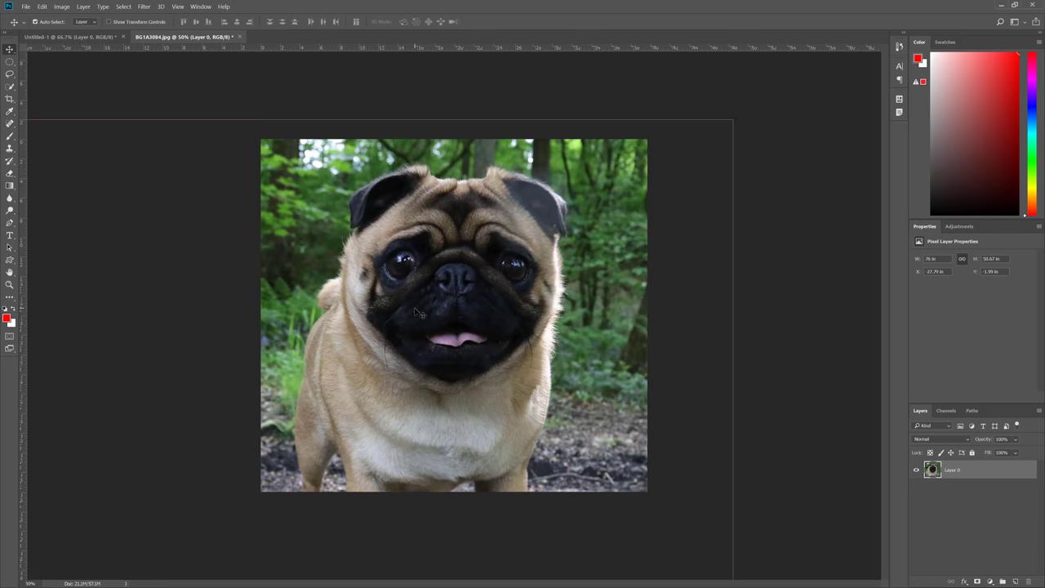
pyautogui.hotkey('ctrl', 'z')
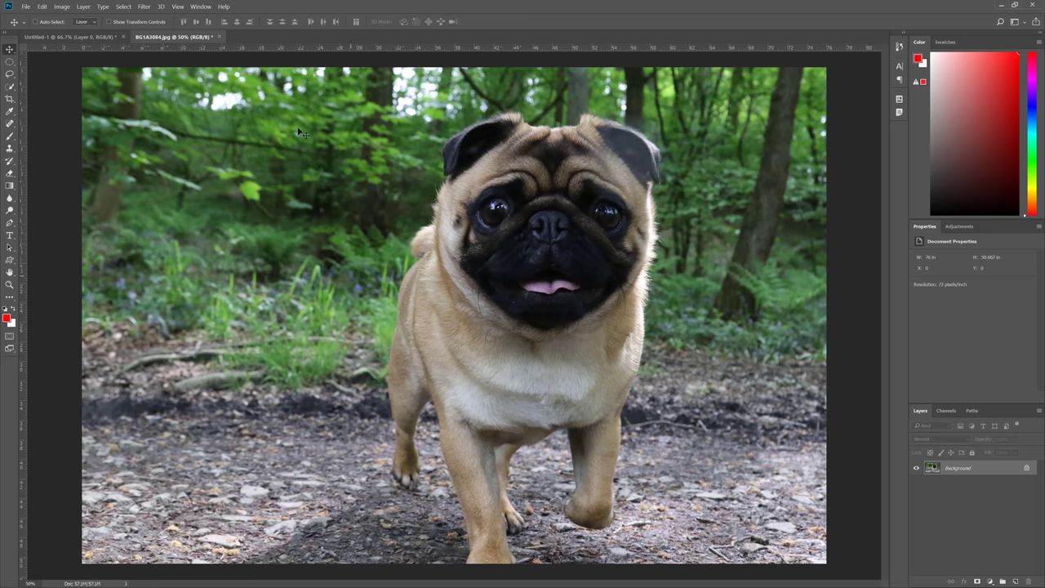
# - Create a new white 5472 x 3648 pixel document at 72 pixels/inch in RGB Color
pyautogui.click(65, 6)
pyautogui.click(65, 7)
pyautogui.hotkey('ctrl', 'n')
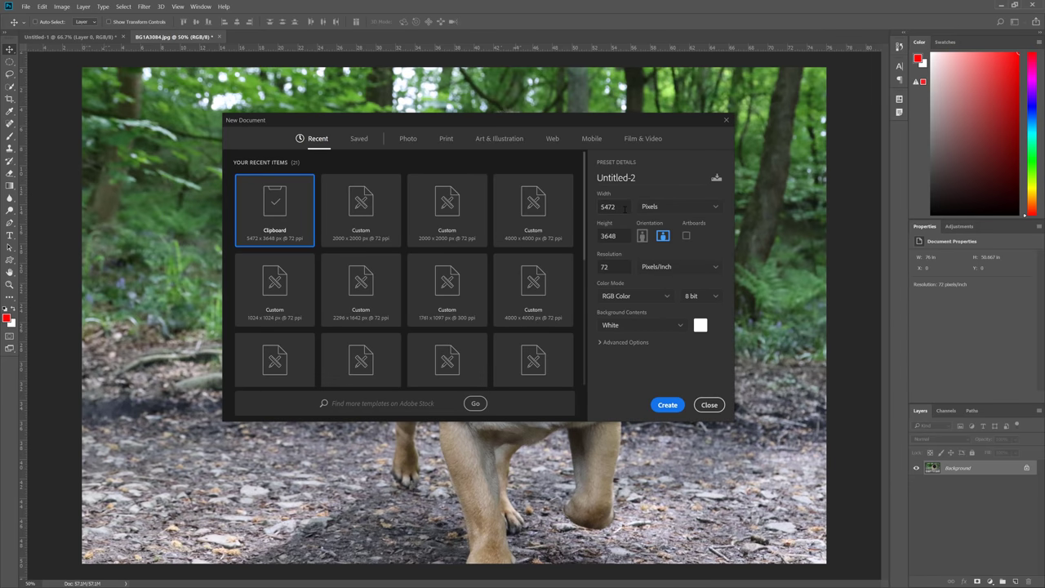
pyautogui.click(665, 404)
# - With the Brush tool, paint eleven separate soft red dots scattered across the white canvas
pyautogui.press('b')
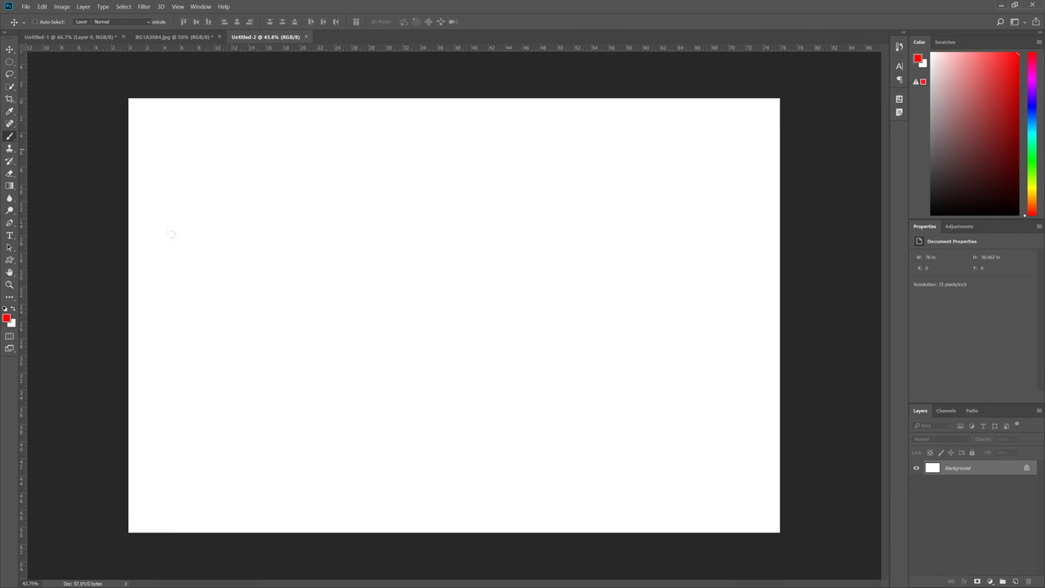
pyautogui.click(298, 235)
pyautogui.click(432, 257)
pyautogui.click(329, 313)
pyautogui.click(548, 357)
pyautogui.click(385, 196)
pyautogui.click(581, 181)
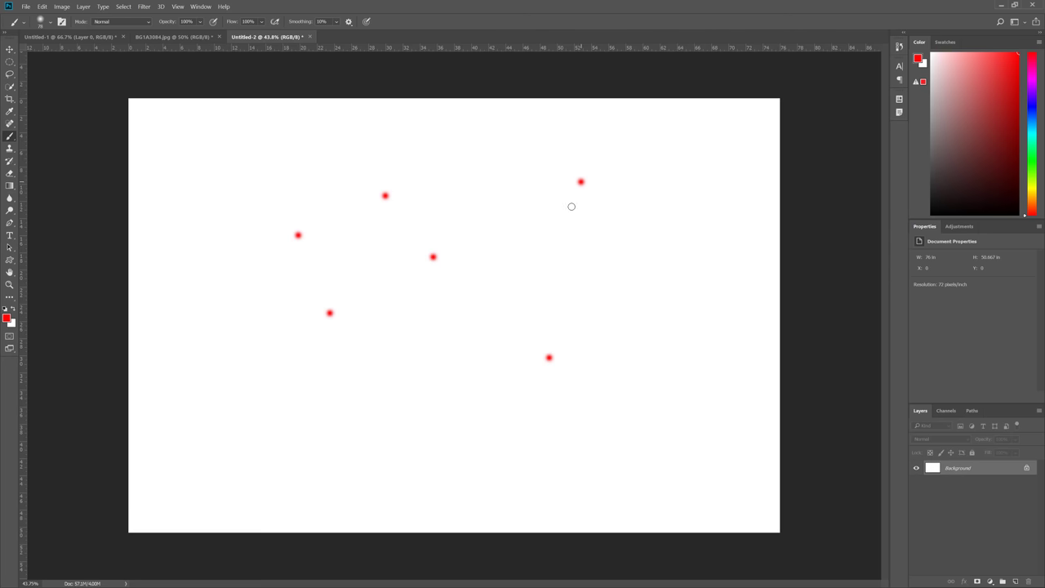
pyautogui.click(488, 302)
pyautogui.click(402, 389)
pyautogui.click(667, 468)
pyautogui.click(640, 331)
pyautogui.click(565, 272)
# - Undo the brush dots one after another until only the first three remain
pyautogui.press('ctrl')
pyautogui.hotkey('ctrl', 'z')
pyautogui.hotkey('ctrl', 'z')
pyautogui.hotkey('ctrl', 'shift', 'z')
pyautogui.hotkey('ctrl', 'z')
pyautogui.hotkey('ctrl', 'z')
pyautogui.hotkey('ctrl', 'z')
pyautogui.hotkey('ctrl', 'z')
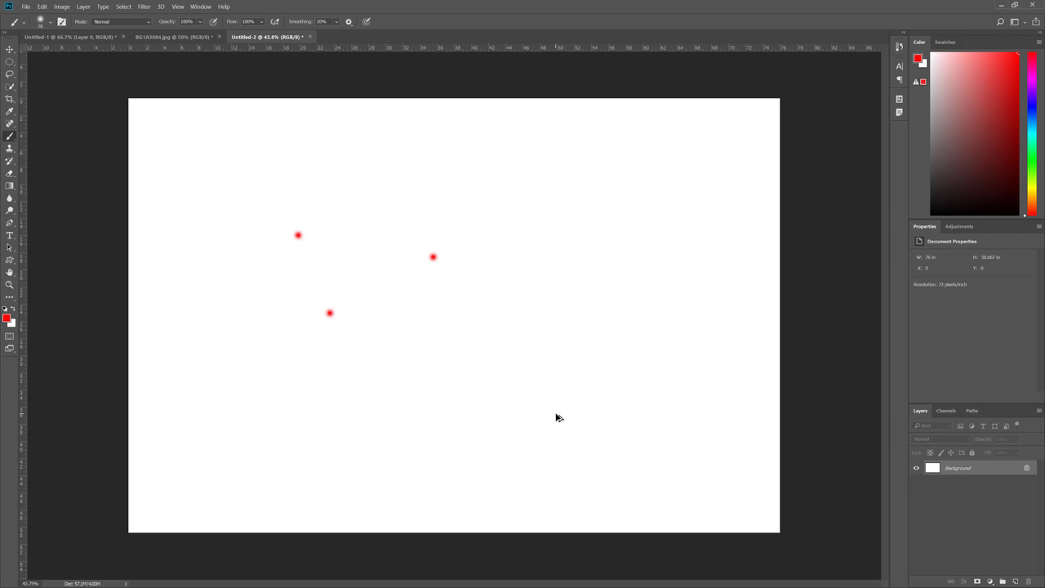
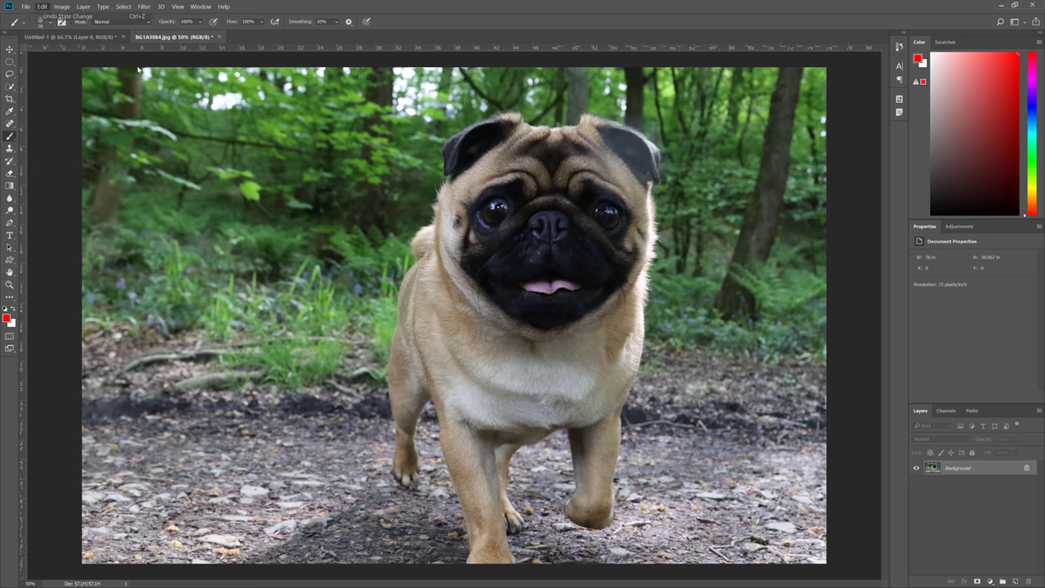
# - On the pug photo, activate the Crop tool and frame the crop closely around the pug, trimming the surrounding forest
pyautogui.press('v')
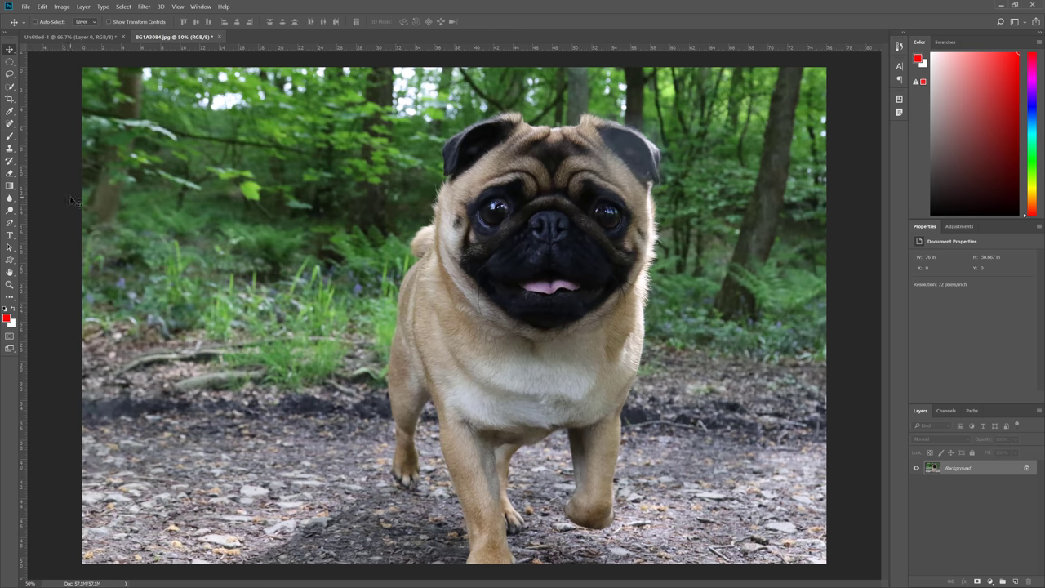
pyautogui.click(11, 103)
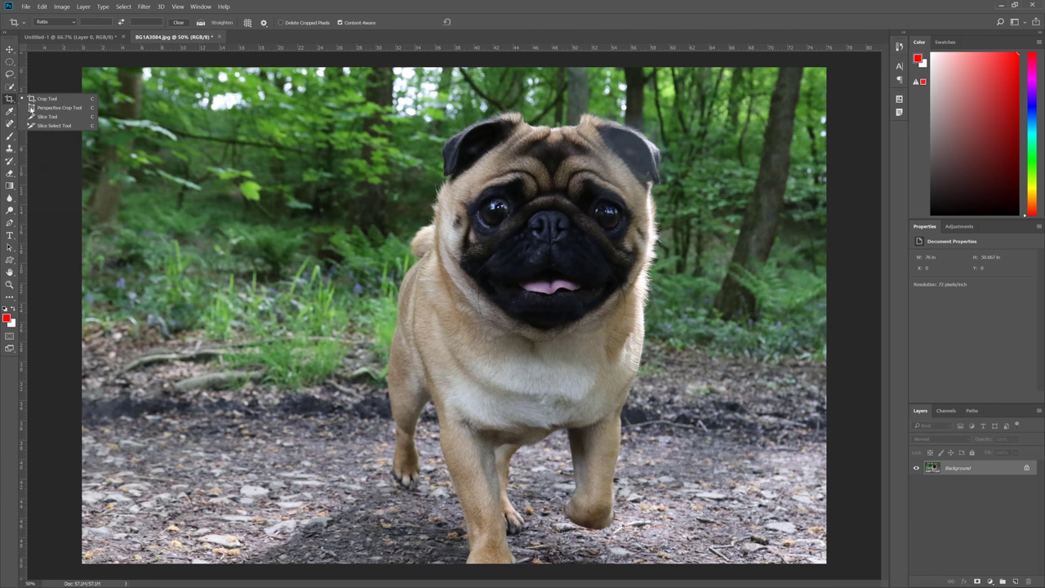
pyautogui.click(45, 100)
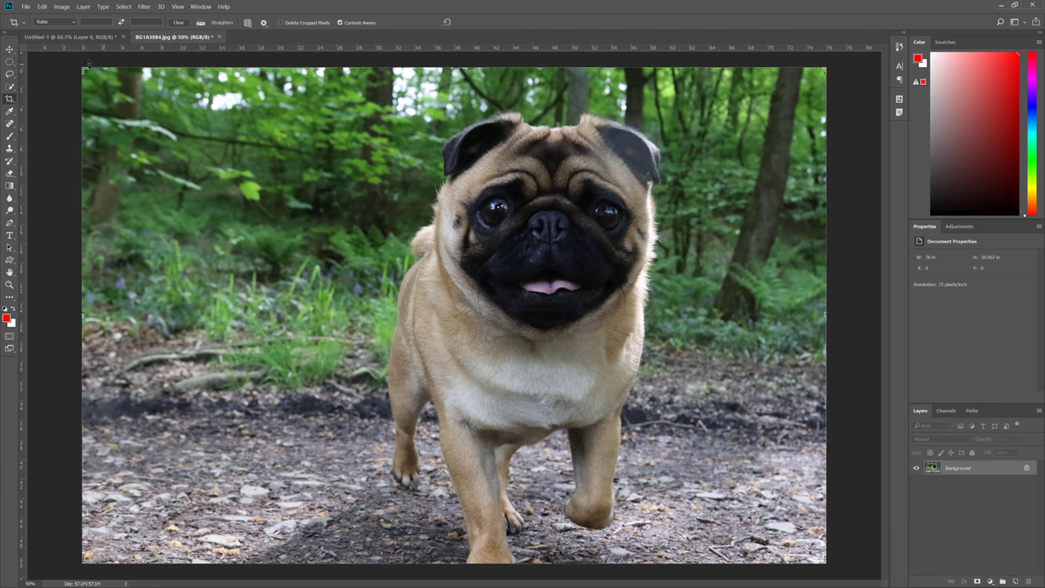
pyautogui.moveTo(87, 68); pyautogui.dragTo(193, 99)
pyautogui.moveTo(493, 207); pyautogui.dragTo(548, 232)
pyautogui.moveTo(193, 100)
pyautogui.mouseDown()
pyautogui.moveTo(232, 145)
pyautogui.moveTo(204, 261)
pyautogui.moveTo(123, 184)
pyautogui.moveTo(343, 348)
pyautogui.moveTo(163, 168)
pyautogui.moveTo(330, 253)
pyautogui.moveTo(147, 195)
pyautogui.moveTo(364, 302)
pyautogui.moveTo(364, 287)
pyautogui.moveTo(102, 122)
pyautogui.moveTo(289, 228)
pyautogui.moveTo(173, 189)
pyautogui.moveTo(229, 187)
pyautogui.moveTo(224, 65)
pyautogui.moveTo(204, 102)
pyautogui.mouseUp()
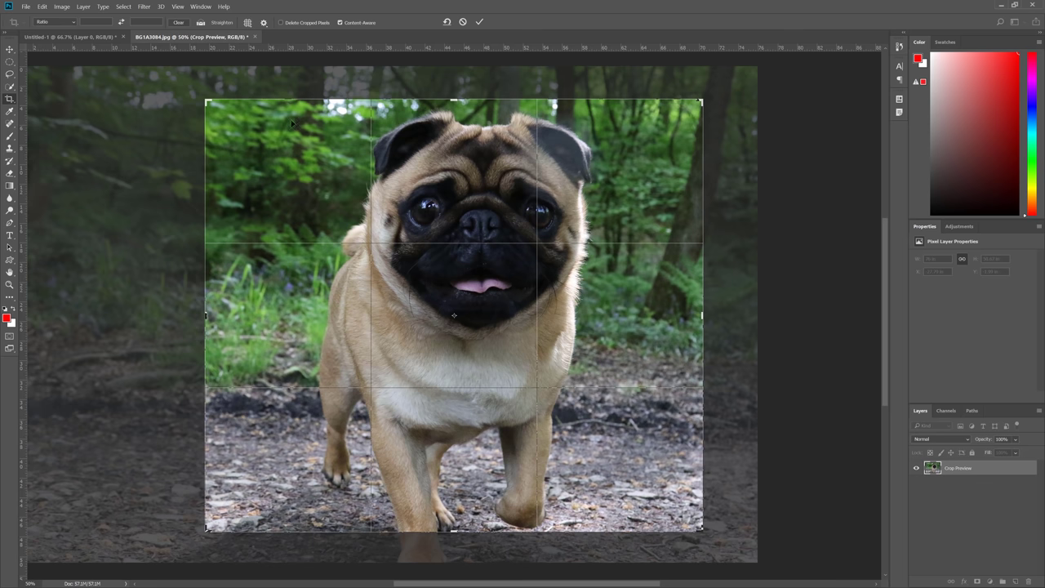
# - Try rotating the photo slightly counterclockwise within the crop frame, undo the rotation, and adjust the photo's placement
pyautogui.moveTo(191, 94); pyautogui.dragTo(150, 122)
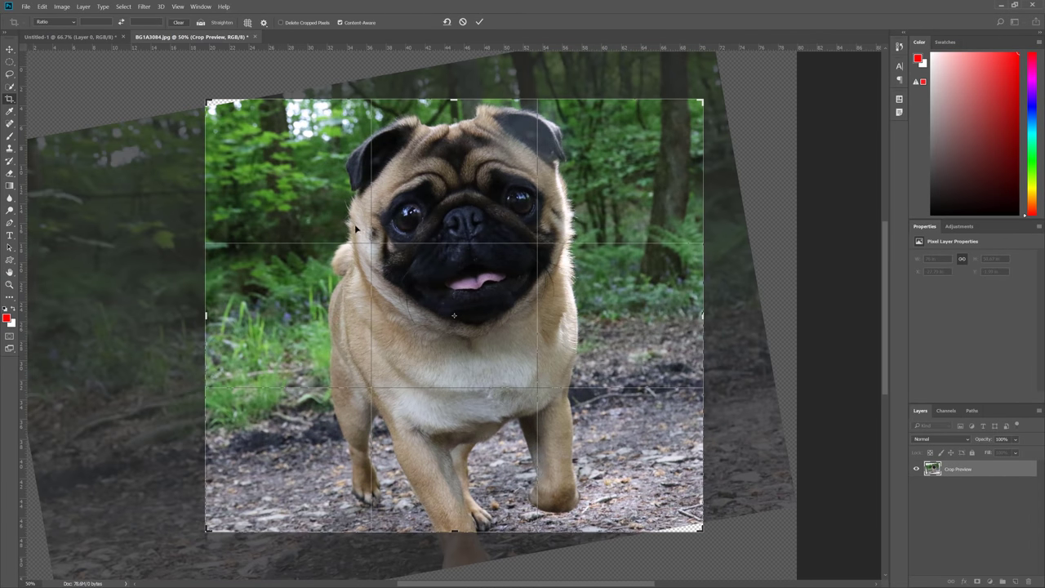
pyautogui.hotkey('ctrl', 'z')
pyautogui.moveTo(333, 317); pyautogui.dragTo(318, 300)
# - Tilt the photo strongly counterclockwise within the crop, and level it with Straighten along the edge of the forest path
pyautogui.moveTo(187, 94); pyautogui.dragTo(356, 361)
pyautogui.click(199, 23)
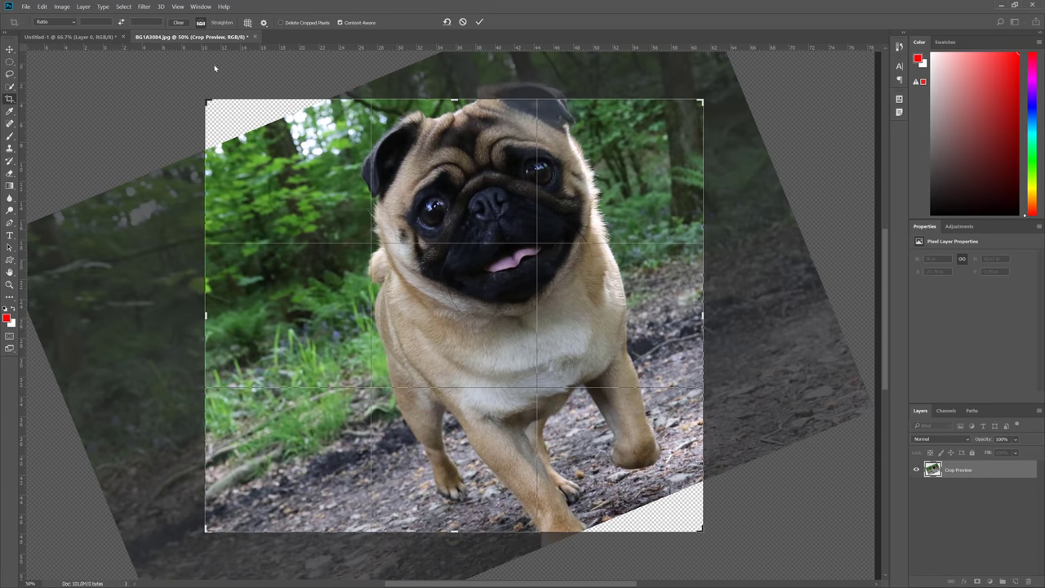
pyautogui.moveTo(310, 477); pyautogui.dragTo(802, 280)
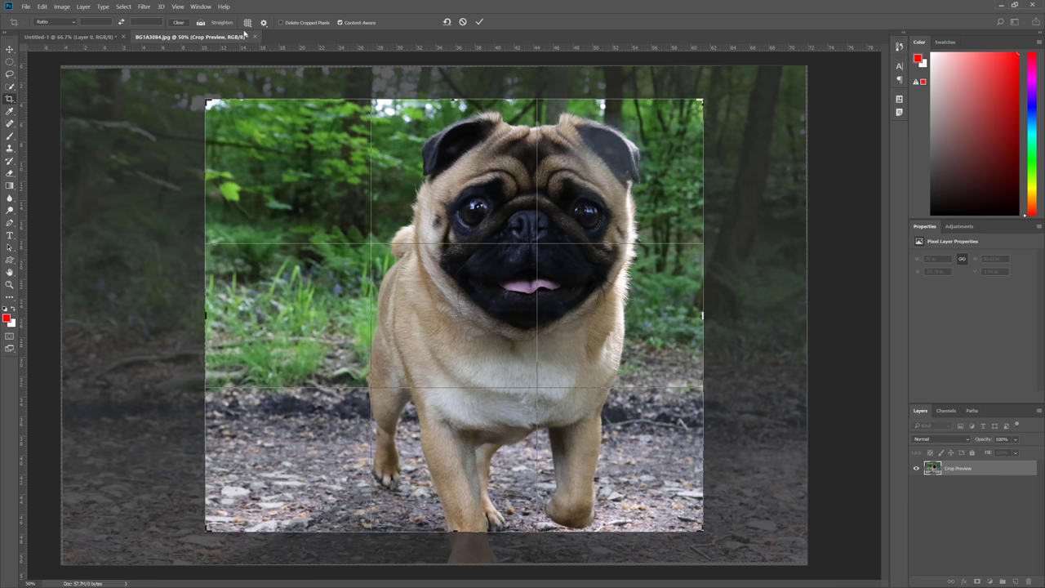
# - Try the Grid and Triangle crop overlays before returning to Rule of Thirds, and shift the photo to centre the pug in the frame
pyautogui.click(248, 24)
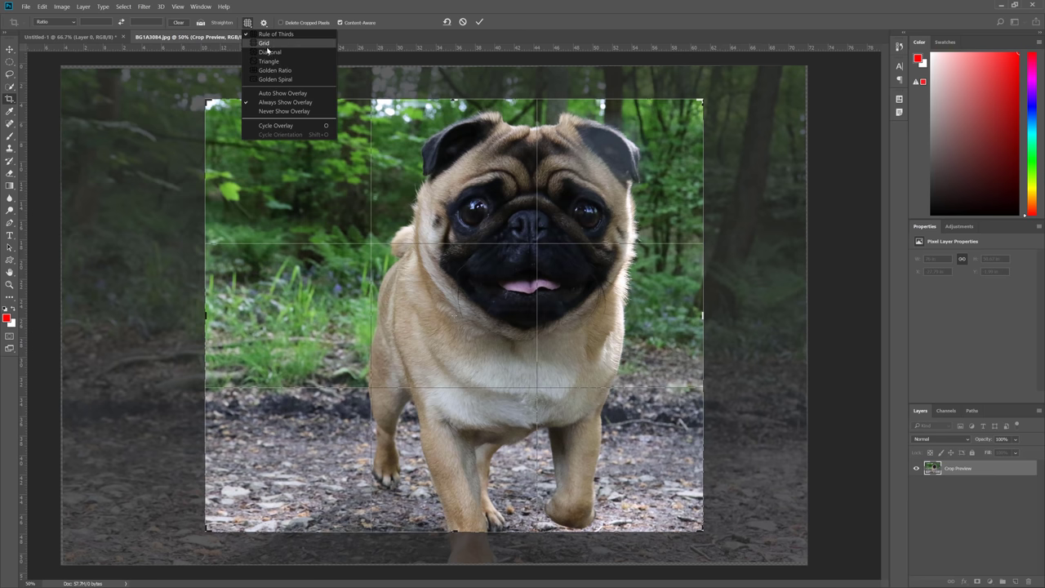
pyautogui.click(260, 43)
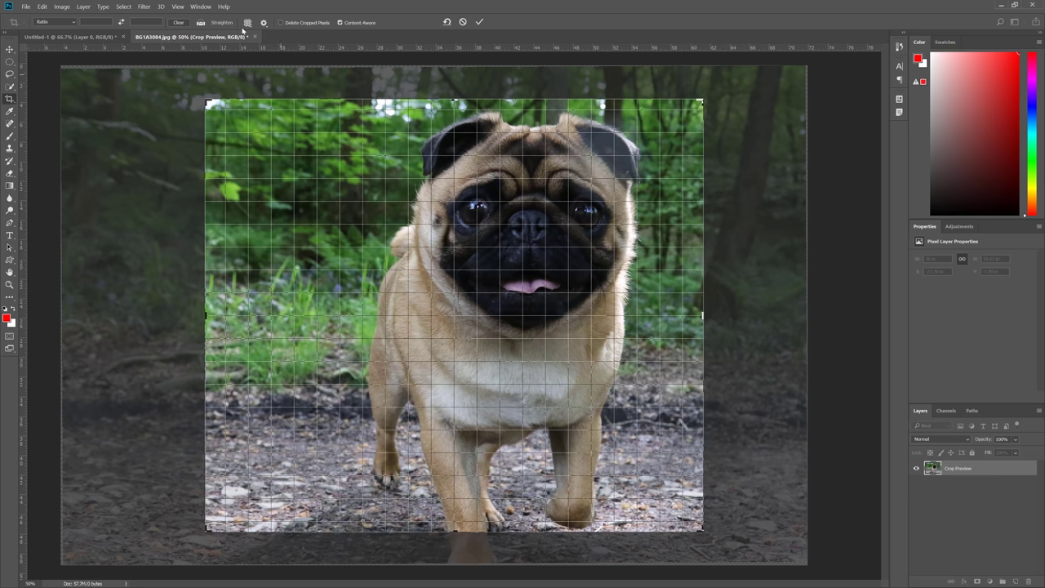
pyautogui.click(247, 23)
pyautogui.click(255, 62)
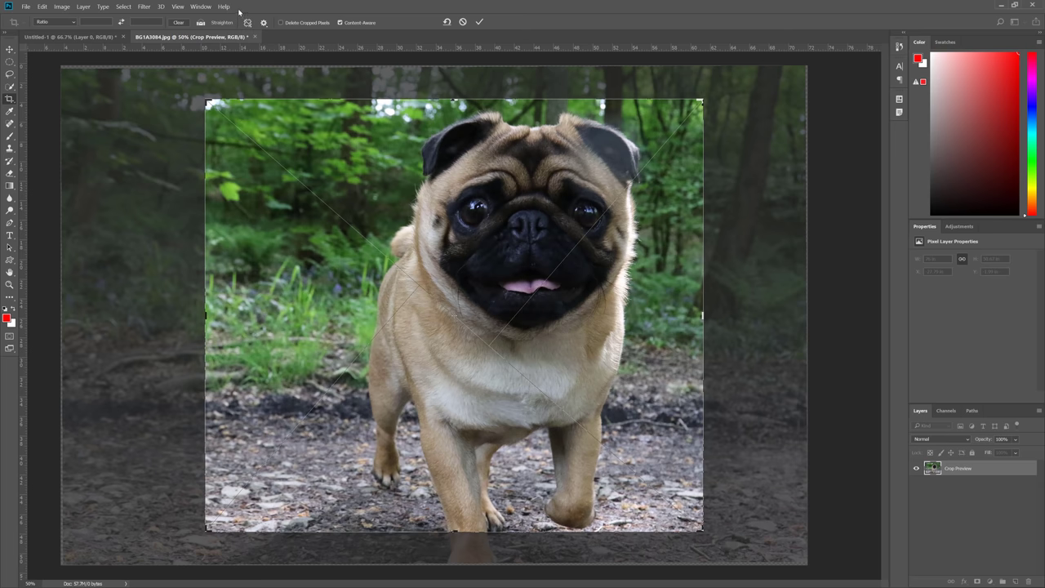
pyautogui.click(247, 23)
pyautogui.click(252, 37)
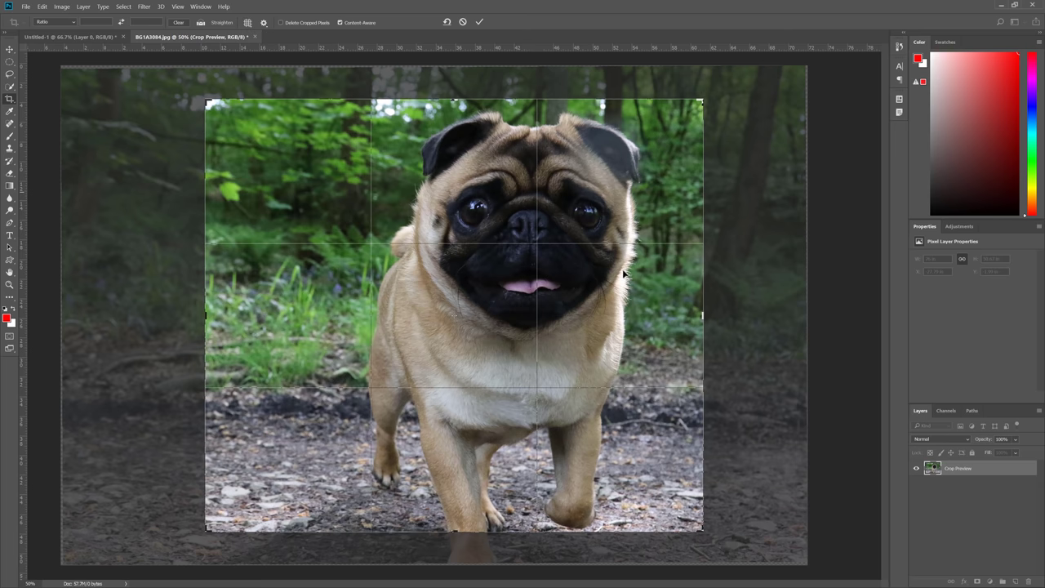
pyautogui.moveTo(225, 212); pyautogui.dragTo(268, 182)
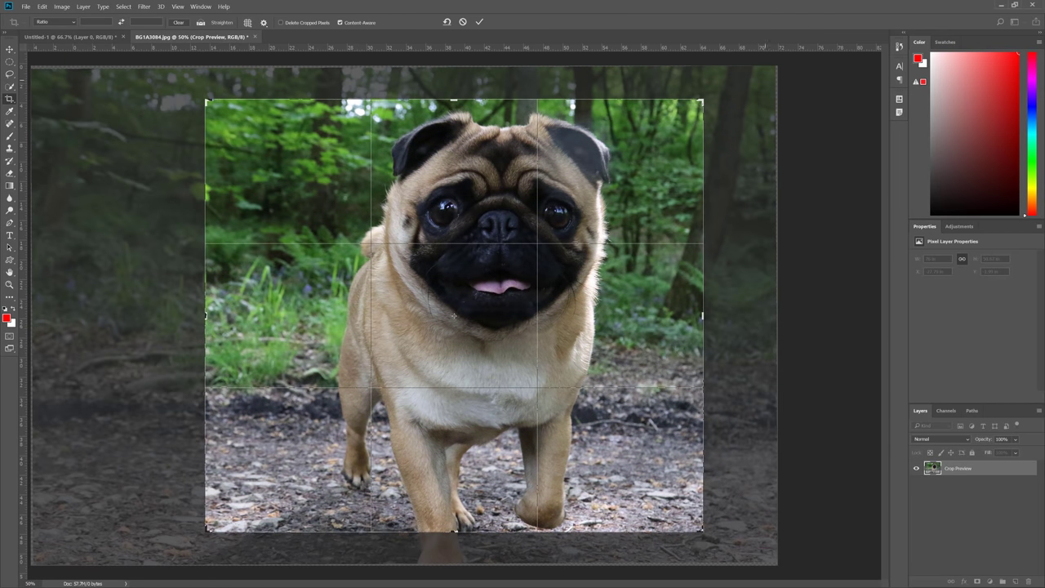
# - Apply the crop with Delete Cropped Pixels enabled and convert the locked Background into a normal layer named Layer 0
pyautogui.click(280, 23)
pyautogui.press('Return')
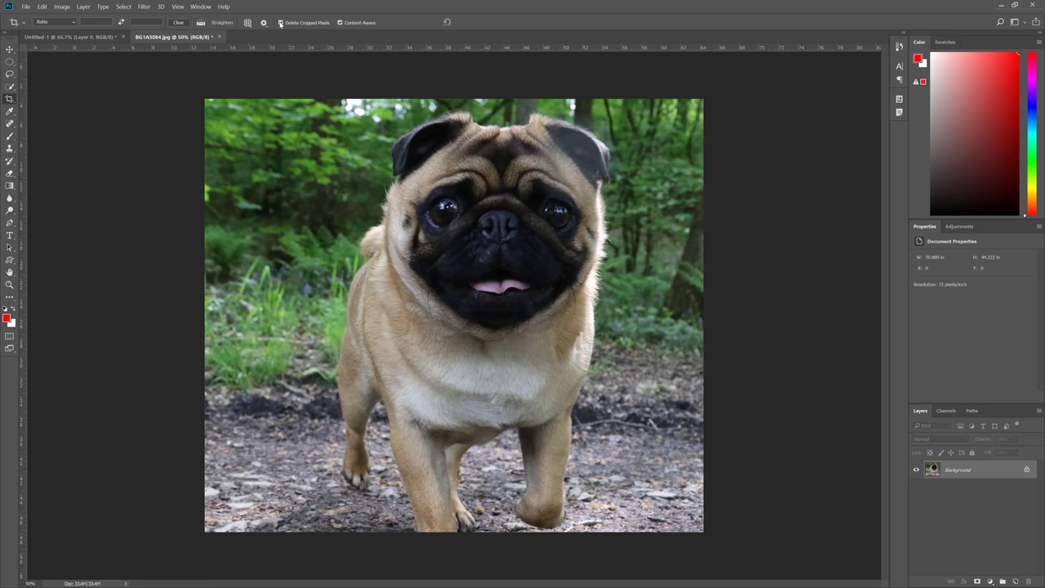
pyautogui.doubleClick(967, 471)
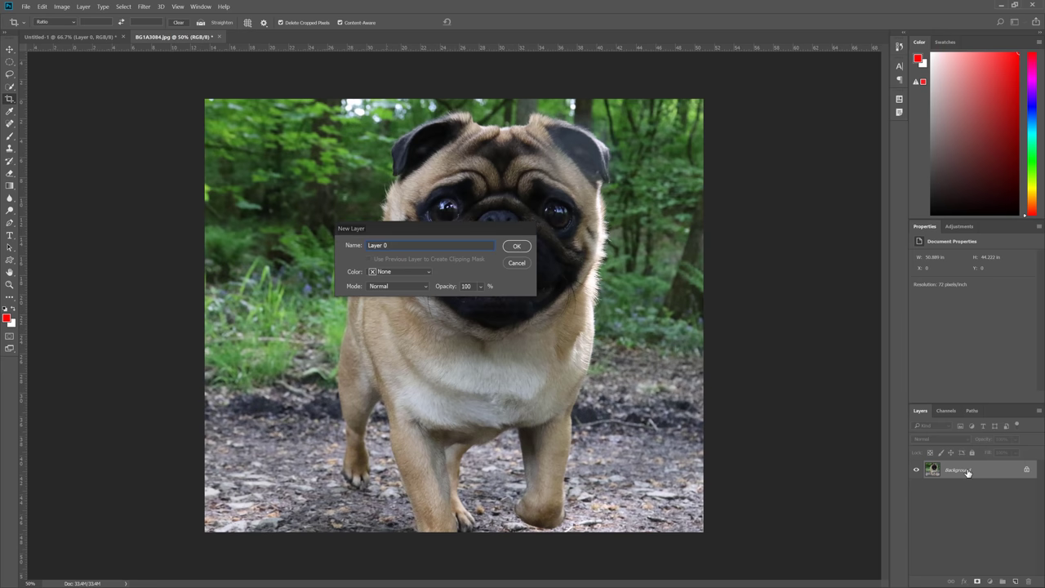
pyautogui.press('Return')
# - Try shifting the cropped layer with the Move tool, and step backward to the original uncropped photo
pyautogui.press('v')
pyautogui.moveTo(510, 312); pyautogui.dragTo(562, 322)
pyautogui.hotkey('ctrl', 'alt', 'z')
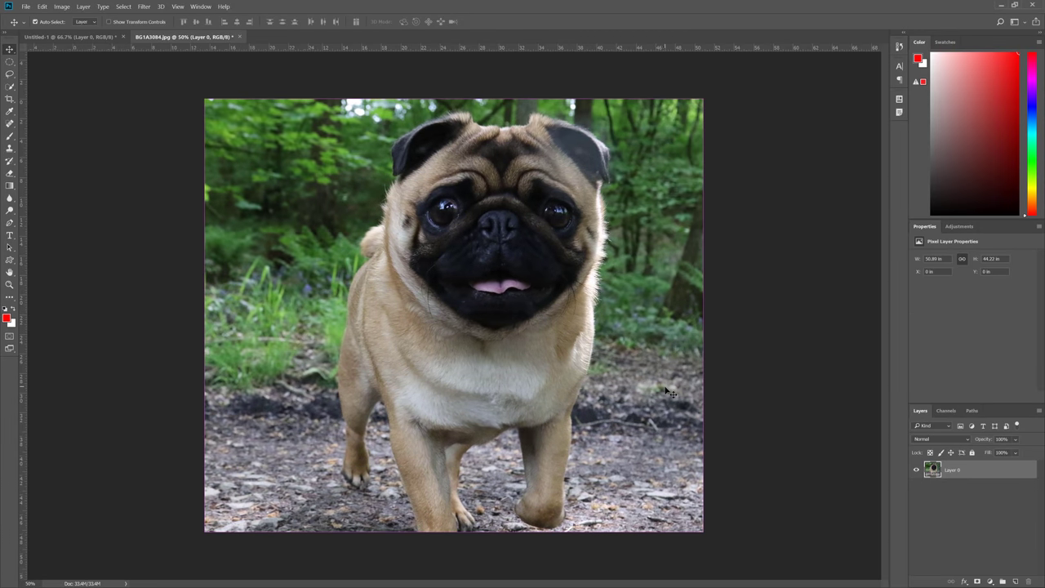
pyautogui.hotkey('ctrl', 'alt', 'z')
pyautogui.hotkey('ctrl', 'alt', 'z')
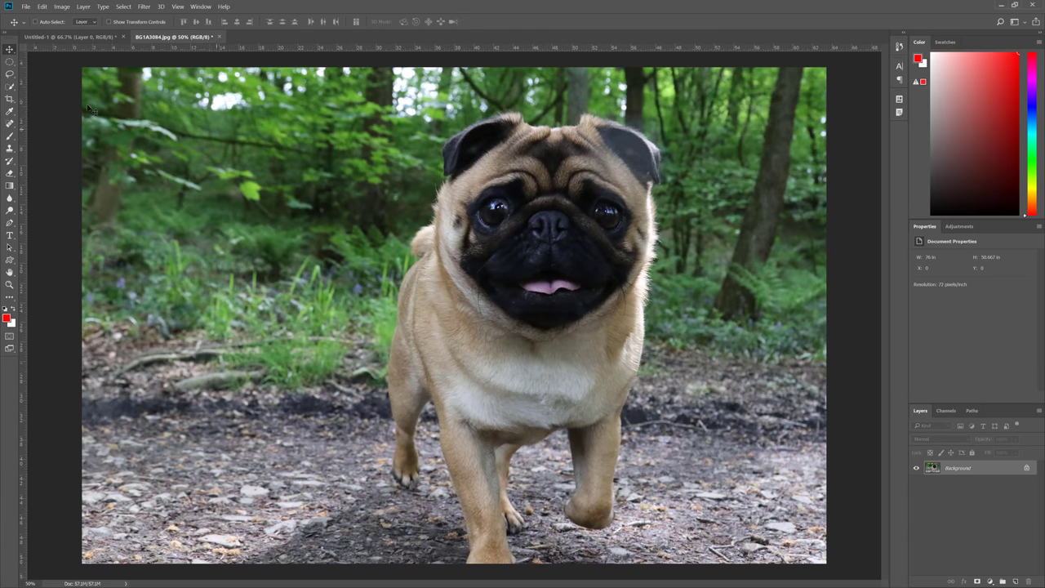
# - Crop the photo around the pug with Delete Cropped Pixels disabled, shifting the photo to centre the pug in the frame
pyautogui.press('c')
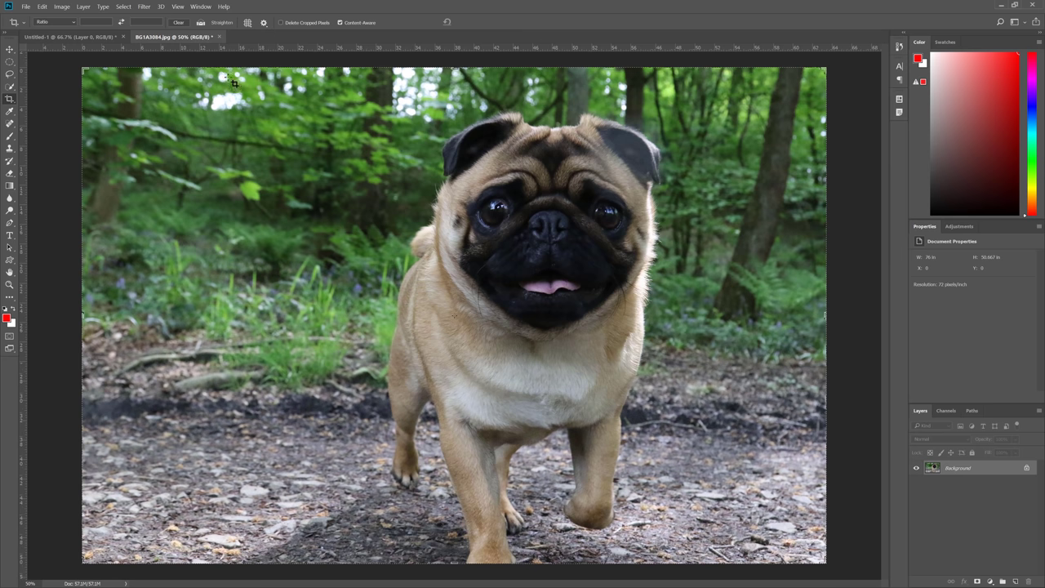
pyautogui.moveTo(81, 67); pyautogui.dragTo(236, 101)
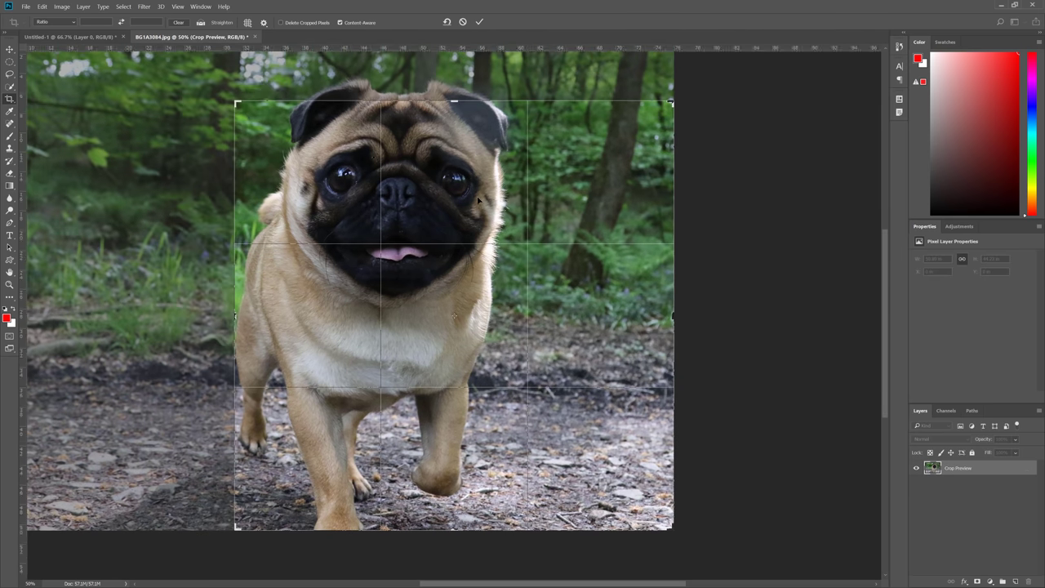
pyautogui.moveTo(498, 188); pyautogui.dragTo(629, 219)
pyautogui.press('Return')
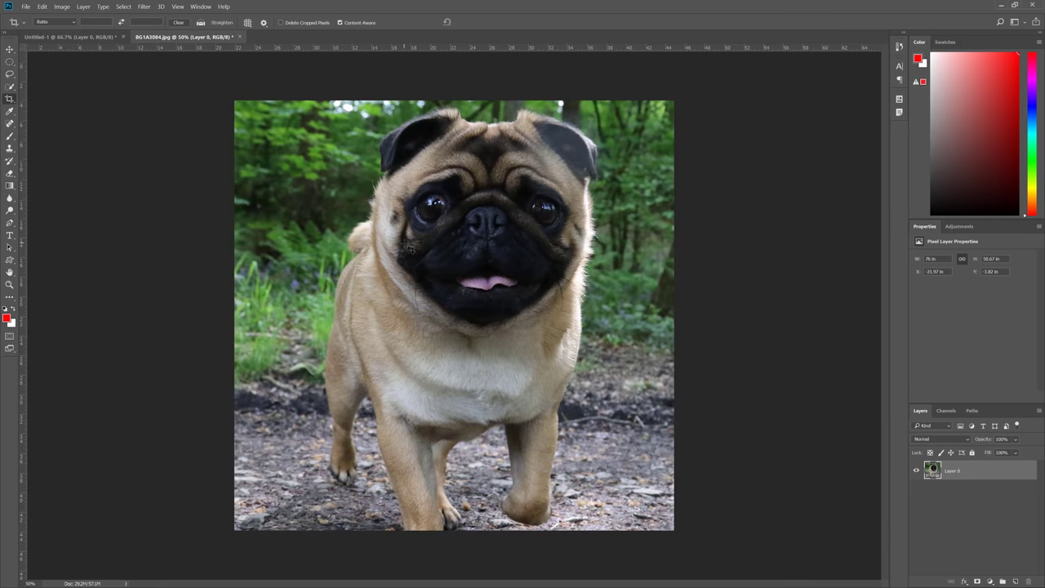
# - Move Layer 0 around within the cropped canvas to bring its hidden areas into view, and reposition the pug near the centre
pyautogui.press('v')
pyautogui.moveTo(351, 207); pyautogui.dragTo(331, 186)
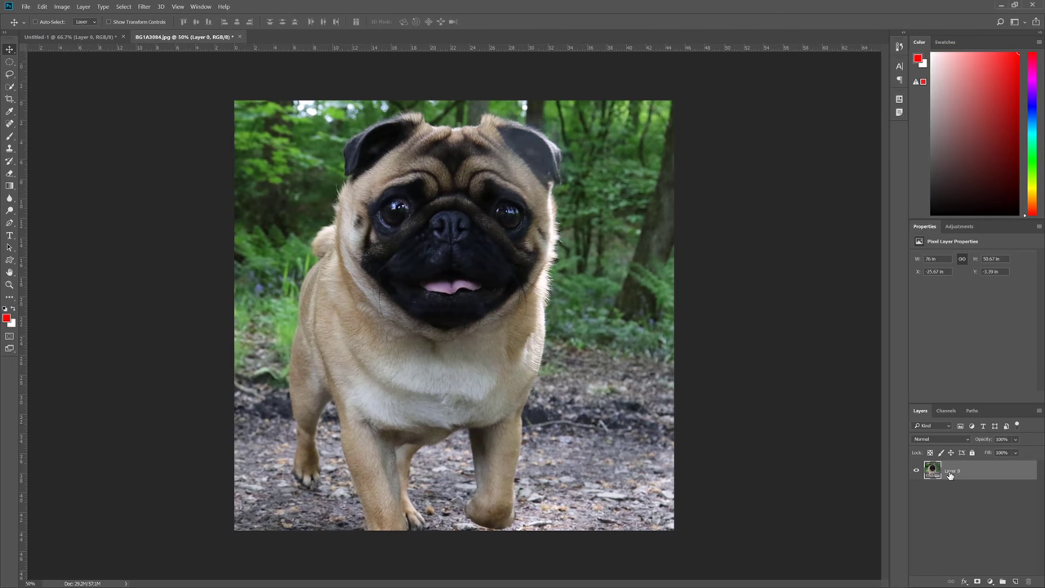
pyautogui.moveTo(431, 235); pyautogui.dragTo(454, 235)
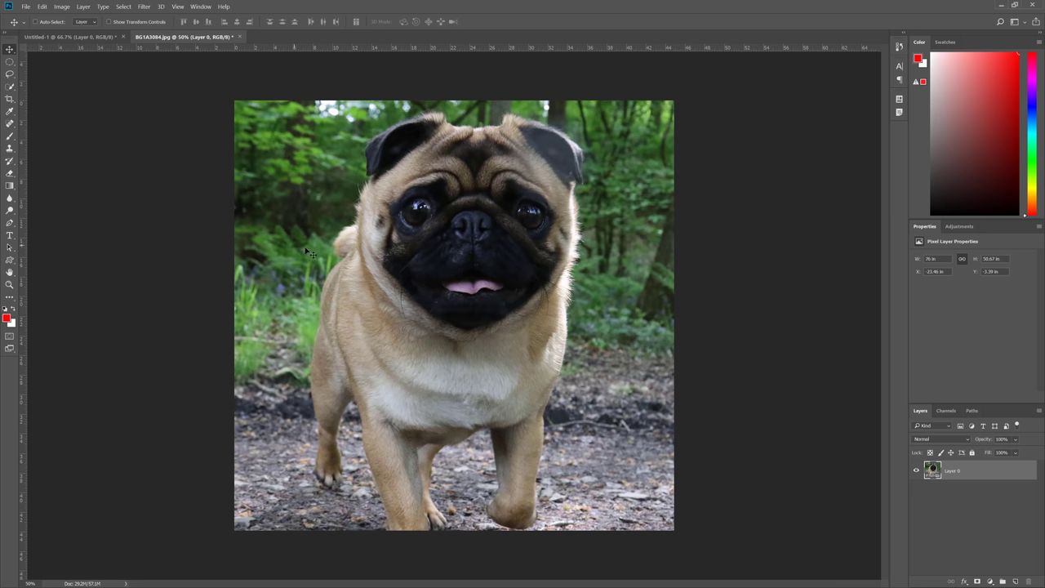
pyautogui.moveTo(285, 266); pyautogui.dragTo(398, 255)
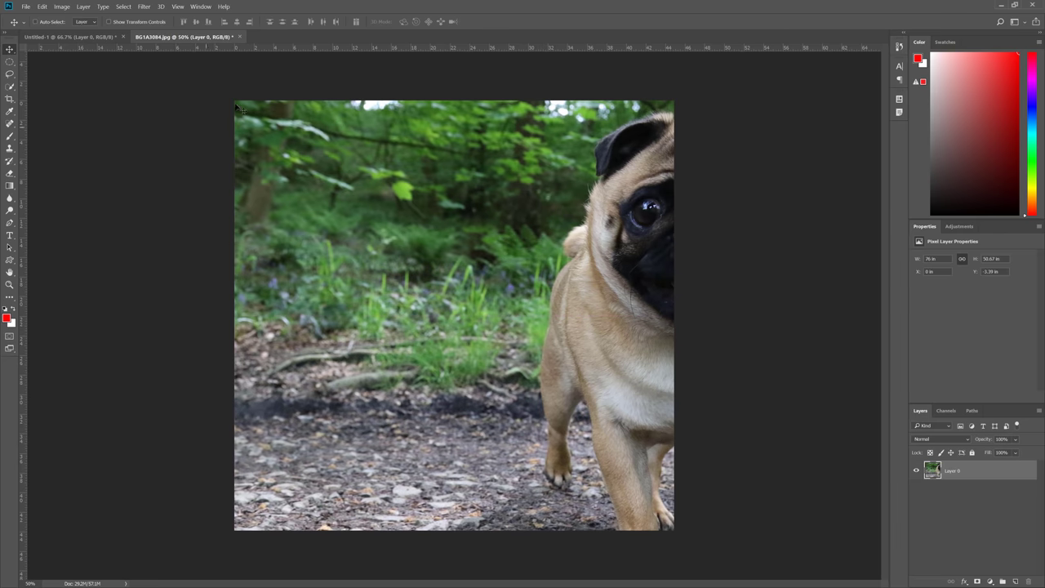
pyautogui.moveTo(560, 376); pyautogui.dragTo(311, 372)
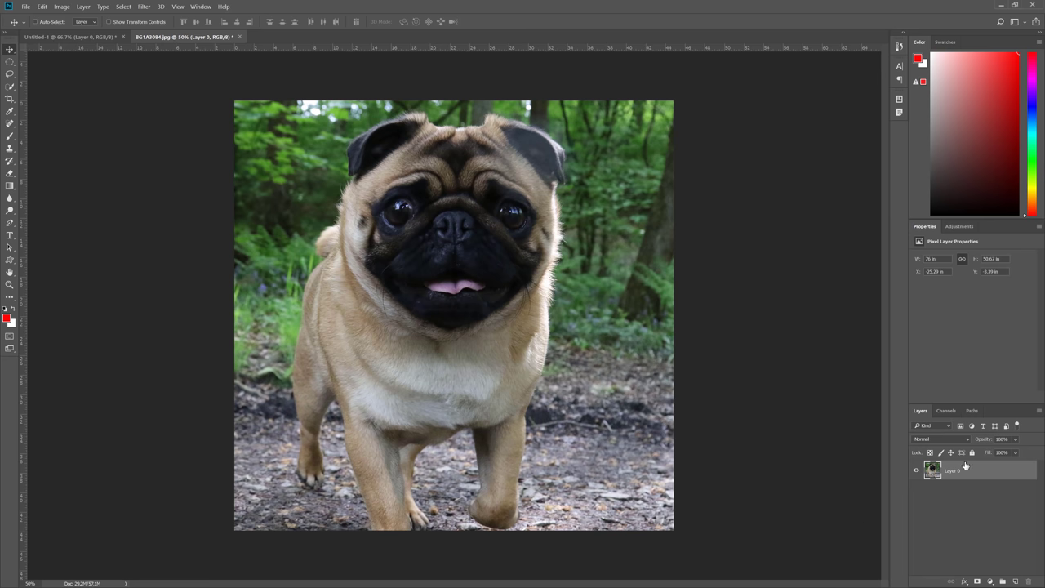
pyautogui.moveTo(506, 237); pyautogui.dragTo(300, 272)
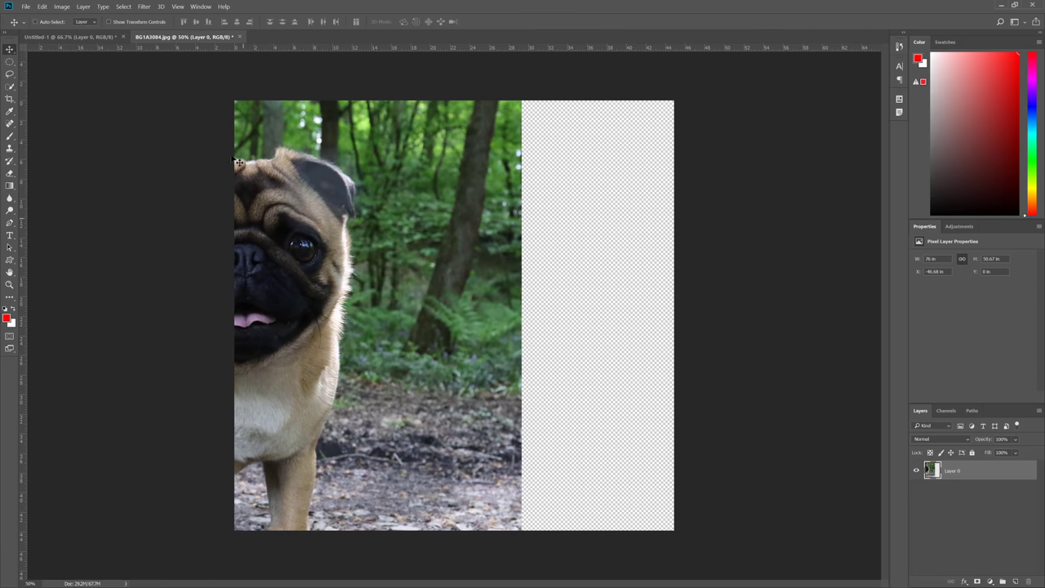
pyautogui.moveTo(350, 211); pyautogui.dragTo(559, 197)
# - Return to the Crop tool and step backward to the full uncropped photo
pyautogui.click(10, 98)
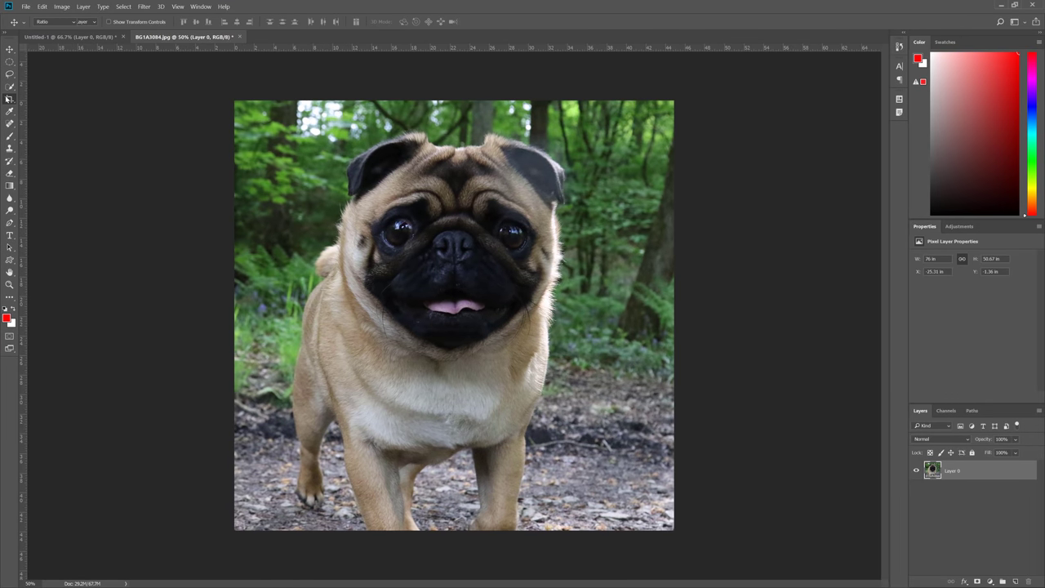
pyautogui.press('Escape')
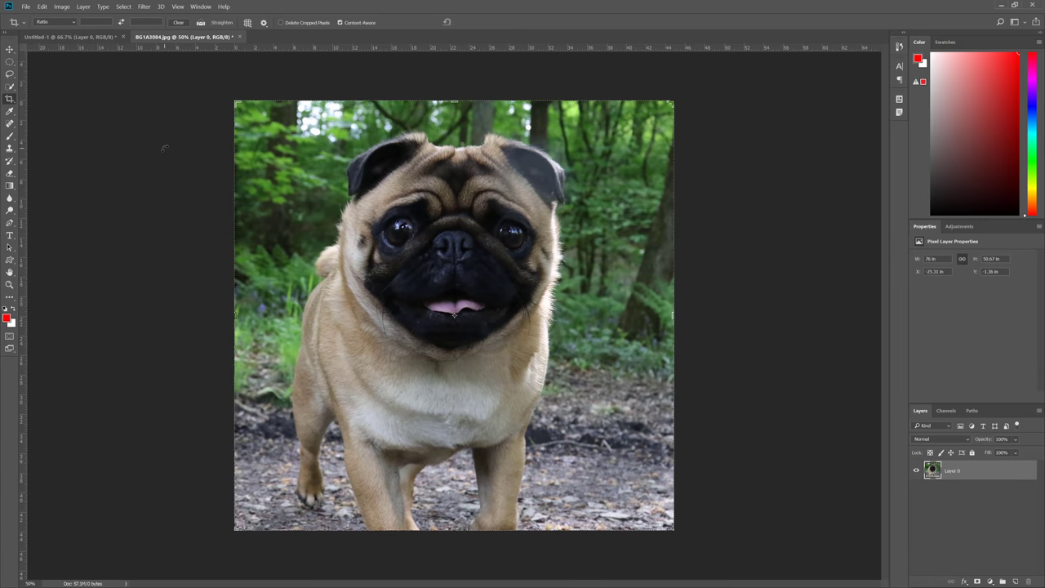
pyautogui.hotkey('ctrl', 'alt', 'z')
pyautogui.hotkey('ctrl', 'alt', 'z')
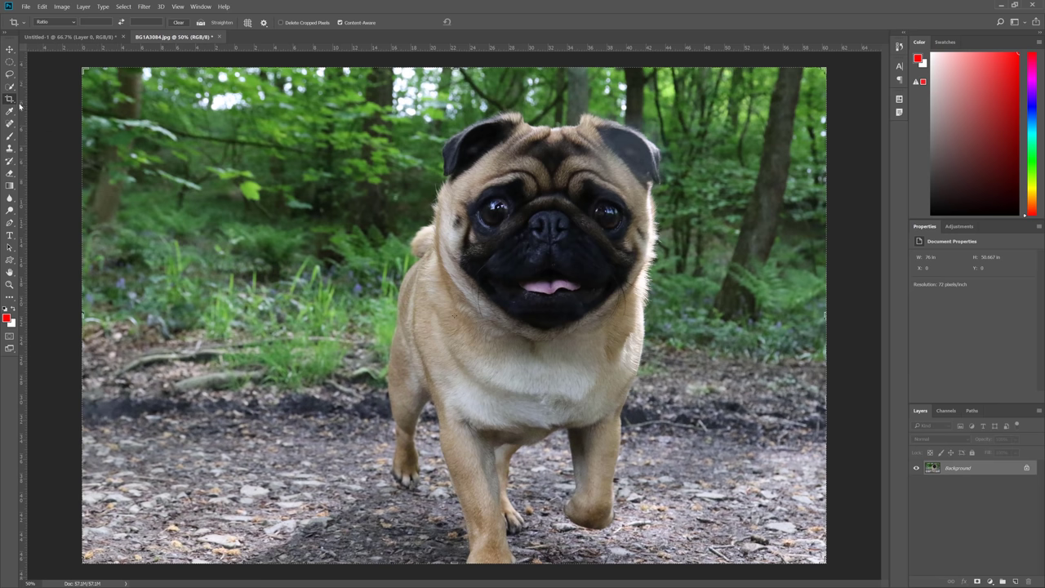
# - Try a Perspective Crop around the pug with both upper corners pulled inward, and undo the applied crop
pyautogui.moveTo(9, 98); pyautogui.dragTo(49, 107)
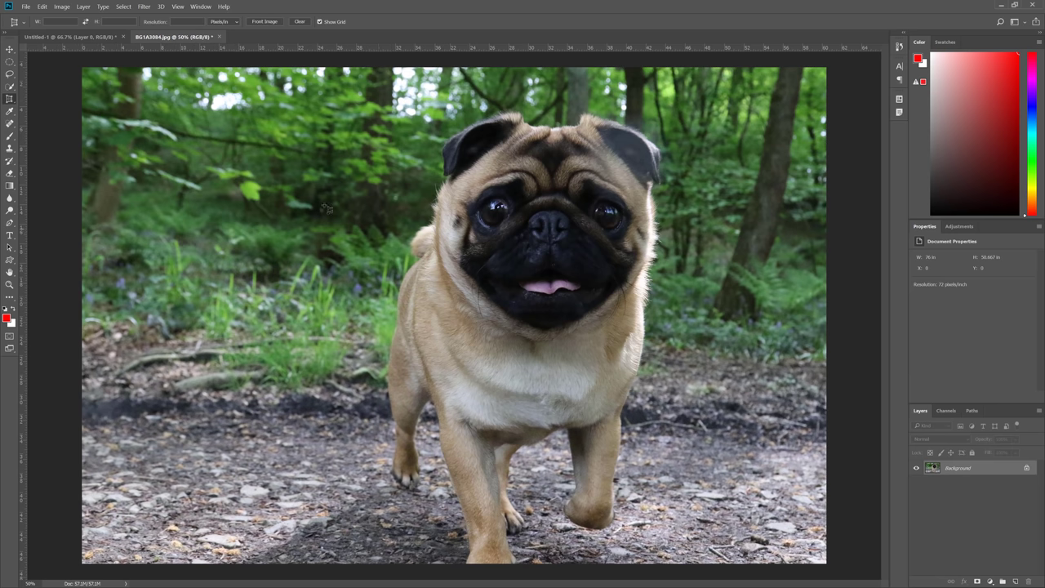
pyautogui.moveTo(249, 93); pyautogui.dragTo(727, 467)
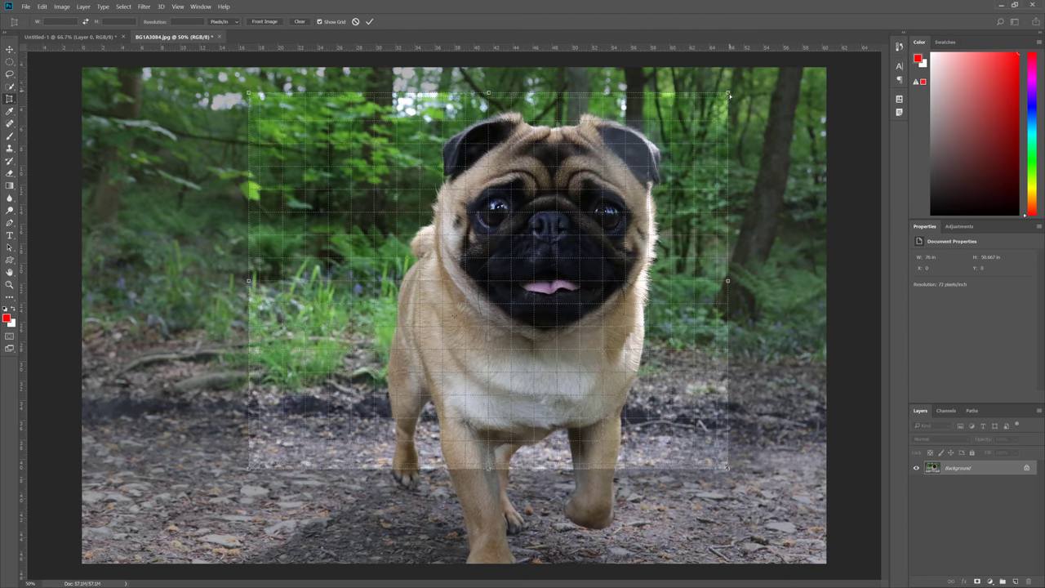
pyautogui.moveTo(727, 94); pyautogui.dragTo(671, 106)
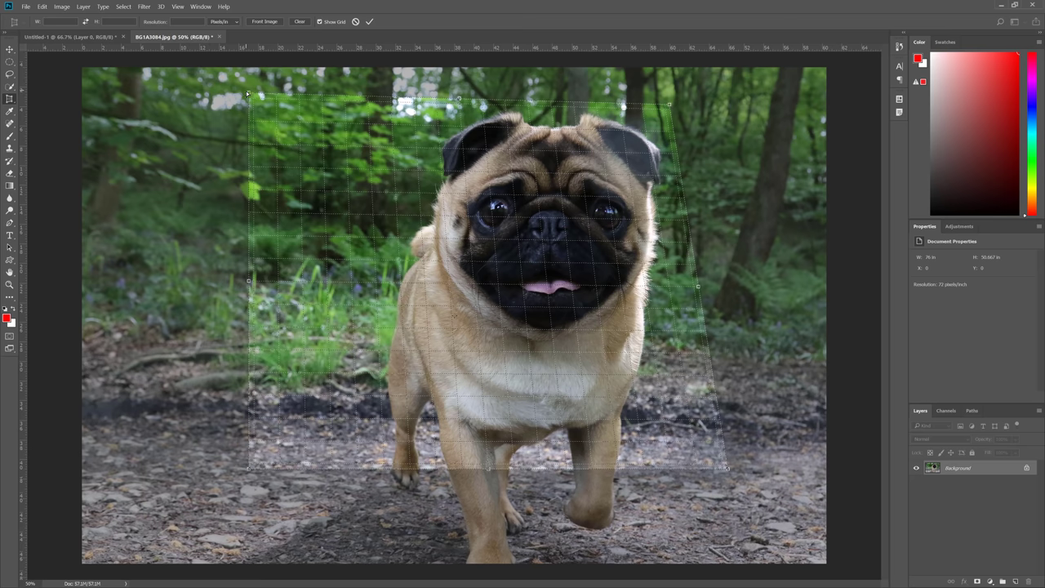
pyautogui.moveTo(247, 93); pyautogui.dragTo(390, 117)
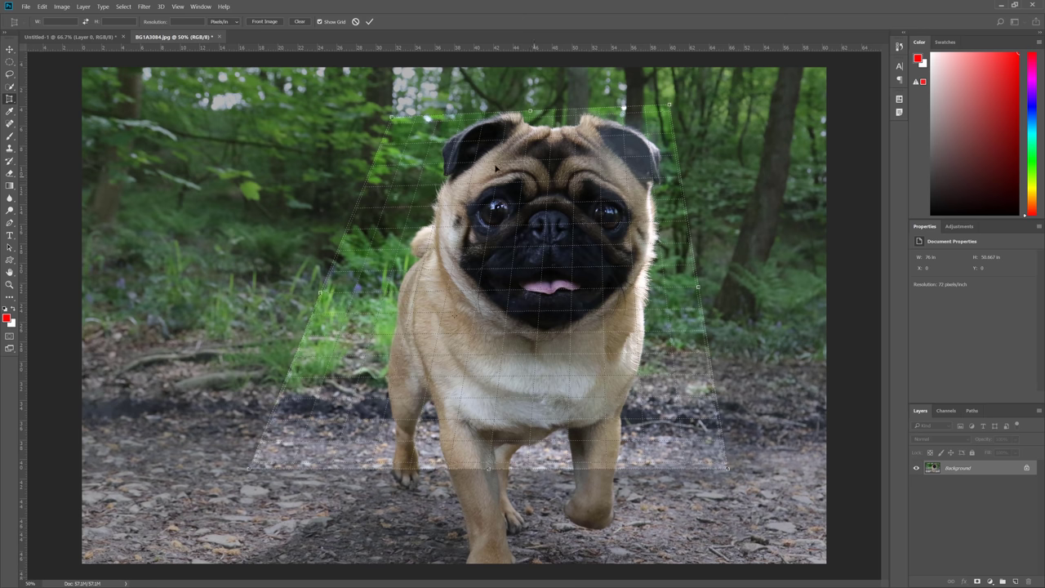
pyautogui.moveTo(392, 115); pyautogui.dragTo(364, 120)
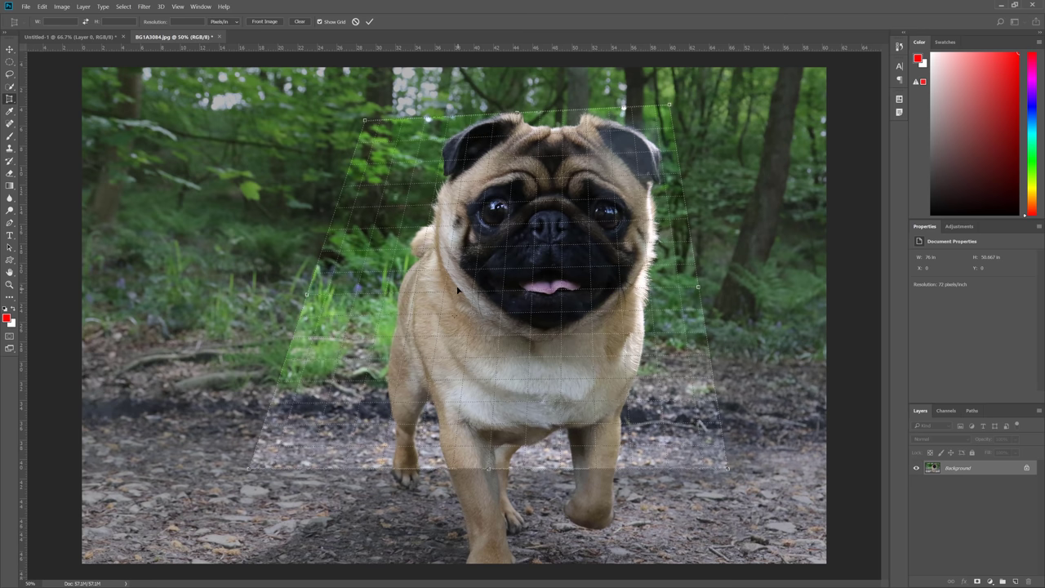
pyautogui.press('Return')
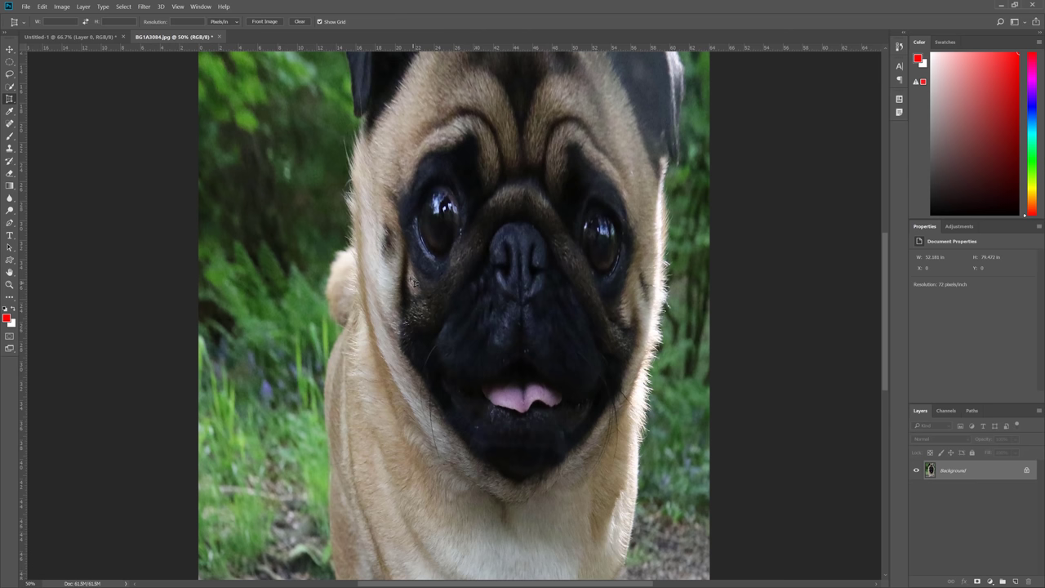
pyautogui.scroll(-2, 543, 351)
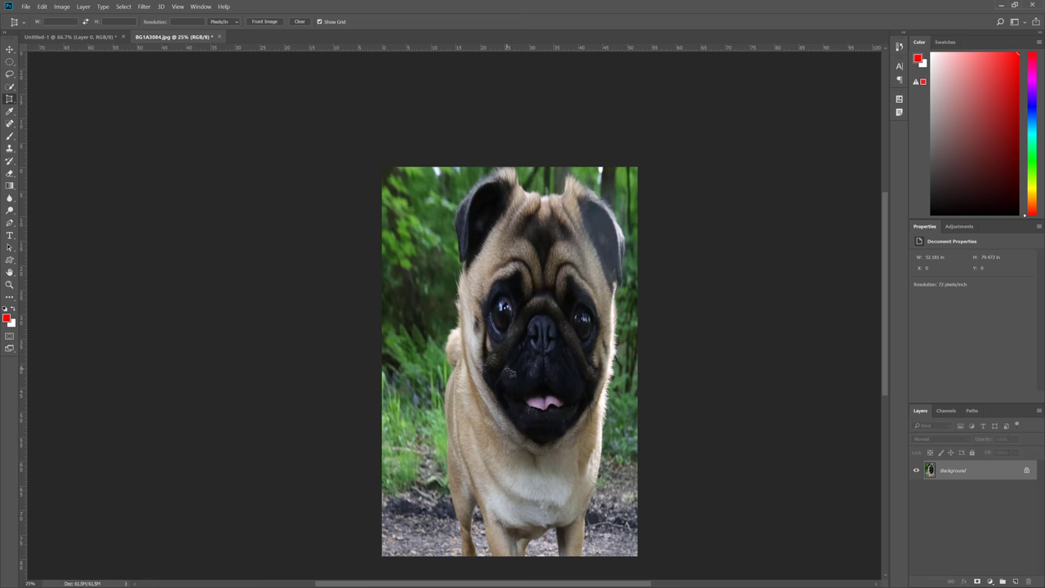
pyautogui.hotkey('ctrl', 'z')
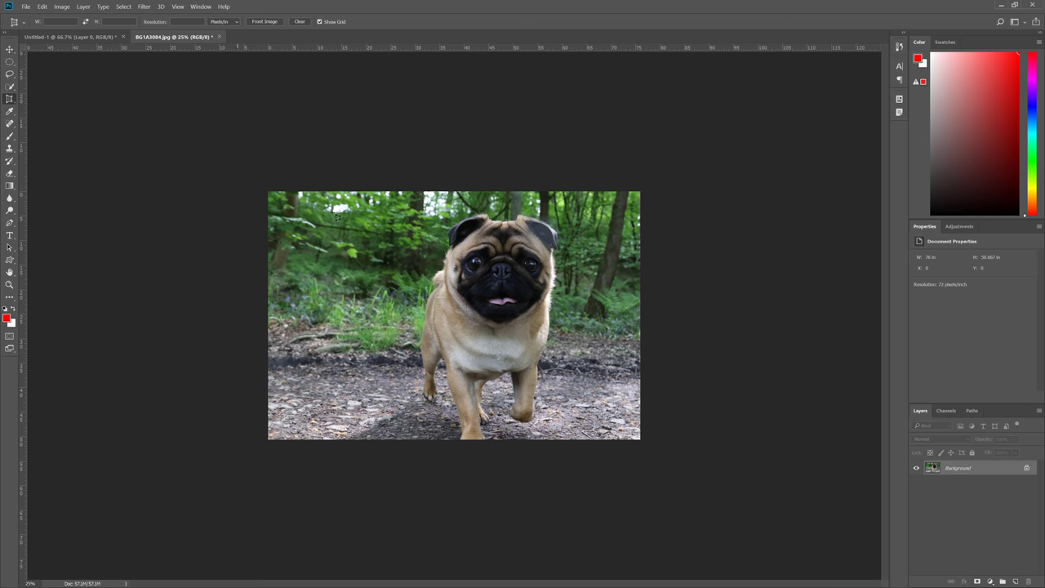
pyautogui.rightClick(10, 101)
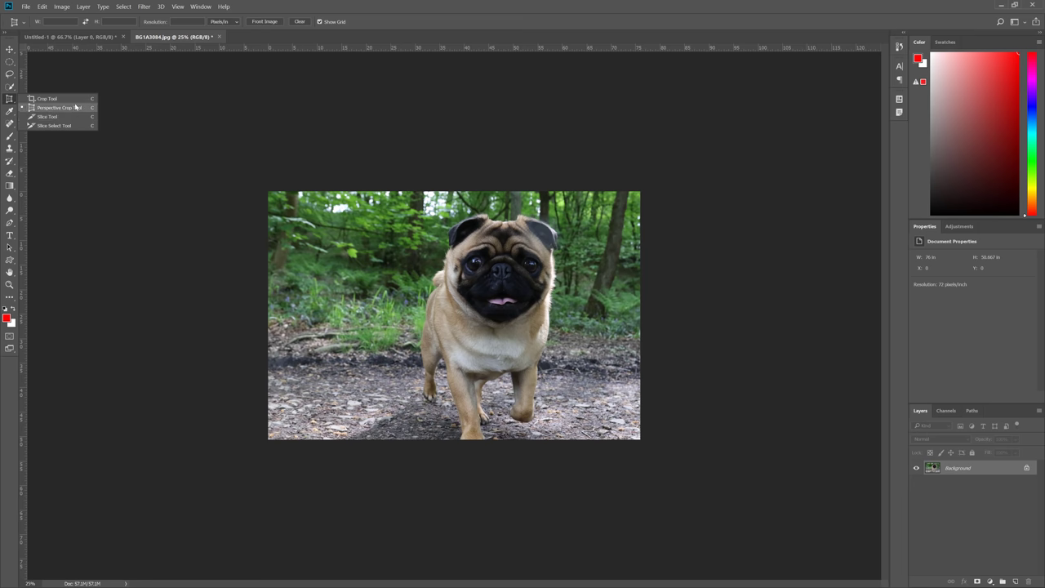
pyautogui.click(10, 100)
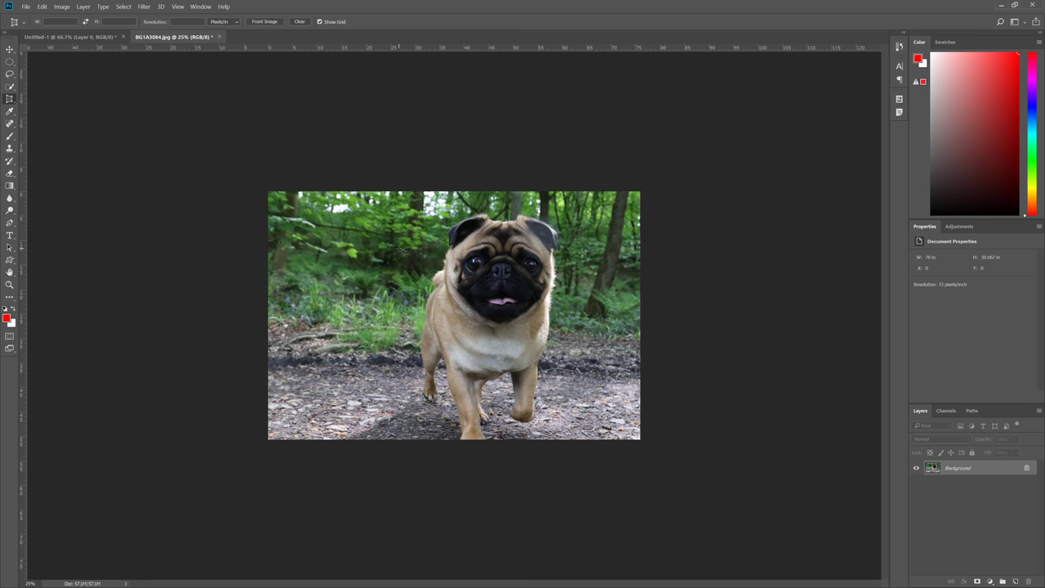
pyautogui.hotkey('ctrl', '+')
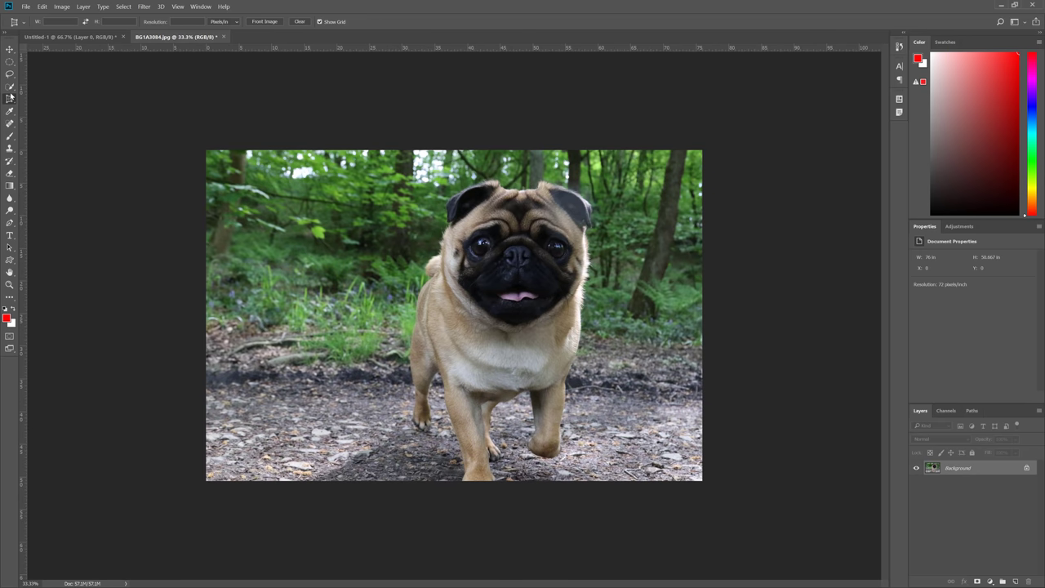
pyautogui.click(11, 96)
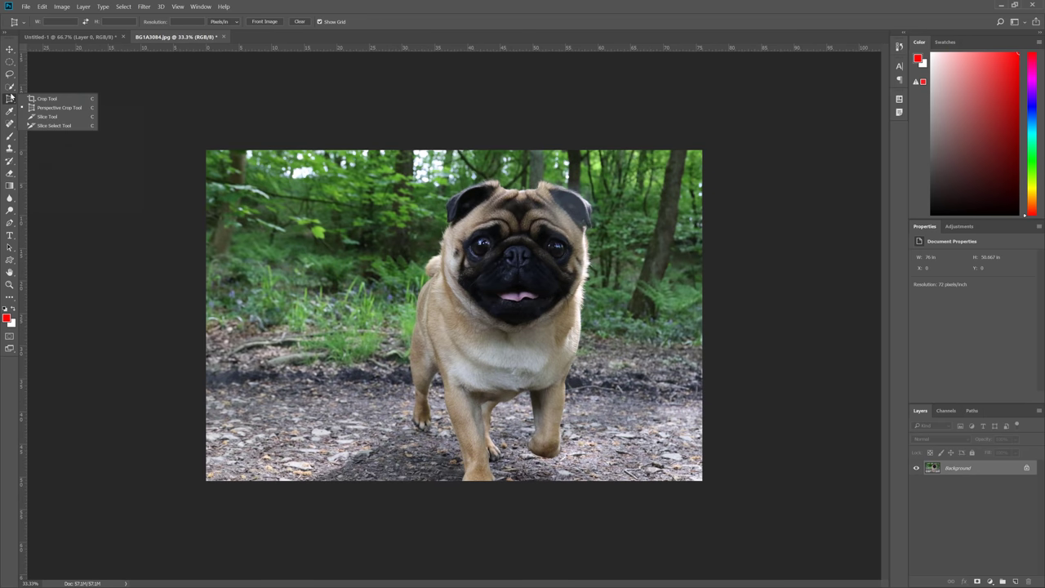
pyautogui.click(9, 99)
# - Activate the Eyedropper tool, open the foreground Color Picker, and sample colours around the pug's face
pyautogui.click(10, 112)
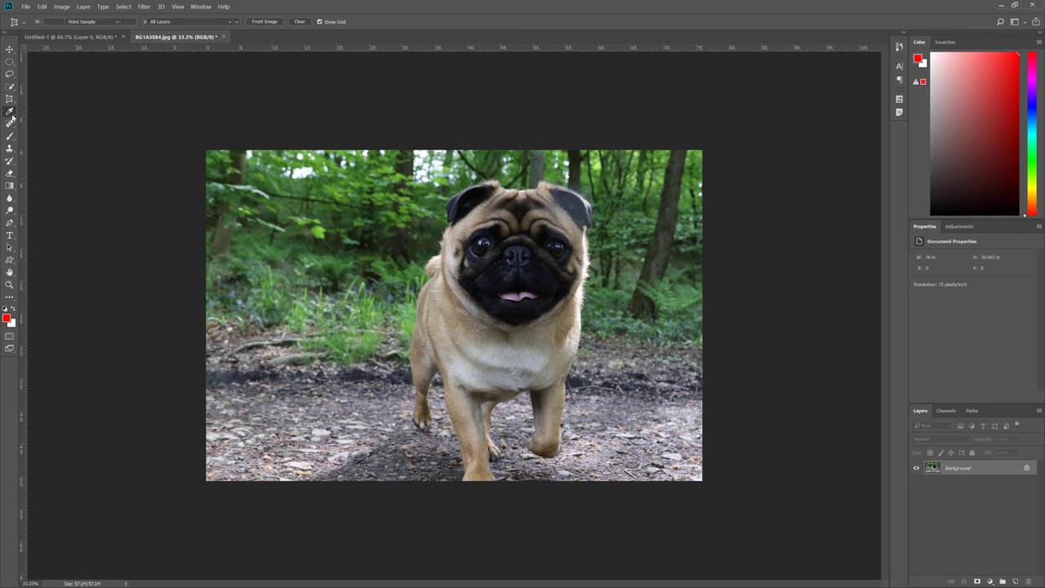
pyautogui.click(12, 115)
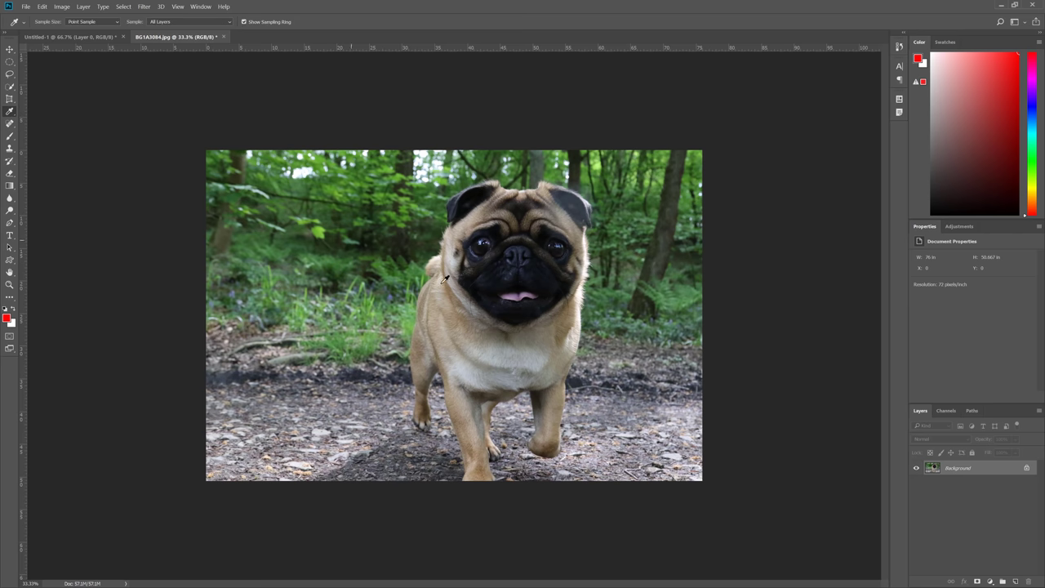
pyautogui.click(6, 316)
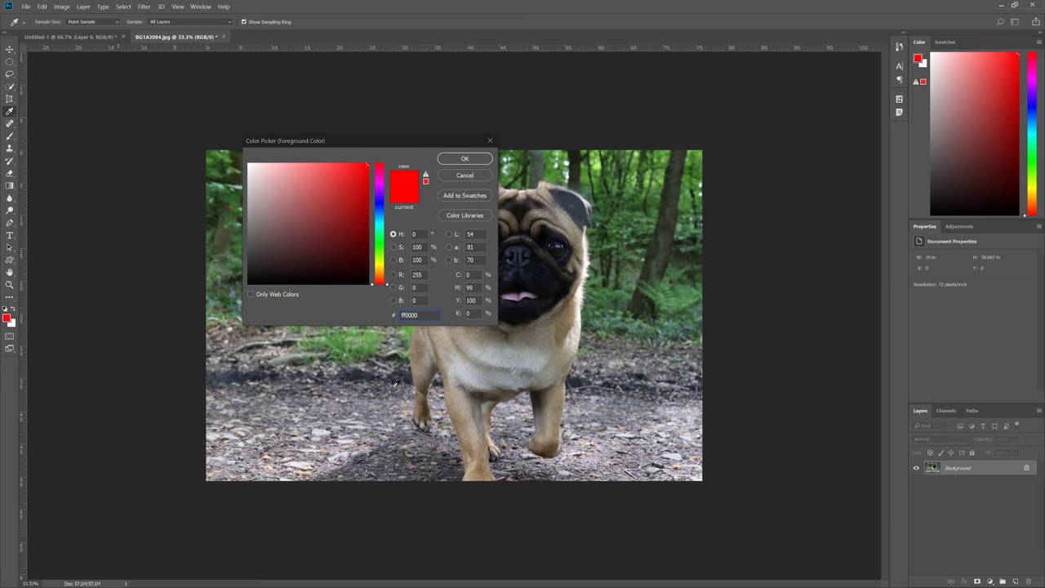
pyautogui.click(551, 212)
pyautogui.click(563, 245)
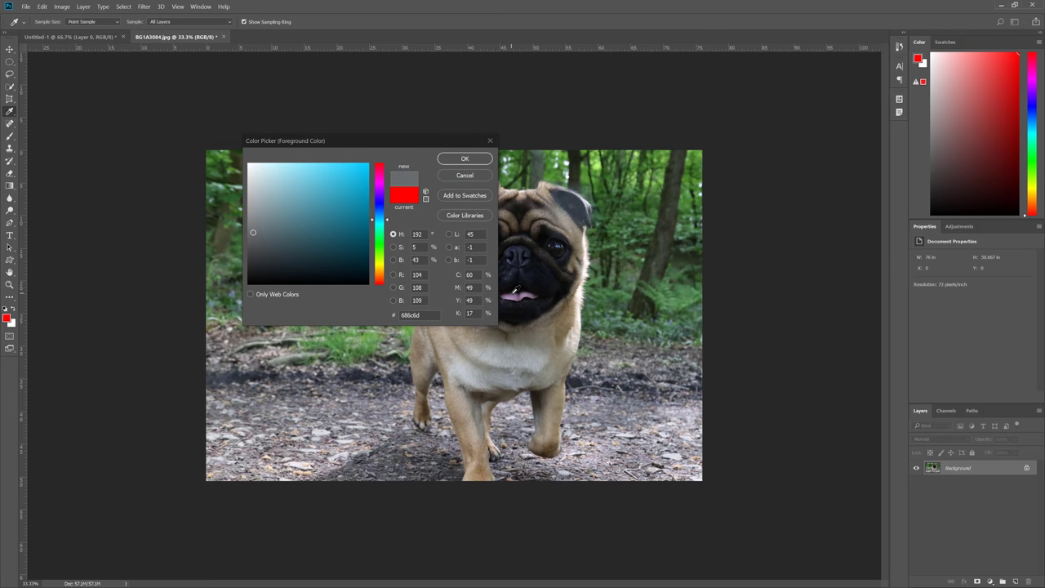
# - Sample several spots on and around the pug's tongue for the foreground colour, and cancel the Color Picker
pyautogui.click(513, 293)
pyautogui.click(526, 296)
pyautogui.click(526, 295)
pyautogui.click(522, 295)
pyautogui.click(519, 295)
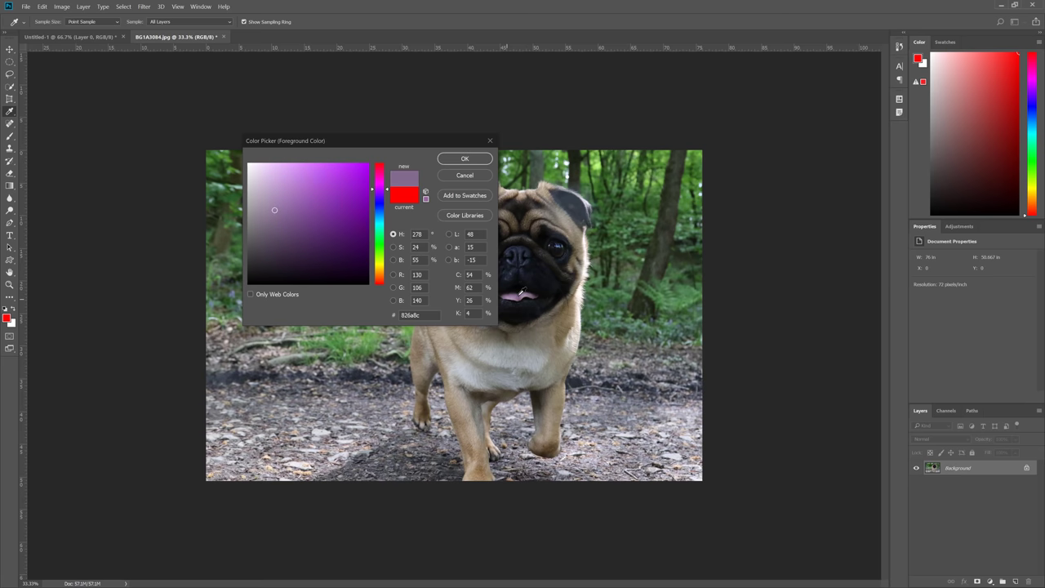
pyautogui.click(521, 290)
pyautogui.press('Escape')
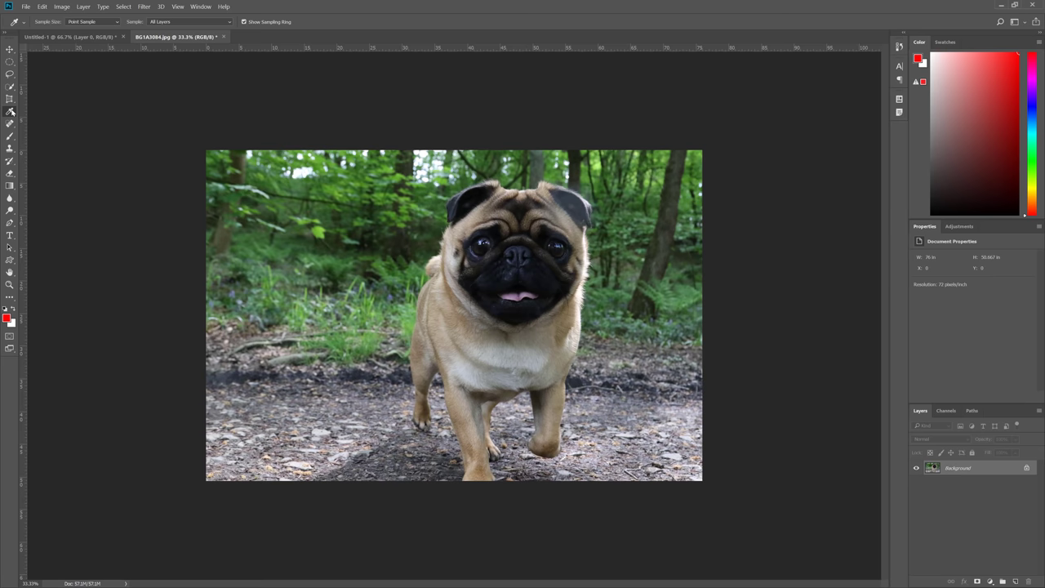
pyautogui.rightClick(11, 112)
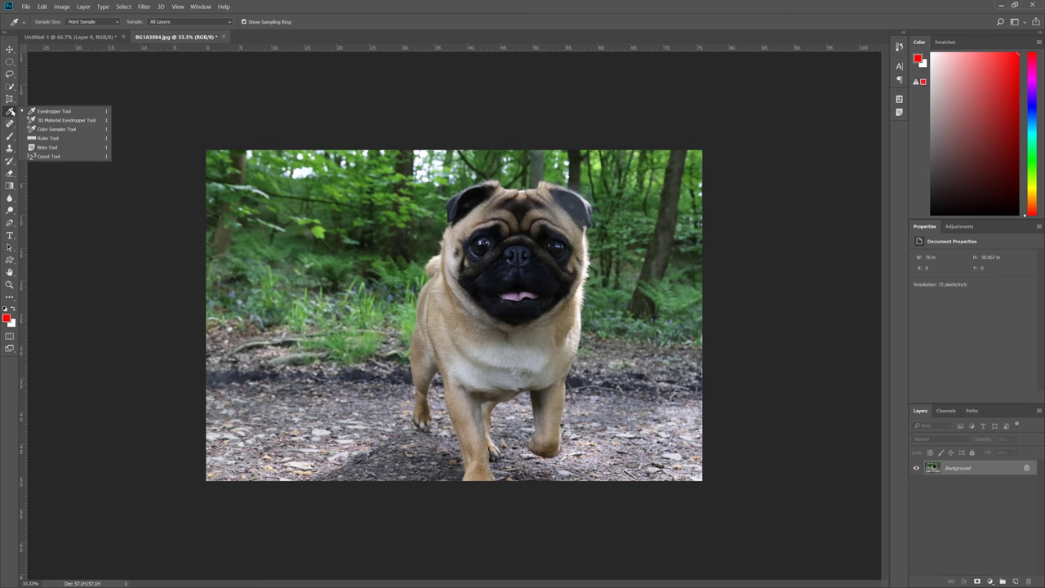
pyautogui.click(50, 112)
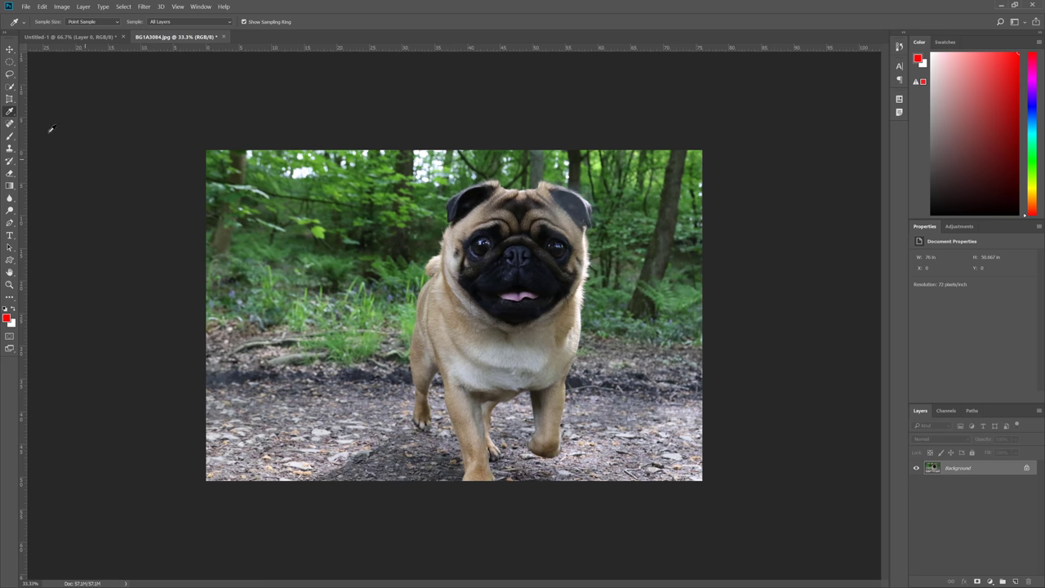
# - Sample the bright leaf, the grass and a pale stone on the path as the foreground colour with the Eyedropper
pyautogui.click(317, 234)
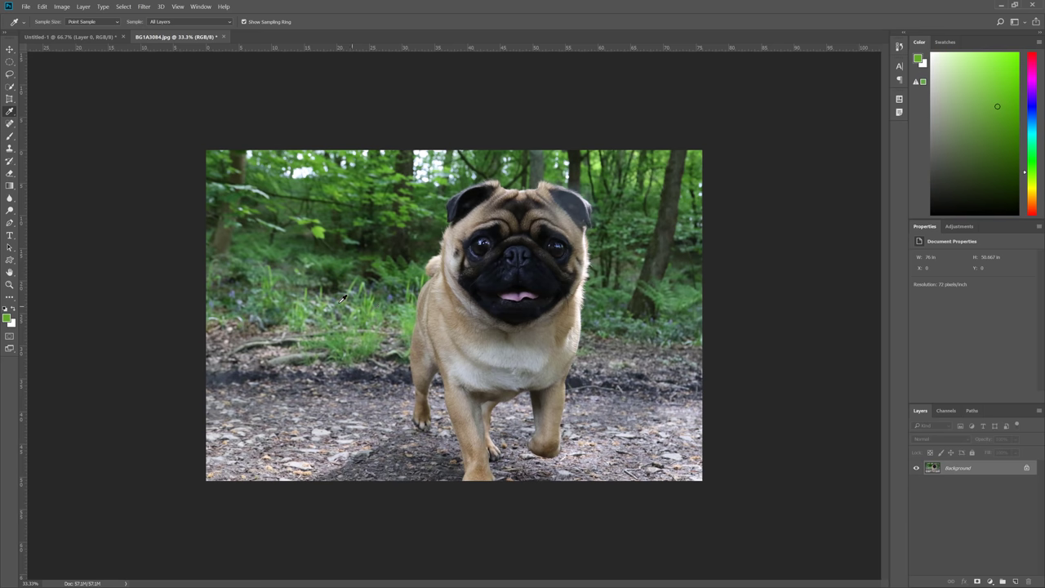
pyautogui.click(338, 287)
pyautogui.click(329, 332)
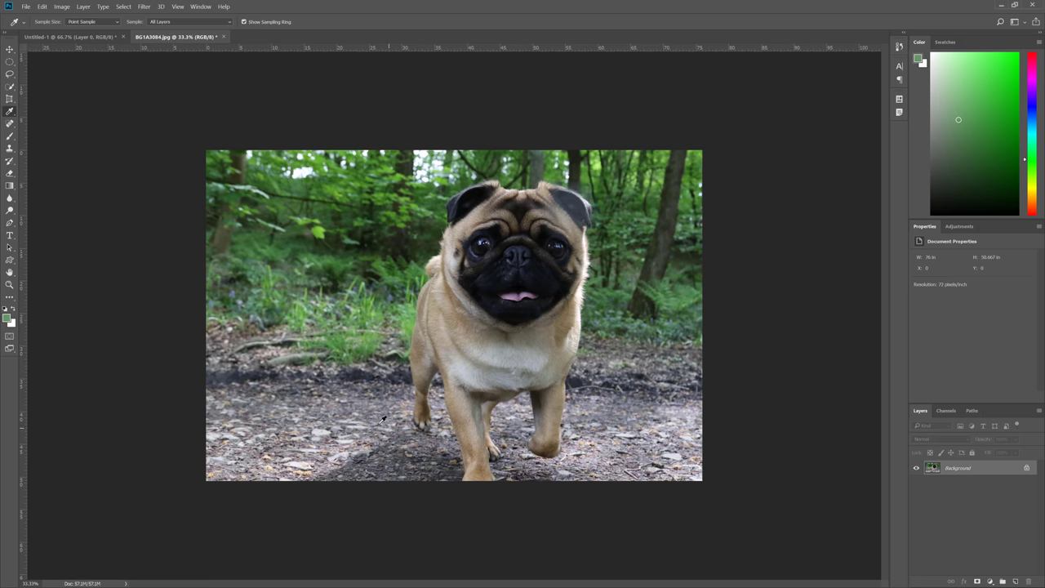
pyautogui.click(319, 432)
pyautogui.rightClick(317, 428)
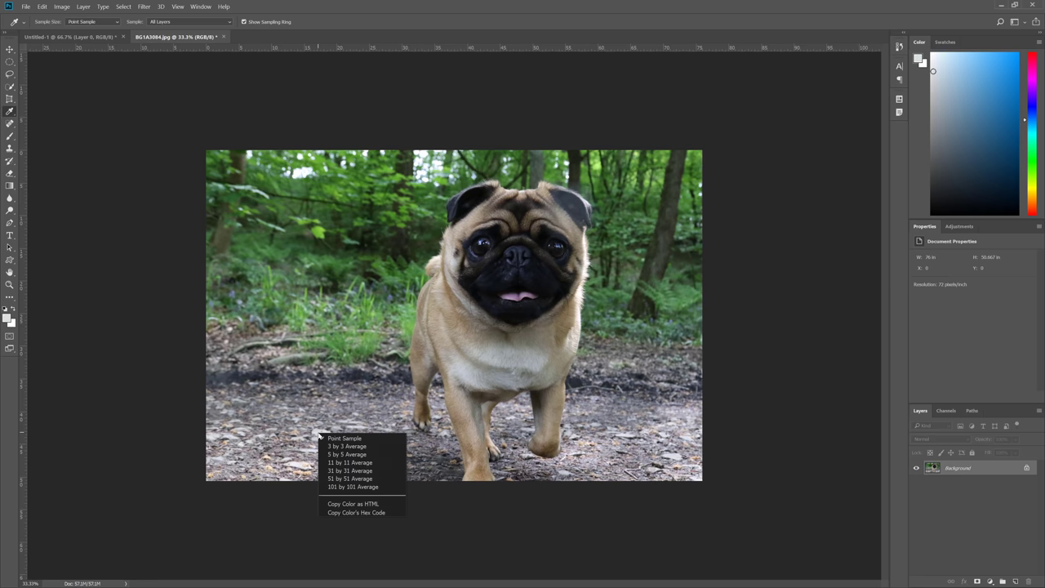
pyautogui.click(318, 434)
pyautogui.click(321, 427)
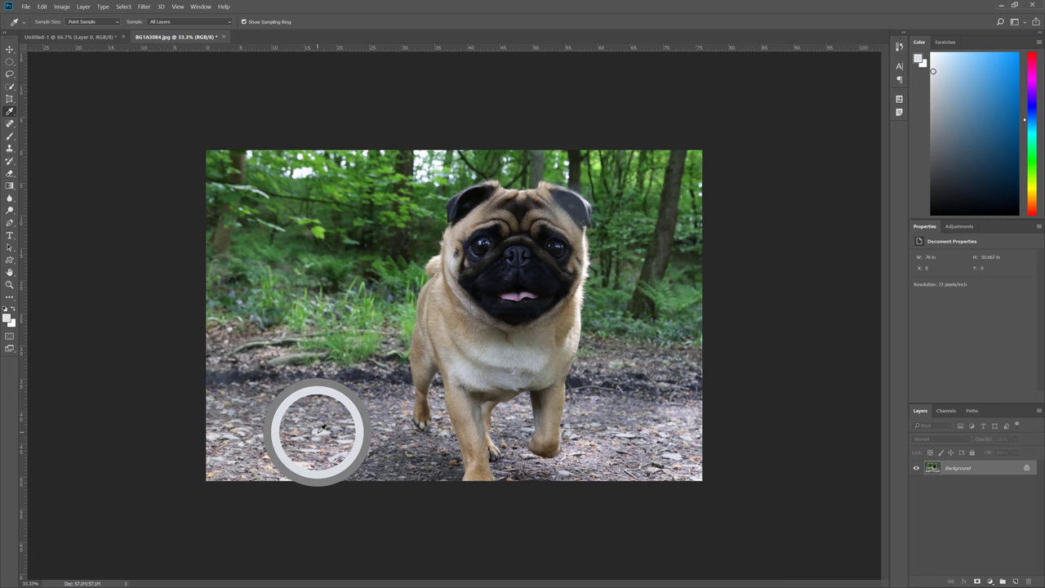
# - Sweep the Eyedropper's sampling ring over the path, the green foliage and the pug's tongue to pick foreground colours
pyautogui.moveTo(322, 428)
pyautogui.mouseDown()
pyautogui.moveTo(367, 410)
pyautogui.moveTo(490, 299)
pyautogui.moveTo(516, 295)
pyautogui.moveTo(459, 296)
pyautogui.moveTo(303, 362)
pyautogui.moveTo(350, 326)
pyautogui.moveTo(380, 342)
pyautogui.mouseUp()
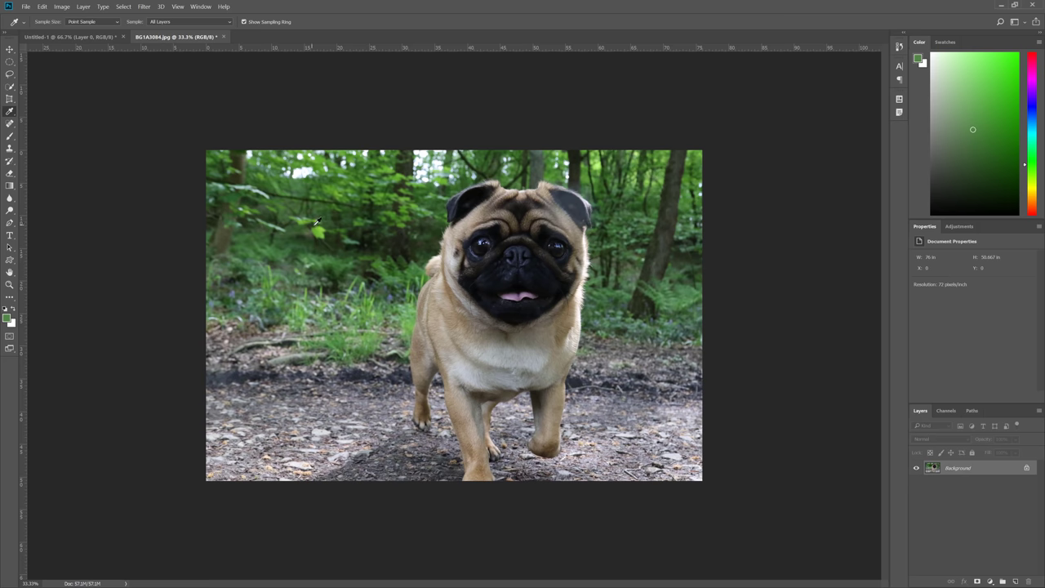
pyautogui.moveTo(322, 225); pyautogui.dragTo(377, 299)
pyautogui.click(319, 231)
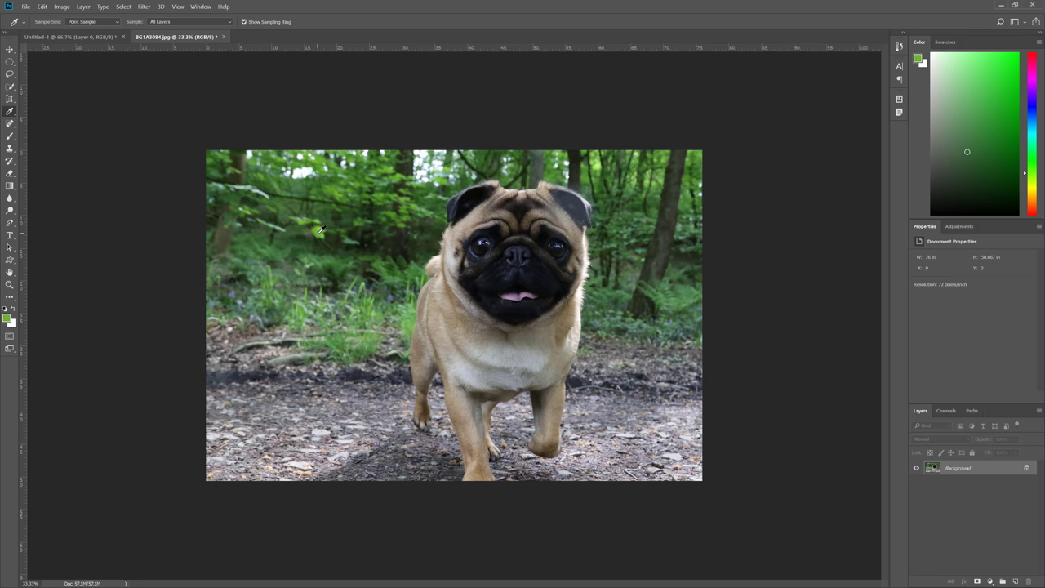
pyautogui.moveTo(324, 223); pyautogui.dragTo(310, 275)
pyautogui.moveTo(515, 291); pyautogui.dragTo(517, 294)
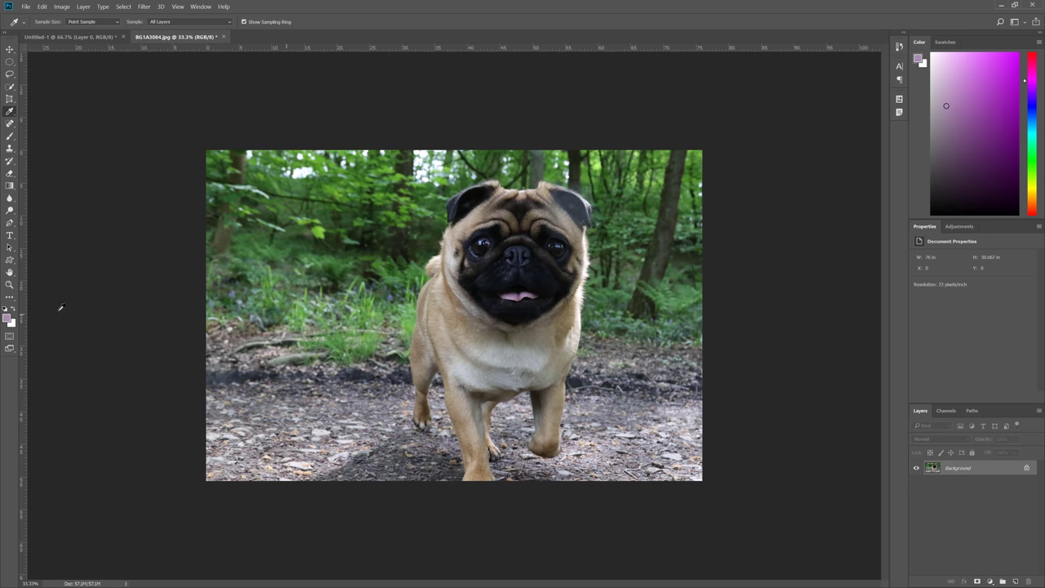
# - Open and cancel the background Color Picker, and set the foreground colour to pure red in its own Color Picker
pyautogui.click(11, 323)
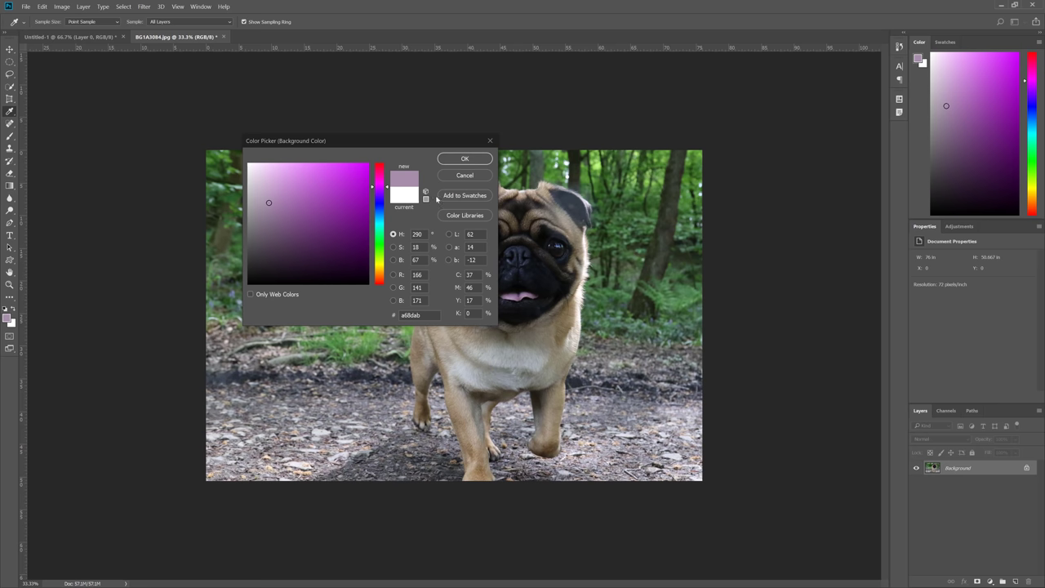
pyautogui.click(475, 174)
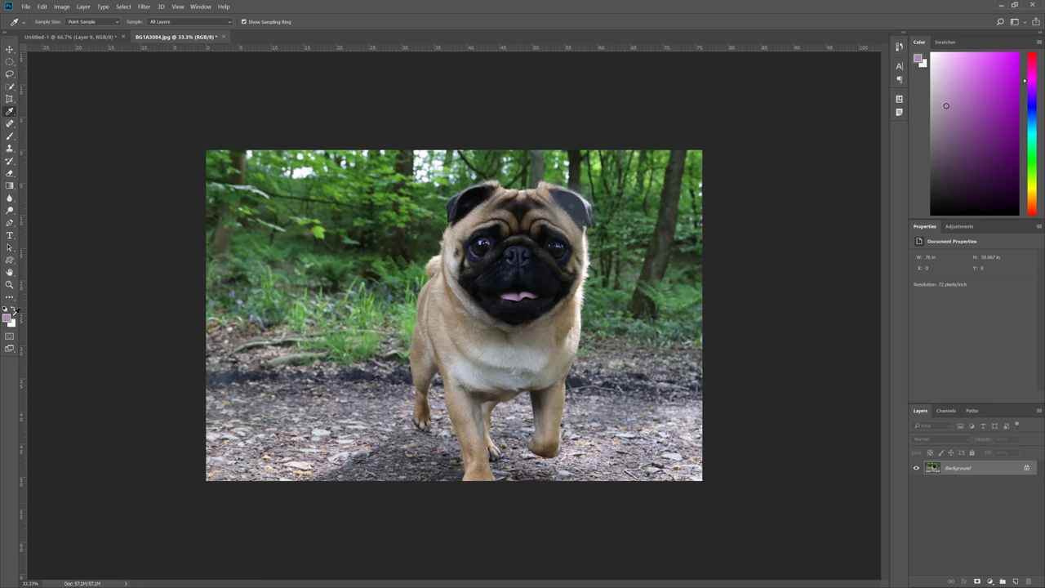
pyautogui.click(8, 317)
pyautogui.moveTo(364, 221); pyautogui.dragTo(401, 140)
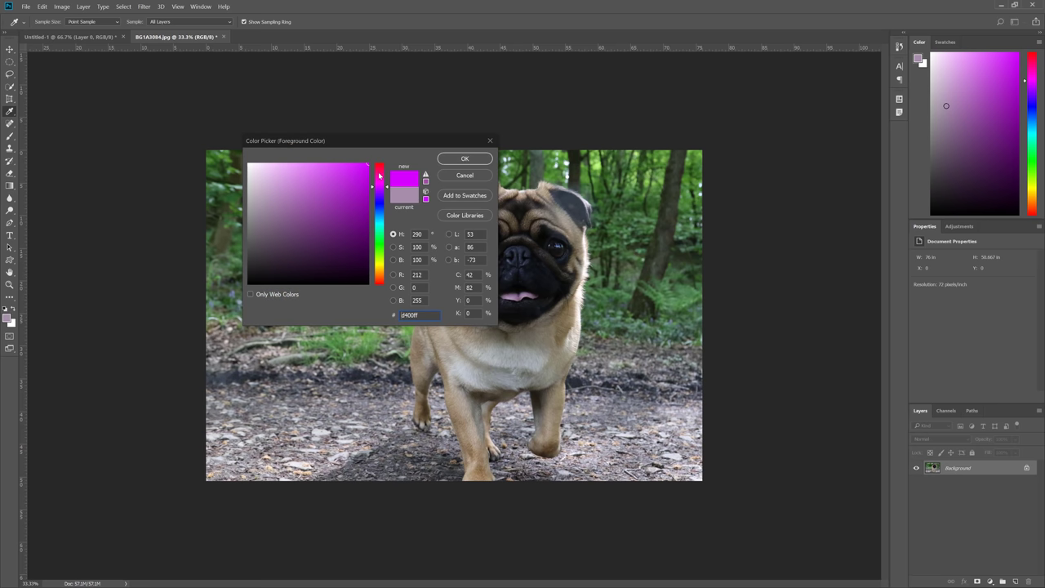
pyautogui.moveTo(378, 174); pyautogui.dragTo(379, 165)
pyautogui.click(464, 159)
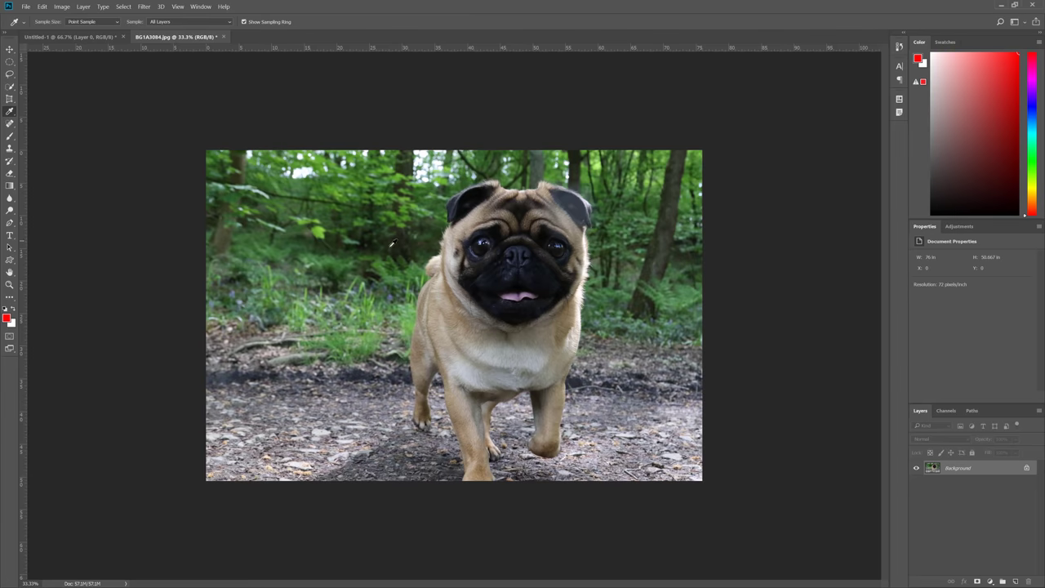
# - Sample colours from the pug's fur and the surrounding greenery, and reset the foreground and background to default black and white
pyautogui.click(457, 251)
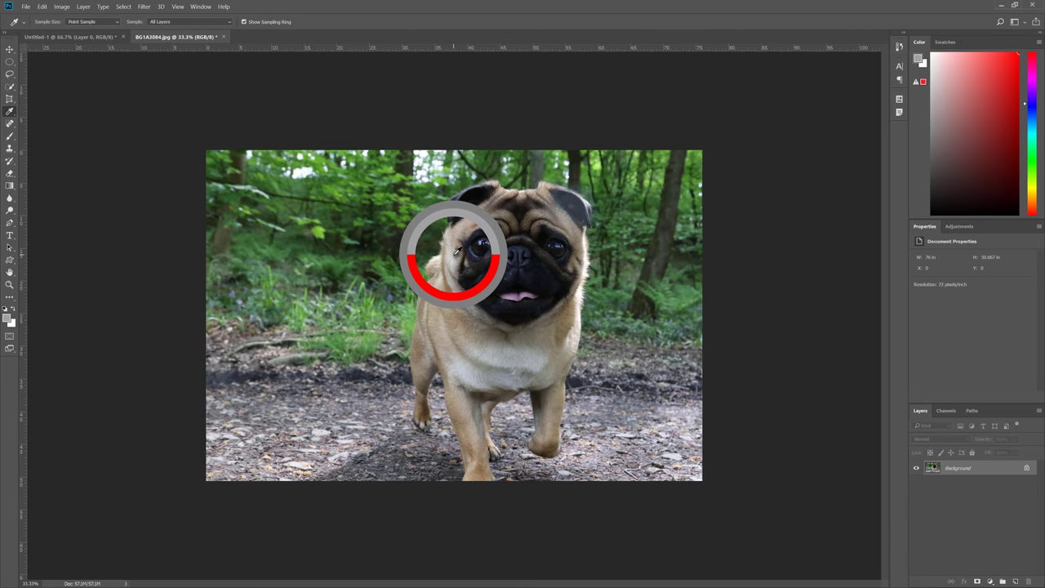
pyautogui.moveTo(457, 251); pyautogui.dragTo(341, 191)
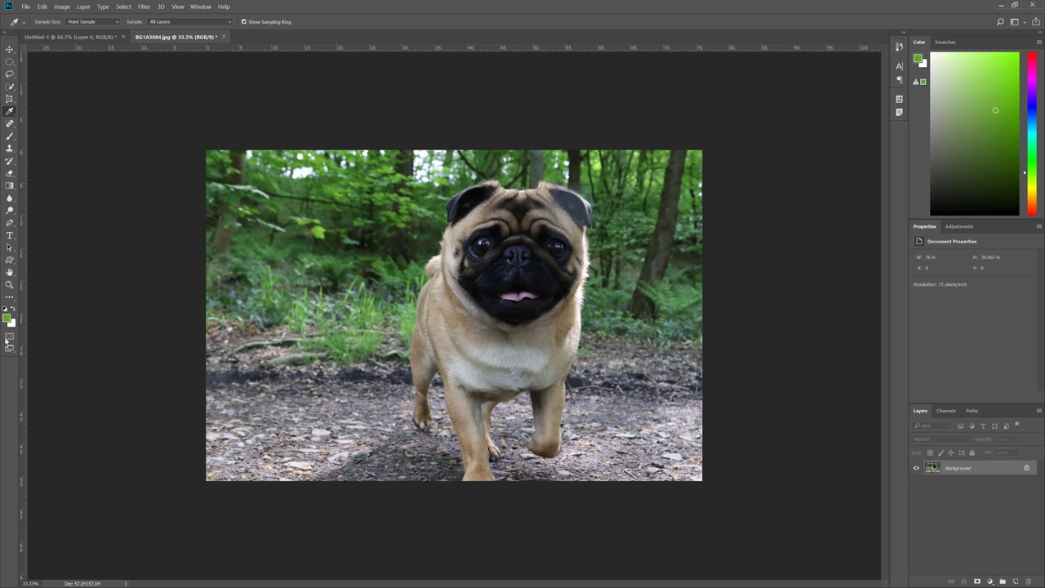
pyautogui.moveTo(400, 292); pyautogui.dragTo(402, 320)
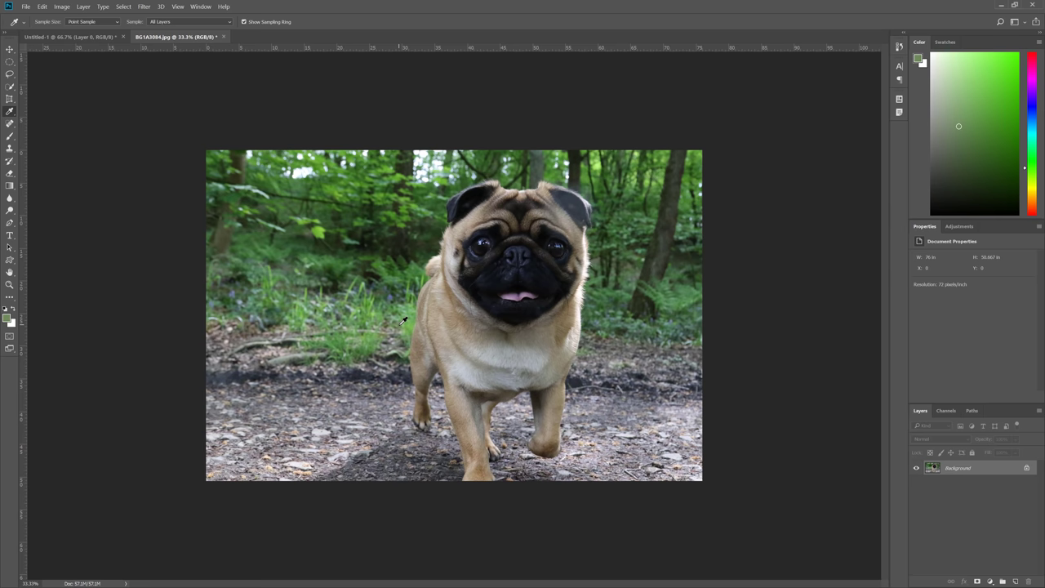
pyautogui.click(359, 262)
pyautogui.moveTo(335, 257); pyautogui.dragTo(375, 368)
pyautogui.click(240, 315)
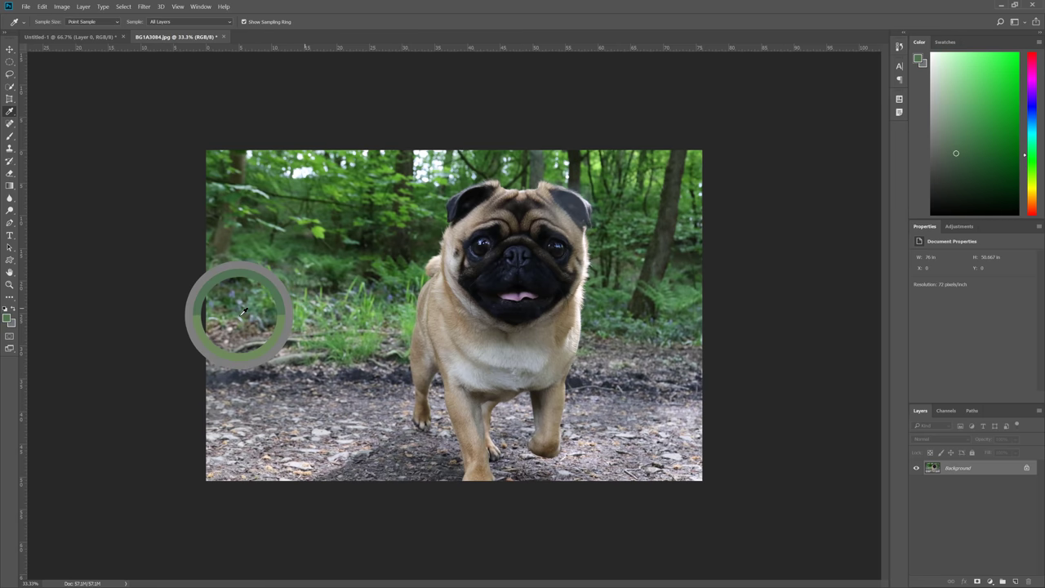
pyautogui.press('d')
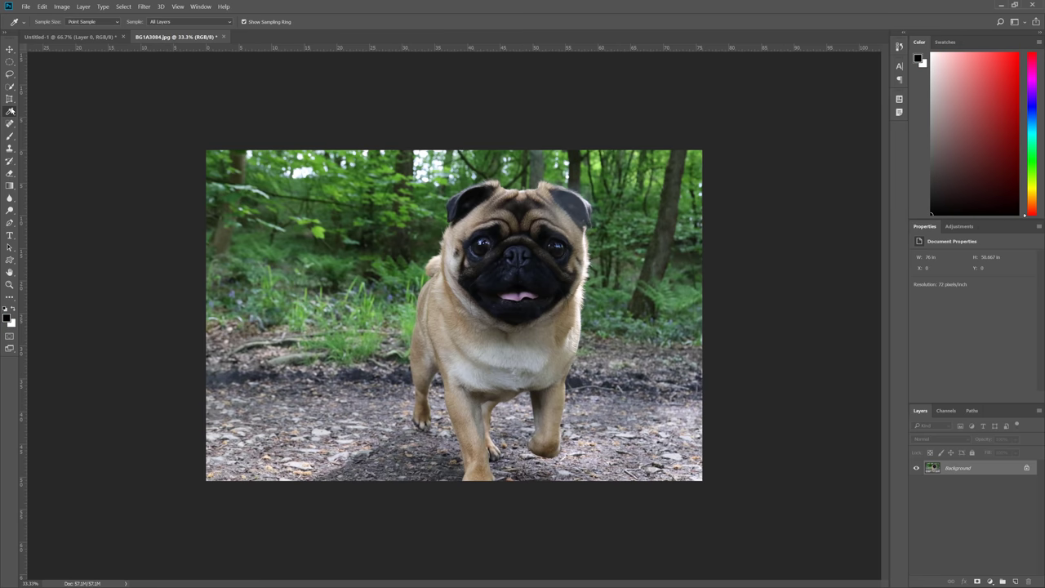
# - Draw a sloping Ruler line across the pug photo from upper left to lower right and straighten the layer to it
pyautogui.click(9, 112)
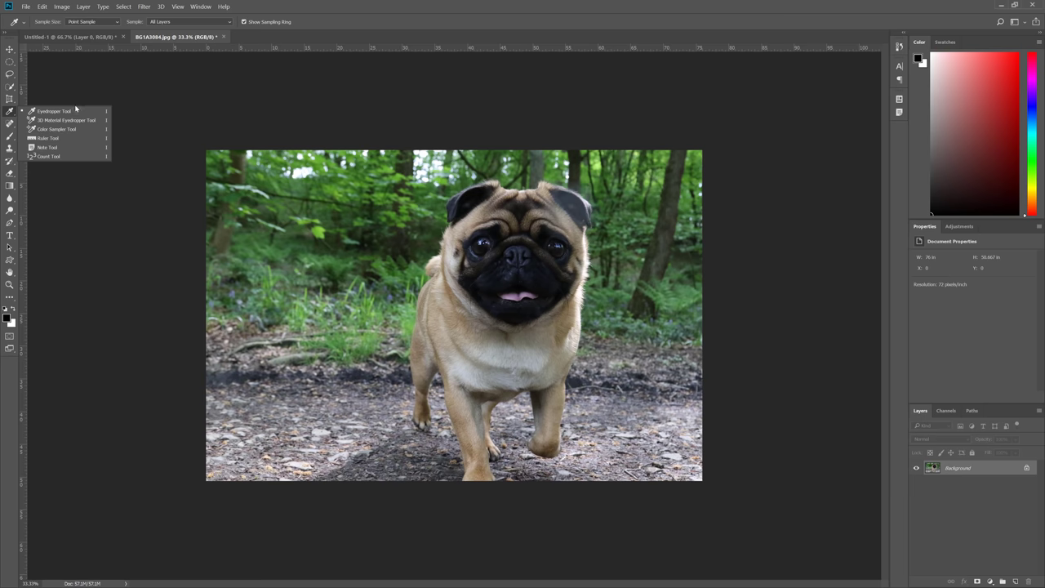
pyautogui.click(45, 140)
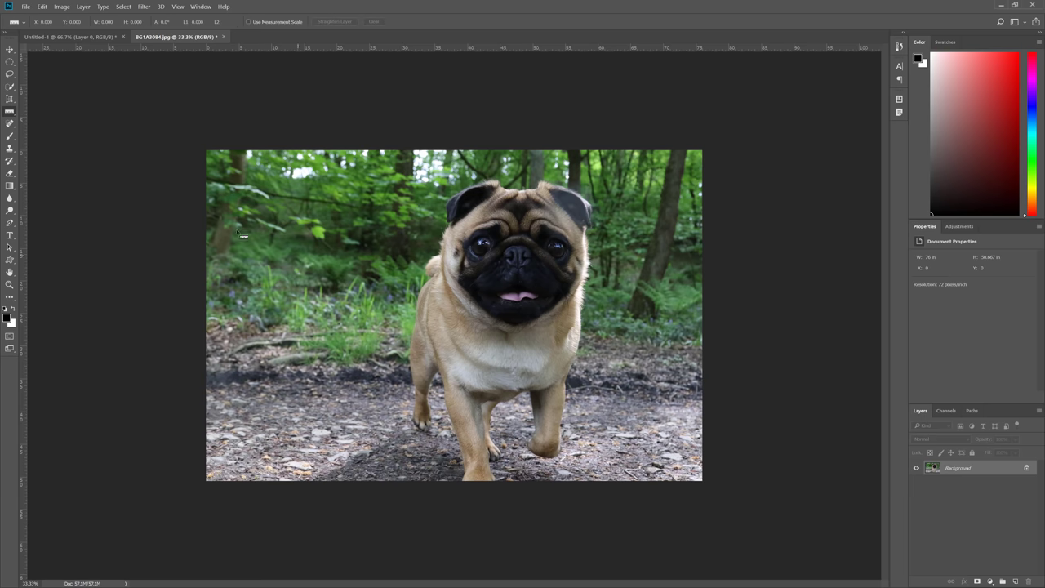
pyautogui.moveTo(249, 259); pyautogui.dragTo(597, 349)
pyautogui.moveTo(275, 353); pyautogui.dragTo(435, 301)
pyautogui.moveTo(241, 275); pyautogui.dragTo(692, 384)
pyautogui.click(335, 21)
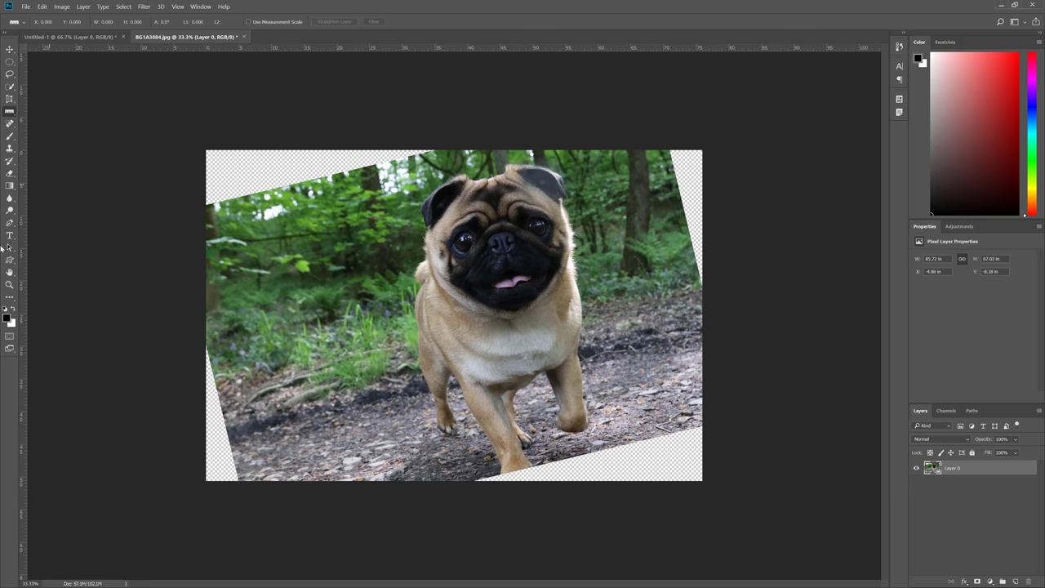
# - Straighten the tilted layer with a Ruler line along the dark edge of the path, and return to the Eyedropper tool
pyautogui.moveTo(256, 423); pyautogui.dragTo(689, 343)
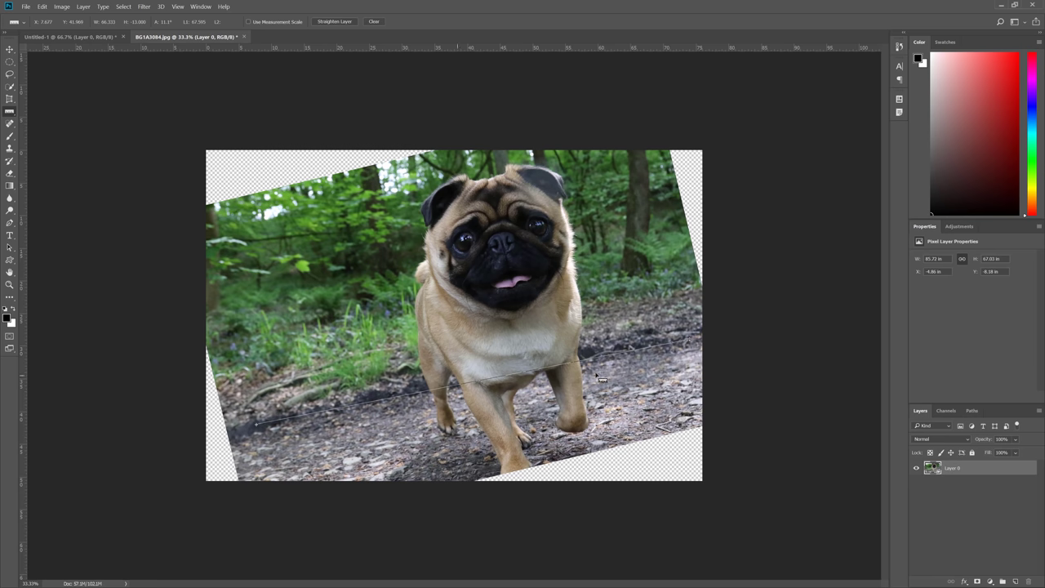
pyautogui.click(326, 24)
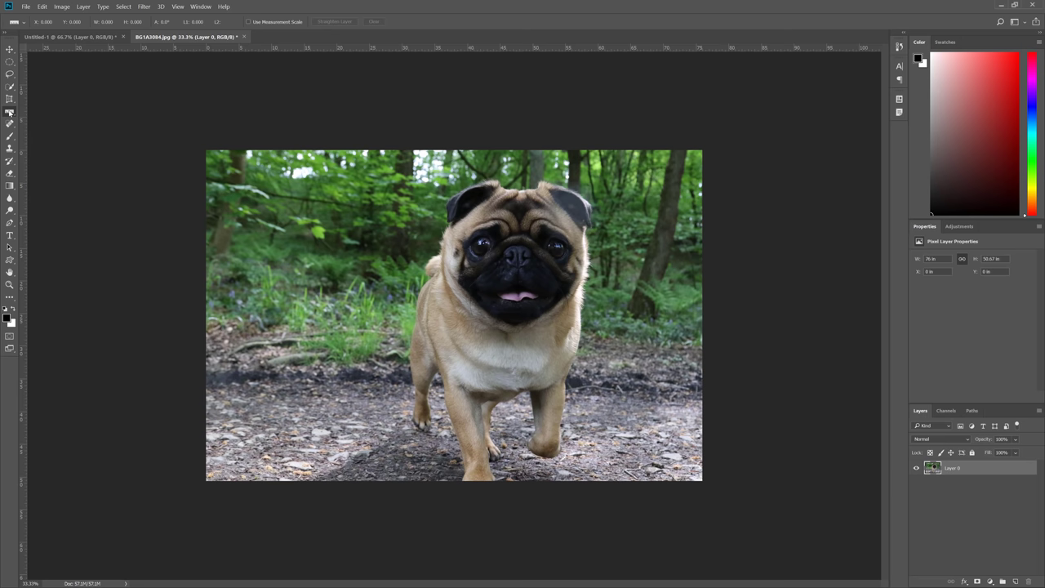
pyautogui.rightClick(10, 111)
pyautogui.click(41, 111)
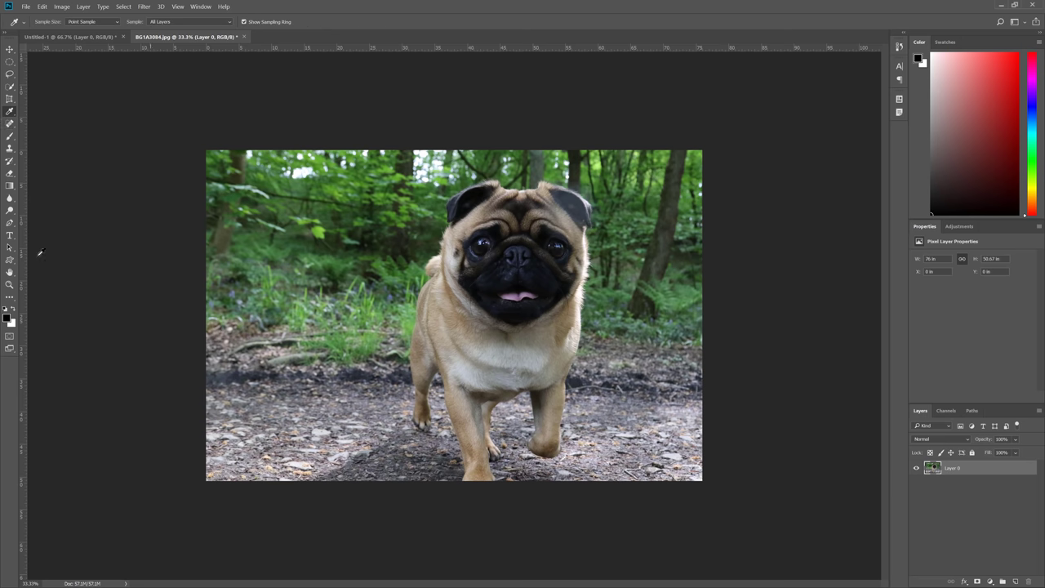
# - Activate the Spot Healing Brush tool and open IMG_0248.JPG from the Desktop
pyautogui.click(10, 123)
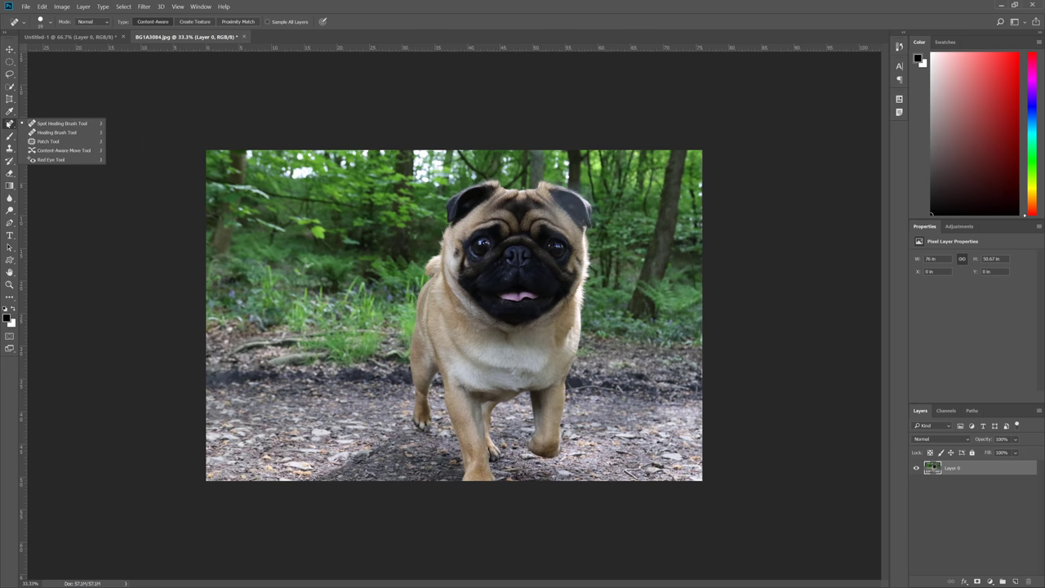
pyautogui.click(8, 124)
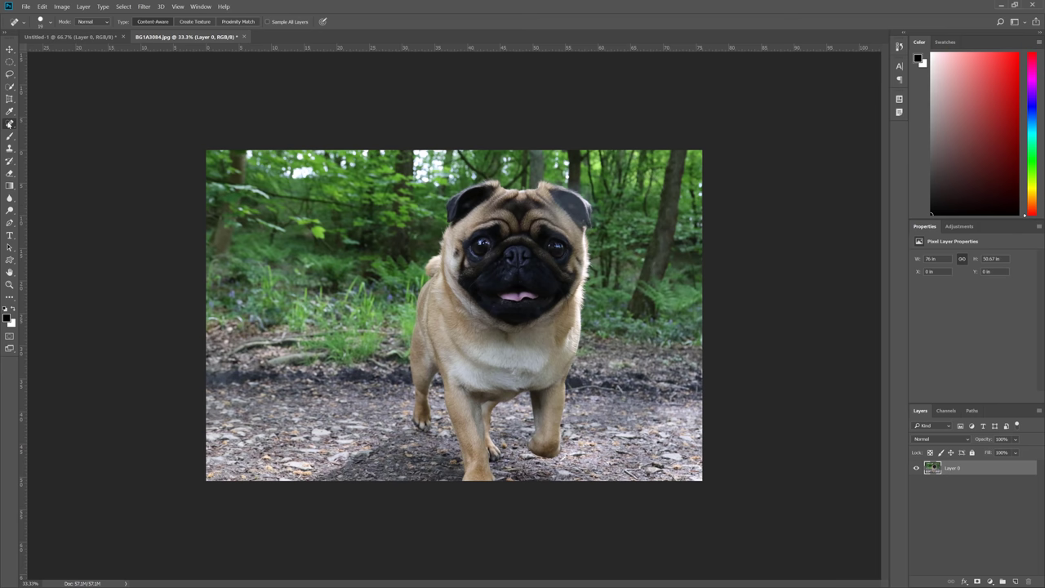
pyautogui.rightClick(9, 124)
pyautogui.click(9, 124)
pyautogui.hotkey('ctrl', 'o')
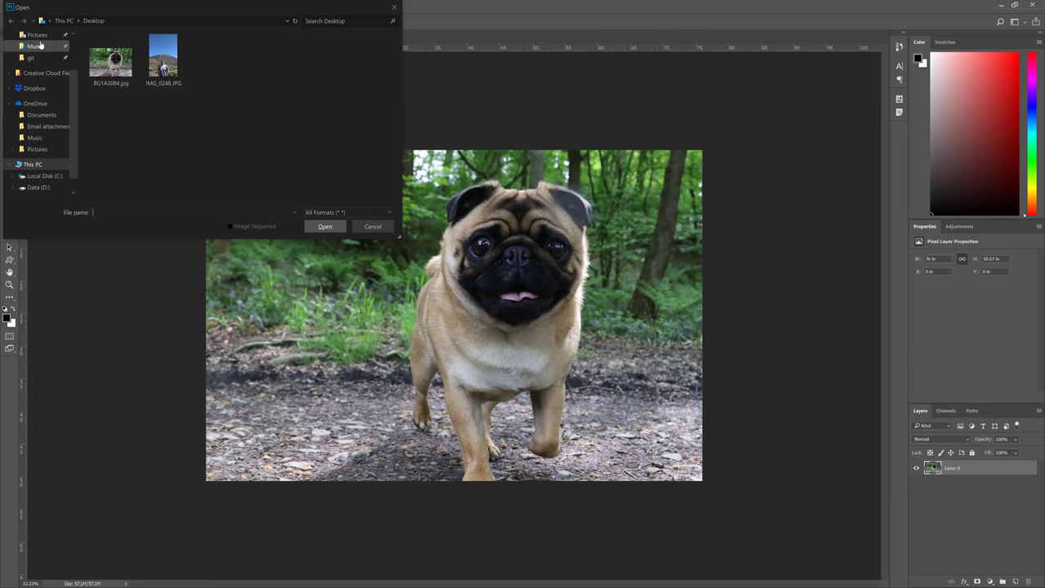
pyautogui.doubleClick(163, 66)
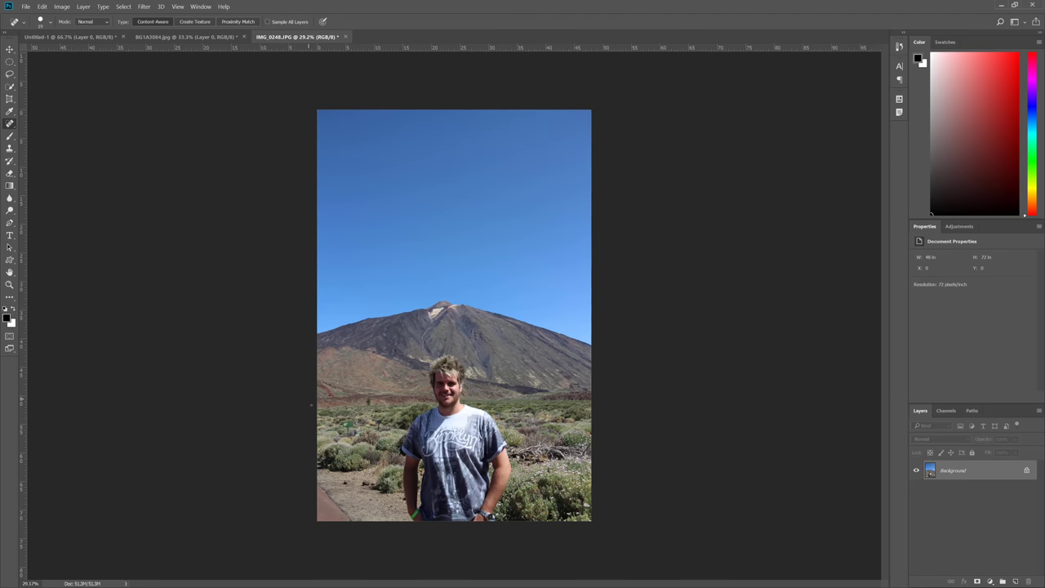
# - Examine the mountain photo up close, including the signs and bin among the shrubs beside the man
pyautogui.hotkey('ctrl', '+')
pyautogui.hotkey('ctrl', '+')
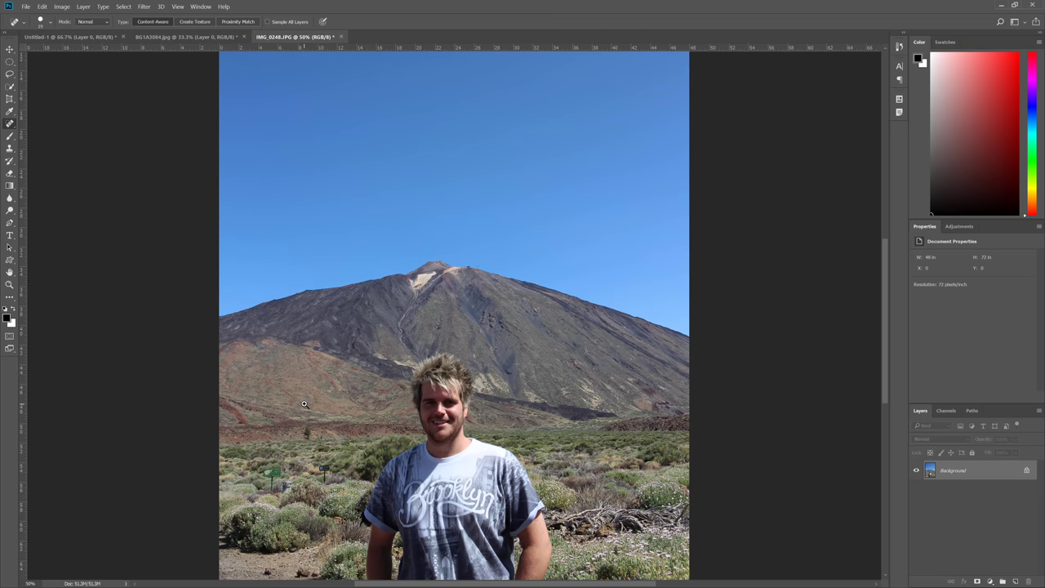
pyautogui.moveTo(311, 392); pyautogui.dragTo(379, 368)
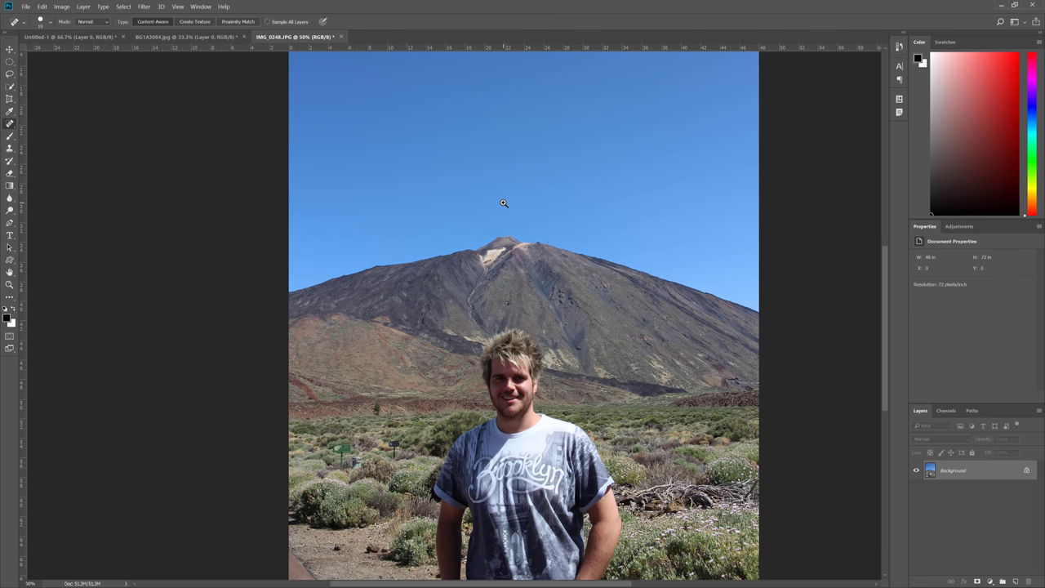
pyautogui.scroll(1, 361, 373)
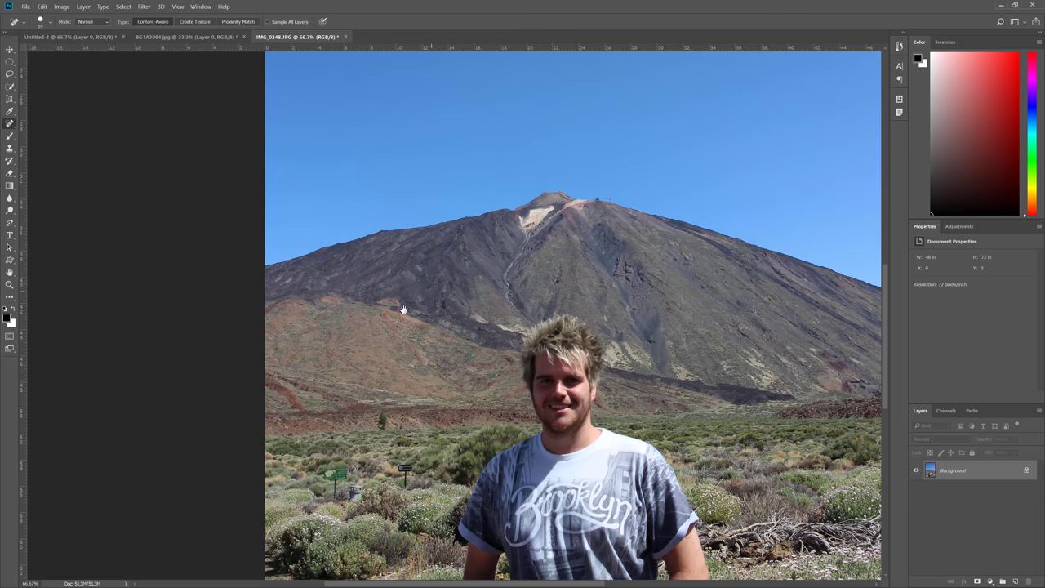
pyautogui.moveTo(408, 332); pyautogui.dragTo(362, 407)
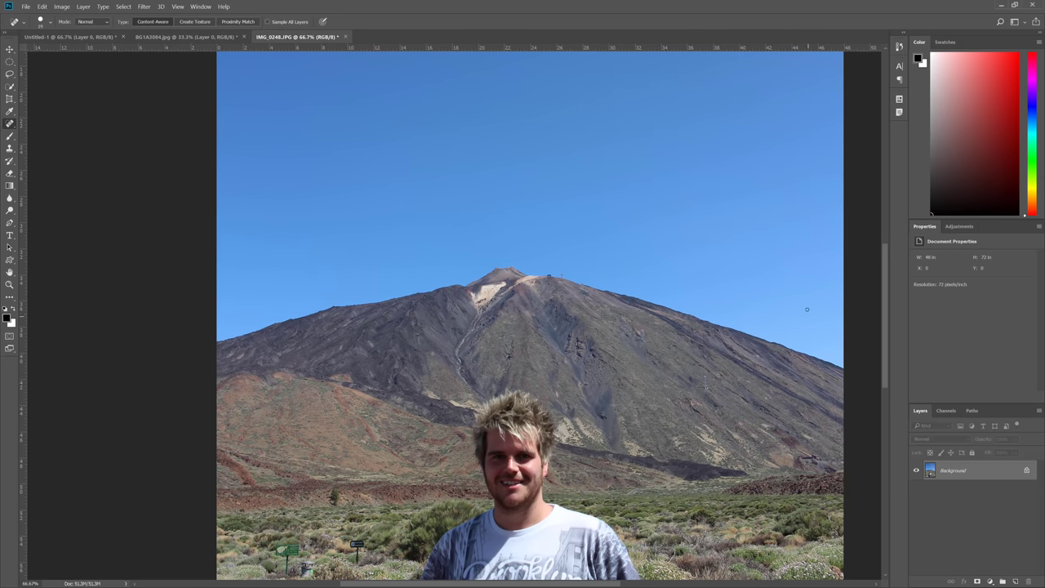
pyautogui.moveTo(381, 370); pyautogui.dragTo(457, 275)
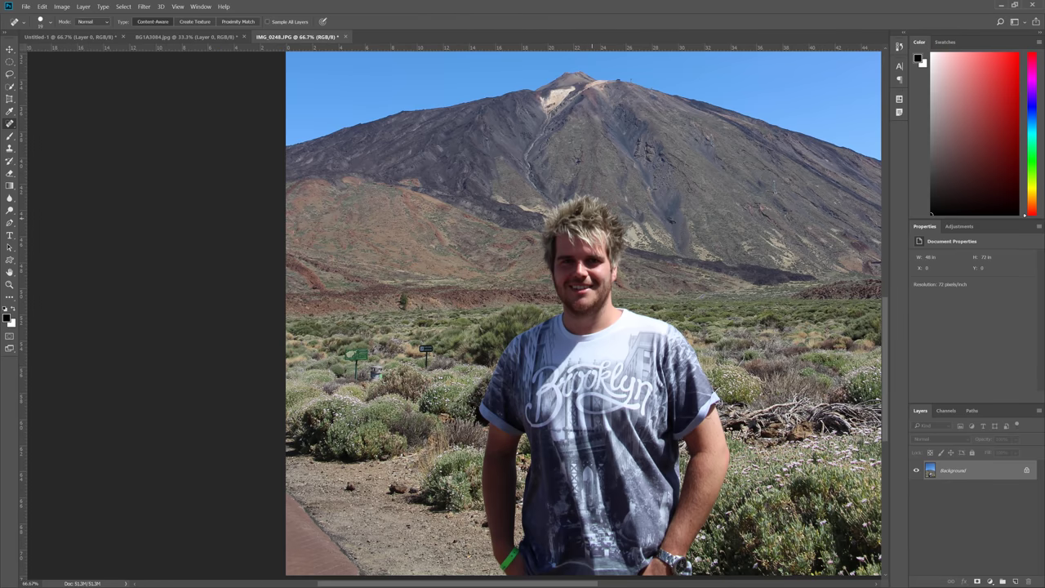
pyautogui.scroll(2, 372, 358)
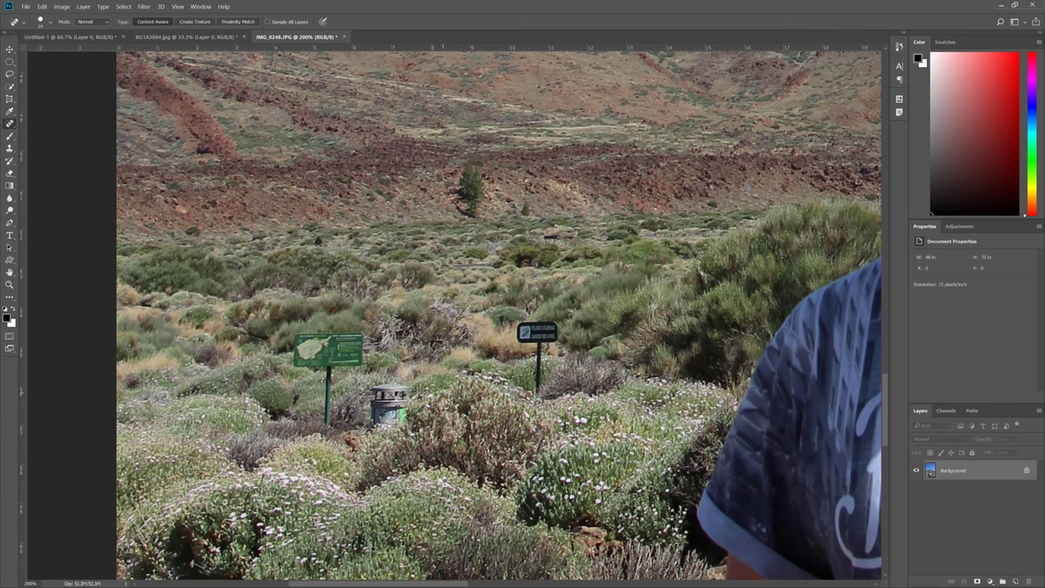
pyautogui.scroll(-1, 480, 283)
pyautogui.scroll(-1, 387, 353)
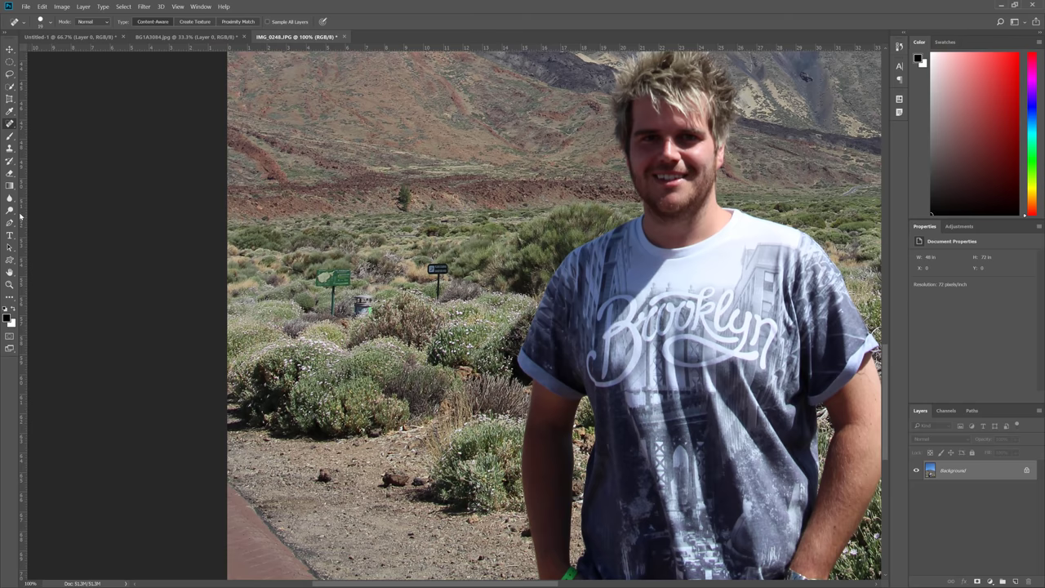
# - Paint out the black bee-hive warning sign and its post with the Spot Healing Brush
pyautogui.rightClick(11, 124)
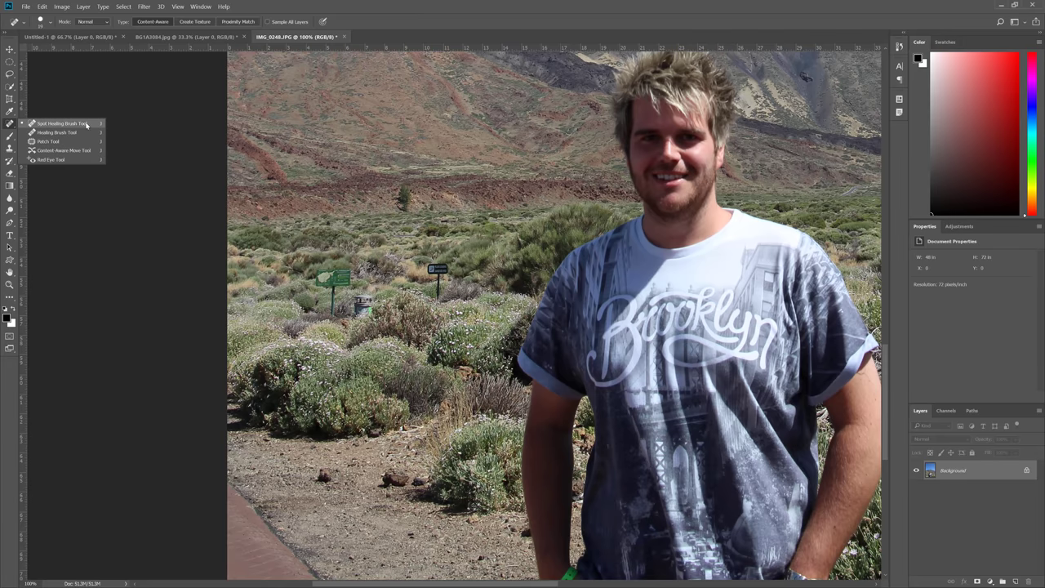
pyautogui.click(78, 124)
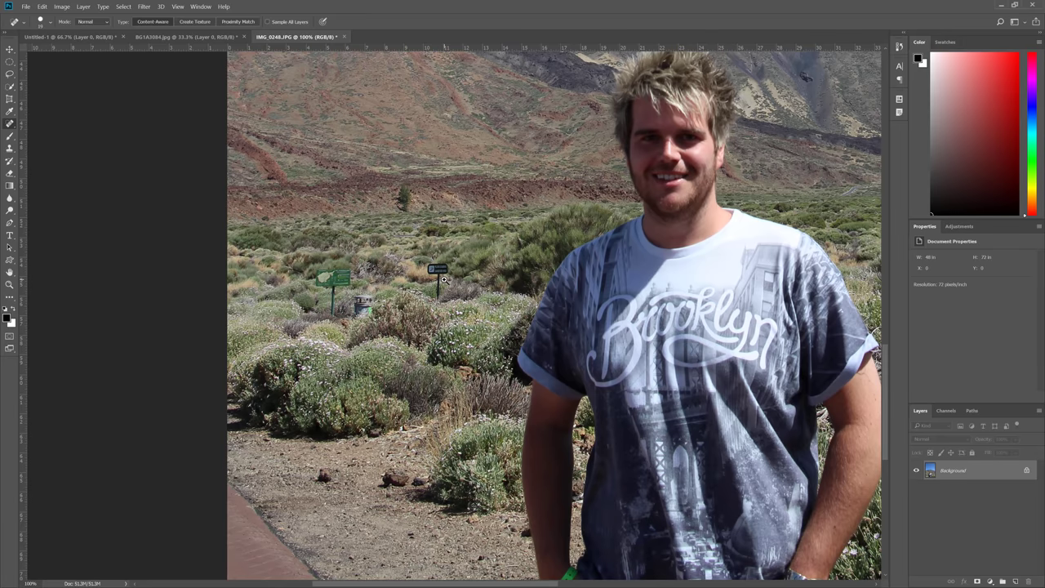
pyautogui.scroll(2, 438, 279)
pyautogui.scroll(1, 455, 284)
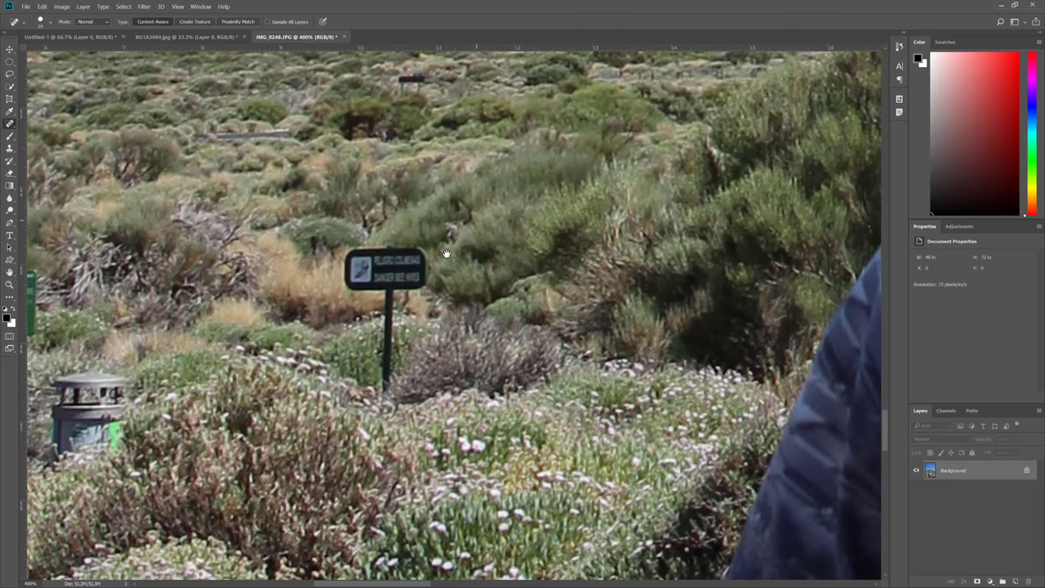
pyautogui.moveTo(359, 267)
pyautogui.mouseDown()
pyautogui.moveTo(414, 252)
pyautogui.moveTo(417, 261)
pyautogui.moveTo(337, 269)
pyautogui.moveTo(421, 278)
pyautogui.moveTo(351, 284)
pyautogui.moveTo(419, 290)
pyautogui.moveTo(384, 291)
pyautogui.moveTo(387, 396)
pyautogui.mouseUp()
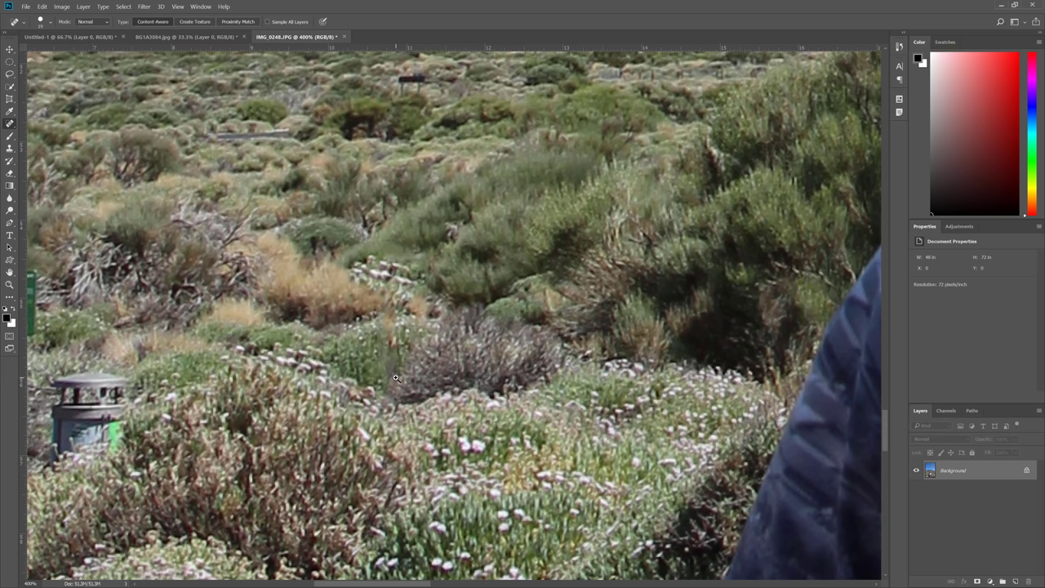
pyautogui.scroll(1, 374, 382)
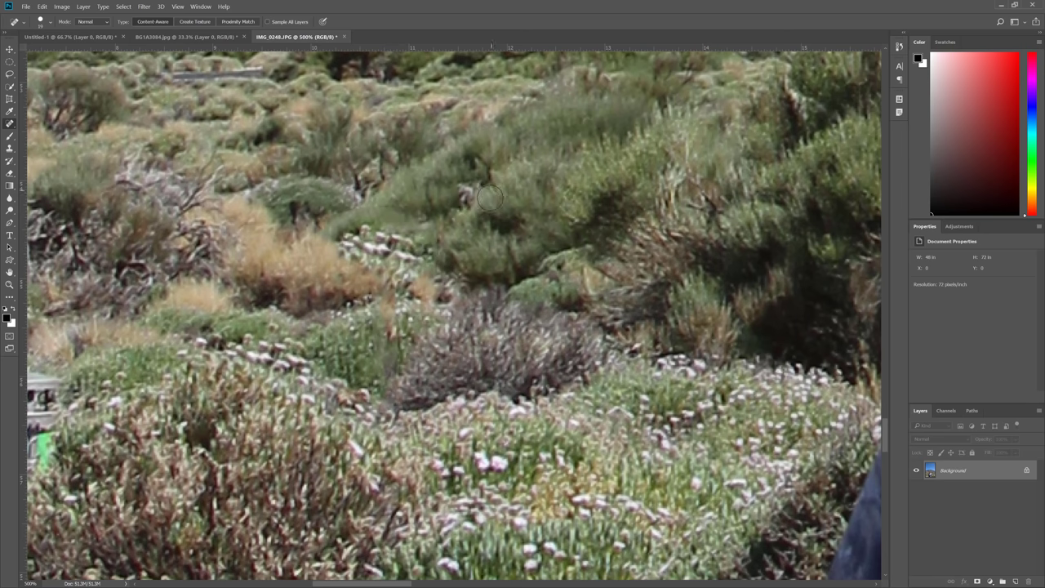
pyautogui.hotkey('ctrl', '-')
pyautogui.hotkey('ctrl', '-')
pyautogui.hotkey('ctrl', '-')
pyautogui.hotkey('ctrl', '-')
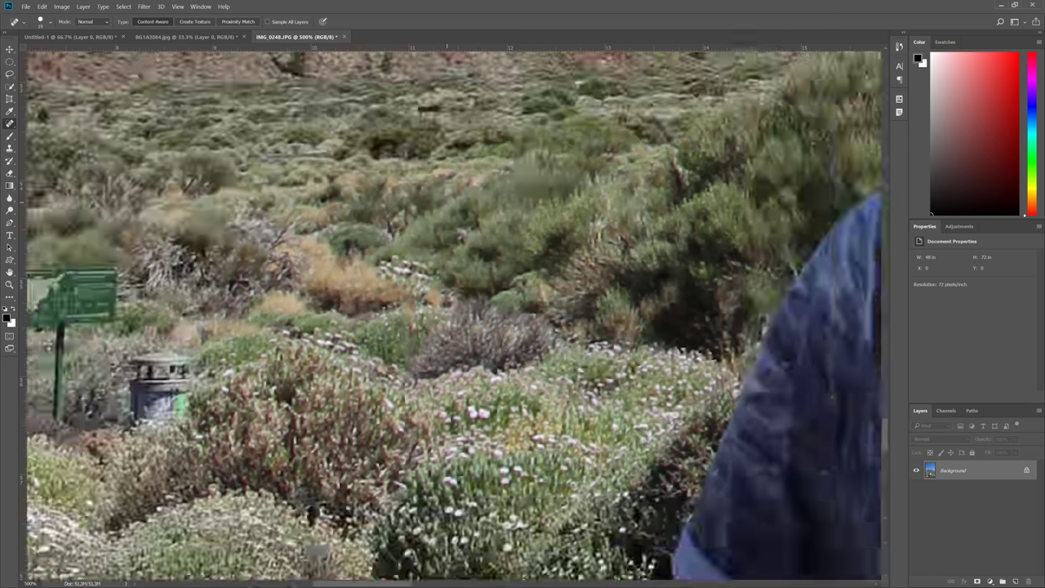
# - Undo the Spot Healing removal of the black warning sign
pyautogui.hotkey('ctrl', 'z')
pyautogui.hotkey('ctrl', 'z')
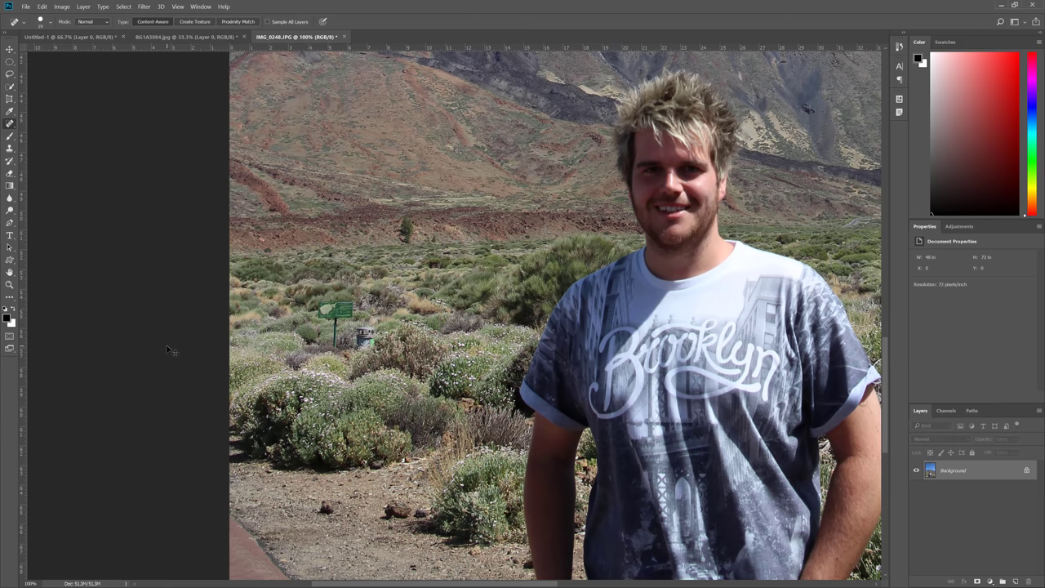
pyautogui.hotkey('ctrl', 'z')
pyautogui.hotkey('ctrl', 'z')
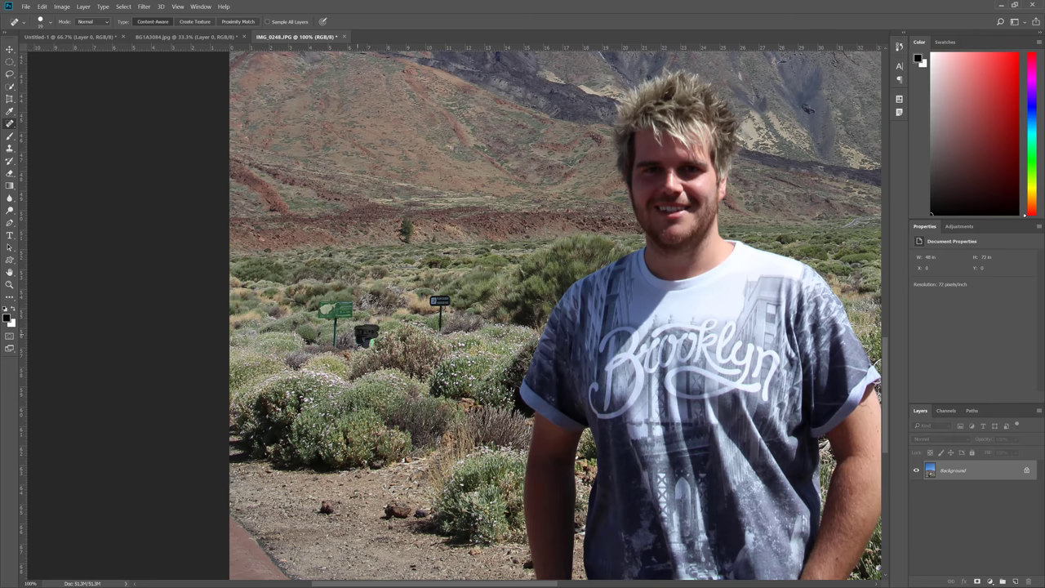
# - Try to paint out the litter bin beside the green sign with the Spot Healing Brush, and undo the attempt
pyautogui.moveTo(367, 333); pyautogui.dragTo(367, 347)
pyautogui.hotkey('ctrl', 'z')
pyautogui.hotkey('ctrl', 'z')
pyautogui.hotkey('ctrl', 'z')
pyautogui.scroll(2, 469, 296)
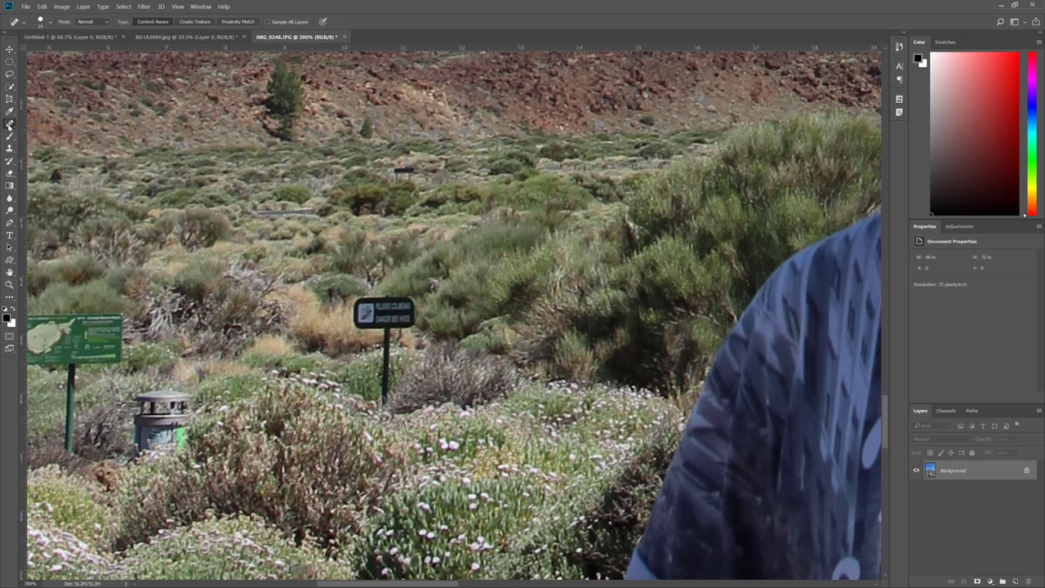
# - Switch to the Healing Brush and try to paint over the black warning sign without sampling a source point
pyautogui.rightClick(10, 124)
pyautogui.click(57, 133)
pyautogui.moveTo(395, 318); pyautogui.dragTo(377, 318)
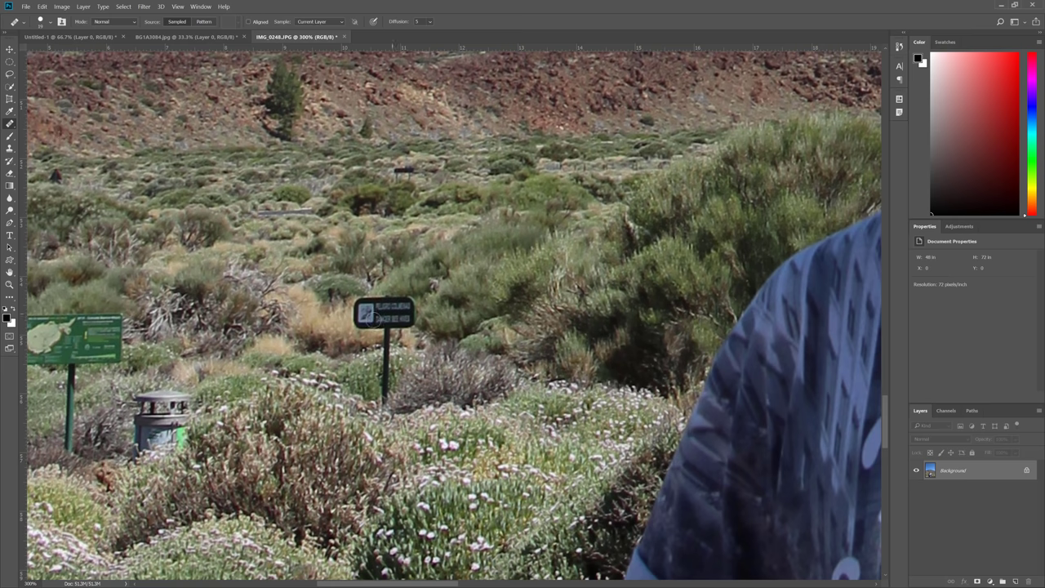
pyautogui.click(363, 323)
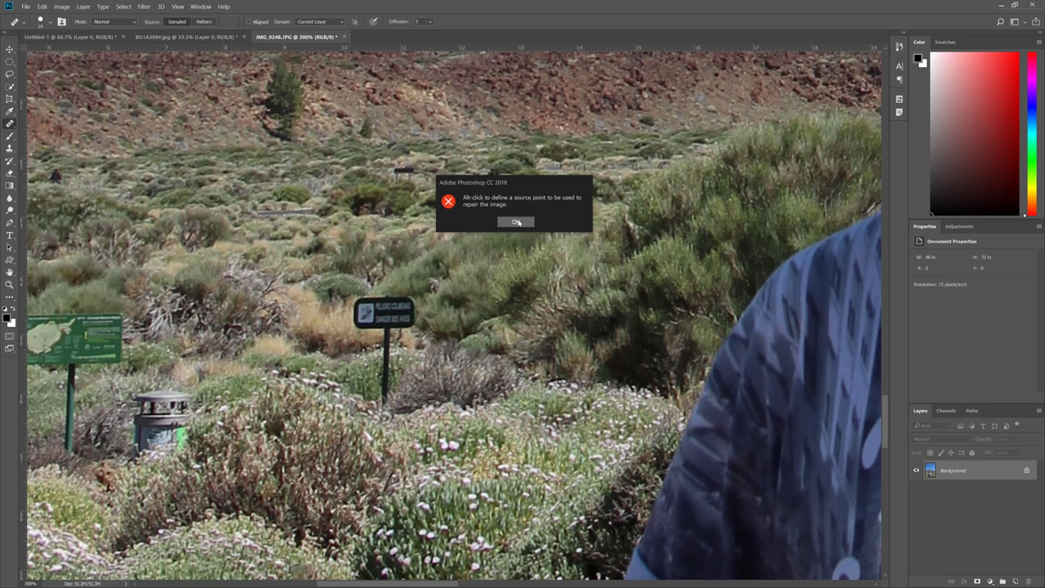
pyautogui.click(517, 222)
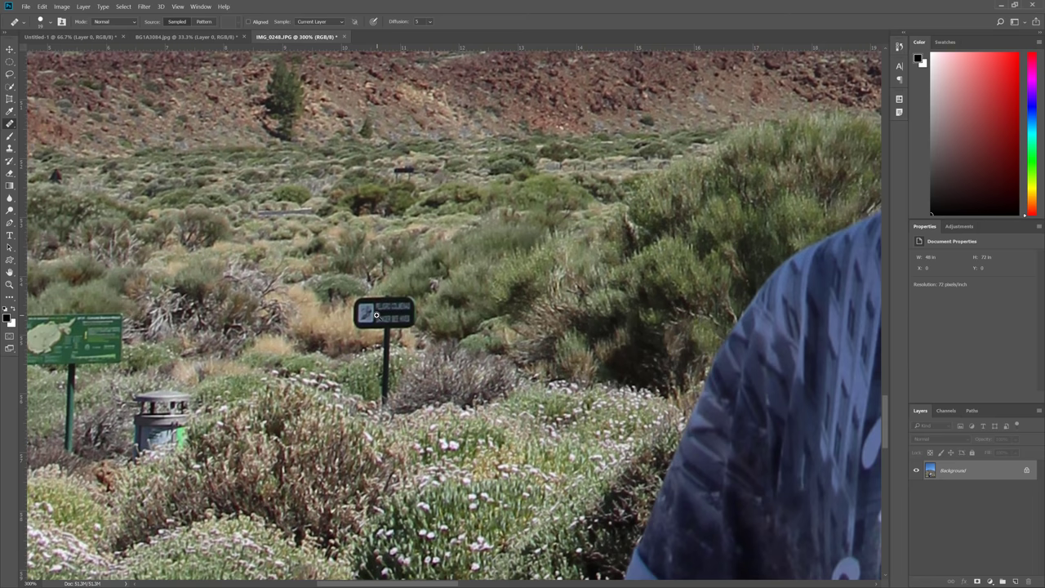
# - Return to the Spot Healing Brush, paint over the black warning sign and its post in one stroke, and undo it
pyautogui.scroll(3, 376, 314)
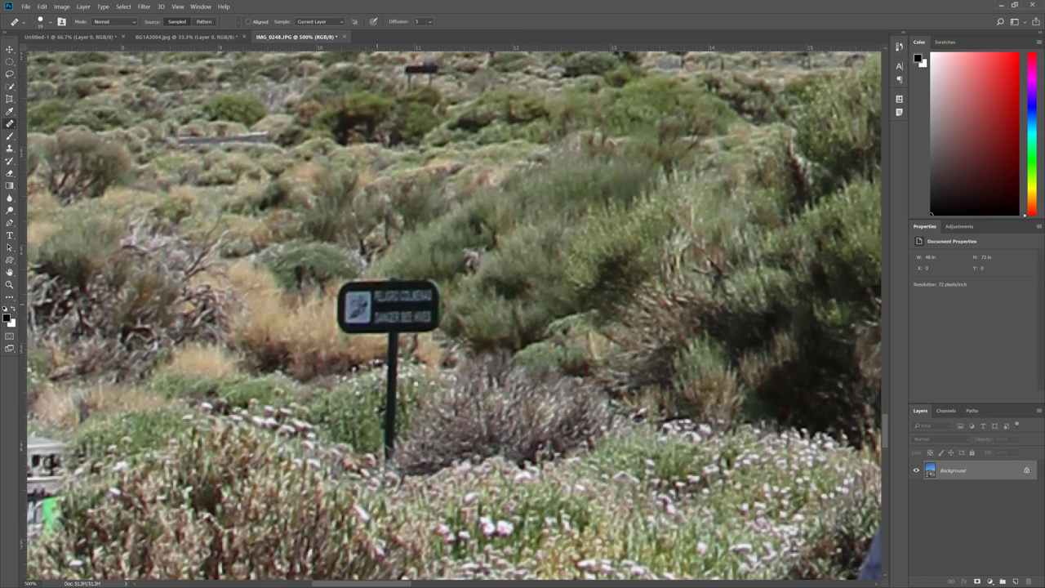
pyautogui.rightClick(10, 123)
pyautogui.click(49, 124)
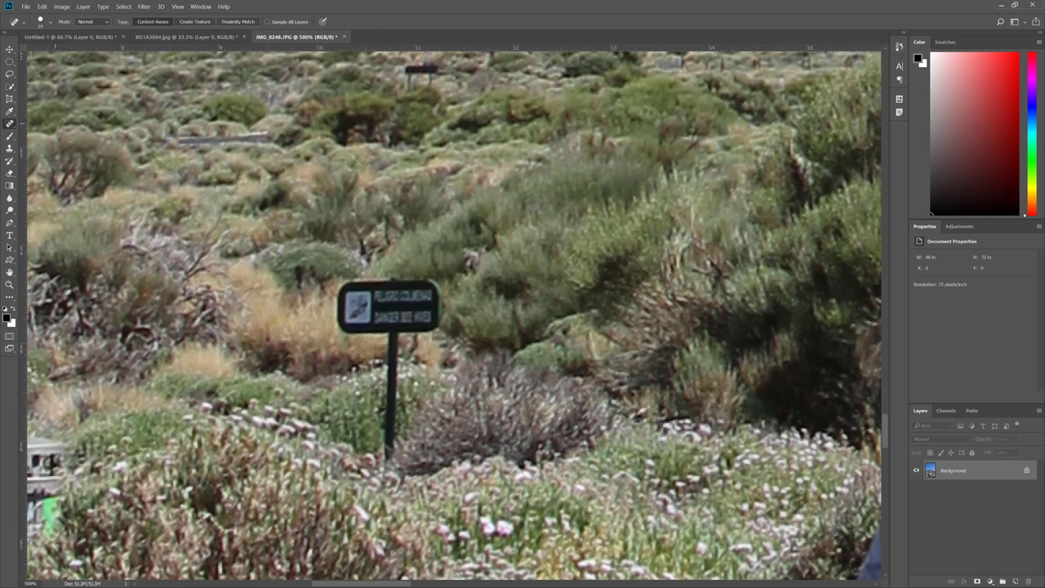
pyautogui.moveTo(378, 292)
pyautogui.mouseDown()
pyautogui.moveTo(333, 283)
pyautogui.moveTo(448, 280)
pyautogui.moveTo(346, 309)
pyautogui.moveTo(451, 319)
pyautogui.moveTo(347, 322)
pyautogui.moveTo(390, 334)
pyautogui.moveTo(390, 461)
pyautogui.mouseUp()
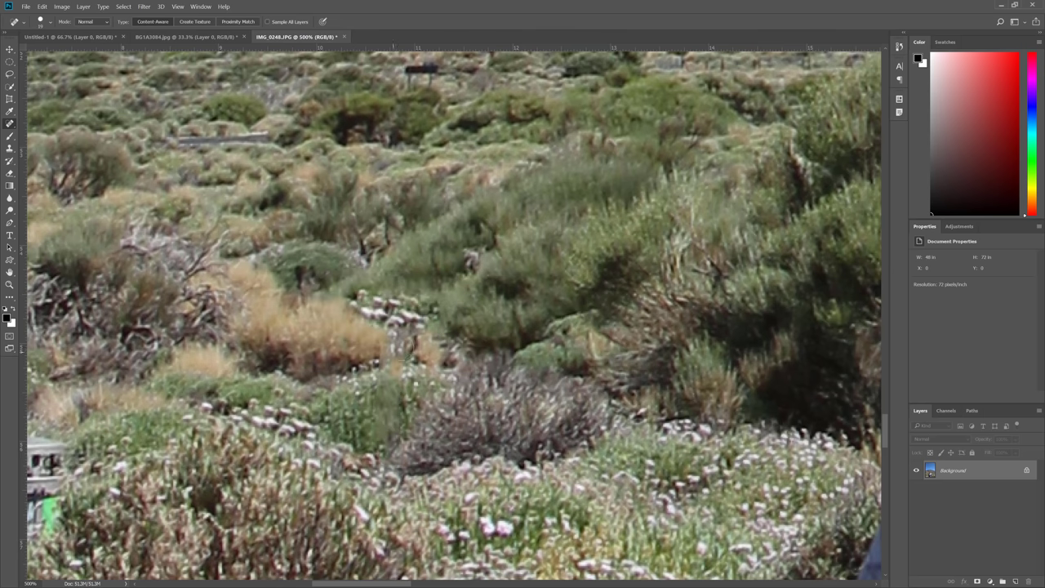
pyautogui.hotkey('ctrl', 'z')
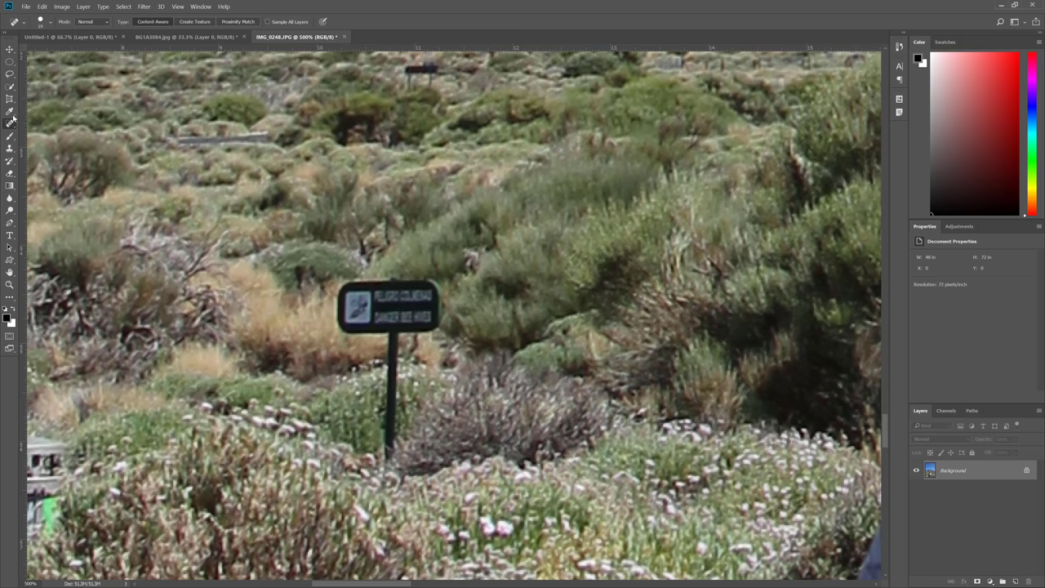
# - Remove the black warning sign and post with the Healing Brush, blending in sampled texture from nearby shrubs and dry grass
pyautogui.click(10, 124)
pyautogui.click(71, 133)
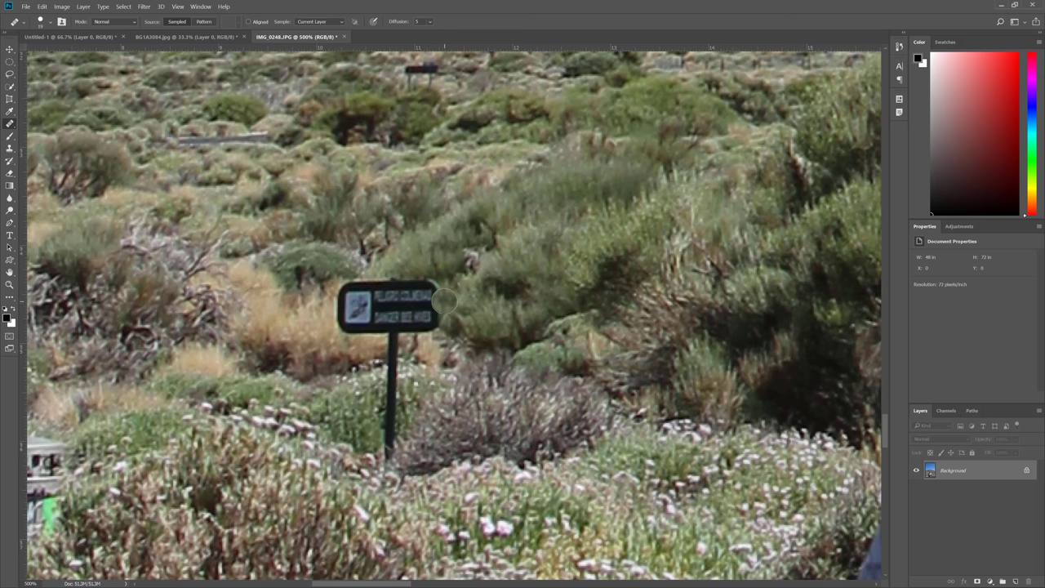
pyautogui.moveTo(428, 285)
pyautogui.mouseDown()
pyautogui.moveTo(448, 313)
pyautogui.moveTo(376, 274)
pyautogui.moveTo(449, 322)
pyautogui.moveTo(392, 286)
pyautogui.moveTo(431, 292)
pyautogui.mouseUp()
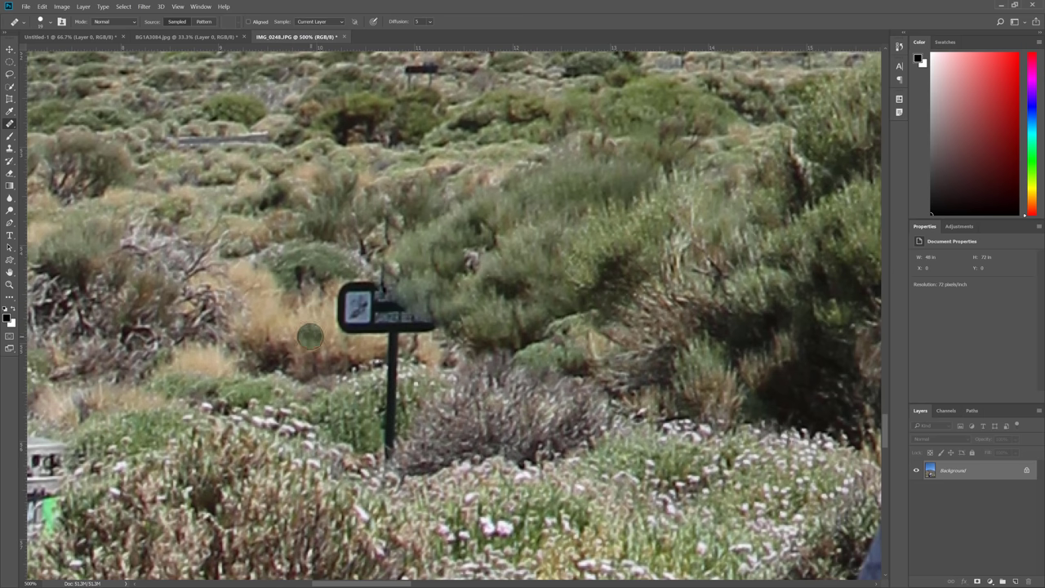
pyautogui.keyDown('alt'); pyautogui.click(303, 326); pyautogui.keyUp('alt')
pyautogui.moveTo(347, 329)
pyautogui.mouseDown()
pyautogui.moveTo(407, 332)
pyautogui.moveTo(382, 319)
pyautogui.moveTo(370, 293)
pyautogui.moveTo(392, 316)
pyautogui.moveTo(419, 323)
pyautogui.moveTo(391, 313)
pyautogui.mouseUp()
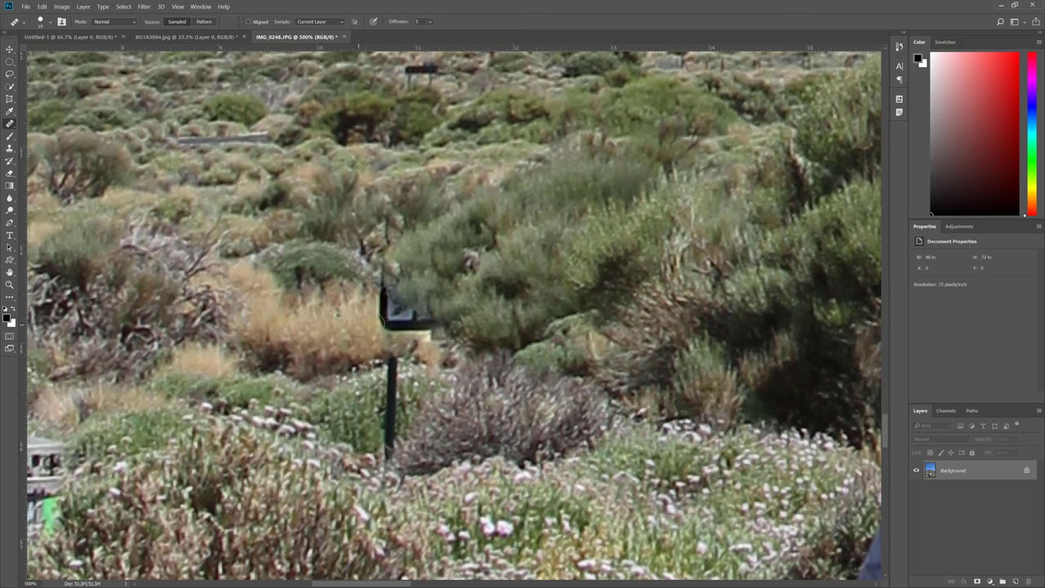
pyautogui.moveTo(387, 331)
pyautogui.mouseDown()
pyautogui.moveTo(384, 309)
pyautogui.moveTo(417, 331)
pyautogui.moveTo(377, 287)
pyautogui.moveTo(431, 327)
pyautogui.moveTo(422, 317)
pyautogui.mouseUp()
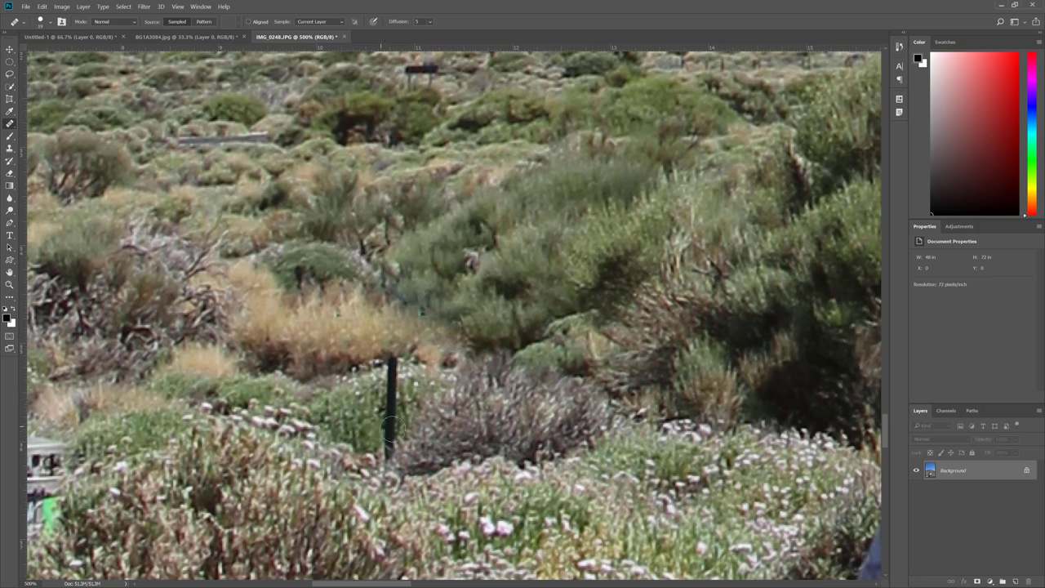
pyautogui.moveTo(393, 424)
pyautogui.mouseDown()
pyautogui.moveTo(388, 361)
pyautogui.moveTo(397, 446)
pyautogui.moveTo(386, 444)
pyautogui.mouseUp()
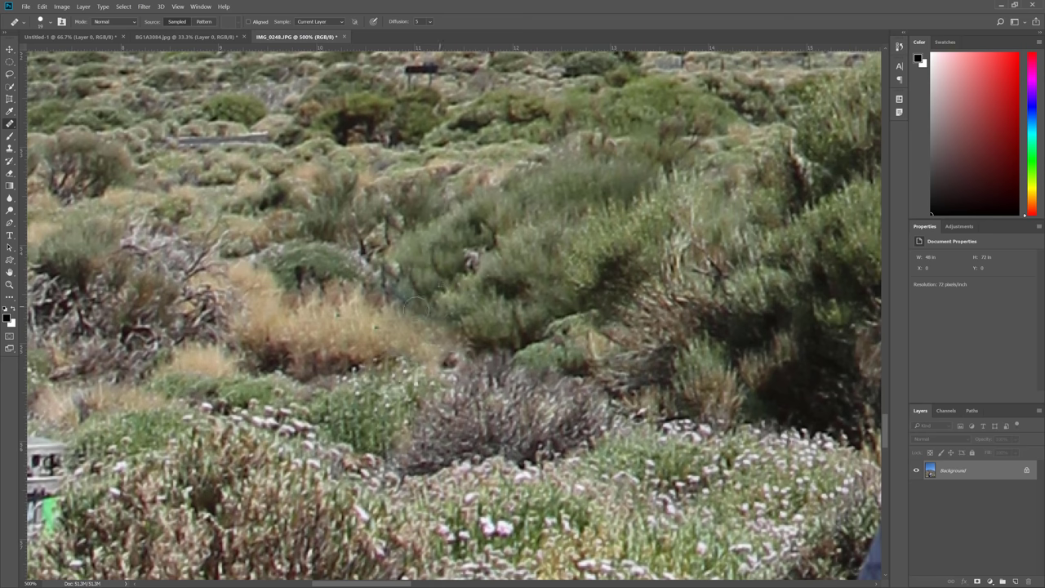
# - Compare the area before and after healing by undoing and redoing the Healing Brush strokes on the warning sign
pyautogui.hotkey('ctrl', '-')
pyautogui.hotkey('ctrl', '-')
pyautogui.hotkey('ctrl', '-')
pyautogui.hotkey('ctrl', '-')
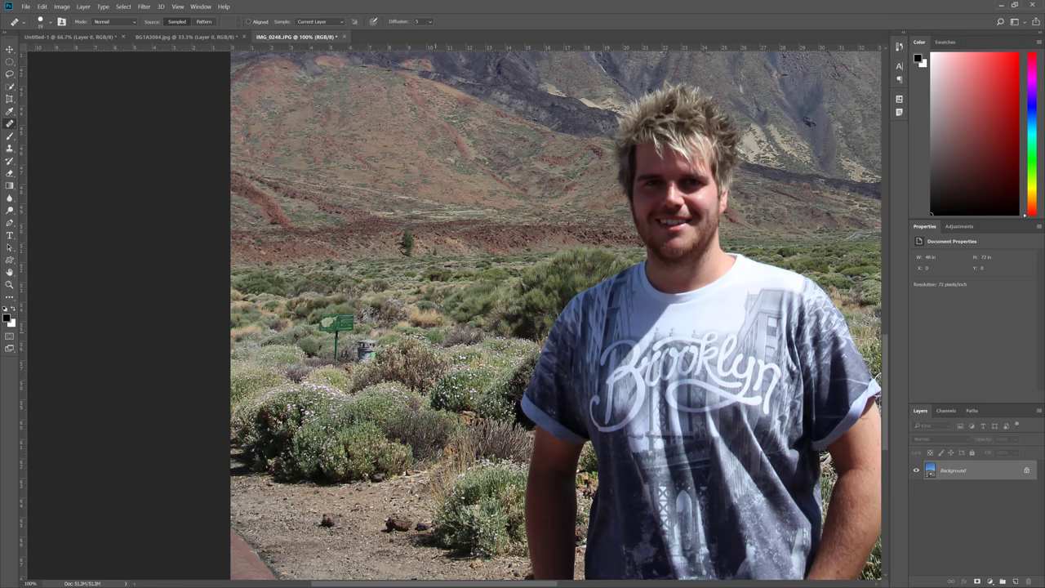
pyautogui.scroll(3, 443, 331)
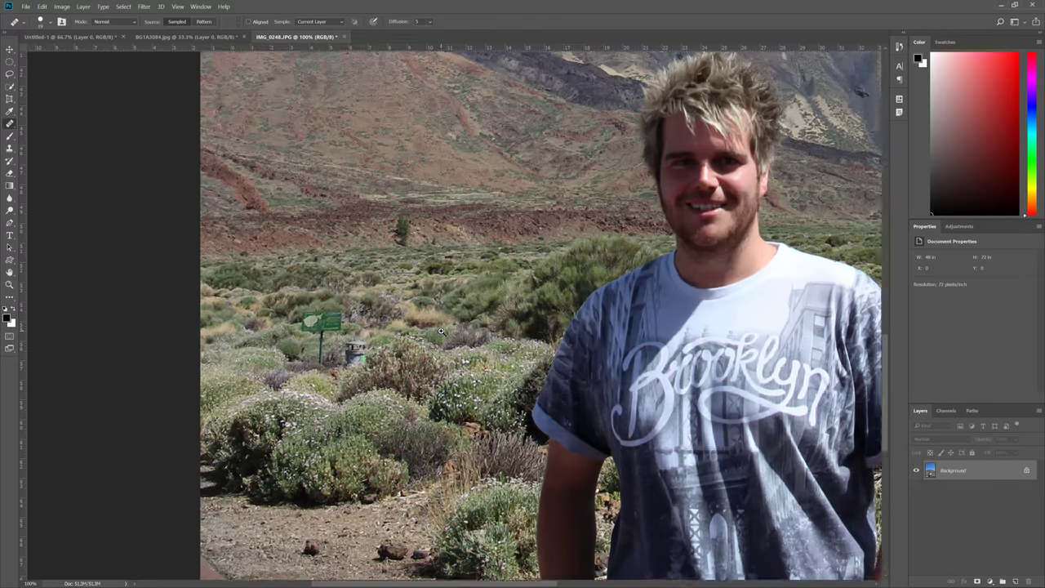
pyautogui.scroll(1, 419, 329)
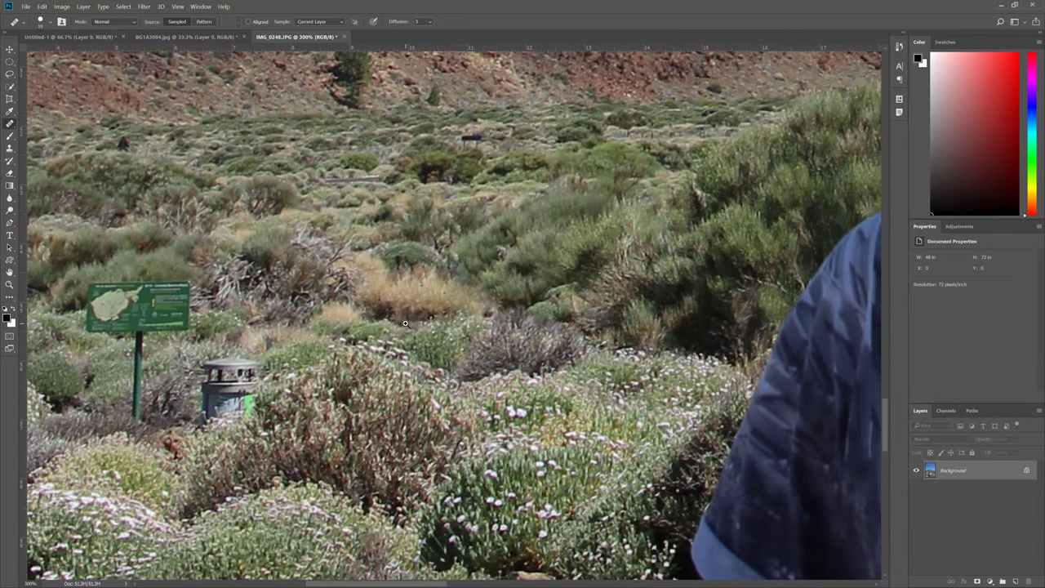
pyautogui.scroll(1, 405, 323)
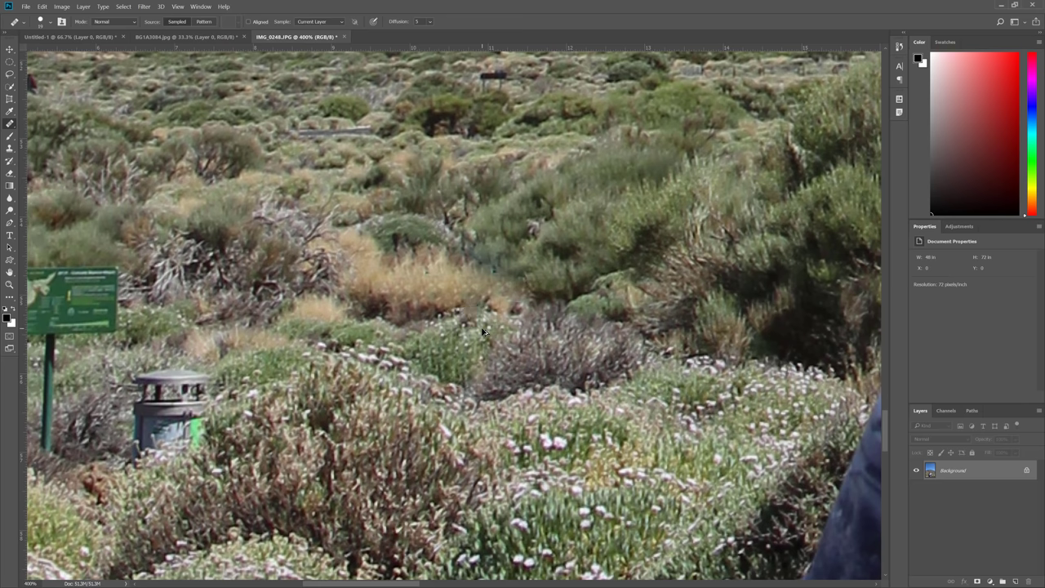
pyautogui.hotkey('ctrl', 'z')
pyautogui.hotkey('ctrl', 'z')
pyautogui.hotkey('ctrl', 'z')
pyautogui.hotkey('ctrl', 'alt', 'z')
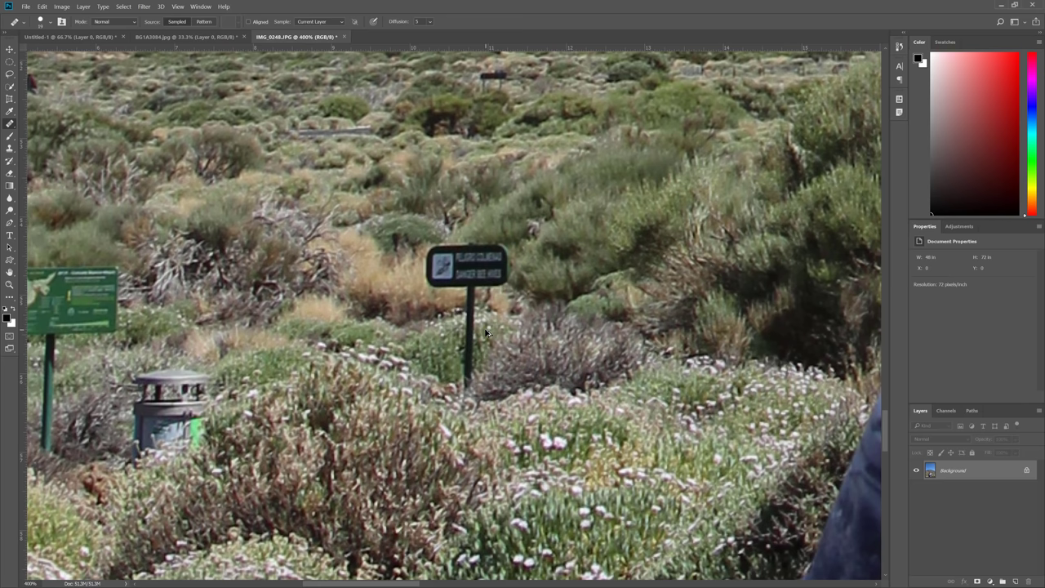
pyautogui.hotkey('ctrl', 'shift', 'z')
pyautogui.hotkey('ctrl', 'shift', 'z')
pyautogui.hotkey('ctrl', 'shift', 'z')
pyautogui.hotkey('ctrl', 'shift', 'z')
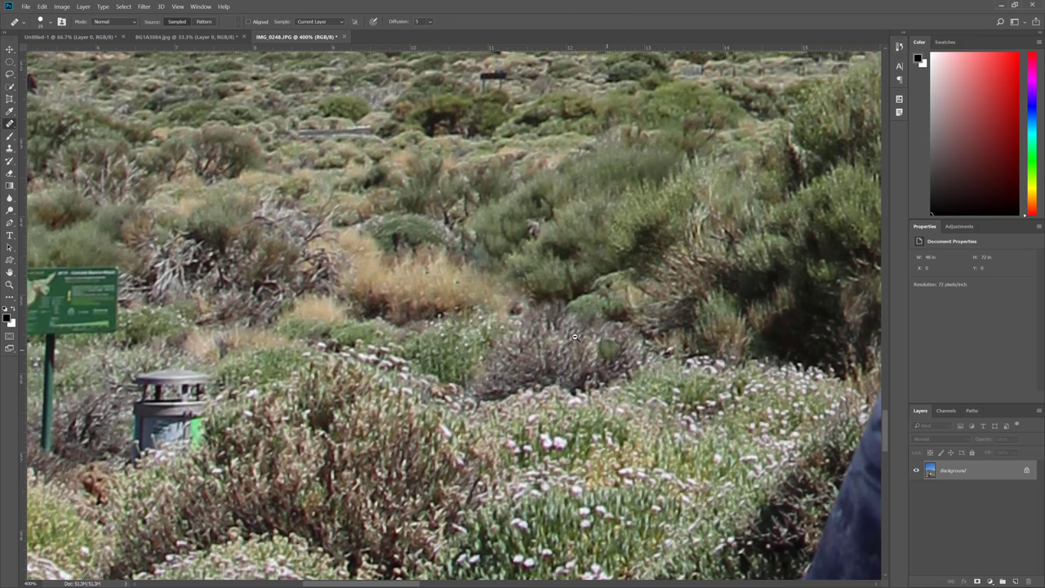
# - Inspect the healed patch of dry grass and undo all Healing Brush strokes on the black warning sign
pyautogui.scroll(-2, 575, 337)
pyautogui.scroll(3, 498, 308)
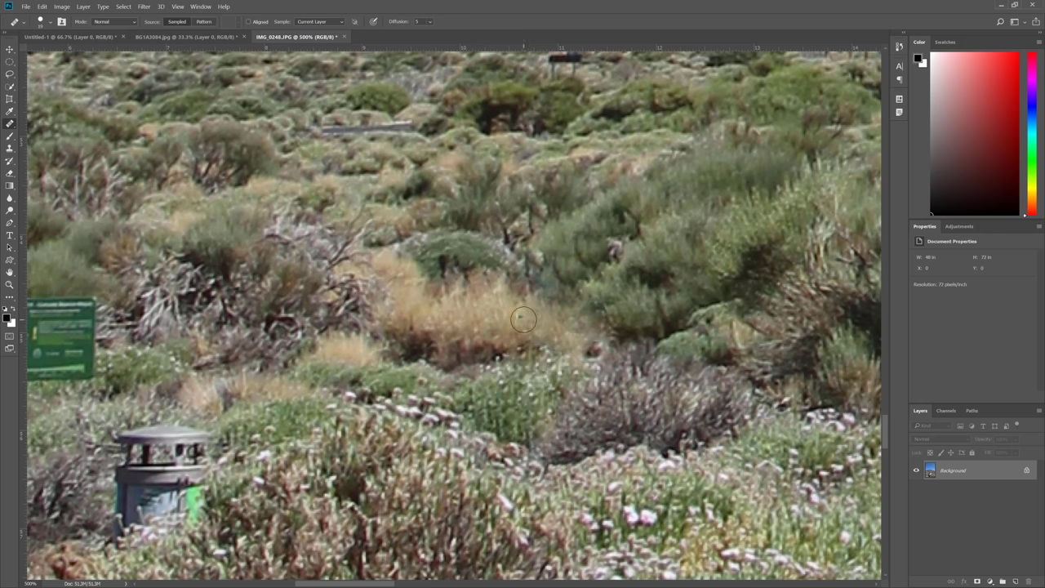
pyautogui.scroll(-5, 493, 322)
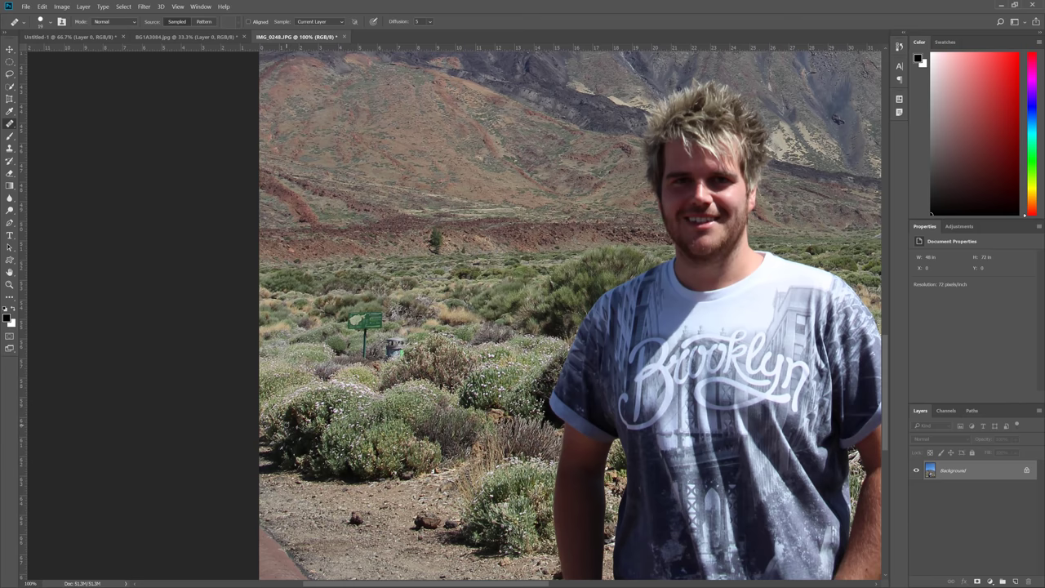
pyautogui.hotkey('ctrl', 'alt', 'z')
pyautogui.hotkey('ctrl', 'alt', 'z')
pyautogui.hotkey('ctrl', 'alt', 'z')
pyautogui.hotkey('ctrl', 'z')
pyautogui.hotkey('ctrl', 'z')
pyautogui.hotkey('ctrl', 'z')
pyautogui.hotkey('ctrl', 'z')
pyautogui.hotkey('ctrl', 'z')
pyautogui.hotkey('ctrl', 'z')
pyautogui.hotkey('ctrl', 'z')
# - Switch from the Healing Brush to the Patch tool for the area around the signs and bin
pyautogui.rightClick(9, 123)
pyautogui.click(80, 142)
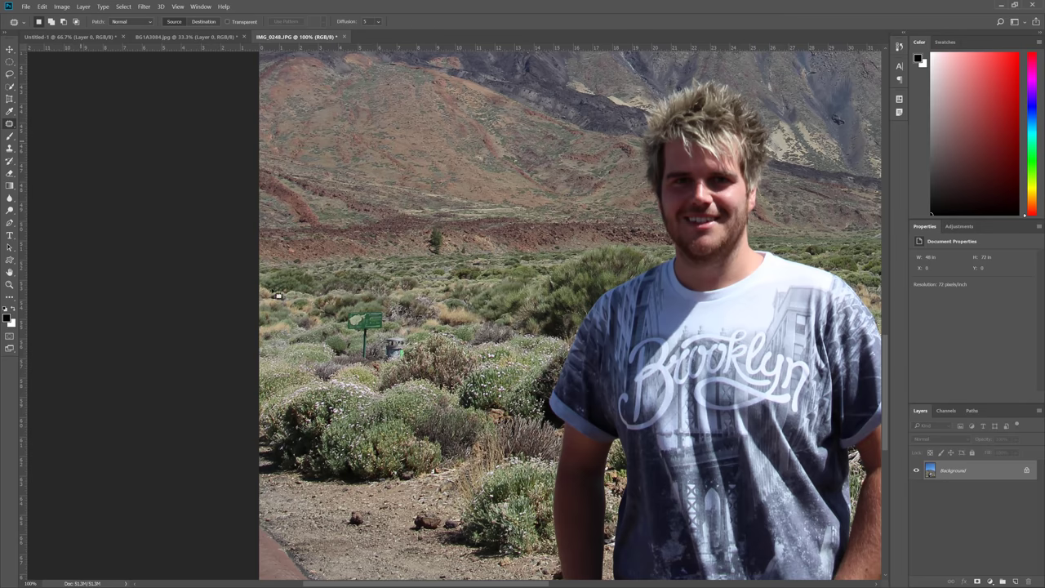
pyautogui.scroll(3, 380, 353)
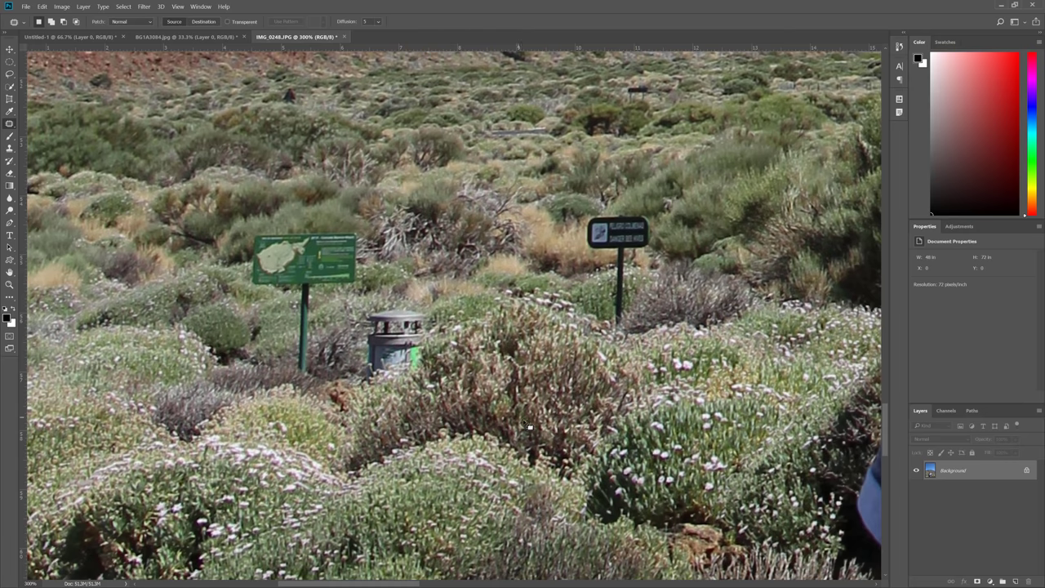
# - Try patching an outlined spot in the brown shrub with the litter bin's pixels, undo the patch and deselect
pyautogui.moveTo(541, 438)
pyautogui.mouseDown()
pyautogui.moveTo(490, 389)
pyautogui.moveTo(519, 349)
pyautogui.moveTo(584, 342)
pyautogui.moveTo(627, 383)
pyautogui.moveTo(610, 416)
pyautogui.moveTo(573, 430)
pyautogui.moveTo(541, 403)
pyautogui.moveTo(546, 367)
pyautogui.moveTo(569, 377)
pyautogui.moveTo(413, 336)
pyautogui.mouseUp()
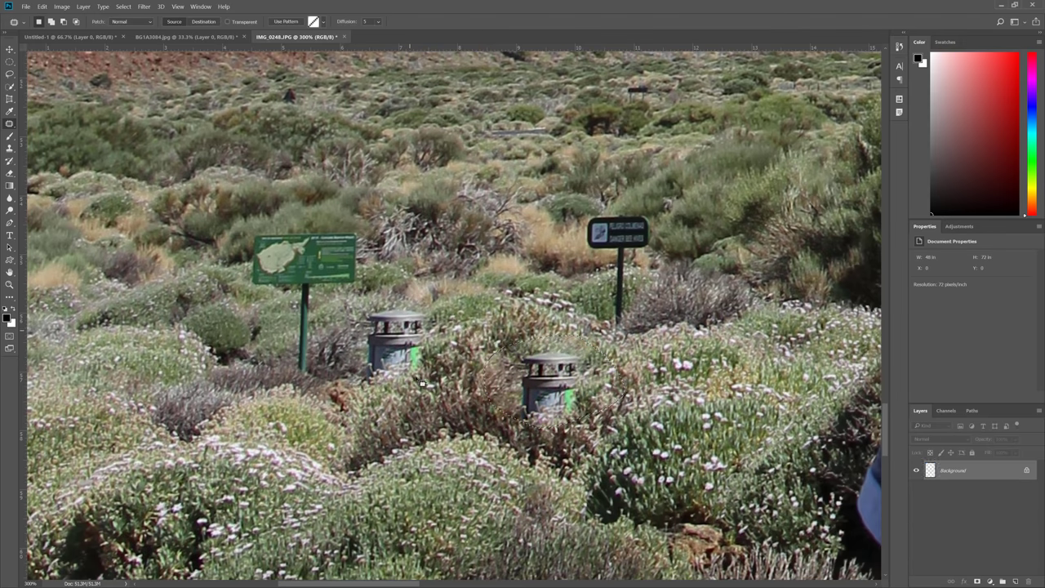
pyautogui.hotkey('ctrl', 'z')
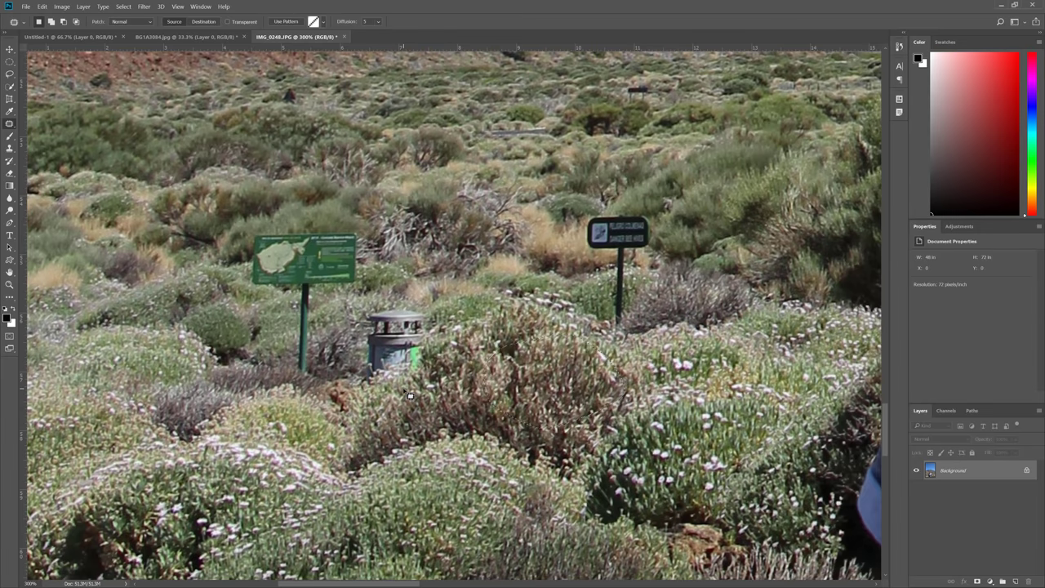
pyautogui.hotkey('ctrl', 'd')
# - Try patching the litter bin with pixels from the surrounding shrubs, undo the patch and deselect
pyautogui.moveTo(366, 385)
pyautogui.mouseDown()
pyautogui.moveTo(356, 341)
pyautogui.moveTo(383, 305)
pyautogui.moveTo(440, 323)
pyautogui.moveTo(406, 363)
pyautogui.moveTo(564, 369)
pyautogui.moveTo(515, 347)
pyautogui.moveTo(563, 374)
pyautogui.moveTo(553, 361)
pyautogui.moveTo(547, 380)
pyautogui.moveTo(490, 383)
pyautogui.mouseUp()
pyautogui.hotkey('ctrl', 'd')
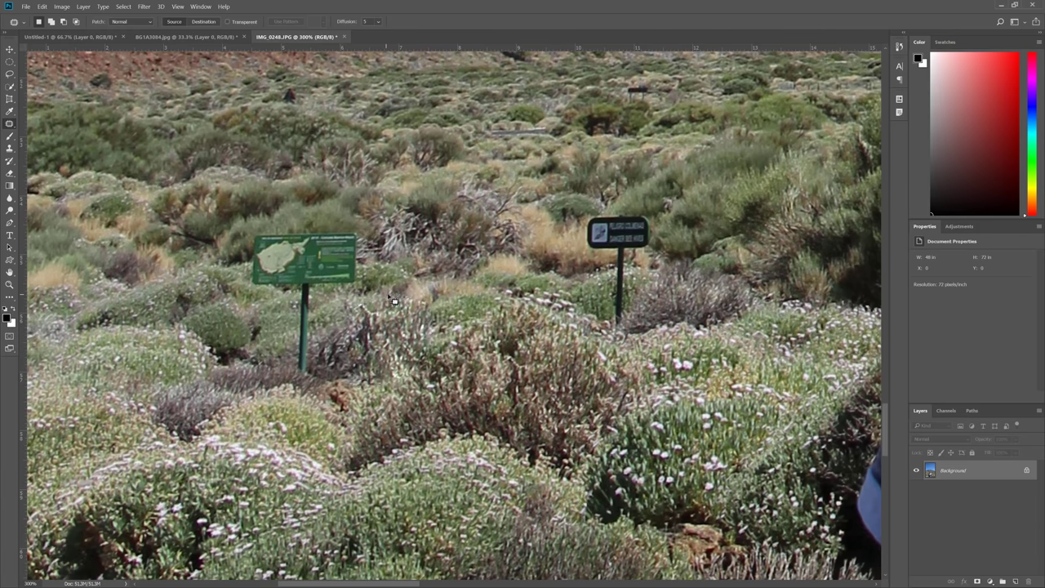
pyautogui.moveTo(388, 392); pyautogui.dragTo(383, 387)
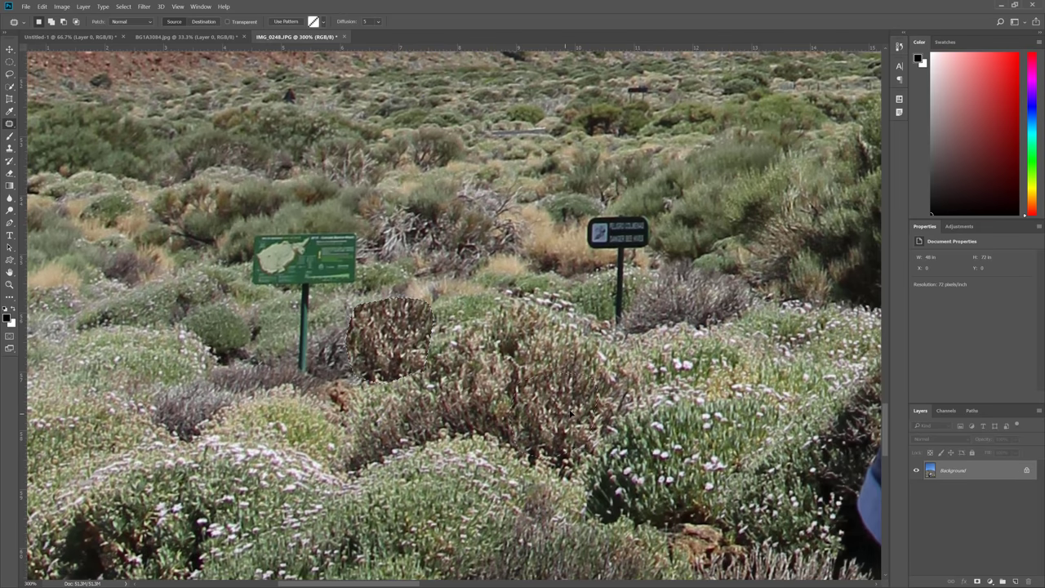
pyautogui.moveTo(570, 413); pyautogui.dragTo(568, 411)
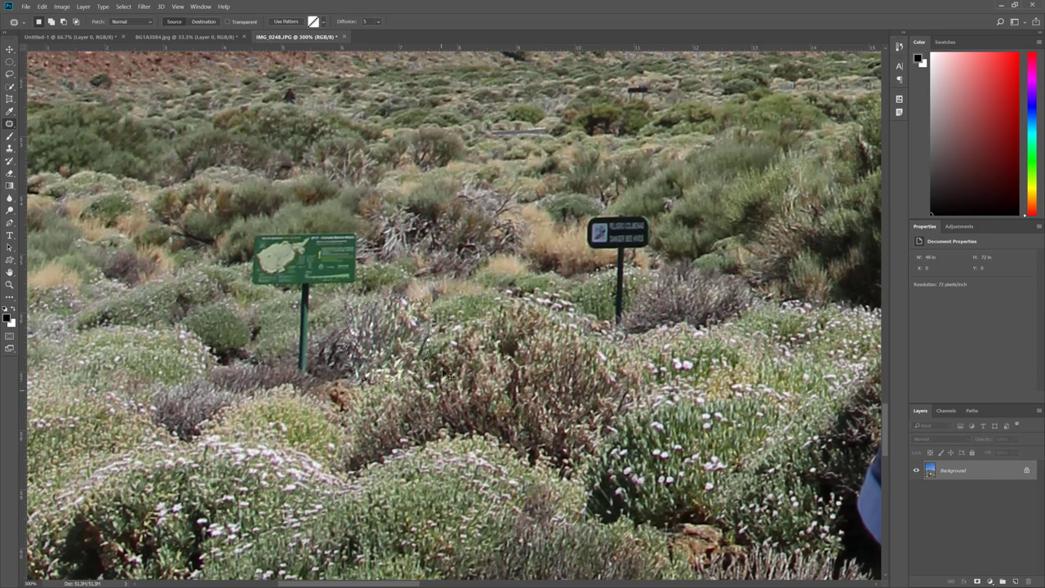
pyautogui.hotkey('ctrl', 'z')
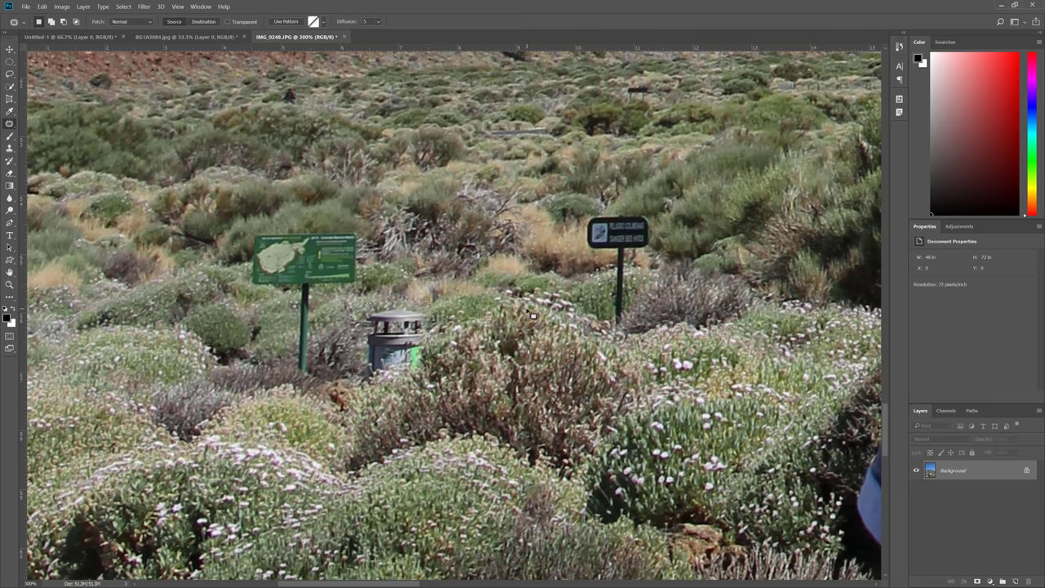
pyautogui.hotkey('ctrl', 'd')
# - Patch over the small reddish outcrop at the foot of the dark mountain slope with nearby dark rock, and deselect
pyautogui.scroll(-1, 484, 299)
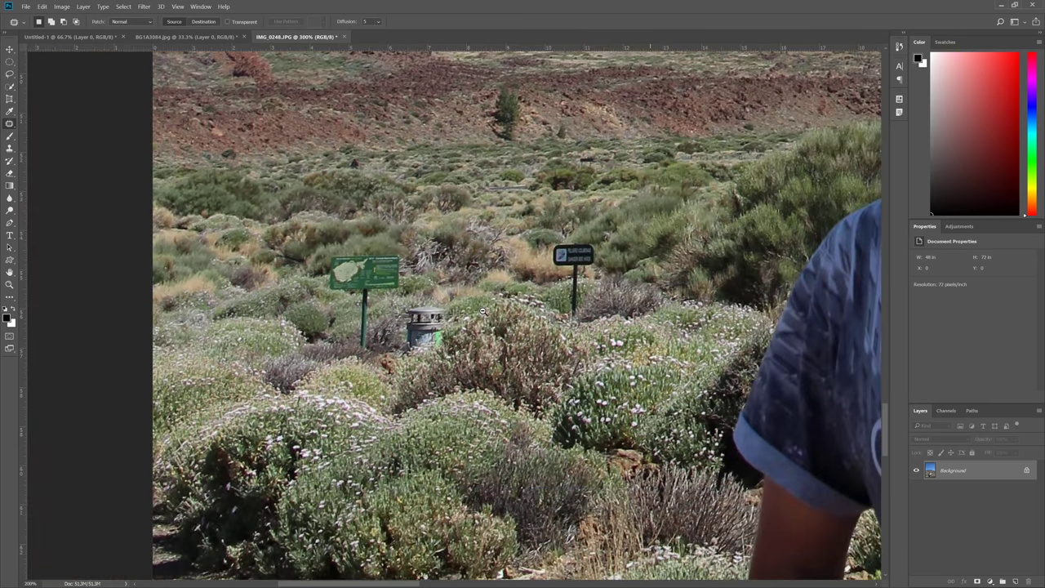
pyautogui.moveTo(483, 275); pyautogui.dragTo(352, 561)
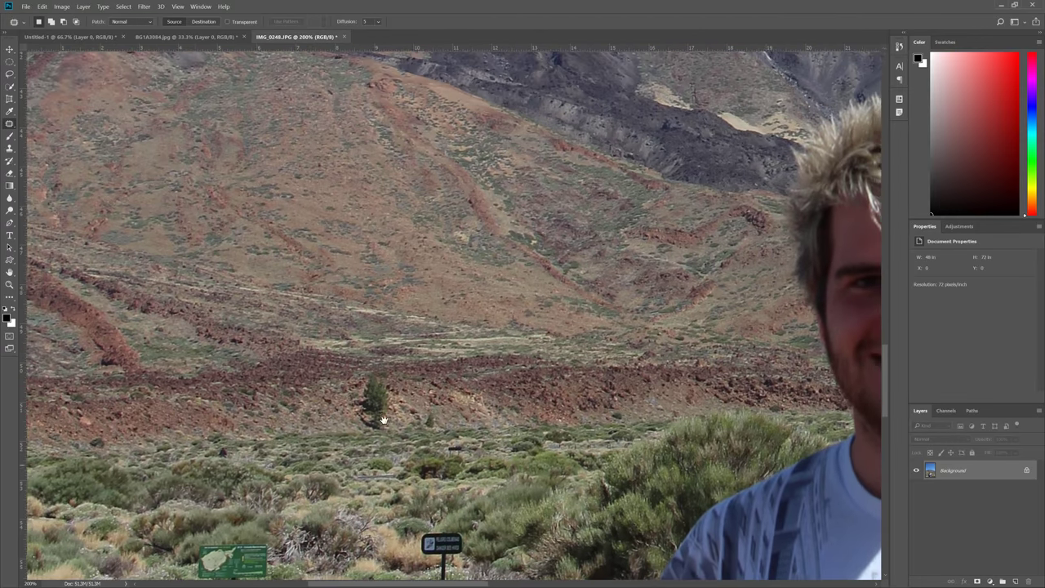
pyautogui.moveTo(391, 298); pyautogui.dragTo(497, 542)
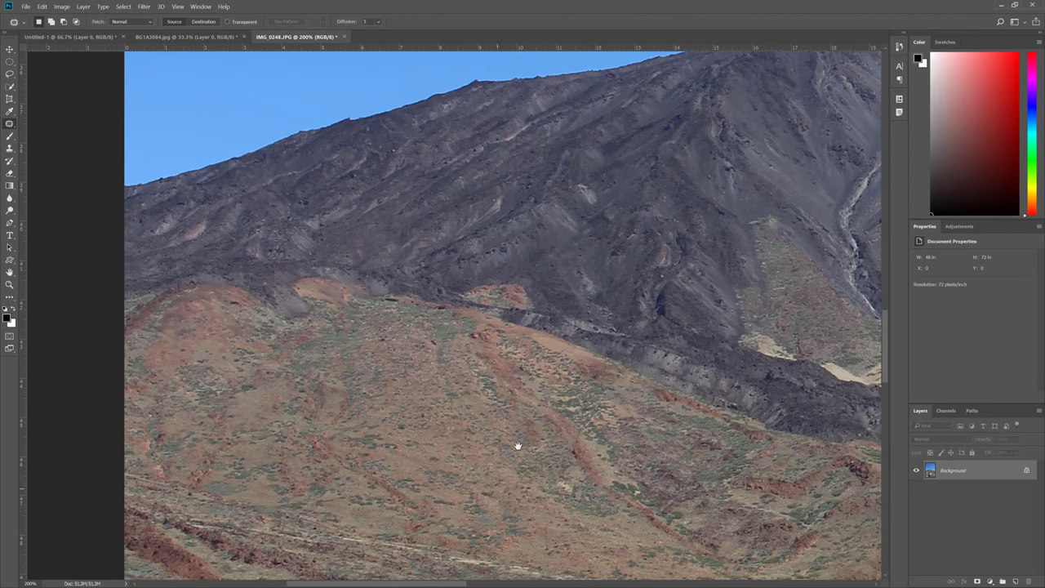
pyautogui.scroll(2, 518, 298)
pyautogui.scroll(1, 472, 281)
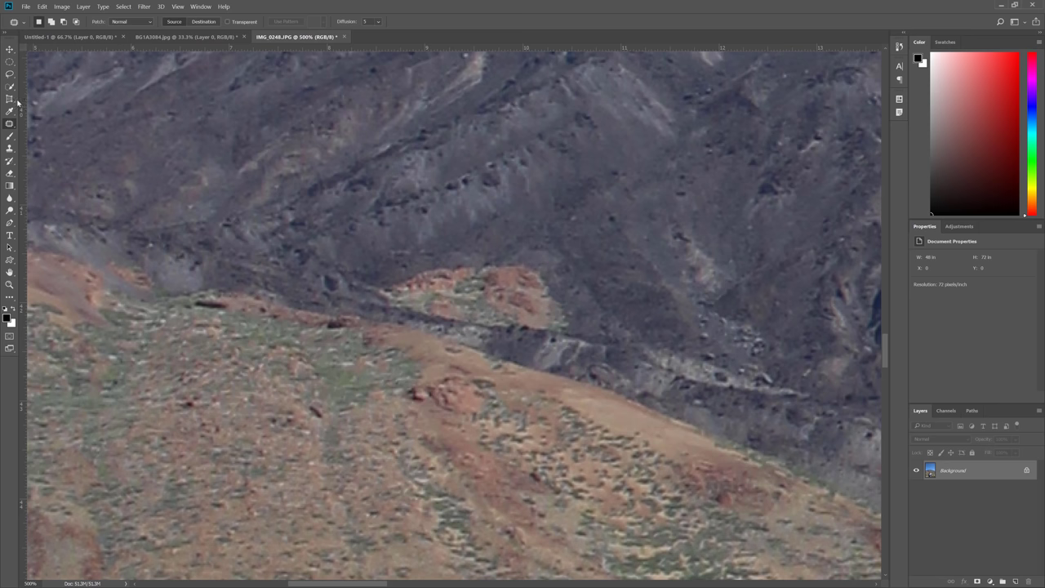
pyautogui.moveTo(354, 294)
pyautogui.mouseDown()
pyautogui.moveTo(405, 322)
pyautogui.moveTo(479, 340)
pyautogui.moveTo(591, 351)
pyautogui.moveTo(570, 276)
pyautogui.moveTo(528, 252)
pyautogui.moveTo(418, 254)
pyautogui.moveTo(378, 292)
pyautogui.mouseUp()
pyautogui.moveTo(529, 240); pyautogui.dragTo(451, 298)
pyautogui.hotkey('ctrl', '-')
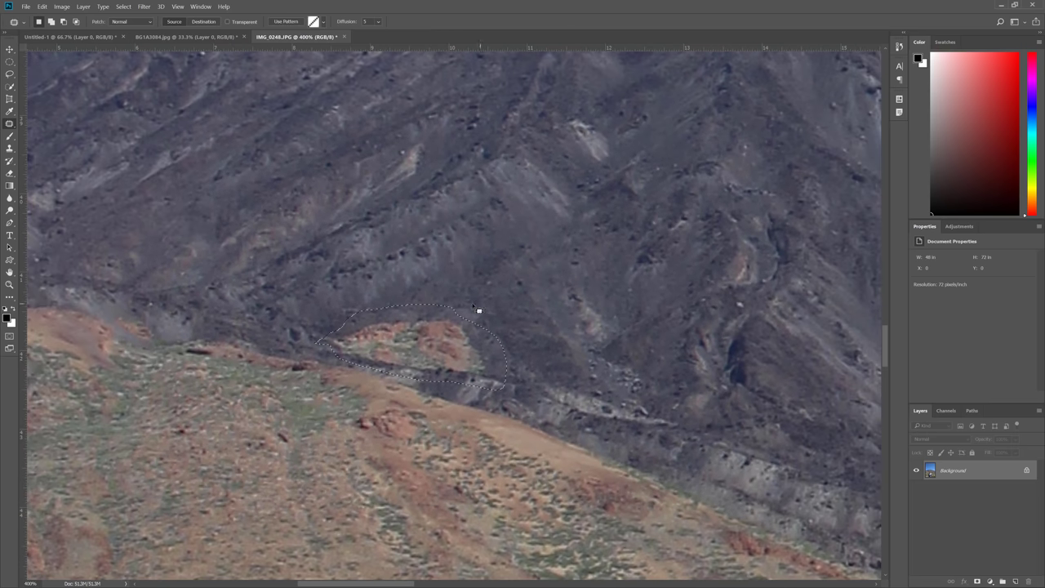
pyautogui.moveTo(432, 340); pyautogui.dragTo(463, 287)
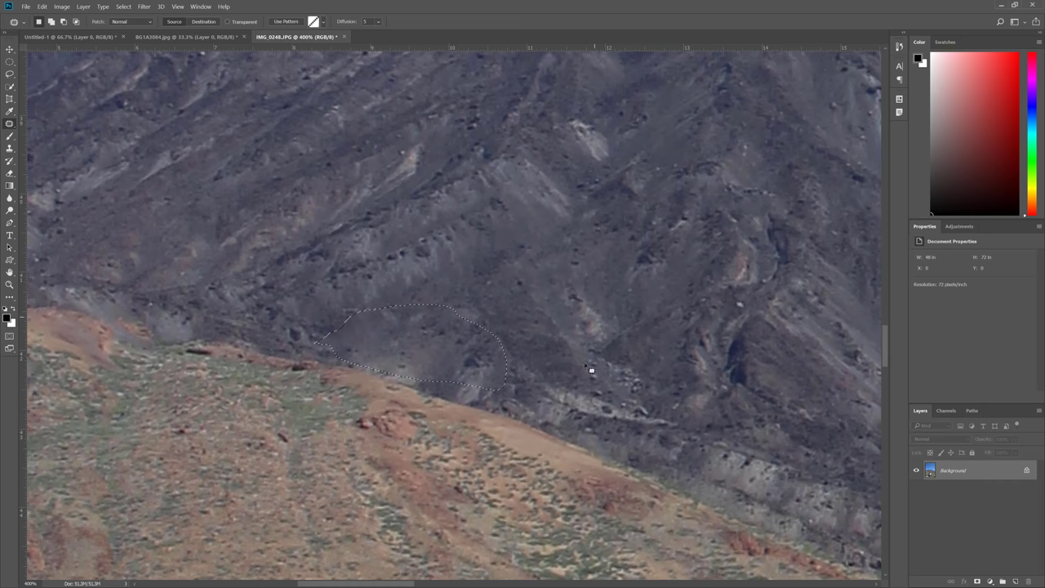
pyautogui.hotkey('ctrl', 'd')
# - Compare the mountain slope at 100% with and without the patched outcrop by undoing and redoing the patch
pyautogui.hotkey('ctrl', '-')
pyautogui.hotkey('ctrl', '1')
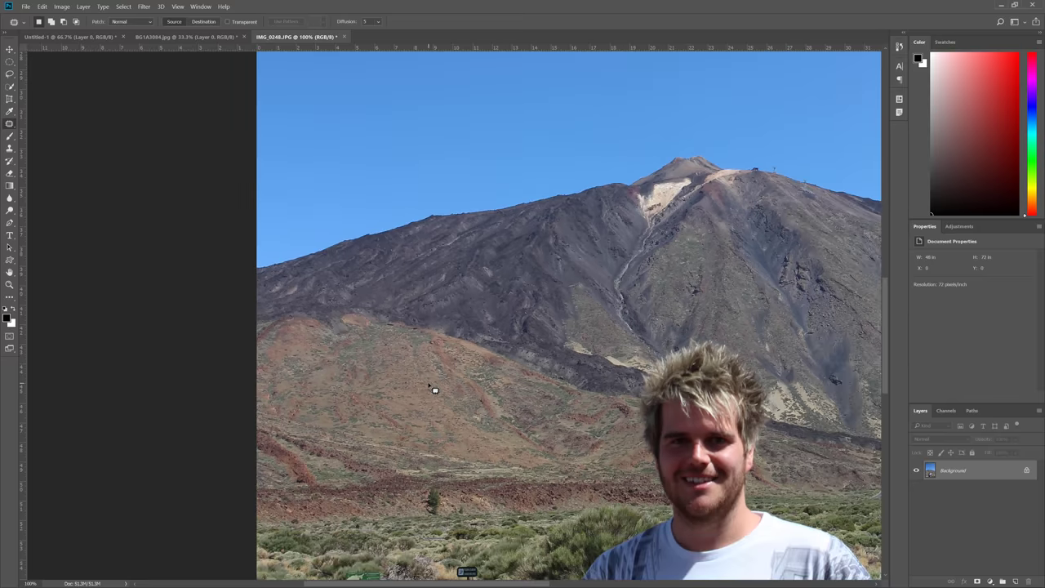
pyautogui.hotkey('ctrl', 'shift', 'd')
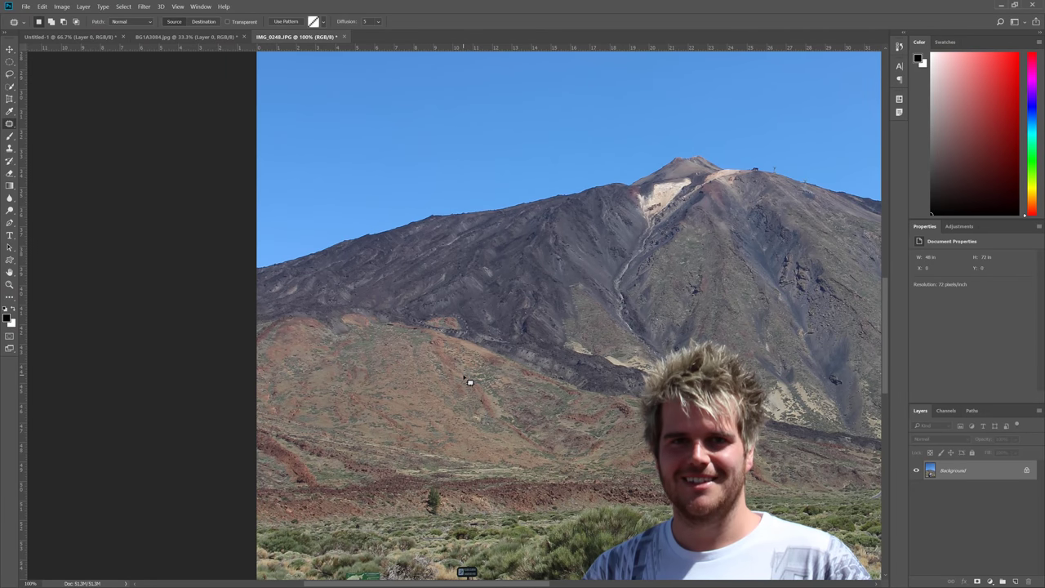
pyautogui.hotkey('ctrl', 'd')
pyautogui.hotkey('ctrl', 'alt', 'z')
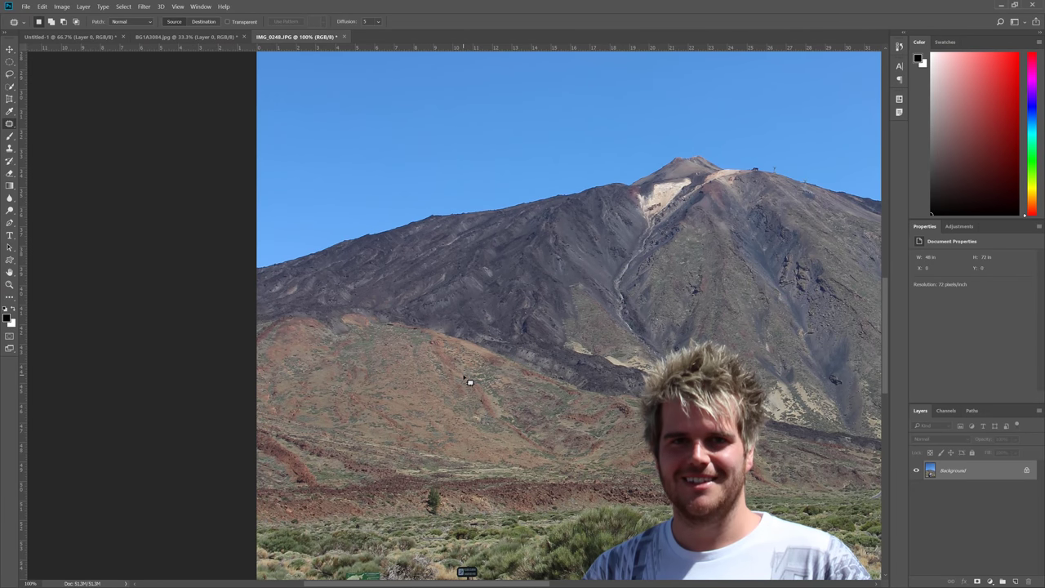
pyautogui.hotkey('ctrl', 'z')
pyautogui.hotkey('ctrl', 'z')
pyautogui.hotkey('ctrl', 'z')
# - Try removing the litter bin with the Content-Aware Spot Healing Brush and undo the stroke
pyautogui.moveTo(447, 430); pyautogui.dragTo(387, 135)
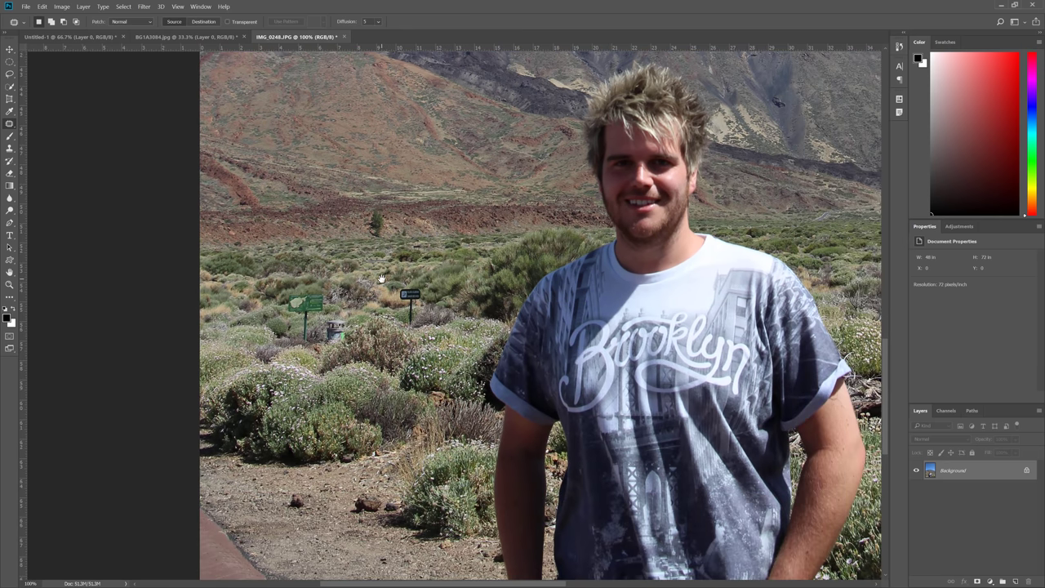
pyautogui.moveTo(381, 279); pyautogui.dragTo(390, 248)
pyautogui.scroll(3, 317, 298)
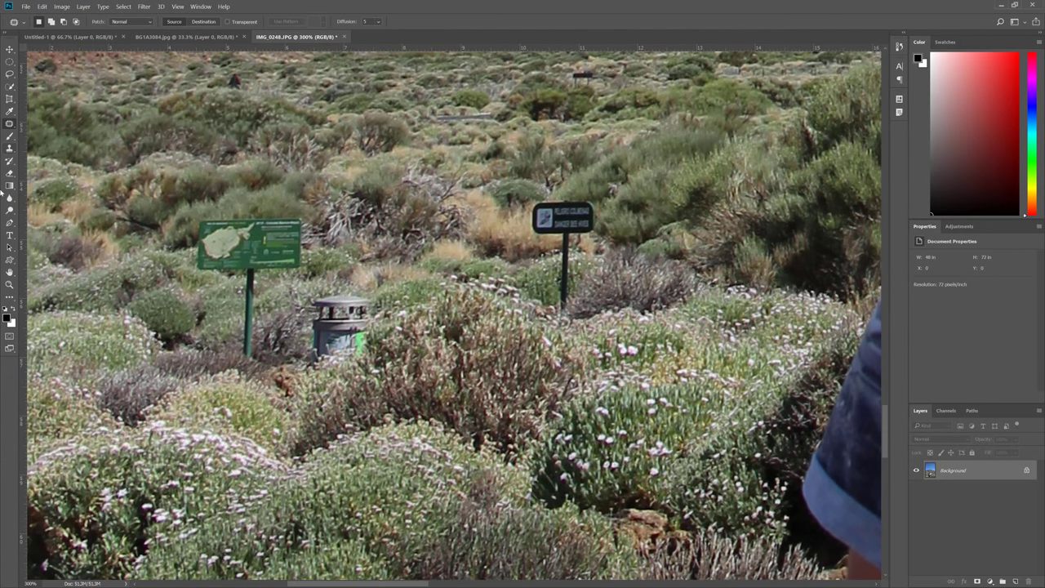
pyautogui.rightClick(10, 123)
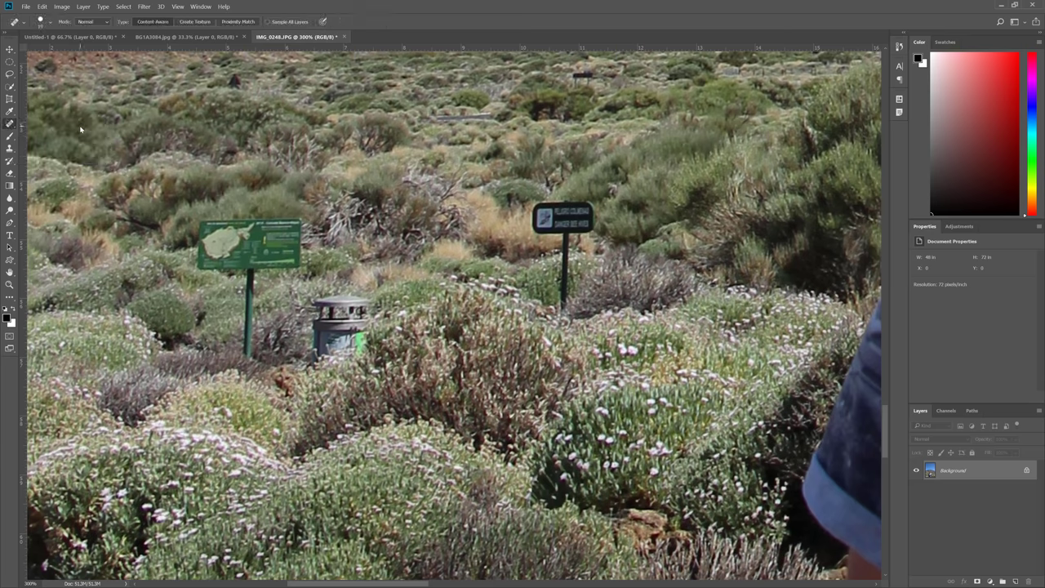
pyautogui.click(58, 124)
pyautogui.scroll(1, 349, 316)
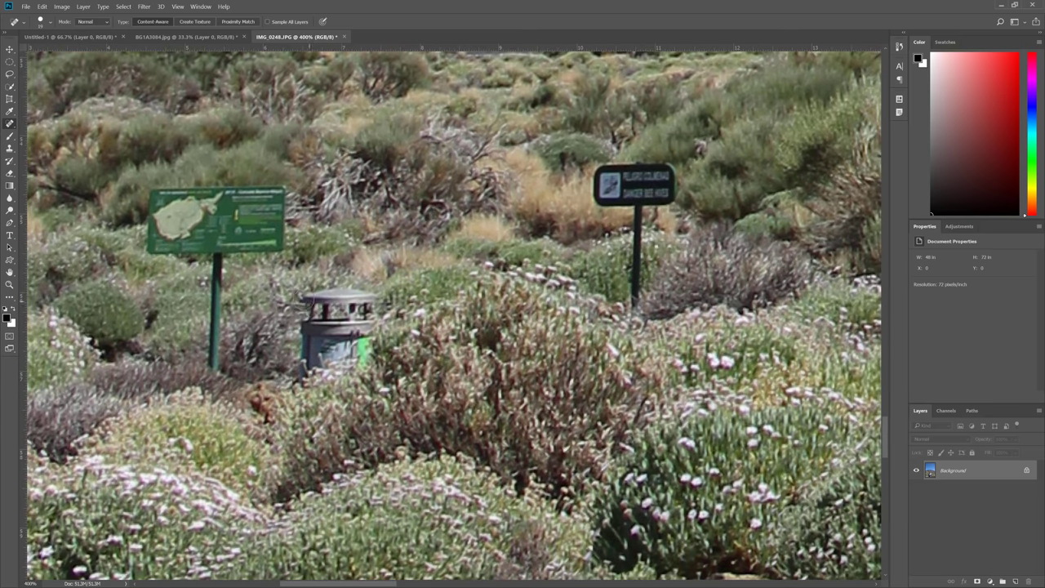
pyautogui.moveTo(299, 299)
pyautogui.mouseDown()
pyautogui.moveTo(378, 294)
pyautogui.moveTo(318, 297)
pyautogui.moveTo(314, 371)
pyautogui.moveTo(306, 320)
pyautogui.moveTo(305, 336)
pyautogui.moveTo(328, 347)
pyautogui.moveTo(329, 316)
pyautogui.moveTo(364, 325)
pyautogui.moveTo(353, 304)
pyautogui.moveTo(367, 328)
pyautogui.moveTo(364, 355)
pyautogui.moveTo(332, 353)
pyautogui.moveTo(349, 345)
pyautogui.moveTo(324, 369)
pyautogui.moveTo(355, 358)
pyautogui.moveTo(328, 328)
pyautogui.moveTo(343, 309)
pyautogui.mouseUp()
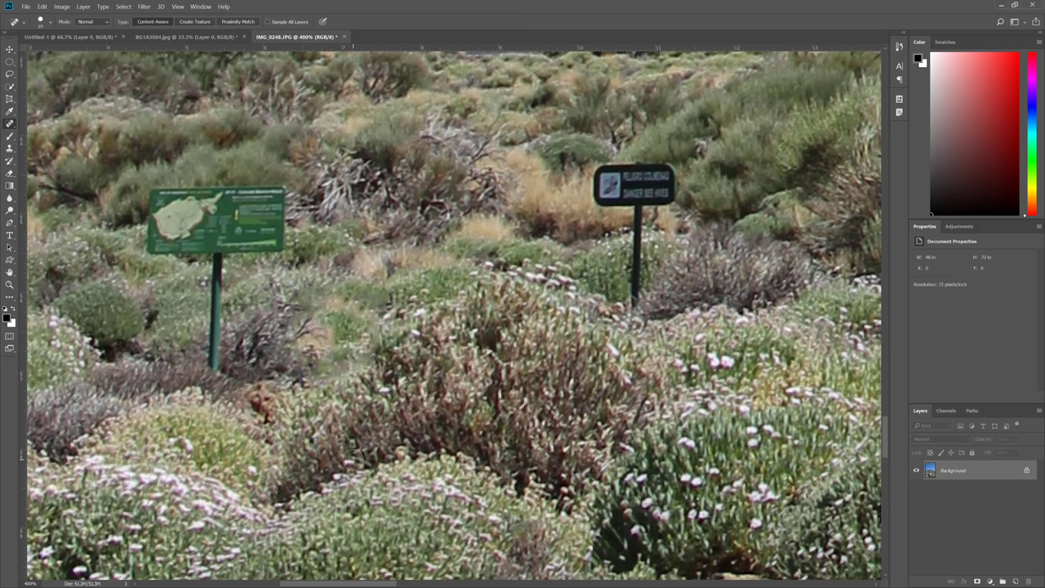
pyautogui.hotkey('ctrl', 'z')
# - Paint over the litter bin's lid with the Healing Brush, sampling the green vegetation beside it
pyautogui.rightClick(9, 122)
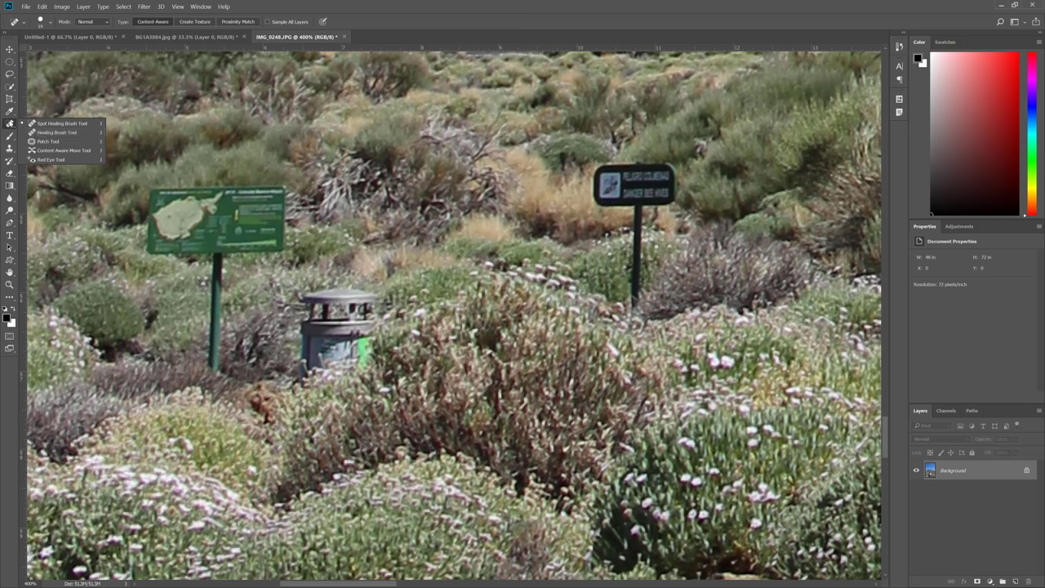
pyautogui.click(57, 132)
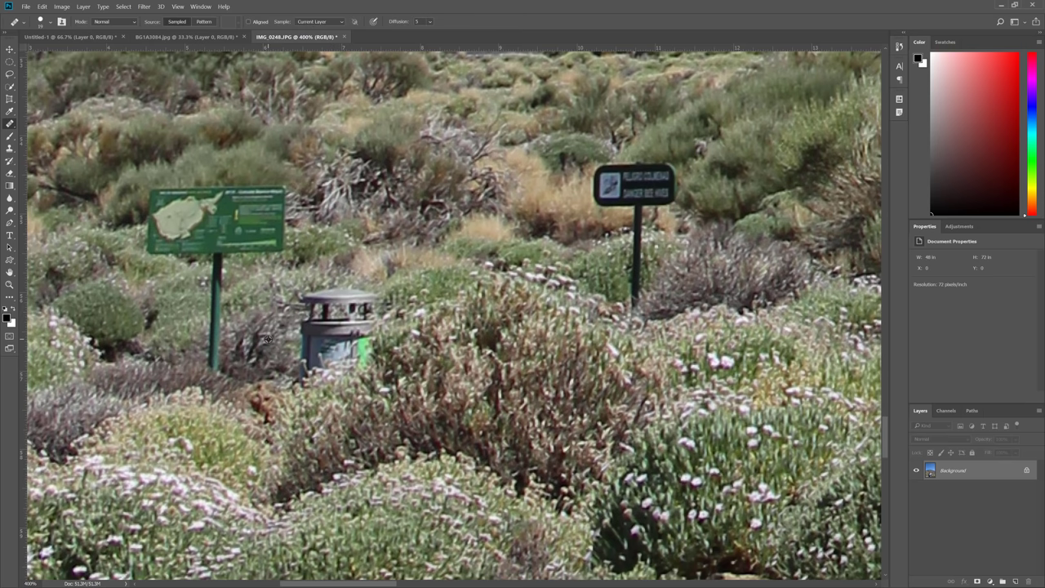
pyautogui.keyDown('alt'); pyautogui.click(399, 292); pyautogui.keyUp('alt')
pyautogui.moveTo(367, 299)
pyautogui.mouseDown()
pyautogui.moveTo(307, 292)
pyautogui.moveTo(356, 311)
pyautogui.moveTo(313, 302)
pyautogui.mouseUp()
pyautogui.moveTo(301, 374); pyautogui.dragTo(303, 388)
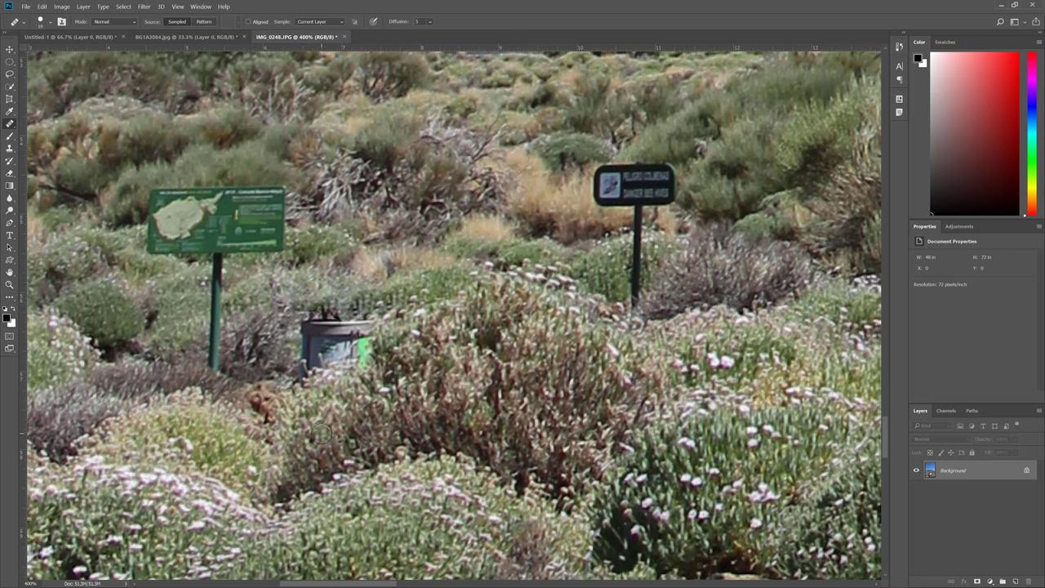
# - Paint over the rest of the litter bin with the Healing Brush, sampling several spots in the surrounding shrubs
pyautogui.keyDown('alt'); pyautogui.click(379, 396); pyautogui.keyUp('alt')
pyautogui.moveTo(361, 359)
pyautogui.mouseDown()
pyautogui.moveTo(366, 377)
pyautogui.moveTo(372, 330)
pyautogui.moveTo(301, 336)
pyautogui.moveTo(297, 360)
pyautogui.moveTo(338, 350)
pyautogui.moveTo(368, 360)
pyautogui.moveTo(330, 365)
pyautogui.moveTo(317, 342)
pyautogui.moveTo(383, 299)
pyautogui.moveTo(343, 345)
pyautogui.moveTo(379, 335)
pyautogui.mouseUp()
pyautogui.keyDown('alt'); pyautogui.click(251, 333); pyautogui.keyUp('alt')
pyautogui.keyDown('alt'); pyautogui.click(397, 372); pyautogui.keyUp('alt')
pyautogui.keyDown('alt'); pyautogui.click(392, 366); pyautogui.keyUp('alt')
pyautogui.click(361, 332)
pyautogui.keyDown('alt'); pyautogui.click(421, 323); pyautogui.keyUp('alt')
pyautogui.click(389, 322)
pyautogui.click(388, 311)
pyautogui.click(353, 316)
pyautogui.click(338, 313)
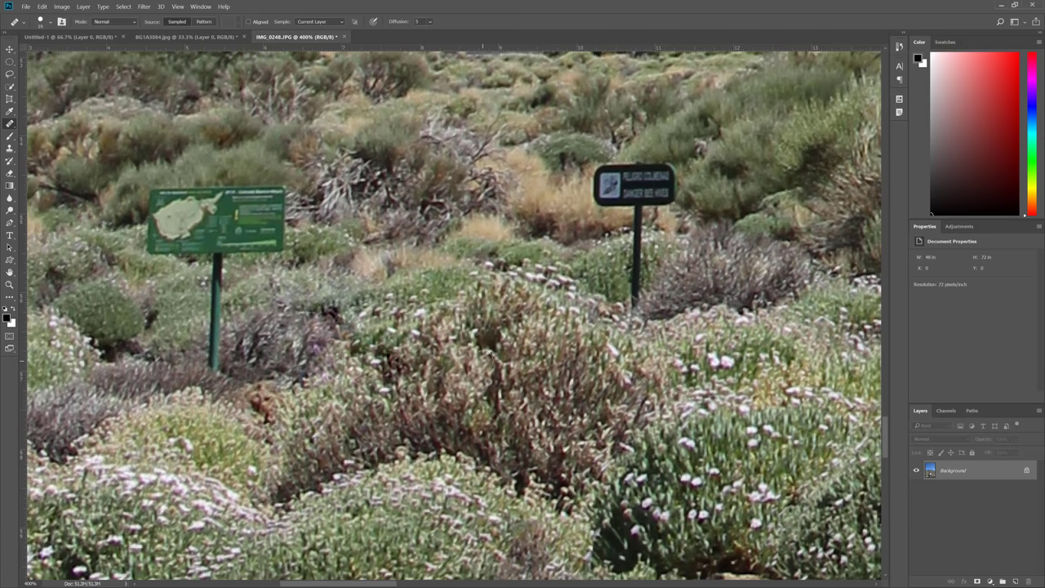
# - Compare the photo at 100% with and without the litter bin, and leave the Healing Brush strokes undone
pyautogui.hotkey('ctrl', '1')
pyautogui.hotkey('ctrl', 'alt', 'z')
pyautogui.hotkey('ctrl', 'alt', 'z')
pyautogui.hotkey('ctrl', 'alt', 'z')
pyautogui.hotkey('ctrl', 'alt', 'z')
pyautogui.hotkey('ctrl', 'alt', 'z')
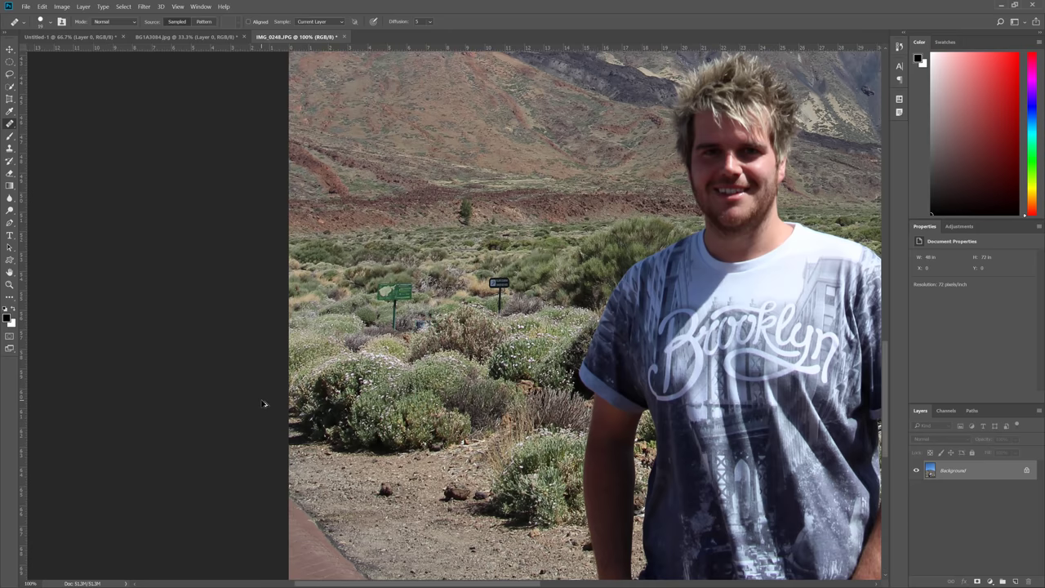
pyautogui.hotkey('ctrl', 'z')
pyautogui.hotkey('ctrl', 'shift', 'z')
pyautogui.hotkey('ctrl', 'z')
pyautogui.hotkey('ctrl', 'shift', 'z')
pyautogui.hotkey('ctrl', 'z')
# - Outline the litter bin freehand with the Content-Aware Move tool and relocate it to the right of the black warning sign
pyautogui.scroll(3, 448, 316)
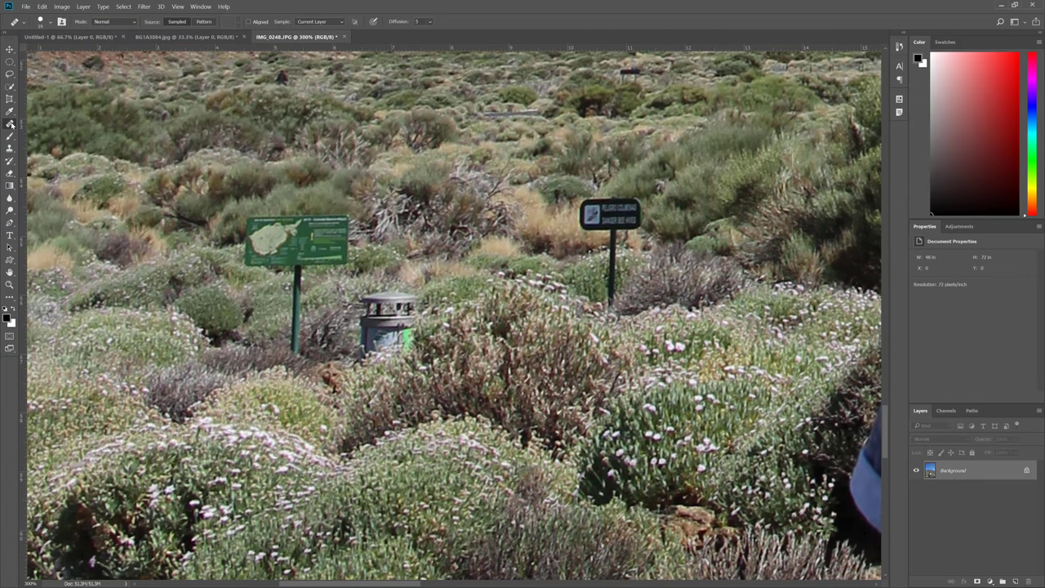
pyautogui.rightClick(10, 124)
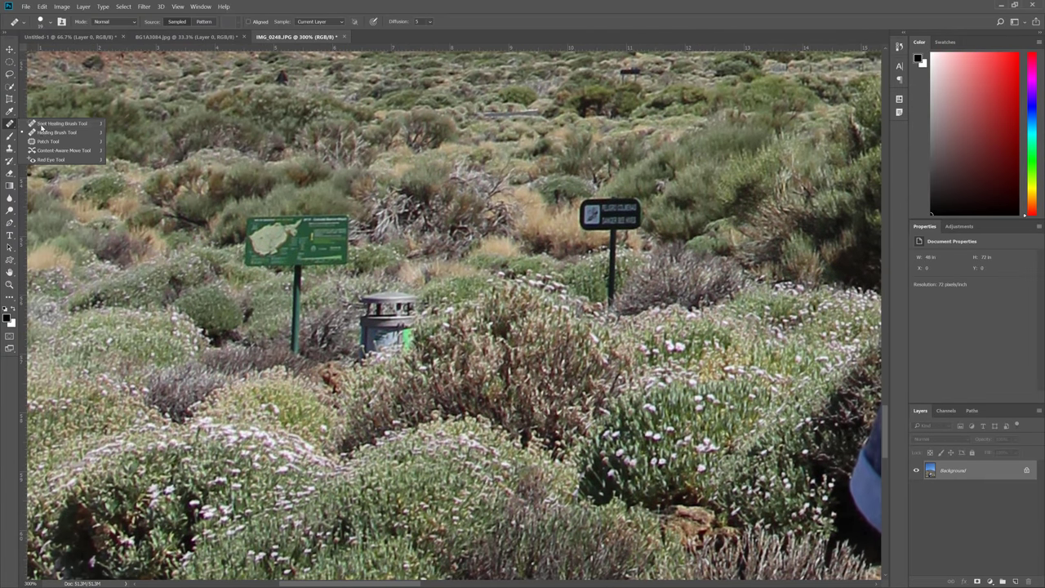
pyautogui.click(73, 152)
pyautogui.moveTo(450, 330); pyautogui.dragTo(313, 345)
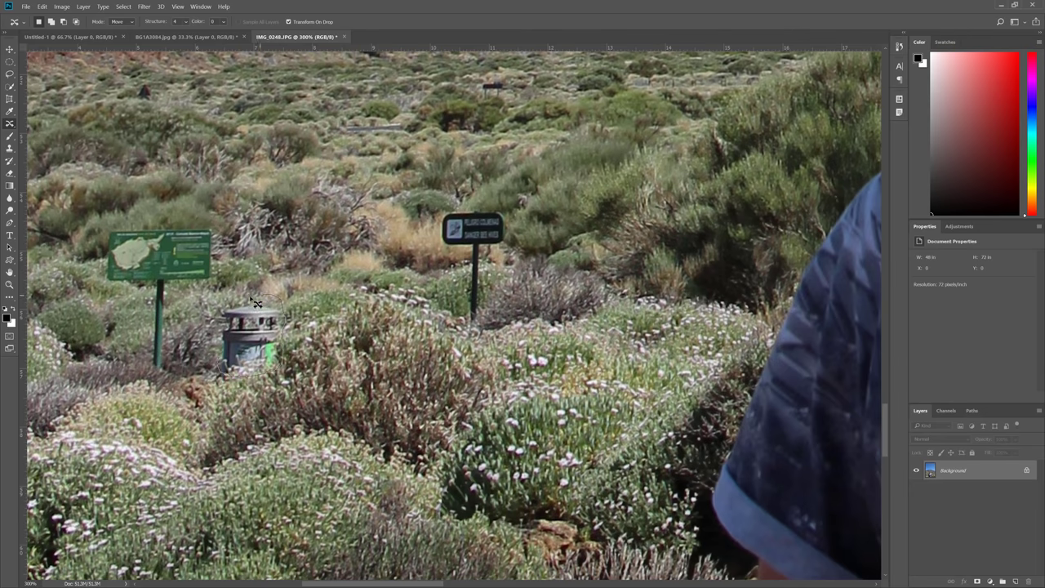
pyautogui.moveTo(250, 298)
pyautogui.mouseDown()
pyautogui.moveTo(225, 301)
pyautogui.moveTo(224, 365)
pyautogui.mouseUp()
pyautogui.moveTo(256, 349); pyautogui.dragTo(584, 296)
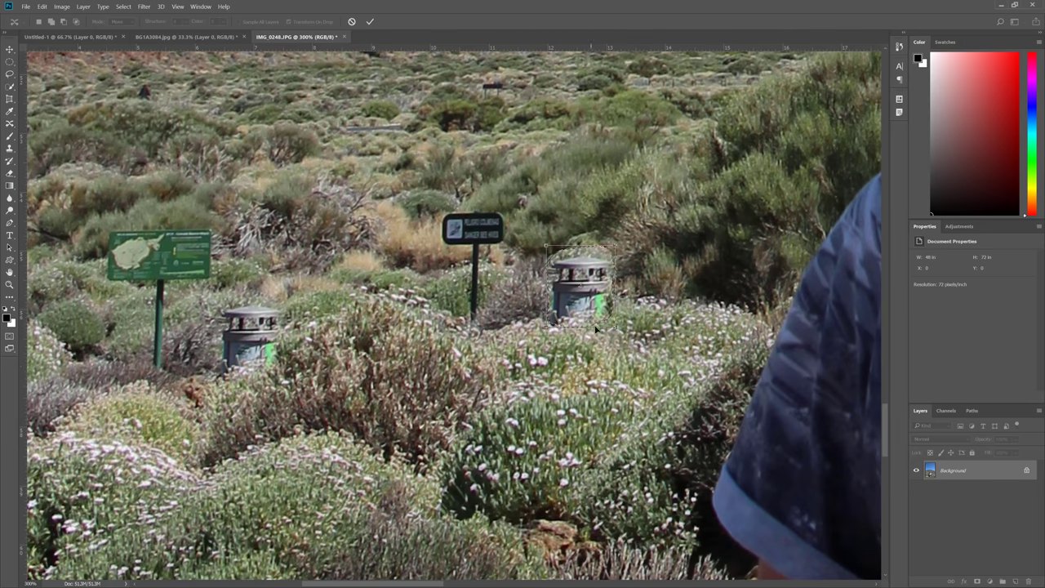
pyautogui.press('Return')
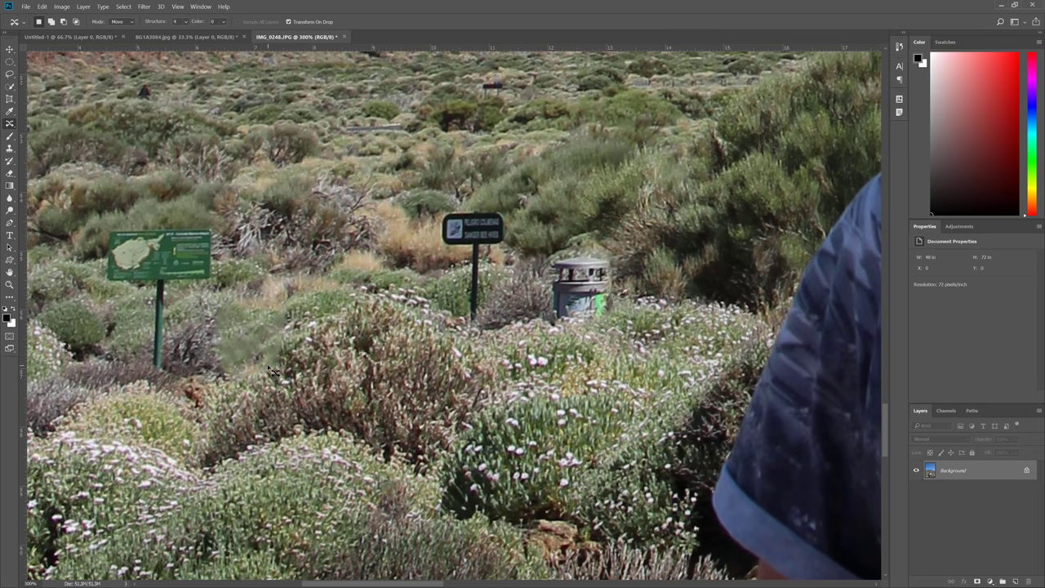
# - Compare the litter bin's original and moved positions at 100%, and leave the Content-Aware Move undone
pyautogui.hotkey('ctrl', '-')
pyautogui.hotkey('ctrl', '-')
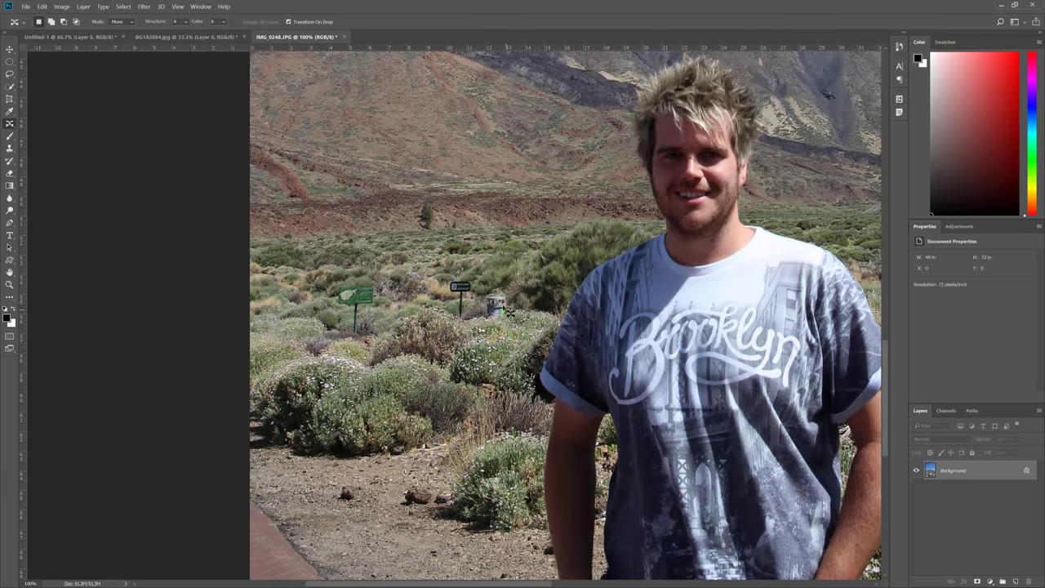
pyautogui.hotkey('ctrl', 'z')
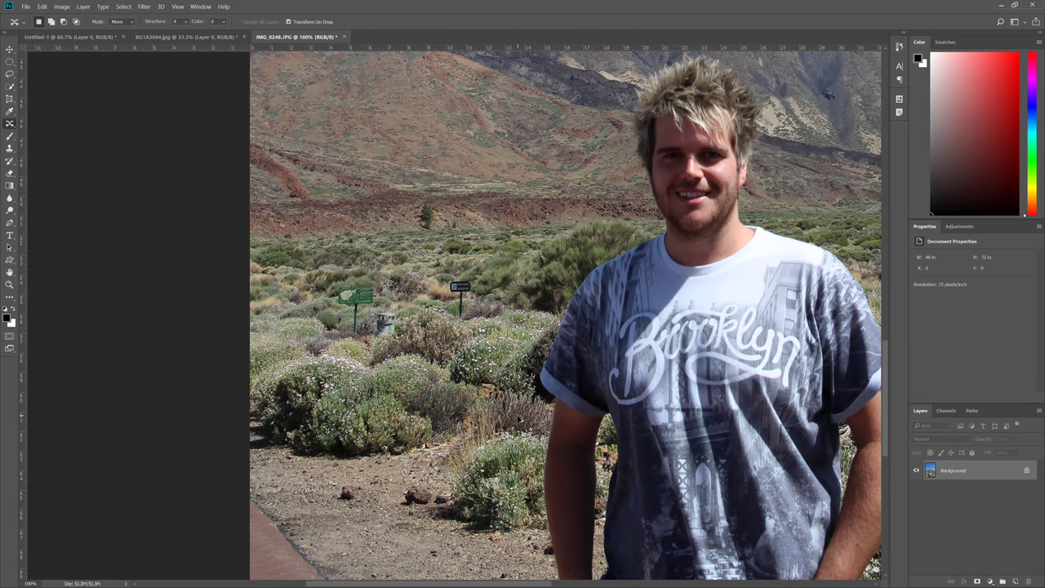
pyautogui.hotkey('ctrl', 'z')
pyautogui.hotkey('ctrl', 'z')
pyautogui.hotkey('ctrl', 'z')
pyautogui.hotkey('ctrl', 'z')
pyautogui.hotkey('ctrl', 'z')
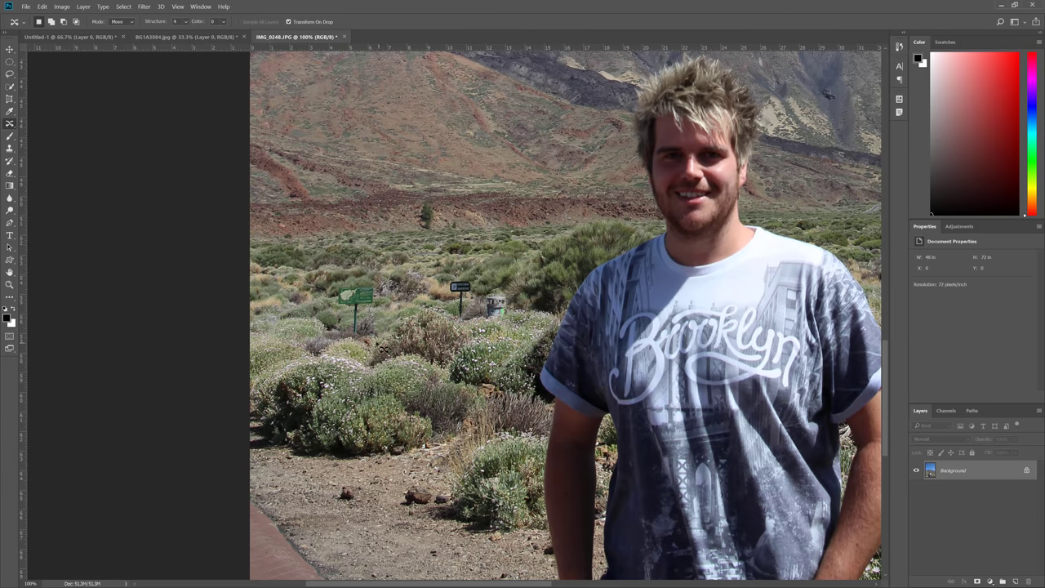
pyautogui.hotkey('ctrl', 'z')
# - Select the litter bin by outlining it with the Polygonal Lasso tool
pyautogui.scroll(4, 378, 322)
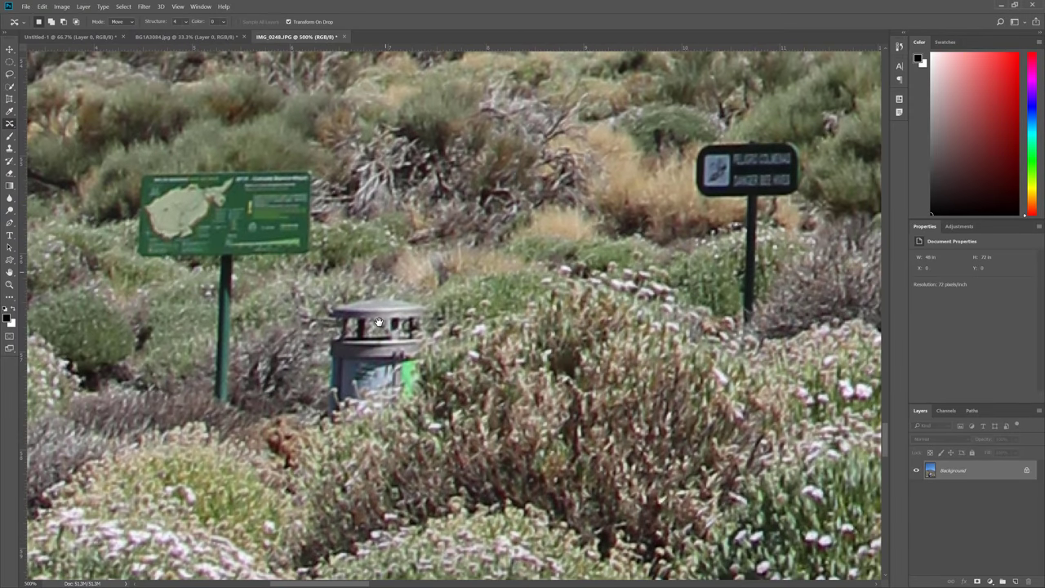
pyautogui.scroll(1, 367, 371)
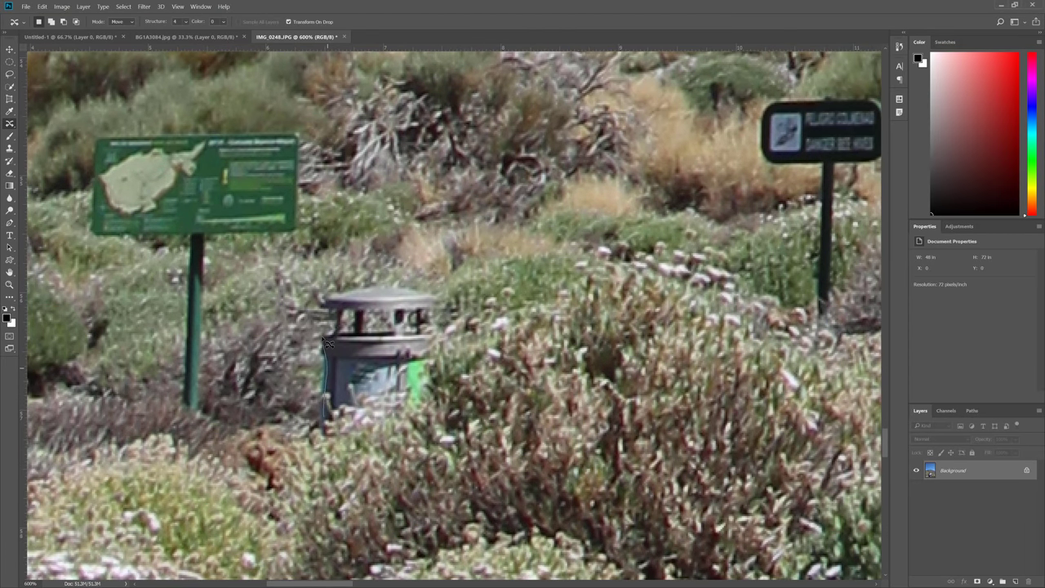
pyautogui.click(11, 75)
pyautogui.moveTo(47, 79); pyautogui.dragTo(54, 82)
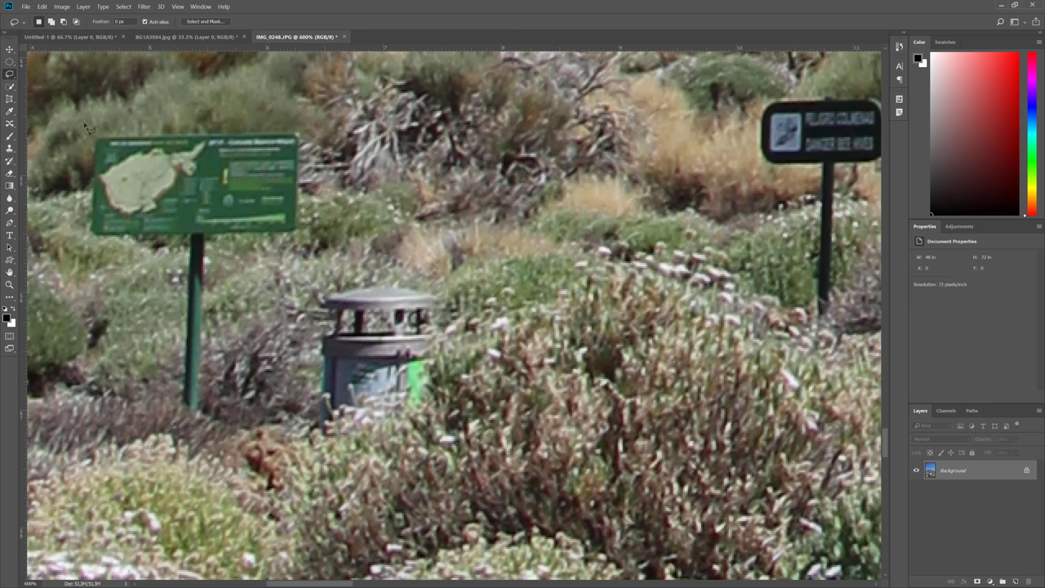
pyautogui.click(324, 431)
pyautogui.click(320, 294)
pyautogui.click(368, 282)
pyautogui.click(403, 281)
pyautogui.click(439, 294)
pyautogui.doubleClick(416, 420)
# - Move the selected litter bin to the right of the black warning sign with the Content-Aware Move tool
pyautogui.click(9, 124)
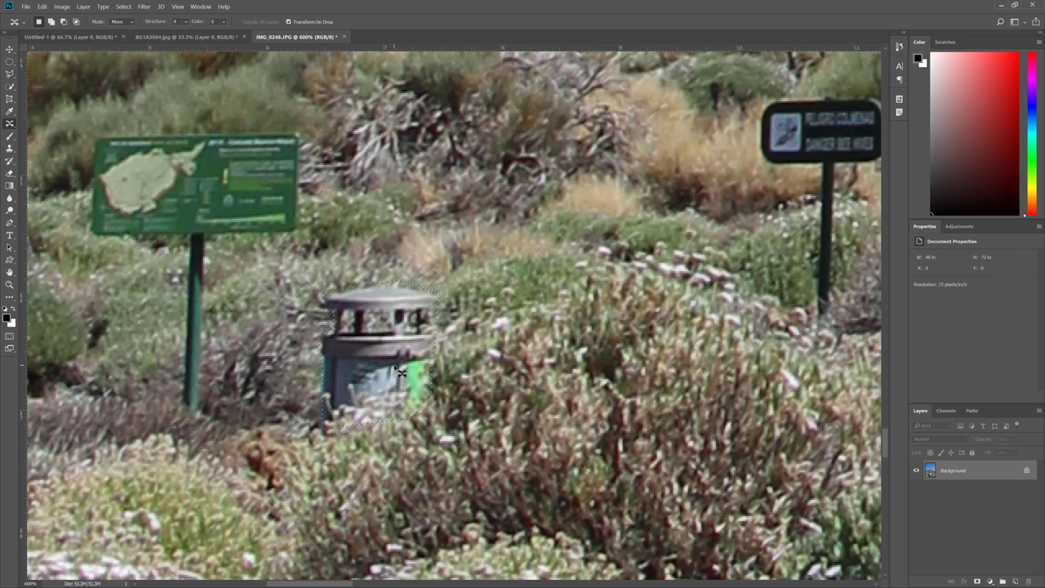
pyautogui.moveTo(544, 315); pyautogui.dragTo(416, 303)
pyautogui.scroll(-2, 322, 323)
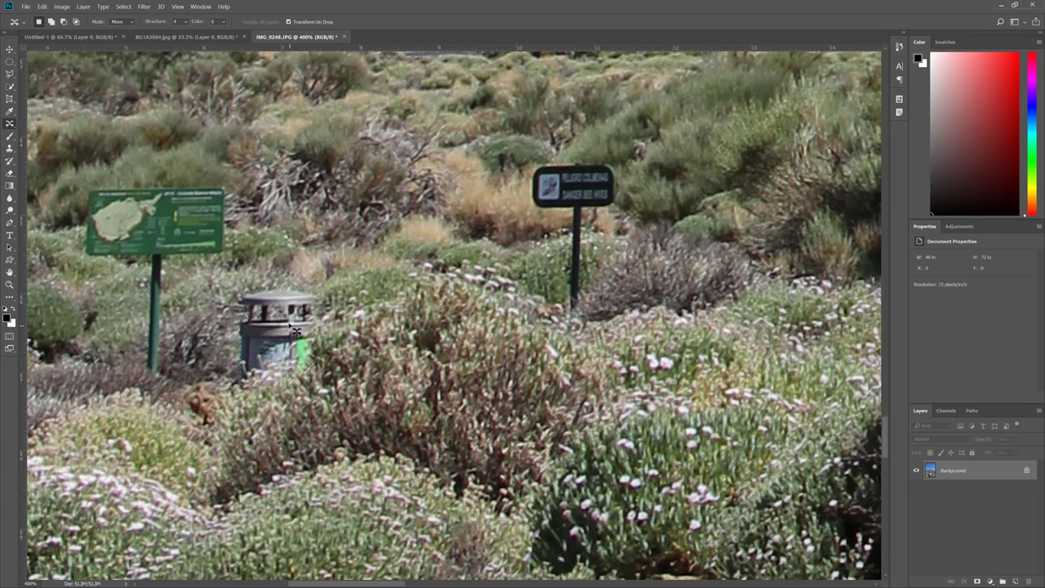
pyautogui.moveTo(294, 331); pyautogui.dragTo(722, 263)
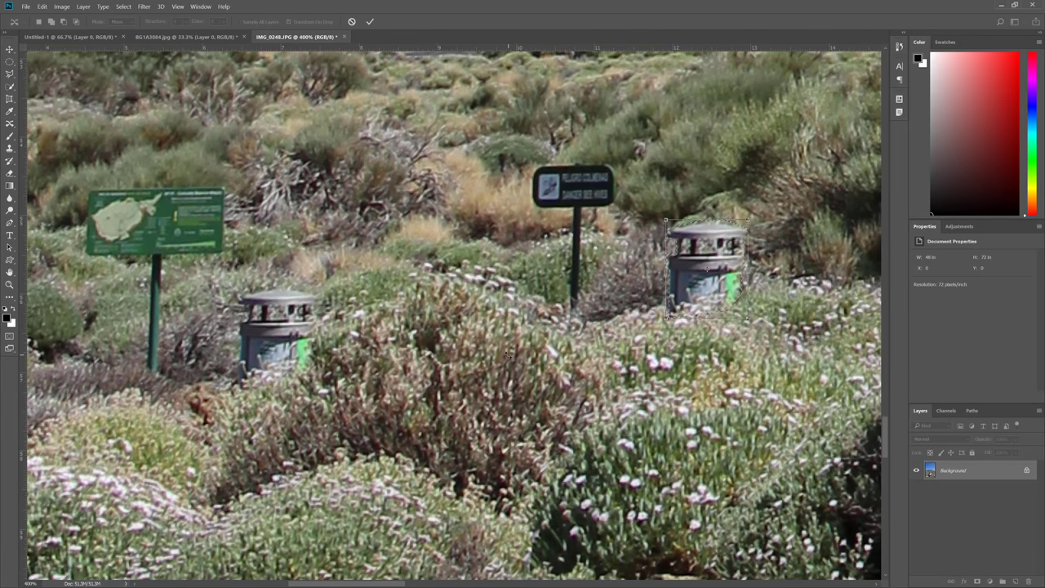
# - Commit the trash can's content-aware move beside the black sign, and undo it back to the original selection
pyautogui.press('Return')
pyautogui.press('v')
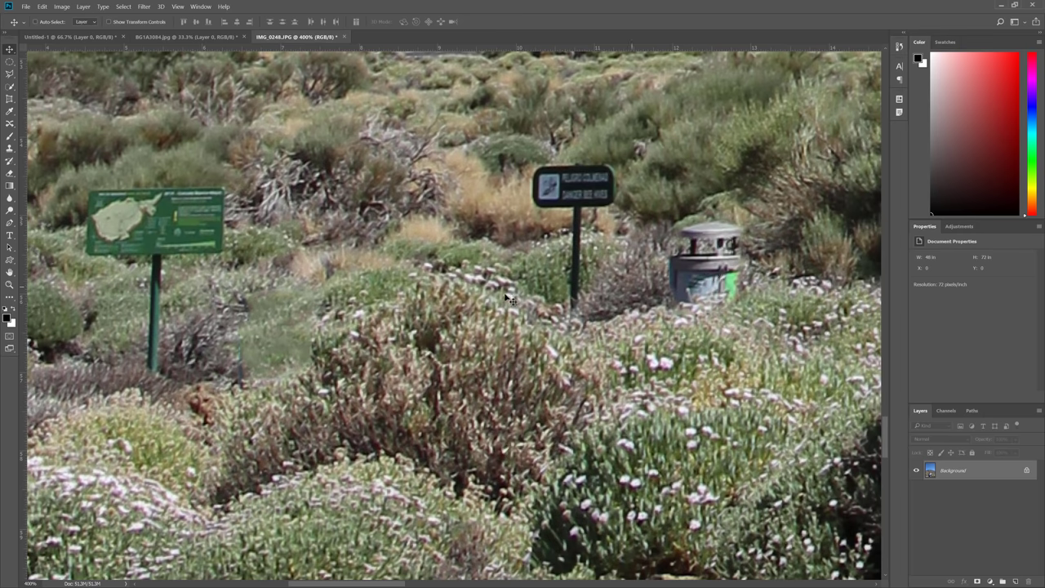
pyautogui.moveTo(302, 414); pyautogui.dragTo(307, 415)
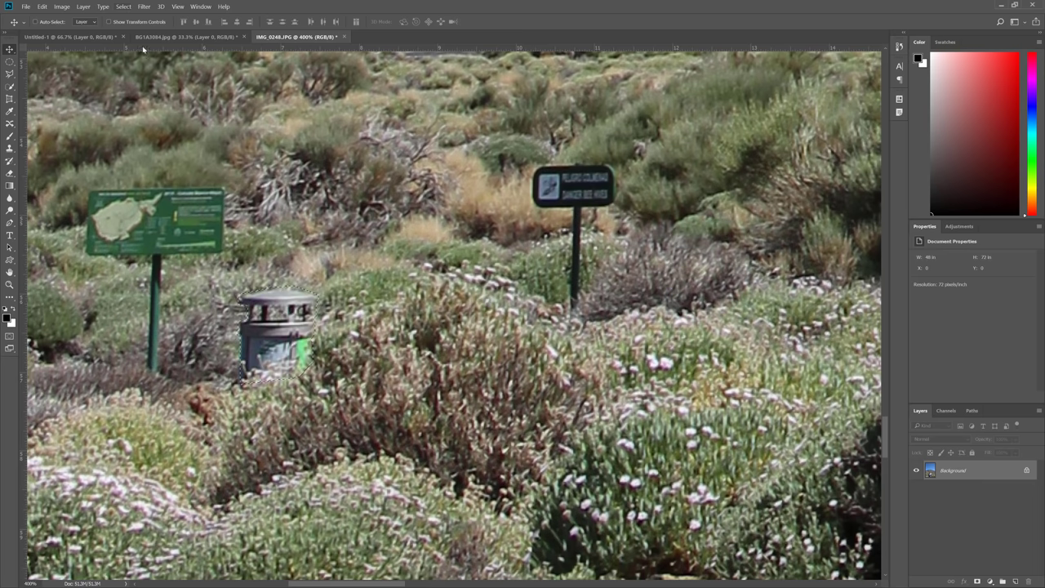
# - Try expanding the selection around the trash can by 10 pixels
pyautogui.click(125, 8)
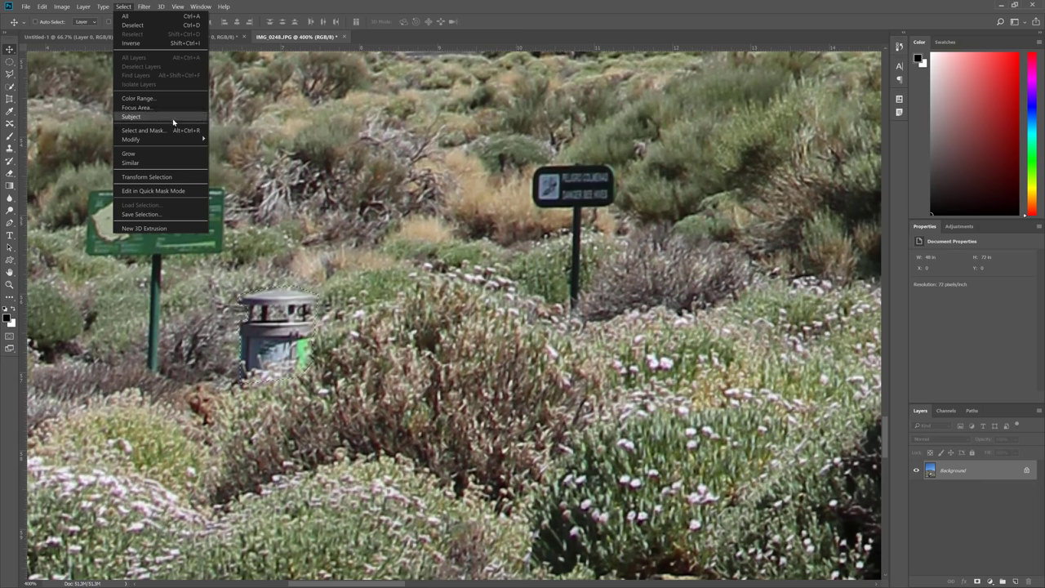
pyautogui.moveTo(151, 144)
pyautogui.click(74, 158)
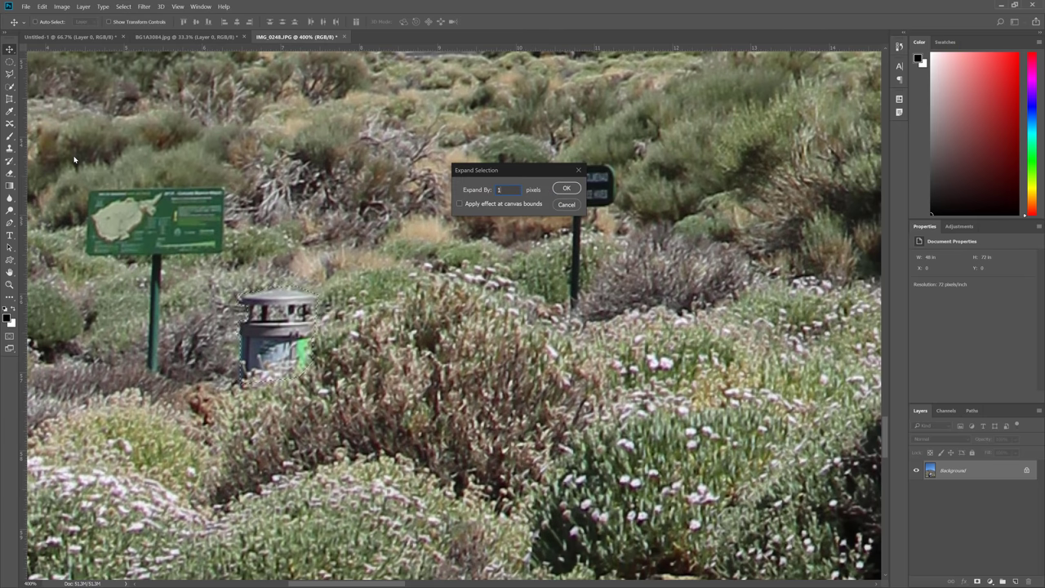
pyautogui.press('BackSpace')
pyautogui.press('BackSpace')
pyautogui.write('10')
pyautogui.press('Return')
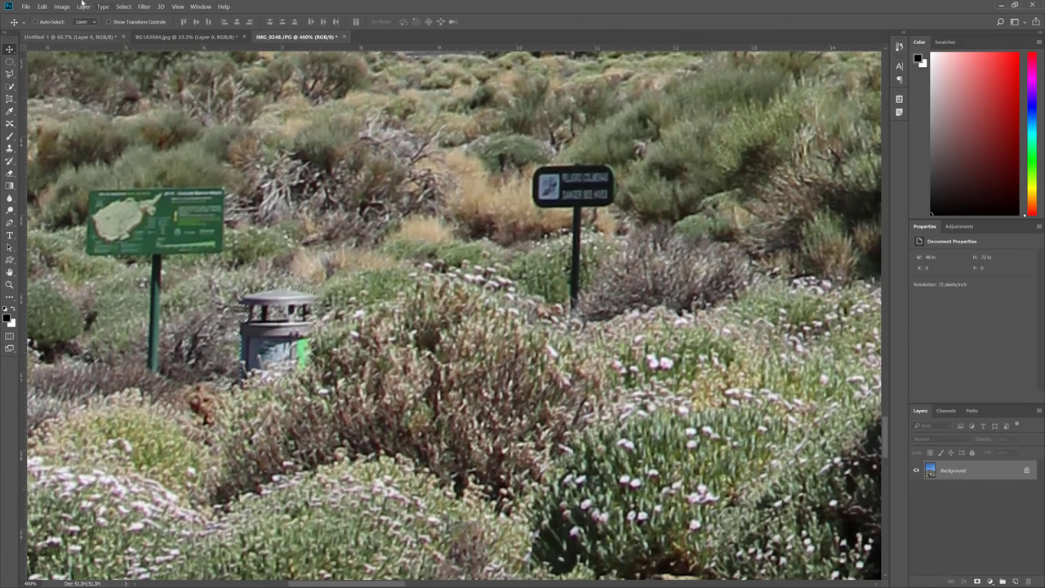
pyautogui.click(144, 6)
pyautogui.moveTo(152, 143)
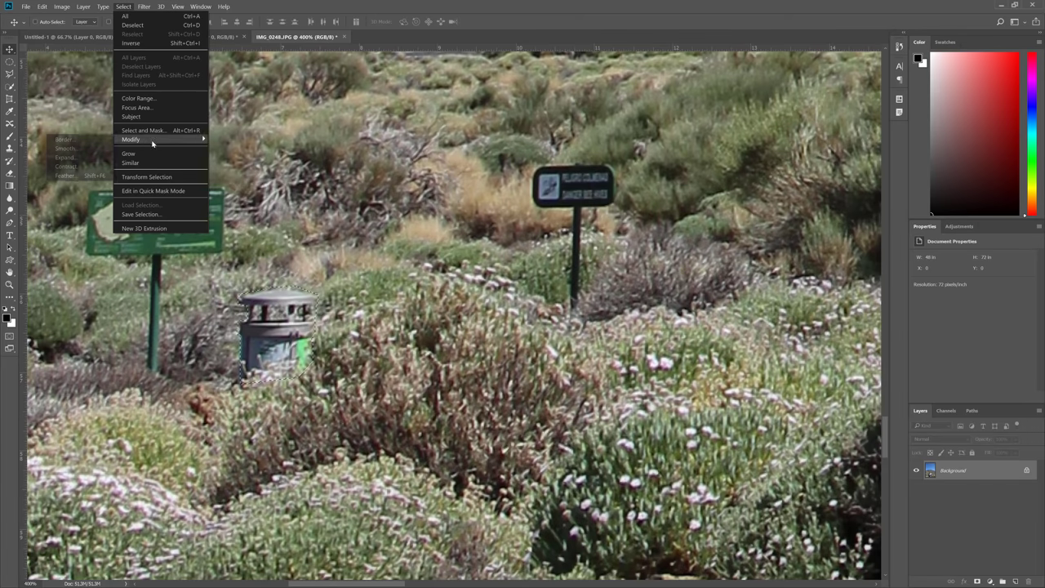
pyautogui.click(64, 158)
pyautogui.press('Return')
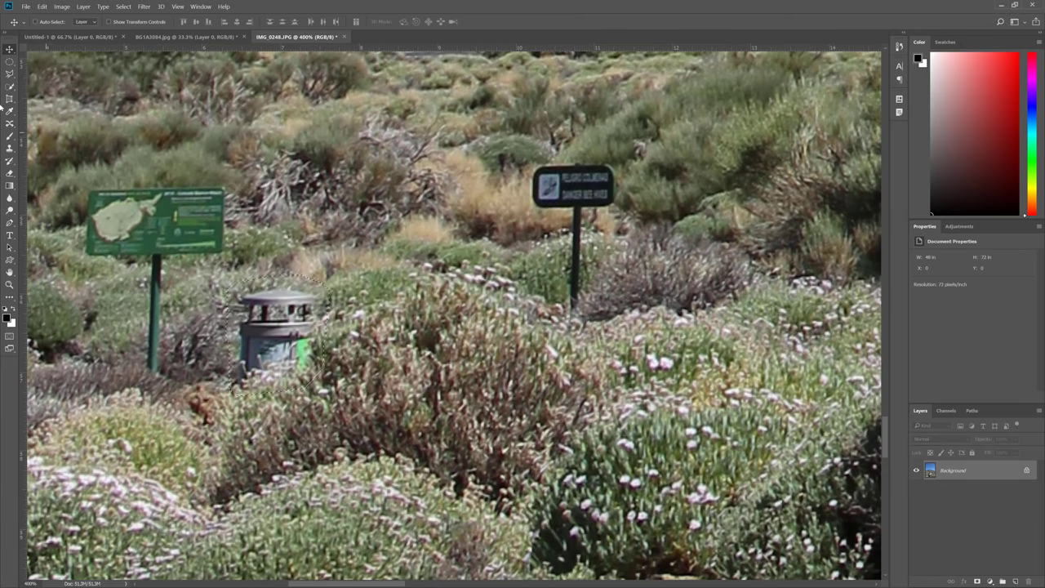
# - Expand the original selection outward from the edges of the trash can
pyautogui.click(123, 7)
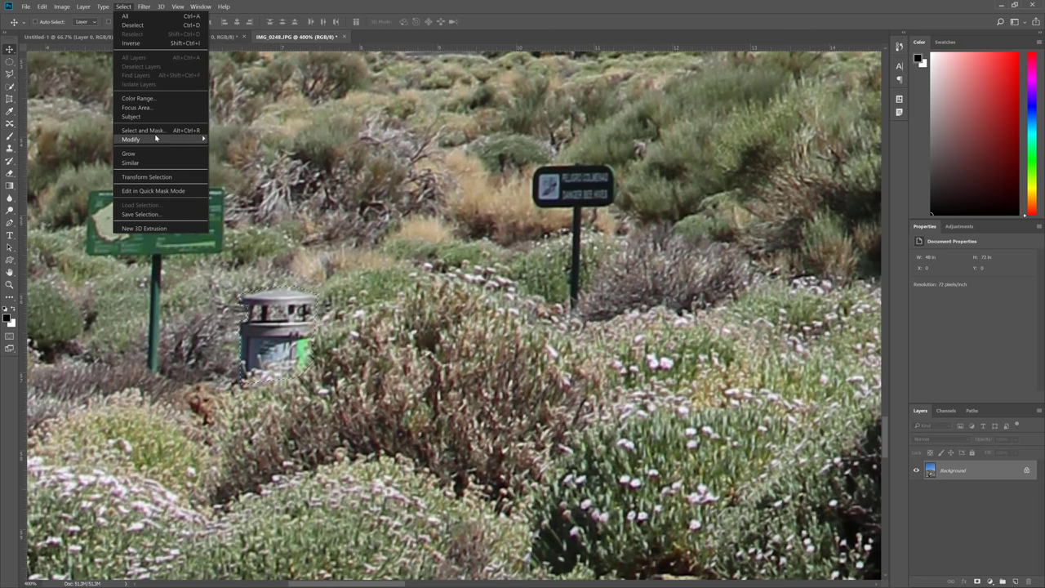
pyautogui.moveTo(155, 139)
pyautogui.click(75, 159)
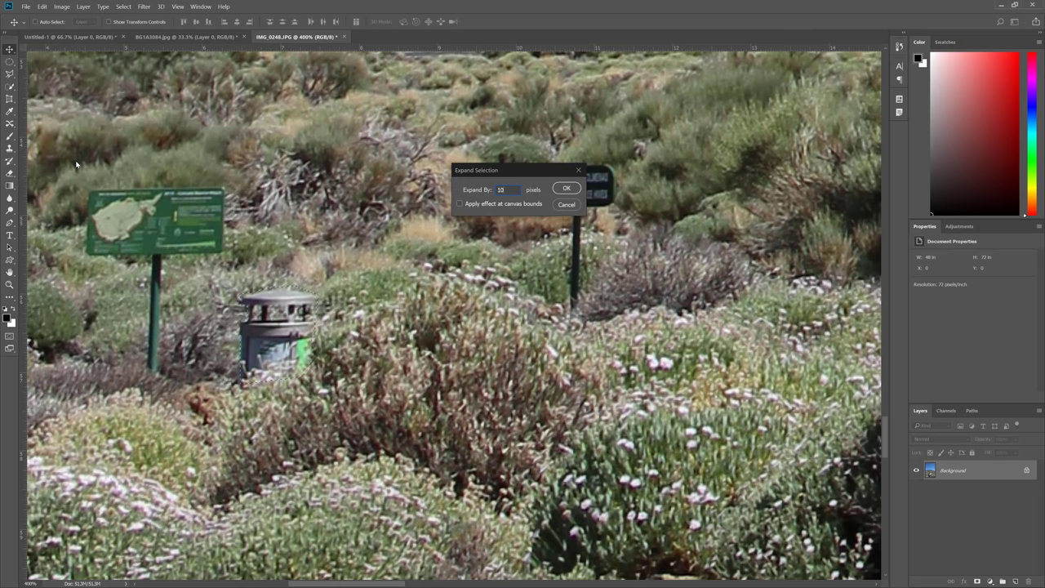
pyautogui.press('Return')
# - Move the selected trash can to the bushes beside the black sign with the Content-Aware Move Tool, and deselect it
pyautogui.click(10, 124)
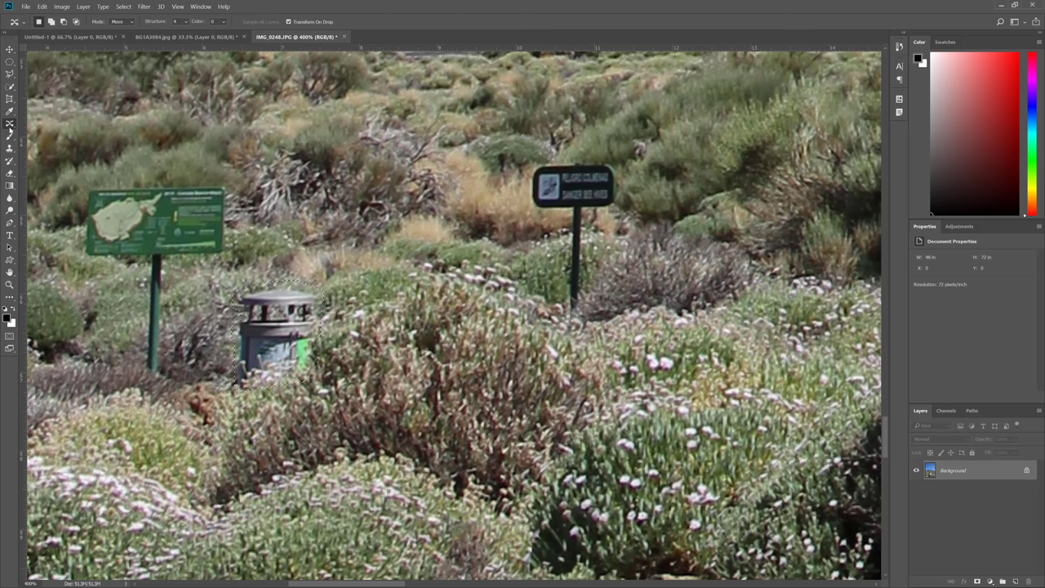
pyautogui.moveTo(278, 329); pyautogui.dragTo(699, 259)
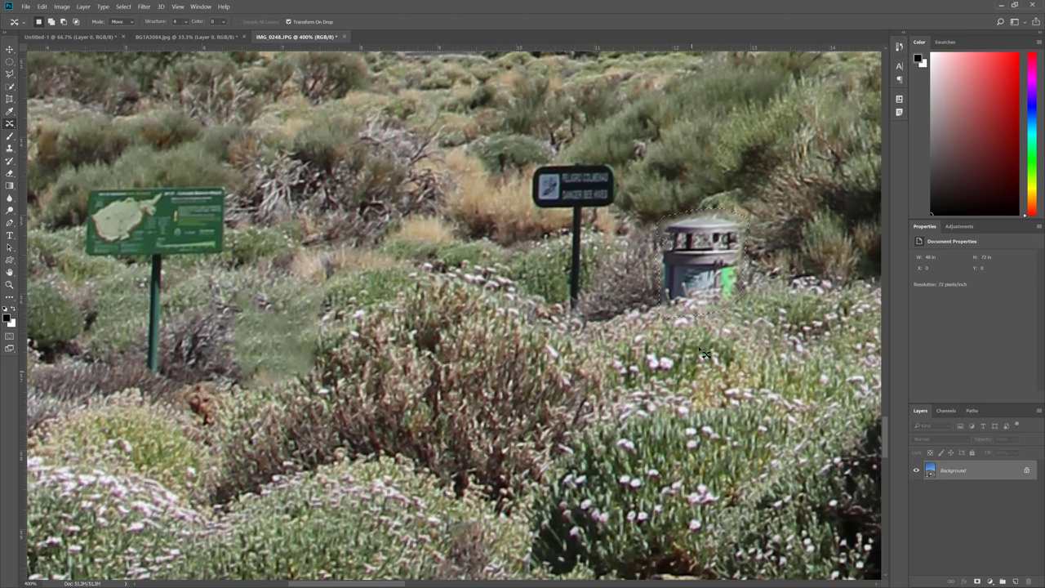
pyautogui.hotkey('ctrl', 'd')
pyautogui.press('v')
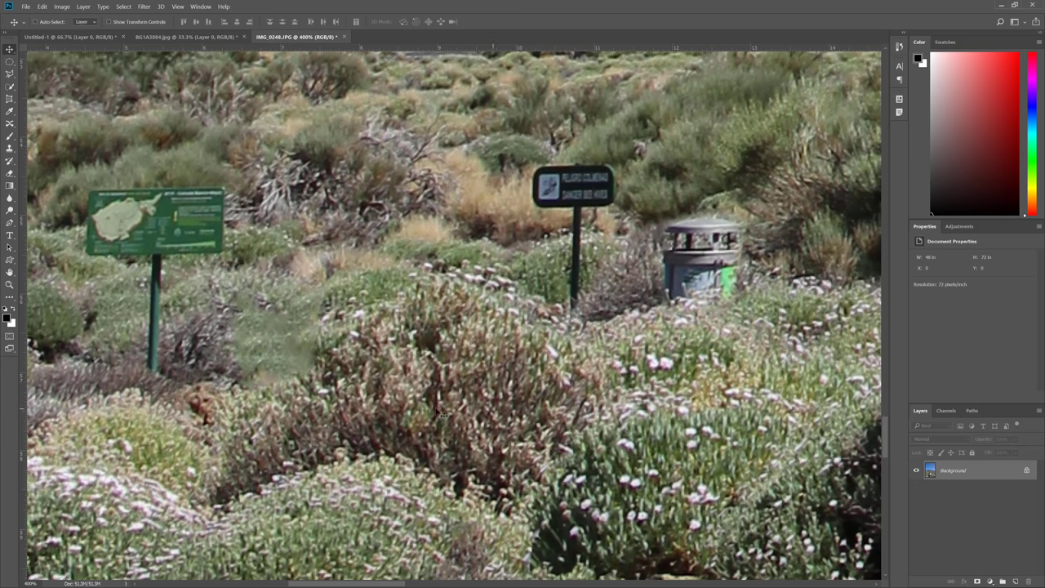
# - Retouch the blurry patch where the trash can stood using the Healing Brush, sampling texture from the neighbouring bushes
pyautogui.hotkey('ctrl', '1')
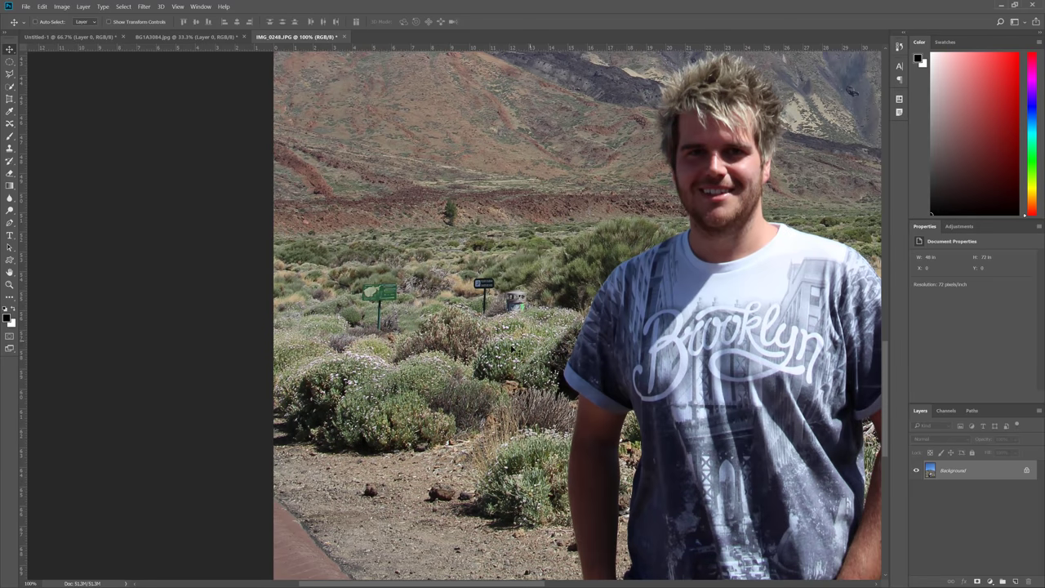
pyautogui.scroll(2, 493, 307)
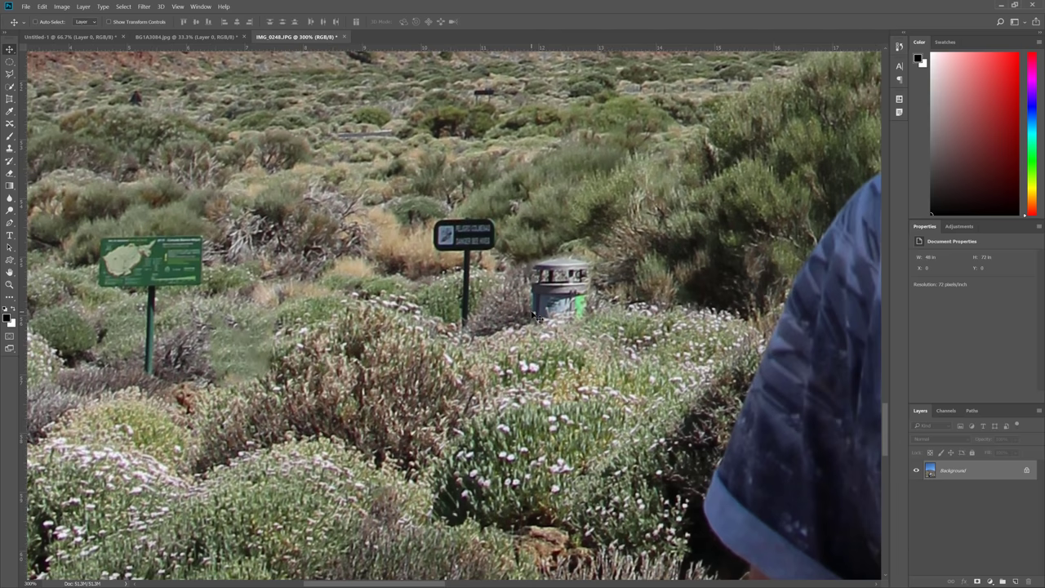
pyautogui.moveTo(245, 328); pyautogui.dragTo(329, 295)
pyautogui.scroll(1, 321, 316)
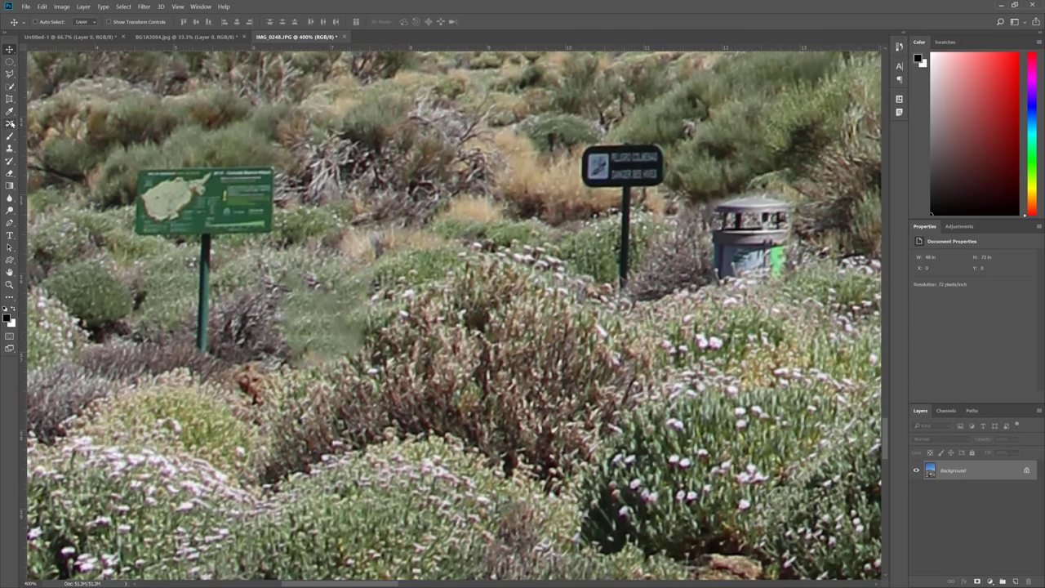
pyautogui.click(10, 123)
pyautogui.click(54, 133)
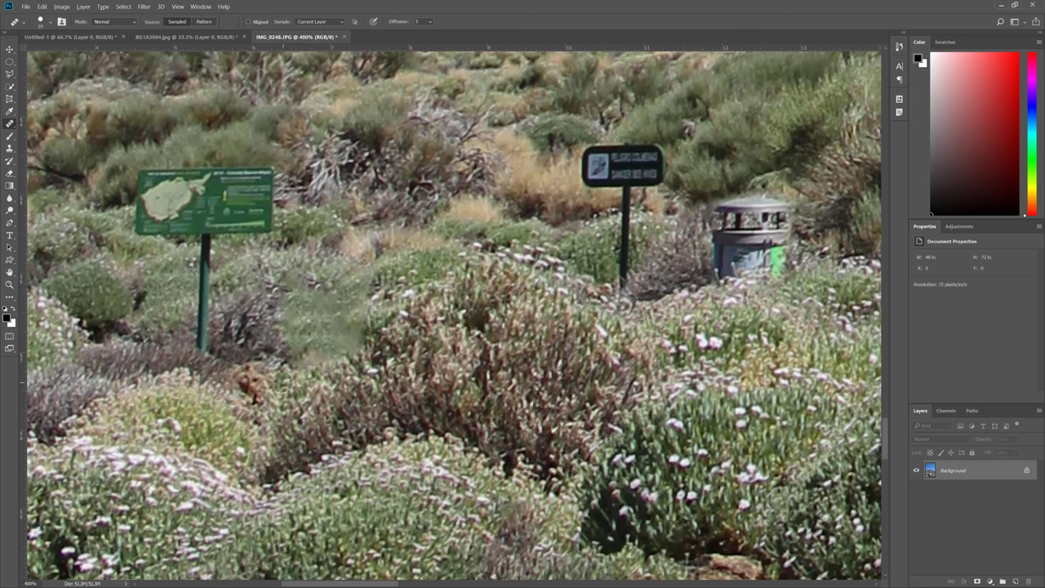
pyautogui.moveTo(299, 345)
pyautogui.mouseDown()
pyautogui.moveTo(291, 299)
pyautogui.moveTo(309, 302)
pyautogui.moveTo(290, 327)
pyautogui.moveTo(316, 333)
pyautogui.moveTo(295, 333)
pyautogui.mouseUp()
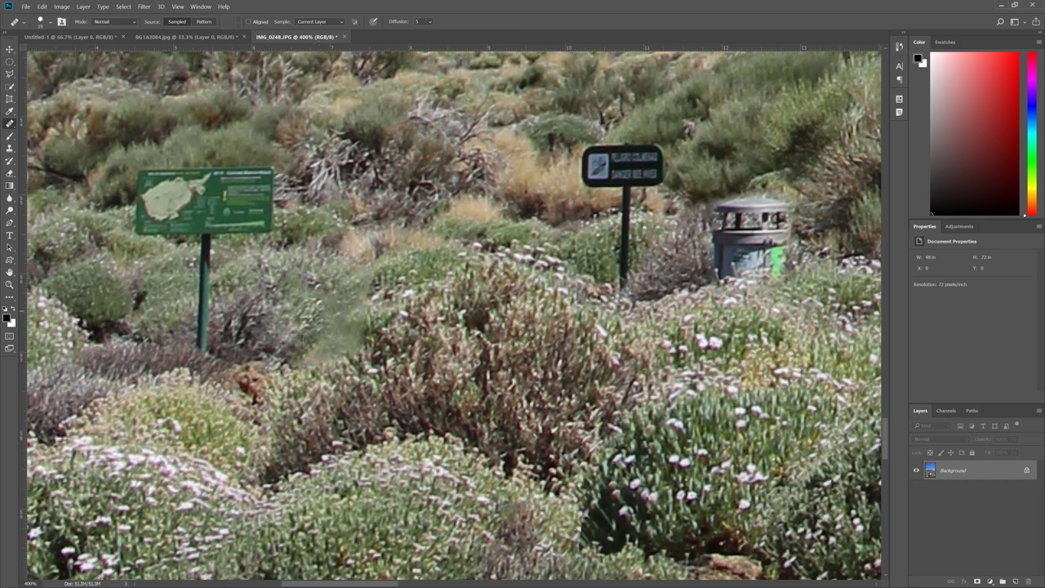
pyautogui.moveTo(344, 367)
pyautogui.mouseDown()
pyautogui.moveTo(315, 360)
pyautogui.moveTo(356, 341)
pyautogui.mouseUp()
pyautogui.keyDown('alt'); pyautogui.click(426, 267); pyautogui.keyUp('alt')
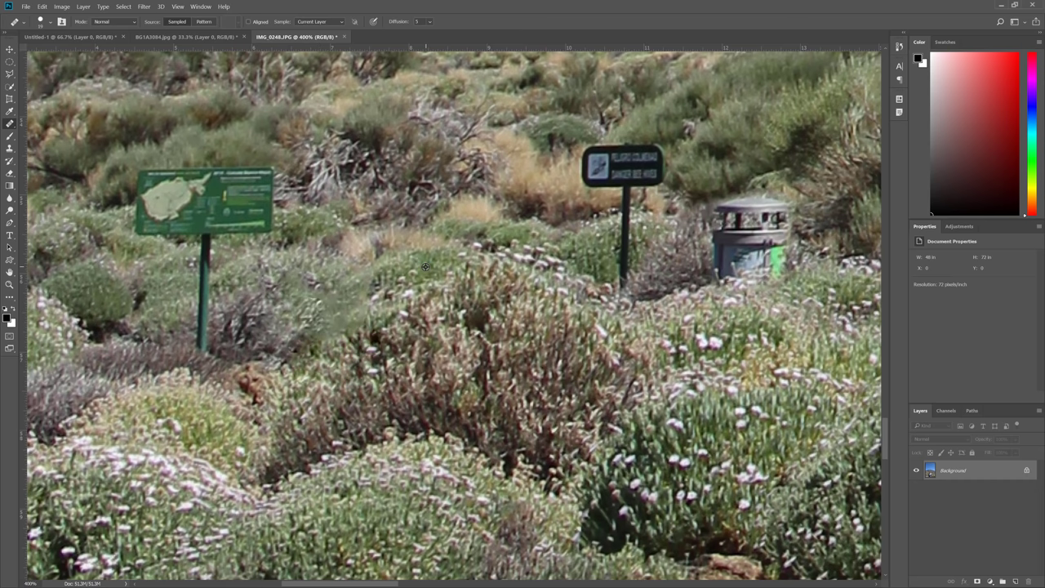
pyautogui.moveTo(375, 276)
pyautogui.mouseDown()
pyautogui.moveTo(352, 302)
pyautogui.moveTo(379, 279)
pyautogui.moveTo(381, 303)
pyautogui.moveTo(409, 281)
pyautogui.moveTo(379, 279)
pyautogui.mouseUp()
pyautogui.keyDown('alt'); pyautogui.click(408, 260); pyautogui.keyUp('alt')
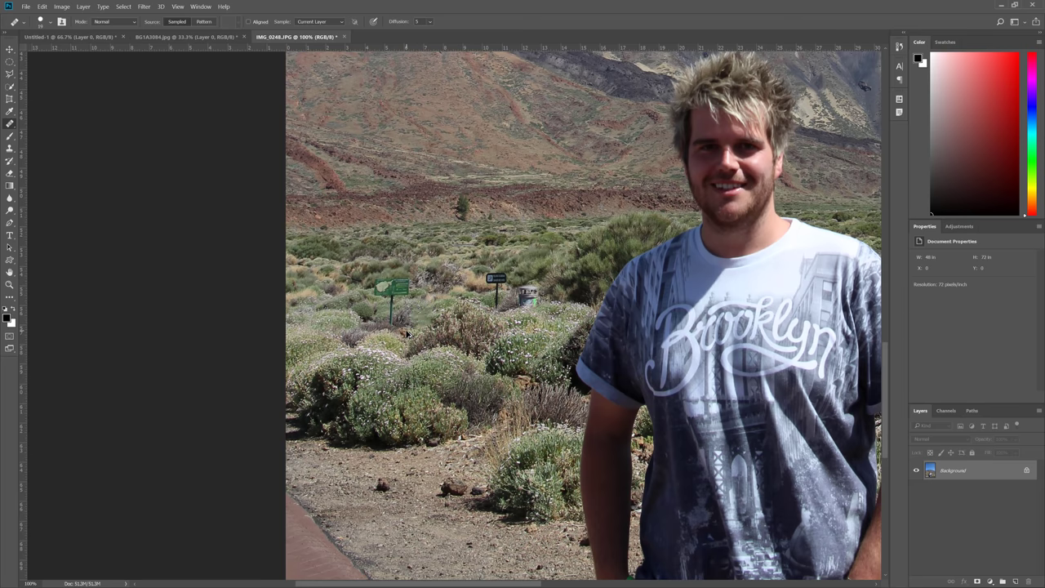
# - Undo the trash can move and its healing retouches, returning the can to its original spot beside the green sign
pyautogui.hotkey('ctrl', 'z')
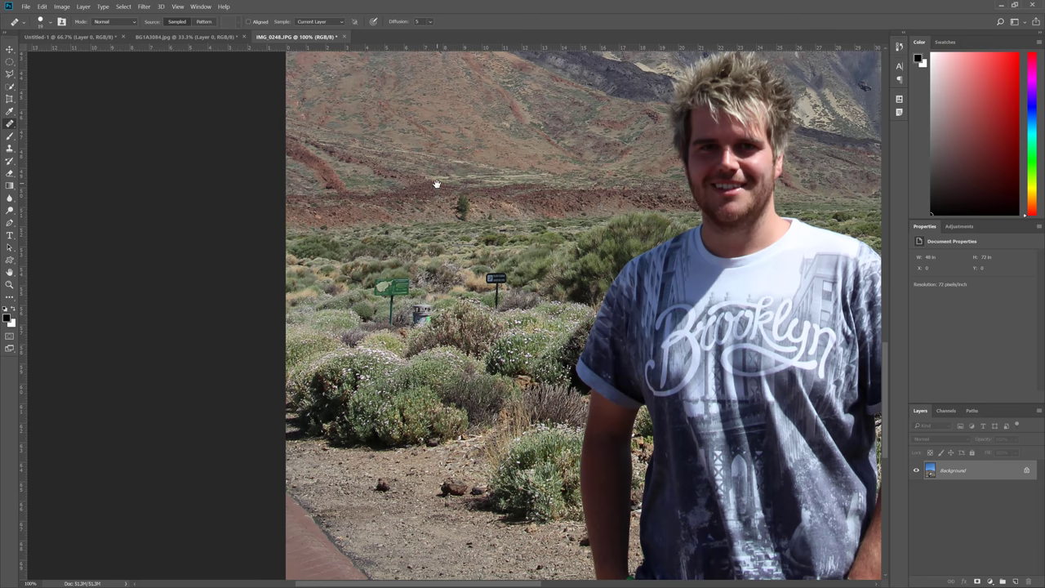
pyautogui.moveTo(436, 184); pyautogui.dragTo(298, 362)
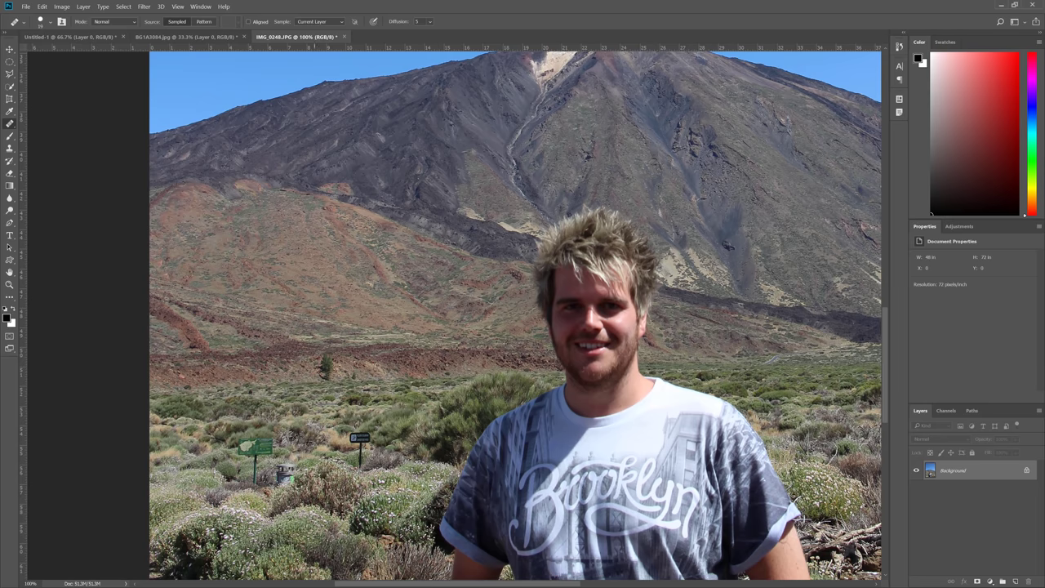
pyautogui.rightClick(131, 198)
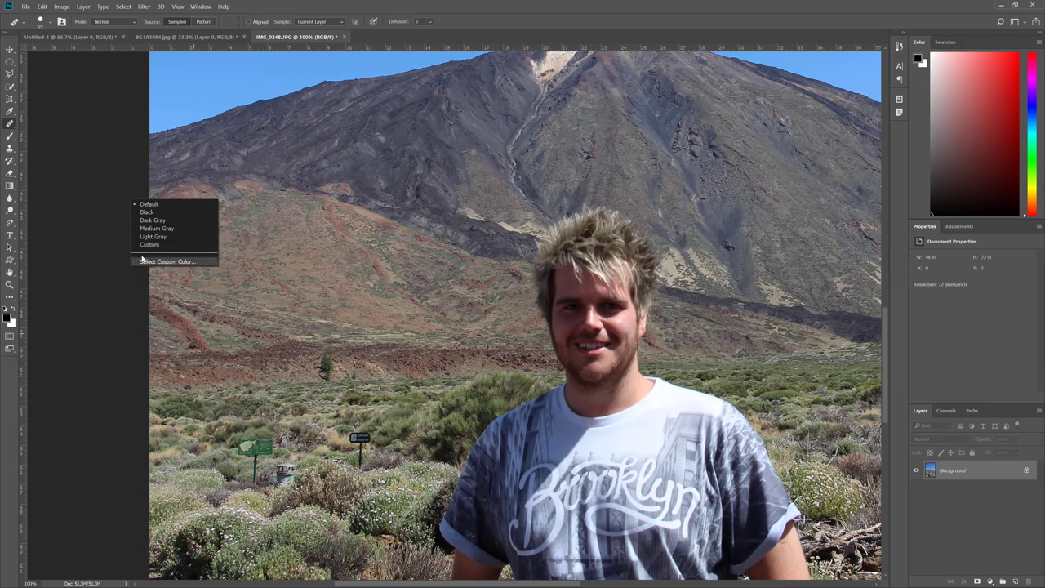
pyautogui.click(168, 296)
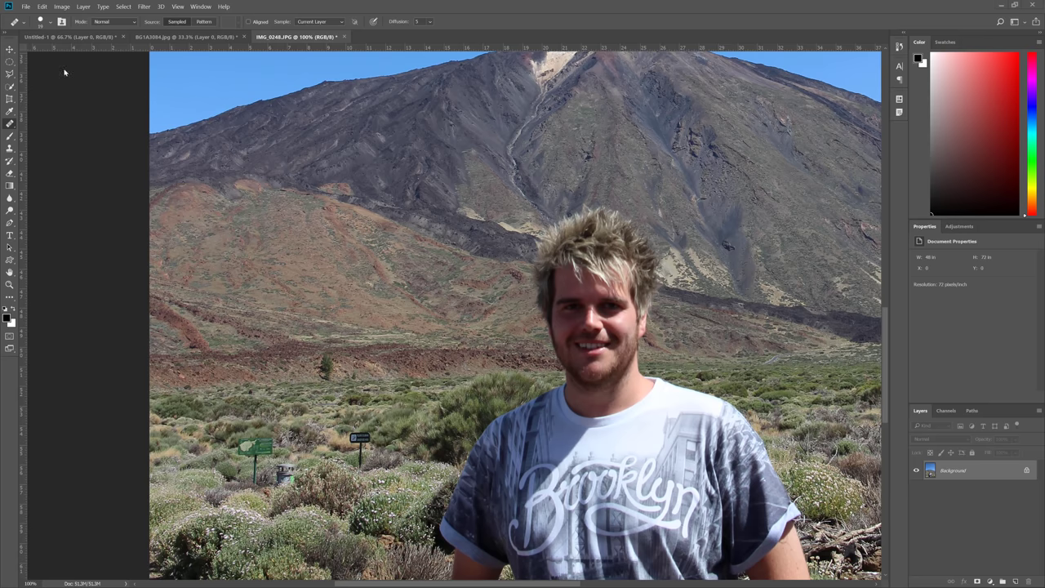
# - Switch to the Untitled-1 document and activate the Brush Tool
pyautogui.click(69, 37)
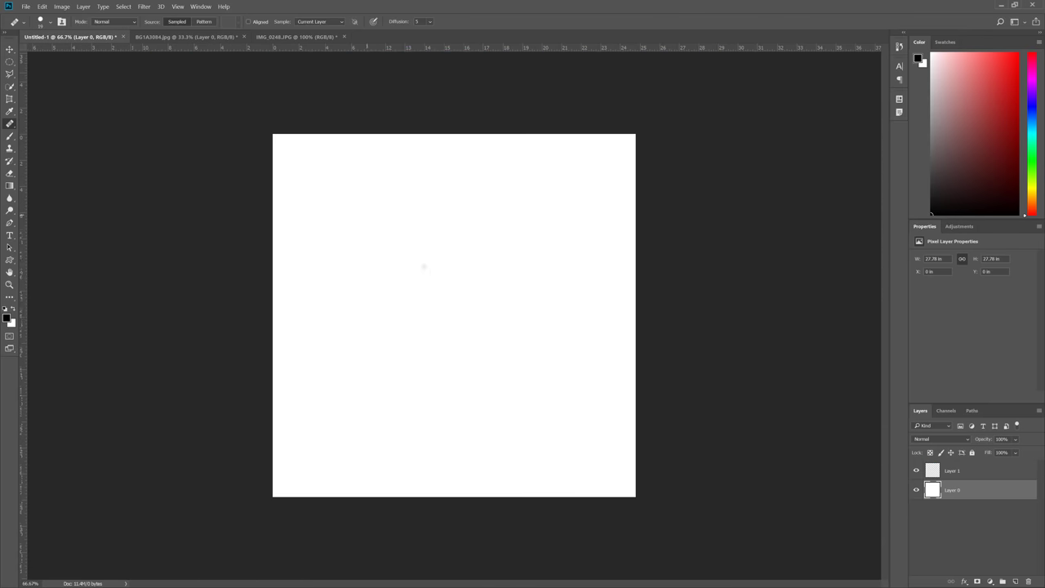
pyautogui.click(9, 137)
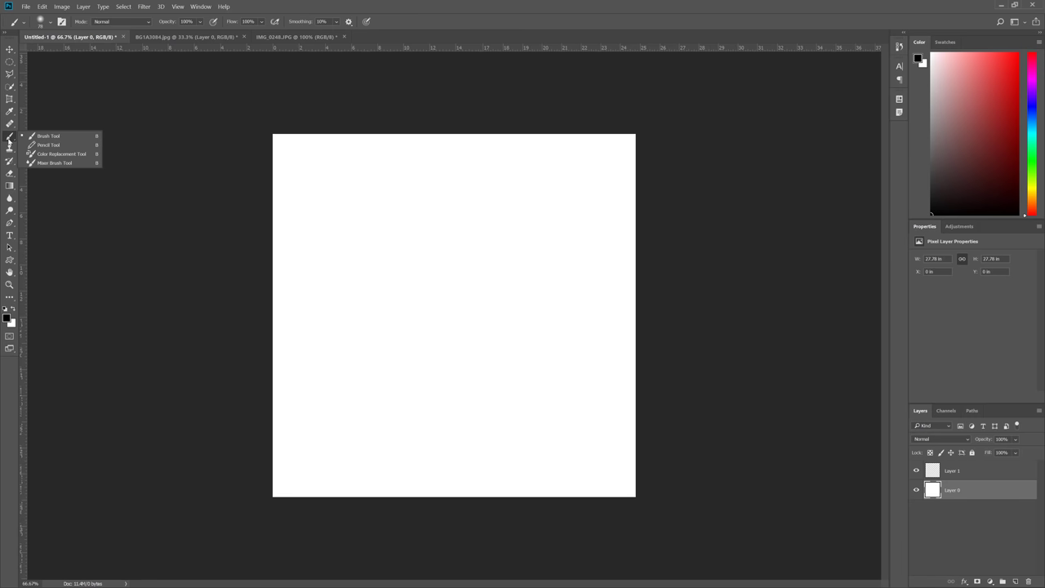
pyautogui.click(9, 142)
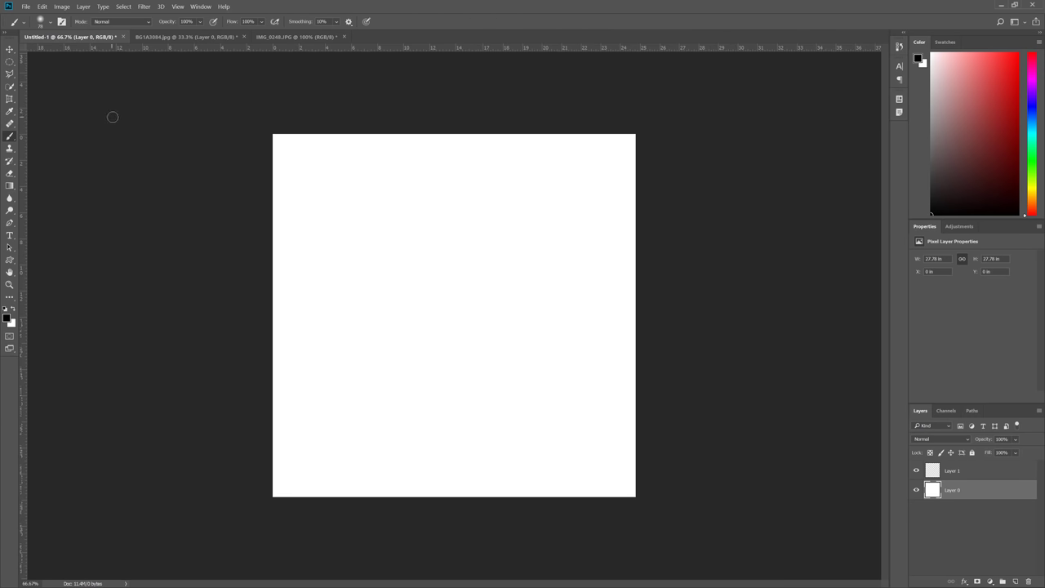
# - Examine the Brush Tool's presets, including the General Brushes and Dry Media Brushes folders
pyautogui.click(25, 22)
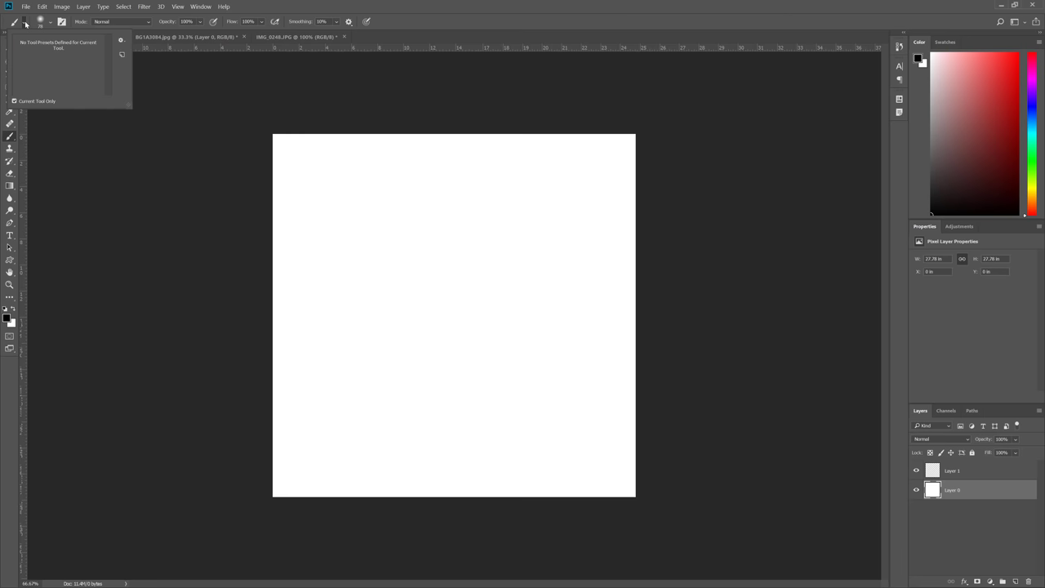
pyautogui.click(51, 24)
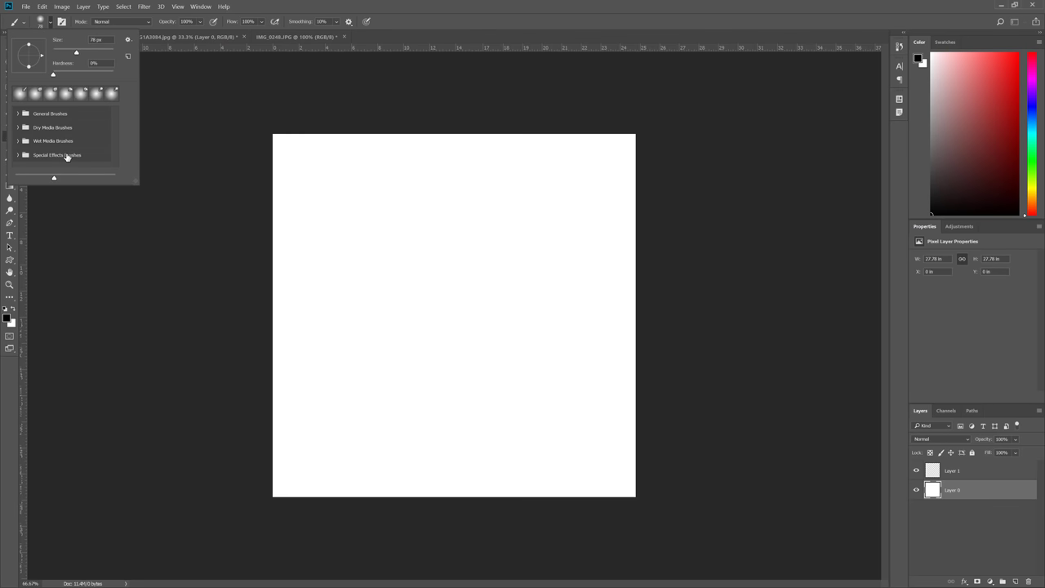
pyautogui.click(18, 114)
pyautogui.scroll(-5, 76, 145)
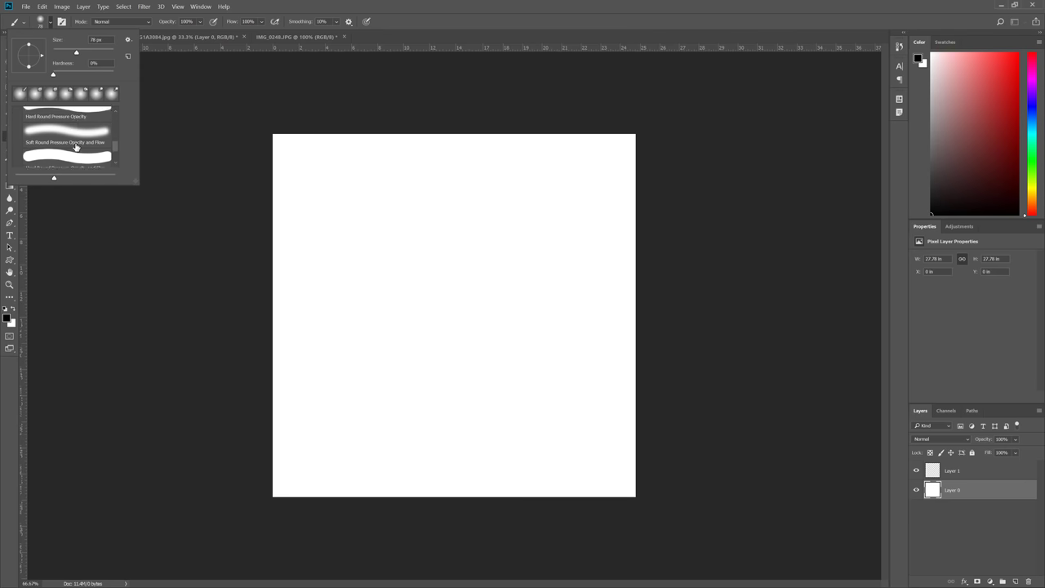
pyautogui.scroll(-2, 76, 145)
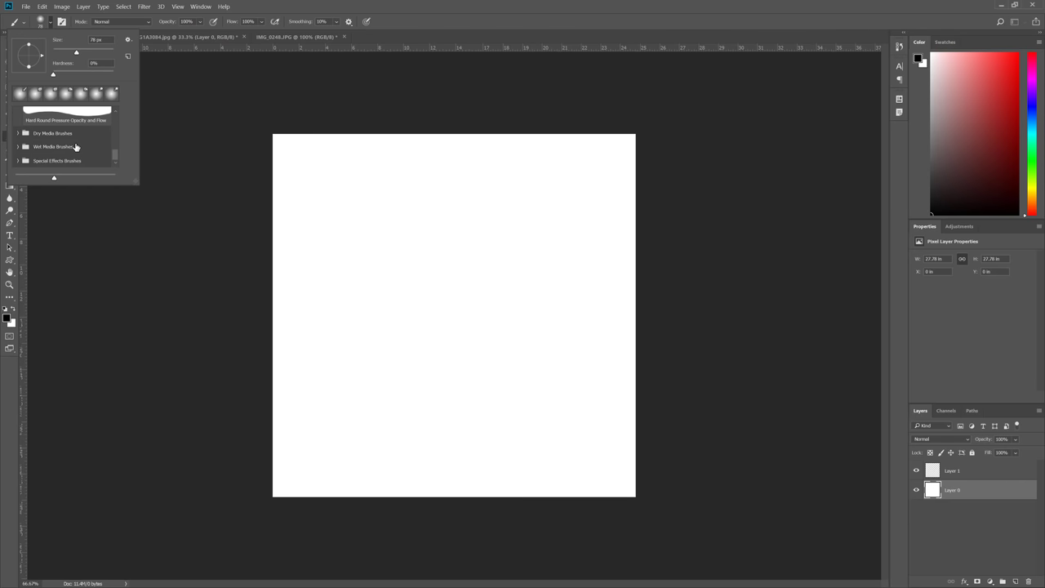
pyautogui.click(18, 135)
pyautogui.scroll(-3, 44, 144)
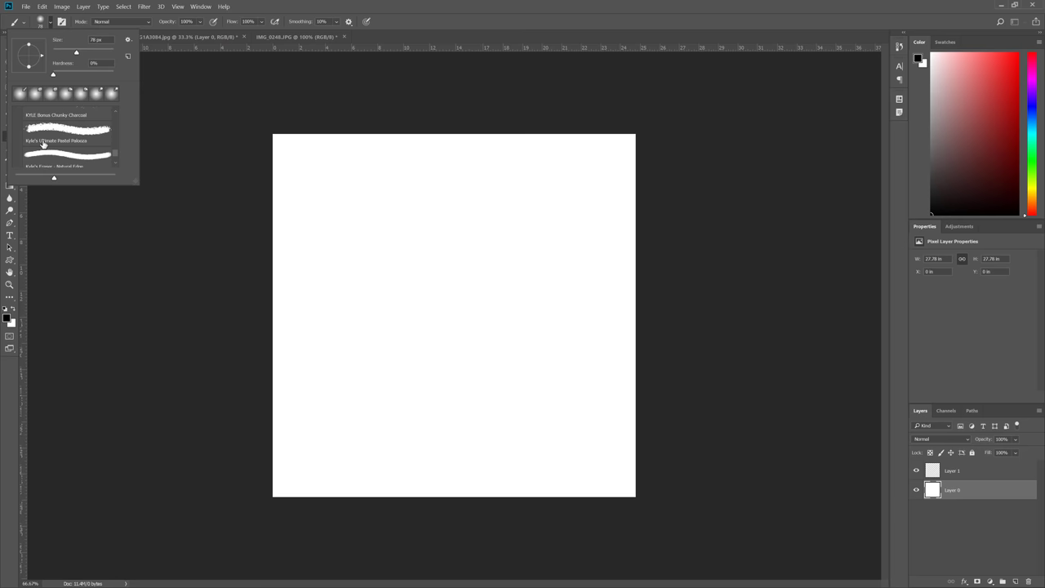
pyautogui.scroll(-1, 90, 157)
pyautogui.click(426, 3)
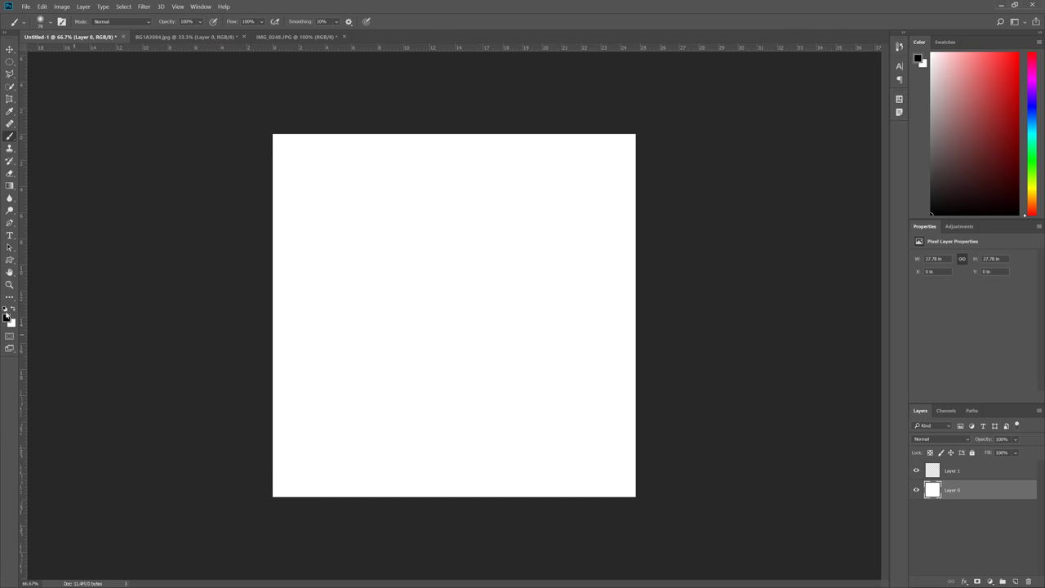
# - Paint a soft black test scribble on the white canvas with the 78 px brush, and undo it
pyautogui.moveTo(357, 286)
pyautogui.mouseDown()
pyautogui.moveTo(432, 291)
pyautogui.moveTo(427, 190)
pyautogui.moveTo(503, 279)
pyautogui.mouseUp()
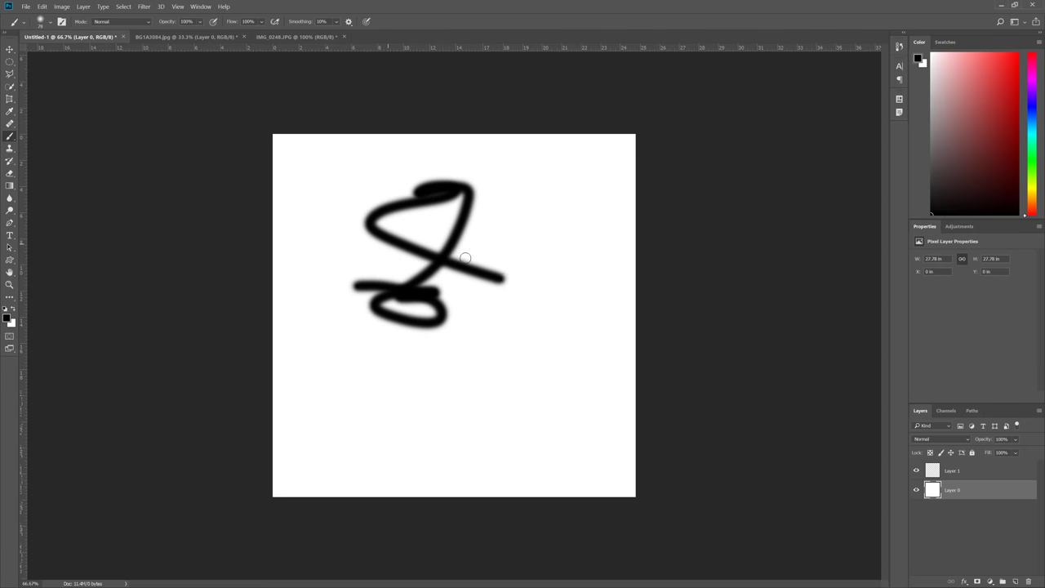
pyautogui.hotkey('ctrl', 'z')
# - Try soft black test strokes on the white canvas at brush sizes 26 px and 385 px, clearing them again
pyautogui.rightClick(410, 257)
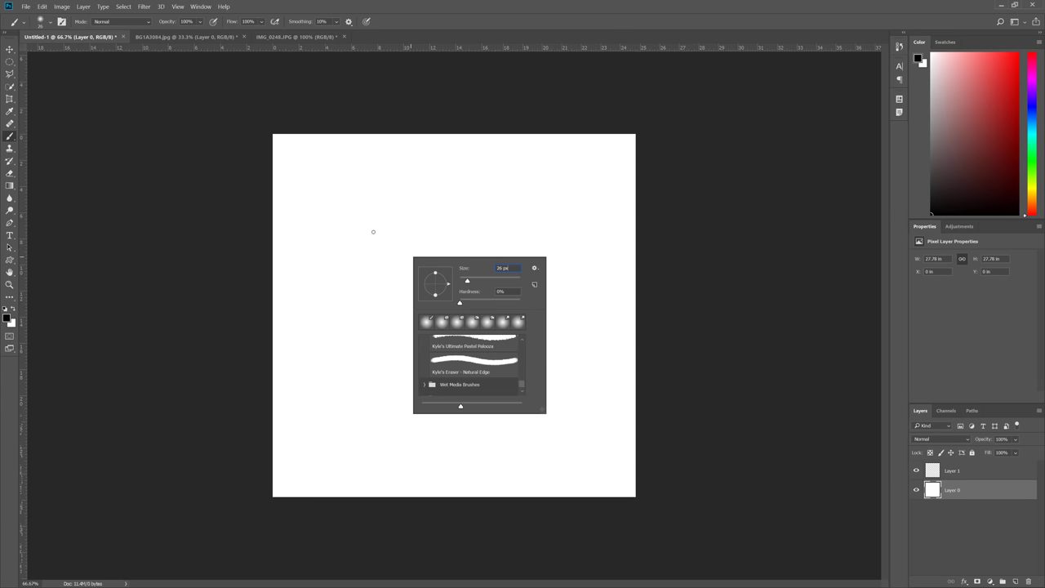
pyautogui.moveTo(362, 219)
pyautogui.mouseDown()
pyautogui.moveTo(473, 204)
pyautogui.moveTo(388, 220)
pyautogui.moveTo(460, 256)
pyautogui.mouseUp()
pyautogui.rightClick(306, 153)
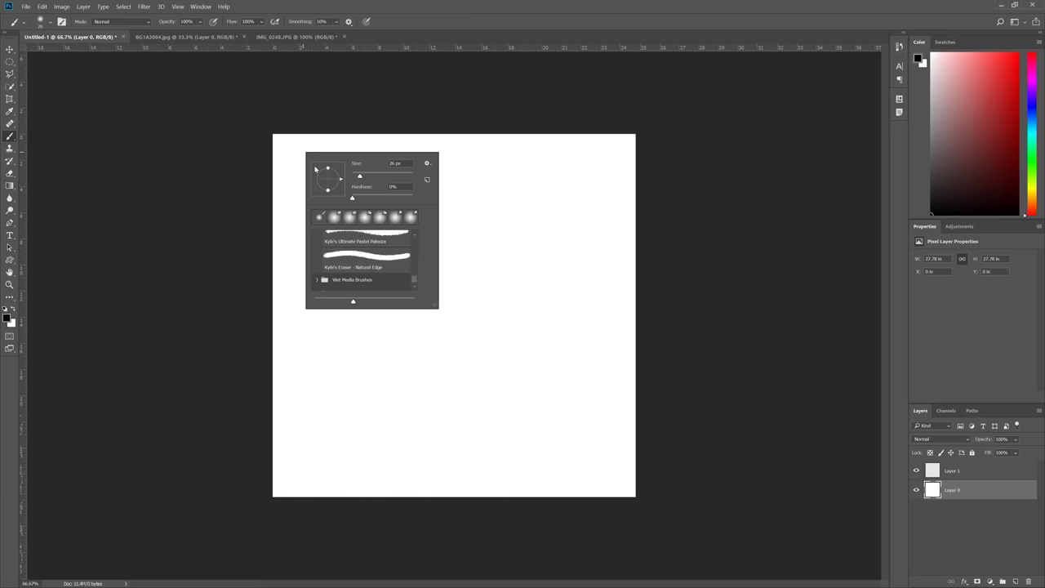
pyautogui.click(409, 174)
pyautogui.moveTo(509, 234)
pyautogui.mouseDown()
pyautogui.moveTo(470, 367)
pyautogui.moveTo(389, 222)
pyautogui.mouseUp()
pyautogui.hotkey('ctrl', 'z')
# - Harden the 385 px brush's edge and paint a large solid black shape across the upper canvas
pyautogui.rightClick(391, 298)
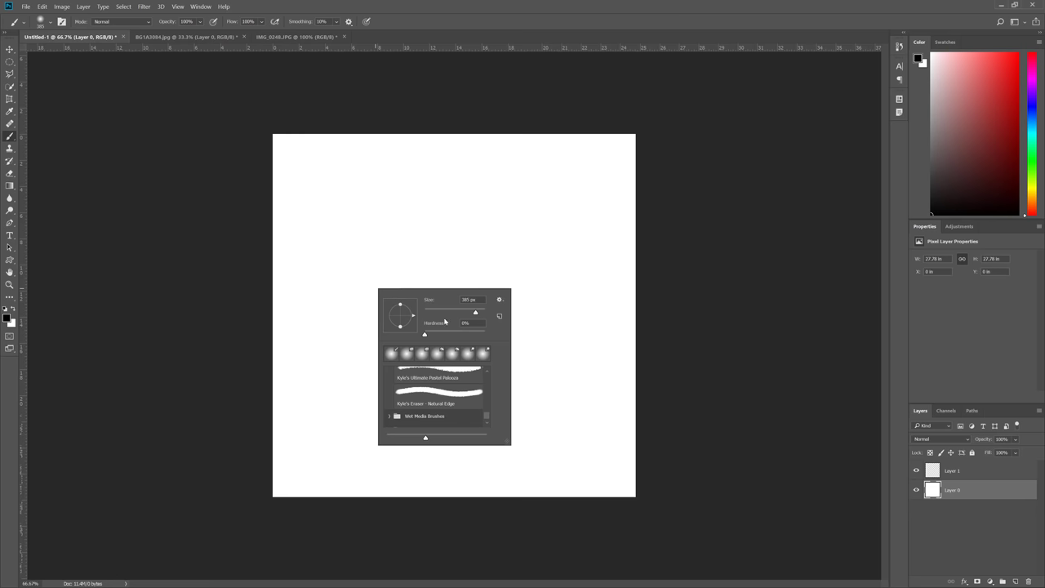
pyautogui.click(466, 249)
pyautogui.moveTo(474, 236)
pyautogui.mouseDown()
pyautogui.moveTo(416, 218)
pyautogui.moveTo(347, 220)
pyautogui.moveTo(515, 215)
pyautogui.moveTo(529, 203)
pyautogui.moveTo(493, 285)
pyautogui.mouseUp()
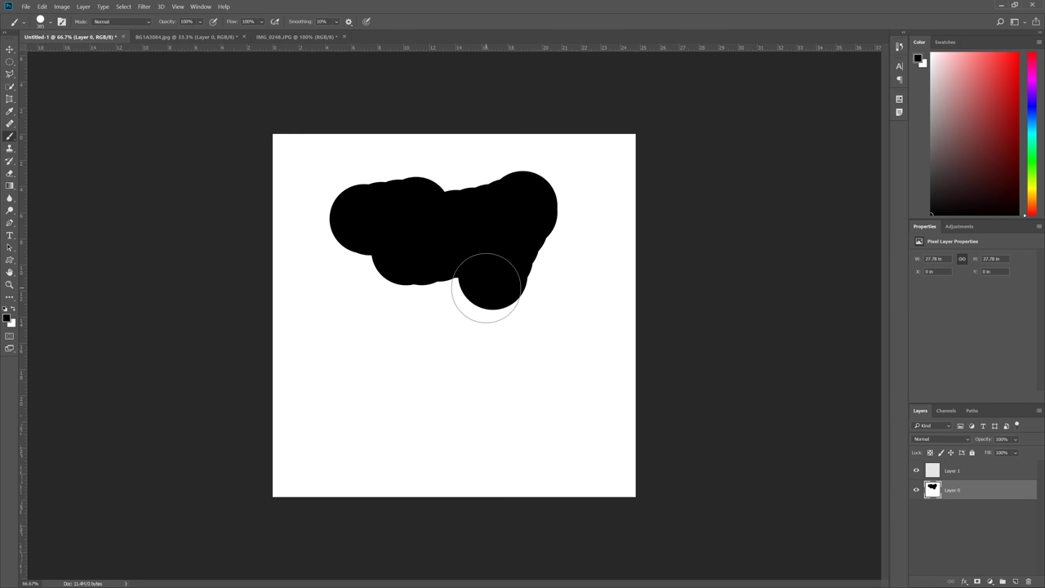
# - Examine the individual pixels along the large black shape's upper edge at 6400% zoom
pyautogui.scroll(3, 457, 182)
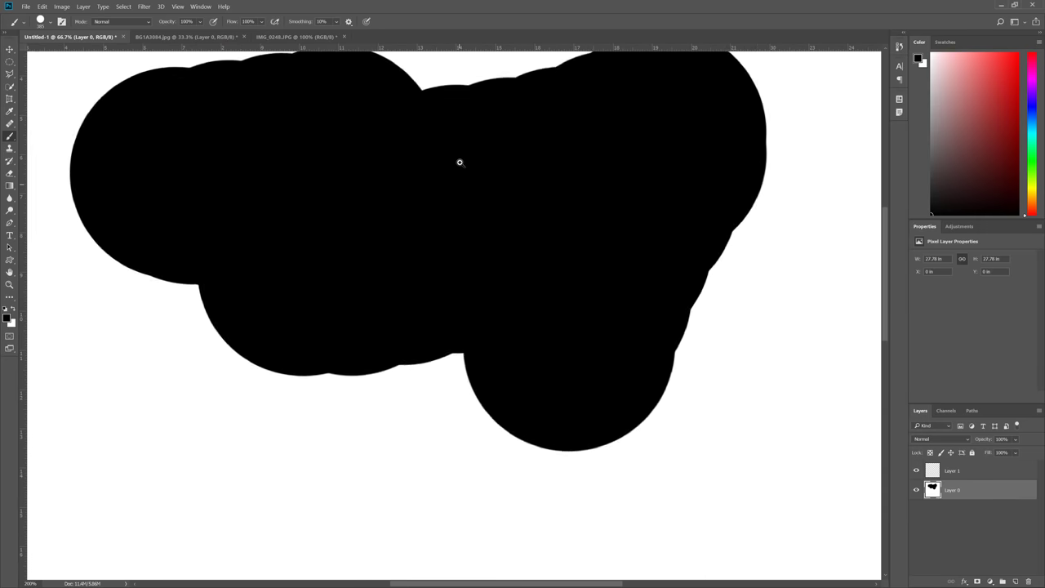
pyautogui.keyDown('ctrl'); pyautogui.click(420, 166); pyautogui.keyUp('ctrl')
pyautogui.moveTo(432, 155); pyautogui.dragTo(420, 329)
pyautogui.moveTo(427, 264); pyautogui.dragTo(446, 188)
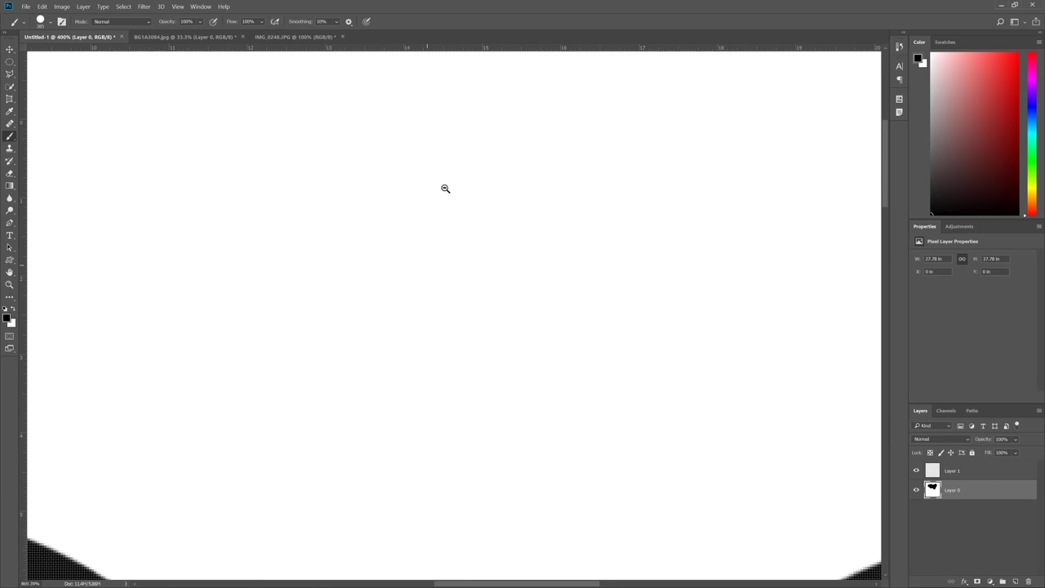
pyautogui.moveTo(246, 417); pyautogui.dragTo(478, 107)
pyautogui.scroll(5, 445, 387)
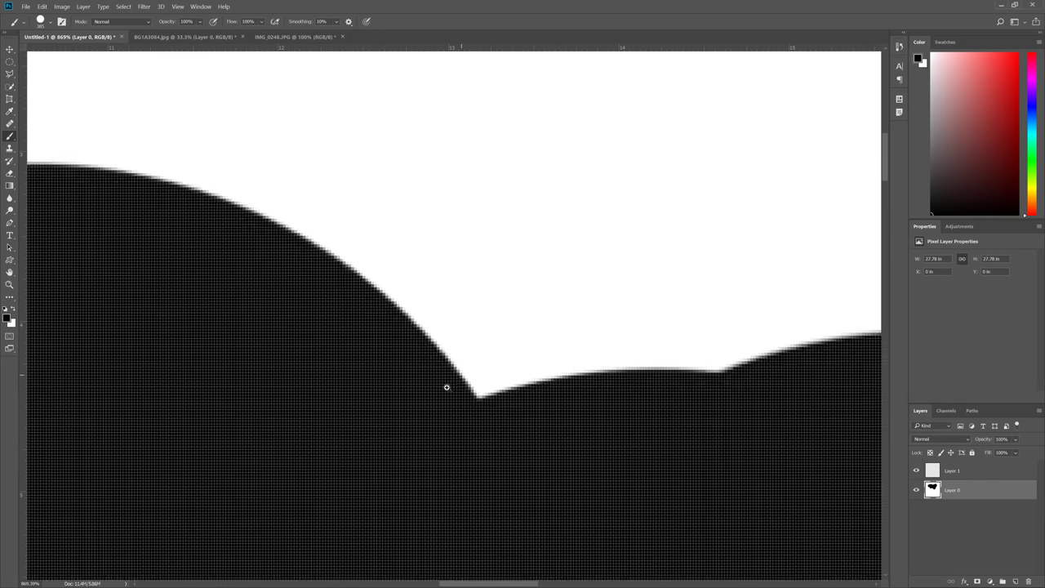
pyautogui.scroll(2, 446, 387)
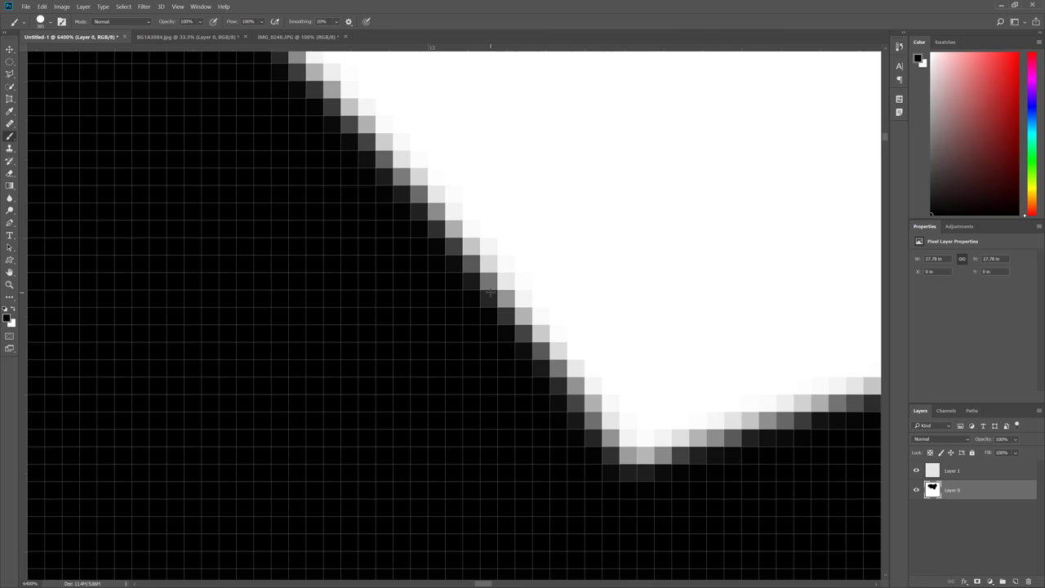
# - Undo the large black shape at 100% zoom, then paint and undo one more test stroke
pyautogui.hotkey('ctrl', '1')
pyautogui.hotkey('ctrl', 'z')
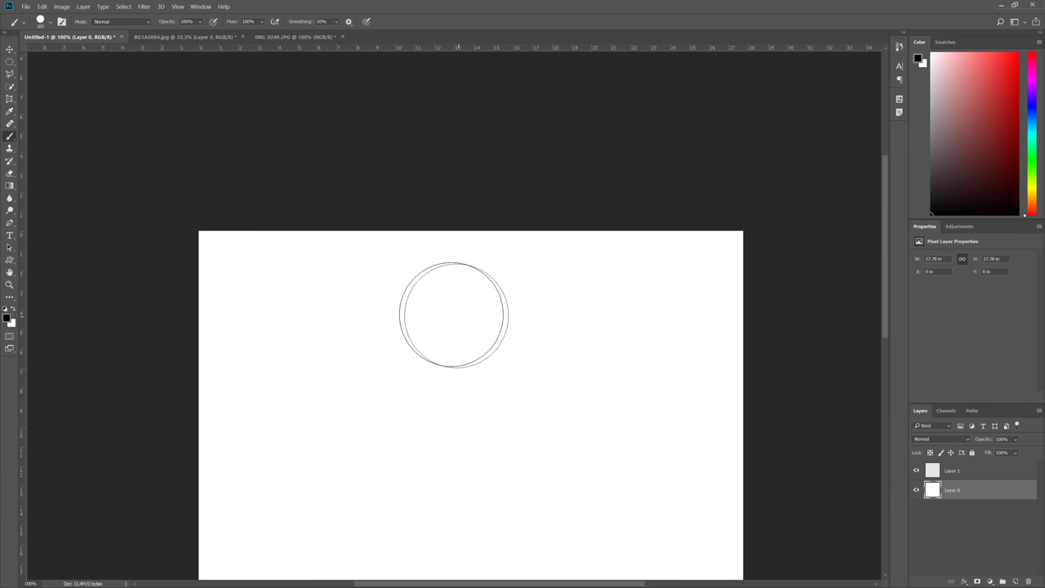
pyautogui.rightClick(472, 328)
pyautogui.moveTo(434, 303)
pyautogui.mouseDown()
pyautogui.moveTo(355, 359)
pyautogui.moveTo(542, 371)
pyautogui.mouseUp()
pyautogui.hotkey('ctrl', 'z')
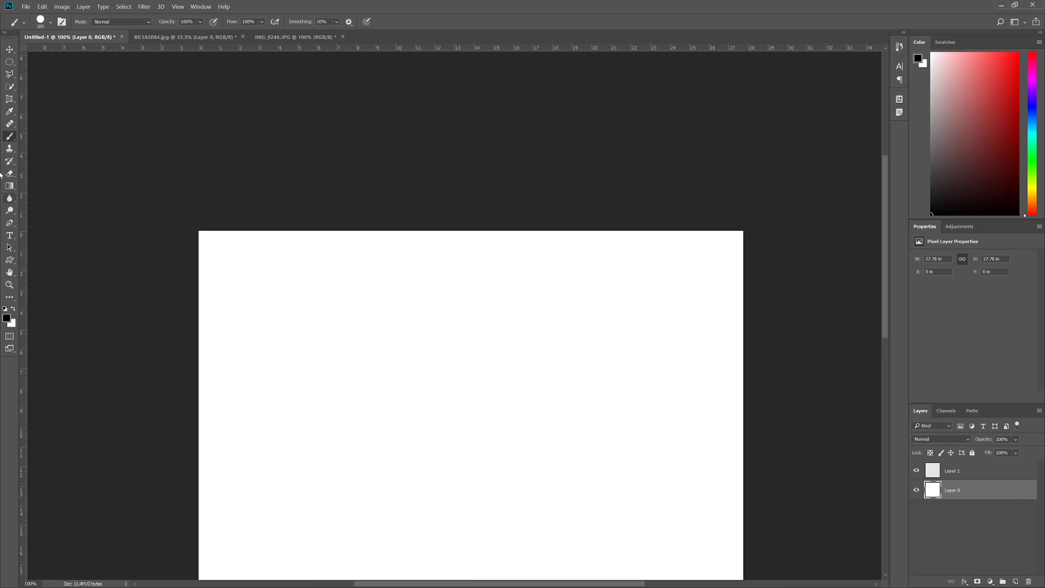
# - Switch to the Pencil Tool and draw a thick black curved test stroke on the canvas
pyautogui.rightClick(8, 139)
pyautogui.click(36, 144)
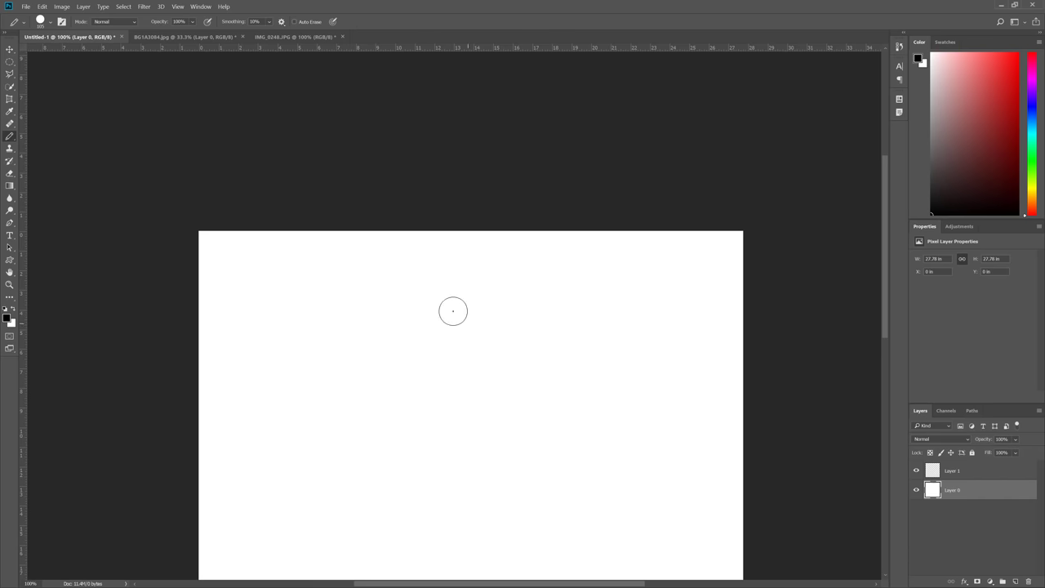
pyautogui.moveTo(452, 310)
pyautogui.mouseDown()
pyautogui.moveTo(569, 341)
pyautogui.moveTo(488, 369)
pyautogui.moveTo(459, 336)
pyautogui.mouseUp()
# - Examine the pixels along the pencil stroke's upper edge at 12800% zoom, then return to 100%
pyautogui.keyDown('ctrl'); pyautogui.click(515, 310); pyautogui.keyUp('ctrl')
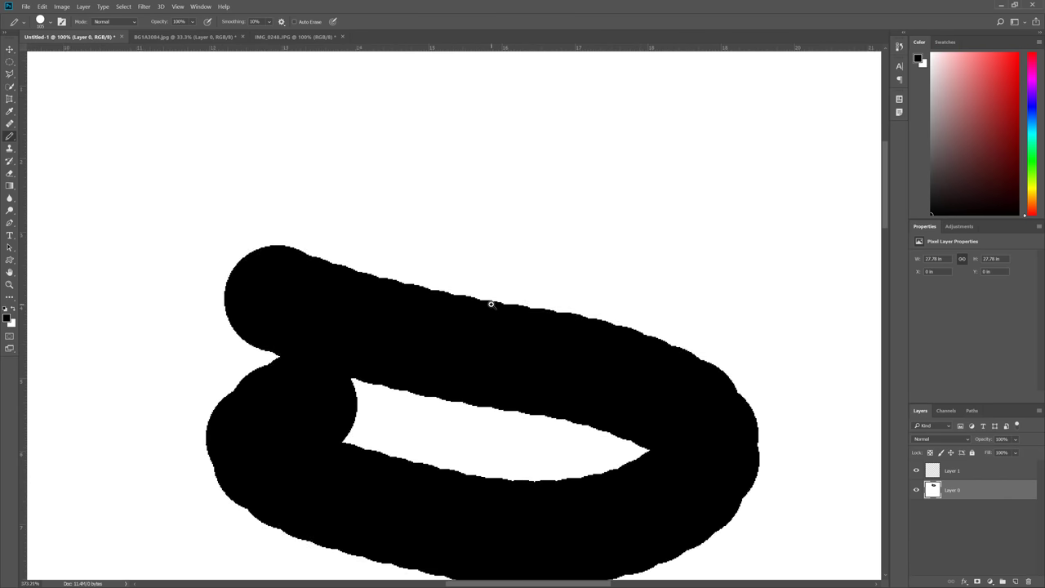
pyautogui.keyDown('ctrl'); pyautogui.click(489, 301); pyautogui.keyUp('ctrl')
pyautogui.scroll(12, 482, 299)
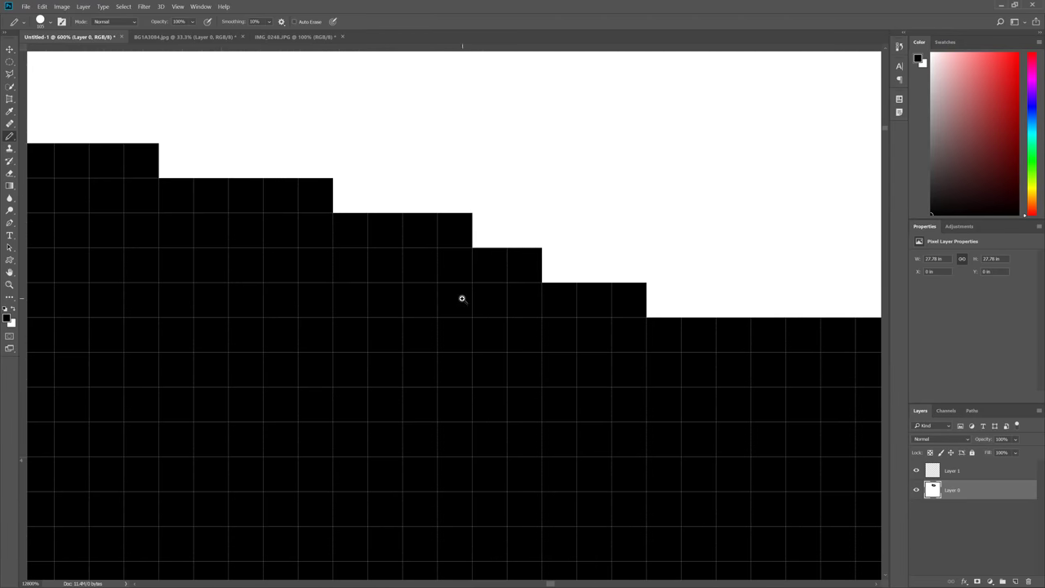
pyautogui.click(445, 187)
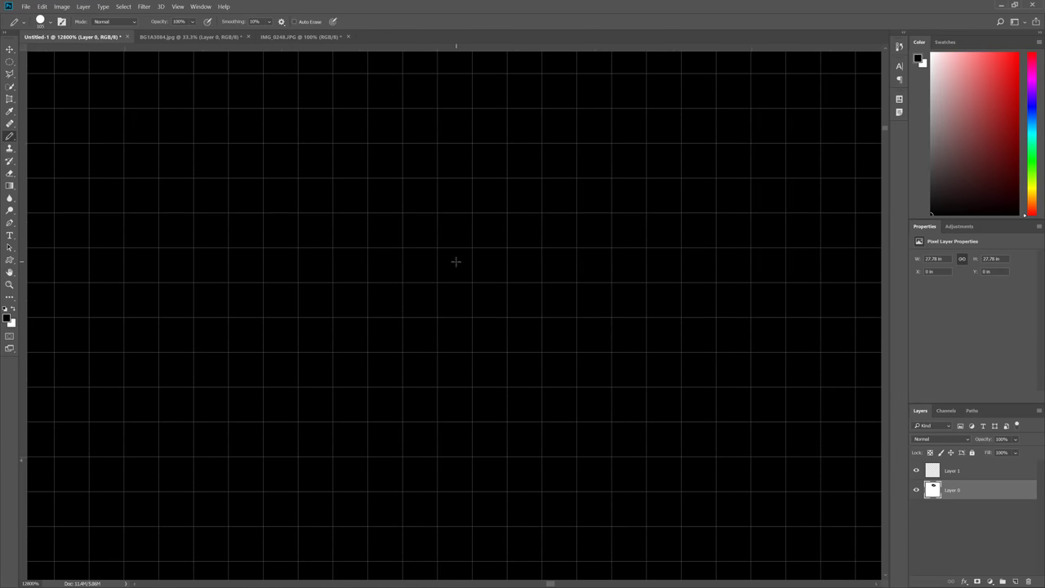
pyautogui.scroll(3, 455, 261)
pyautogui.hotkey('ctrl', '1')
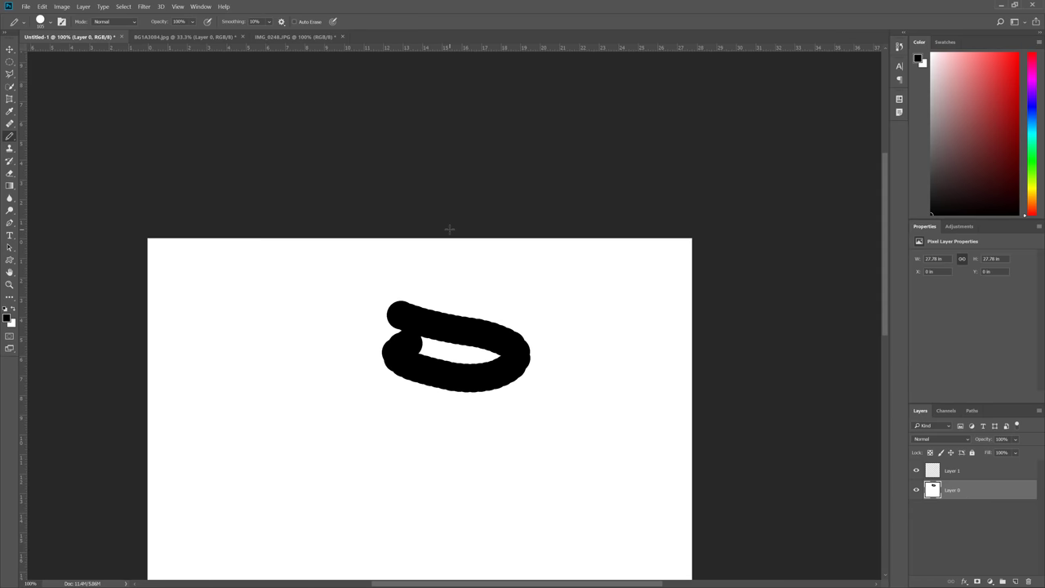
# - Undo the pencil stroke and reactivate the Brush Tool
pyautogui.hotkey('ctrl', 'z')
pyautogui.click(10, 147)
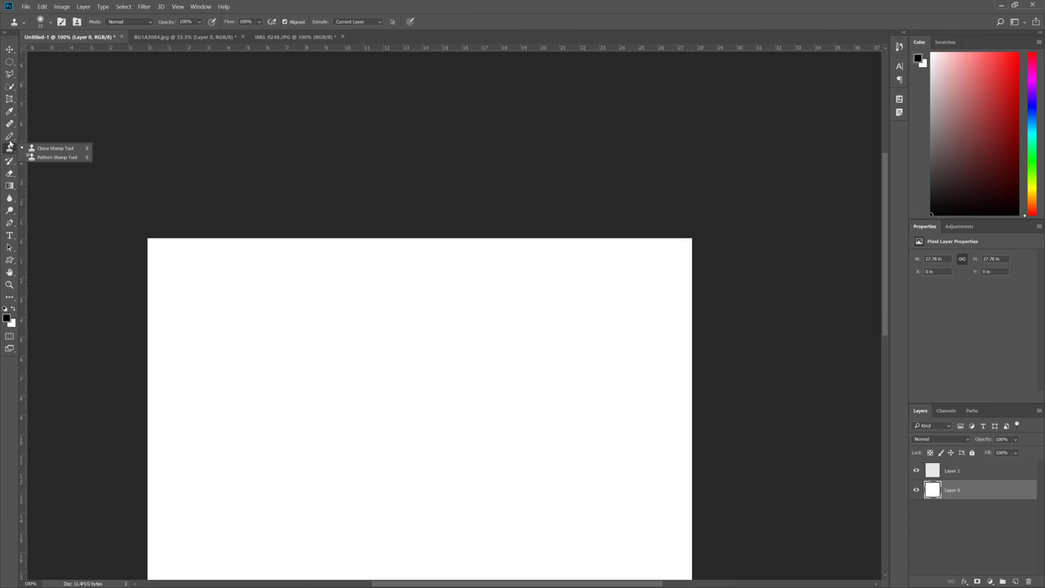
pyautogui.click(10, 136)
pyautogui.click(32, 137)
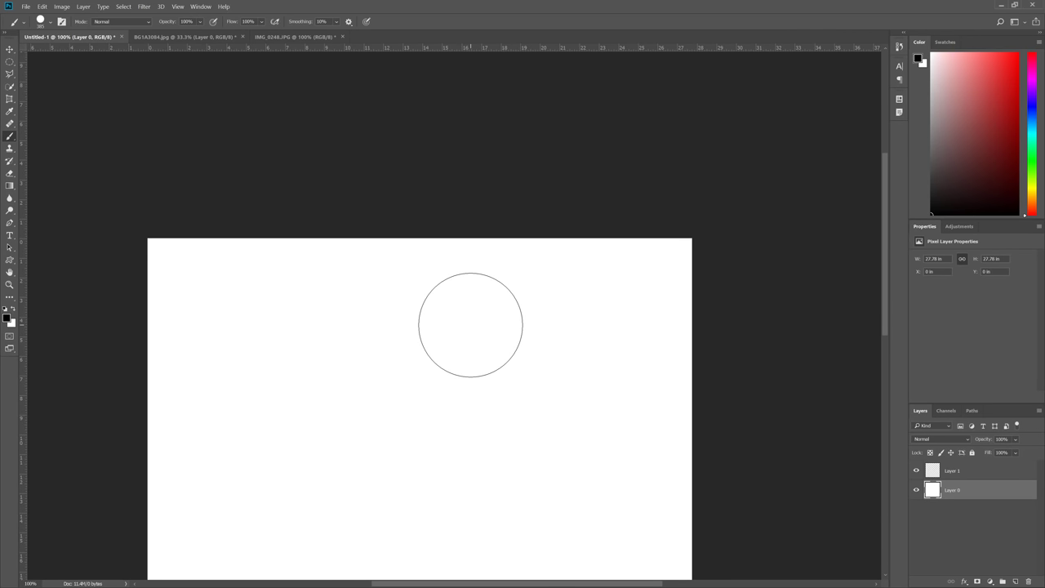
# - Set the brush to 58 px with partial hardness and paint a black curved stroke on the upper canvas
pyautogui.rightClick(470, 325)
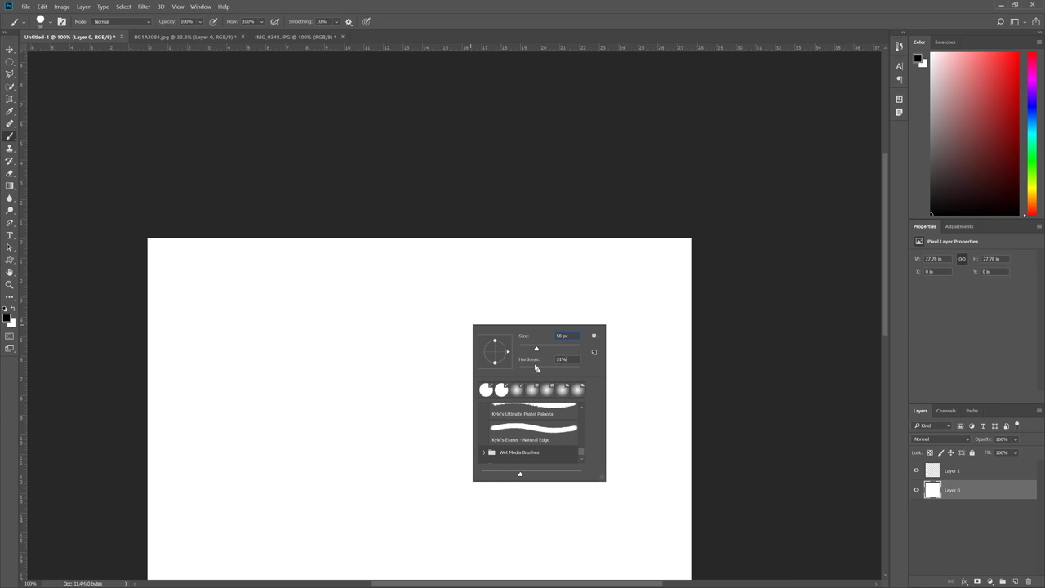
pyautogui.moveTo(359, 327)
pyautogui.mouseDown()
pyautogui.moveTo(318, 352)
pyautogui.moveTo(344, 400)
pyautogui.moveTo(462, 373)
pyautogui.moveTo(381, 358)
pyautogui.moveTo(369, 333)
pyautogui.mouseUp()
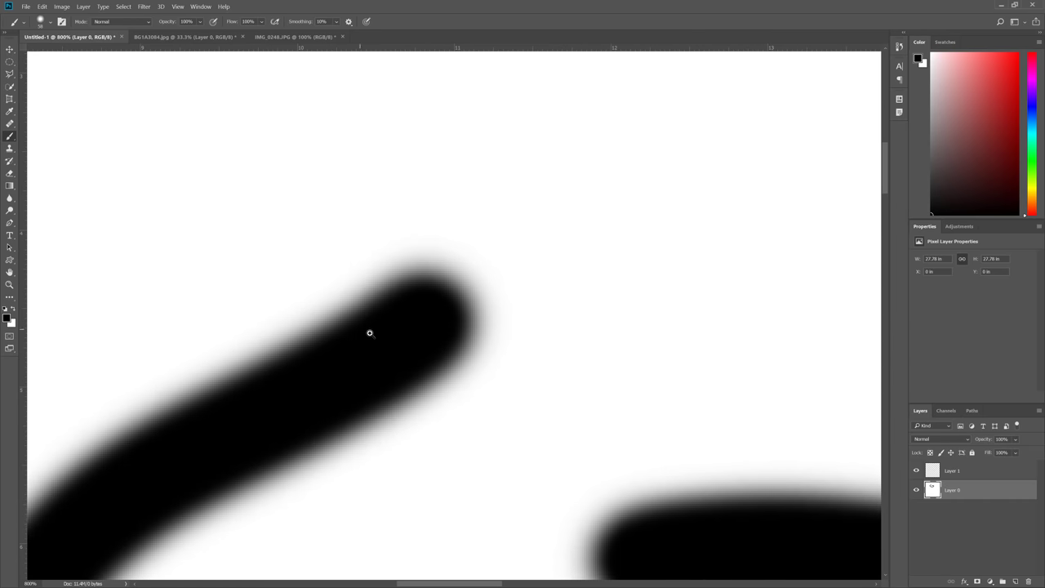
pyautogui.scroll(1, 369, 332)
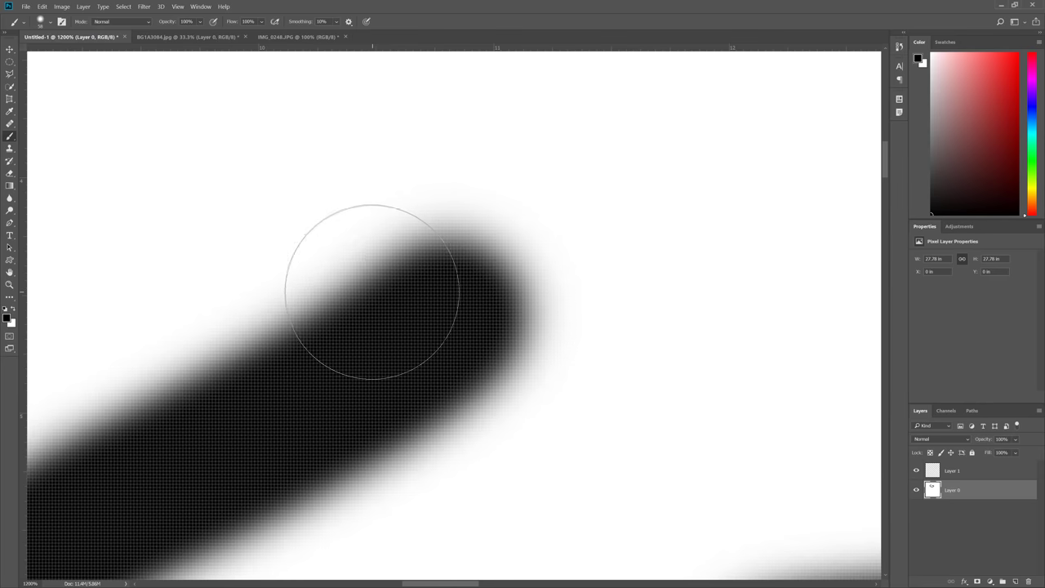
# - Set the brush hardness to 100% and paint a small black blob above the curved stroke's end, comparing their edges up close
pyautogui.rightClick(498, 228)
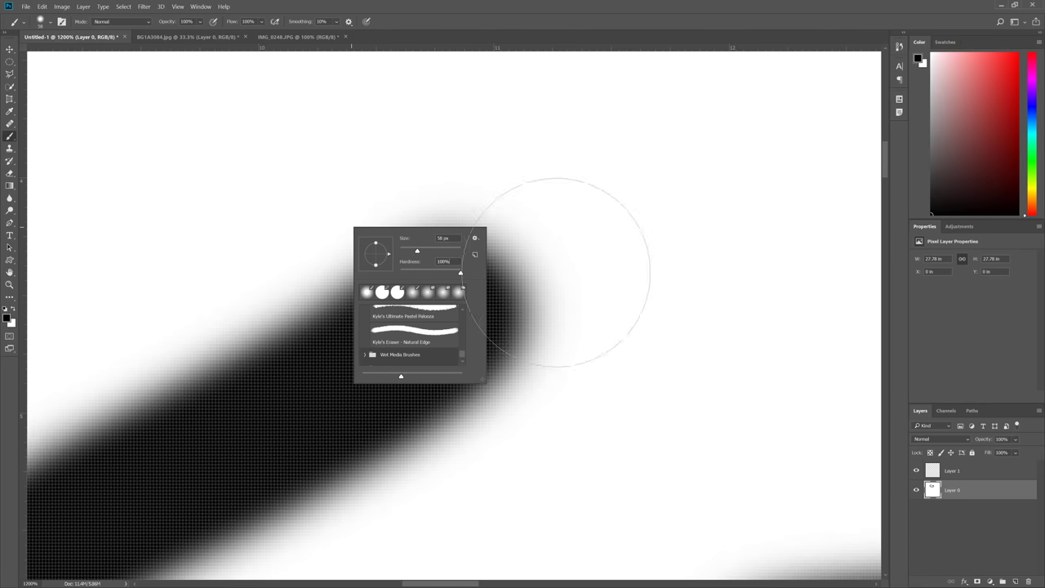
pyautogui.moveTo(208, 142); pyautogui.dragTo(257, 146)
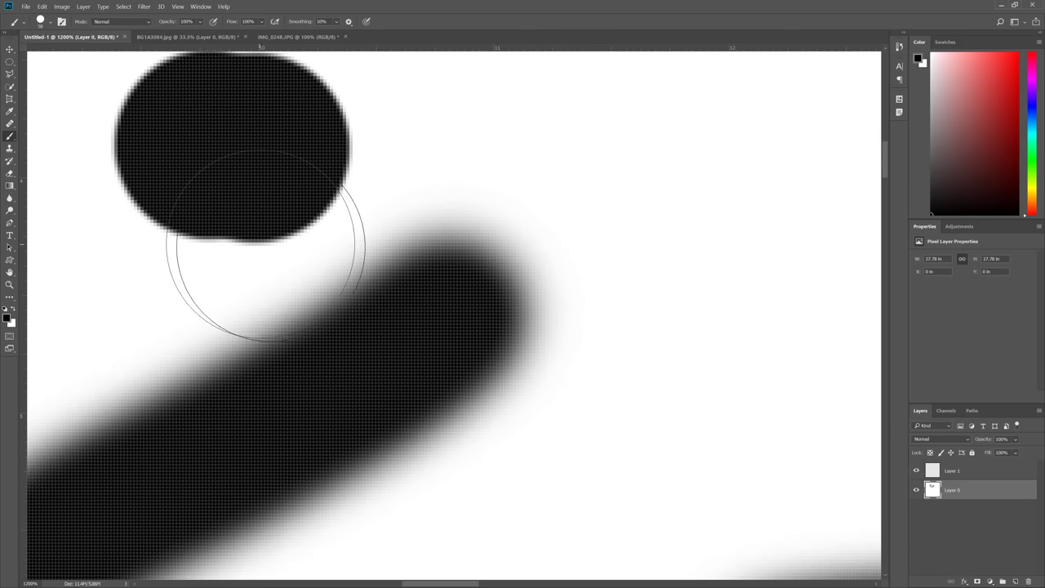
pyautogui.scroll(3, 276, 245)
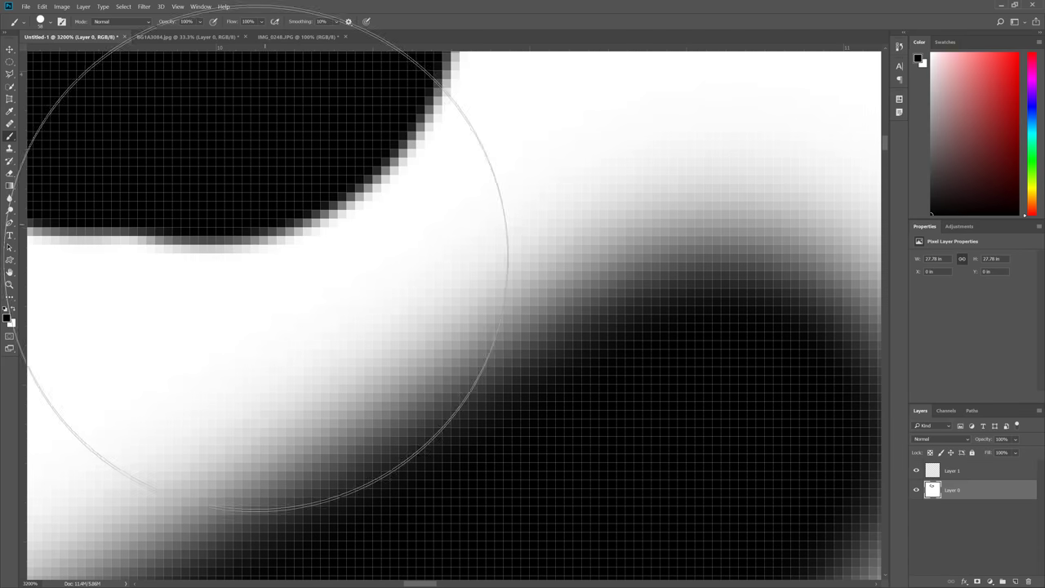
pyautogui.scroll(-3, 405, 307)
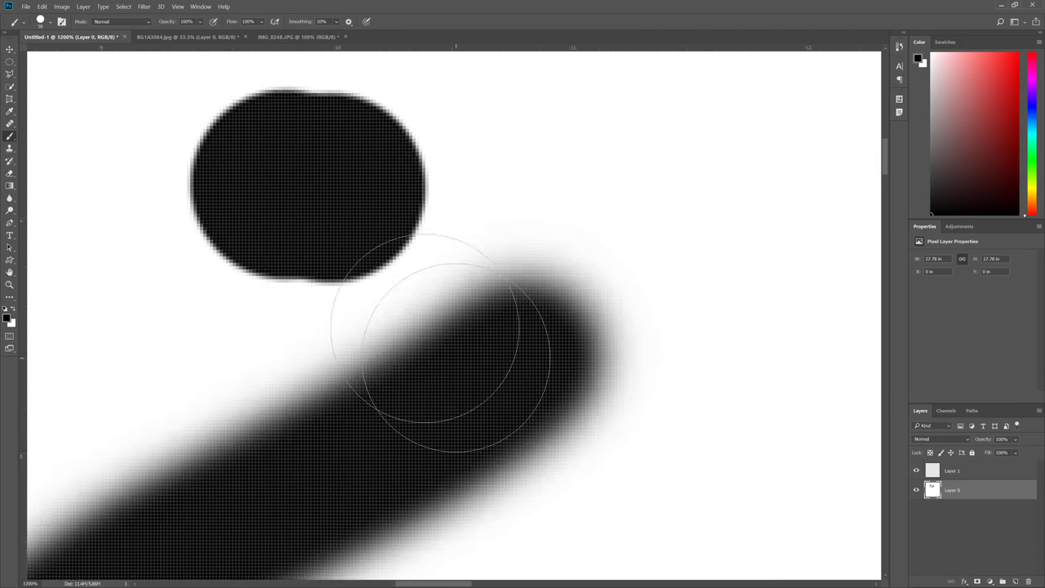
pyautogui.scroll(-2, 436, 324)
# - Set the brush hardness to 0% and paint a short soft hook and a longer wavy stroke beside the earlier marks
pyautogui.rightClick(458, 302)
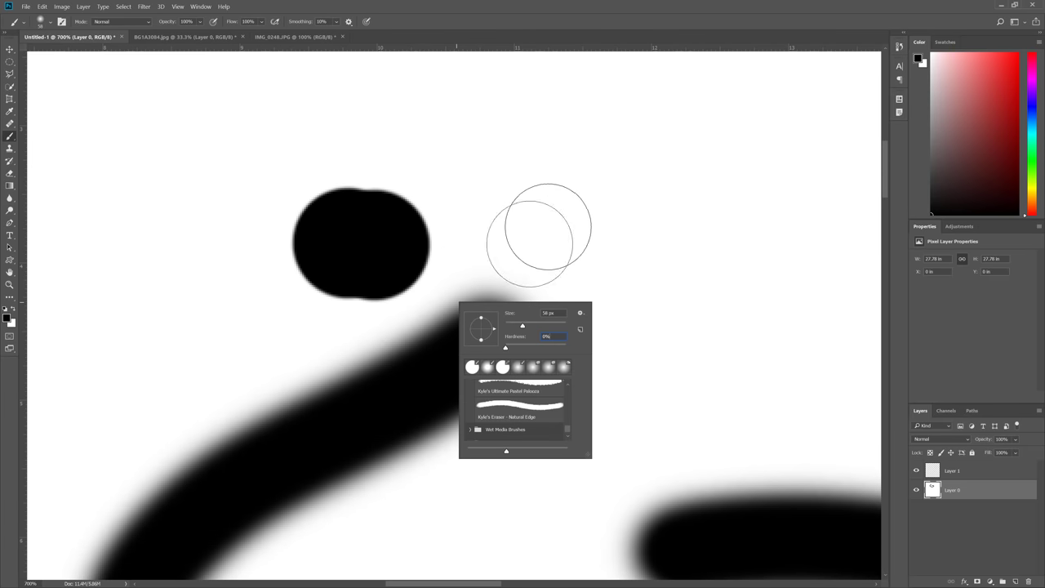
pyautogui.moveTo(545, 222)
pyautogui.mouseDown()
pyautogui.moveTo(610, 248)
pyautogui.moveTo(621, 297)
pyautogui.moveTo(590, 352)
pyautogui.mouseUp()
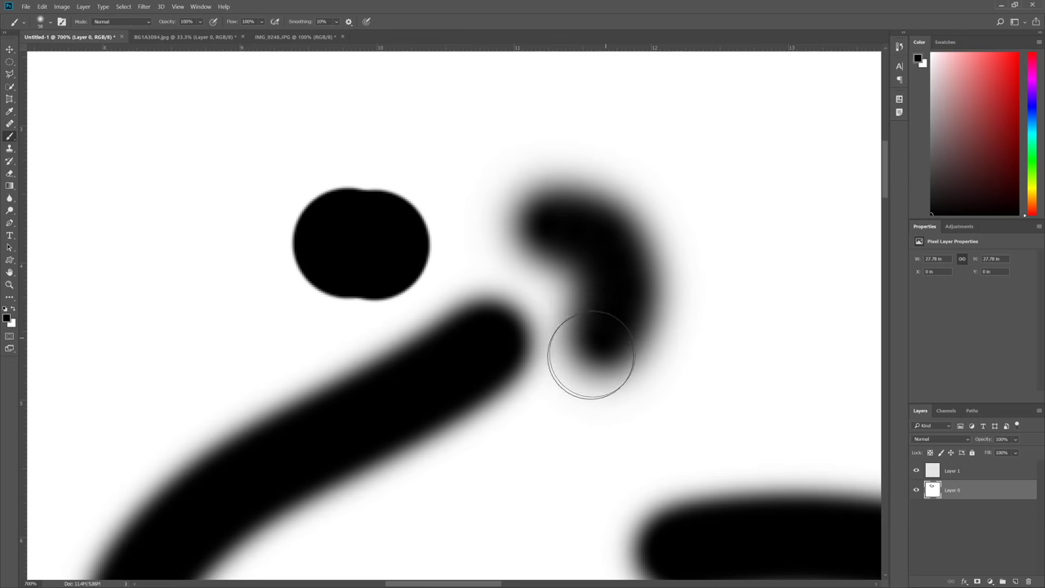
pyautogui.scroll(3, 599, 354)
pyautogui.scroll(2, 599, 356)
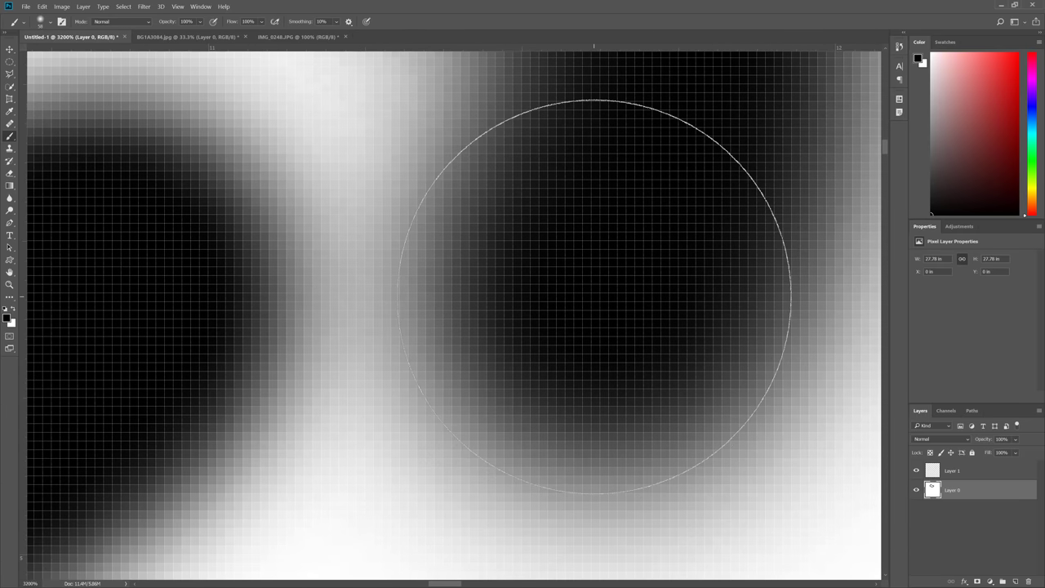
pyautogui.hotkey('ctrl', 'z')
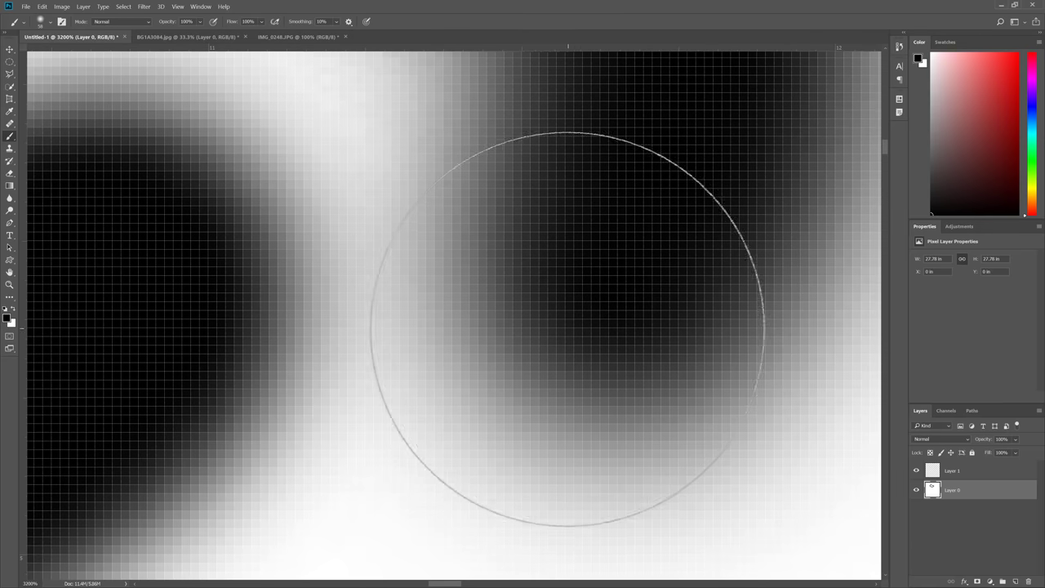
pyautogui.scroll(-10, 525, 385)
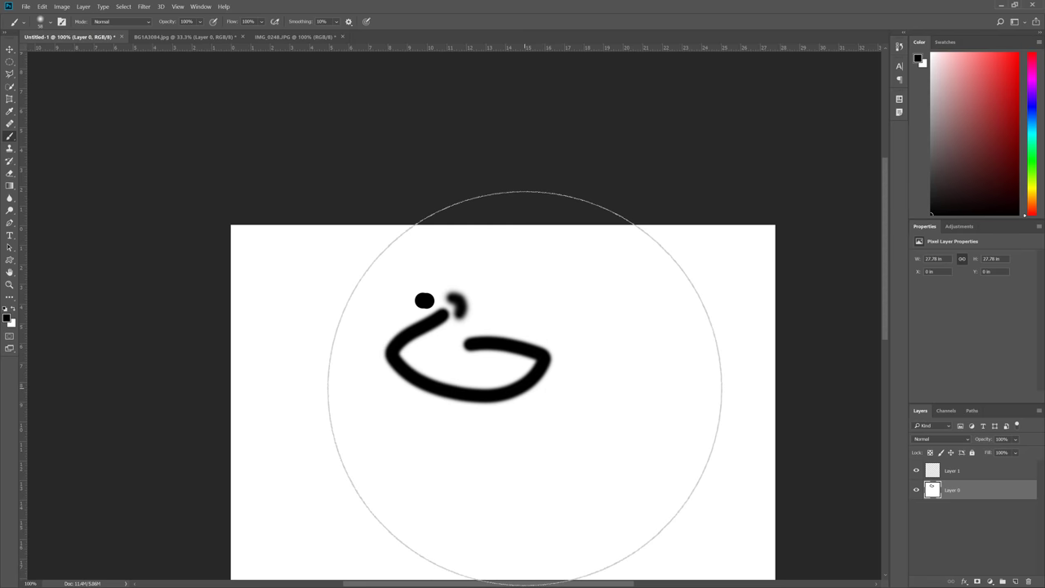
pyautogui.moveTo(536, 299)
pyautogui.mouseDown()
pyautogui.moveTo(587, 324)
pyautogui.moveTo(558, 349)
pyautogui.mouseUp()
# - Raise the brush hardness, paint a looping hard-edged stroke over the small blob, and inspect its edges up close
pyautogui.rightClick(387, 308)
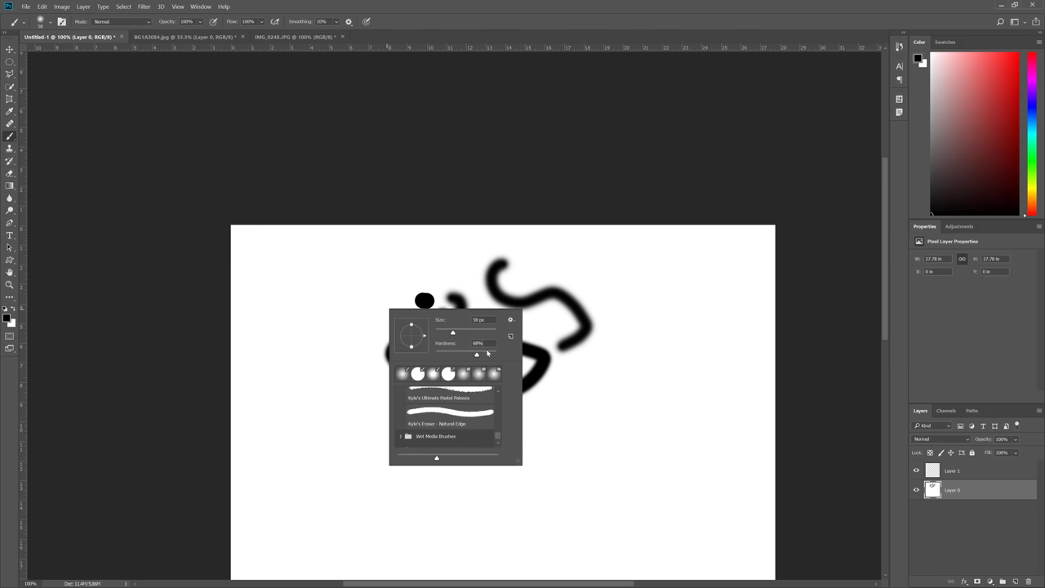
pyautogui.moveTo(387, 272)
pyautogui.mouseDown()
pyautogui.moveTo(459, 292)
pyautogui.moveTo(358, 283)
pyautogui.moveTo(408, 351)
pyautogui.mouseUp()
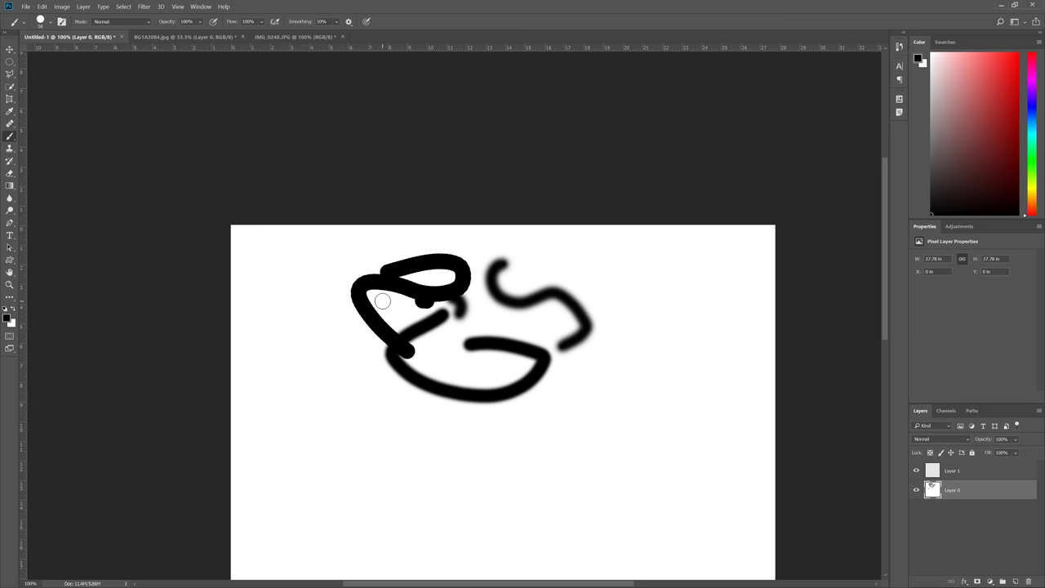
pyautogui.scroll(7, 388, 290)
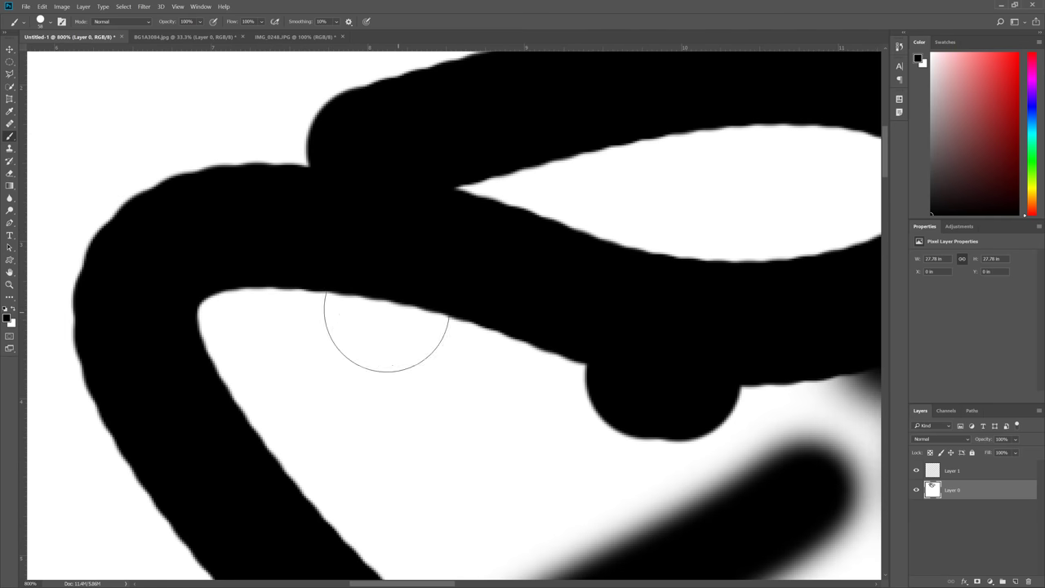
pyautogui.scroll(-5, 387, 298)
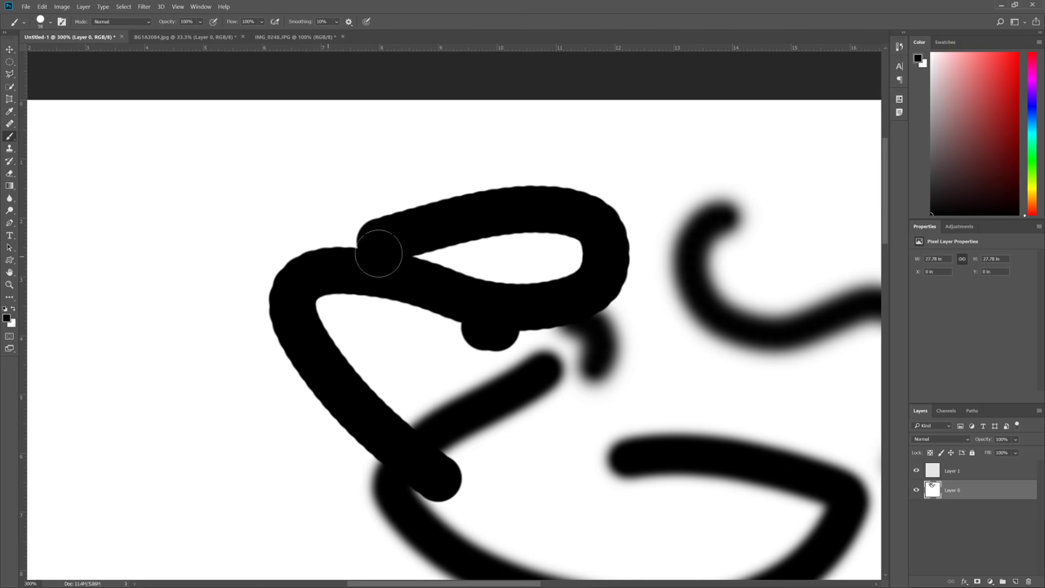
pyautogui.scroll(-1, 373, 244)
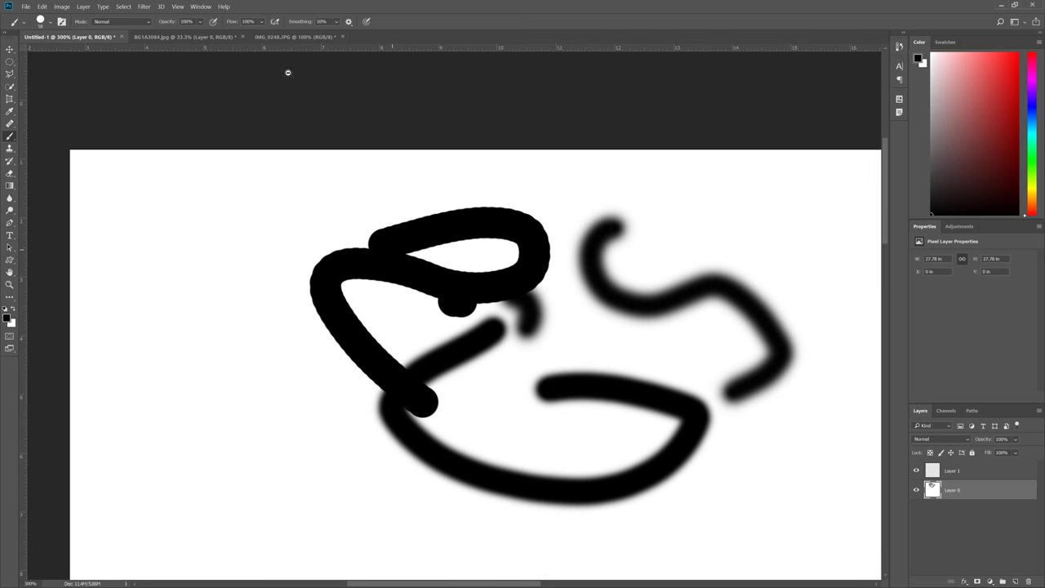
# - Lower the brush flow to 24% and paint a self-crossing loop on the empty canvas area beside the hard-edged stroke
pyautogui.click(260, 22)
pyautogui.moveTo(254, 286)
pyautogui.mouseDown()
pyautogui.moveTo(226, 362)
pyautogui.moveTo(268, 357)
pyautogui.moveTo(260, 249)
pyautogui.mouseUp()
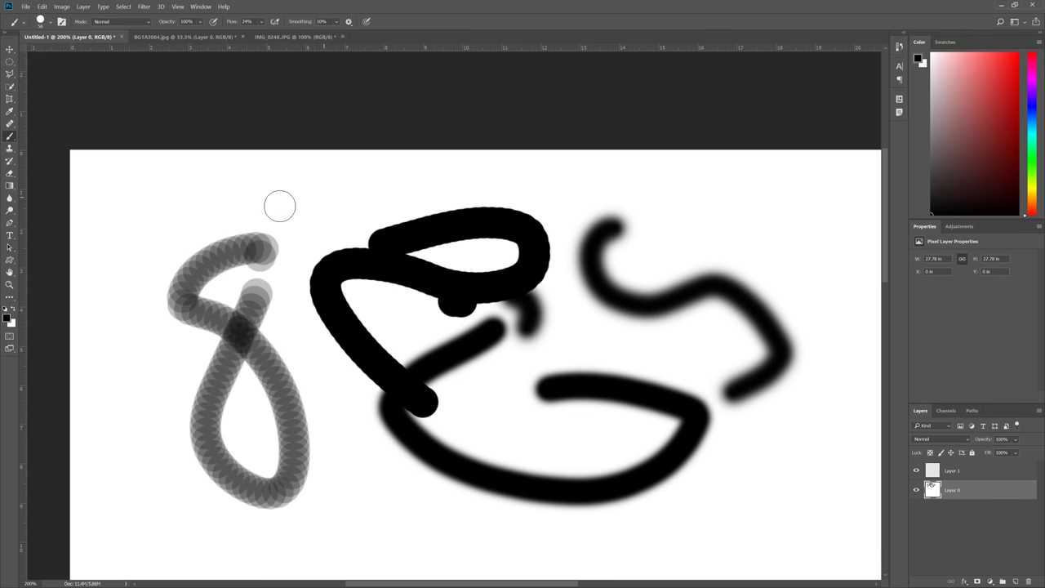
# - Paint a hard low-flow stroke above the loop, lower the brush hardness and paint soft overlapping strokes along the canvas edges
pyautogui.moveTo(191, 206)
pyautogui.mouseDown()
pyautogui.moveTo(302, 210)
pyautogui.moveTo(274, 197)
pyautogui.mouseUp()
pyautogui.rightClick(220, 209)
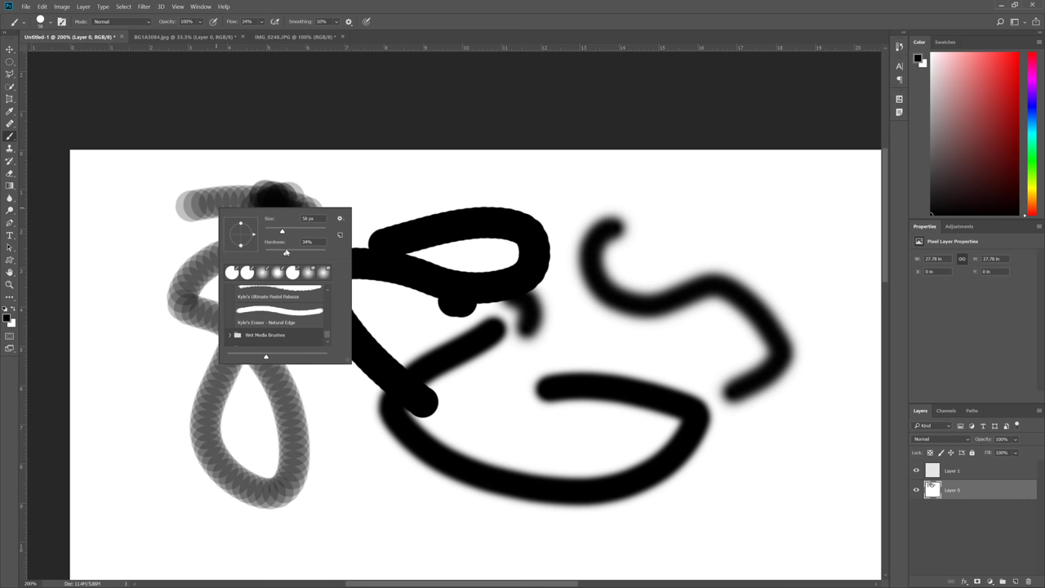
pyautogui.moveTo(155, 217)
pyautogui.mouseDown()
pyautogui.moveTo(123, 272)
pyautogui.moveTo(131, 418)
pyautogui.mouseUp()
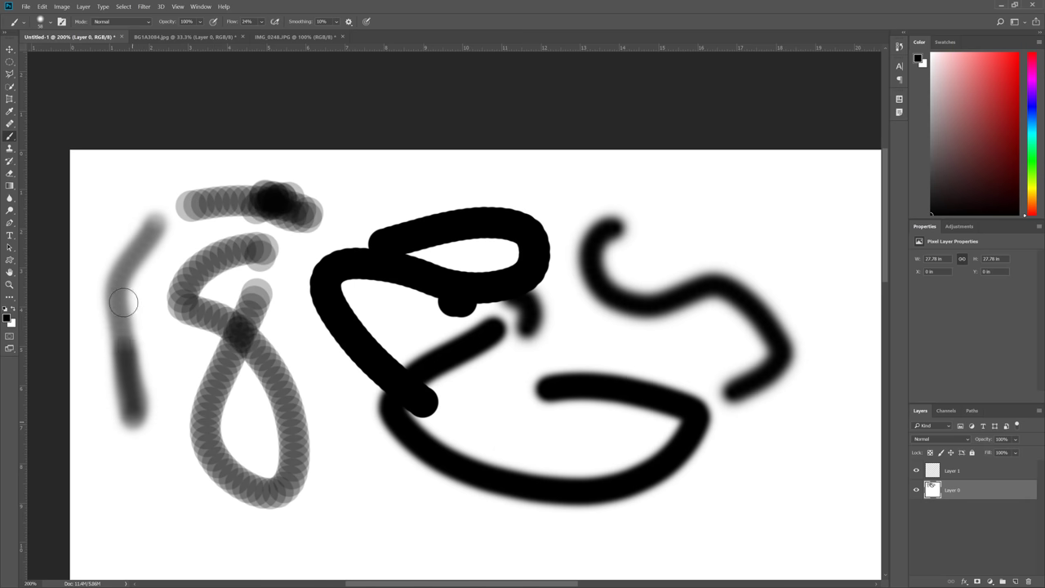
pyautogui.moveTo(124, 302)
pyautogui.mouseDown()
pyautogui.moveTo(124, 235)
pyautogui.moveTo(145, 210)
pyautogui.moveTo(432, 181)
pyautogui.moveTo(631, 178)
pyautogui.moveTo(441, 176)
pyautogui.moveTo(351, 185)
pyautogui.moveTo(426, 179)
pyautogui.moveTo(704, 202)
pyautogui.moveTo(449, 194)
pyautogui.moveTo(339, 217)
pyautogui.mouseUp()
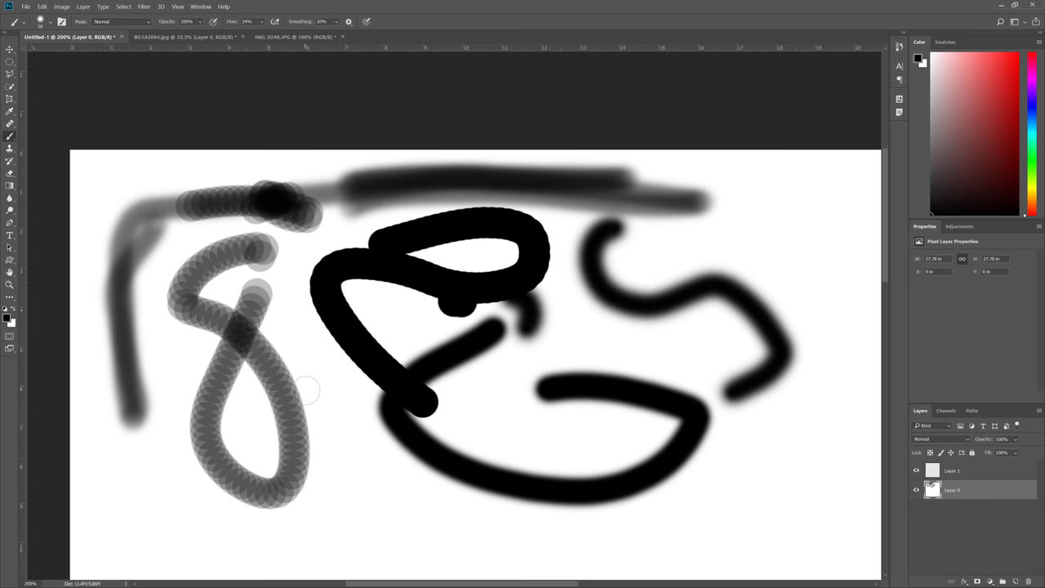
# - Restore the brush flow to 100%, clear everything painted on Layer 0 and refill it with white
pyautogui.click(261, 22)
pyautogui.moveTo(262, 32); pyautogui.dragTo(273, 34)
pyautogui.click(294, 3)
pyautogui.moveTo(344, 504)
pyautogui.mouseDown()
pyautogui.moveTo(487, 514)
pyautogui.moveTo(564, 420)
pyautogui.moveTo(555, 334)
pyautogui.moveTo(626, 349)
pyautogui.moveTo(690, 436)
pyautogui.moveTo(741, 448)
pyautogui.moveTo(793, 364)
pyautogui.moveTo(783, 240)
pyautogui.moveTo(693, 226)
pyautogui.moveTo(392, 430)
pyautogui.mouseUp()
pyautogui.moveTo(347, 390); pyautogui.dragTo(222, 350)
pyautogui.press('Delete')
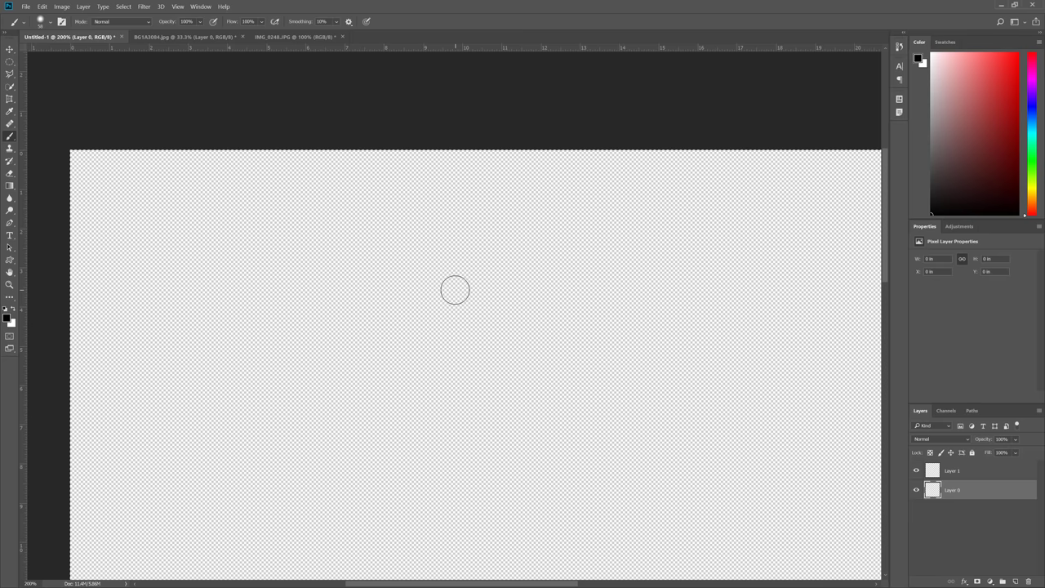
pyautogui.hotkey('ctrl', 'BackSpace')
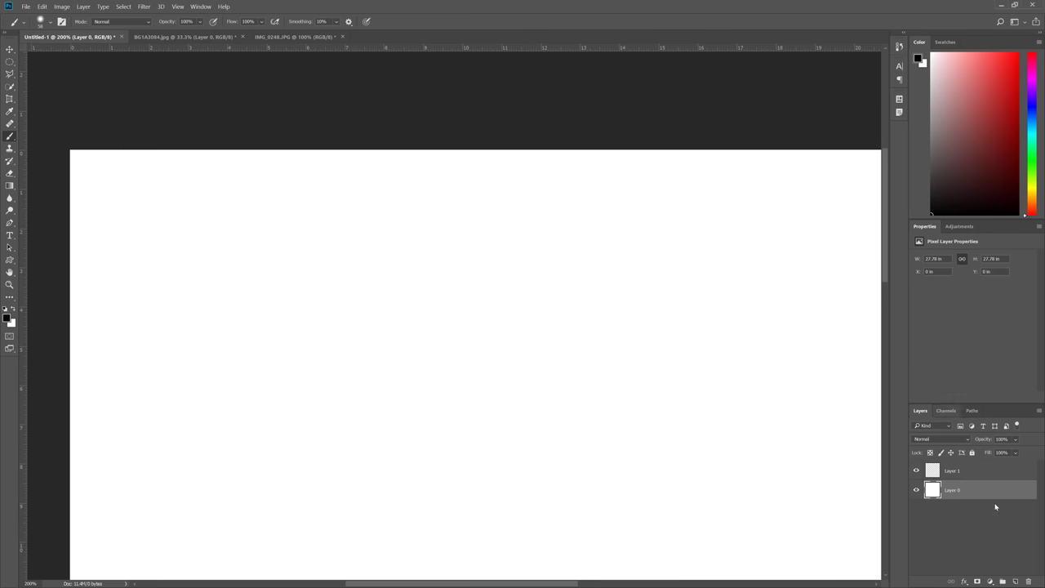
# - On Layer 1, set the brush smoothing to 100% and paint one long looping stroke across the canvas
pyautogui.click(1002, 475)
pyautogui.click(334, 22)
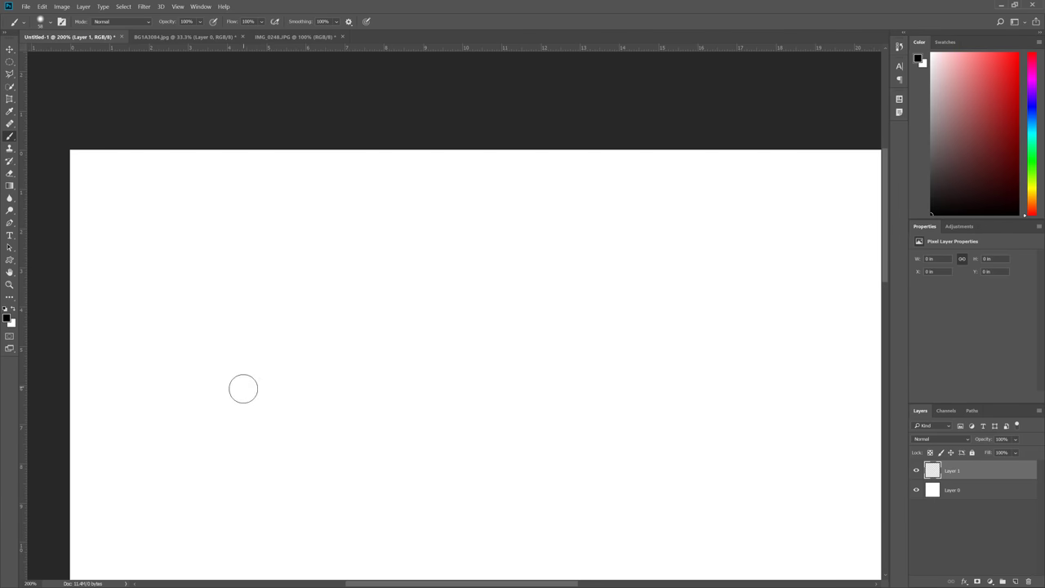
pyautogui.moveTo(242, 386)
pyautogui.mouseDown()
pyautogui.moveTo(231, 341)
pyautogui.moveTo(236, 306)
pyautogui.moveTo(260, 283)
pyautogui.moveTo(390, 269)
pyautogui.moveTo(499, 311)
pyautogui.moveTo(535, 352)
pyautogui.moveTo(518, 410)
pyautogui.moveTo(456, 436)
pyautogui.moveTo(385, 424)
pyautogui.moveTo(350, 391)
pyautogui.moveTo(341, 336)
pyautogui.moveTo(364, 283)
pyautogui.moveTo(441, 247)
pyautogui.moveTo(508, 264)
pyautogui.moveTo(537, 354)
pyautogui.moveTo(697, 369)
pyautogui.moveTo(758, 361)
pyautogui.moveTo(783, 325)
pyautogui.moveTo(764, 264)
pyautogui.moveTo(722, 241)
pyautogui.moveTo(646, 242)
pyautogui.moveTo(631, 222)
pyautogui.moveTo(454, 228)
pyautogui.moveTo(395, 258)
pyautogui.moveTo(388, 310)
pyautogui.moveTo(426, 375)
pyautogui.moveTo(434, 472)
pyautogui.moveTo(456, 506)
pyautogui.moveTo(504, 539)
pyautogui.moveTo(575, 512)
pyautogui.moveTo(623, 469)
pyautogui.moveTo(649, 479)
pyautogui.moveTo(702, 433)
pyautogui.mouseUp()
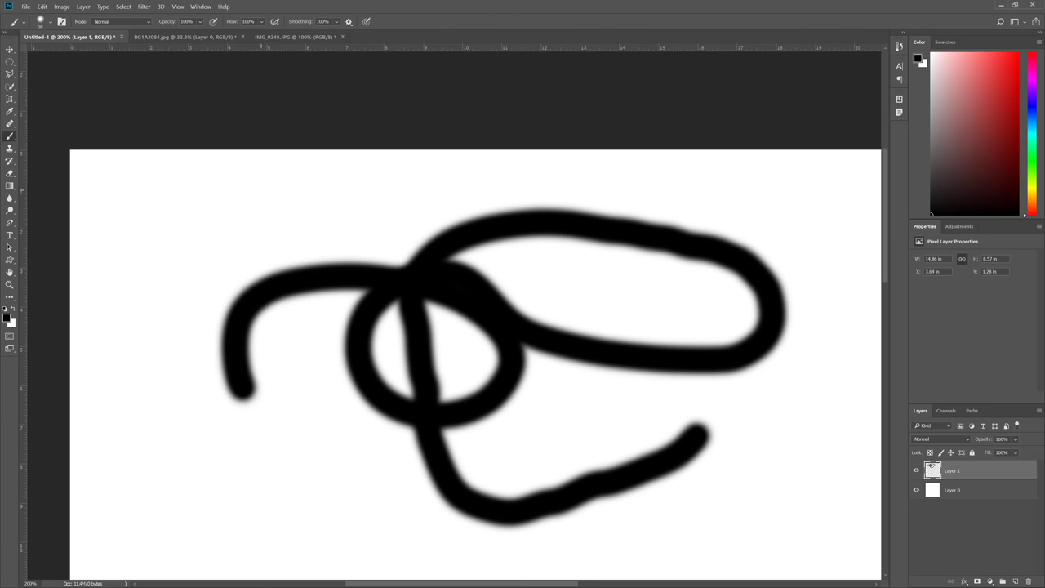
# - Paint a wobbly stroke with smoothing at 0%, and further long strokes with smoothing at 100% for comparison
pyautogui.click(336, 22)
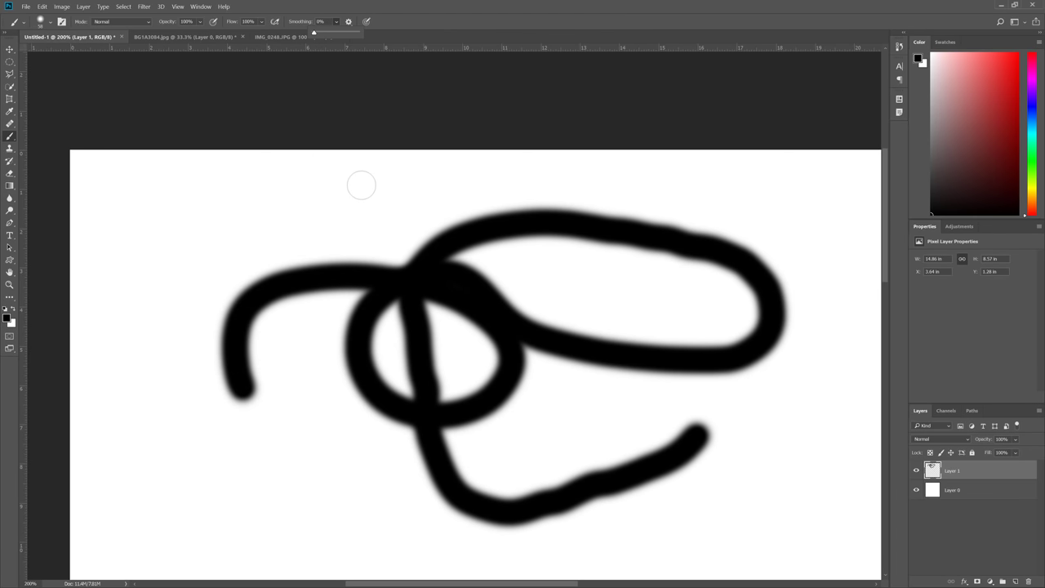
pyautogui.moveTo(213, 487)
pyautogui.mouseDown()
pyautogui.moveTo(182, 463)
pyautogui.moveTo(174, 436)
pyautogui.moveTo(181, 362)
pyautogui.moveTo(230, 243)
pyautogui.moveTo(288, 215)
pyautogui.moveTo(310, 226)
pyautogui.moveTo(443, 223)
pyautogui.moveTo(500, 236)
pyautogui.moveTo(726, 328)
pyautogui.moveTo(790, 362)
pyautogui.mouseUp()
pyautogui.click(336, 24)
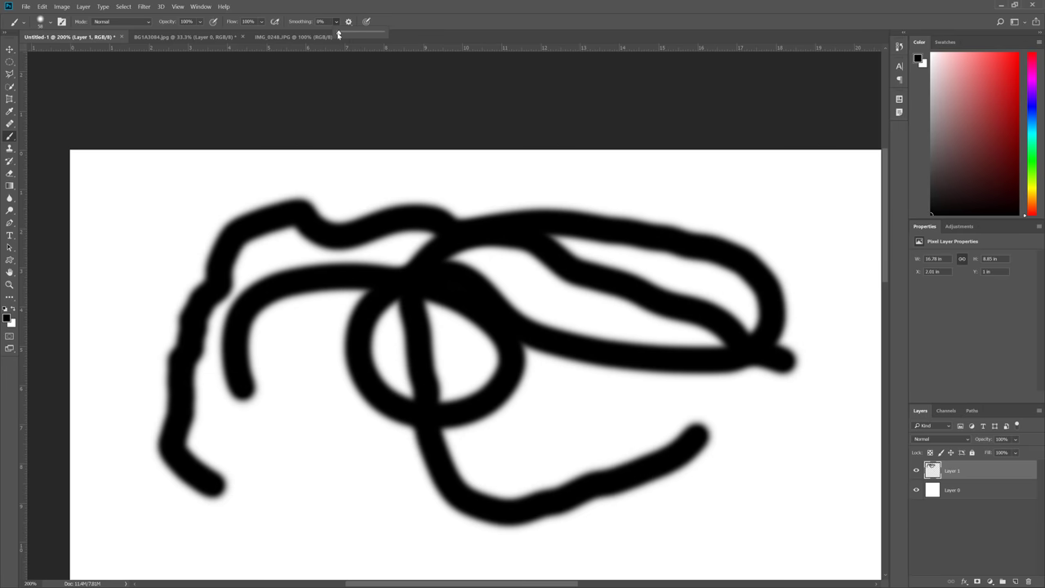
pyautogui.moveTo(235, 465)
pyautogui.mouseDown()
pyautogui.moveTo(285, 442)
pyautogui.moveTo(324, 454)
pyautogui.moveTo(501, 432)
pyautogui.moveTo(584, 460)
pyautogui.moveTo(663, 422)
pyautogui.moveTo(804, 417)
pyautogui.mouseUp()
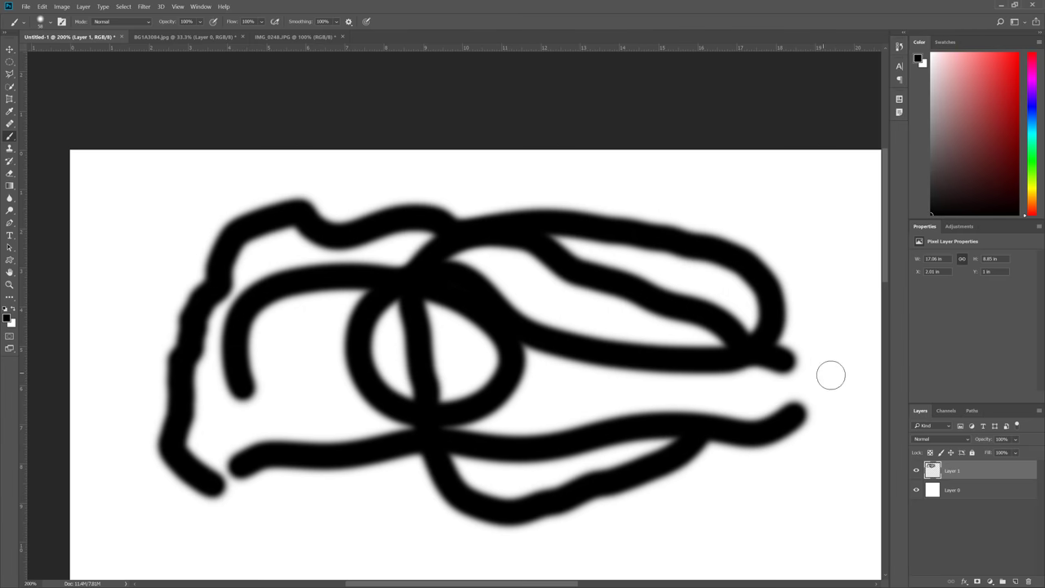
pyautogui.moveTo(851, 371)
pyautogui.mouseDown()
pyautogui.moveTo(599, 203)
pyautogui.moveTo(735, 316)
pyautogui.moveTo(354, 532)
pyautogui.moveTo(414, 205)
pyautogui.moveTo(441, 310)
pyautogui.mouseUp()
# - Clear Layer 1 and paint two curving, looping strokes across the canvas with smoothing at 100%
pyautogui.hotkey('ctrl', 'a')
pyautogui.press('Delete')
pyautogui.hotkey('ctrl', 'd')
pyautogui.moveTo(303, 410)
pyautogui.mouseDown()
pyautogui.moveTo(279, 400)
pyautogui.moveTo(538, 497)
pyautogui.moveTo(454, 219)
pyautogui.moveTo(601, 517)
pyautogui.moveTo(555, 166)
pyautogui.moveTo(781, 350)
pyautogui.mouseUp()
pyautogui.moveTo(734, 400)
pyautogui.mouseDown()
pyautogui.moveTo(601, 378)
pyautogui.moveTo(483, 217)
pyautogui.moveTo(383, 212)
pyautogui.moveTo(327, 303)
pyautogui.mouseUp()
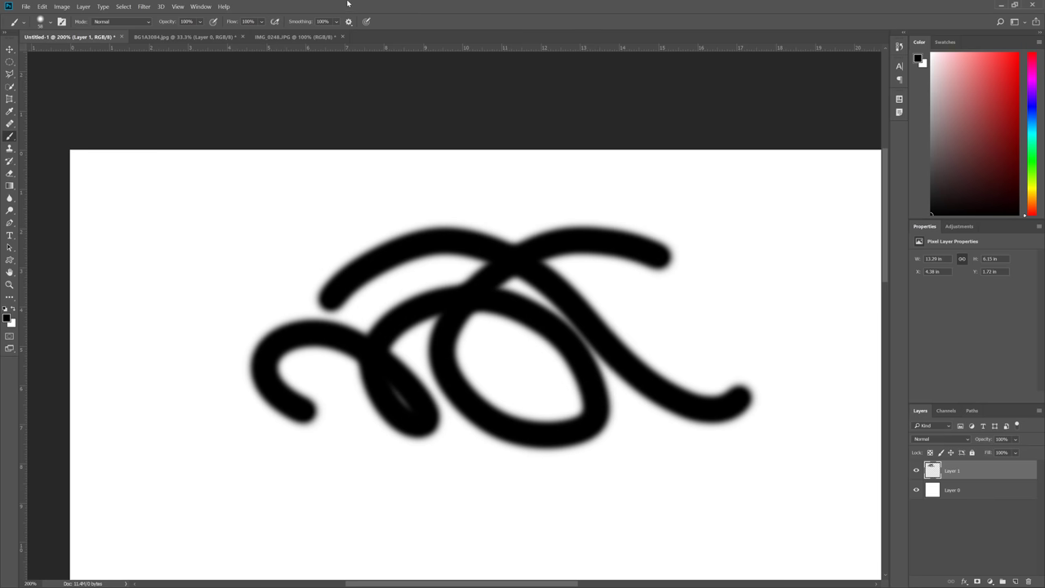
# - Set the brush smoothing to 0% and paint a long S-shaped stroke across the existing loops
pyautogui.click(335, 23)
pyautogui.moveTo(341, 34); pyautogui.dragTo(307, 35)
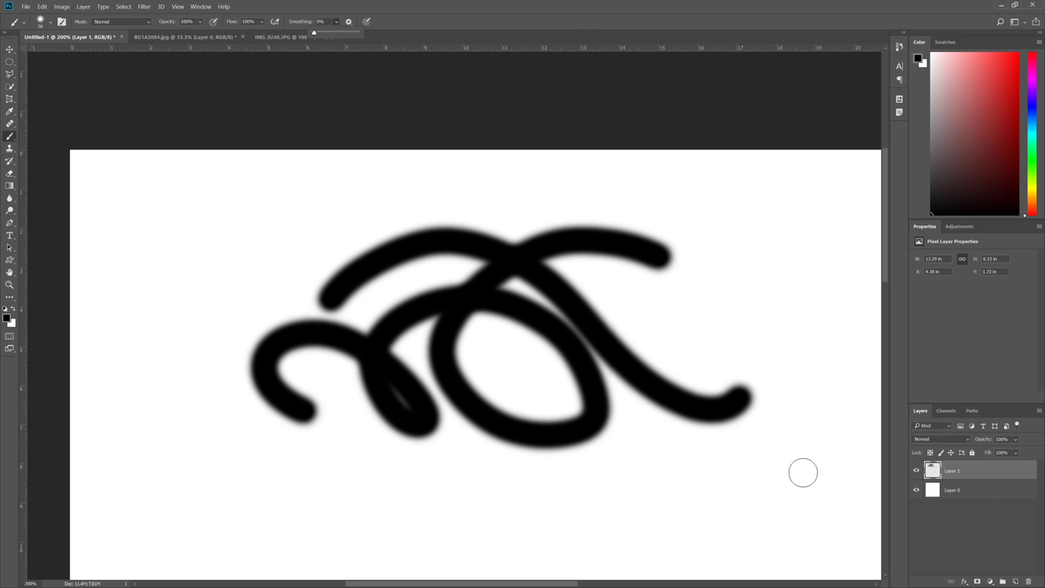
pyautogui.moveTo(797, 457)
pyautogui.mouseDown()
pyautogui.moveTo(686, 497)
pyautogui.moveTo(594, 473)
pyautogui.moveTo(466, 354)
pyautogui.moveTo(330, 355)
pyautogui.moveTo(254, 390)
pyautogui.moveTo(220, 426)
pyautogui.mouseUp()
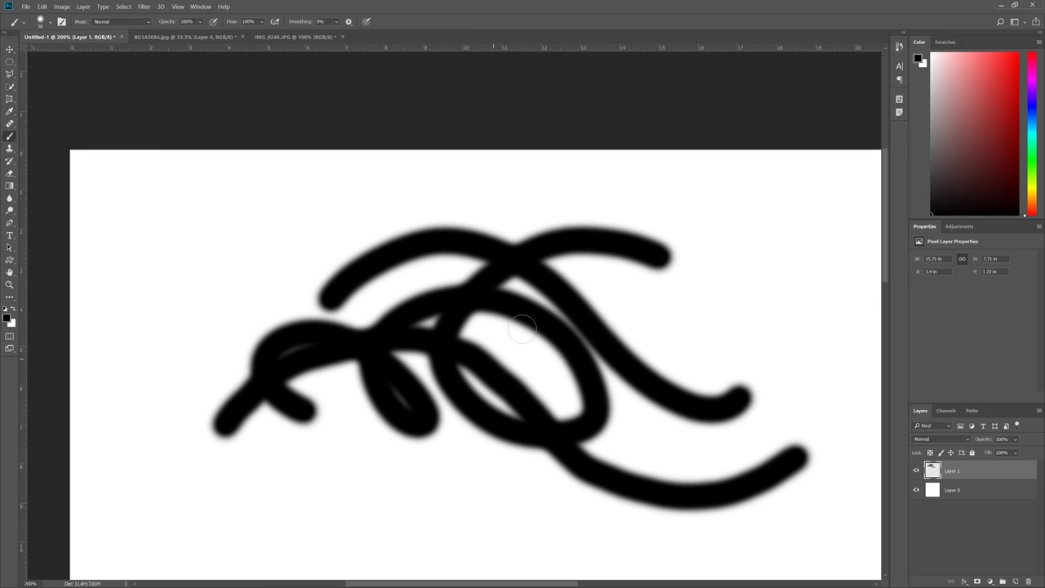
# - Clear all strokes from Layer 1 and switch to the Pencil tool
pyautogui.hotkey('ctrl', 'a')
pyautogui.press('Delete')
pyautogui.click(9, 49)
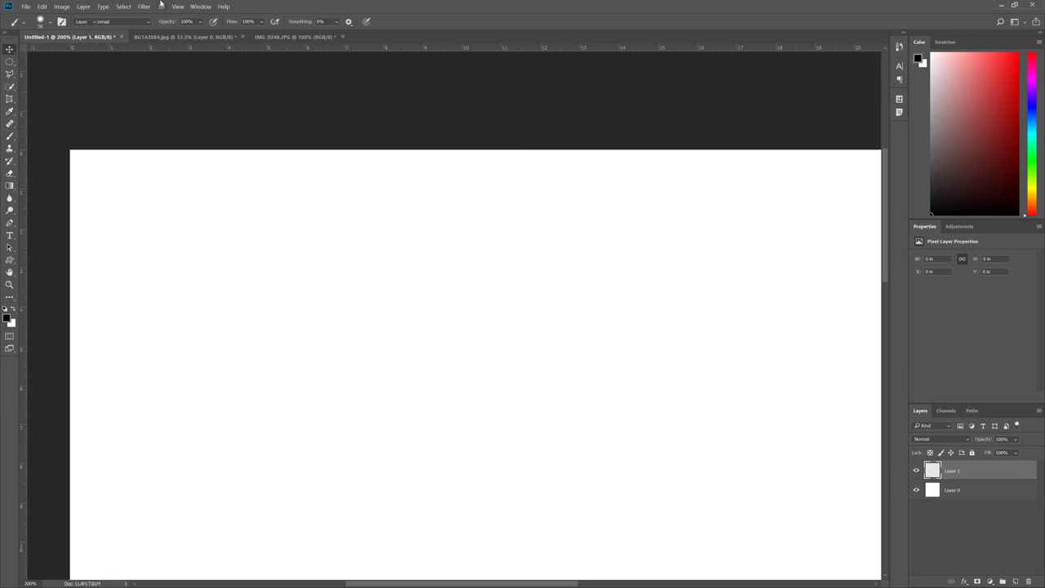
pyautogui.click(9, 140)
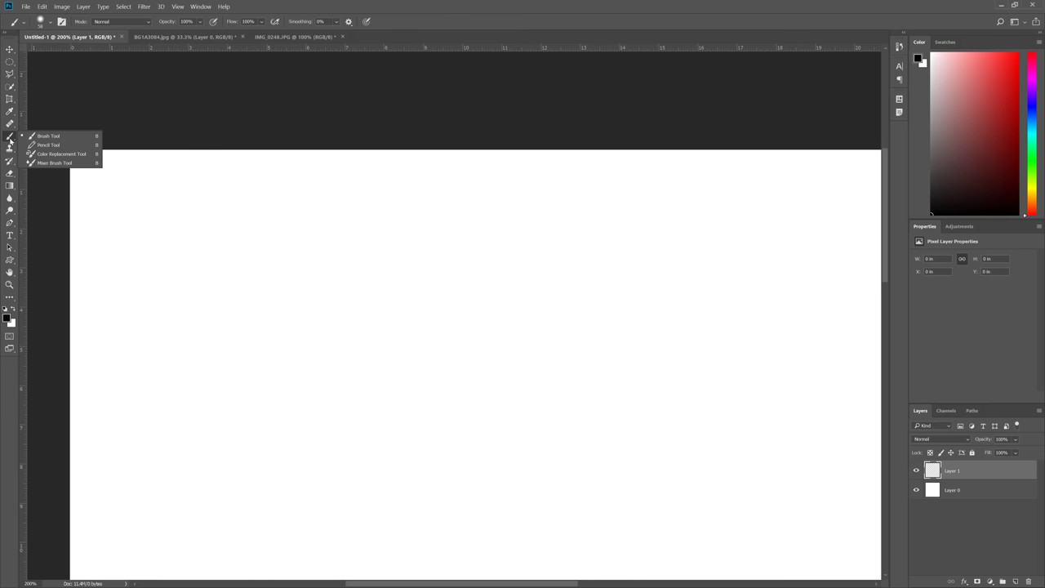
pyautogui.click(47, 144)
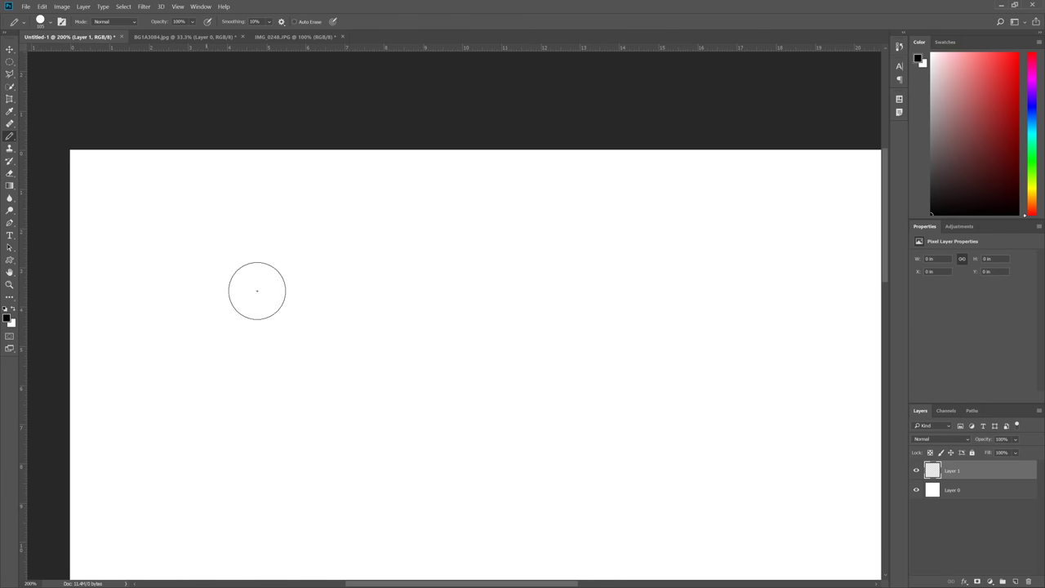
pyautogui.click(354, 315)
pyautogui.moveTo(345, 313)
pyautogui.mouseDown()
pyautogui.moveTo(414, 356)
pyautogui.moveTo(490, 347)
pyautogui.mouseUp()
pyautogui.hotkey('ctrl', 'z')
# - Draw zigzag strokes with the pencil at 39 px, reduce its hardness to 0% for the further ones, and inspect their edges
pyautogui.rightClick(506, 233)
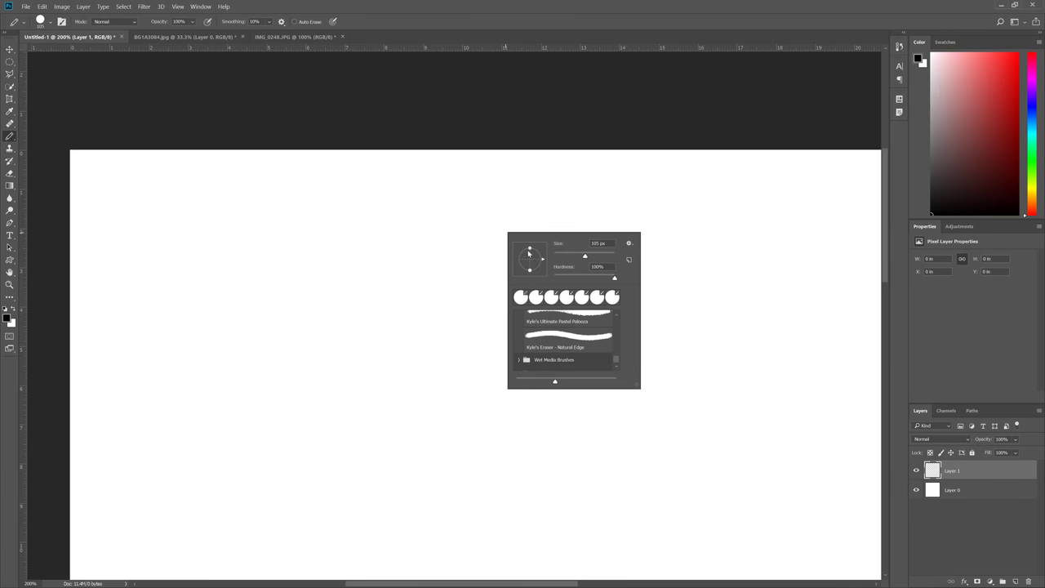
pyautogui.moveTo(369, 222)
pyautogui.mouseDown()
pyautogui.moveTo(390, 287)
pyautogui.moveTo(380, 299)
pyautogui.mouseUp()
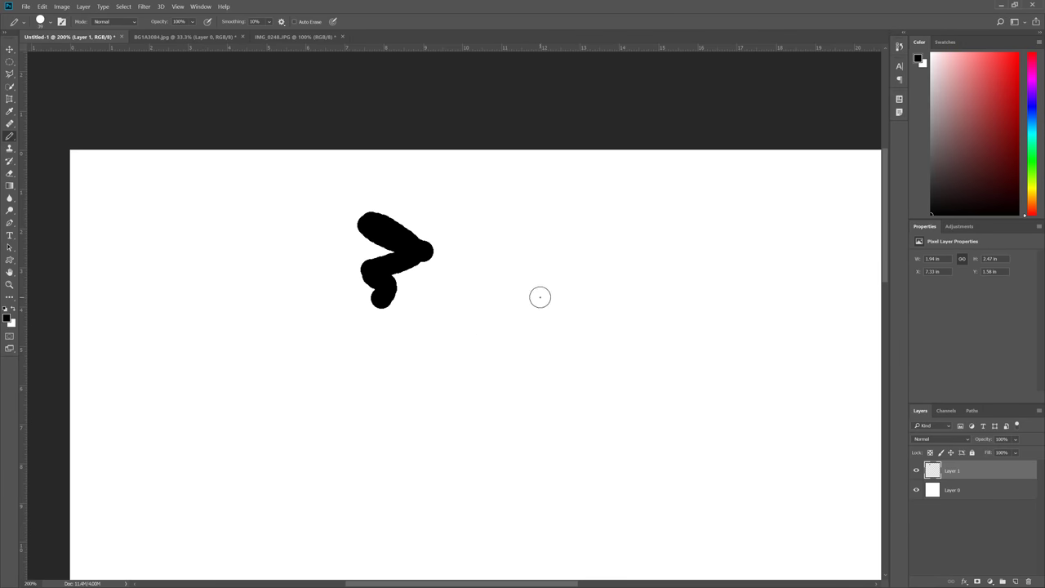
pyautogui.rightClick(527, 294)
pyautogui.moveTo(438, 332)
pyautogui.mouseDown()
pyautogui.moveTo(373, 357)
pyautogui.moveTo(331, 309)
pyautogui.moveTo(295, 311)
pyautogui.mouseUp()
pyautogui.moveTo(270, 228)
pyautogui.mouseDown()
pyautogui.moveTo(209, 235)
pyautogui.moveTo(281, 273)
pyautogui.moveTo(255, 285)
pyautogui.moveTo(235, 369)
pyautogui.mouseUp()
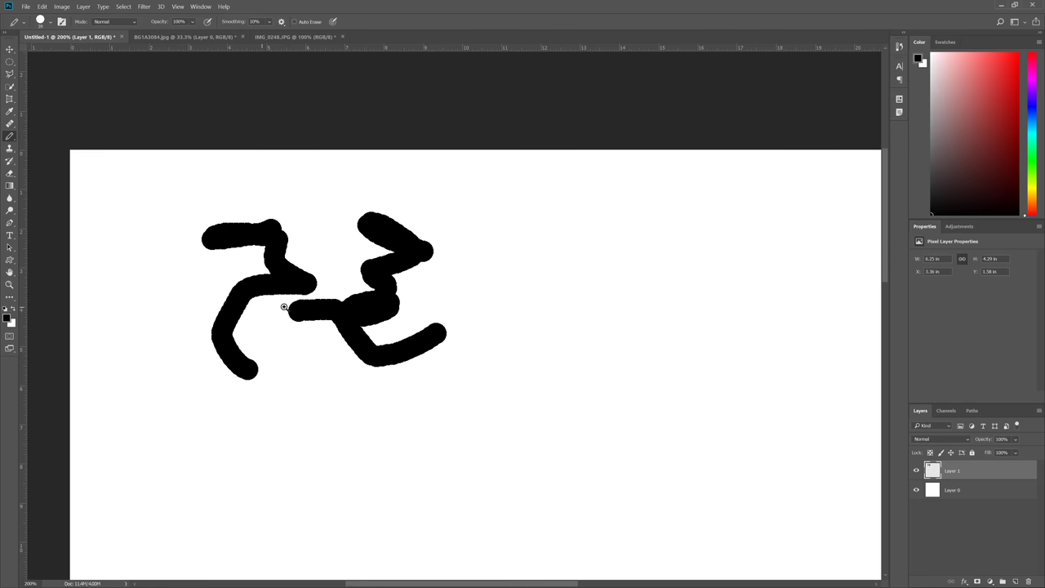
pyautogui.scroll(5, 310, 302)
# - Clear Layer 1 and draw a small loop and a larger V-shaped stroke with the pencil
pyautogui.hotkey('ctrl', 'a')
pyautogui.press('Delete')
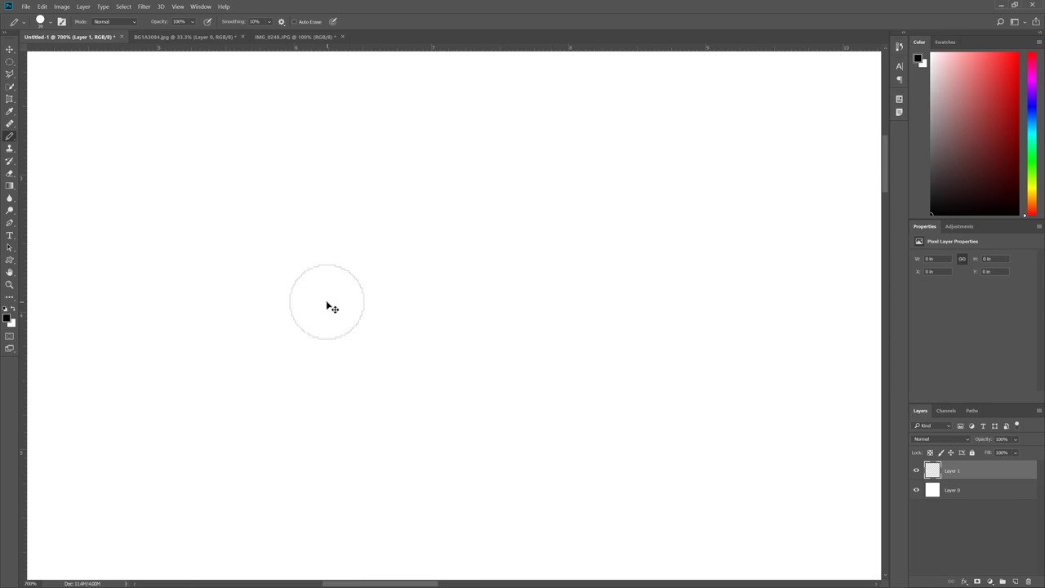
pyautogui.scroll(-6, 325, 299)
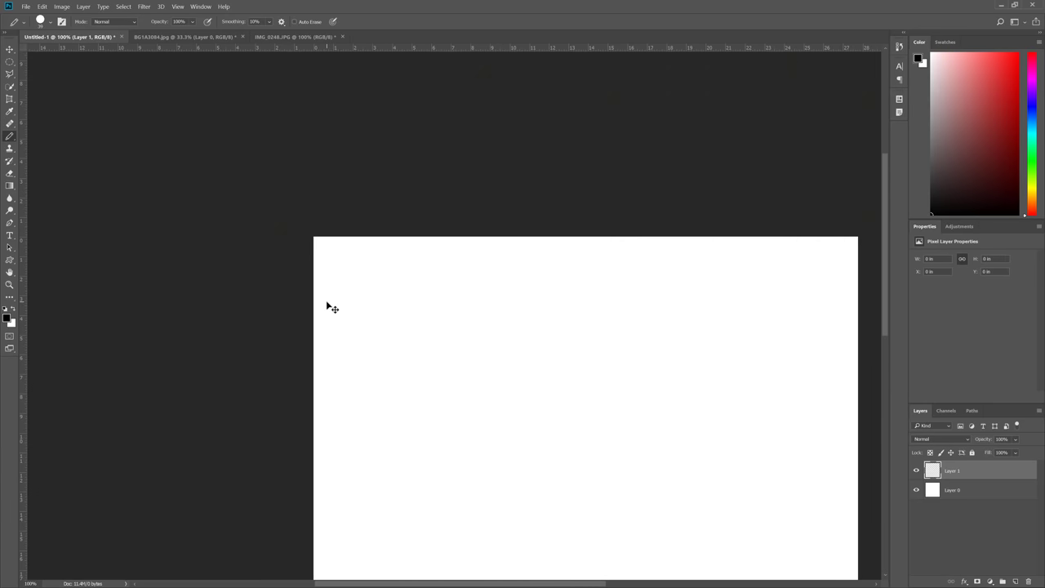
pyautogui.moveTo(461, 360); pyautogui.dragTo(256, 205)
pyautogui.rightClick(342, 185)
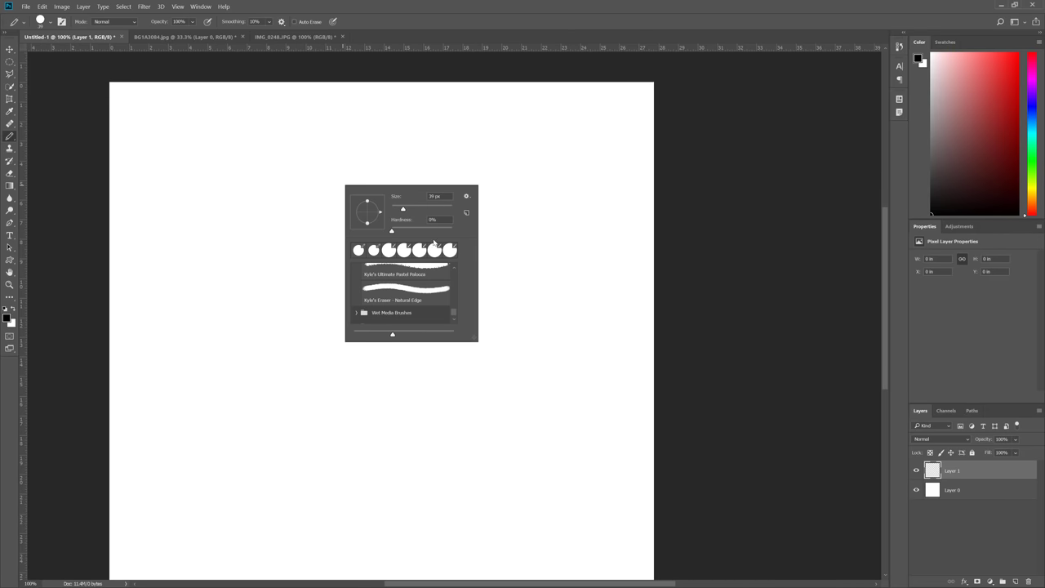
pyautogui.moveTo(289, 212); pyautogui.dragTo(334, 224)
pyautogui.moveTo(320, 186)
pyautogui.mouseDown()
pyautogui.moveTo(429, 308)
pyautogui.moveTo(426, 192)
pyautogui.mouseUp()
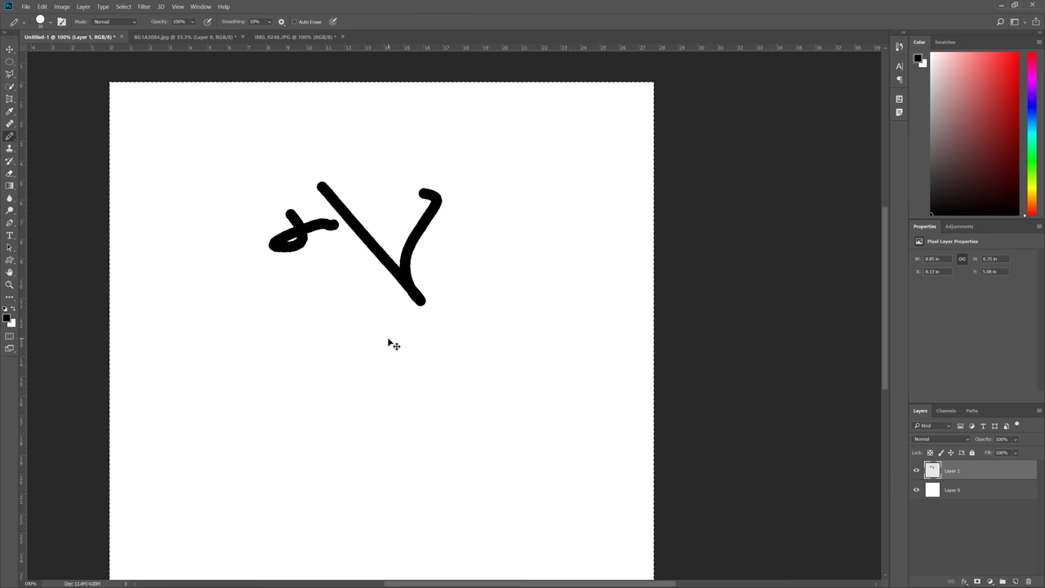
# - Draw an angled pencil stroke on a cleared Layer 1 using pure red as the foreground color
pyautogui.press('Delete')
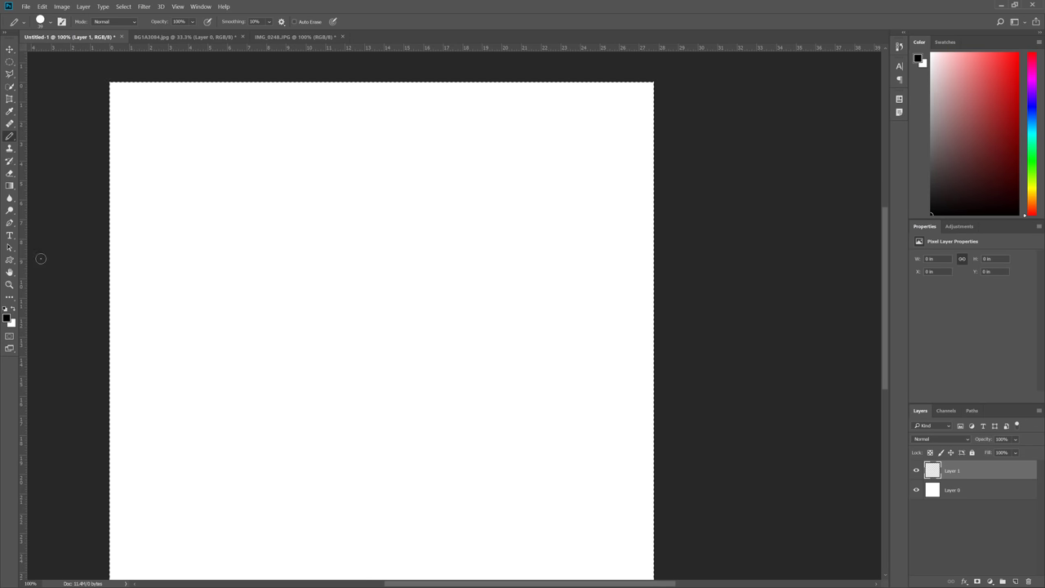
pyautogui.click(5, 319)
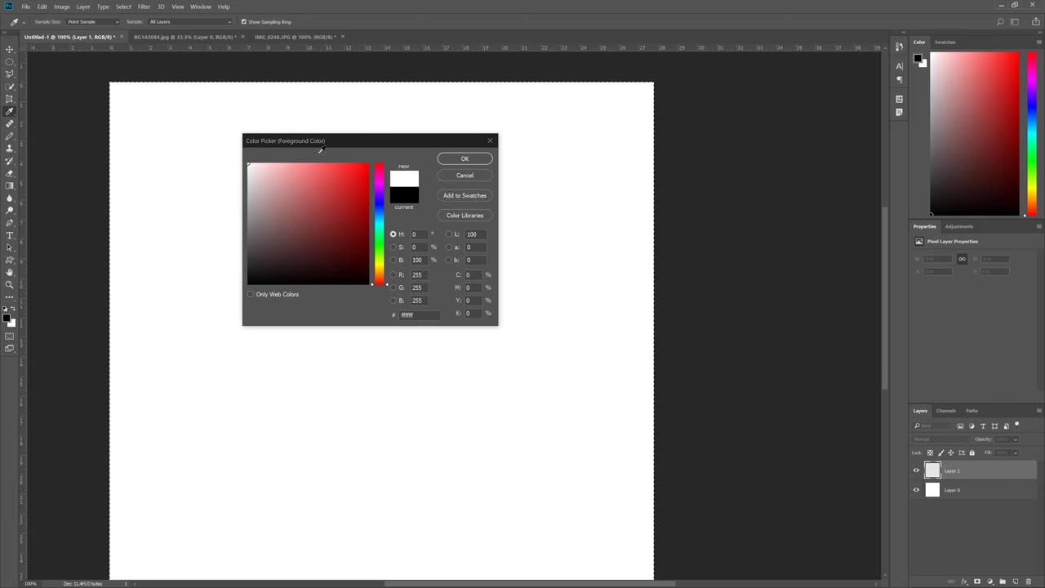
pyautogui.click(368, 163)
pyautogui.click(465, 159)
pyautogui.moveTo(422, 203)
pyautogui.mouseDown()
pyautogui.moveTo(344, 302)
pyautogui.moveTo(348, 290)
pyautogui.mouseUp()
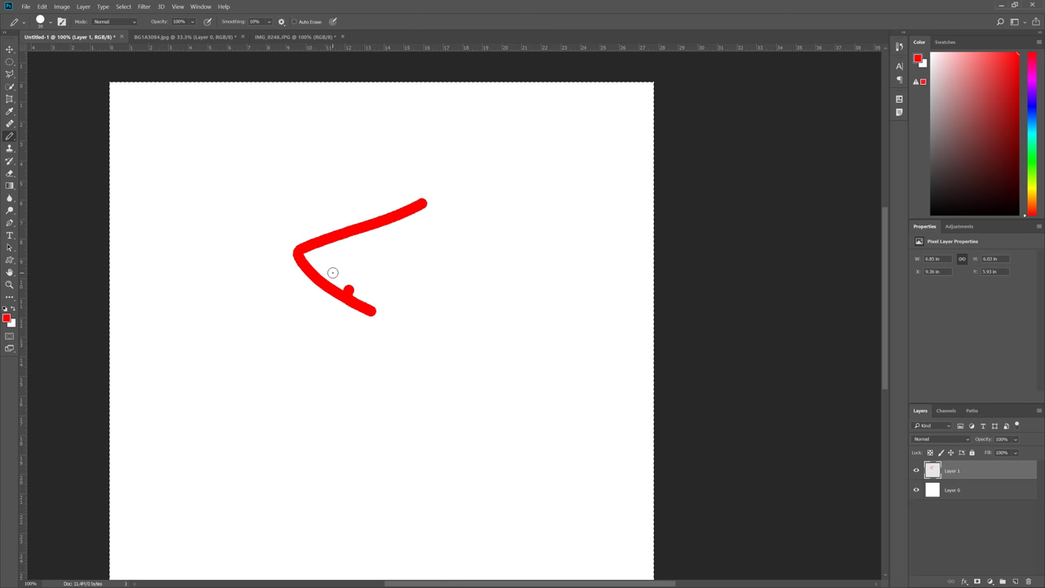
# - Replace the pencil stroke with a red test stroke made with the Brush tool, and clear Layer 1 again
pyautogui.press('Delete')
pyautogui.rightClick(9, 141)
pyautogui.click(33, 136)
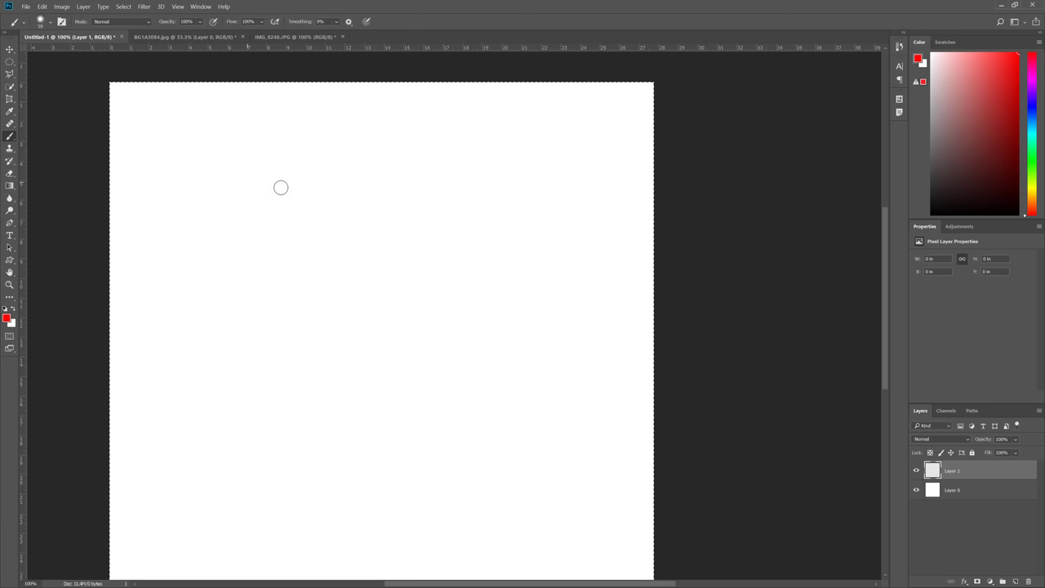
pyautogui.moveTo(280, 186)
pyautogui.mouseDown()
pyautogui.moveTo(315, 242)
pyautogui.moveTo(388, 259)
pyautogui.moveTo(333, 301)
pyautogui.mouseUp()
pyautogui.press('Delete')
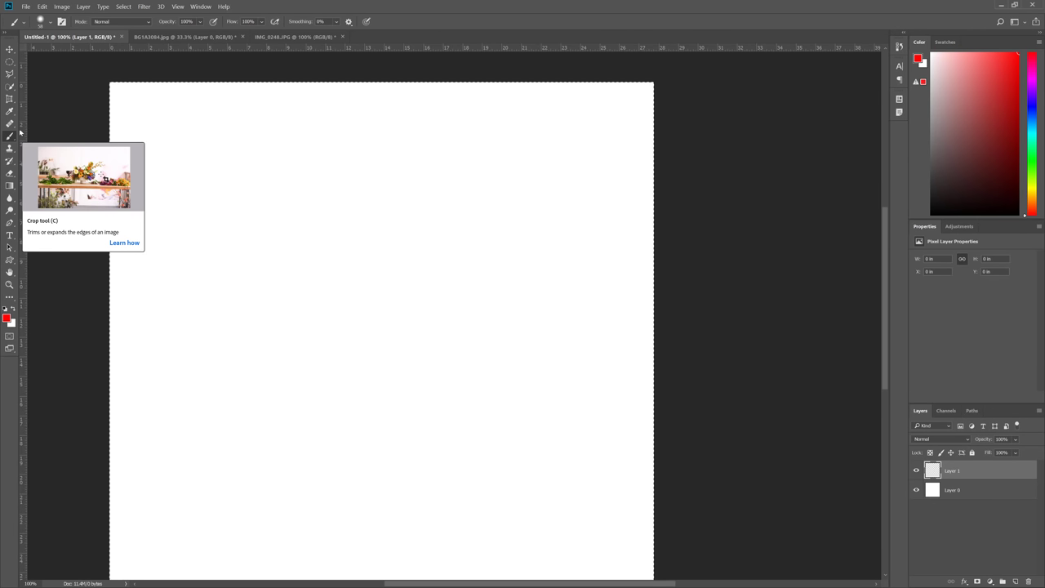
# - Choose the Color Replacement tool and bring up the pug photo BG1A3084.jpg at 66.7% zoom
pyautogui.rightClick(9, 143)
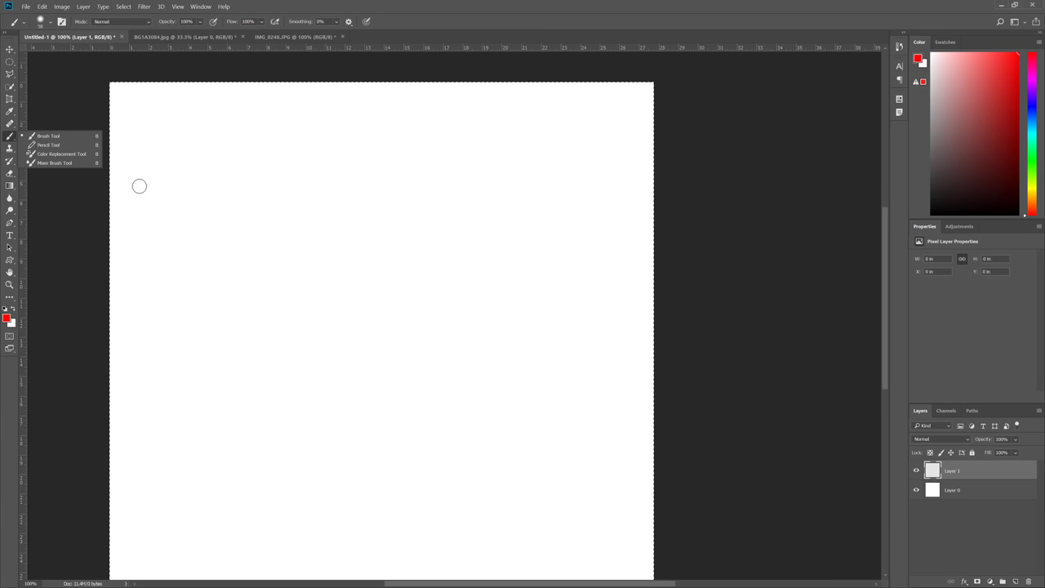
pyautogui.click(72, 154)
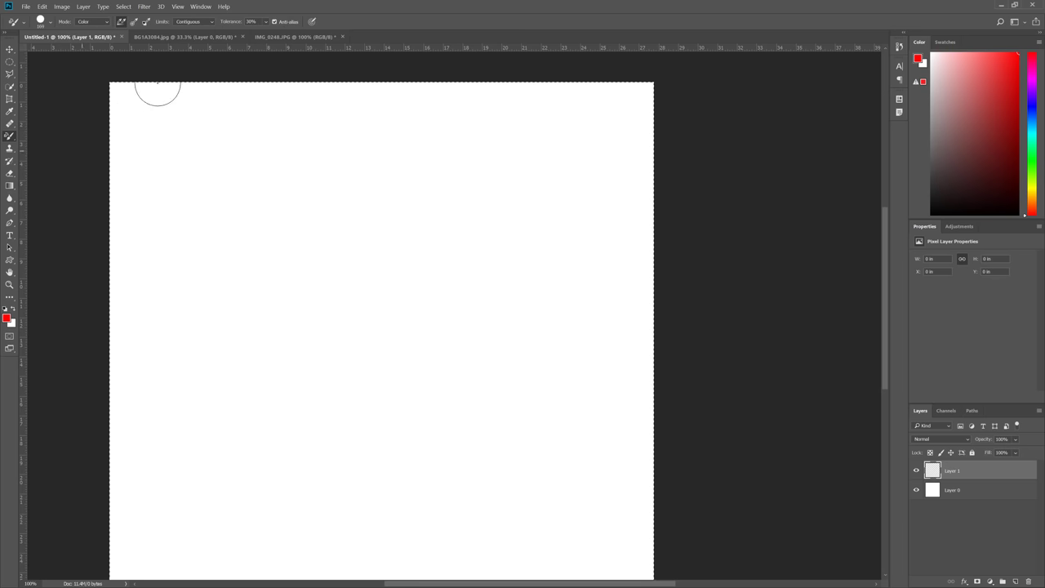
pyautogui.click(171, 36)
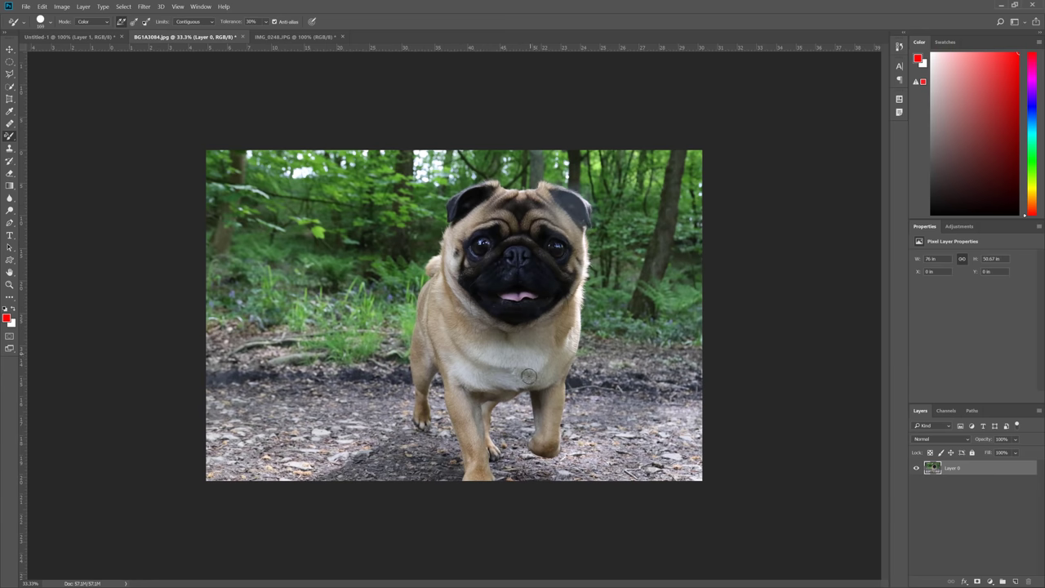
pyautogui.keyDown('ctrl'); pyautogui.click(464, 401); pyautogui.keyUp('ctrl')
pyautogui.moveTo(365, 441); pyautogui.dragTo(437, 375)
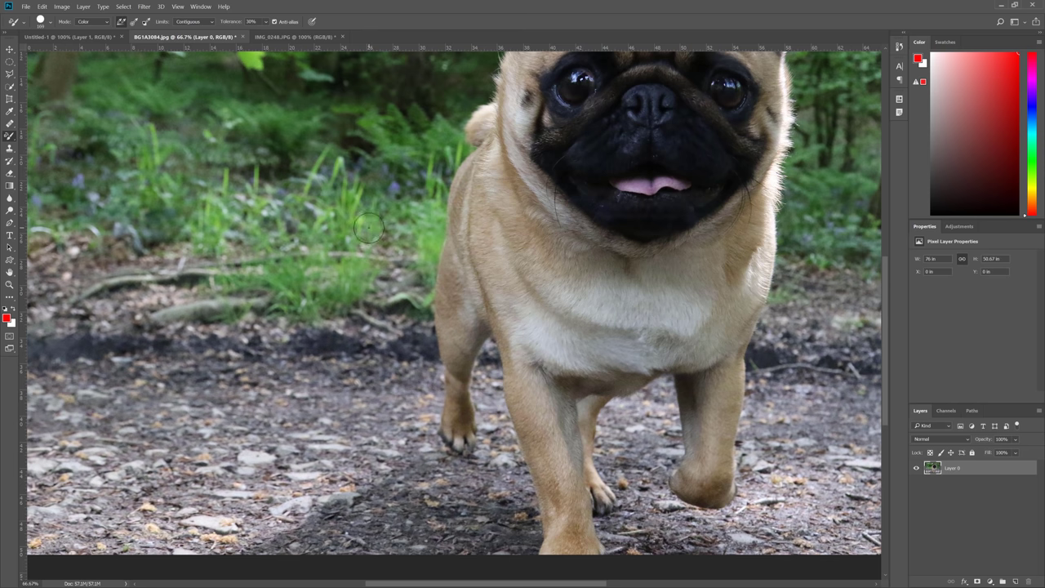
# - Sample a light green from the grass beside the pug as the foreground color and return to the Color Replacement tool
pyautogui.press('i')
pyautogui.click(360, 217)
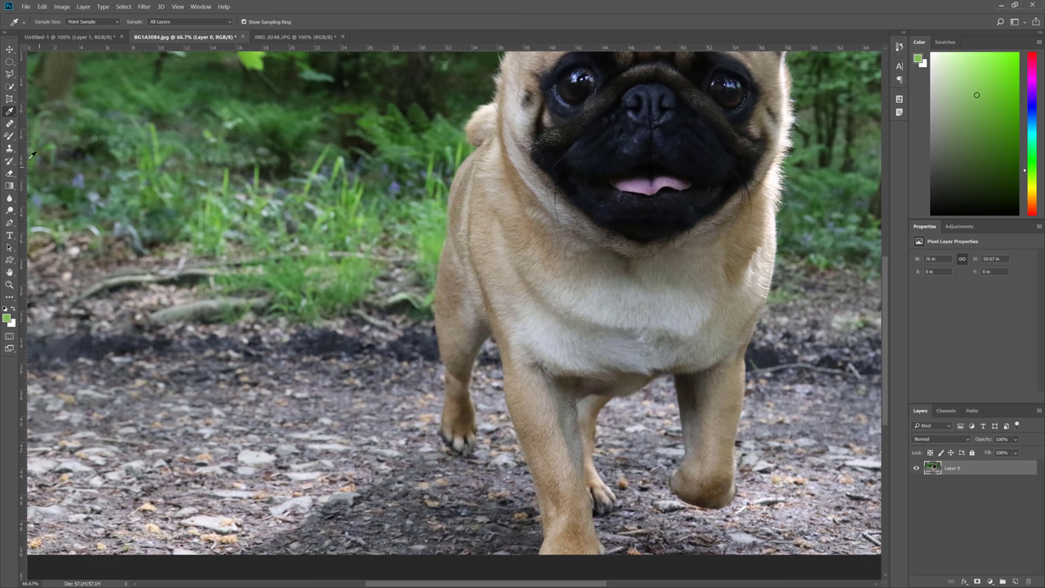
pyautogui.click(9, 137)
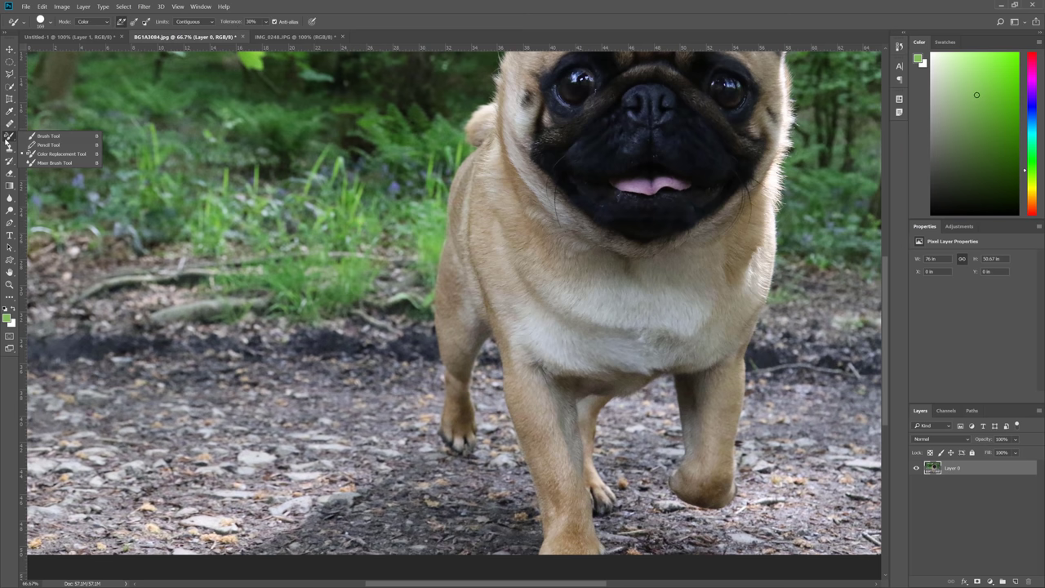
pyautogui.click(87, 156)
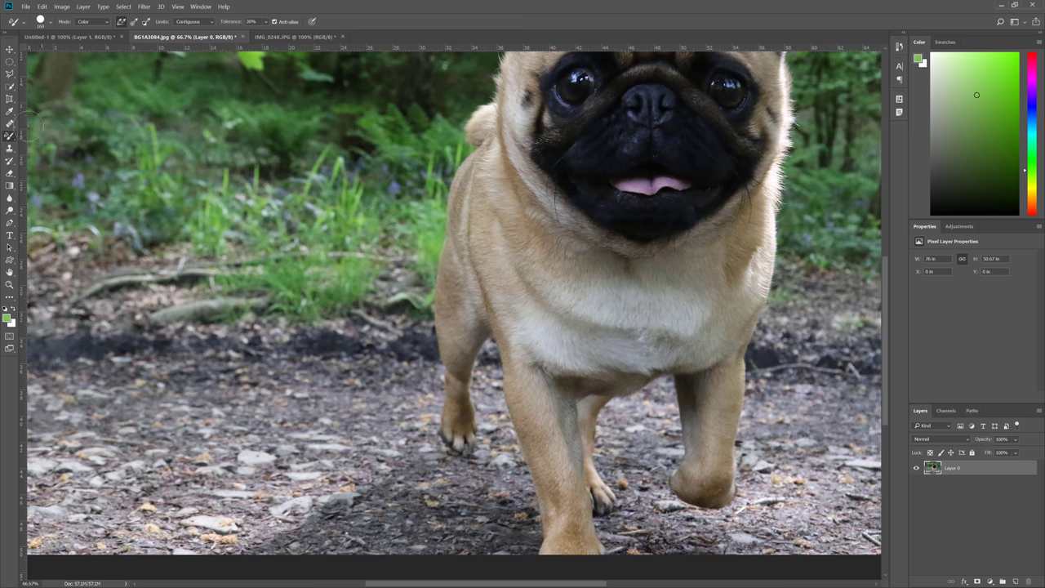
# - Choose the Mixer Brush and smear the sampled green over the grass and down the pug's flank with a soft 190 px brush
pyautogui.click(9, 135)
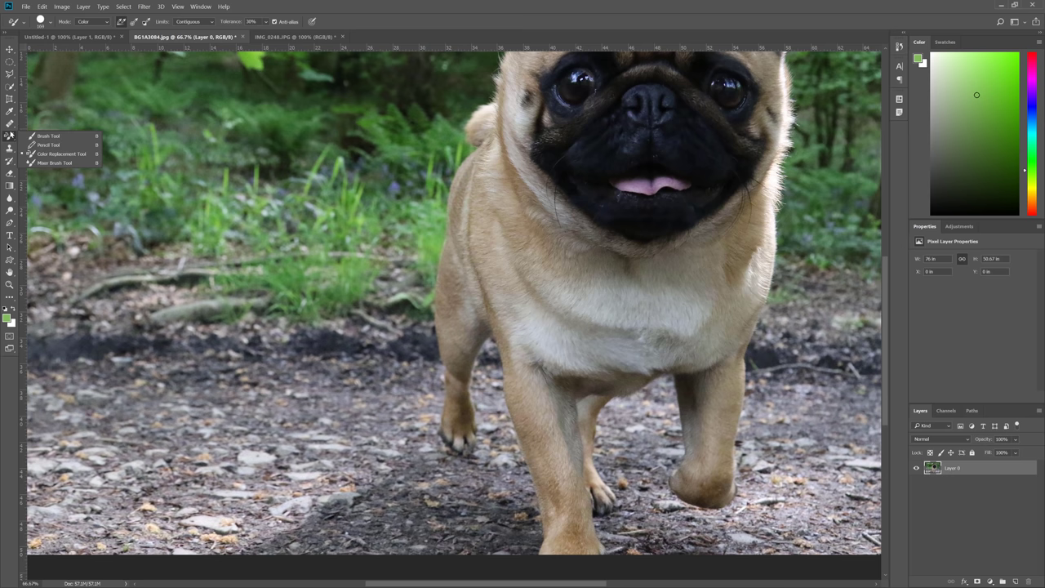
pyautogui.click(54, 162)
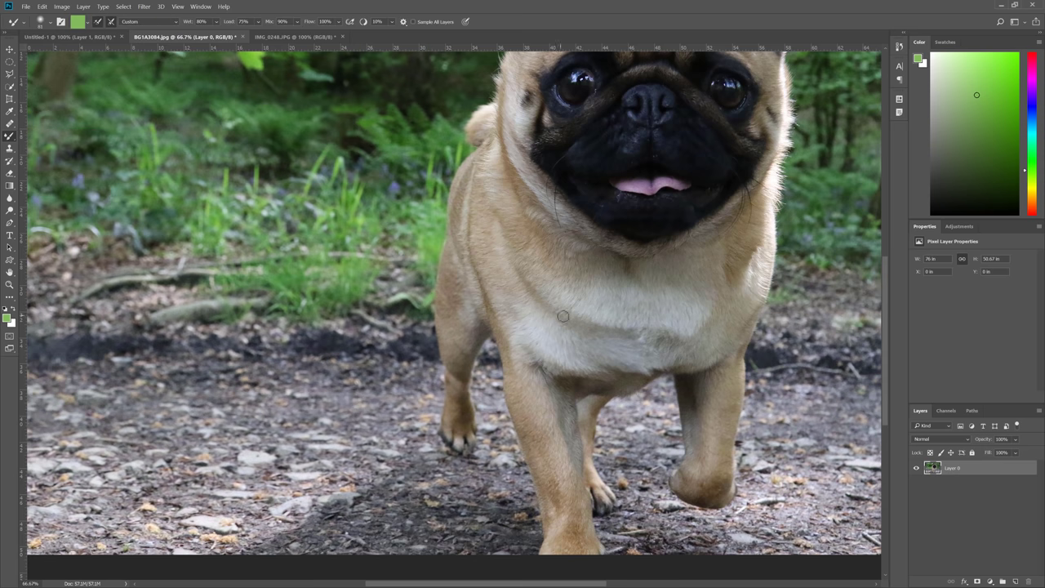
pyautogui.rightClick(431, 241)
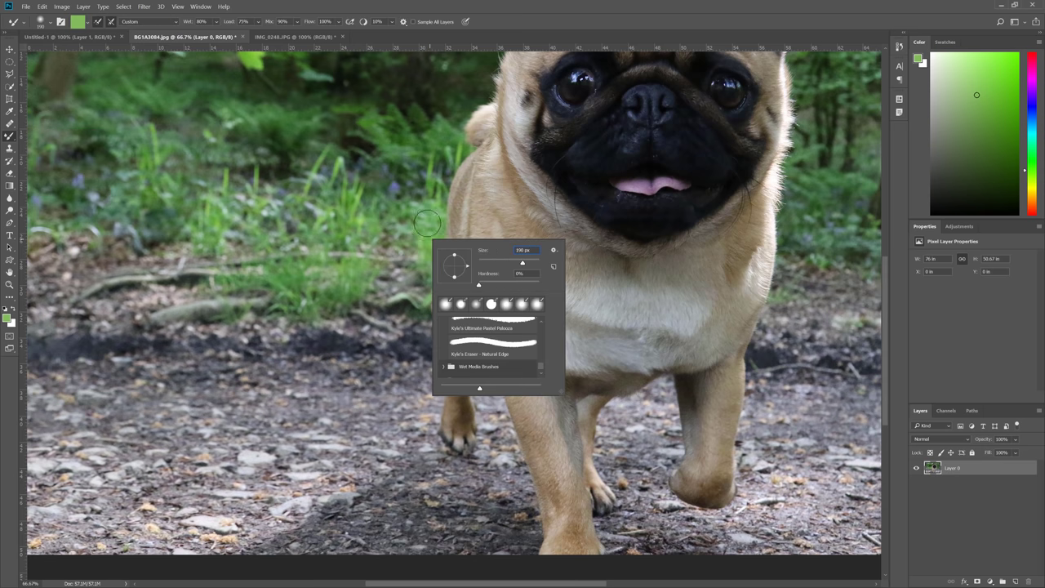
pyautogui.moveTo(443, 222)
pyautogui.mouseDown()
pyautogui.moveTo(444, 252)
pyautogui.moveTo(447, 284)
pyautogui.mouseUp()
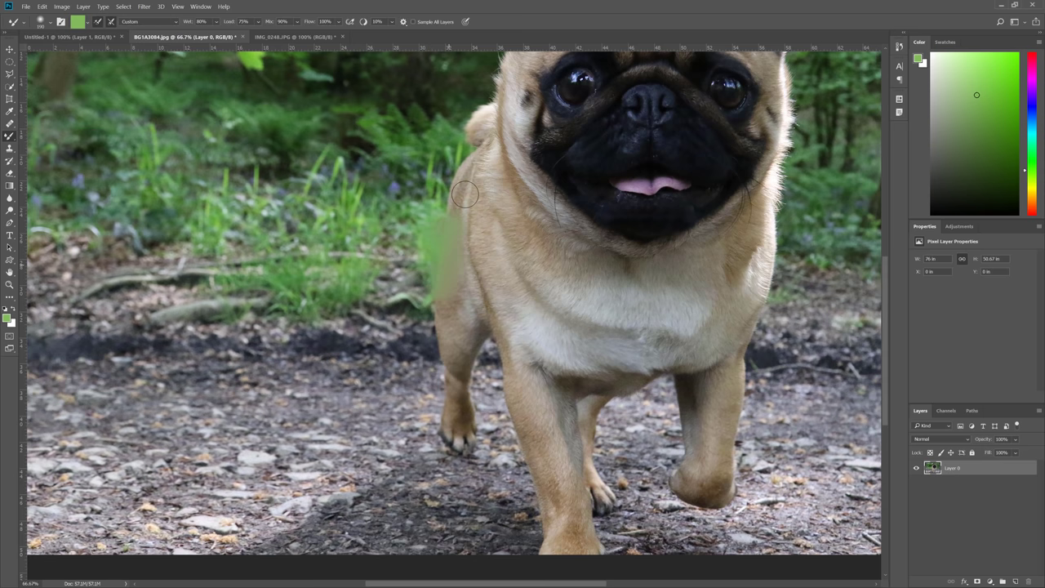
pyautogui.moveTo(464, 194)
pyautogui.mouseDown()
pyautogui.moveTo(432, 233)
pyautogui.moveTo(485, 131)
pyautogui.moveTo(490, 158)
pyautogui.moveTo(430, 269)
pyautogui.moveTo(426, 342)
pyautogui.moveTo(453, 403)
pyautogui.moveTo(441, 453)
pyautogui.moveTo(485, 469)
pyautogui.moveTo(457, 425)
pyautogui.moveTo(462, 437)
pyautogui.moveTo(479, 434)
pyautogui.moveTo(482, 339)
pyautogui.moveTo(450, 350)
pyautogui.moveTo(486, 283)
pyautogui.mouseUp()
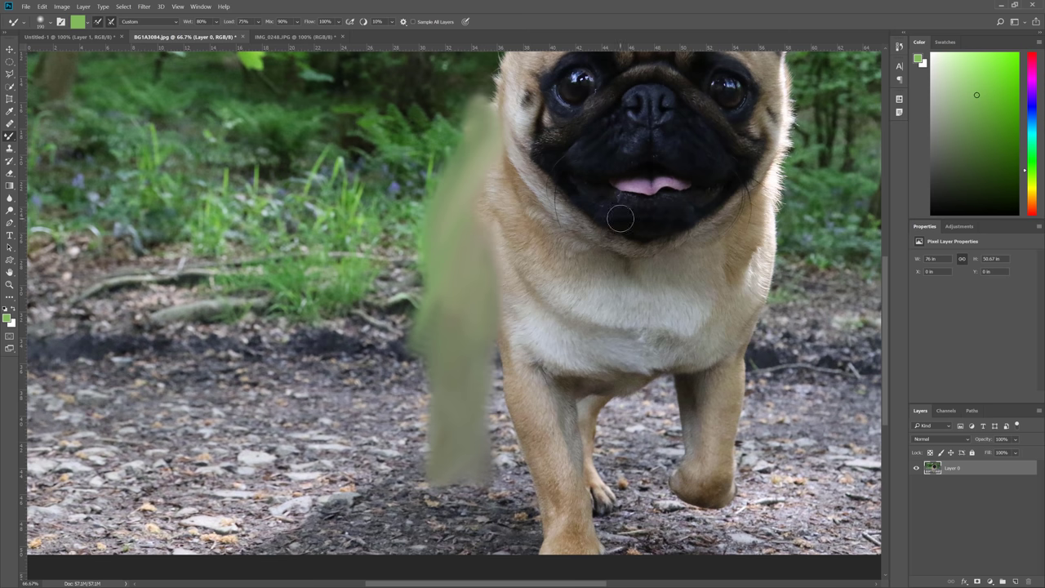
pyautogui.moveTo(649, 175)
pyautogui.mouseDown()
pyautogui.moveTo(686, 193)
pyautogui.moveTo(592, 197)
pyautogui.moveTo(627, 147)
pyautogui.moveTo(658, 137)
pyautogui.mouseUp()
# - Undo the Mixer Brush strokes and the earlier edits back to the photo's original locked Background layer
pyautogui.hotkey('ctrl', 'alt', 'z')
pyautogui.hotkey('ctrl', 'alt', 'z')
pyautogui.hotkey('ctrl', 'alt', 'z')
pyautogui.hotkey('ctrl', 'alt', 'z')
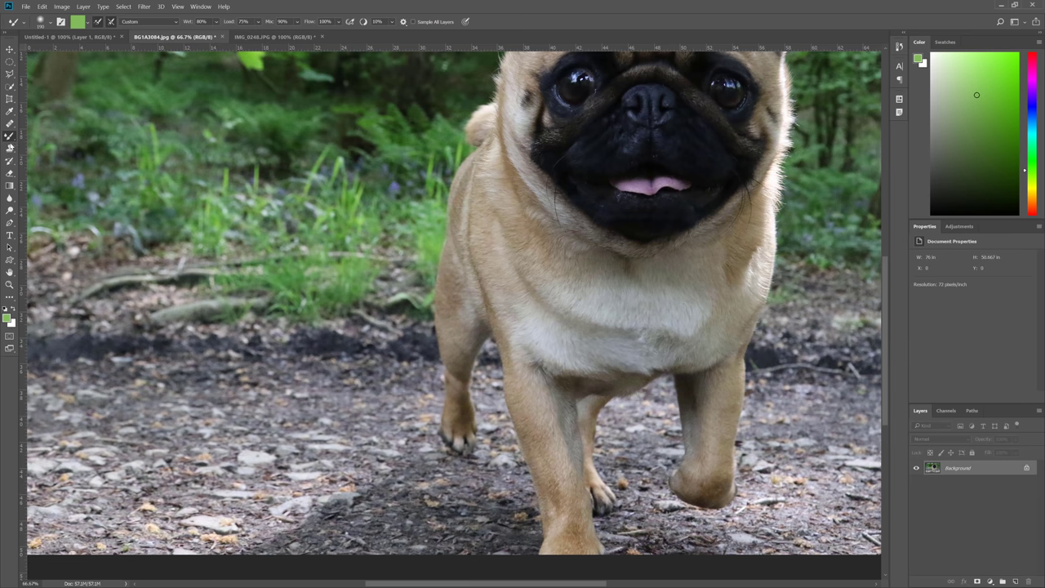
# - Choose the Clone Stamp tool and try it on the pug's flank, undoing the test stroke
pyautogui.click(10, 148)
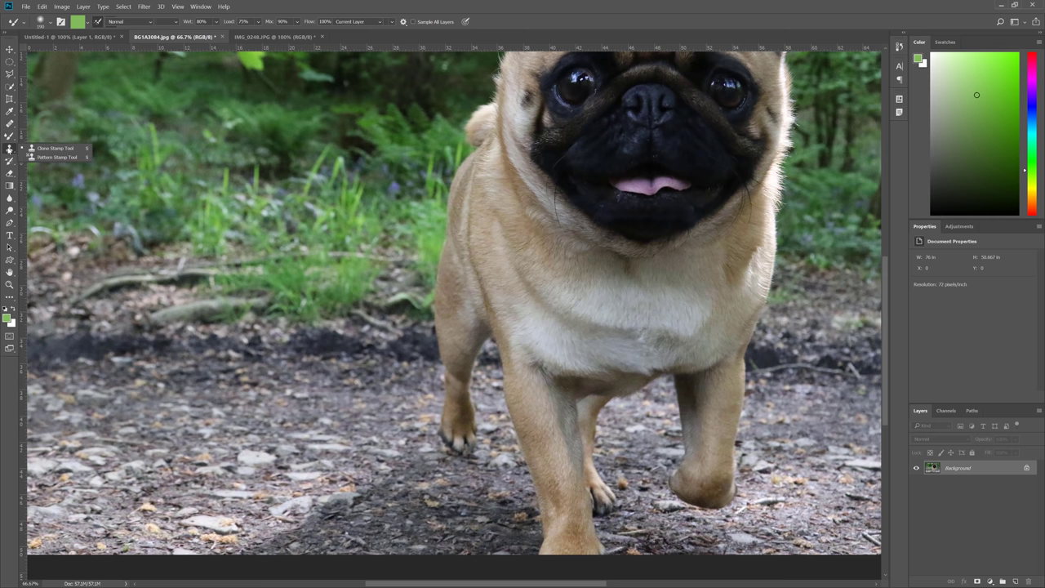
pyautogui.click(44, 150)
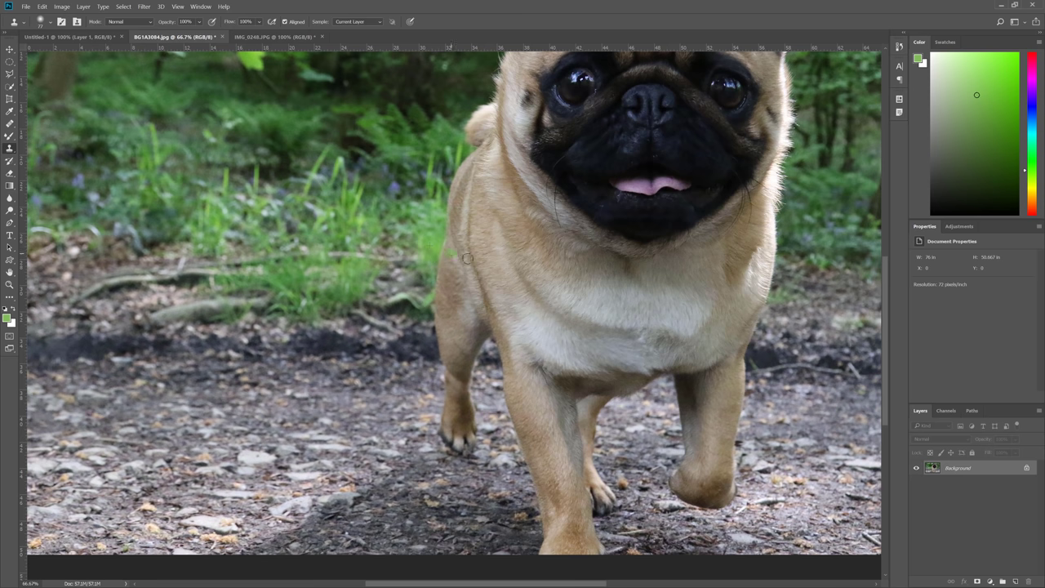
pyautogui.moveTo(475, 278)
pyautogui.mouseDown()
pyautogui.moveTo(475, 302)
pyautogui.moveTo(494, 233)
pyautogui.moveTo(502, 314)
pyautogui.mouseUp()
pyautogui.hotkey('ctrl', 'z')
pyautogui.moveTo(553, 221)
pyautogui.mouseDown()
pyautogui.moveTo(362, 333)
pyautogui.moveTo(291, 361)
pyautogui.moveTo(273, 383)
pyautogui.mouseUp()
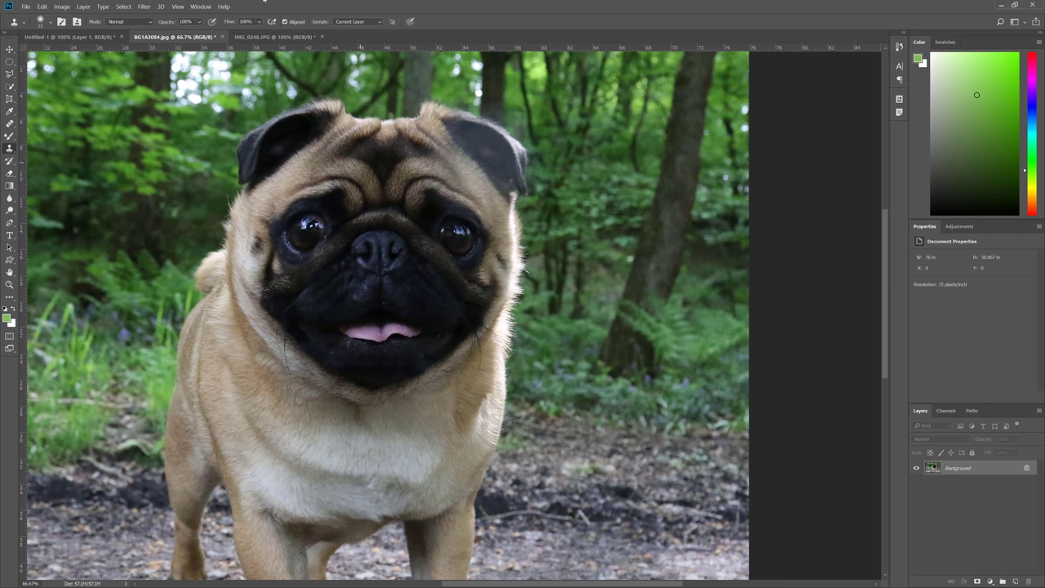
# - In IMG_0248.JPG, clone the black bee-hive warning sign and its post onto the bushes closer to the man's sleeve
pyautogui.click(248, 36)
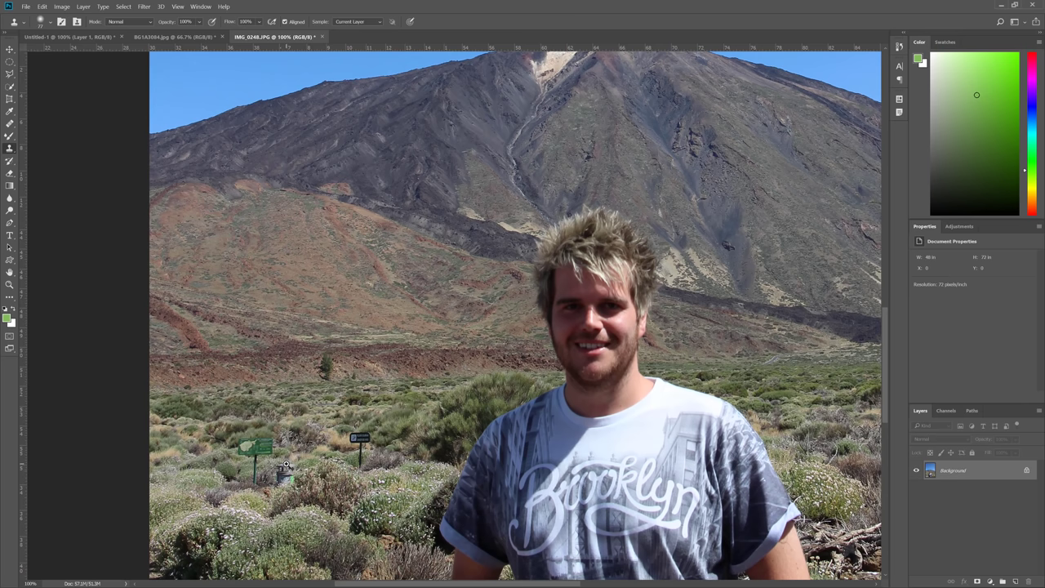
pyautogui.scroll(3, 359, 532)
pyautogui.moveTo(356, 482); pyautogui.dragTo(437, 283)
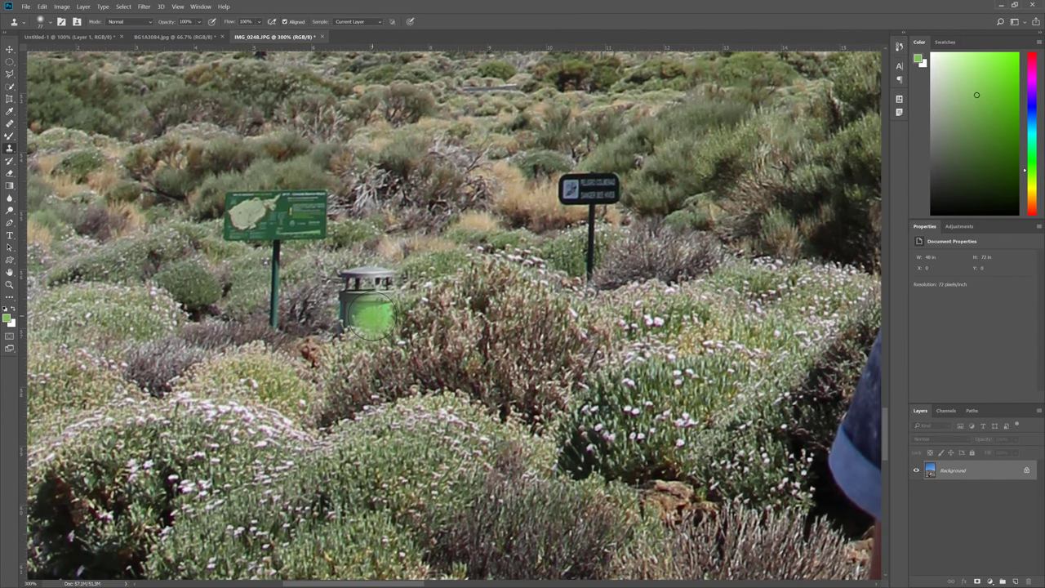
pyautogui.moveTo(581, 195); pyautogui.dragTo(321, 277)
pyautogui.press('alt')
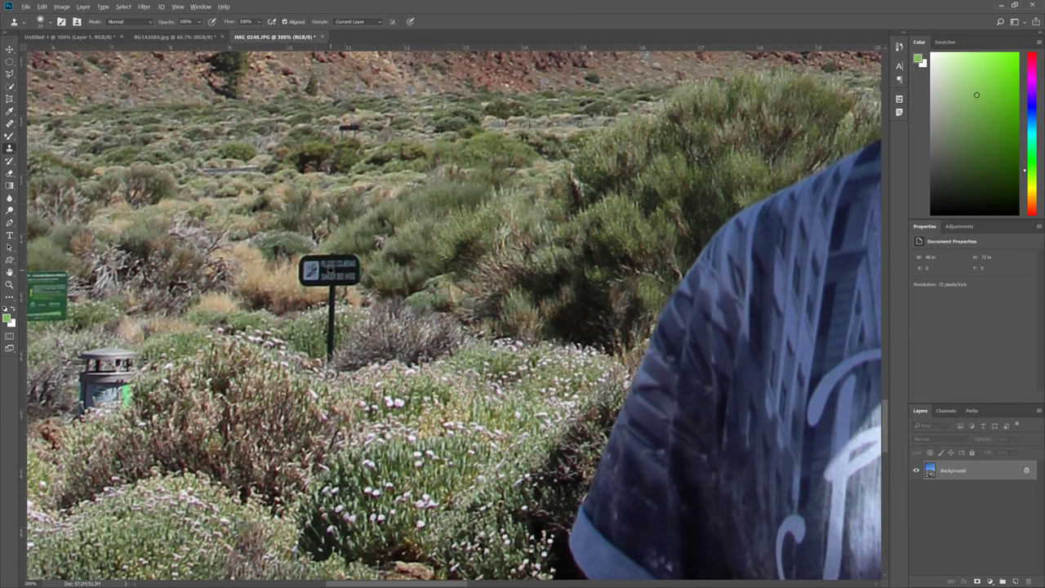
pyautogui.keyDown('alt'); pyautogui.click(330, 270); pyautogui.keyUp('alt')
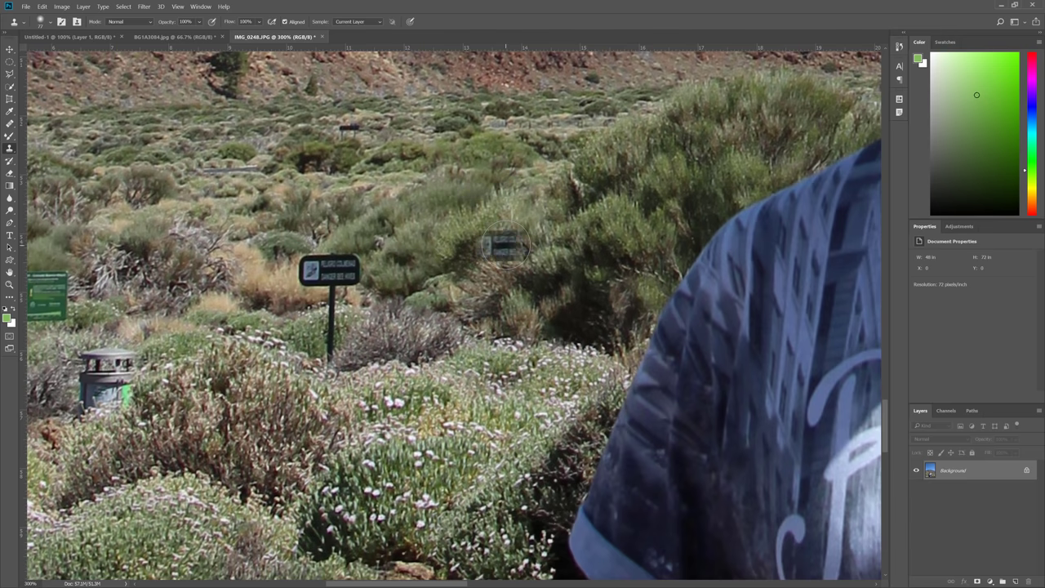
pyautogui.moveTo(494, 245)
pyautogui.mouseDown()
pyautogui.moveTo(479, 245)
pyautogui.moveTo(522, 244)
pyautogui.moveTo(506, 329)
pyautogui.mouseUp()
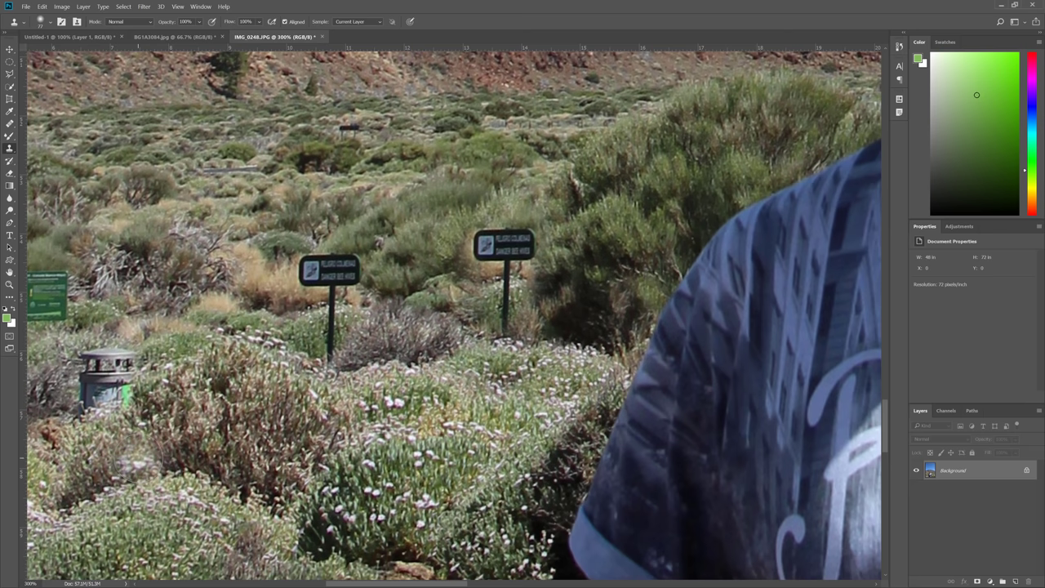
# - Resample the original warning sign with the Clone Stamp and clone a second copy between it and the green map board
pyautogui.click(10, 123)
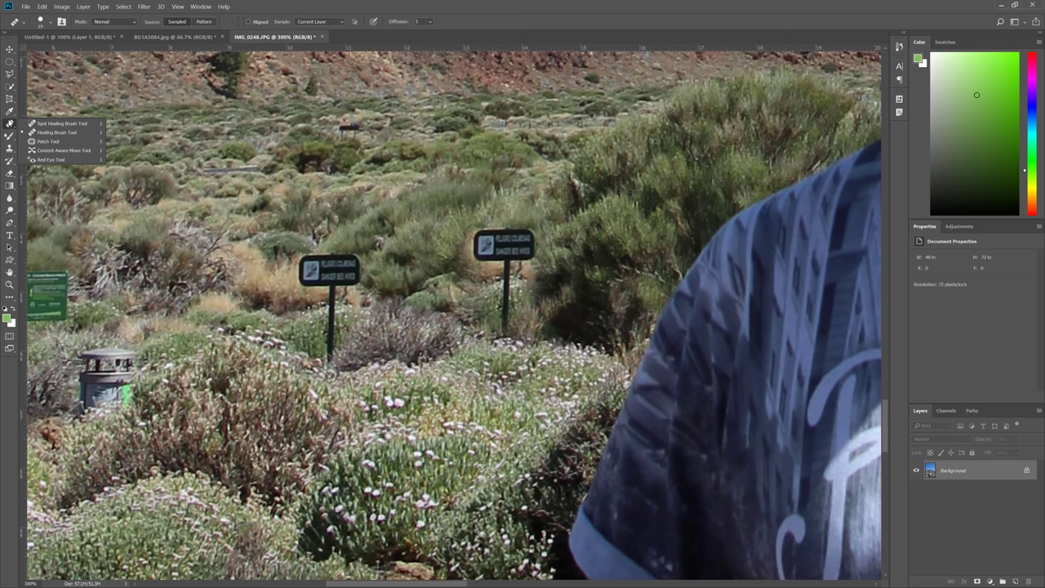
pyautogui.click(9, 120)
pyautogui.click(11, 149)
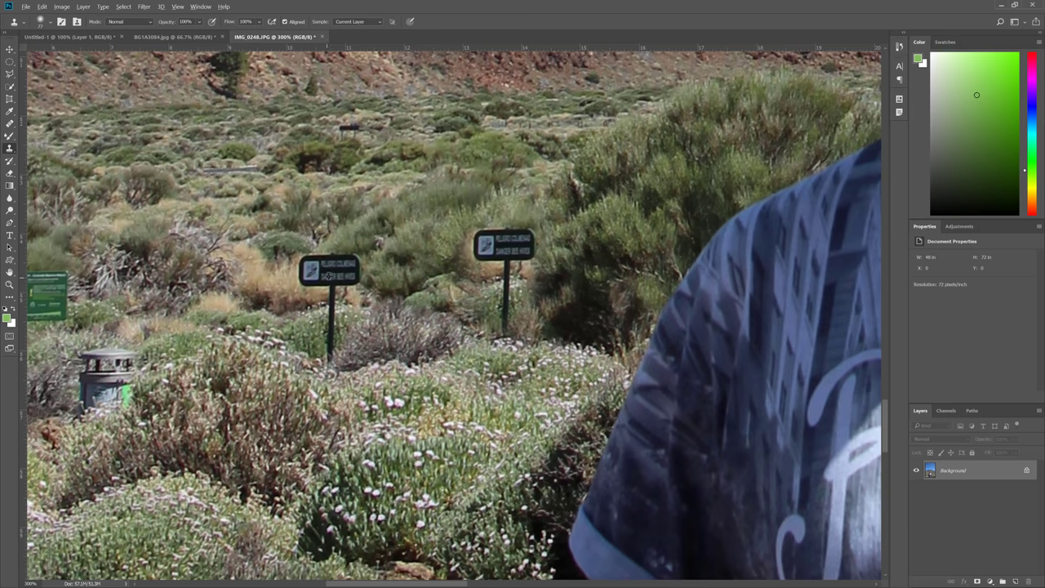
pyautogui.keyDown('alt'); pyautogui.click(333, 270); pyautogui.keyUp('alt')
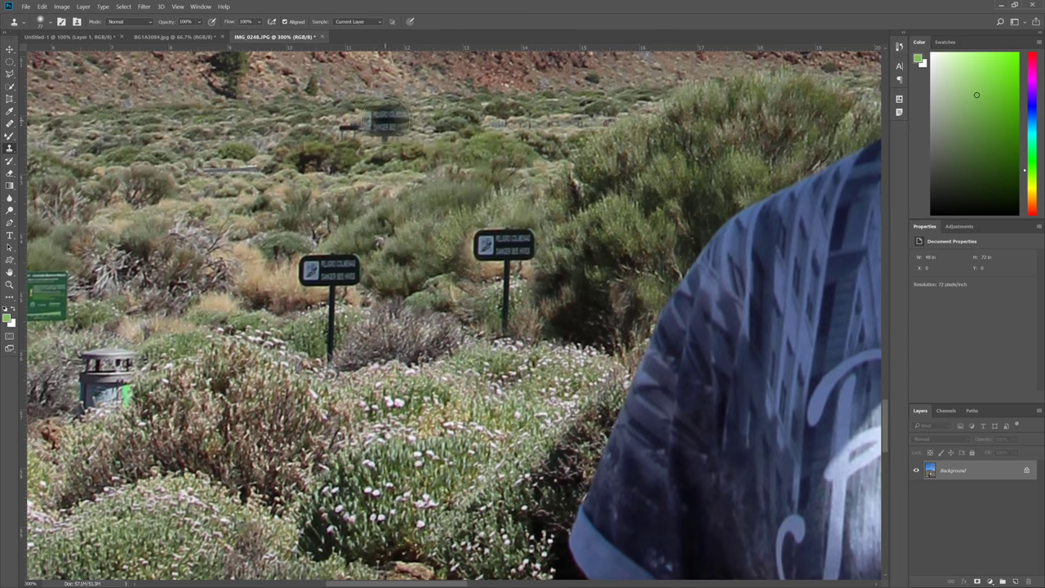
pyautogui.moveTo(167, 265)
pyautogui.mouseDown()
pyautogui.moveTo(139, 274)
pyautogui.moveTo(175, 272)
pyautogui.moveTo(134, 267)
pyautogui.moveTo(164, 310)
pyautogui.moveTo(167, 347)
pyautogui.mouseUp()
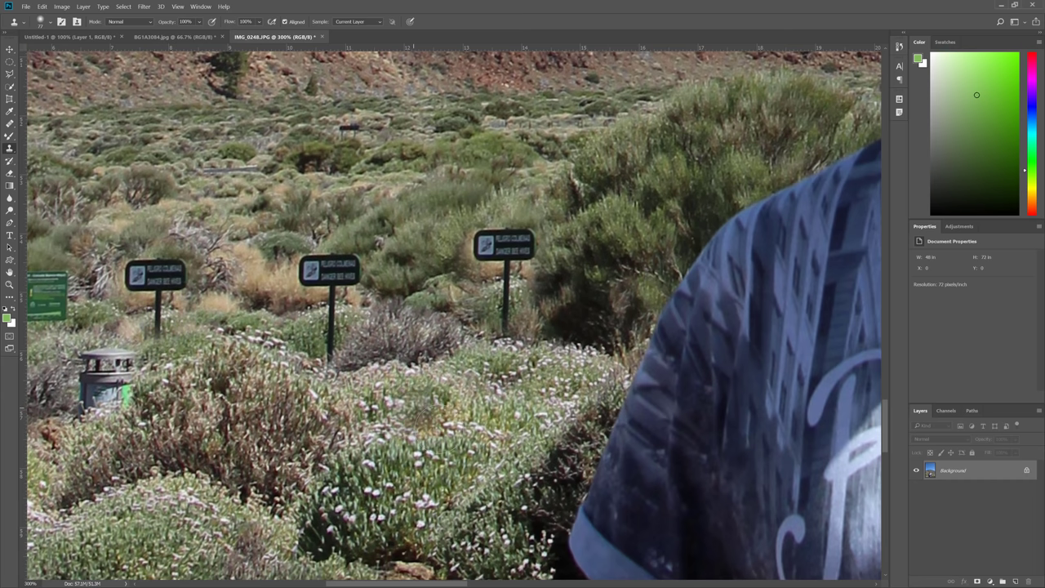
# - Clone the litter bin onto the flowering bushes between the original warning sign and the copy nearest the man
pyautogui.moveTo(106, 361); pyautogui.dragTo(109, 372)
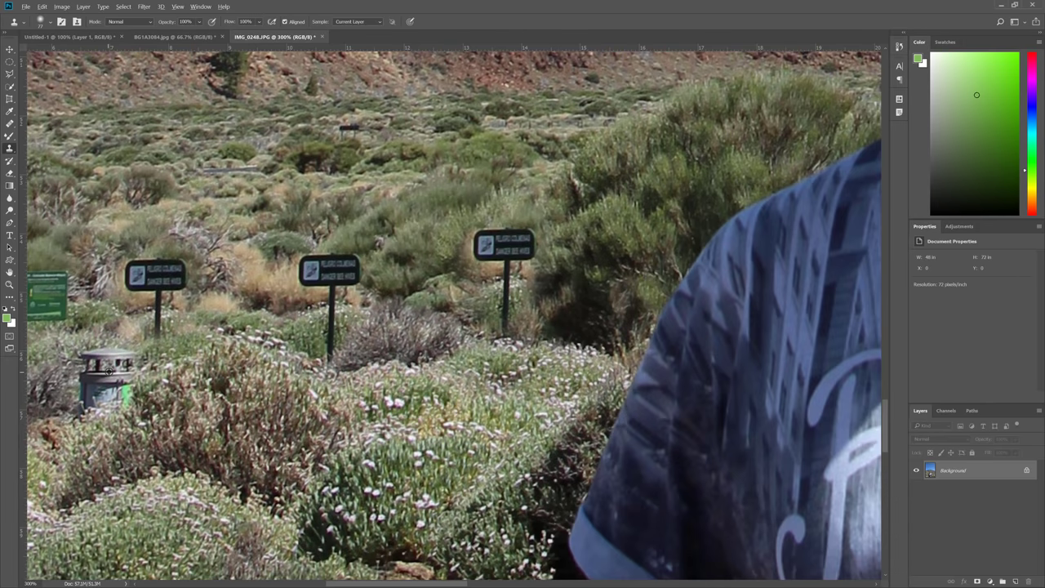
pyautogui.moveTo(466, 384)
pyautogui.mouseDown()
pyautogui.moveTo(438, 384)
pyautogui.moveTo(432, 367)
pyautogui.moveTo(448, 359)
pyautogui.moveTo(413, 359)
pyautogui.moveTo(433, 396)
pyautogui.moveTo(414, 391)
pyautogui.moveTo(423, 394)
pyautogui.mouseUp()
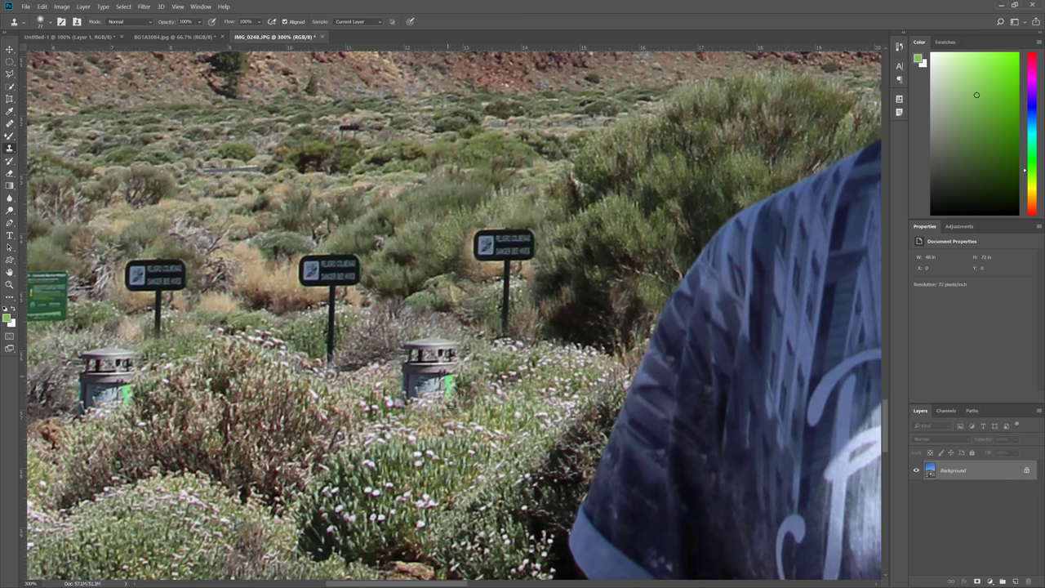
pyautogui.moveTo(441, 401); pyautogui.dragTo(527, 245)
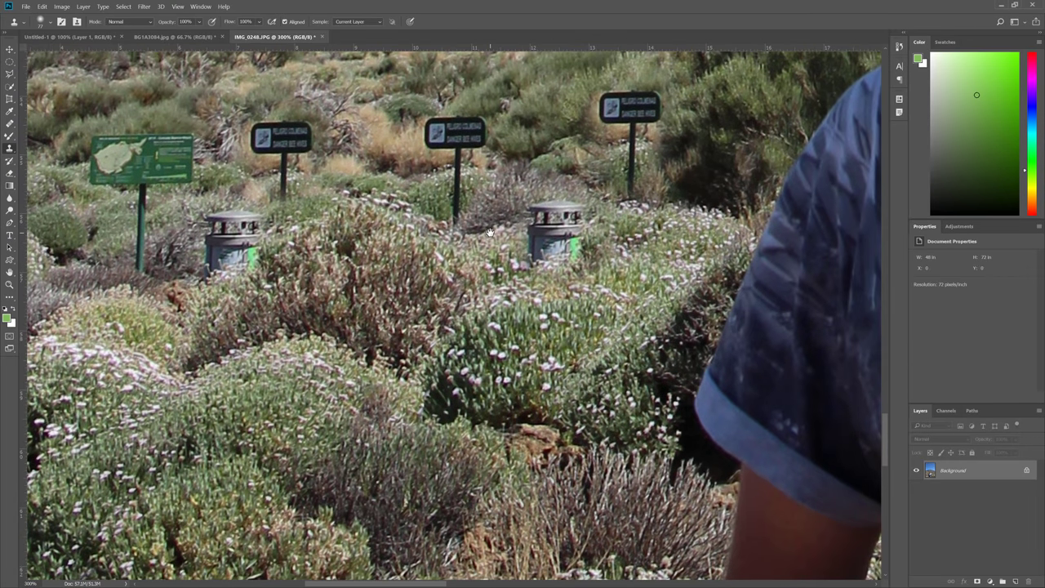
pyautogui.hotkey('ctrl', '-')
pyautogui.hotkey('ctrl', '-')
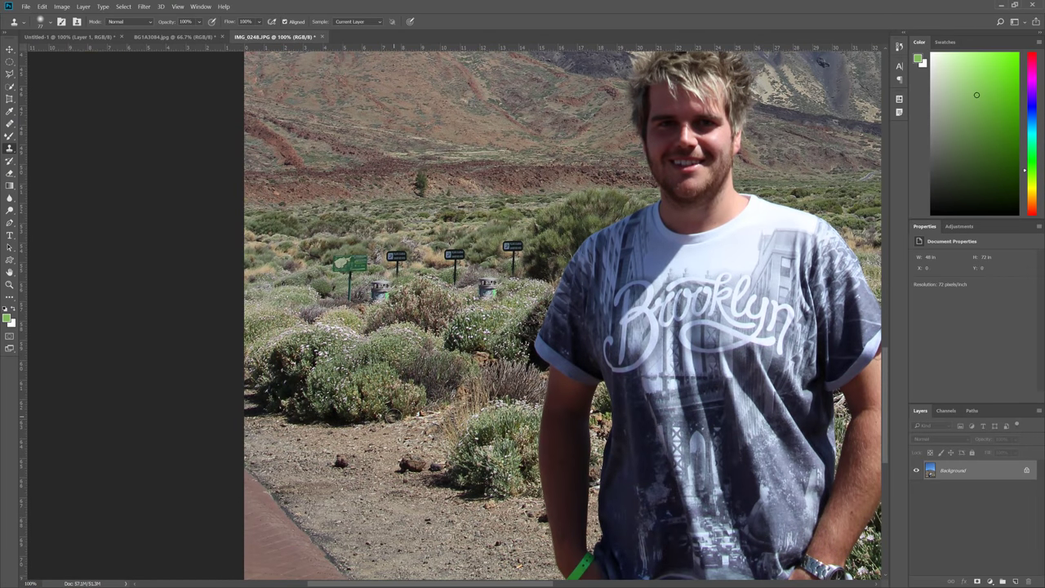
pyautogui.moveTo(494, 318); pyautogui.dragTo(436, 374)
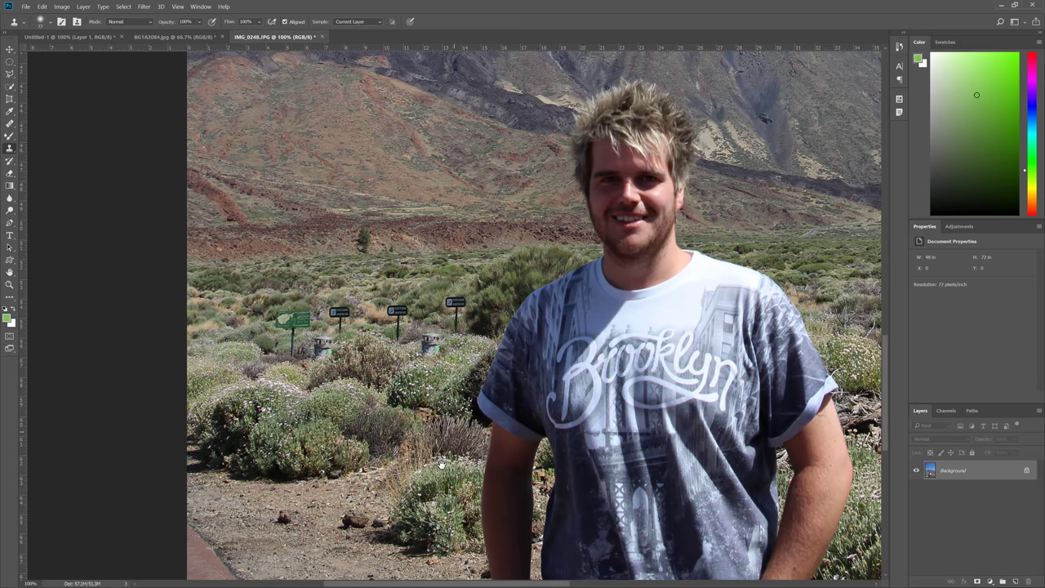
pyautogui.scroll(3, 478, 332)
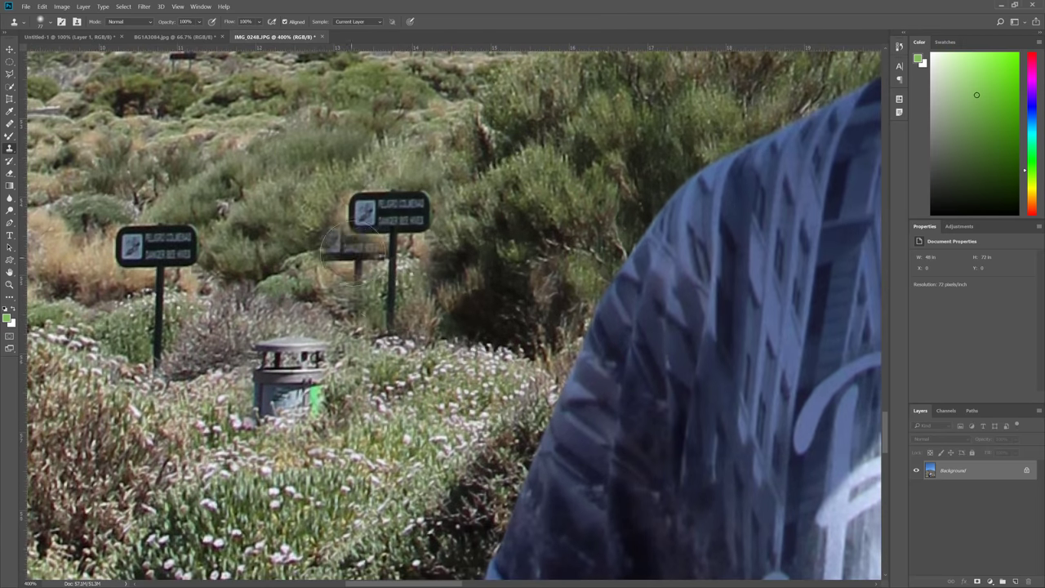
pyautogui.hotkey('ctrl', '1')
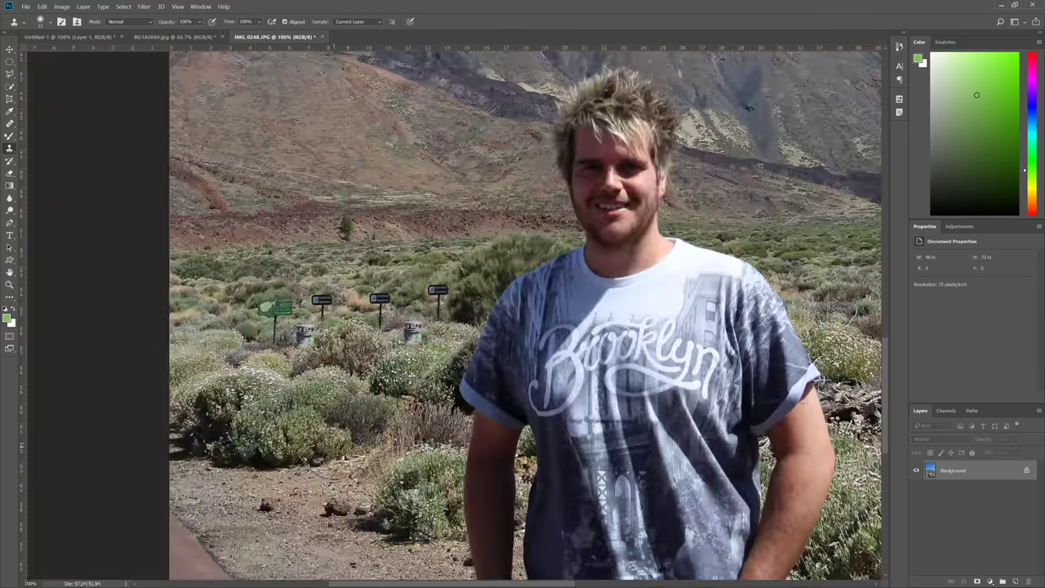
# - Paint a patch of the purple pattern on the plain beside the man with the Pattern Stamp tool, and undo it
pyautogui.press('v')
pyautogui.click(11, 150)
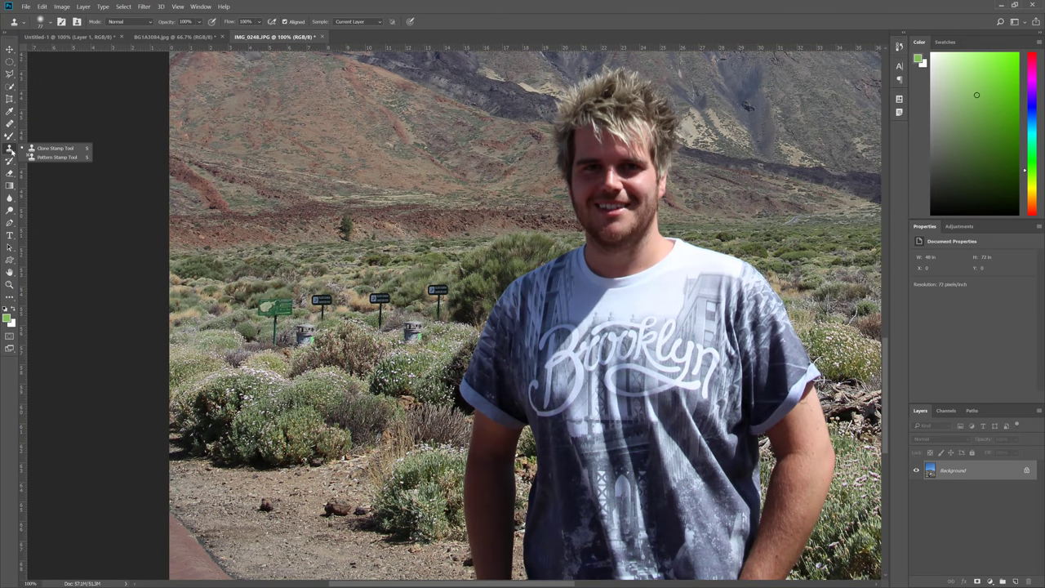
pyautogui.click(37, 157)
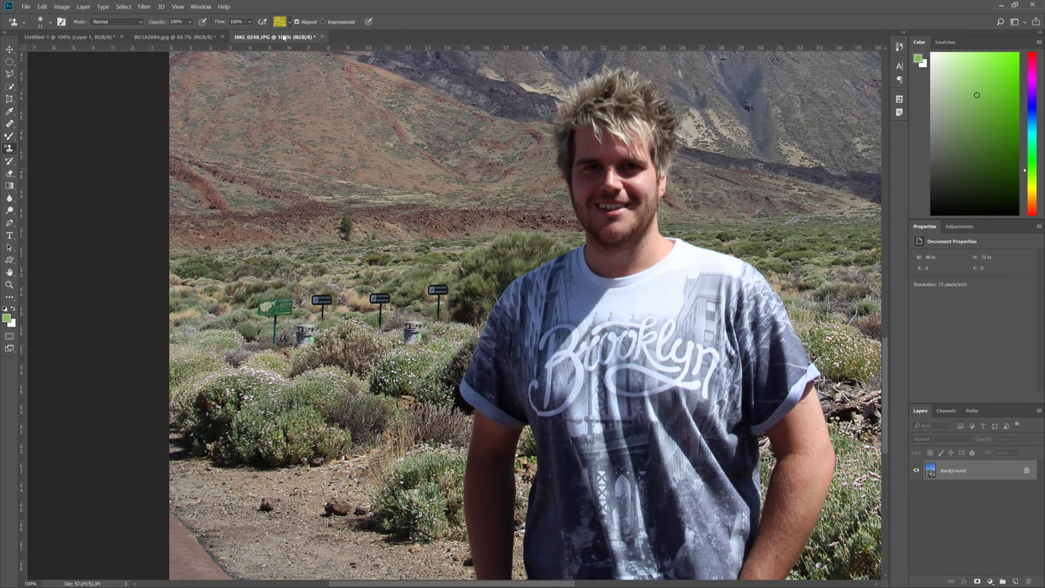
pyautogui.click(289, 22)
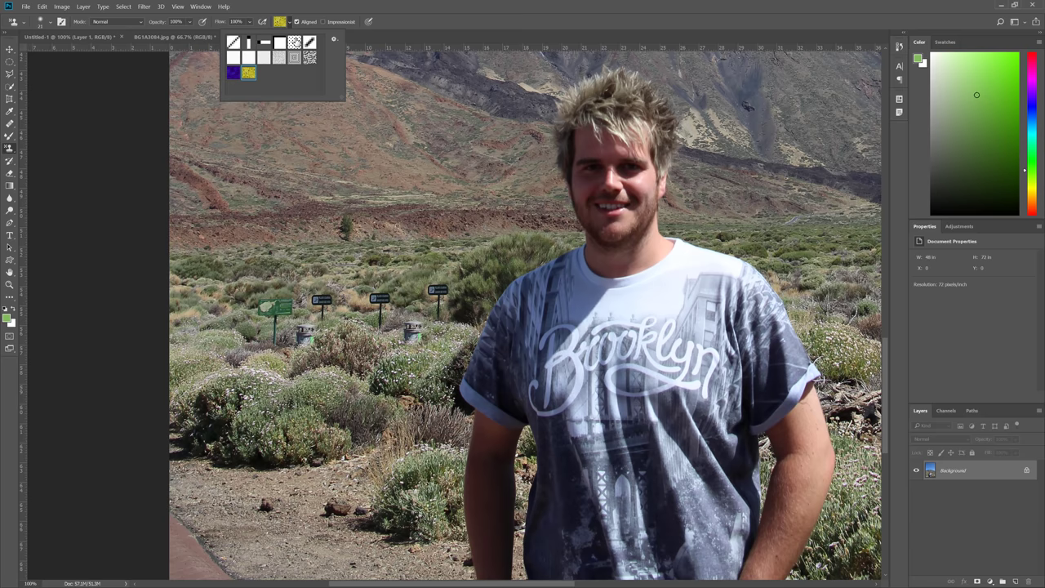
pyautogui.click(233, 74)
pyautogui.click(198, 156)
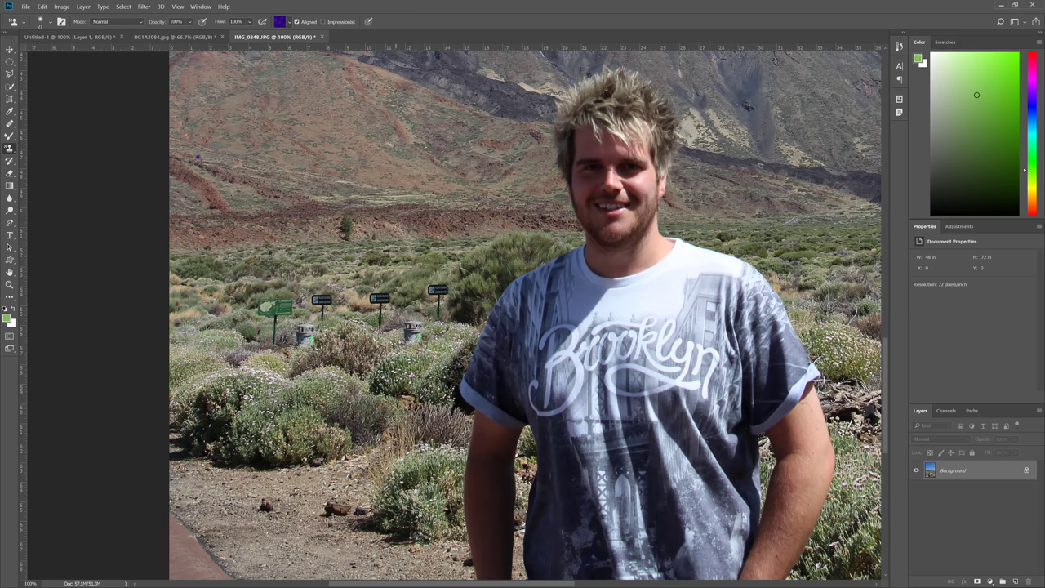
pyautogui.moveTo(341, 243)
pyautogui.mouseDown()
pyautogui.moveTo(404, 237)
pyautogui.moveTo(391, 236)
pyautogui.mouseUp()
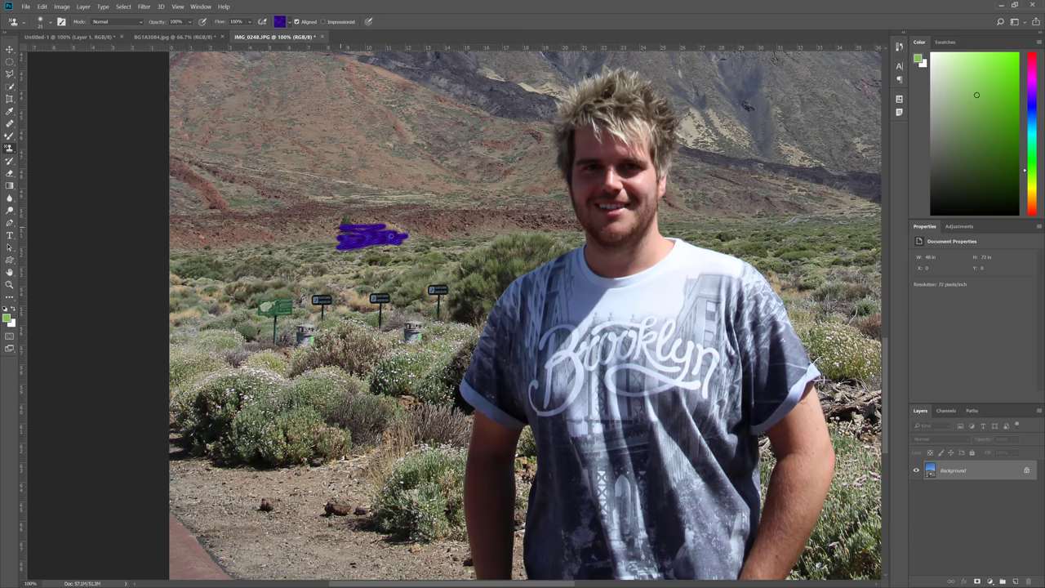
pyautogui.hotkey('ctrl', 'z')
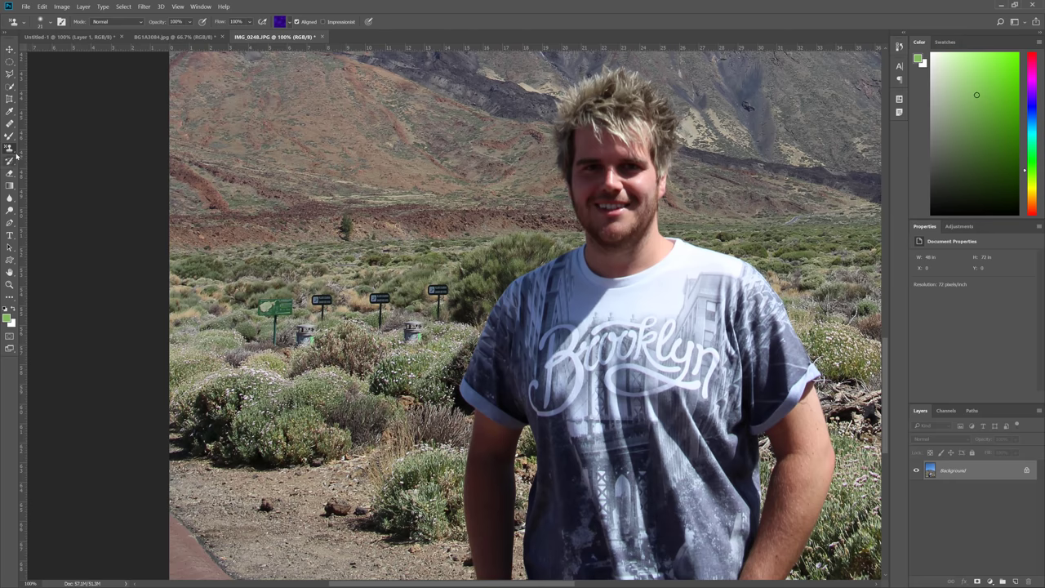
# - Return to the Clone Stamp tool and try cloning the lone small tree twice along the plain toward the man
pyautogui.rightClick(11, 153)
pyautogui.click(49, 148)
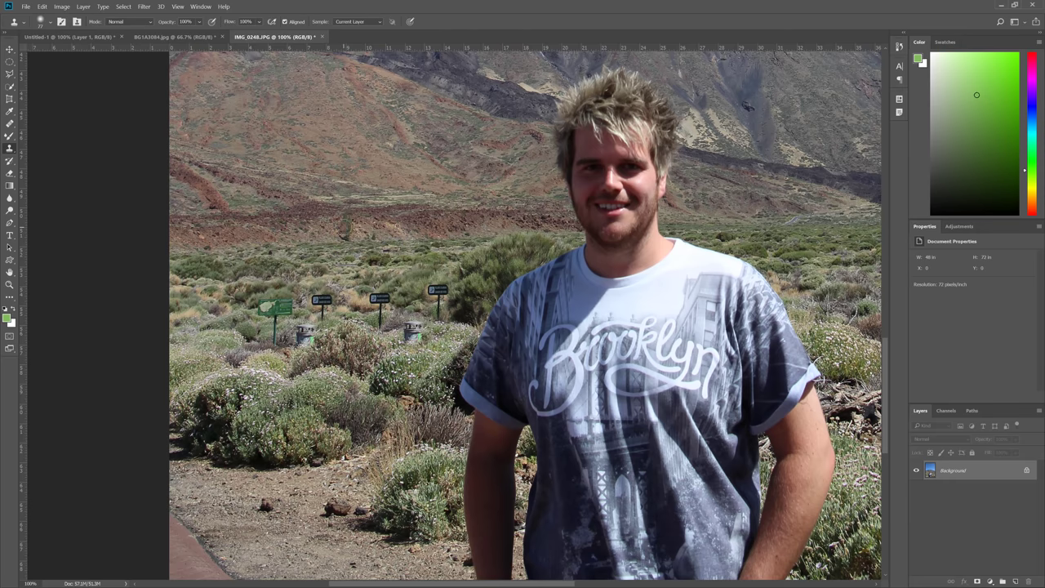
pyautogui.moveTo(411, 230); pyautogui.dragTo(412, 239)
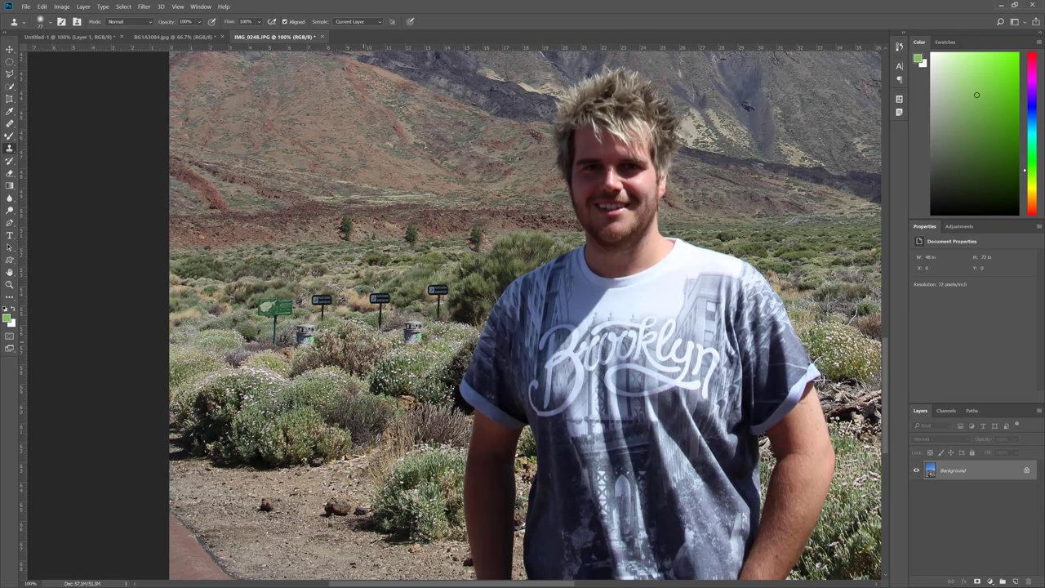
pyautogui.click(479, 236)
pyautogui.click(411, 233)
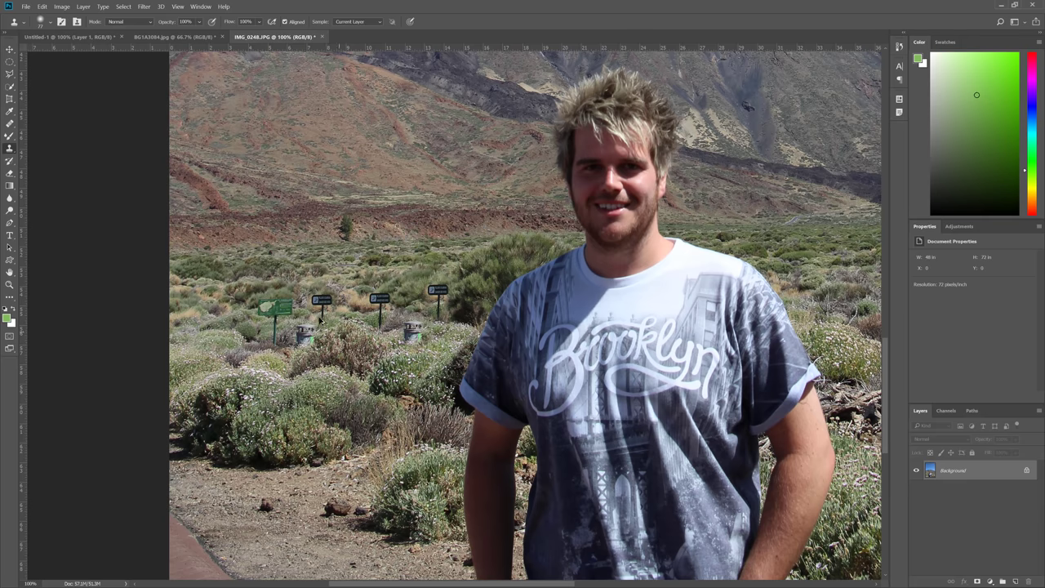
# - Choose the Healing Brush tool
pyautogui.rightClick(9, 125)
pyautogui.click(49, 131)
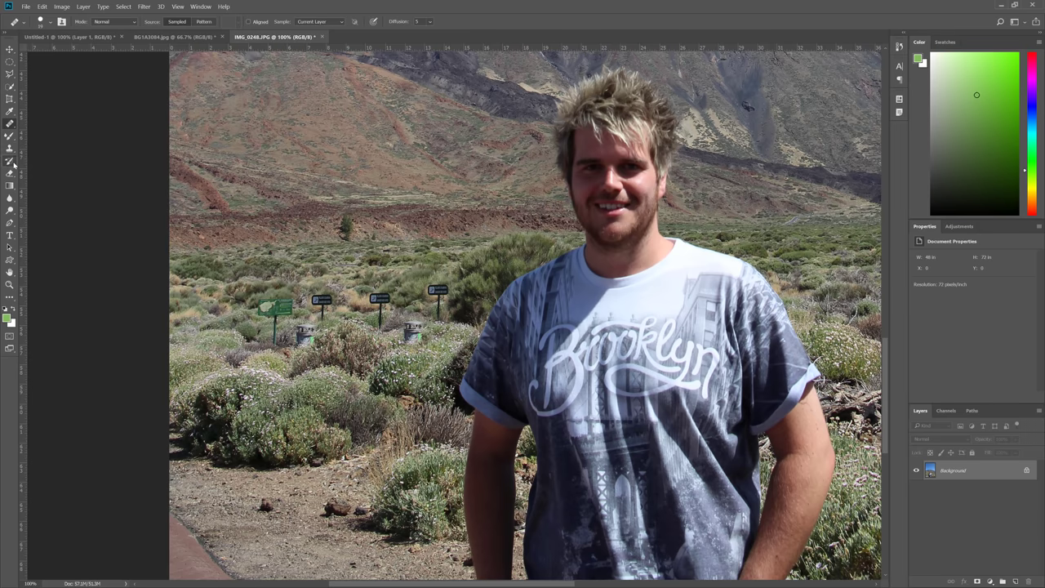
# - Select the History Brush tool, restore the background over the cloned warning sign nearest the man, and undo the strokes
pyautogui.click(13, 164)
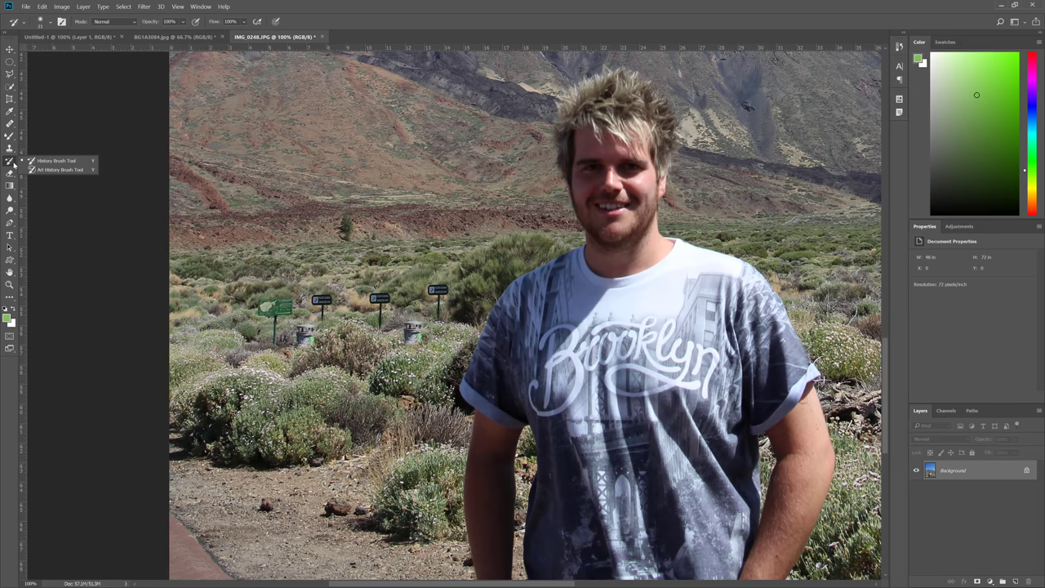
pyautogui.click(59, 161)
pyautogui.scroll(2, 438, 302)
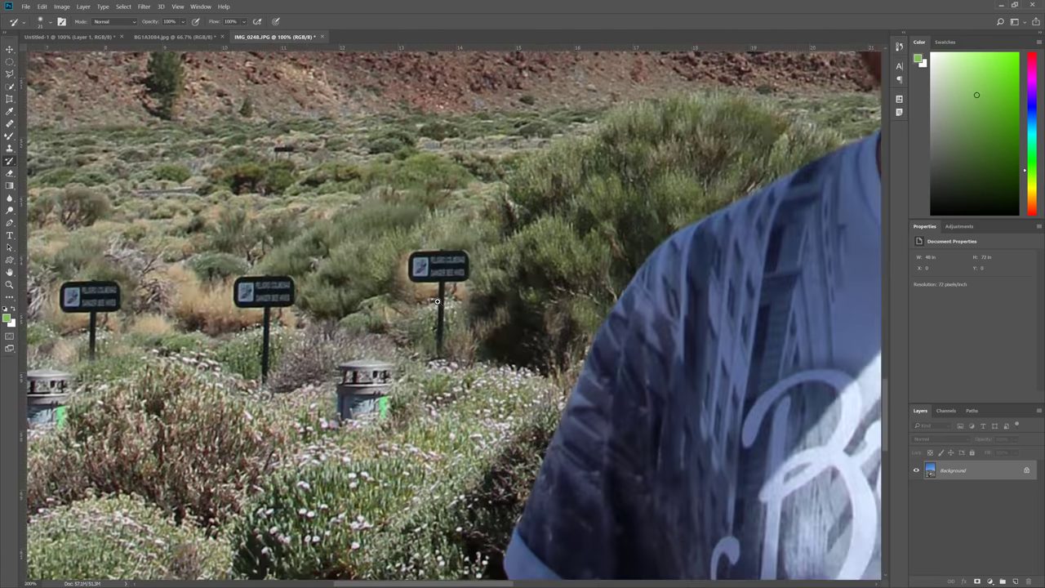
pyautogui.moveTo(481, 254)
pyautogui.mouseDown()
pyautogui.moveTo(413, 256)
pyautogui.moveTo(457, 253)
pyautogui.moveTo(413, 263)
pyautogui.moveTo(469, 267)
pyautogui.moveTo(433, 273)
pyautogui.moveTo(448, 310)
pyautogui.moveTo(439, 341)
pyautogui.moveTo(446, 311)
pyautogui.mouseUp()
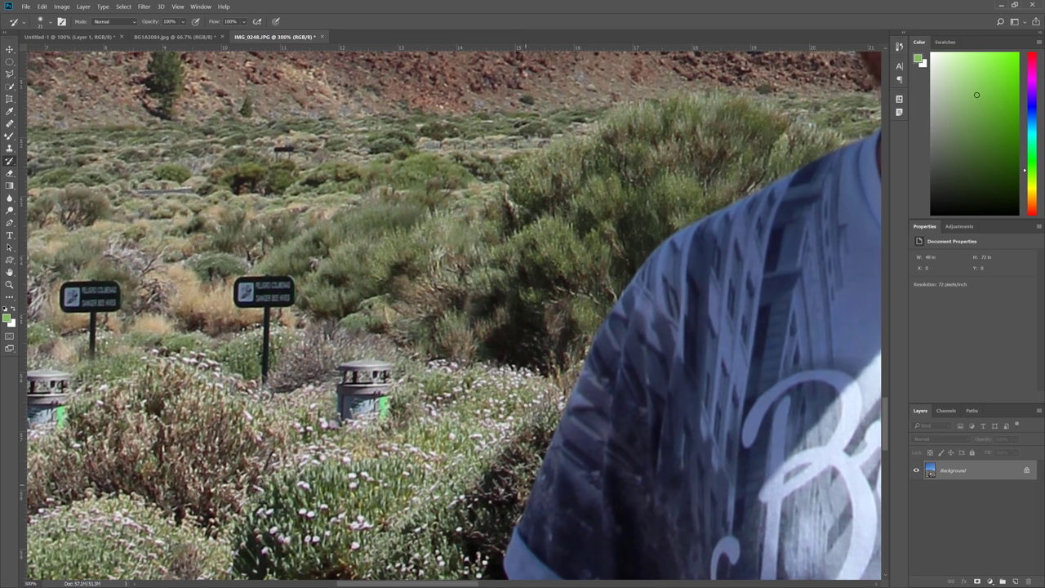
pyautogui.hotkey('ctrl', 'z')
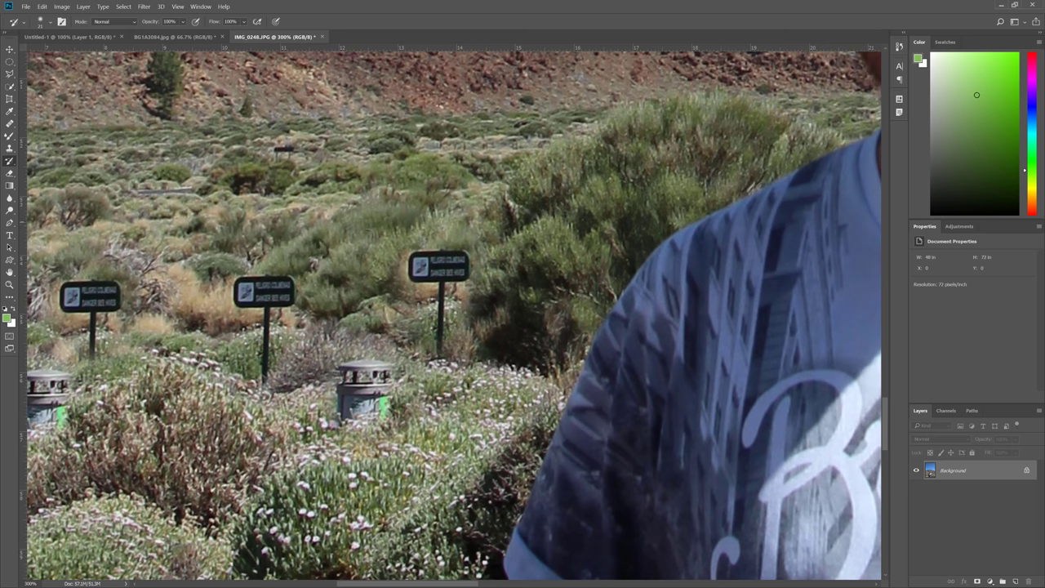
# - Set the History Brush to 14 px and restore the original background around the edges of the cloned sign nearest the man
pyautogui.scroll(2, 459, 322)
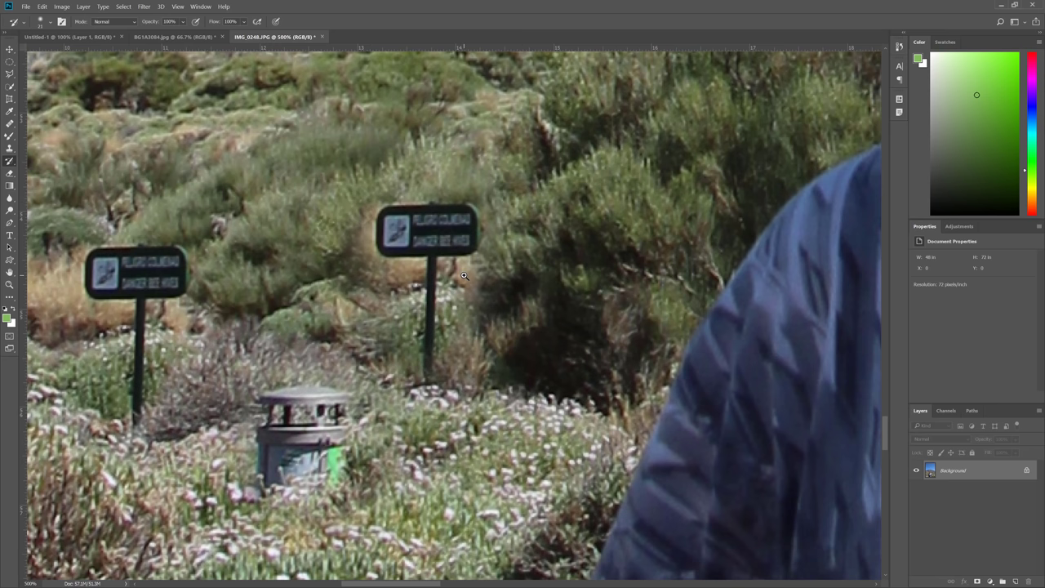
pyautogui.scroll(2, 463, 275)
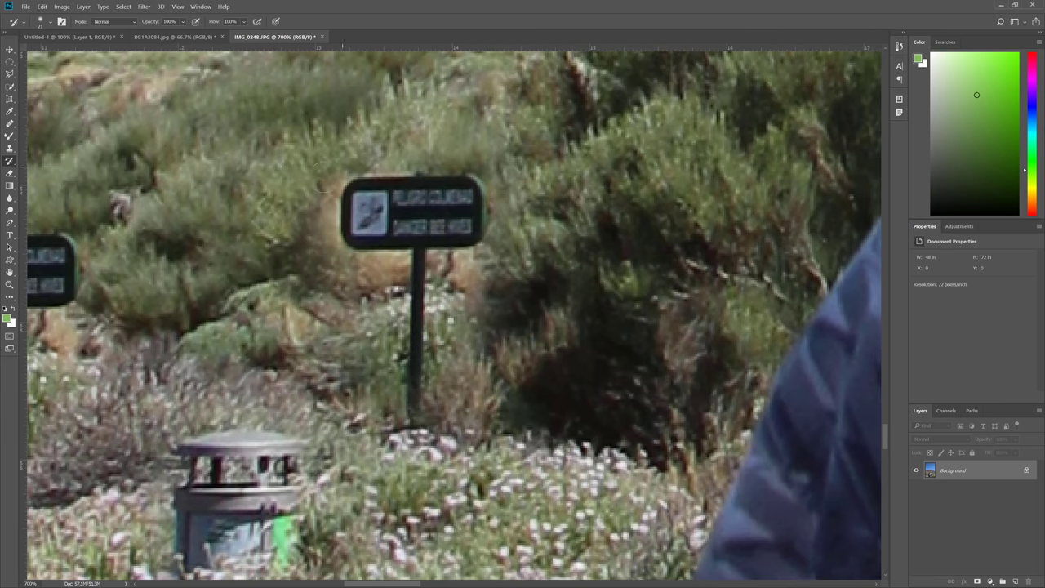
pyautogui.rightClick(321, 189)
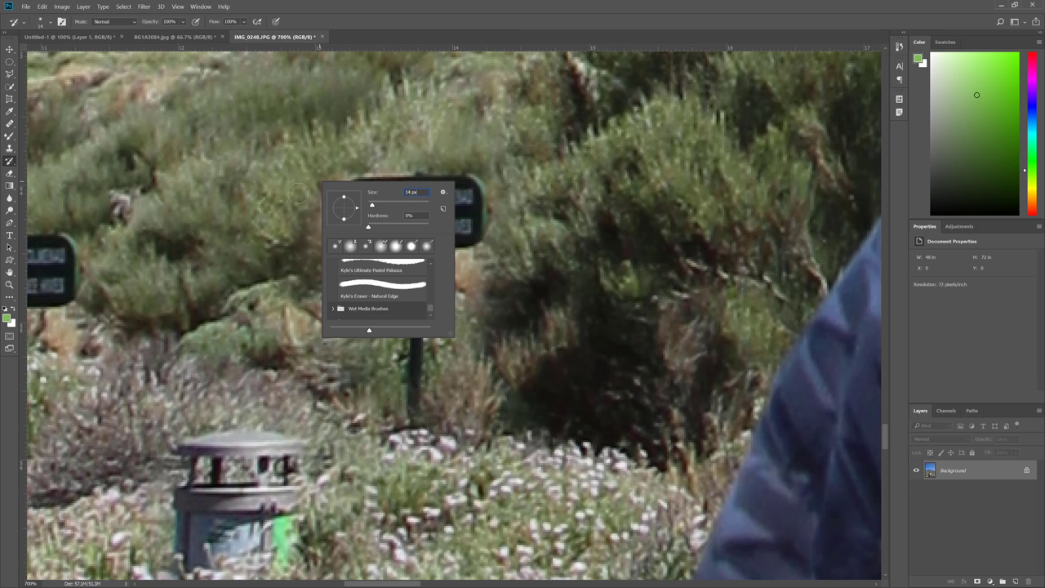
pyautogui.press('Return')
pyautogui.moveTo(333, 173)
pyautogui.mouseDown()
pyautogui.moveTo(328, 243)
pyautogui.moveTo(408, 265)
pyautogui.moveTo(396, 322)
pyautogui.moveTo(302, 271)
pyautogui.moveTo(378, 351)
pyautogui.moveTo(387, 319)
pyautogui.moveTo(405, 408)
pyautogui.moveTo(380, 400)
pyautogui.moveTo(393, 412)
pyautogui.moveTo(348, 328)
pyautogui.mouseUp()
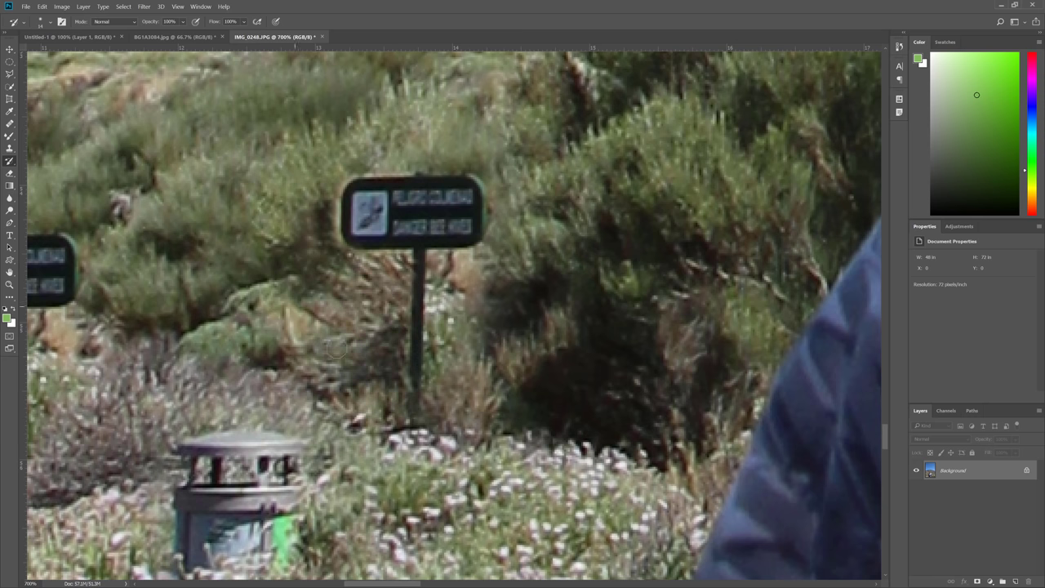
pyautogui.moveTo(485, 349)
pyautogui.mouseDown()
pyautogui.moveTo(465, 253)
pyautogui.moveTo(444, 257)
pyautogui.moveTo(441, 281)
pyautogui.moveTo(445, 371)
pyautogui.moveTo(461, 282)
pyautogui.moveTo(494, 270)
pyautogui.moveTo(500, 211)
pyautogui.moveTo(486, 229)
pyautogui.moveTo(493, 272)
pyautogui.moveTo(446, 261)
pyautogui.moveTo(441, 407)
pyautogui.moveTo(467, 314)
pyautogui.moveTo(453, 294)
pyautogui.mouseUp()
pyautogui.hotkey('ctrl', 'z')
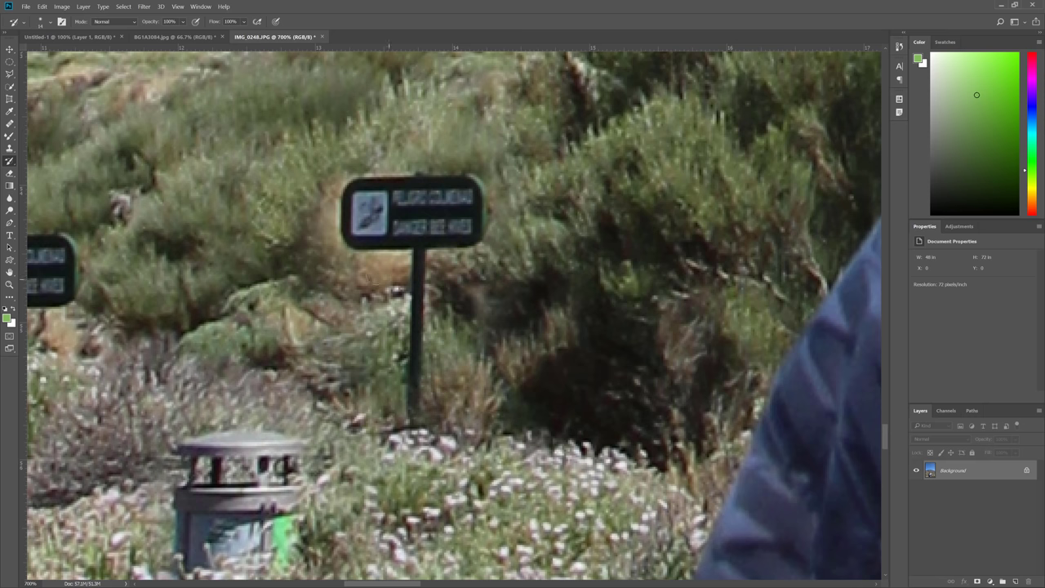
pyautogui.moveTo(341, 260)
pyautogui.mouseDown()
pyautogui.moveTo(396, 265)
pyautogui.moveTo(390, 297)
pyautogui.moveTo(344, 266)
pyautogui.moveTo(331, 236)
pyautogui.moveTo(325, 208)
pyautogui.moveTo(343, 168)
pyautogui.moveTo(329, 230)
pyautogui.moveTo(334, 292)
pyautogui.mouseUp()
pyautogui.hotkey('ctrl', '1')
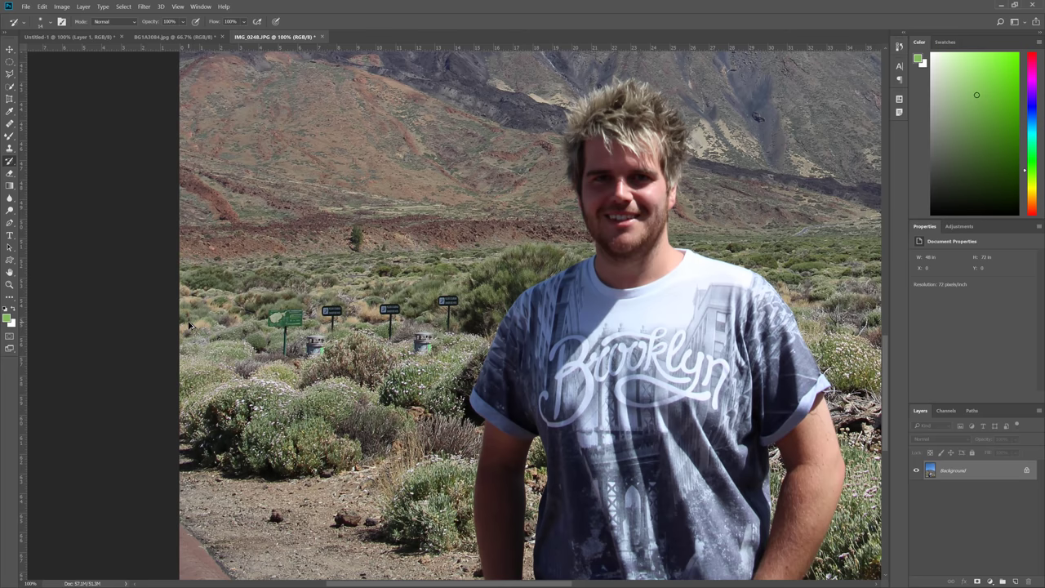
# - Select the Art History Brush tool with the Tight Short style, try a stroke near the sign beside the green board, and undo it
pyautogui.scroll(1, 438, 314)
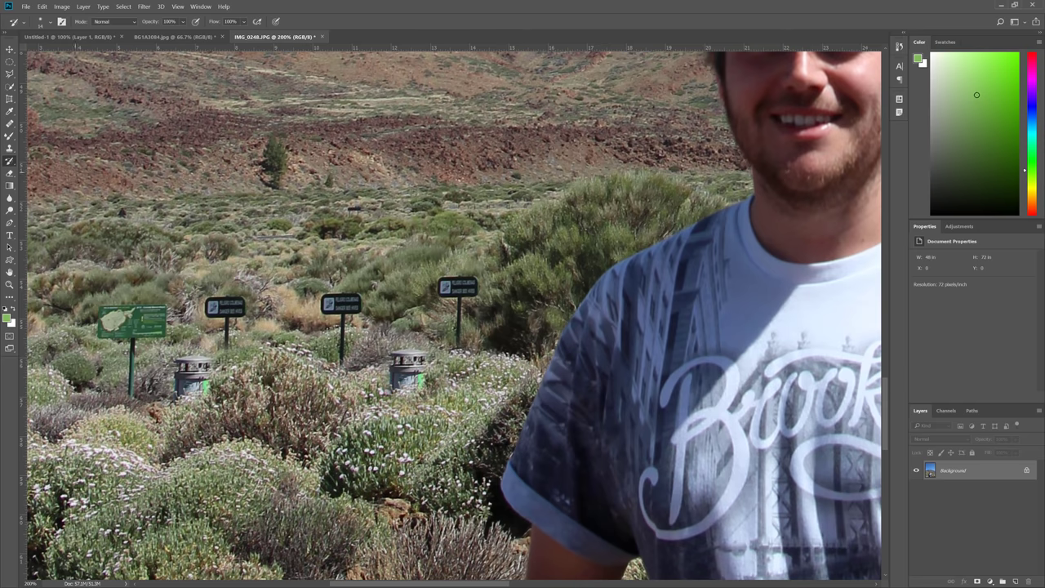
pyautogui.click(10, 162)
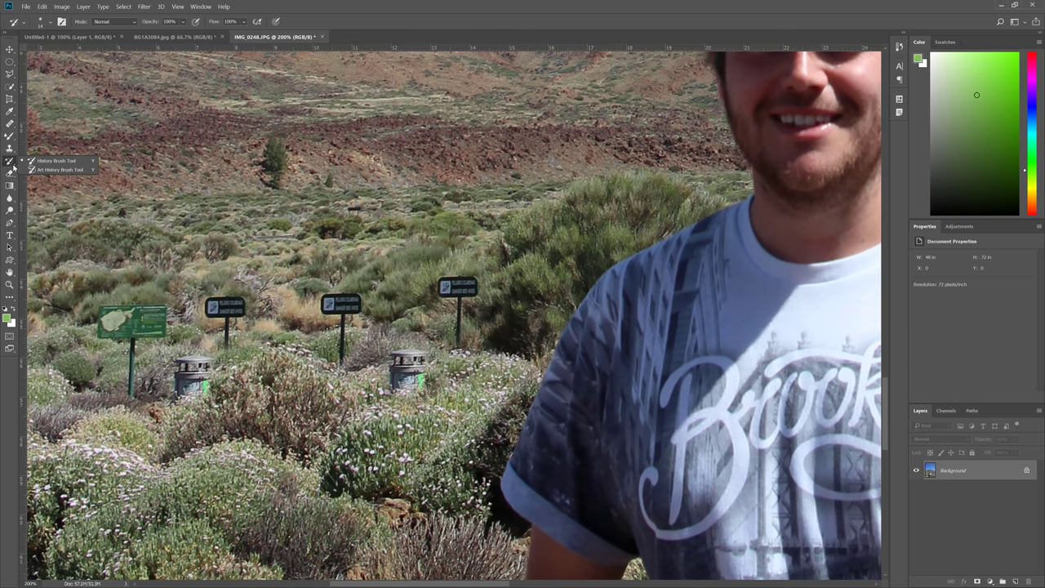
pyautogui.click(53, 169)
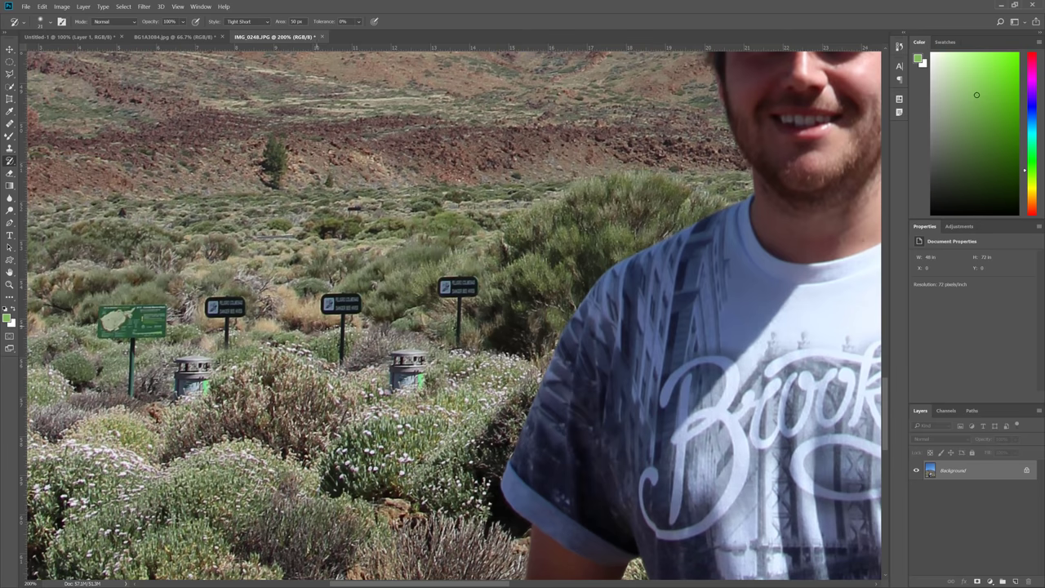
pyautogui.click(237, 21)
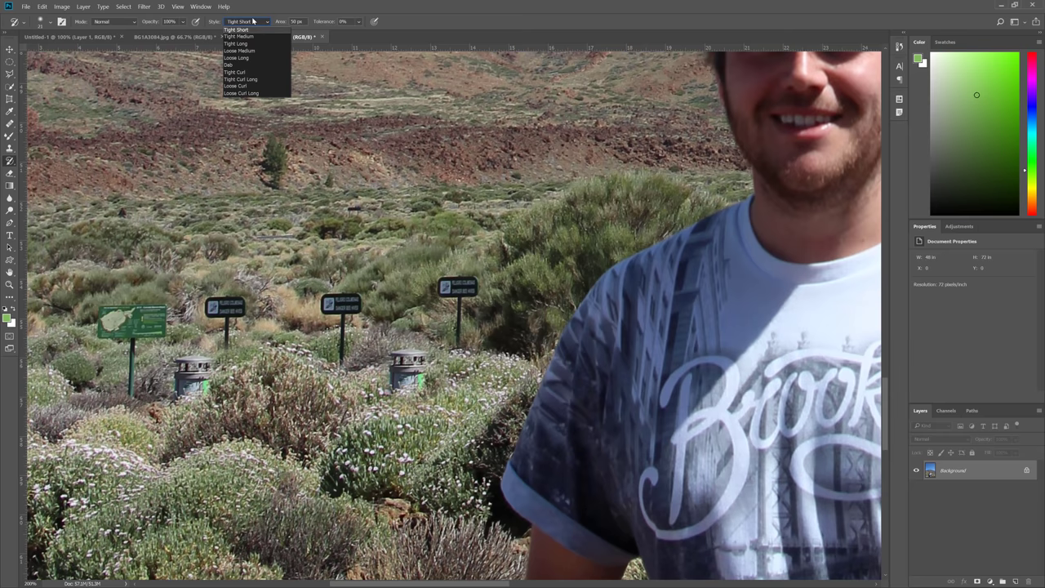
pyautogui.click(253, 21)
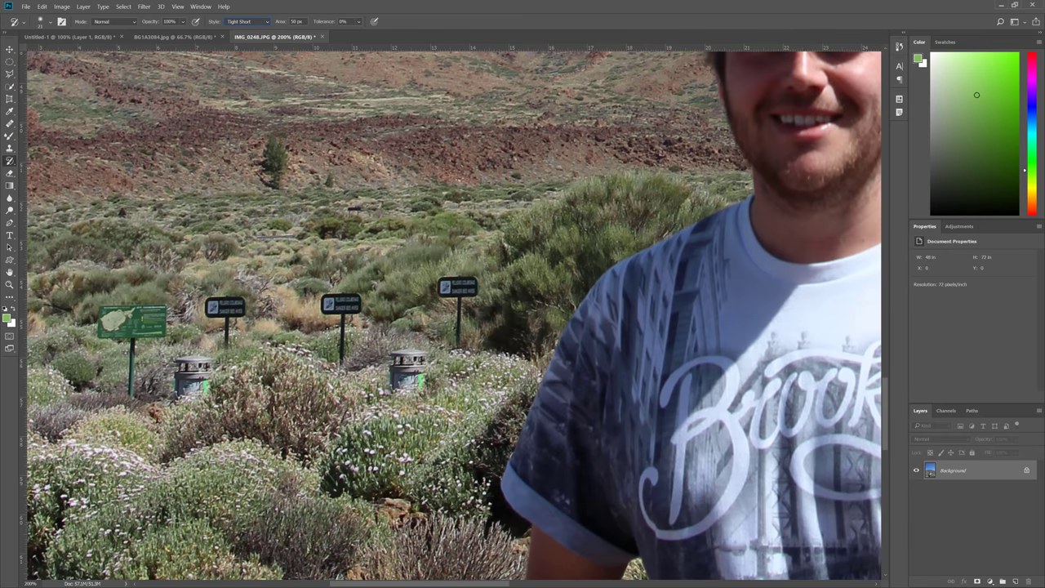
pyautogui.scroll(3, 239, 333)
pyautogui.moveTo(237, 359)
pyautogui.mouseDown()
pyautogui.moveTo(204, 310)
pyautogui.moveTo(248, 246)
pyautogui.moveTo(163, 261)
pyautogui.moveTo(188, 139)
pyautogui.moveTo(270, 131)
pyautogui.moveTo(302, 244)
pyautogui.mouseUp()
pyautogui.hotkey('ctrl', 'z')
# - Reduce the Art History Brush size, try two more strokes over the sign beside the green board, undo them, and review the style options
pyautogui.rightClick(313, 229)
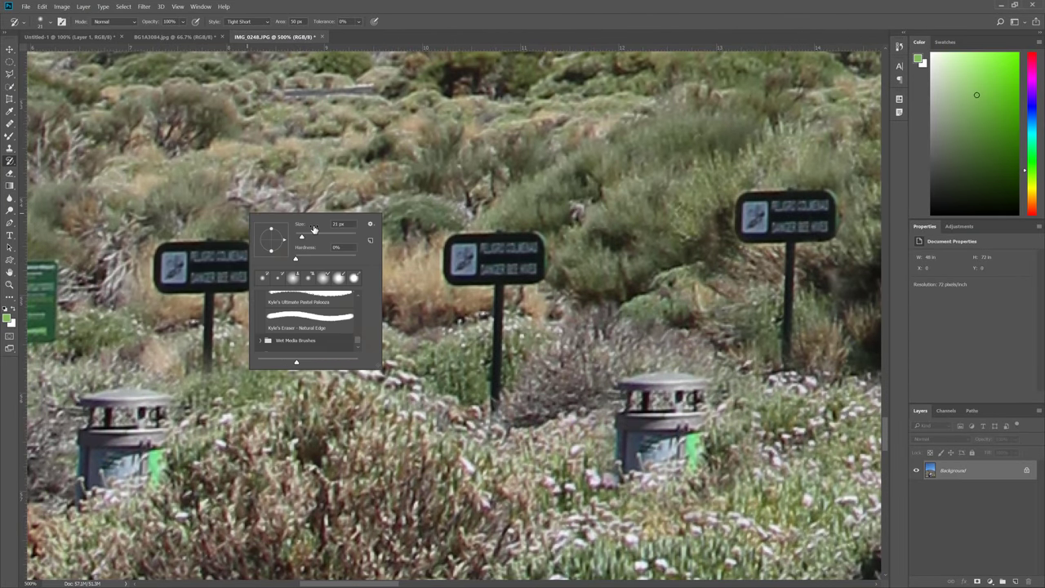
pyautogui.moveTo(214, 311)
pyautogui.mouseDown()
pyautogui.moveTo(243, 294)
pyautogui.moveTo(278, 222)
pyautogui.mouseUp()
pyautogui.hotkey('ctrl', 'z')
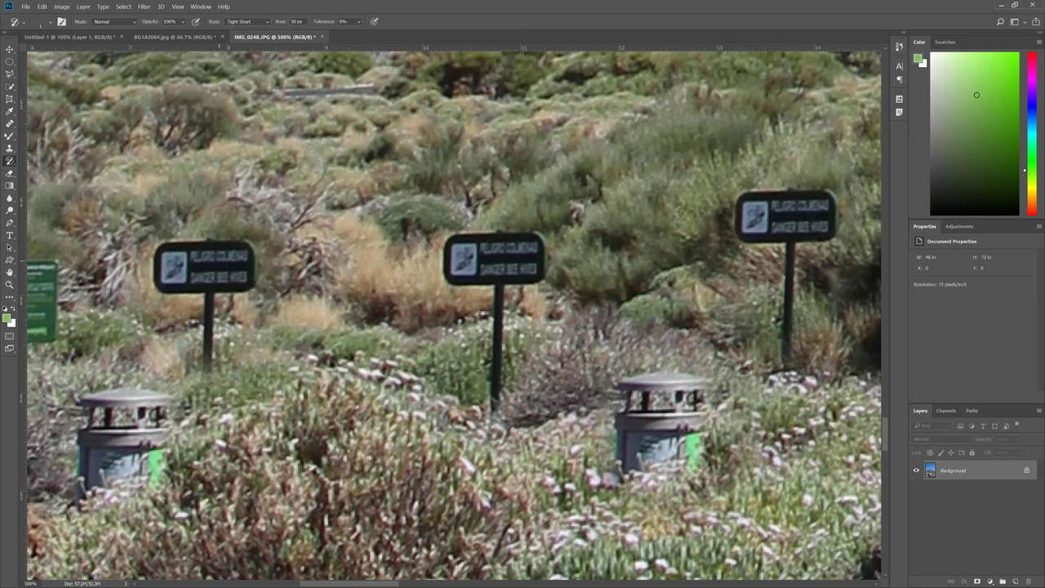
pyautogui.moveTo(219, 261)
pyautogui.mouseDown()
pyautogui.moveTo(163, 265)
pyautogui.moveTo(269, 279)
pyautogui.moveTo(214, 343)
pyautogui.moveTo(181, 329)
pyautogui.moveTo(262, 296)
pyautogui.moveTo(220, 200)
pyautogui.mouseUp()
pyautogui.hotkey('ctrl', 'z')
pyautogui.click(239, 22)
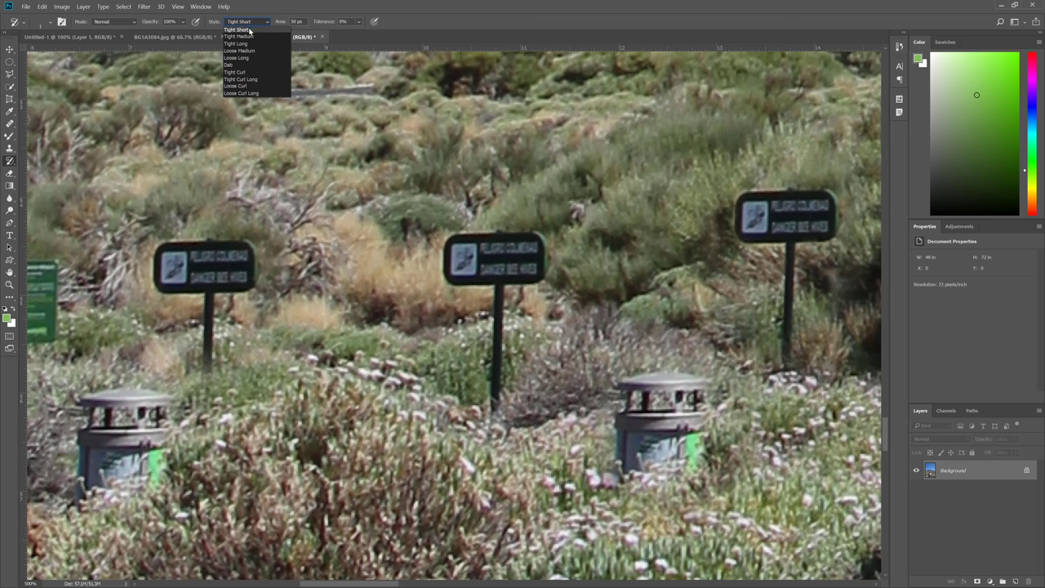
pyautogui.click(232, 24)
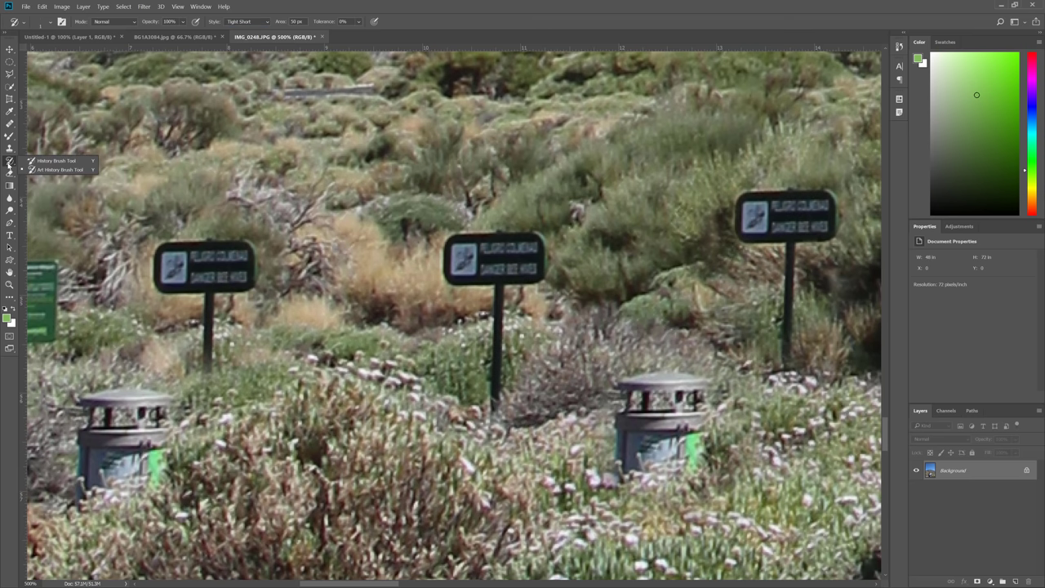
# - Select the Eraser tool, erase across the warning sign beside the green board and the grass next to it, and undo it
pyautogui.click(11, 184)
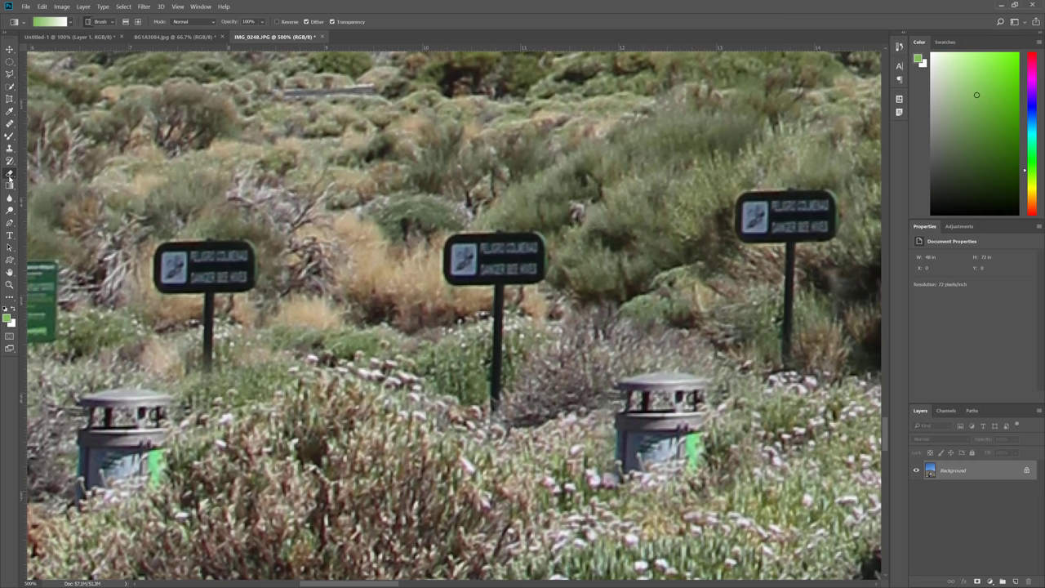
pyautogui.click(10, 173)
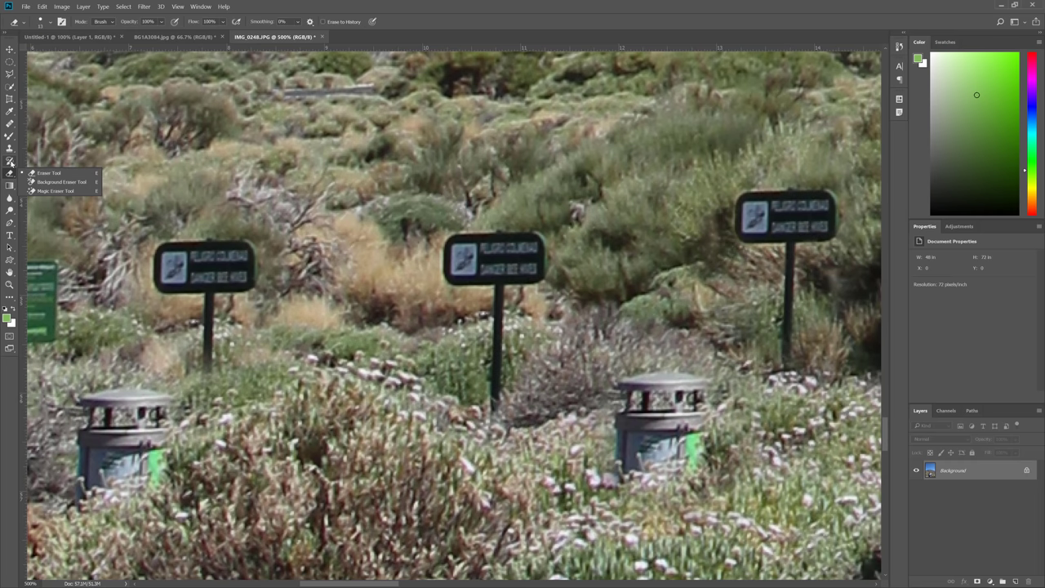
pyautogui.click(10, 161)
pyautogui.click(33, 162)
pyautogui.click(12, 173)
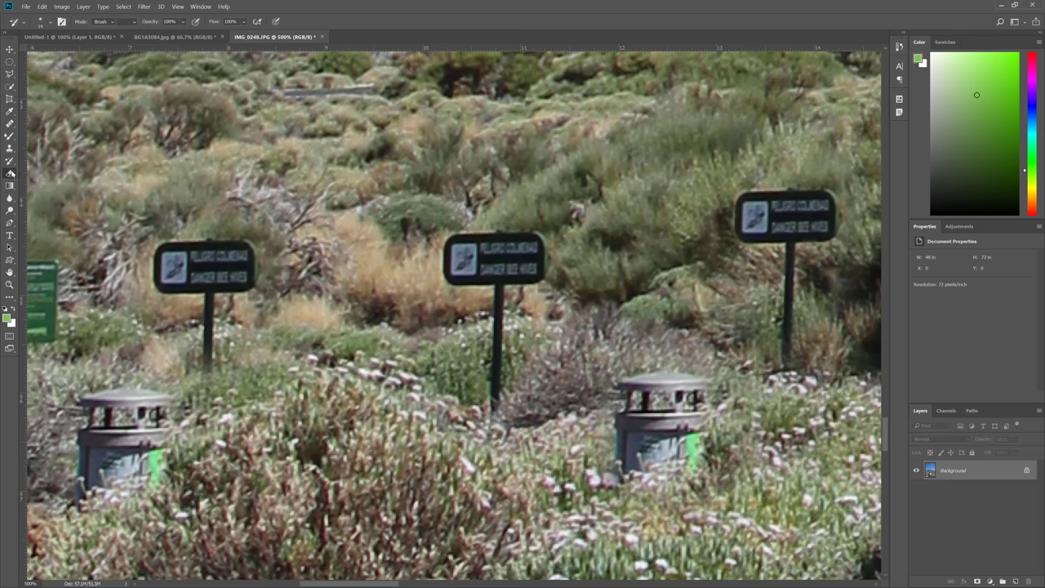
pyautogui.click(11, 173)
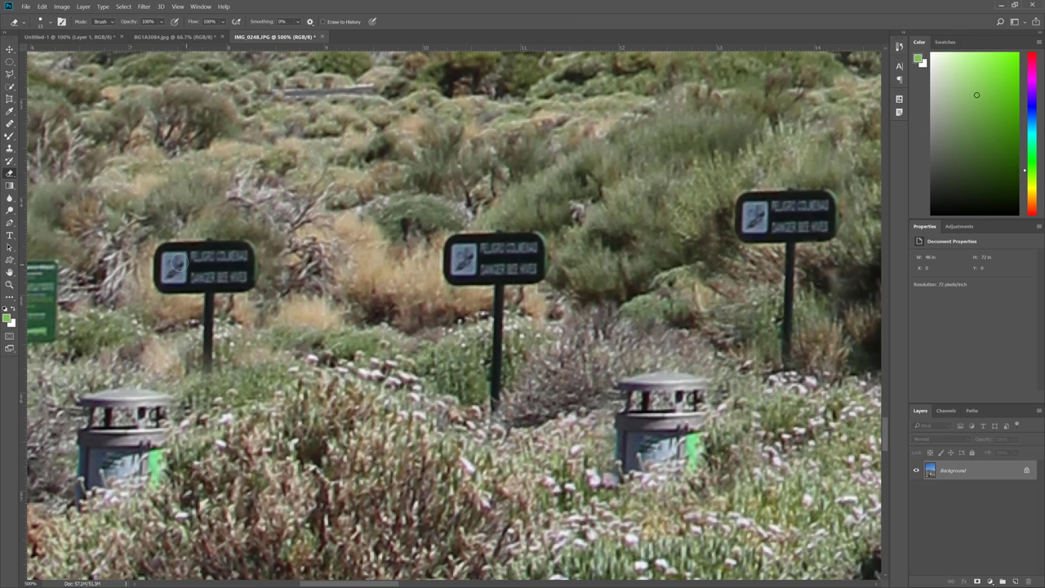
pyautogui.moveTo(204, 263); pyautogui.dragTo(373, 285)
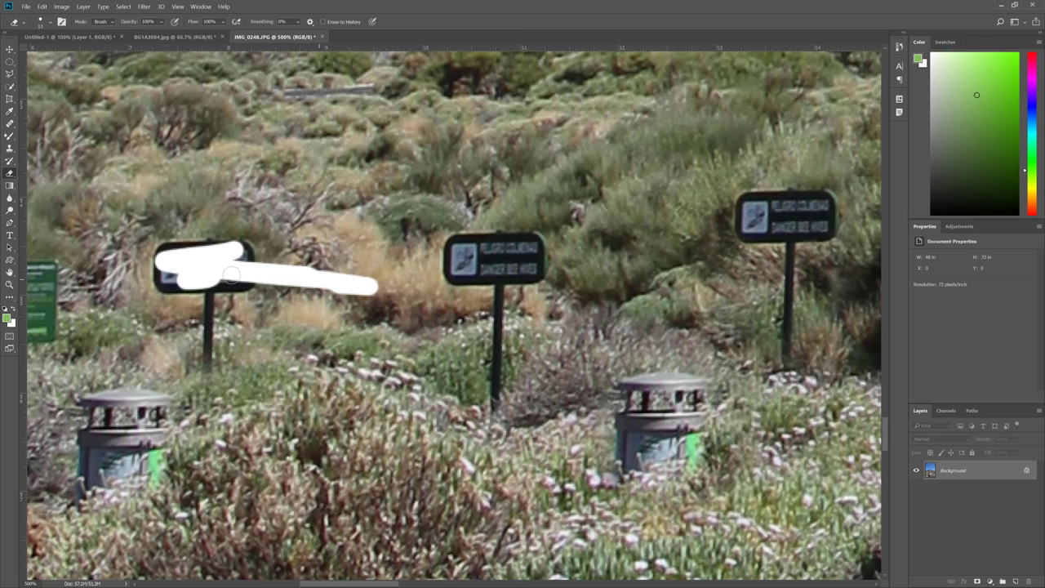
pyautogui.hotkey('ctrl', 'z')
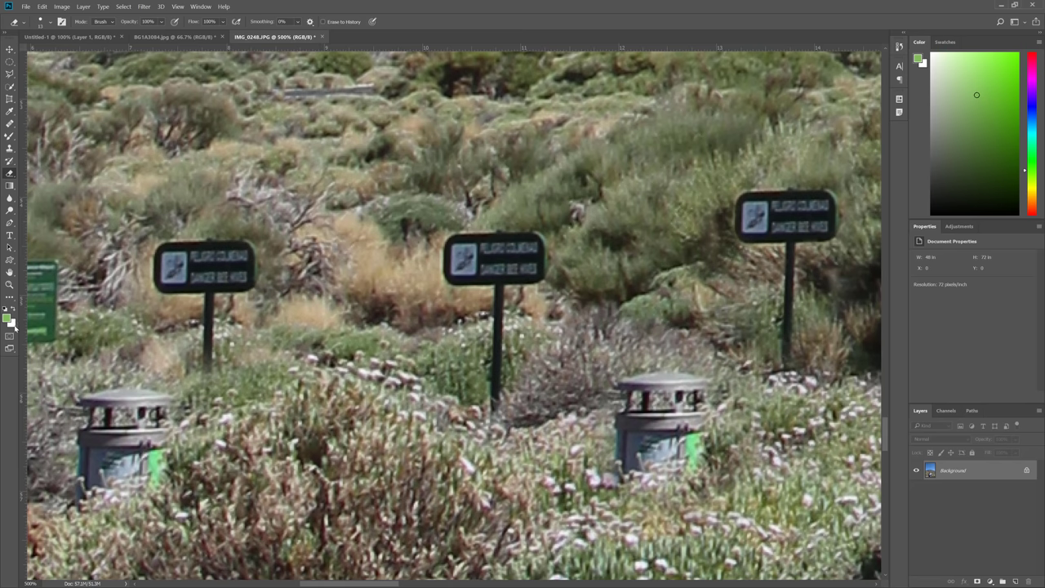
# - Swap the foreground and background colours, erase over the same warning sign with the green background colour, and undo it
pyautogui.press('x')
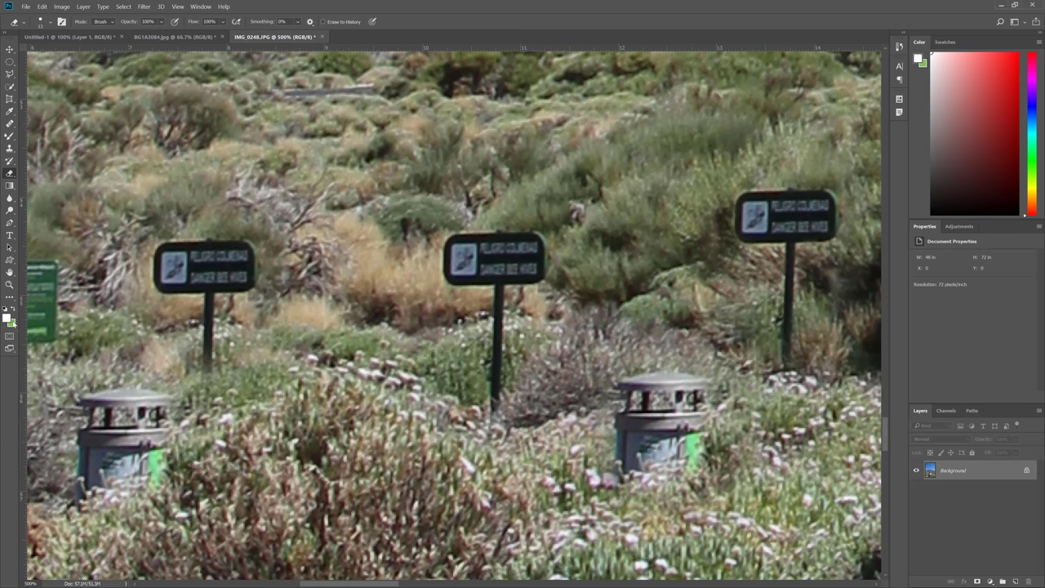
pyautogui.moveTo(219, 253)
pyautogui.mouseDown()
pyautogui.moveTo(266, 258)
pyautogui.moveTo(173, 276)
pyautogui.mouseUp()
pyautogui.hotkey('ctrl', 'z')
# - Try the Mixer Brush on the warning sign, undo the stroke, and switch to the regular Brush tool
pyautogui.press('b')
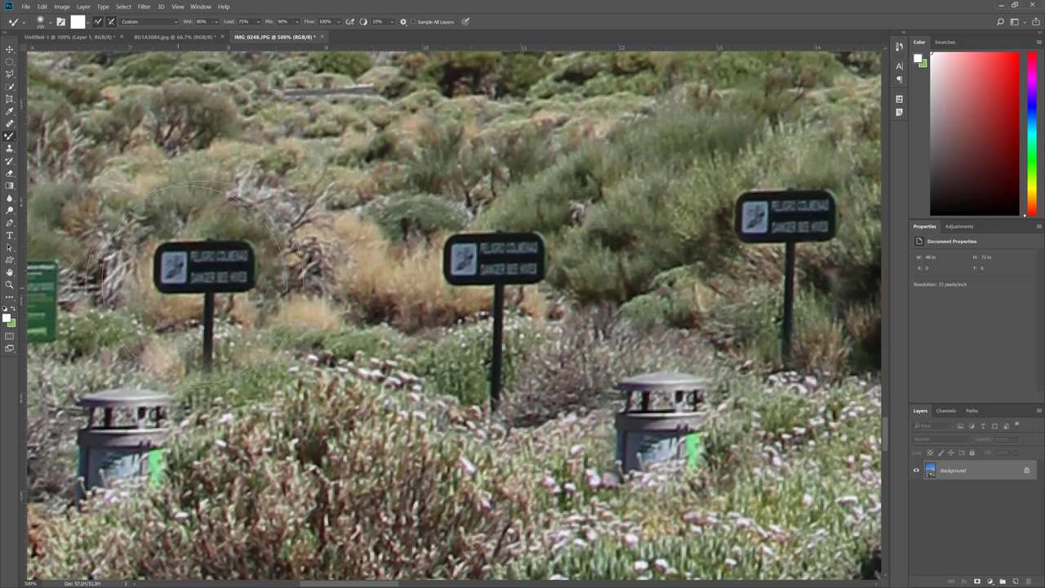
pyautogui.rightClick(207, 280)
pyautogui.moveTo(175, 256)
pyautogui.mouseDown()
pyautogui.moveTo(211, 261)
pyautogui.moveTo(47, 143)
pyautogui.moveTo(231, 256)
pyautogui.moveTo(159, 260)
pyautogui.mouseUp()
pyautogui.hotkey('ctrl', 'z')
pyautogui.rightClick(10, 135)
pyautogui.click(41, 138)
pyautogui.hotkey('ctrl', 'z')
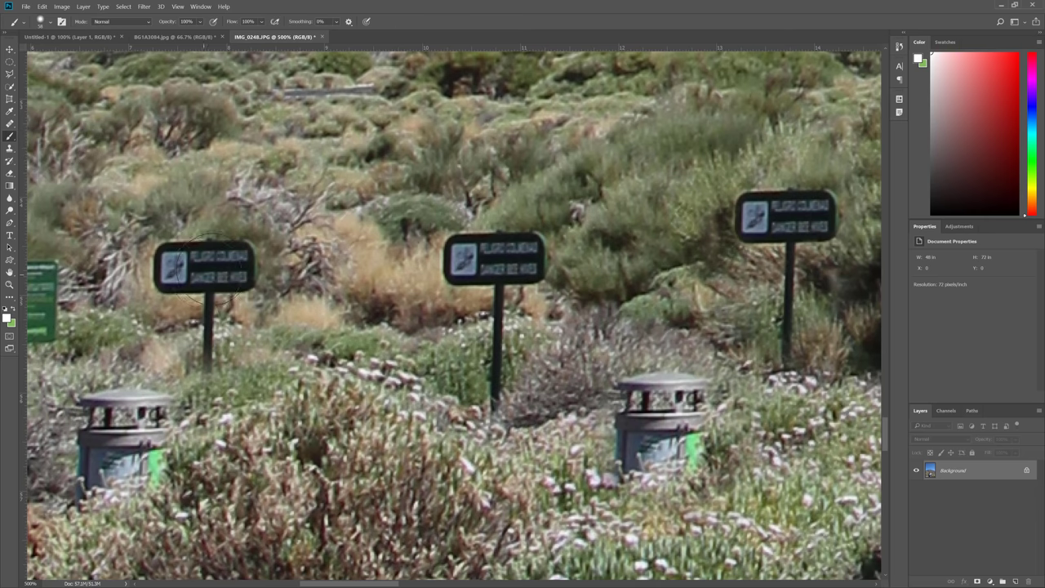
# - Paint over the warning sign beside the green board with a 29 px brush in white and in green, undoing each stroke
pyautogui.rightClick(265, 281)
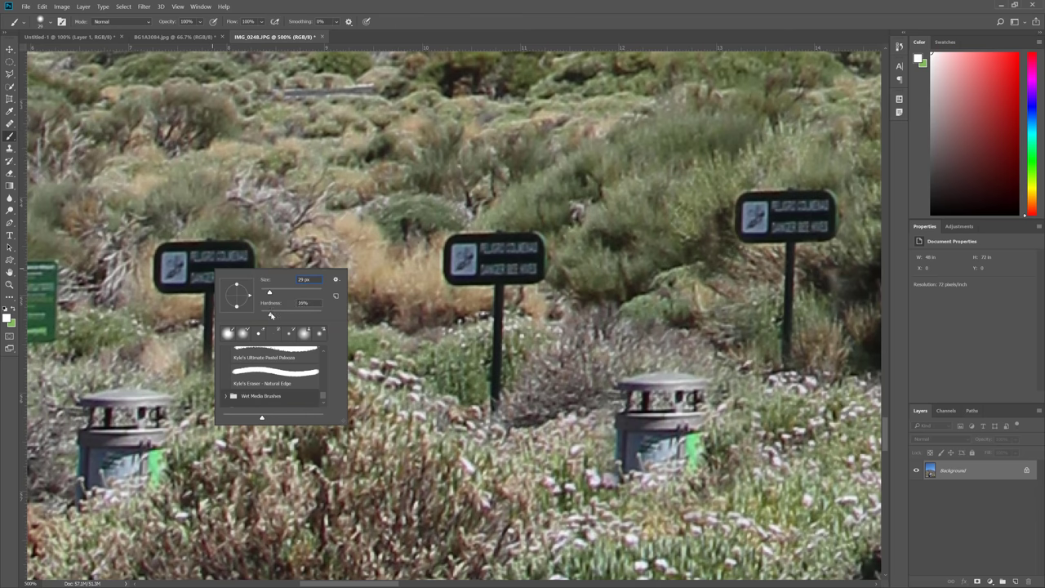
pyautogui.moveTo(211, 274); pyautogui.dragTo(173, 266)
pyautogui.hotkey('ctrl', 'z')
pyautogui.press('x')
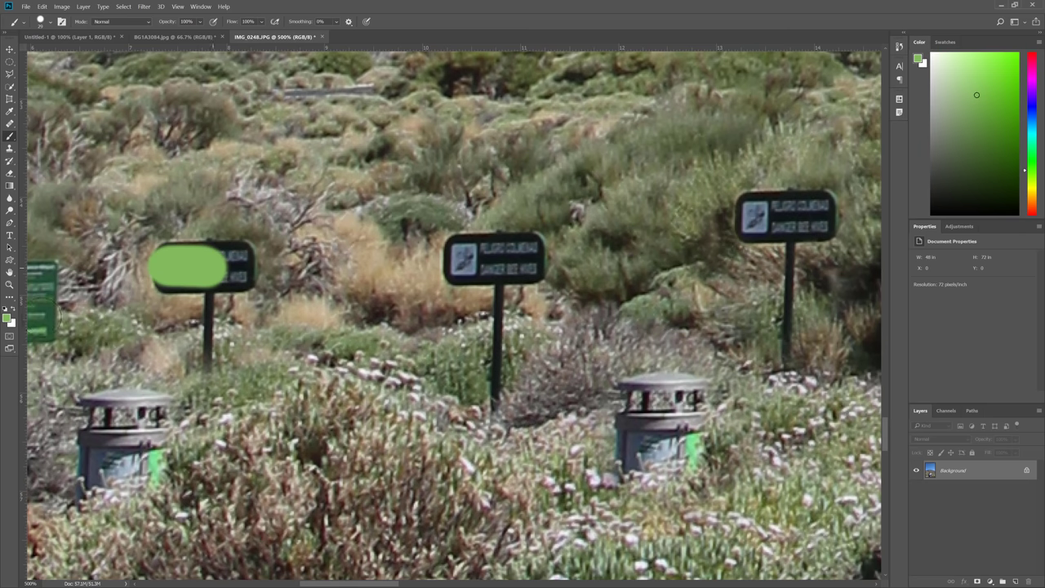
pyautogui.hotkey('ctrl', 'z')
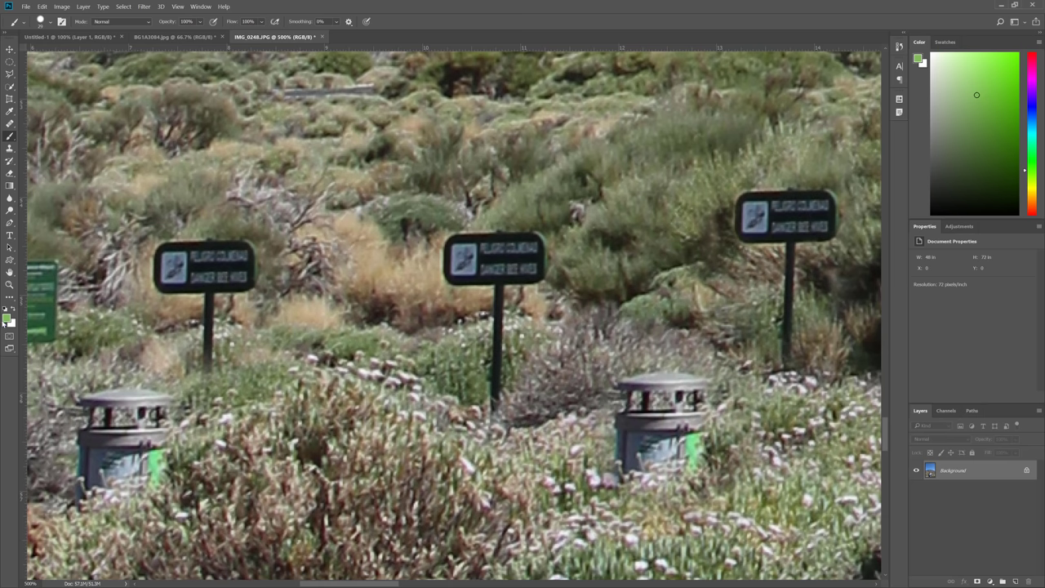
pyautogui.moveTo(242, 272)
pyautogui.mouseDown()
pyautogui.moveTo(169, 269)
pyautogui.moveTo(256, 266)
pyautogui.moveTo(225, 257)
pyautogui.mouseUp()
pyautogui.hotkey('ctrl', 'z')
# - Return to the Eraser tool group and select the Background Eraser tool
pyautogui.click(10, 173)
pyautogui.hotkey('ctrl', 'z')
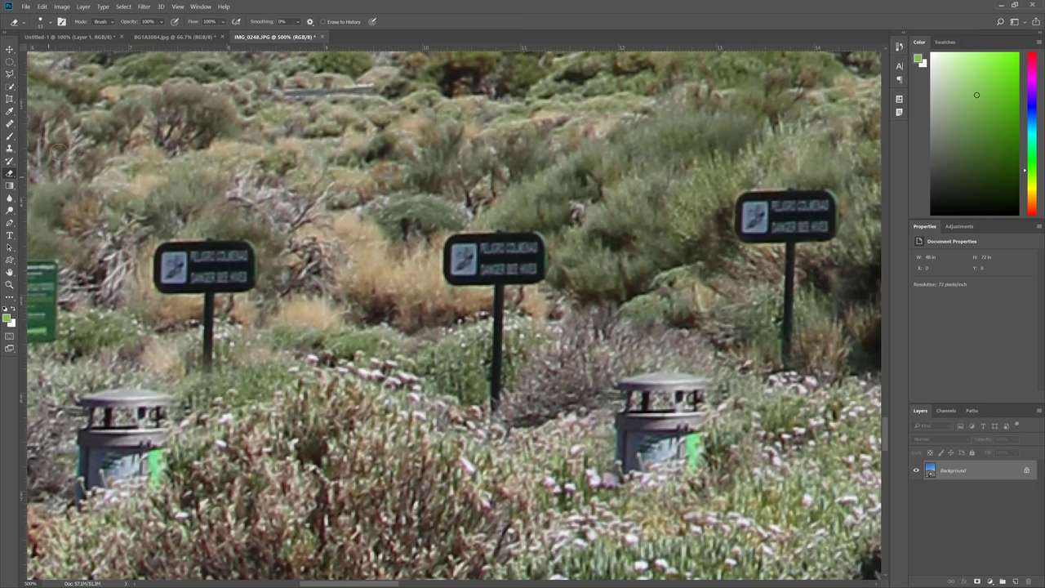
pyautogui.rightClick(10, 173)
pyautogui.click(48, 182)
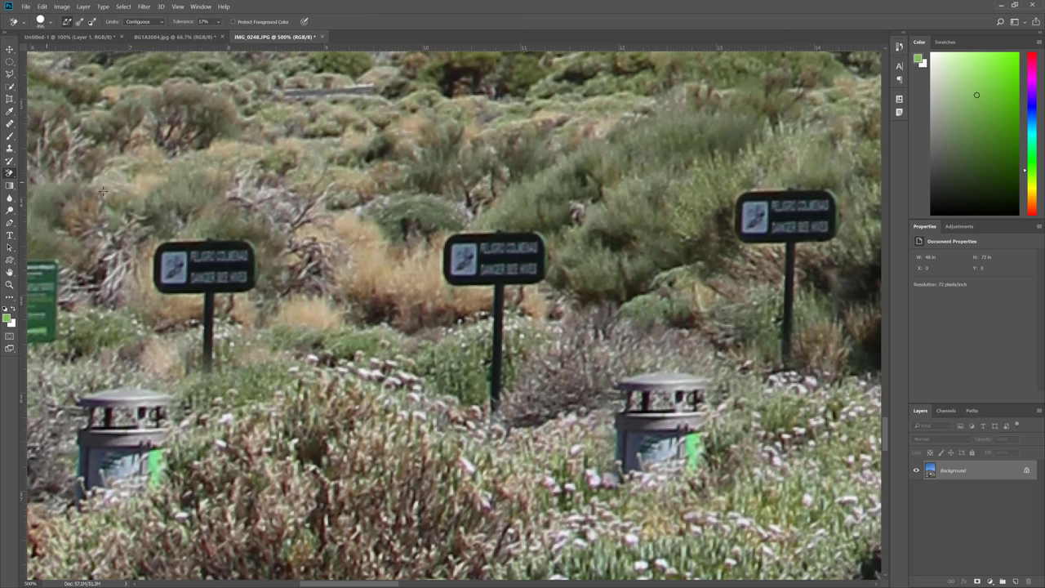
pyautogui.hotkey('ctrl', '1')
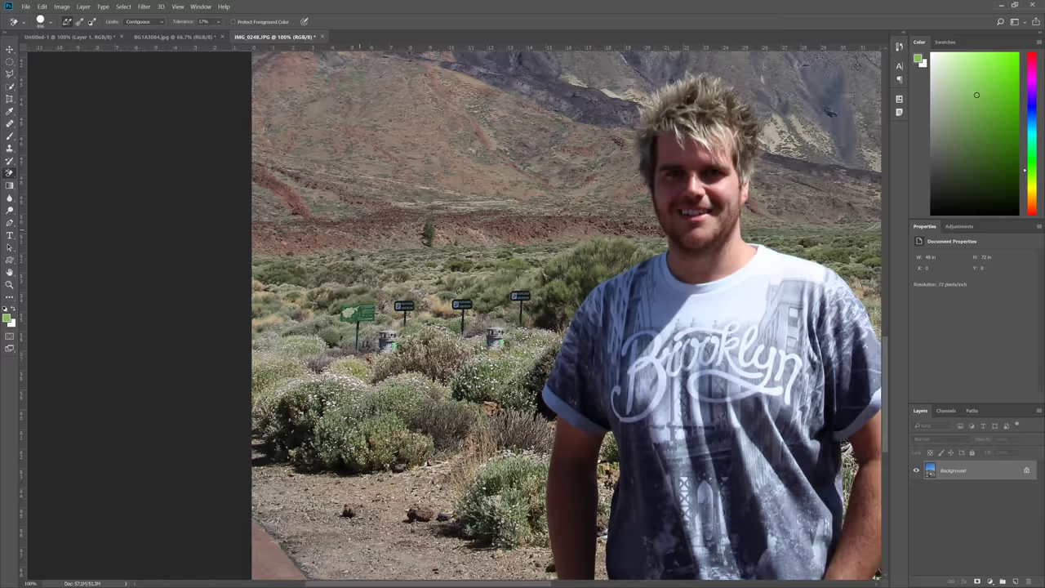
pyautogui.moveTo(428, 250); pyautogui.dragTo(359, 384)
pyautogui.keyDown('alt'); pyautogui.click(469, 285); pyautogui.keyUp('alt')
pyautogui.scroll(-3, 469, 285)
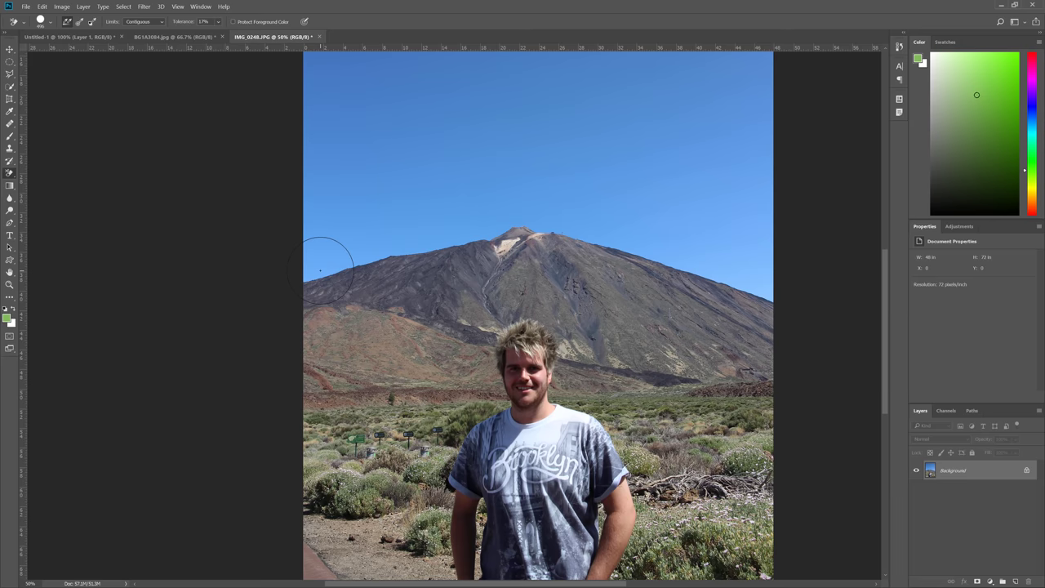
# - Try the Background Eraser on a patch of open sky above the mountain's left slope, and undo it
pyautogui.scroll(1, 320, 270)
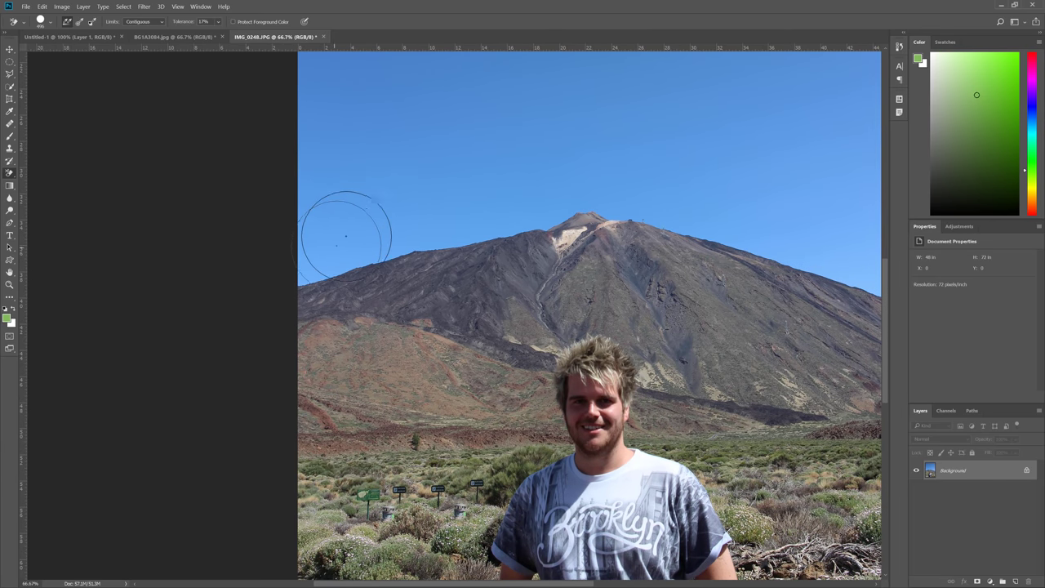
pyautogui.click(367, 188)
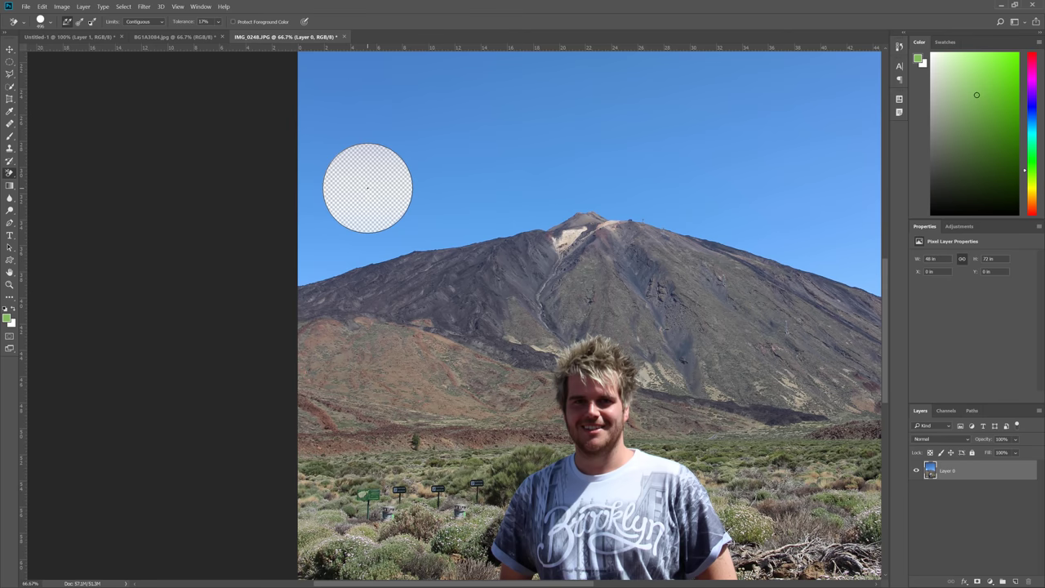
pyautogui.hotkey('ctrl', 'z')
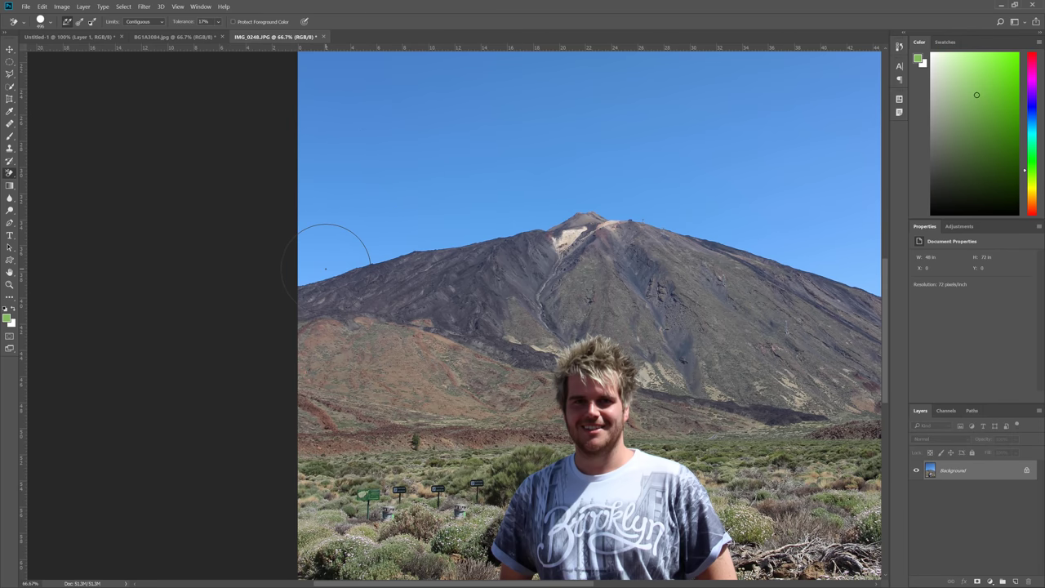
# - Erase the sky along the mountain's far-left edge with the Background Eraser, inspect the cut edge up close, and undo it
pyautogui.click(325, 269)
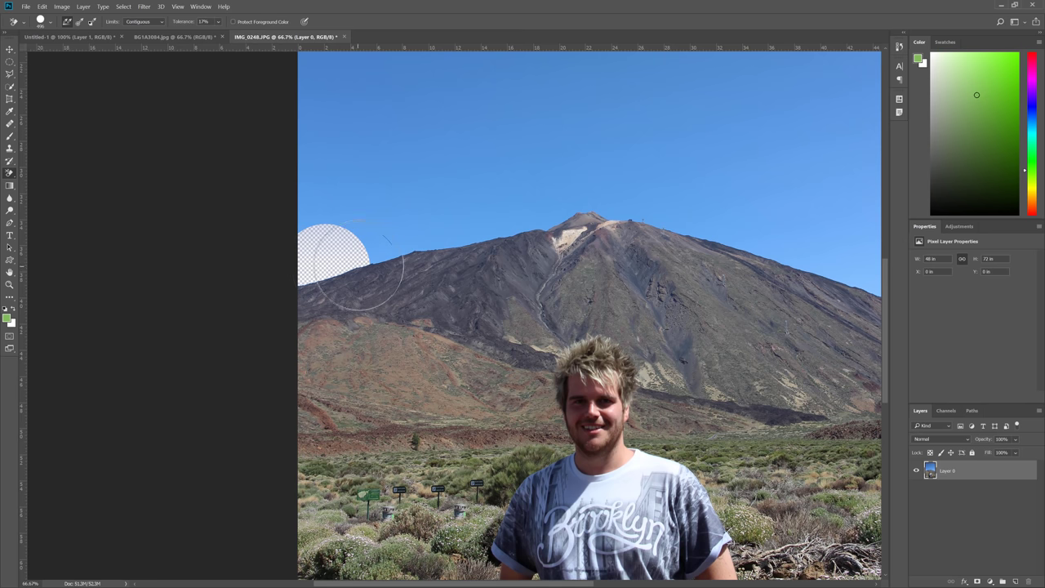
pyautogui.hotkey('ctrl', 'space')
pyautogui.moveTo(333, 274); pyautogui.dragTo(285, 291)
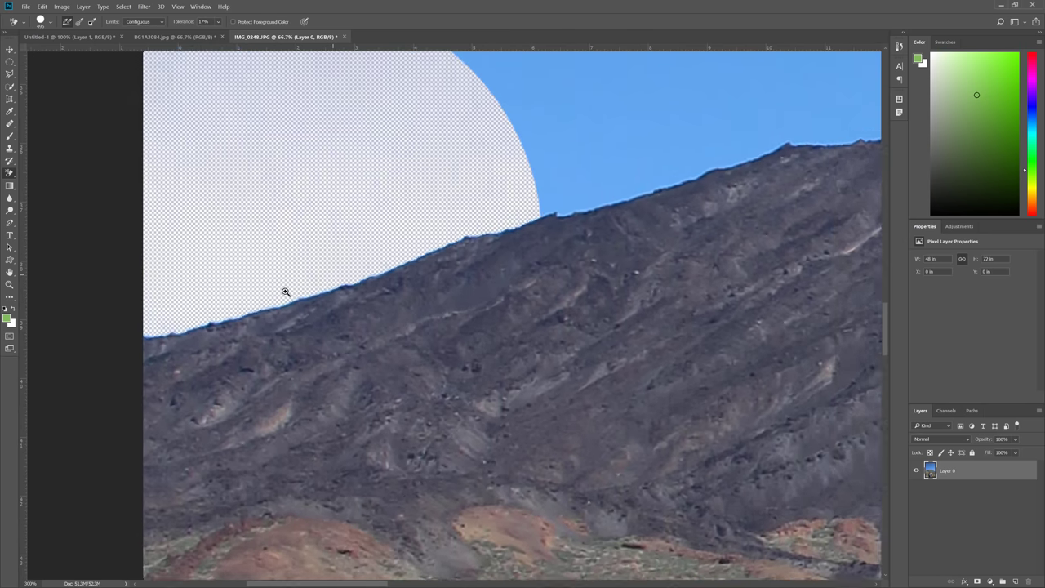
pyautogui.click(285, 291)
pyautogui.hotkey('ctrl', 'z')
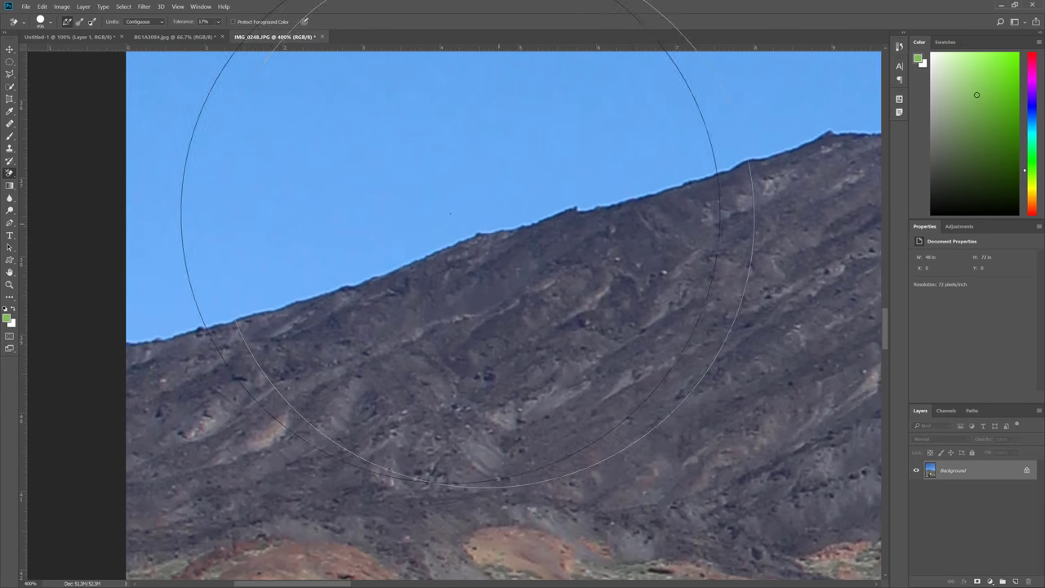
pyautogui.click(397, 174)
pyautogui.hotkey('ctrl', 'z')
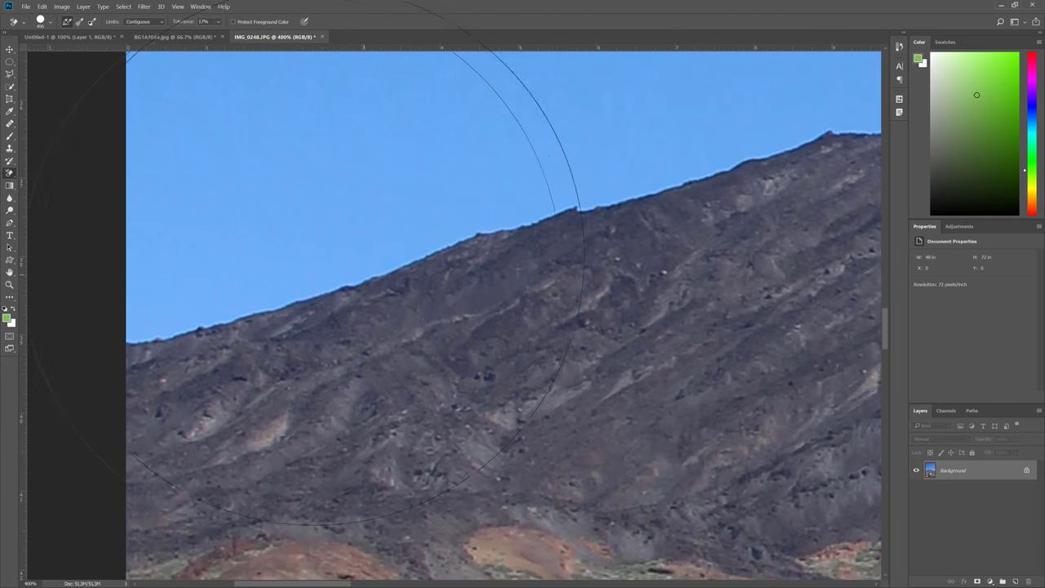
# - Erase the band of sky along the whole mountain ridge with the Background Eraser
pyautogui.scroll(-4, 364, 230)
pyautogui.moveTo(510, 187); pyautogui.dragTo(357, 273)
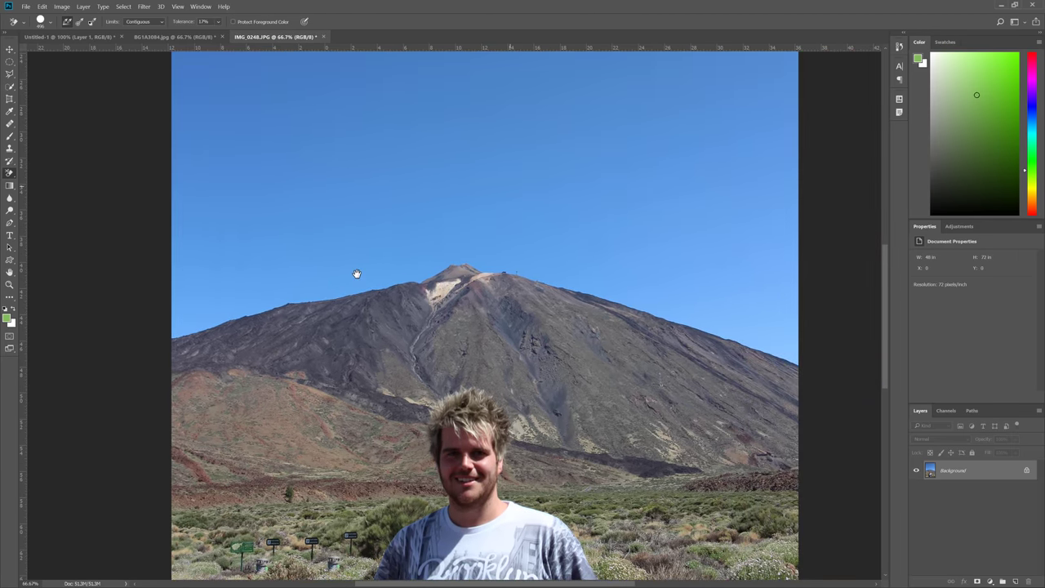
pyautogui.scroll(-1, 357, 271)
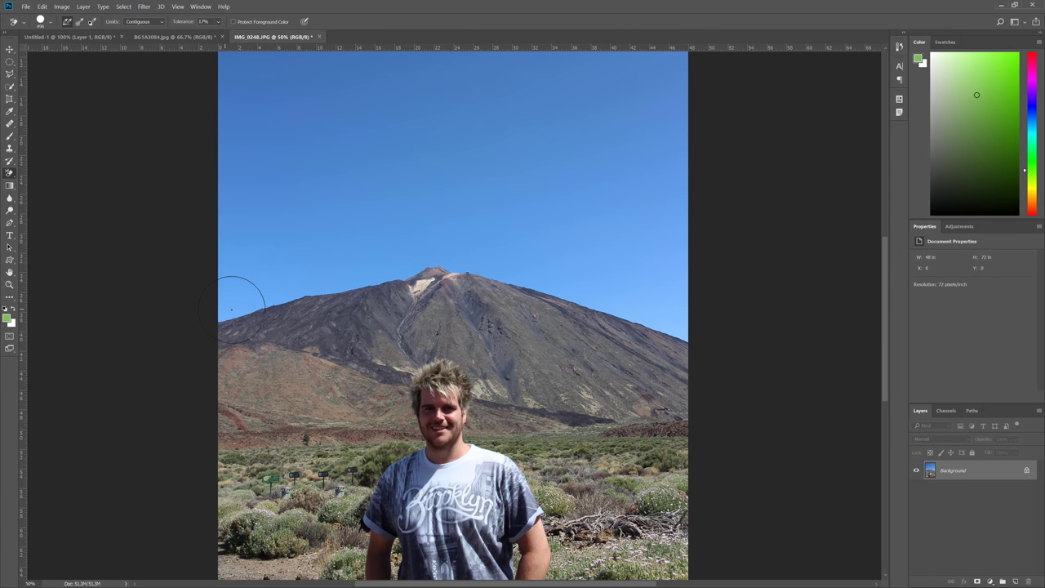
pyautogui.moveTo(232, 308)
pyautogui.mouseDown()
pyautogui.moveTo(285, 276)
pyautogui.moveTo(474, 252)
pyautogui.moveTo(513, 277)
pyautogui.moveTo(621, 291)
pyautogui.moveTo(693, 324)
pyautogui.moveTo(651, 310)
pyautogui.moveTo(684, 320)
pyautogui.mouseUp()
pyautogui.moveTo(547, 256); pyautogui.dragTo(542, 368)
# - Lasso the remaining sky above the erased band, delete it, and deselect
pyautogui.press('l')
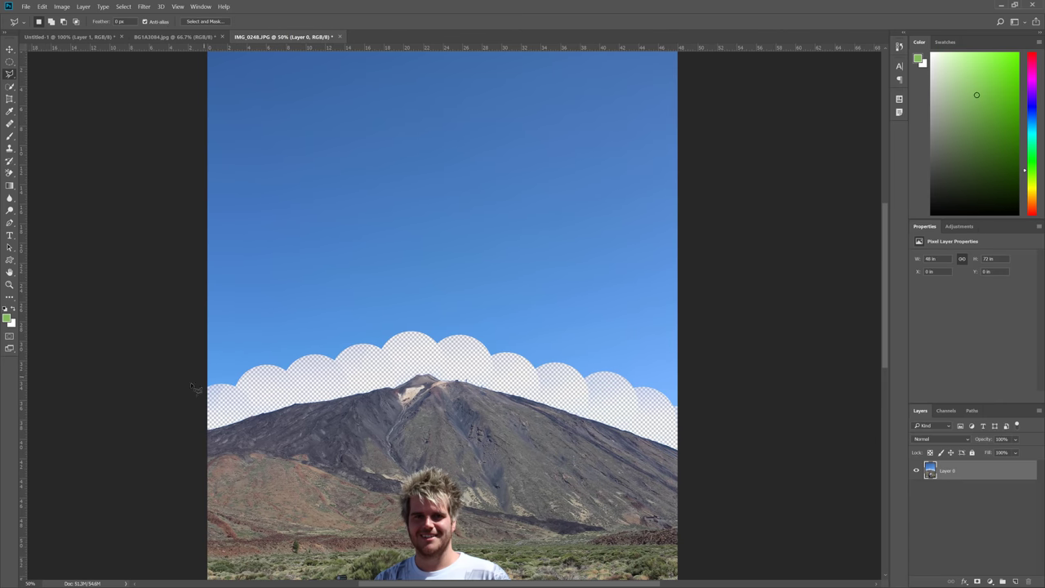
pyautogui.moveTo(206, 425)
pyautogui.mouseDown()
pyautogui.moveTo(391, 368)
pyautogui.moveTo(497, 373)
pyautogui.moveTo(662, 420)
pyautogui.moveTo(706, 461)
pyautogui.moveTo(765, 33)
pyautogui.moveTo(755, 121)
pyautogui.moveTo(168, 133)
pyautogui.moveTo(160, 203)
pyautogui.mouseUp()
pyautogui.press('Delete')
pyautogui.hotkey('ctrl', 'd')
pyautogui.press('v')
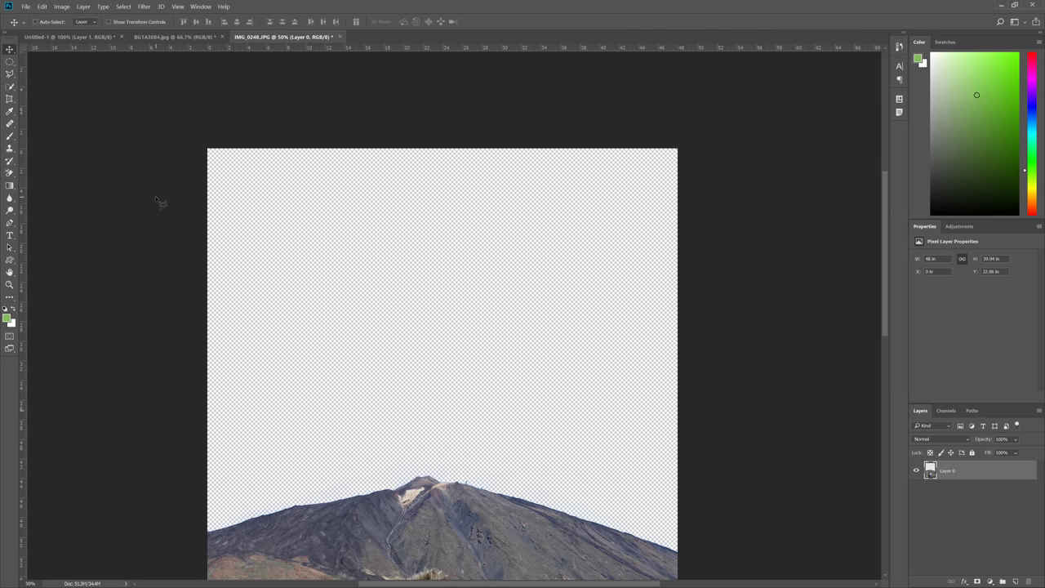
pyautogui.moveTo(446, 401); pyautogui.dragTo(476, 242)
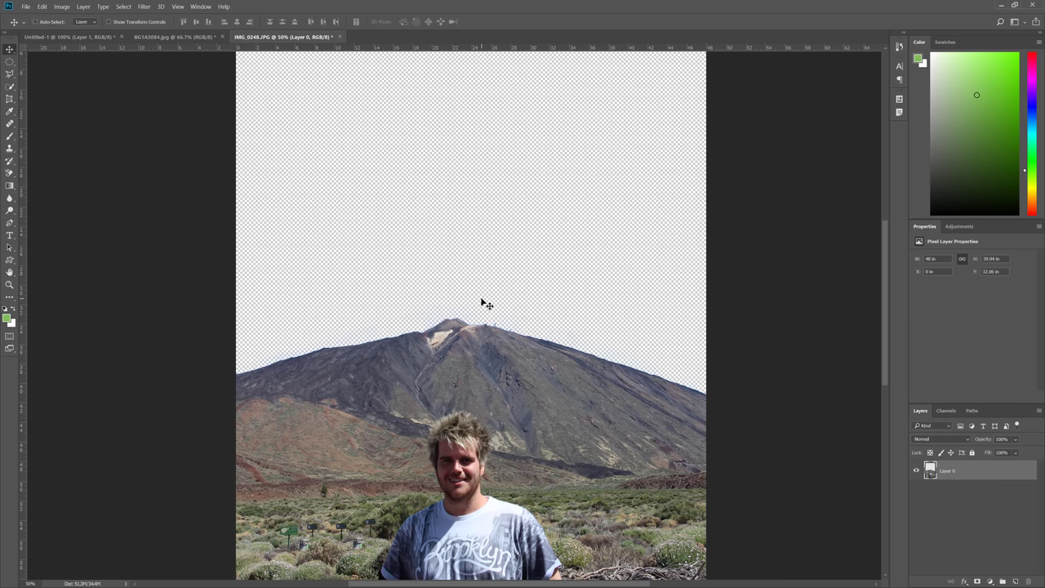
# - Undo the sky deletion and the eraser strokes to restore the full sky
pyautogui.hotkey('ctrl', 'alt', 'z')
pyautogui.hotkey('ctrl', 'alt', 'z')
pyautogui.hotkey('ctrl', 'alt', 'z')
pyautogui.hotkey('ctrl', 'alt', 'z')
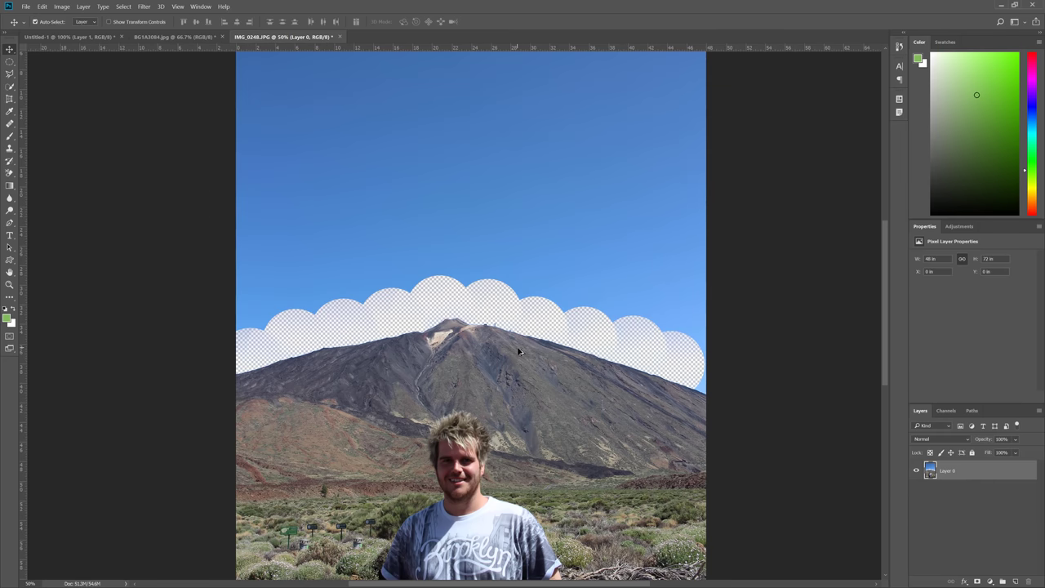
pyautogui.moveTo(398, 350); pyautogui.dragTo(399, 396)
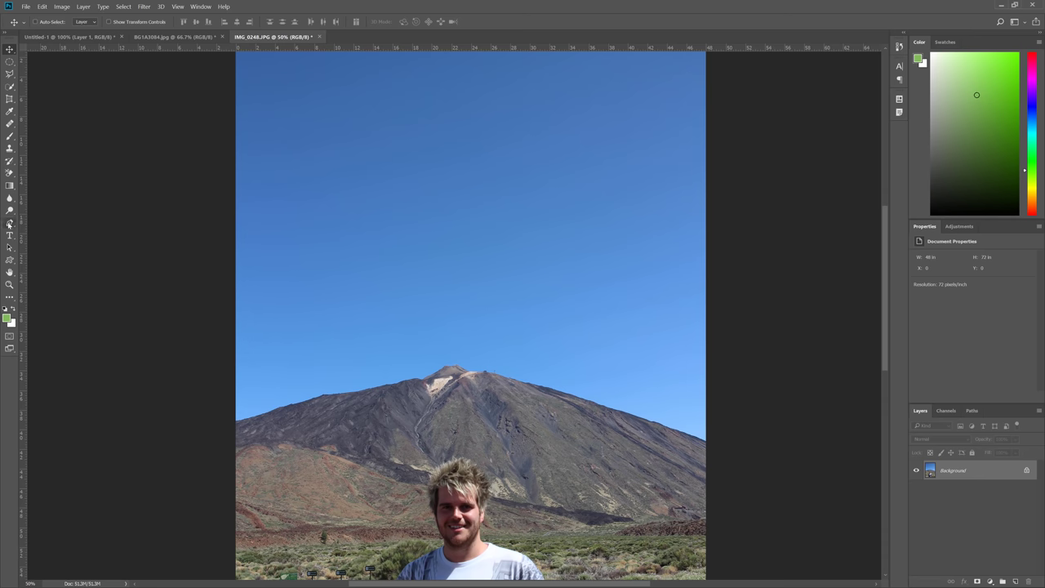
# - Return to the Background Eraser and set its brush size to 5000 px
pyautogui.click(10, 173)
pyautogui.rightClick(373, 256)
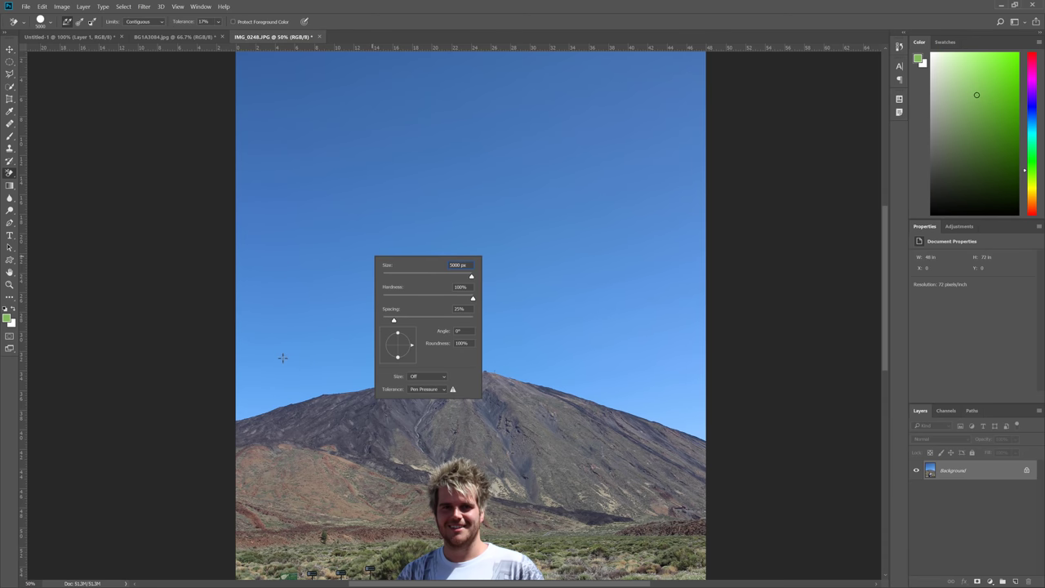
pyautogui.press('Return')
# - Try the oversized Background Eraser on the sky just above the ridge, and undo it
pyautogui.click(378, 360)
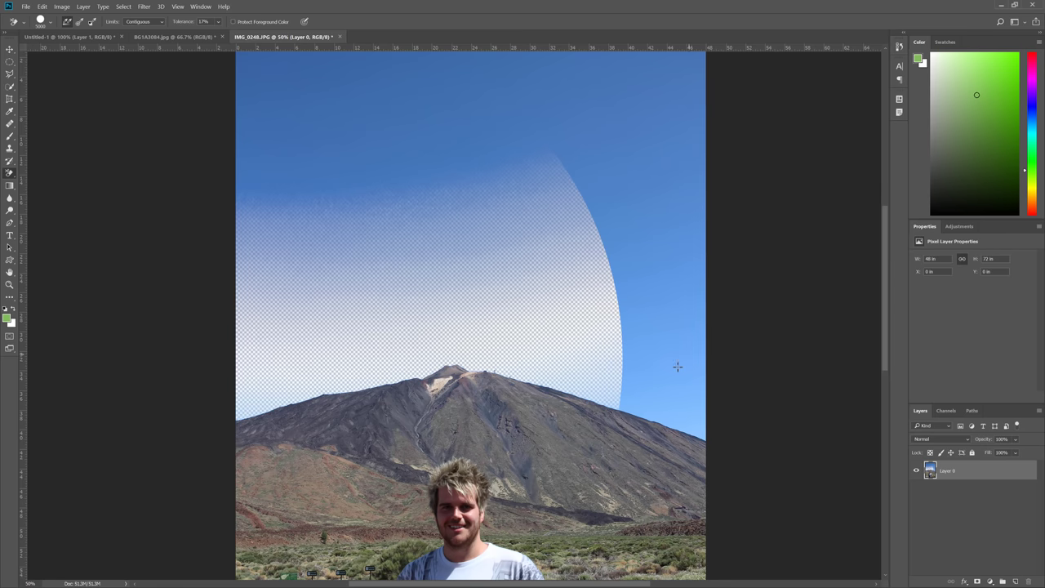
pyautogui.click(610, 379)
pyautogui.hotkey('ctrl', 'z')
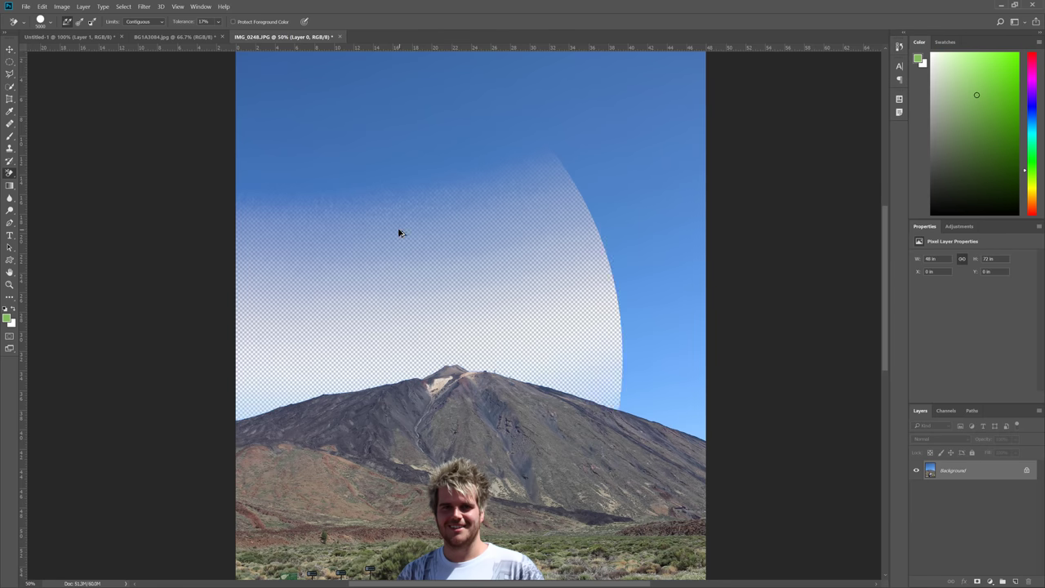
pyautogui.hotkey('ctrl', 'z')
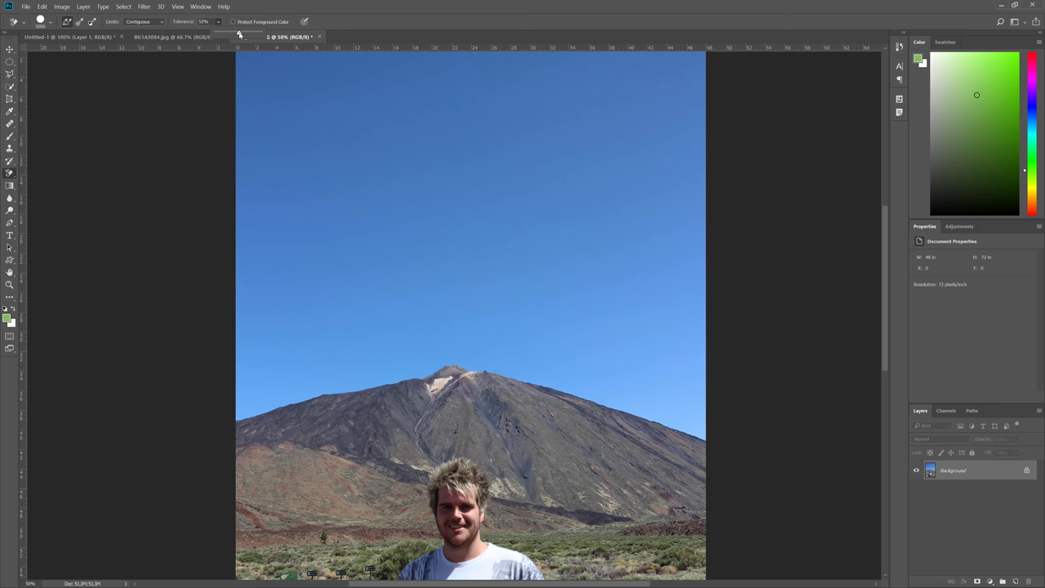
# - Set the Background Eraser tolerance to 12% and erase the whole sky down to the ridge and into the upper corners
pyautogui.click(312, 379)
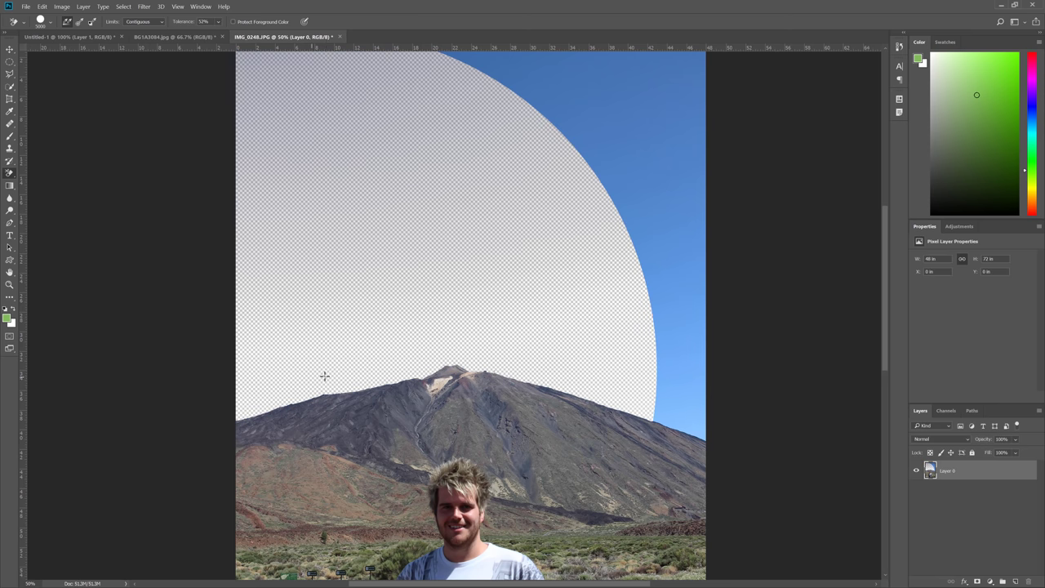
pyautogui.click(671, 406)
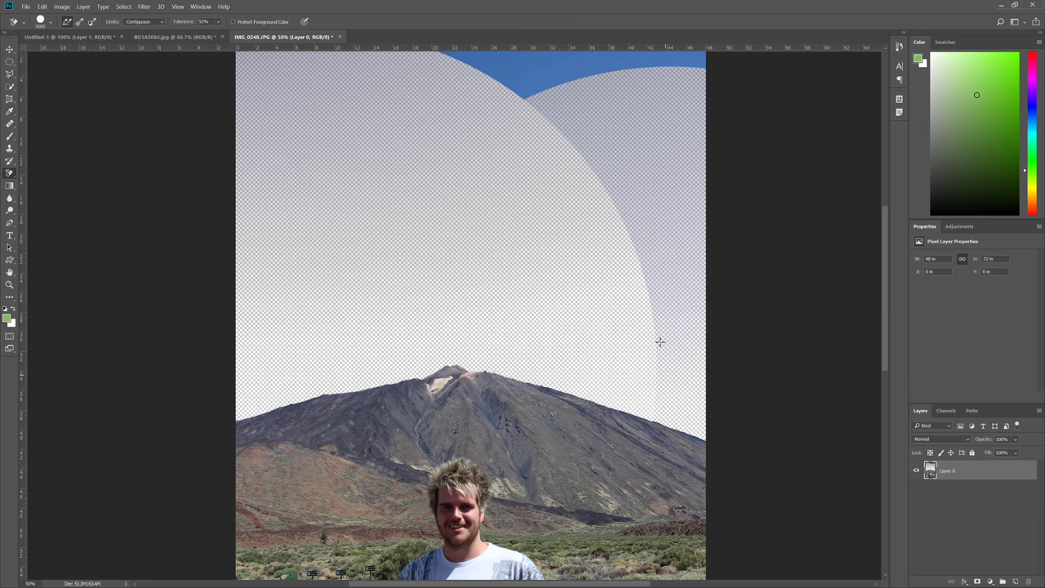
pyautogui.click(626, 191)
pyautogui.scroll(3, 532, 243)
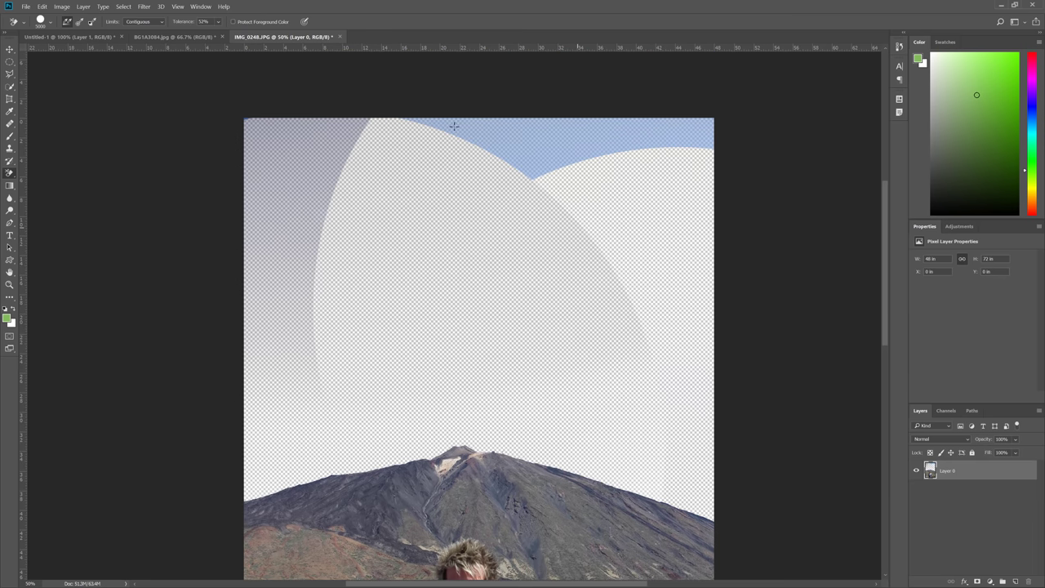
pyautogui.click(454, 125)
pyautogui.click(277, 163)
pyautogui.click(543, 136)
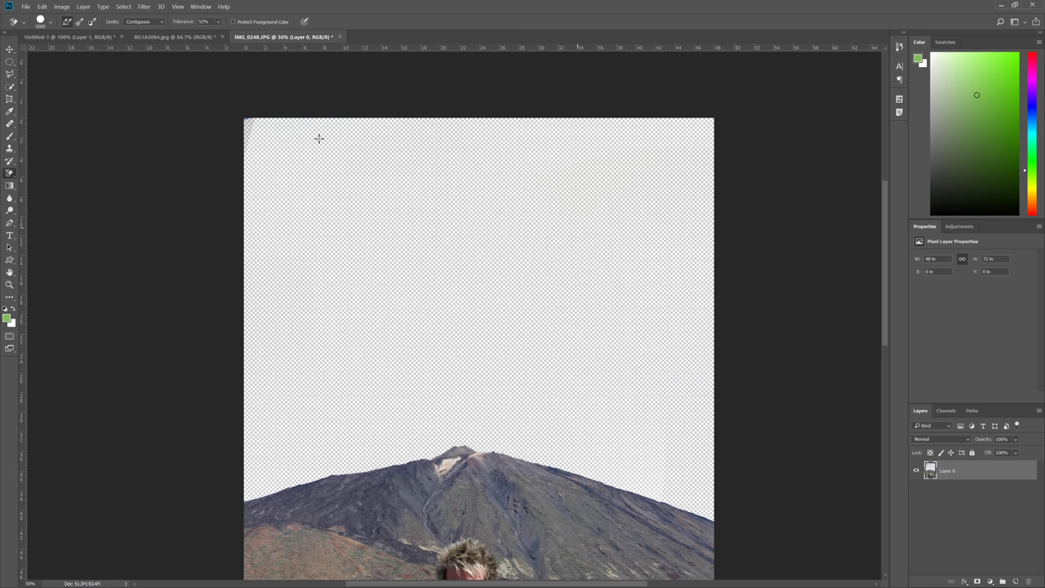
pyautogui.click(245, 121)
# - Undo all the 12% tolerance erasures to bring back the full sky
pyautogui.hotkey('ctrl', 'z')
pyautogui.hotkey('ctrl', 'z')
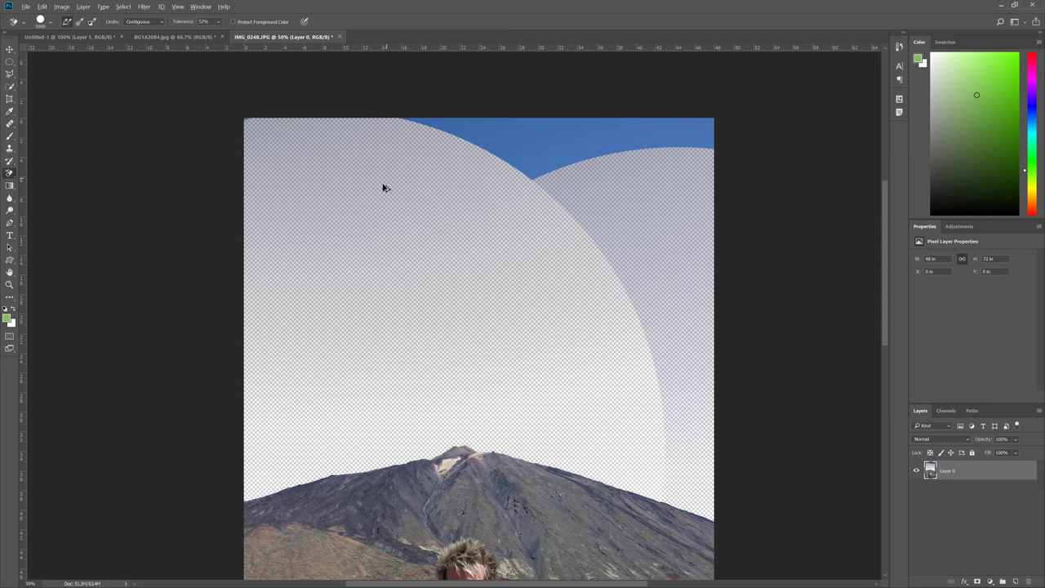
pyautogui.hotkey('ctrl', 'z')
pyautogui.hotkey('ctrl', 'z')
pyautogui.hotkey('ctrl', 'z')
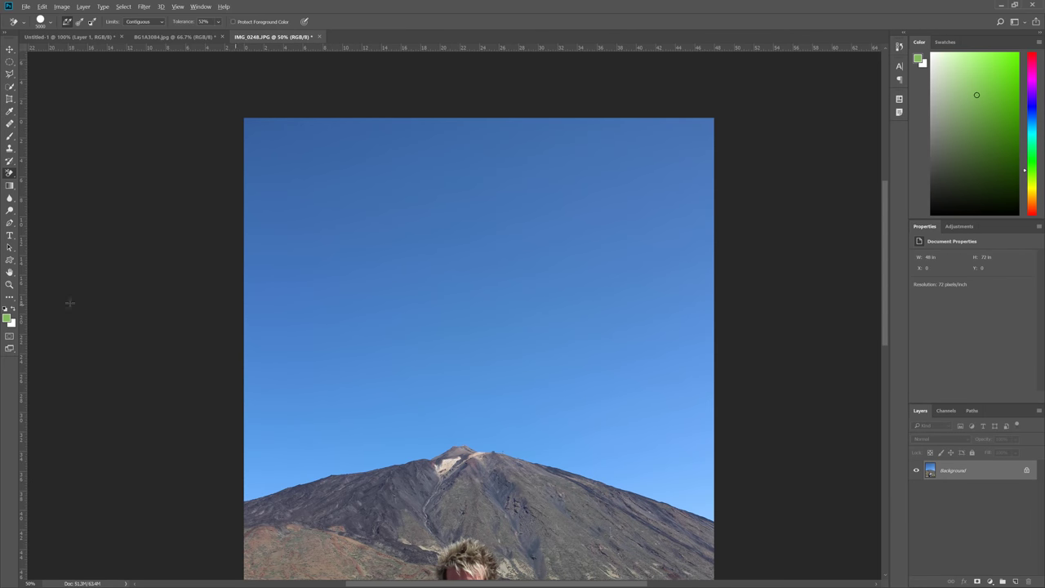
# - Switch to the Magic Eraser tool, erase the sky just above the left slope, and undo it
pyautogui.rightClick(11, 176)
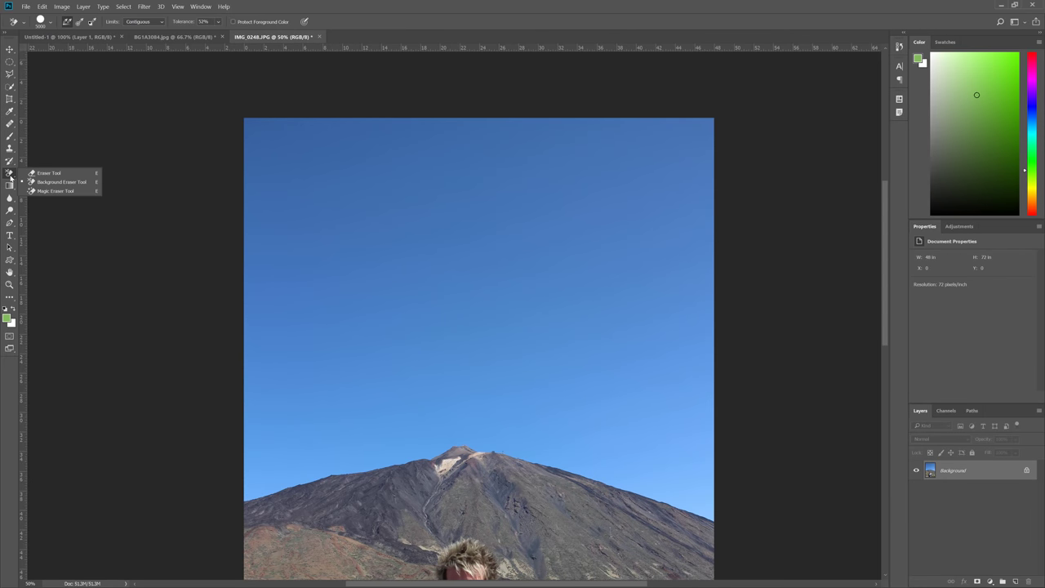
pyautogui.click(67, 190)
pyautogui.moveTo(341, 354); pyautogui.dragTo(378, 290)
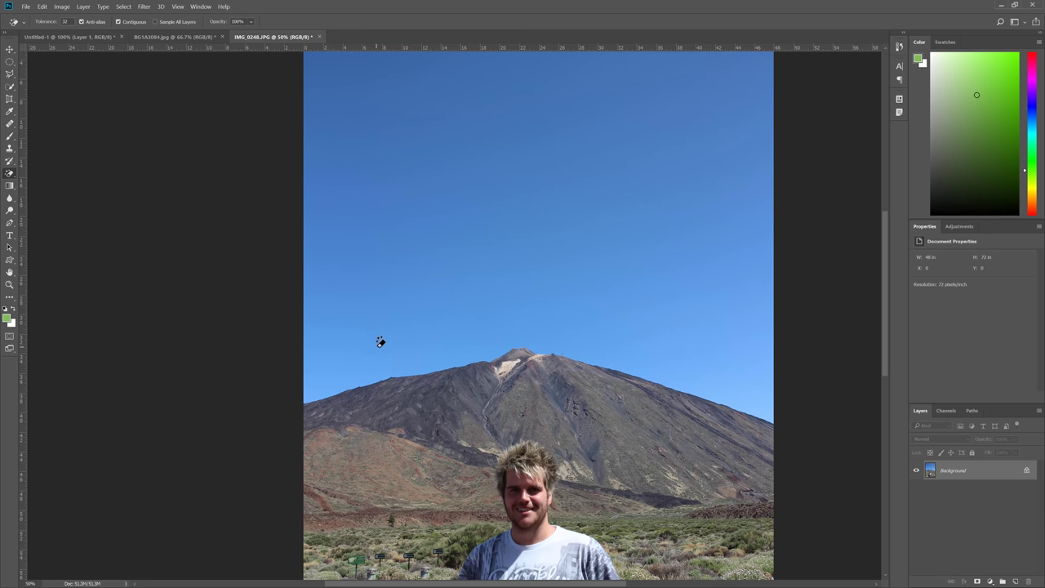
pyautogui.click(380, 365)
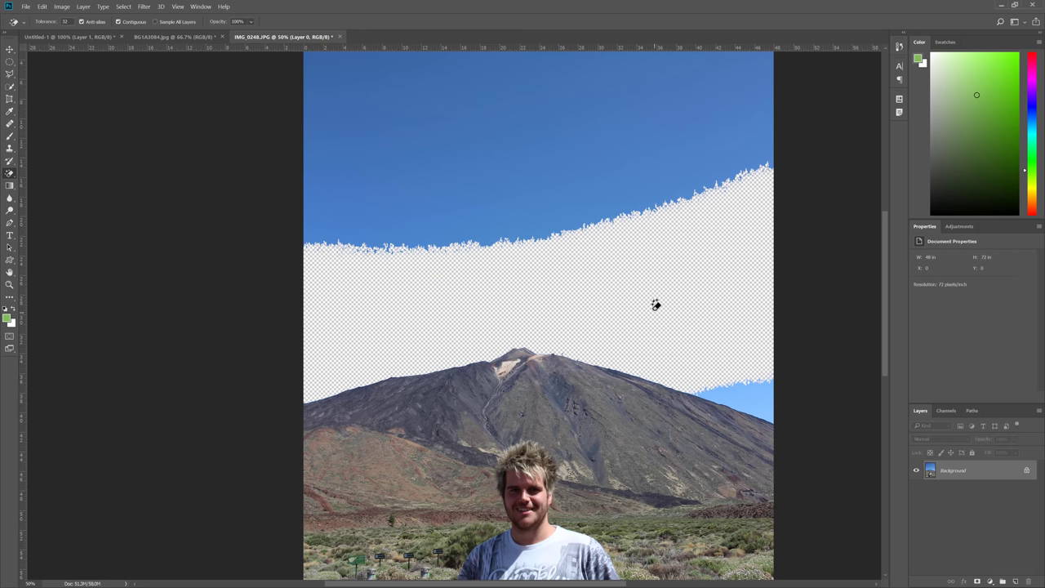
pyautogui.hotkey('ctrl', 'z')
# - Set the Magic Eraser's tolerance to 60 and its opacity to 60%
pyautogui.hscroll(5, 655, 303)
pyautogui.scroll(3, 503, 333)
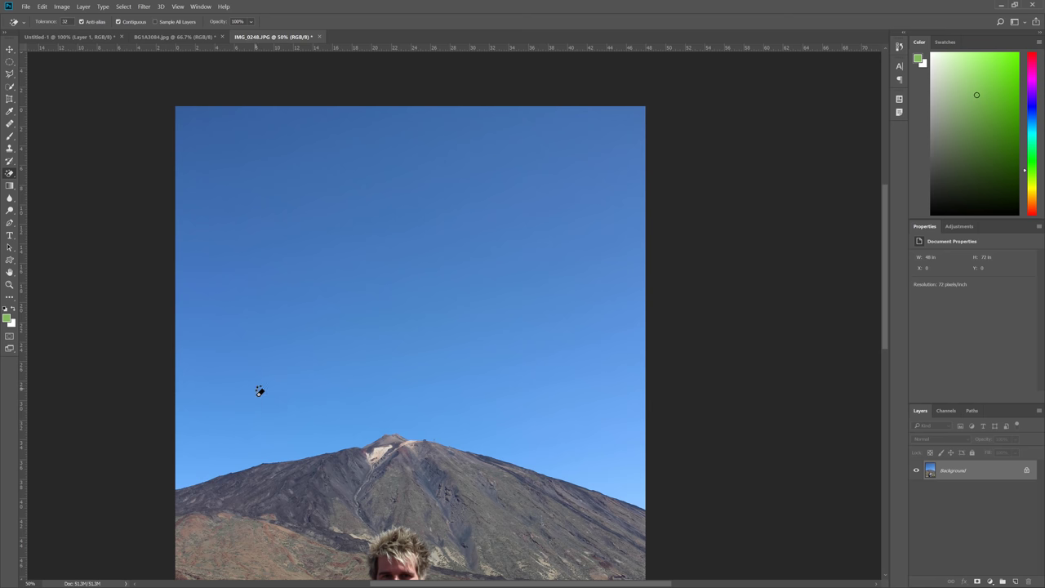
pyautogui.press('6')
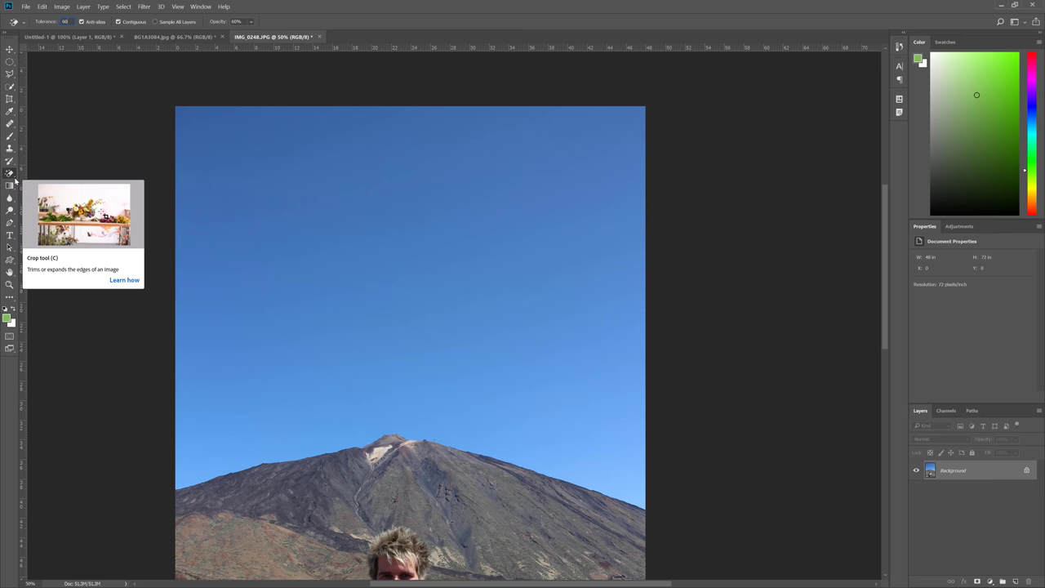
pyautogui.hotkey('ctrl', 'alt', 's')
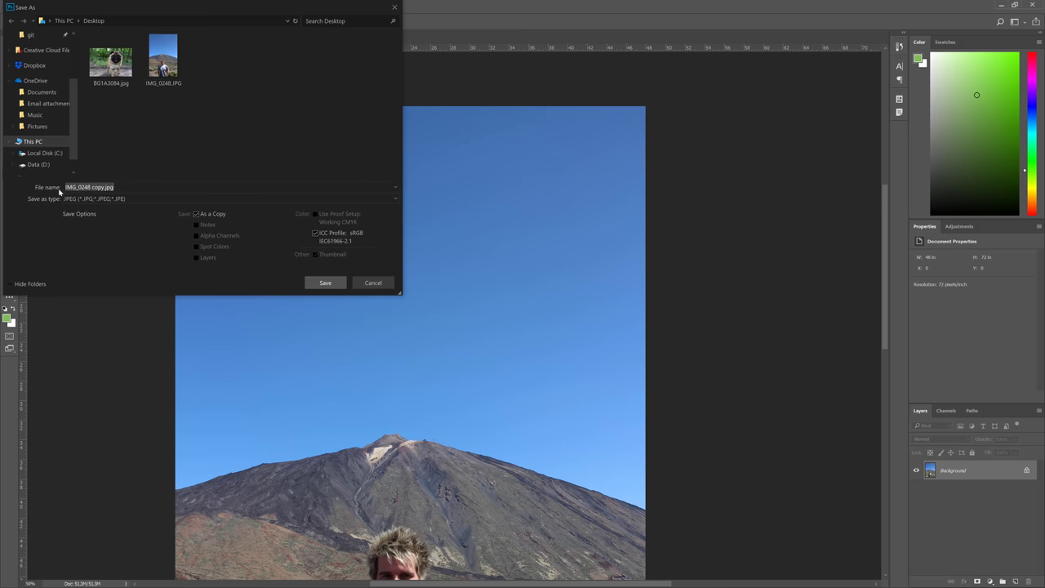
pyautogui.press('Escape')
pyautogui.moveTo(1, 123); pyautogui.dragTo(192, 239)
pyautogui.moveTo(59, 164); pyautogui.dragTo(6, 176)
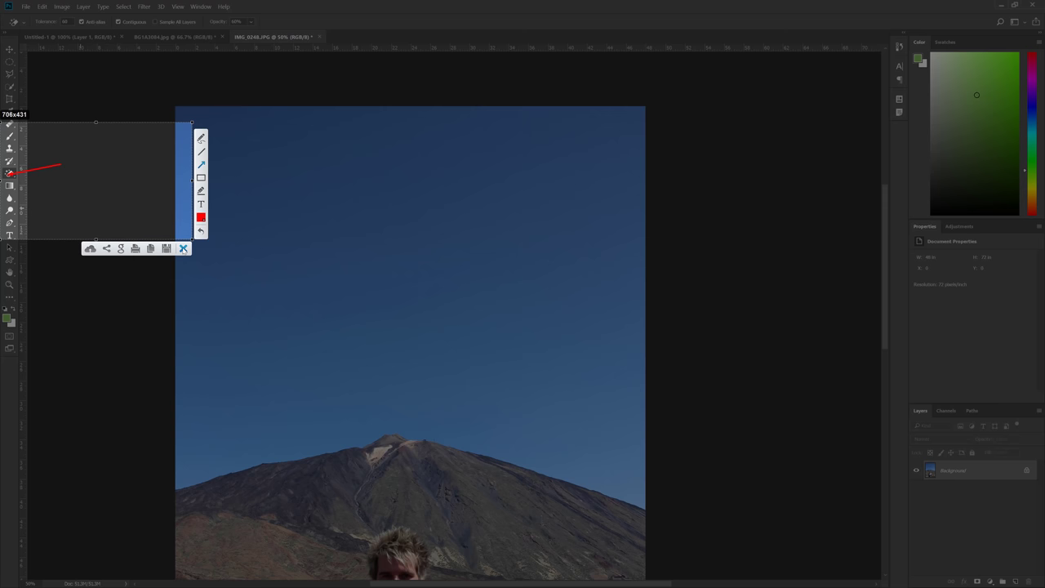
pyautogui.click(183, 249)
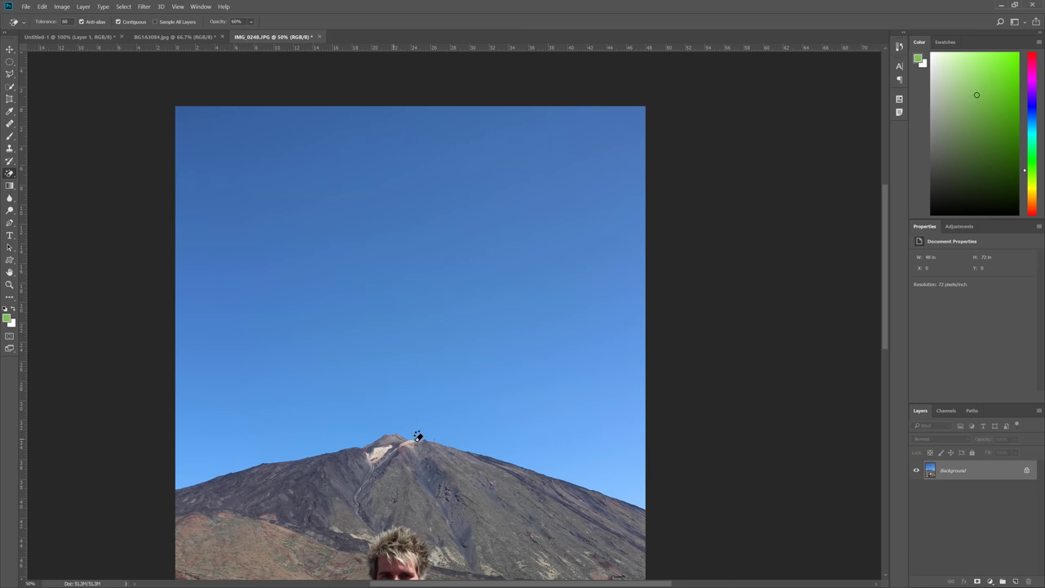
# - Examine the boundary between sky and mountain around the summit and the small structures on the ridge
pyautogui.scroll(5, 417, 437)
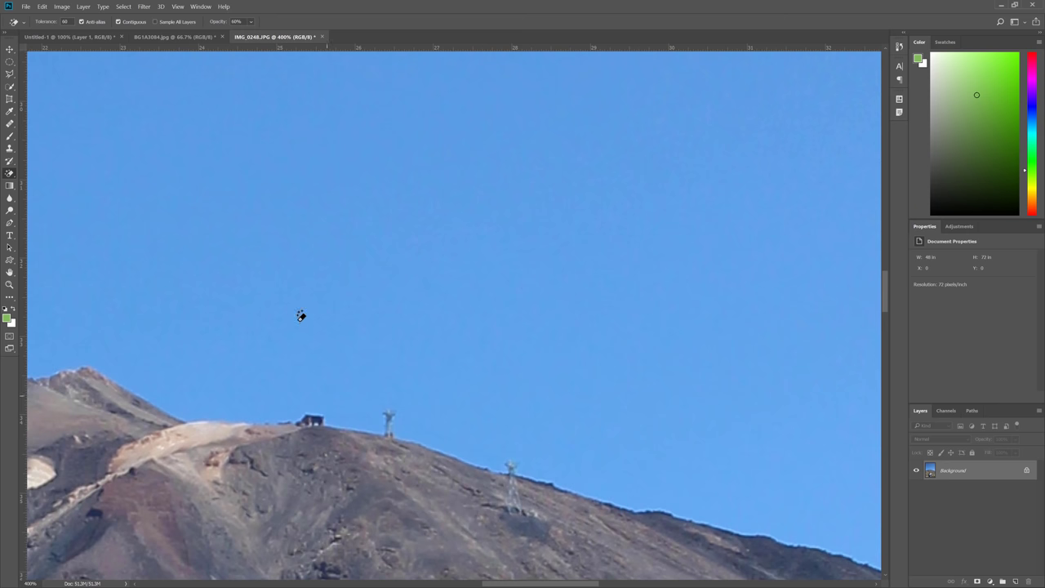
pyautogui.moveTo(364, 299); pyautogui.dragTo(590, 274)
pyautogui.keyDown('alt'); pyautogui.click(362, 328); pyautogui.keyUp('alt')
pyautogui.keyDown('alt'); pyautogui.click(363, 328); pyautogui.keyUp('alt')
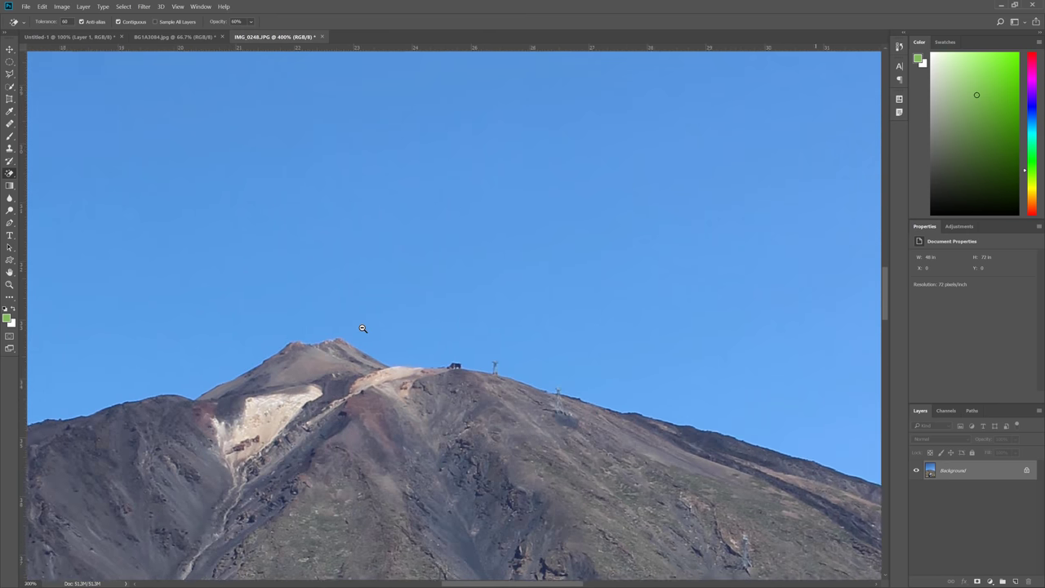
pyautogui.keyDown('alt'); pyautogui.click(364, 328); pyautogui.keyUp('alt')
pyautogui.moveTo(294, 331); pyautogui.dragTo(468, 301)
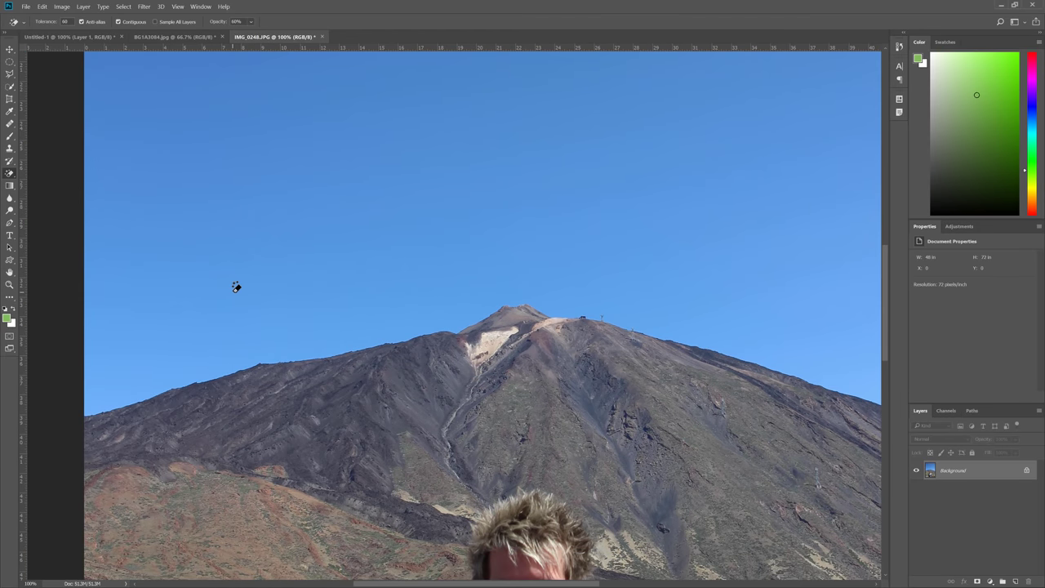
# - Try erasing the sky above the mountain with the Magic Eraser at tolerance 60, and undo the erasure
pyautogui.scroll(-1, 232, 293)
pyautogui.moveTo(305, 274); pyautogui.dragTo(250, 424)
pyautogui.click(278, 476)
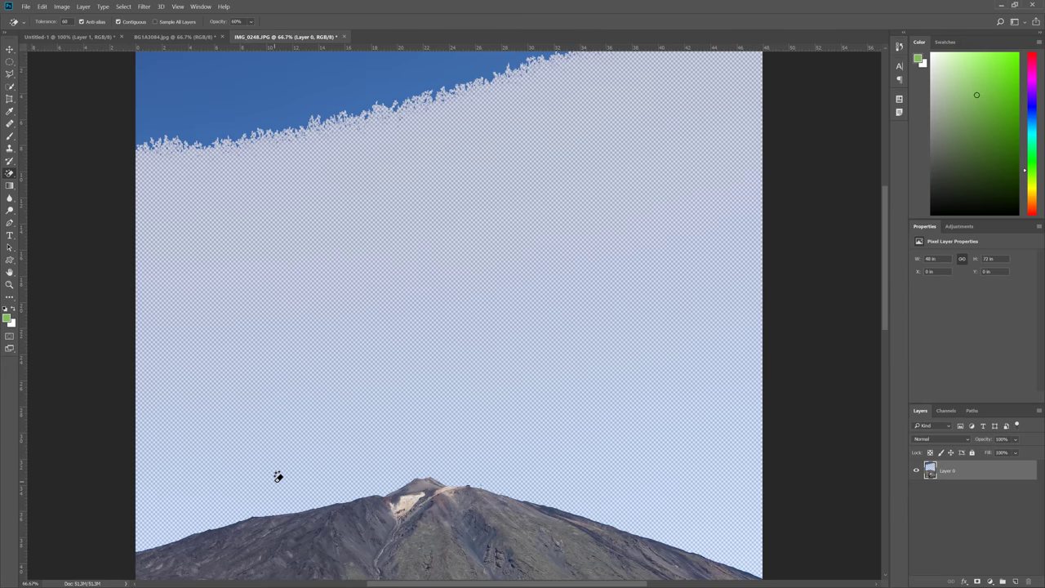
pyautogui.click(357, 352)
pyautogui.hotkey('ctrl', 'z')
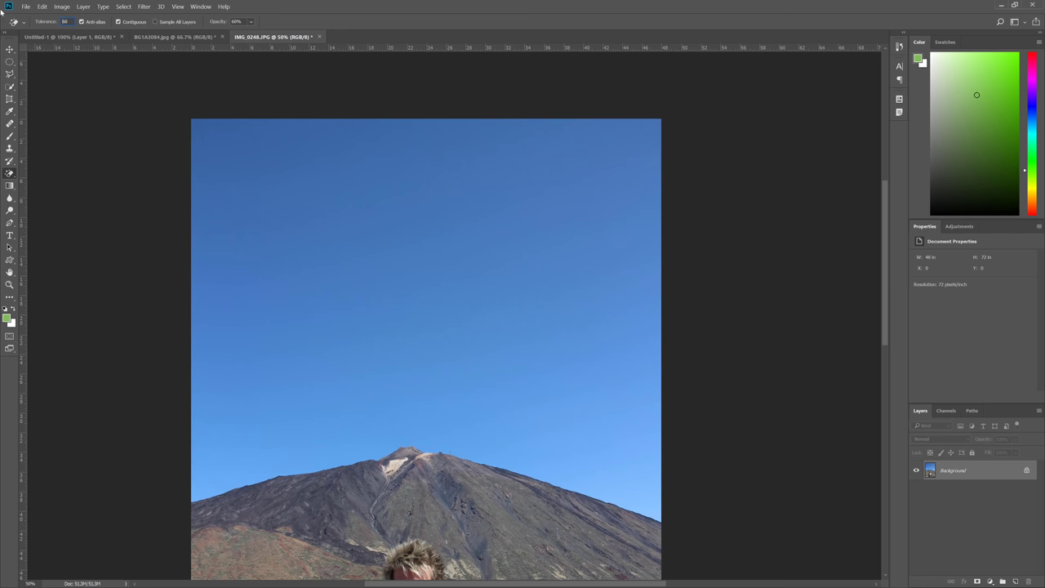
# - Raise the Magic Eraser's tolerance to 90 and erase the whole sky in repeated passes at 60% opacity
pyautogui.click(318, 459)
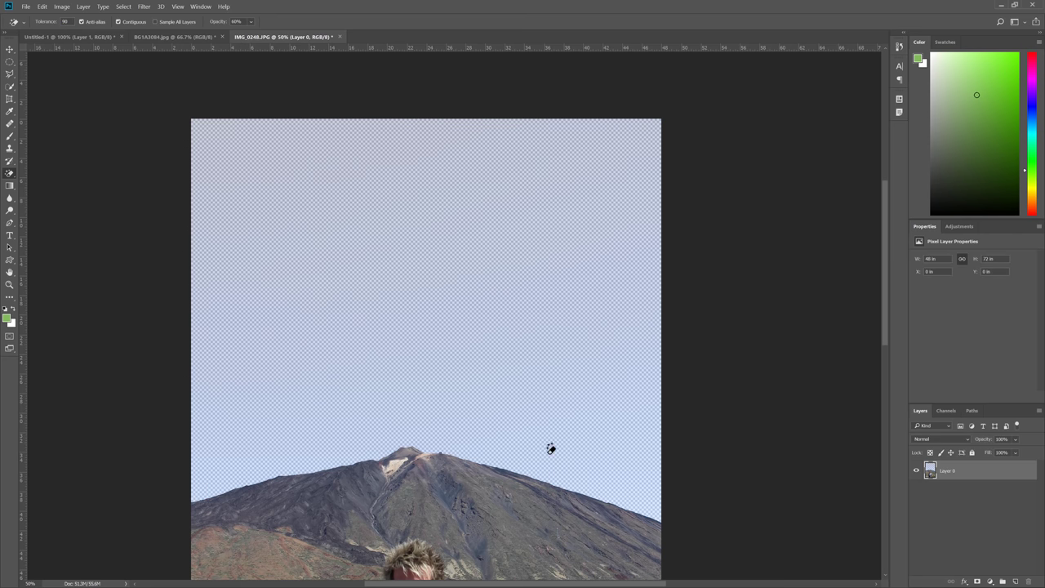
pyautogui.click(310, 412)
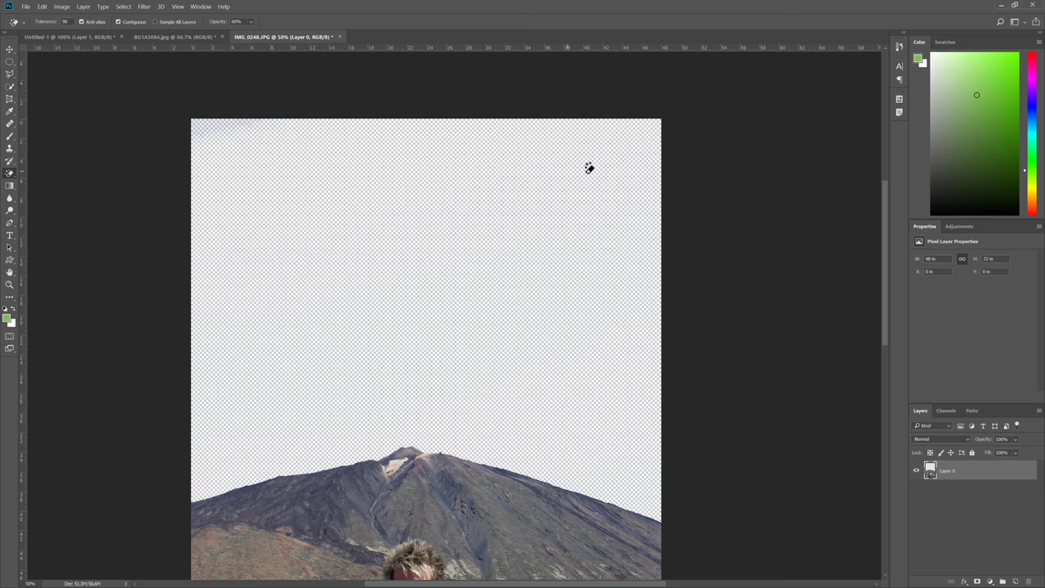
pyautogui.click(327, 363)
pyautogui.moveTo(333, 358)
pyautogui.mouseDown()
pyautogui.moveTo(335, 237)
pyautogui.moveTo(321, 152)
pyautogui.moveTo(315, 261)
pyautogui.moveTo(330, 326)
pyautogui.mouseUp()
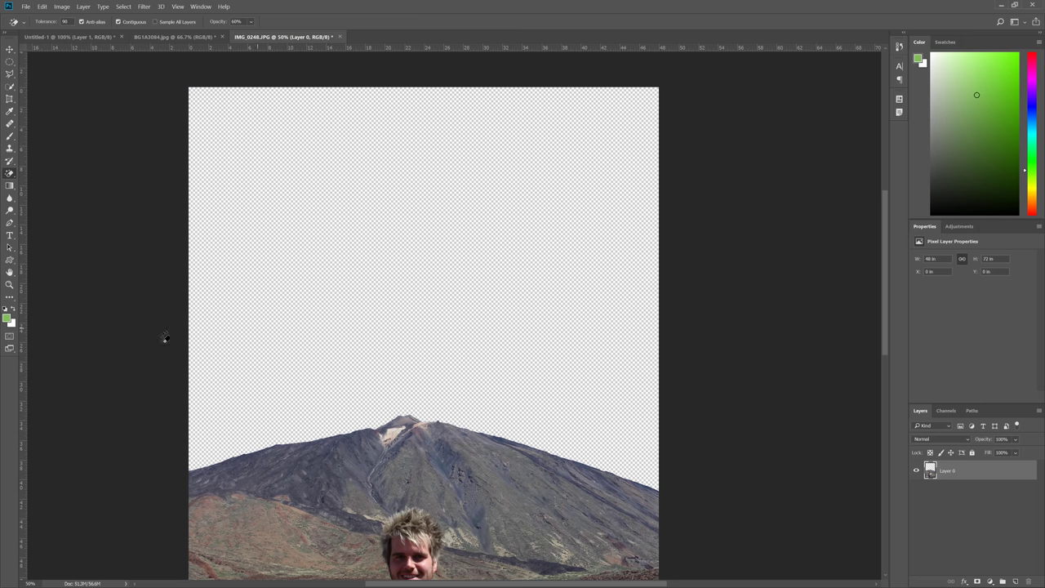
# - Switch to the Background Eraser, enlarge its brush, and return to the Magic Eraser
pyautogui.rightClick(9, 174)
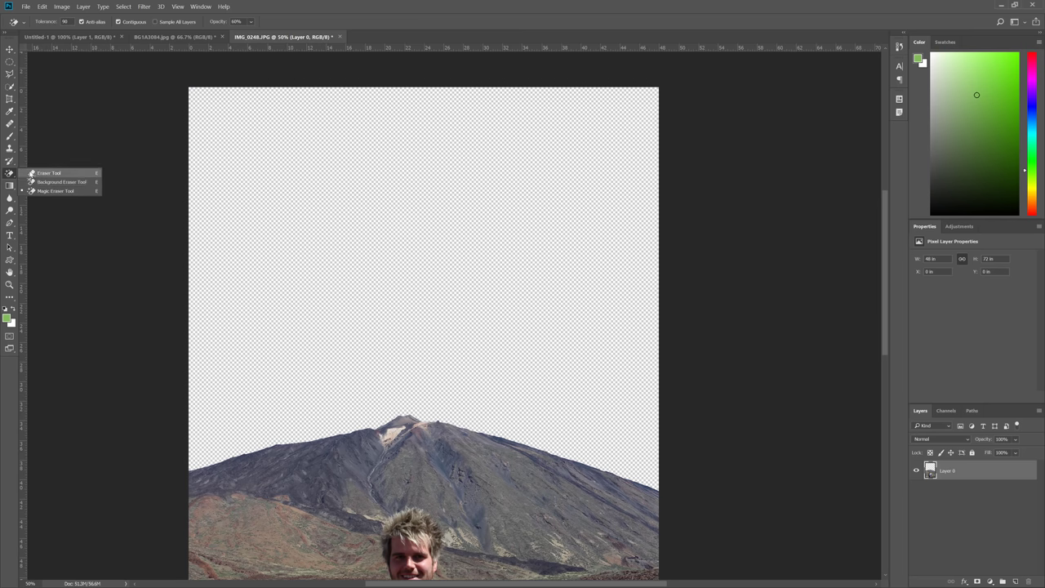
pyautogui.click(49, 181)
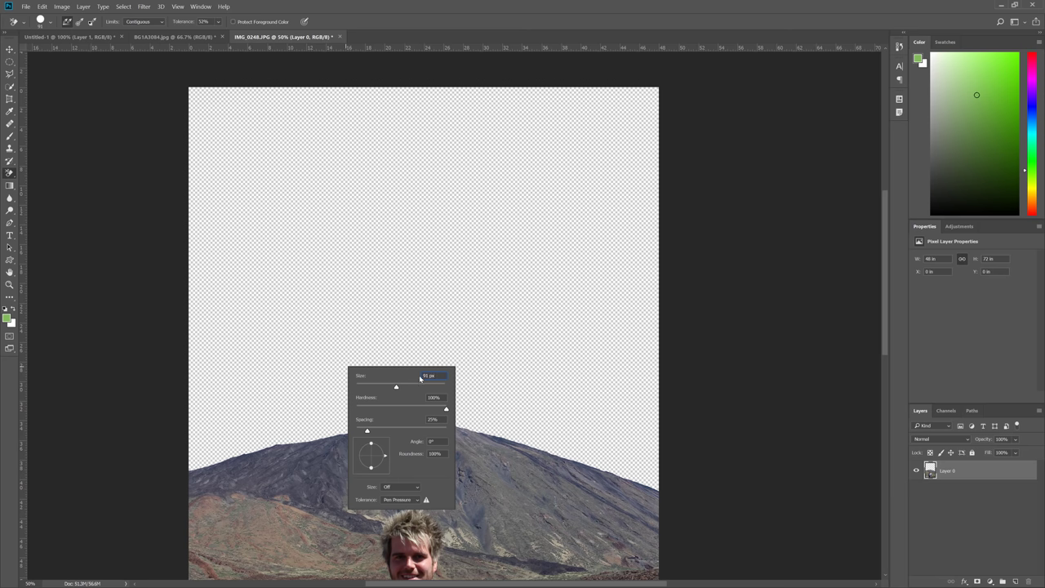
pyautogui.click(422, 385)
pyautogui.rightClick(10, 176)
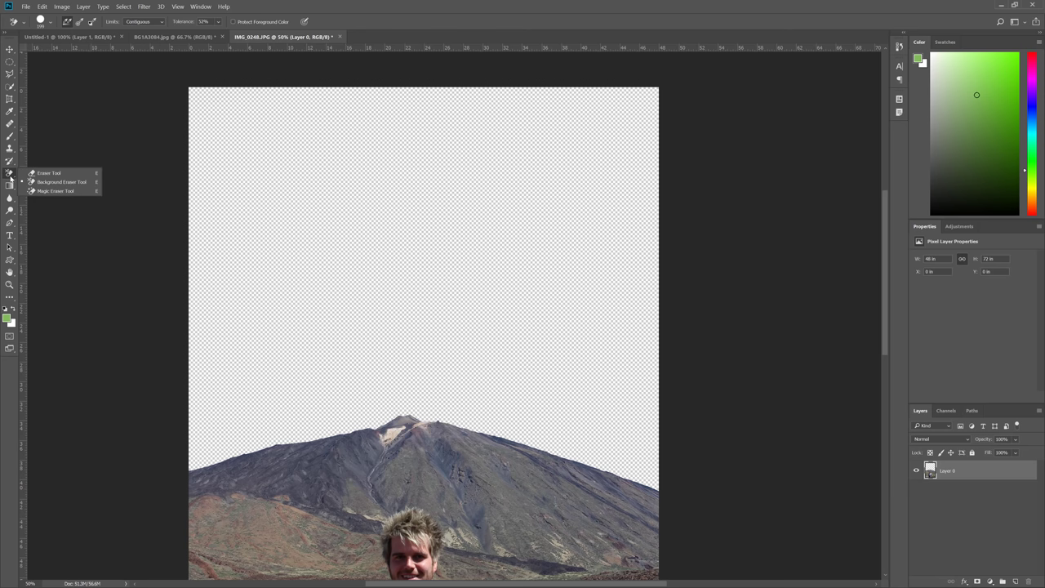
pyautogui.click(51, 192)
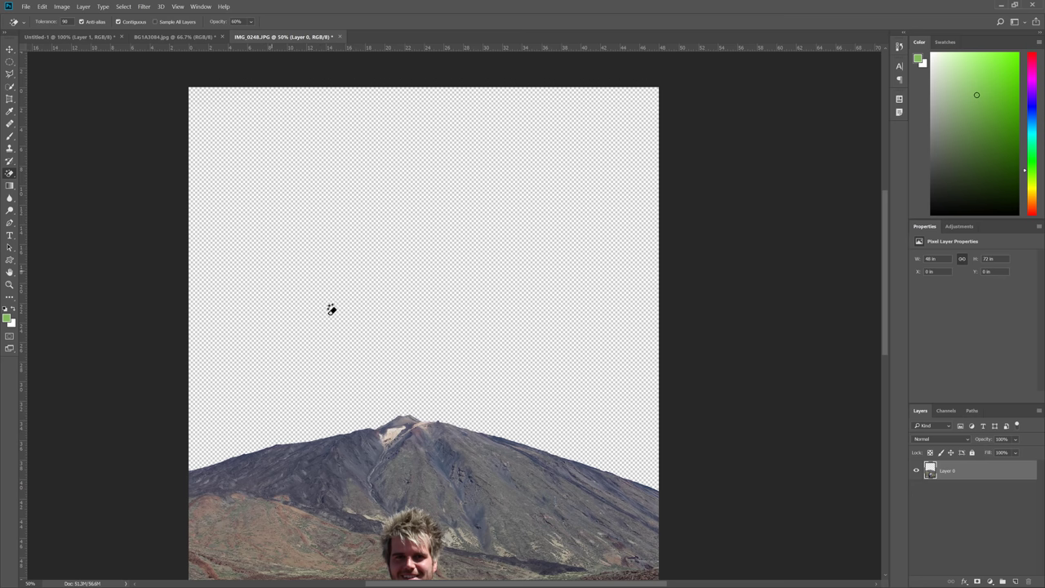
# - Copy the entire pug photo from BG1A3084.jpg and paste it into IMG_0248.JPG as a new layer
pyautogui.hotkey('ctrl', 'Tab')
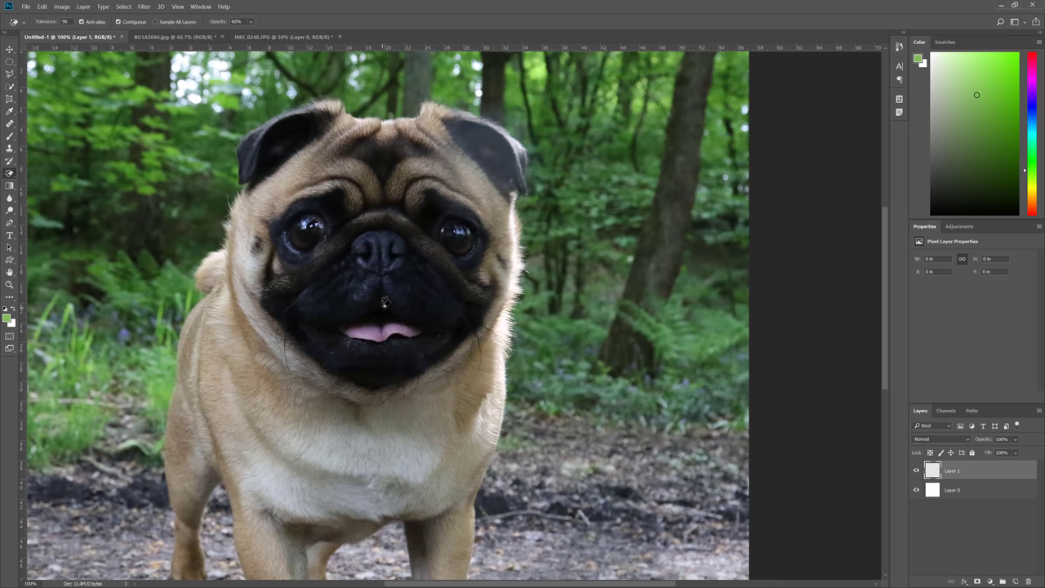
pyautogui.hotkey('ctrl', 'Tab')
pyautogui.hotkey('ctrl', 'a')
pyautogui.hotkey('ctrl', 'c')
pyautogui.hotkey('ctrl', 'Tab')
pyautogui.hotkey('ctrl', 'v')
pyautogui.press('v')
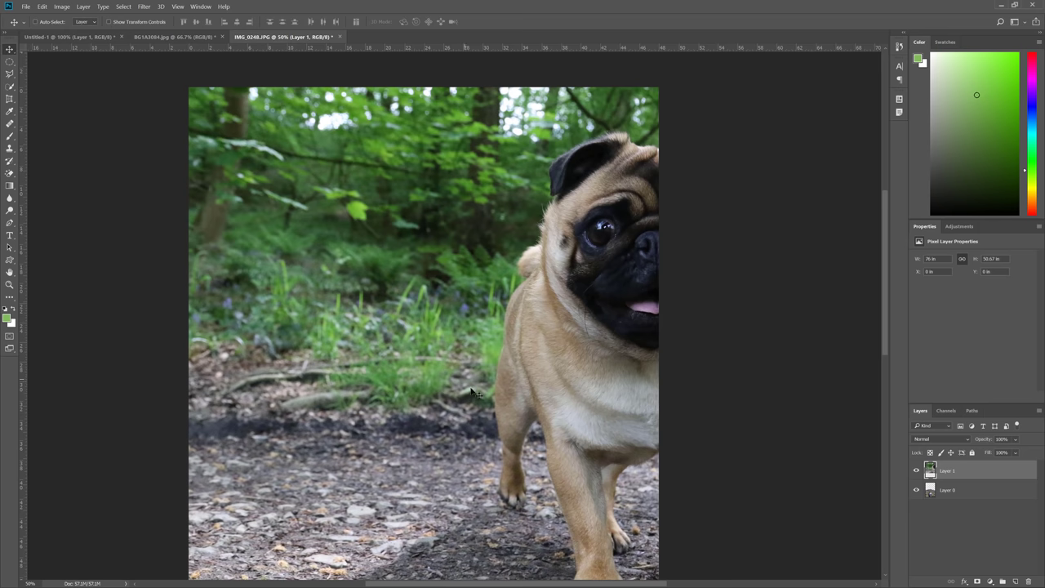
# - Place the pug layer beneath Layer 0 and position the pug behind the mountain's summit
pyautogui.moveTo(998, 469); pyautogui.dragTo(998, 497)
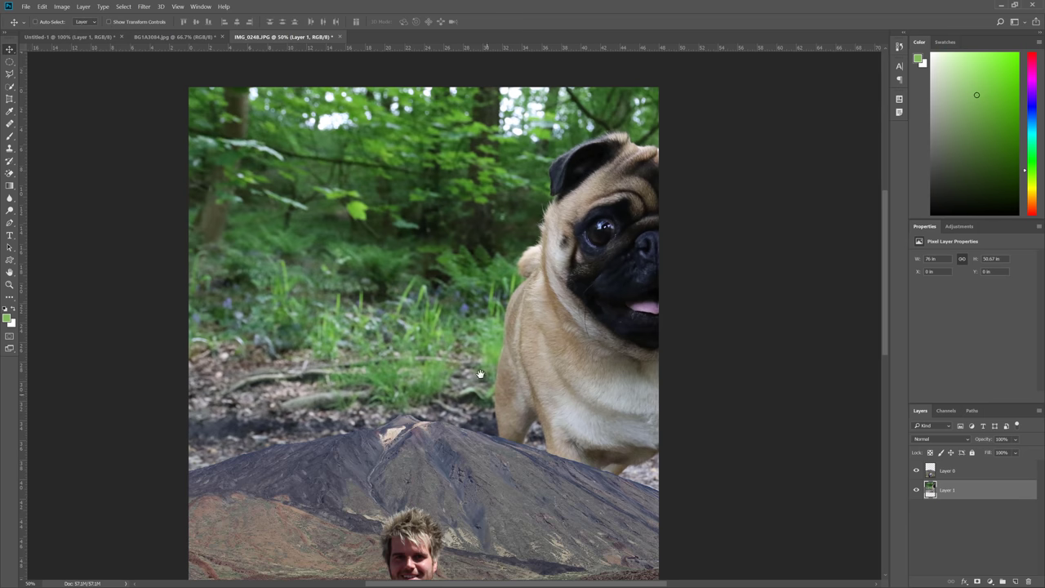
pyautogui.moveTo(481, 374); pyautogui.dragTo(472, 283)
pyautogui.moveTo(552, 276); pyautogui.dragTo(362, 272)
pyautogui.keyDown('ctrl'); pyautogui.keyDown('alt'); pyautogui.click(440, 353); pyautogui.keyUp('alt'); pyautogui.keyUp('ctrl')
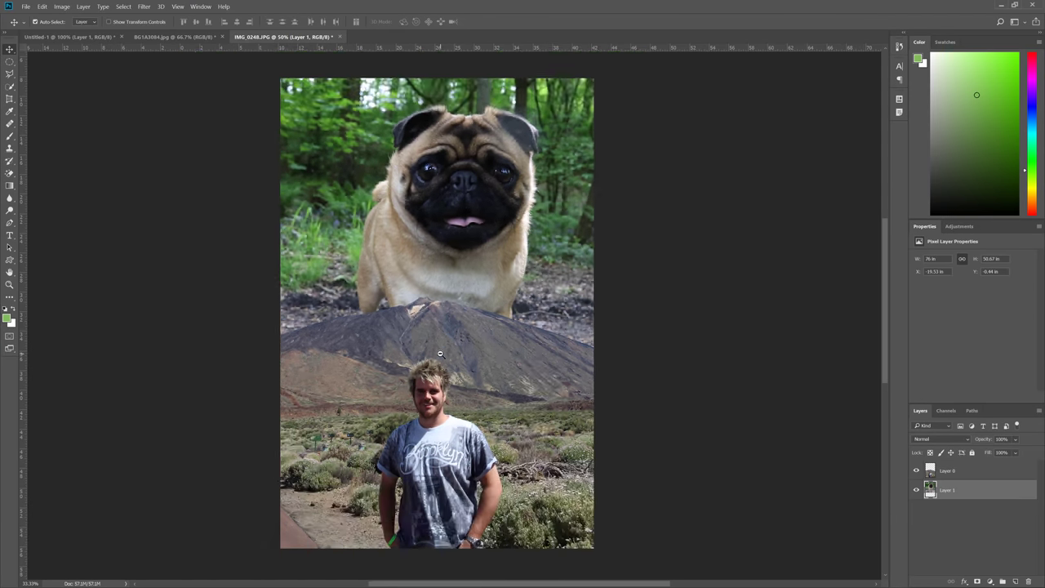
pyautogui.keyDown('alt'); pyautogui.click(440, 354); pyautogui.keyUp('alt')
pyautogui.moveTo(510, 278); pyautogui.dragTo(468, 255)
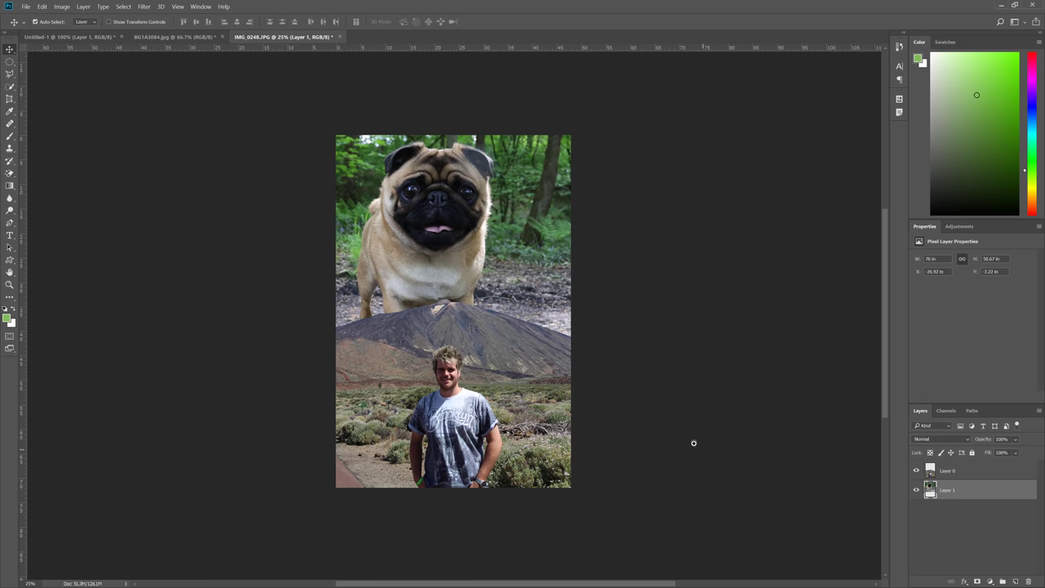
# - Examine the mountain's erased edge against the pug photo along the right slope, summit and left slope
pyautogui.scroll(5, 544, 335)
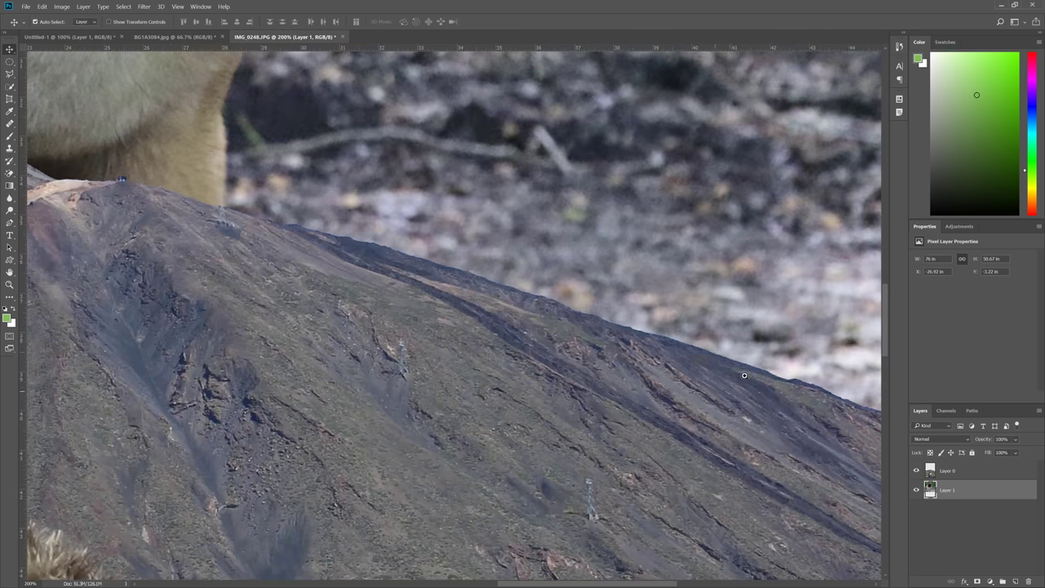
pyautogui.moveTo(290, 246); pyautogui.dragTo(373, 275)
pyautogui.scroll(4, 703, 226)
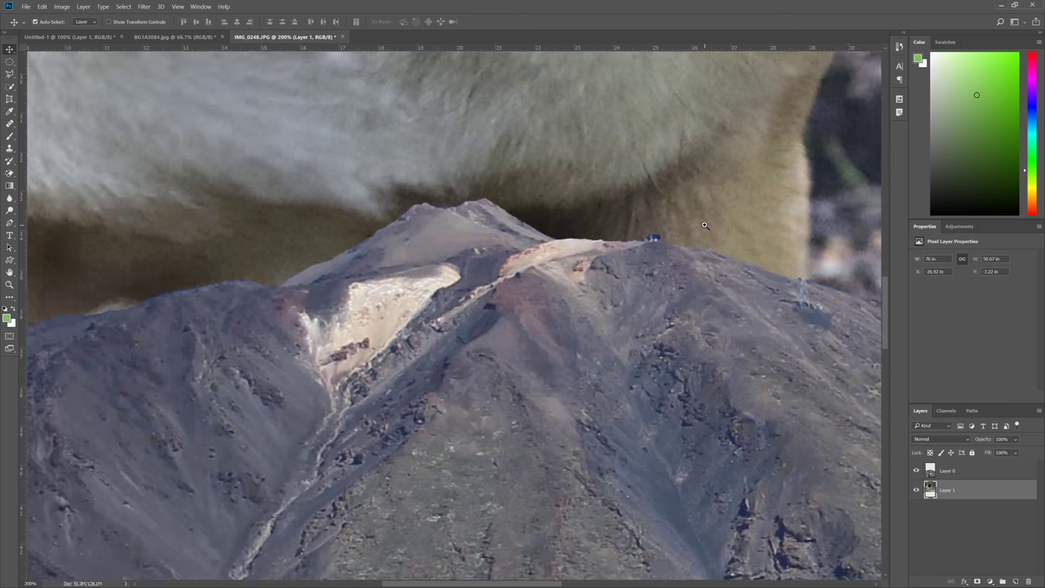
pyautogui.scroll(-4, 552, 291)
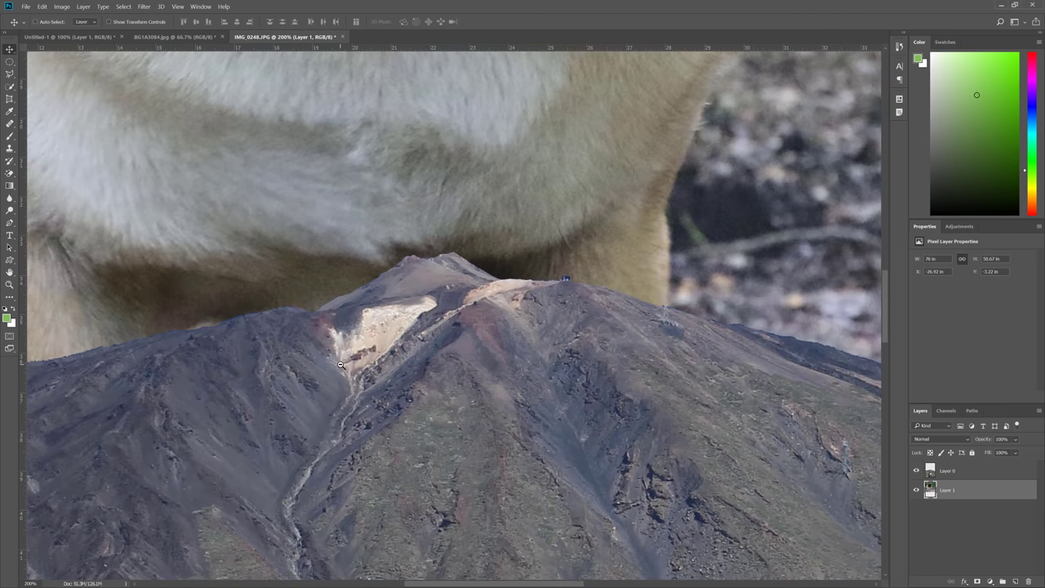
pyautogui.moveTo(342, 381); pyautogui.dragTo(424, 362)
pyautogui.scroll(-4, 425, 363)
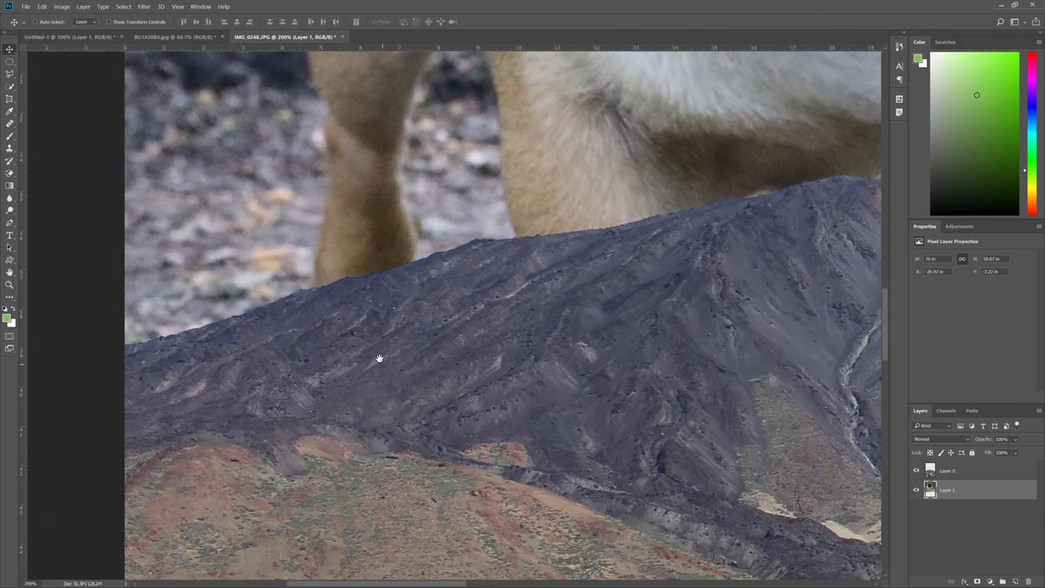
pyautogui.scroll(-2, 418, 364)
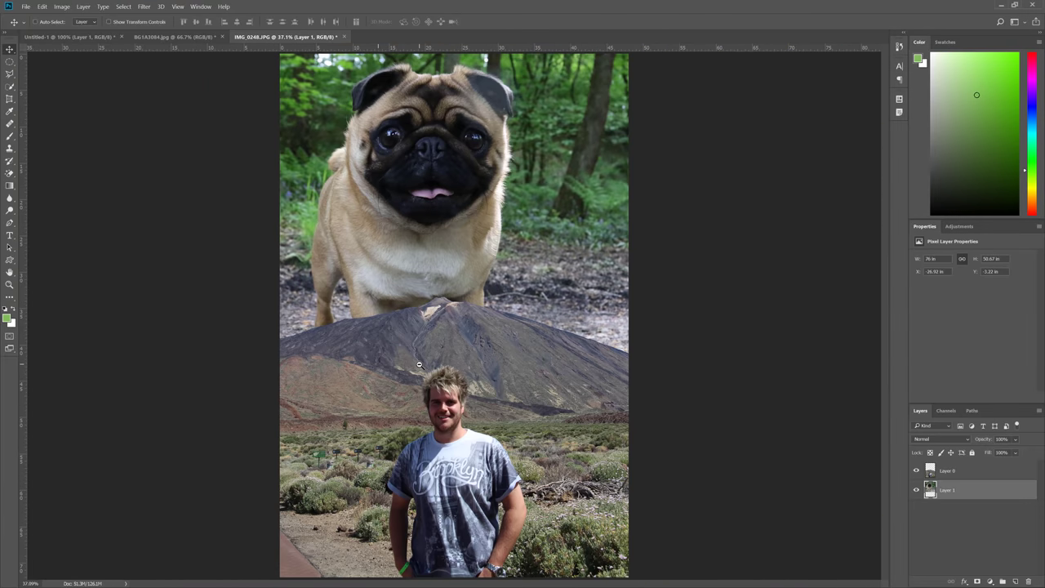
# - Remove the pug layer and restore the mountain photo's original blue sky
pyautogui.press('Delete')
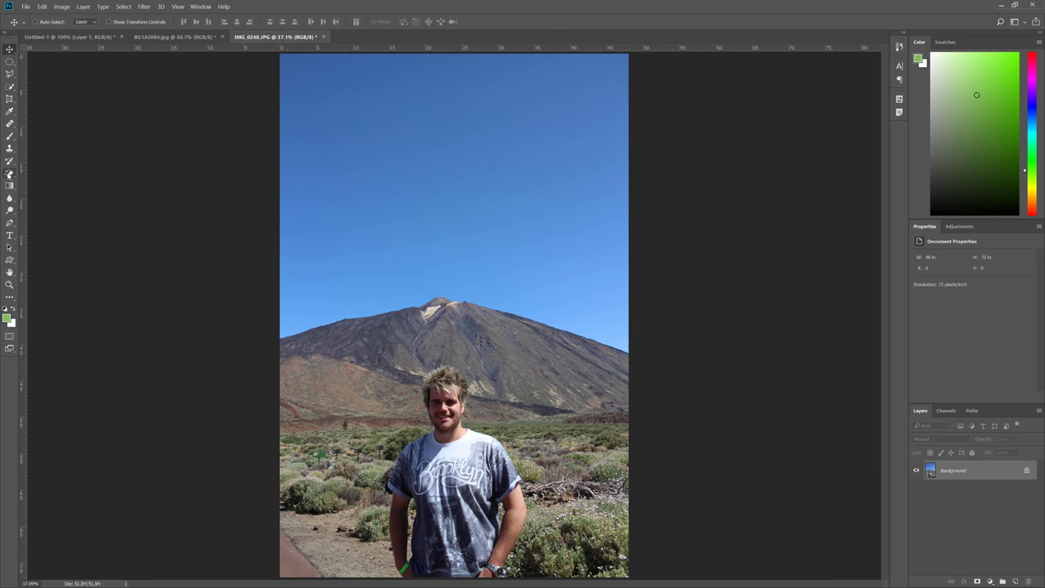
# - Switch to the Untitled-1 document and draw a diagonal green-to-white linear gradient from upper left to lower right on Layer 1
pyautogui.click(8, 174)
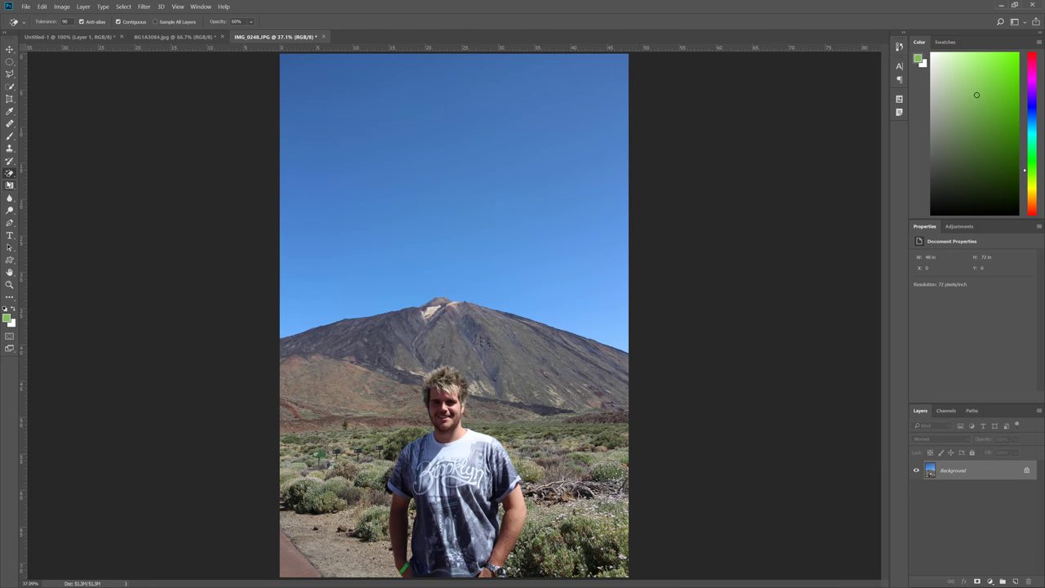
pyautogui.moveTo(10, 186); pyautogui.dragTo(49, 186)
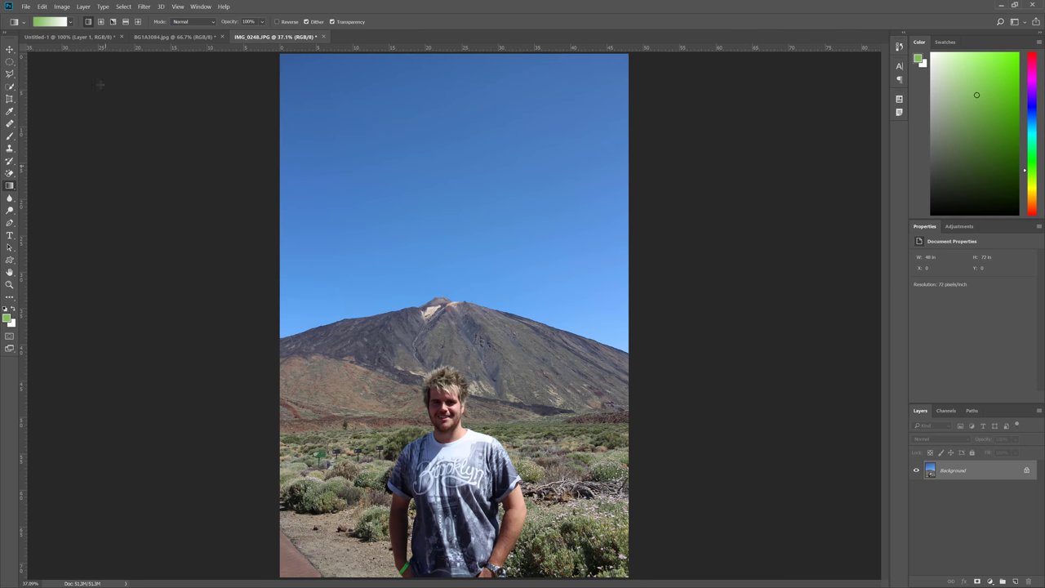
pyautogui.click(104, 36)
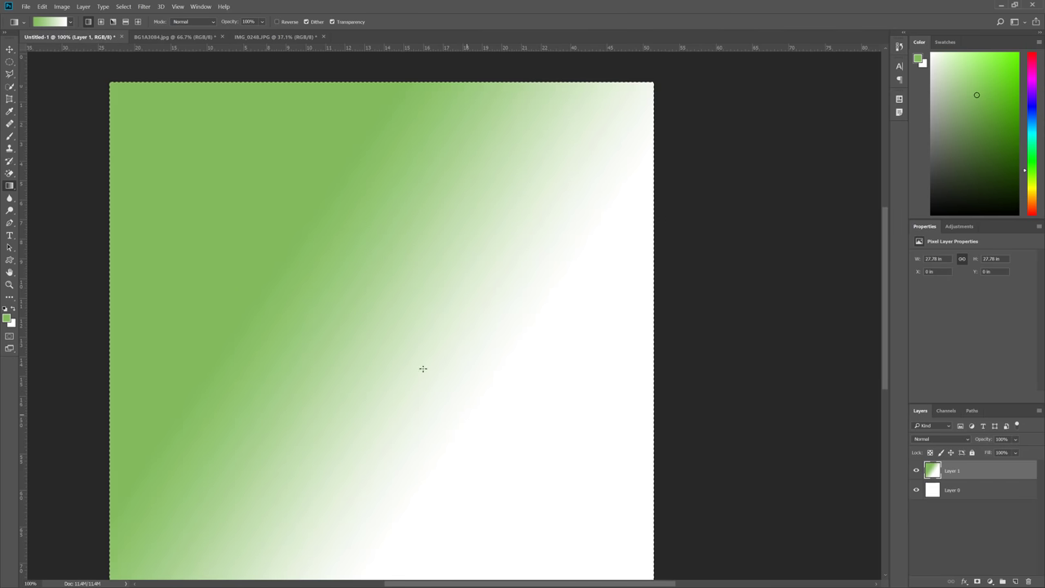
pyautogui.moveTo(209, 179); pyautogui.dragTo(539, 425)
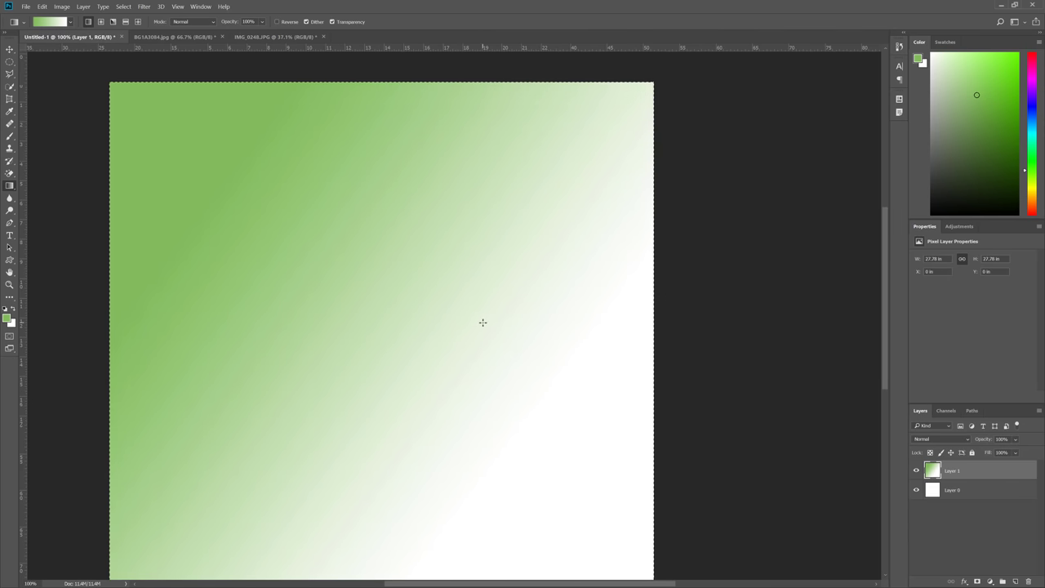
# - Reset the colours to black and white and draw linear gradients, ending with a diagonal one from the upper-left corner to the lower right
pyautogui.click(5, 308)
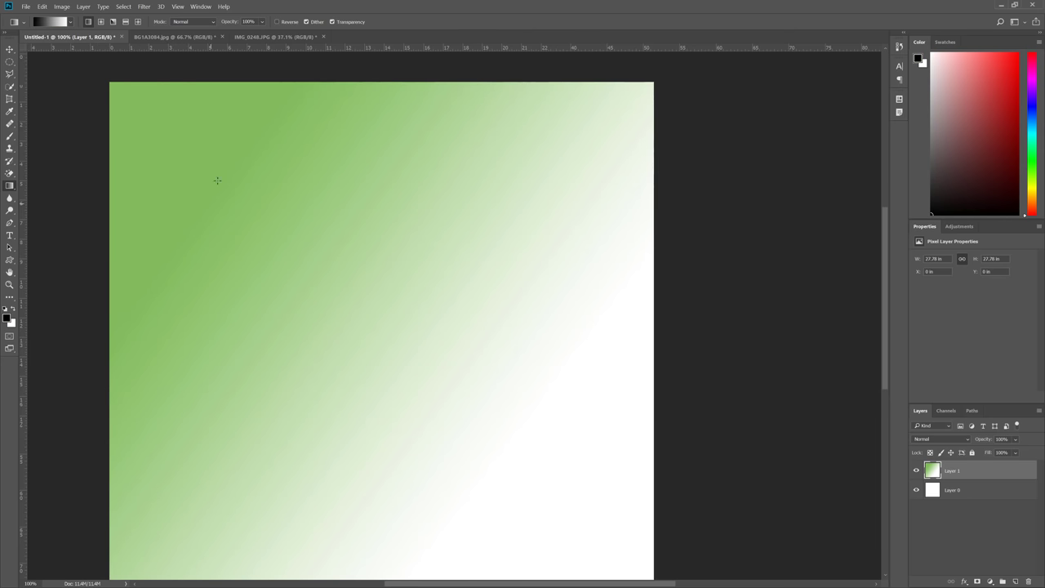
pyautogui.moveTo(217, 180); pyautogui.dragTo(207, 215)
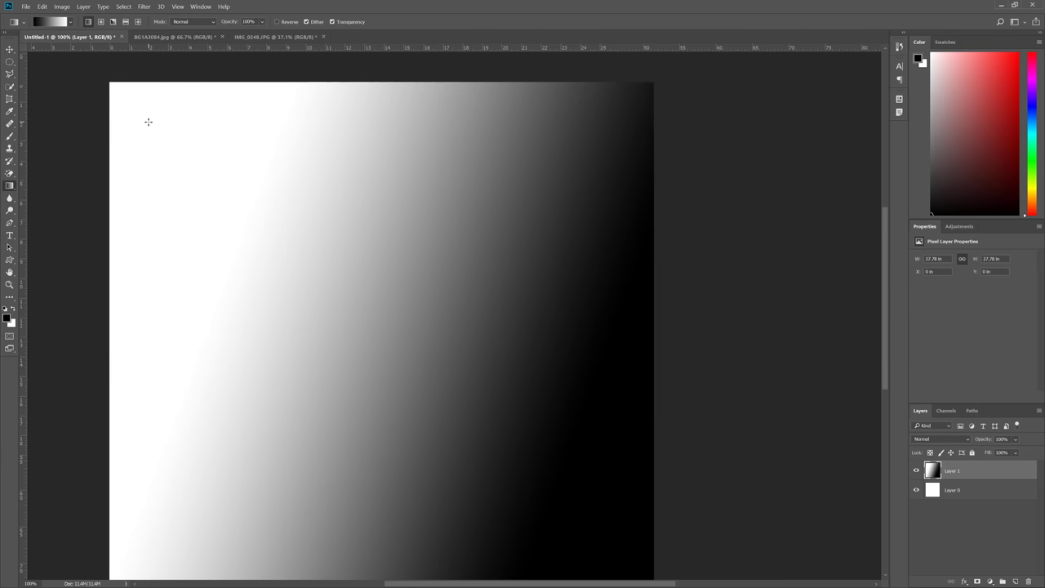
pyautogui.moveTo(148, 123); pyautogui.dragTo(604, 426)
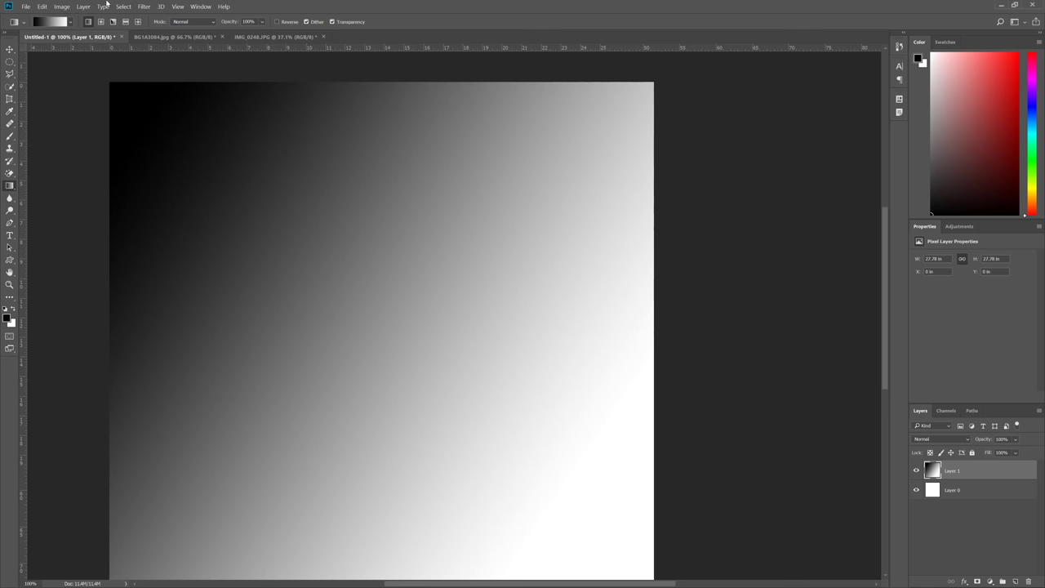
# - Draw a black-to-white radial gradient slightly left of the canvas centre, and start an angle gradient across the canvas
pyautogui.moveTo(320, 298); pyautogui.dragTo(506, 322)
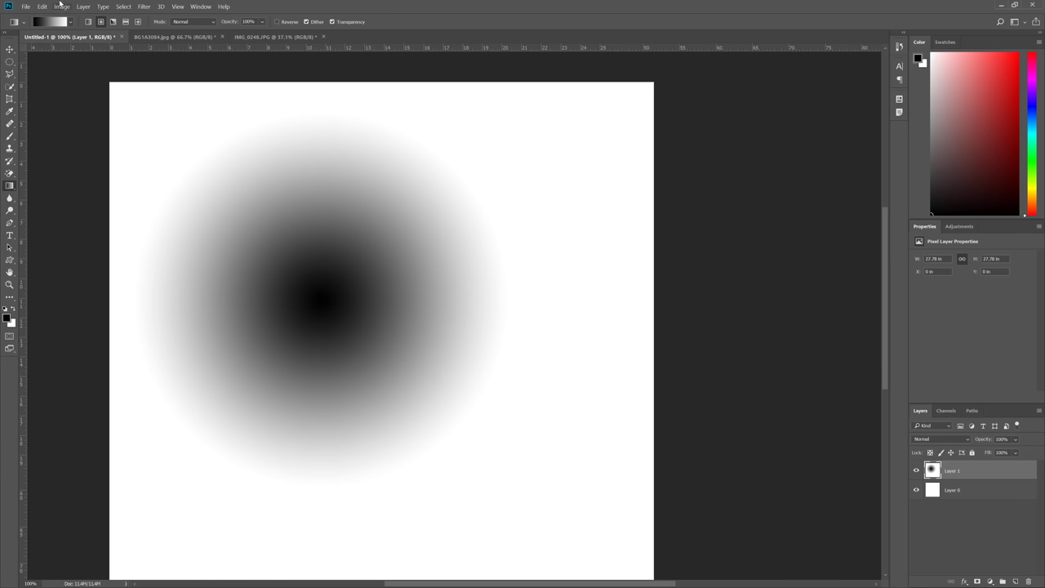
pyautogui.click(115, 22)
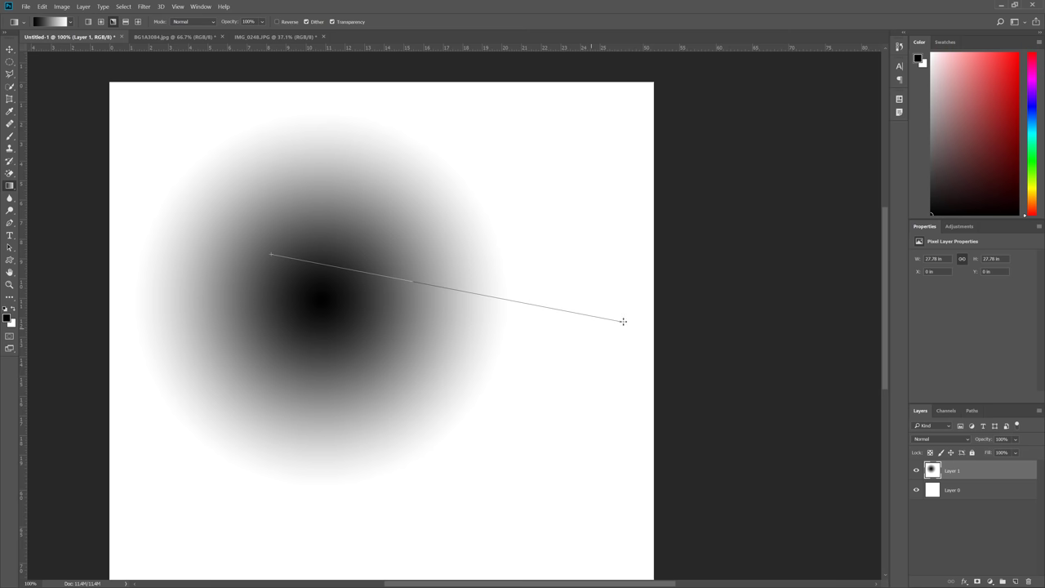
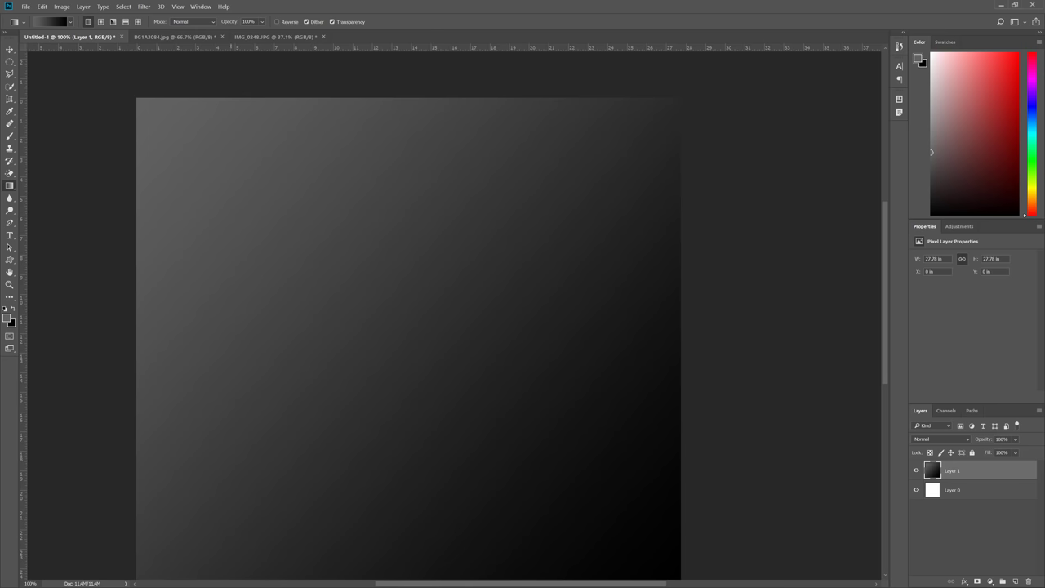
# - Examine the dark grey-to-black gradient for banding and smooth tonal transitions, both close up and across the whole canvas
pyautogui.keyDown('ctrl'); pyautogui.click(157, 121); pyautogui.keyUp('ctrl')
pyautogui.keyDown('ctrl'); pyautogui.click(157, 122); pyautogui.keyUp('ctrl')
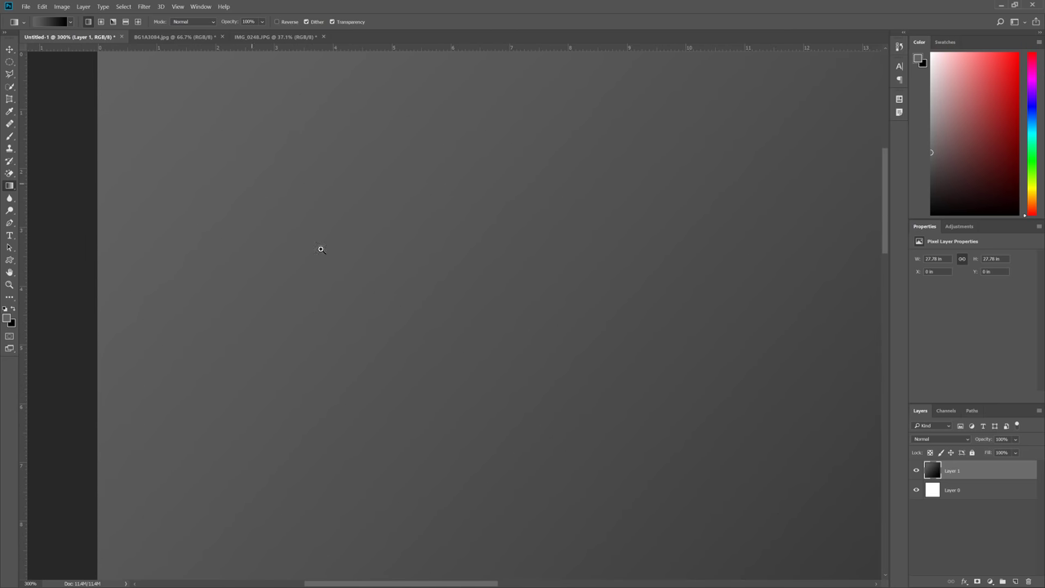
pyautogui.moveTo(305, 155); pyautogui.dragTo(337, 368)
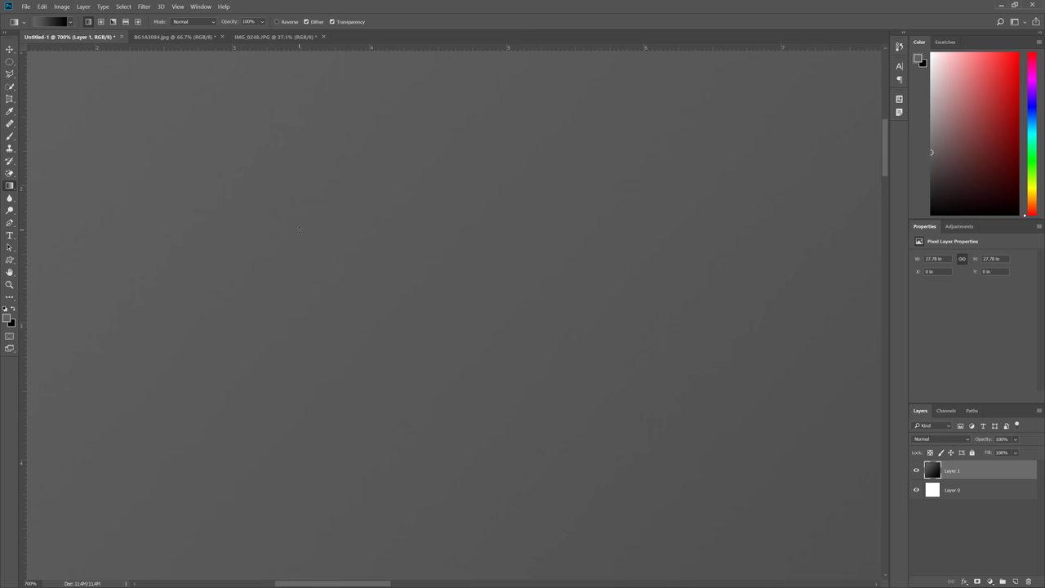
pyautogui.moveTo(454, 314); pyautogui.dragTo(276, 203)
pyautogui.moveTo(504, 368); pyautogui.dragTo(337, 287)
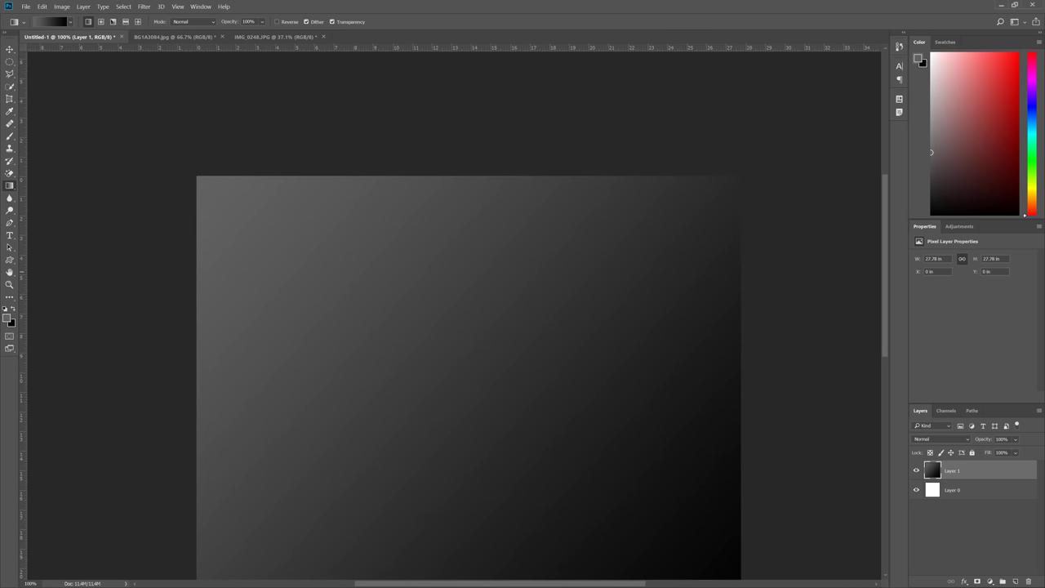
pyautogui.moveTo(493, 364); pyautogui.dragTo(429, 285)
pyautogui.keyDown('alt'); pyautogui.click(368, 335); pyautogui.keyUp('alt')
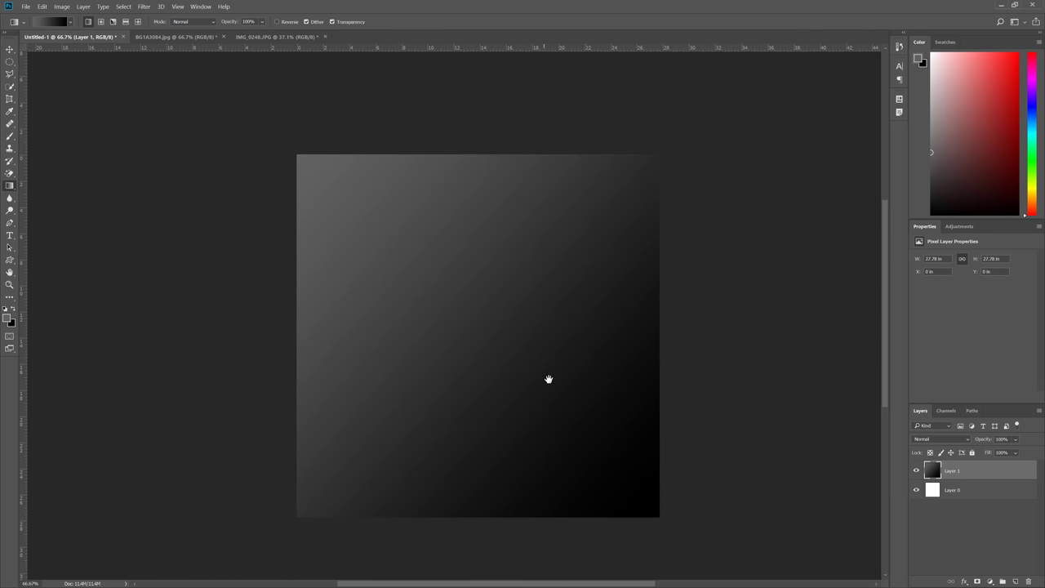
pyautogui.moveTo(506, 323); pyautogui.dragTo(457, 321)
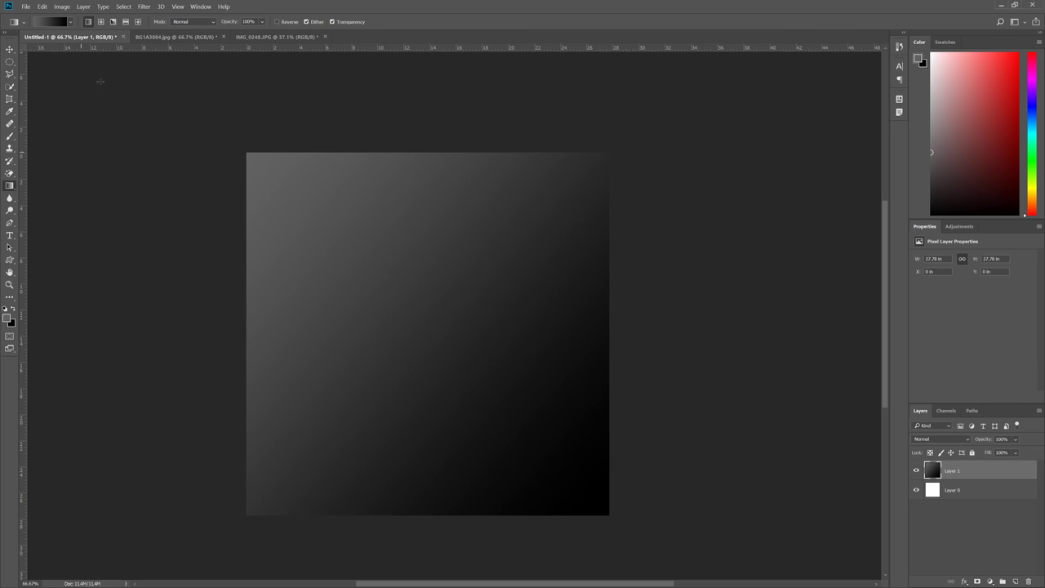
# - Choose the Blur tool and bring up the IMG_0248.JPG photo, framing the man and the shrubs beside him
pyautogui.click(11, 199)
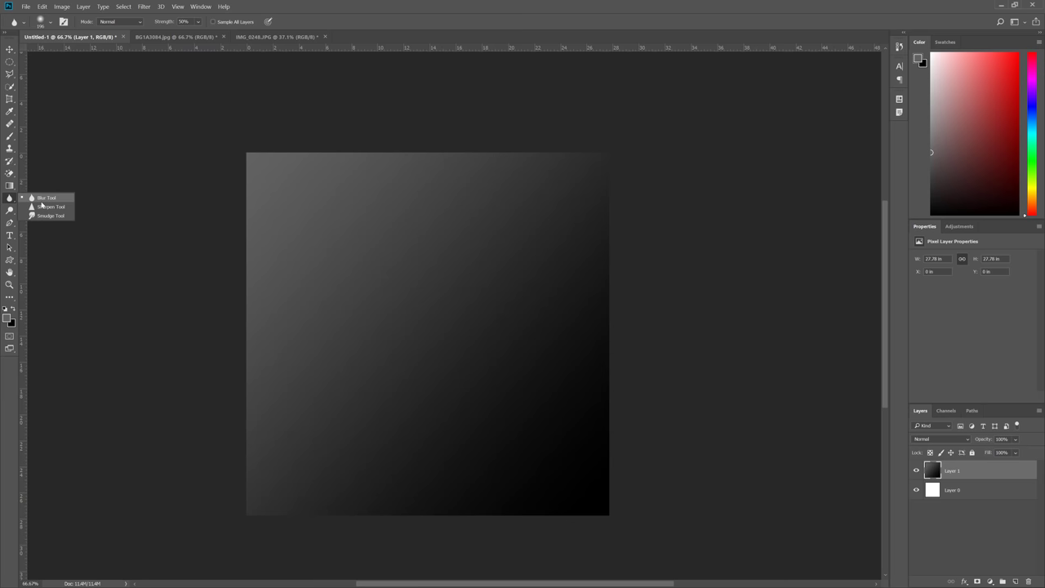
pyautogui.click(42, 202)
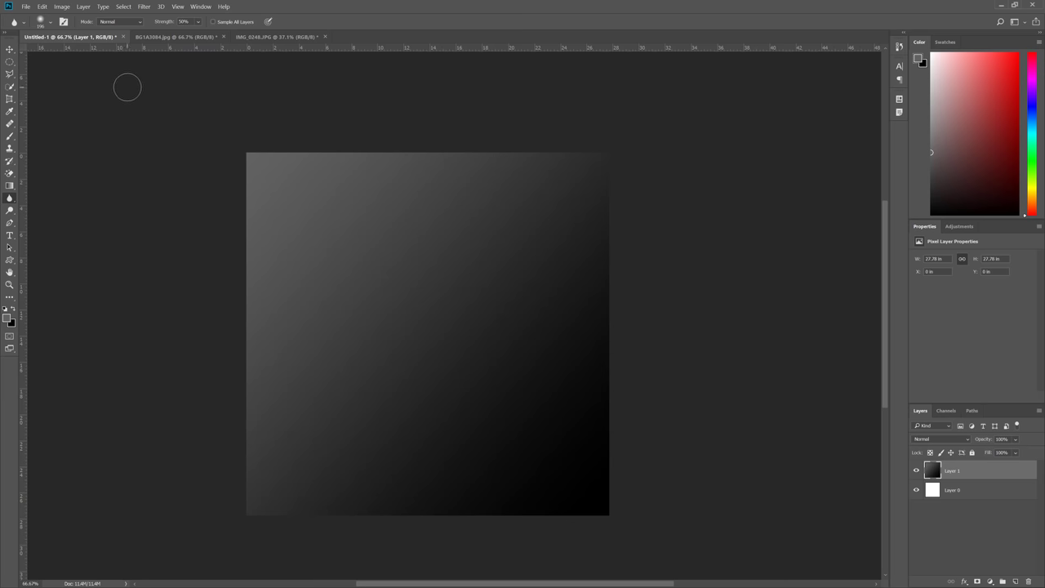
pyautogui.rightClick(6, 199)
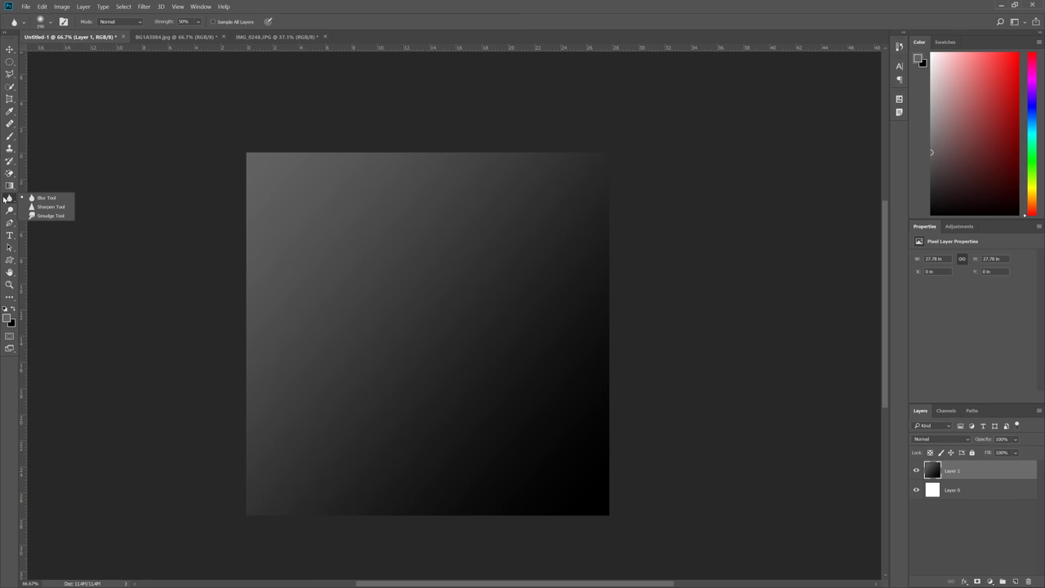
pyautogui.click(4, 200)
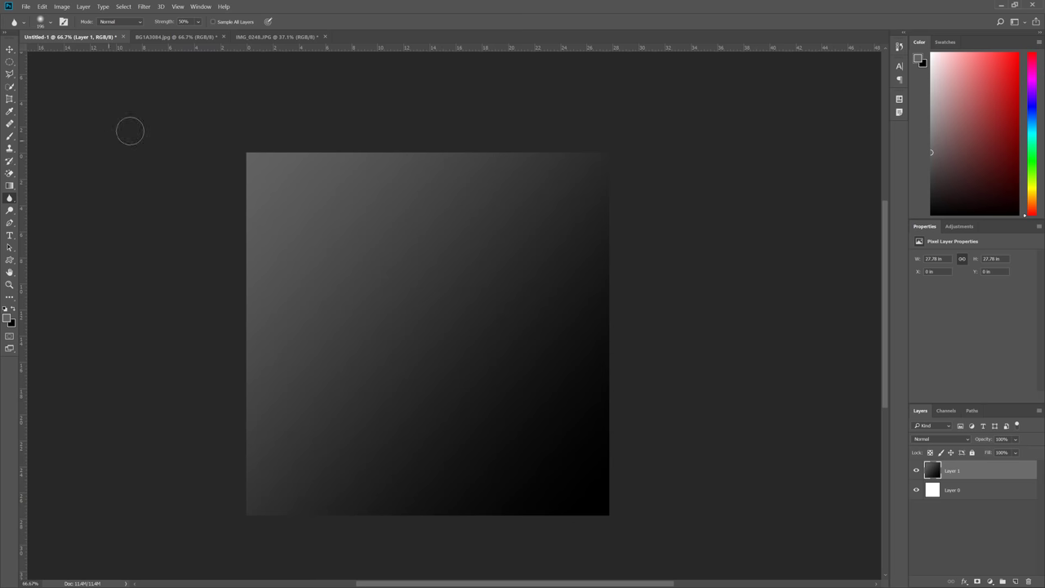
pyautogui.click(246, 37)
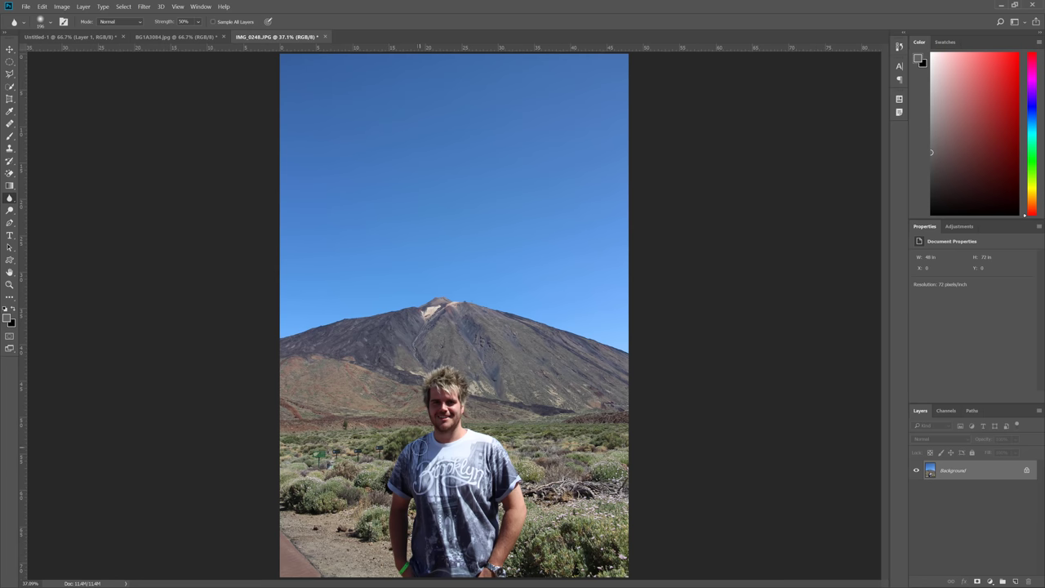
pyautogui.scroll(5, 417, 458)
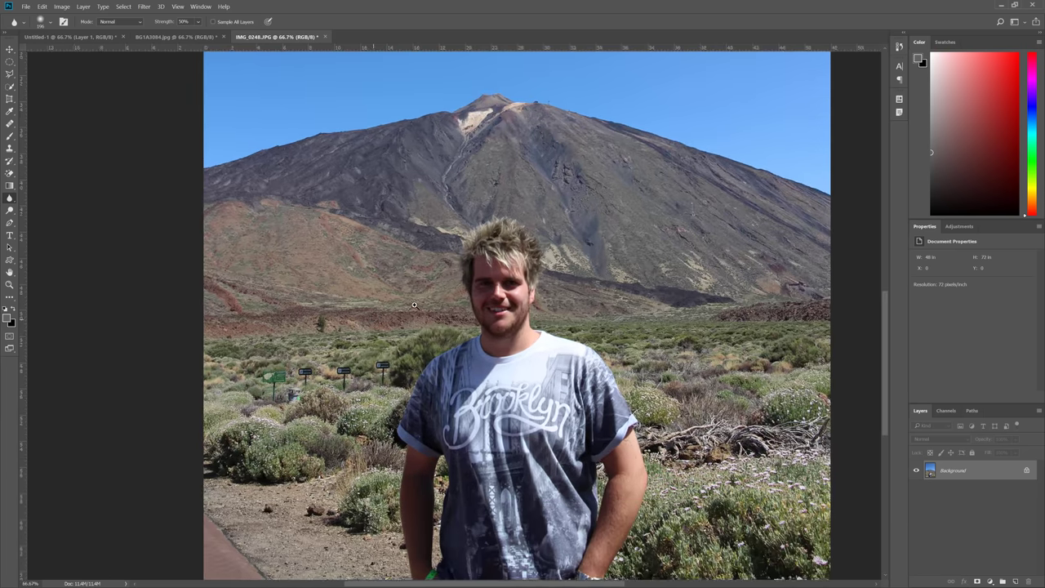
pyautogui.scroll(1, 331, 358)
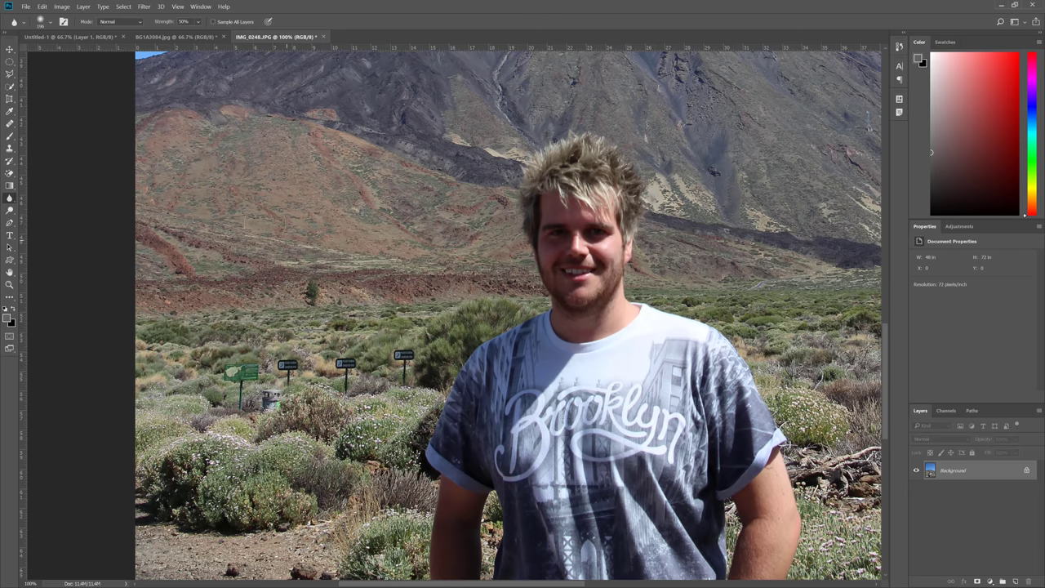
# - Adjust the Blur tool's brush size and set its strength to 35%
pyautogui.rightClick(321, 323)
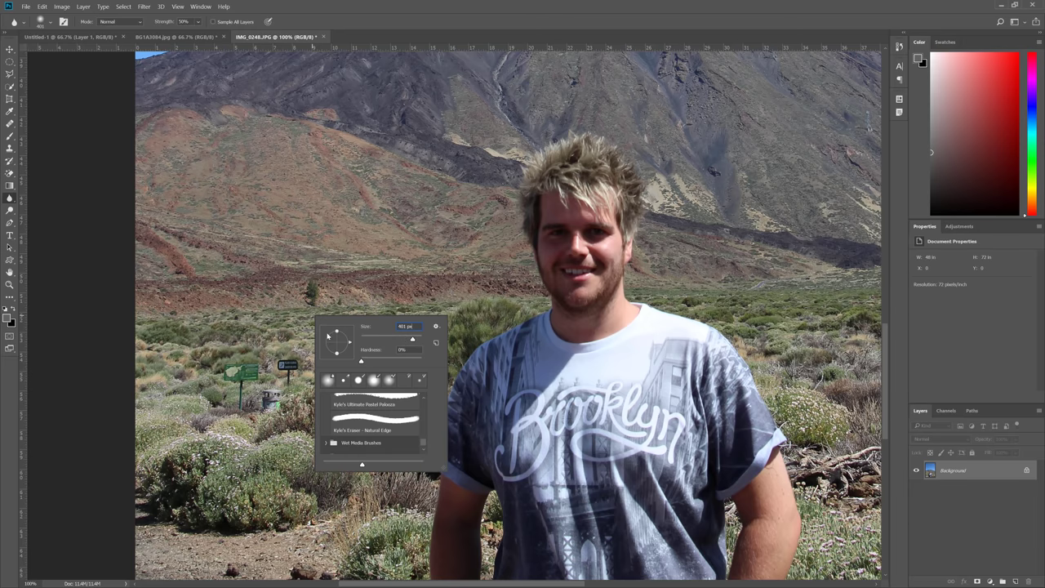
pyautogui.press('Return')
pyautogui.rightClick(369, 298)
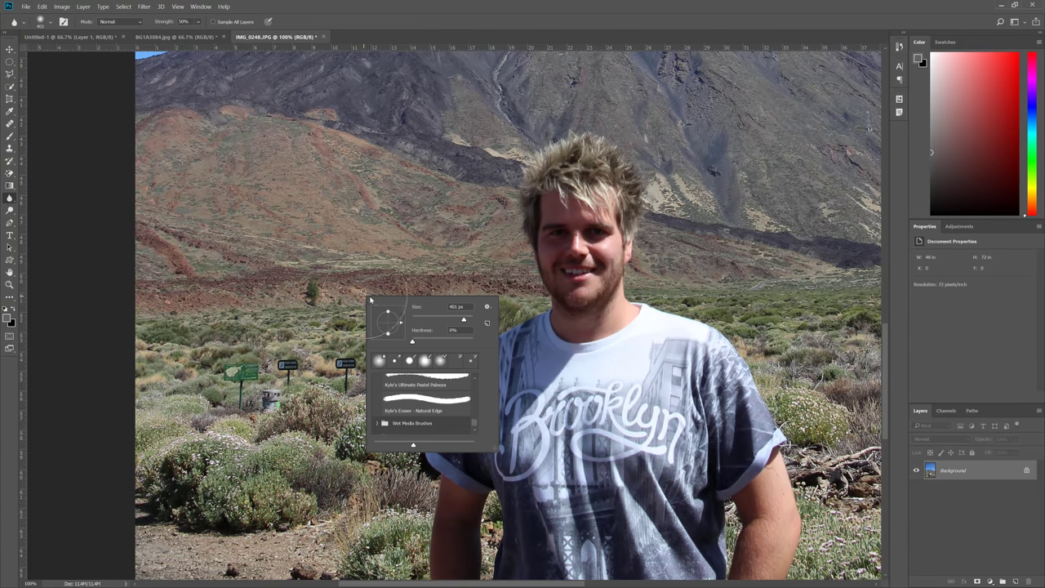
pyautogui.press('Return')
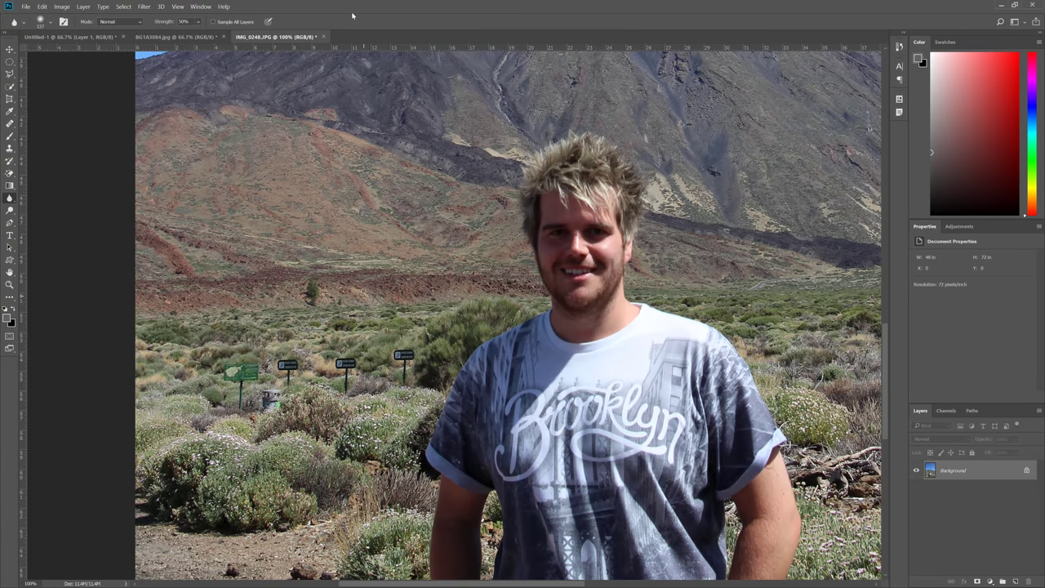
pyautogui.click(196, 22)
pyautogui.moveTo(210, 36); pyautogui.dragTo(335, 24)
pyautogui.press('Return')
pyautogui.rightClick(333, 322)
pyautogui.moveTo(427, 346)
pyautogui.mouseDown()
pyautogui.moveTo(438, 347)
pyautogui.moveTo(425, 347)
pyautogui.mouseUp()
pyautogui.press('Return')
pyautogui.click(198, 22)
pyautogui.click(309, 281)
# - Sharpen the man's hair with the Sharpen tool at 50% strength, undoing the trial stroke over his face
pyautogui.rightClick(10, 201)
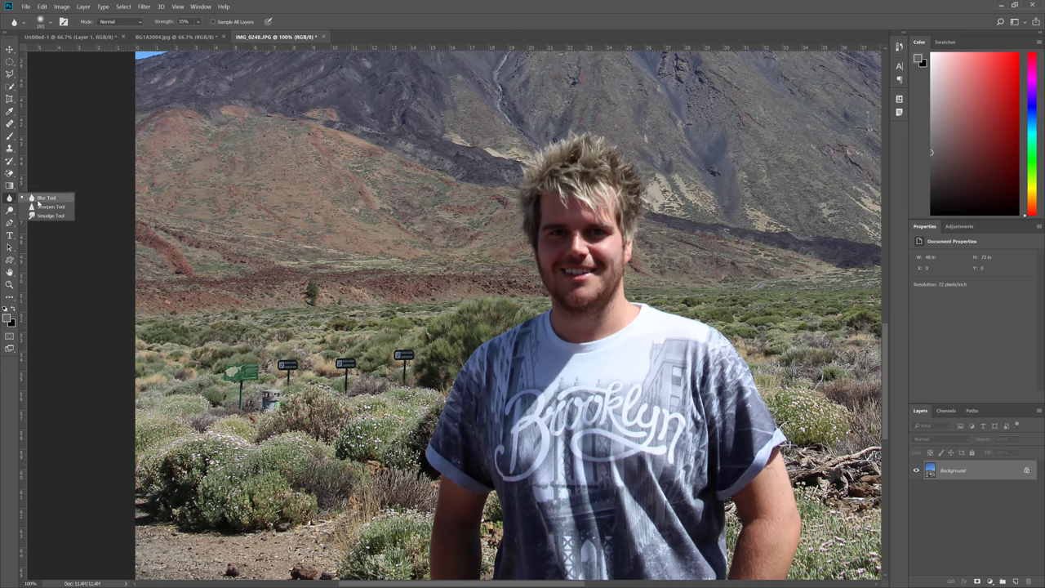
pyautogui.click(45, 209)
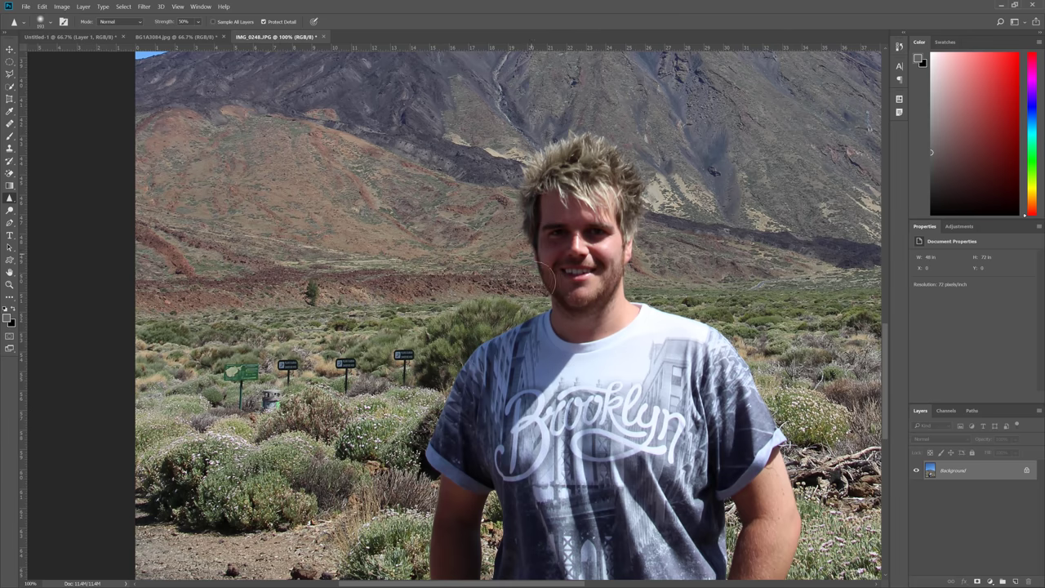
pyautogui.moveTo(530, 286)
pyautogui.mouseDown()
pyautogui.moveTo(550, 232)
pyautogui.moveTo(586, 190)
pyautogui.moveTo(586, 312)
pyautogui.moveTo(590, 206)
pyautogui.mouseUp()
pyautogui.moveTo(597, 297)
pyautogui.mouseDown()
pyautogui.moveTo(581, 237)
pyautogui.moveTo(594, 172)
pyautogui.mouseUp()
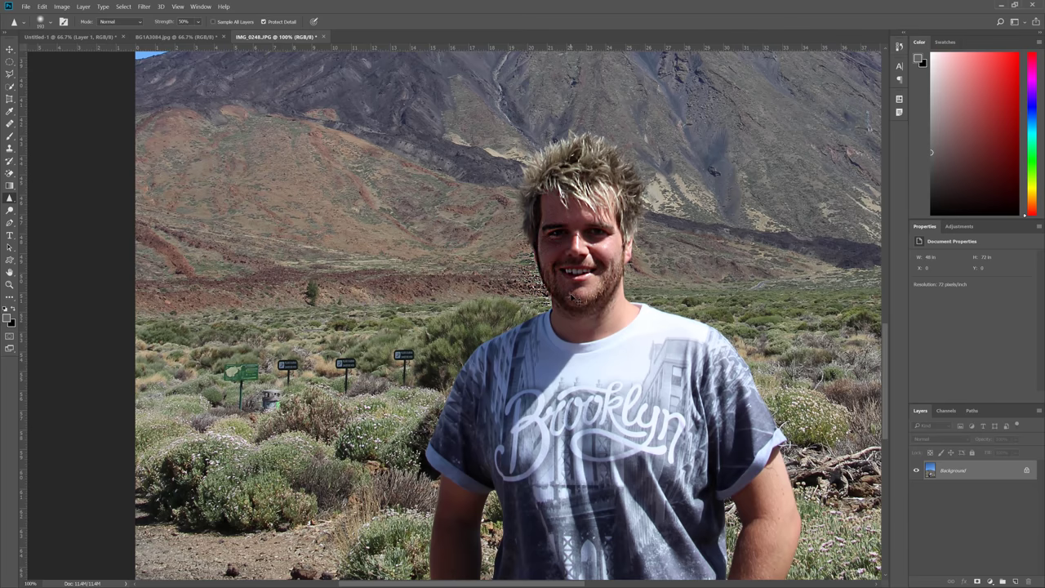
pyautogui.hotkey('ctrl', 'z')
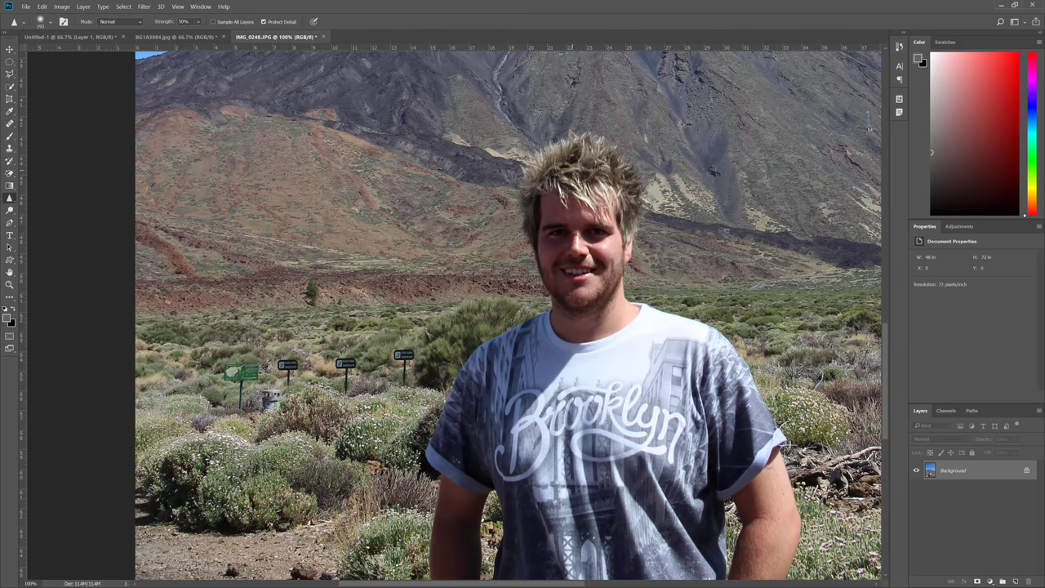
pyautogui.moveTo(572, 171)
pyautogui.mouseDown()
pyautogui.moveTo(608, 179)
pyautogui.moveTo(540, 163)
pyautogui.moveTo(629, 173)
pyautogui.mouseUp()
# - Compare the man's hair before and after sharpening, both from a distance and close up
pyautogui.scroll(-1, 509, 321)
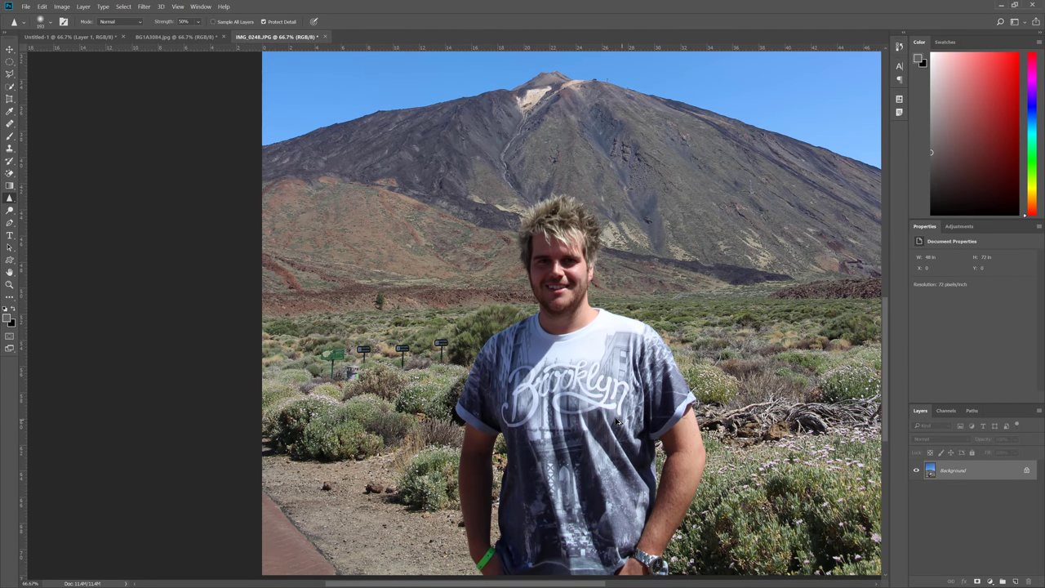
pyautogui.hotkey('ctrl', 'alt', 'z')
pyautogui.hotkey('ctrl', 'z')
pyautogui.hotkey('ctrl', 'z')
pyautogui.hotkey('ctrl', 'z')
pyautogui.keyDown('ctrl'); pyautogui.click(556, 259); pyautogui.keyUp('ctrl')
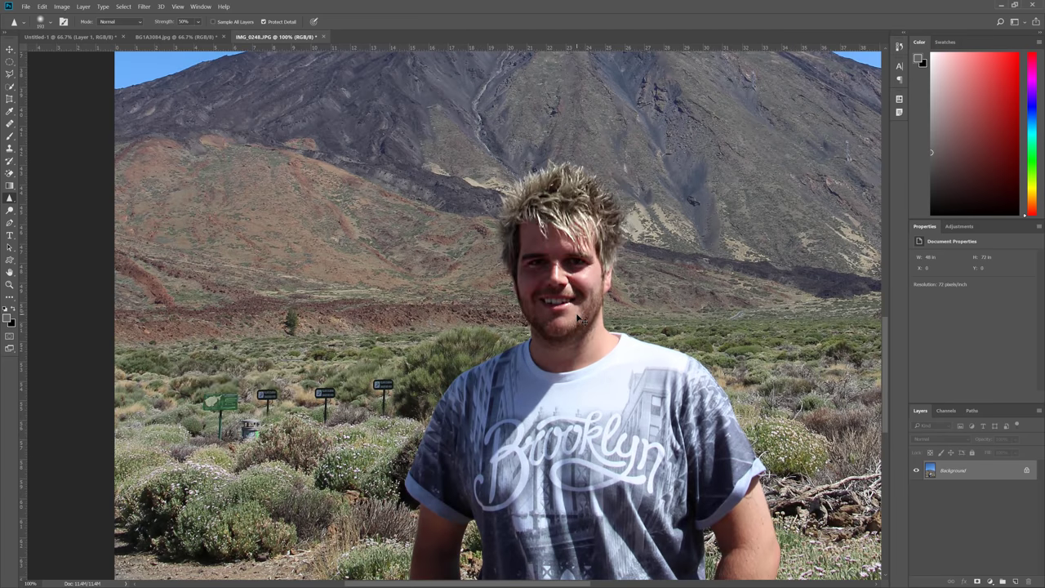
pyautogui.hotkey('ctrl', 'z')
pyautogui.hotkey('ctrl', 'z')
pyautogui.keyDown('ctrl'); pyautogui.click(577, 263); pyautogui.keyUp('ctrl')
pyautogui.scroll(2, 607, 359)
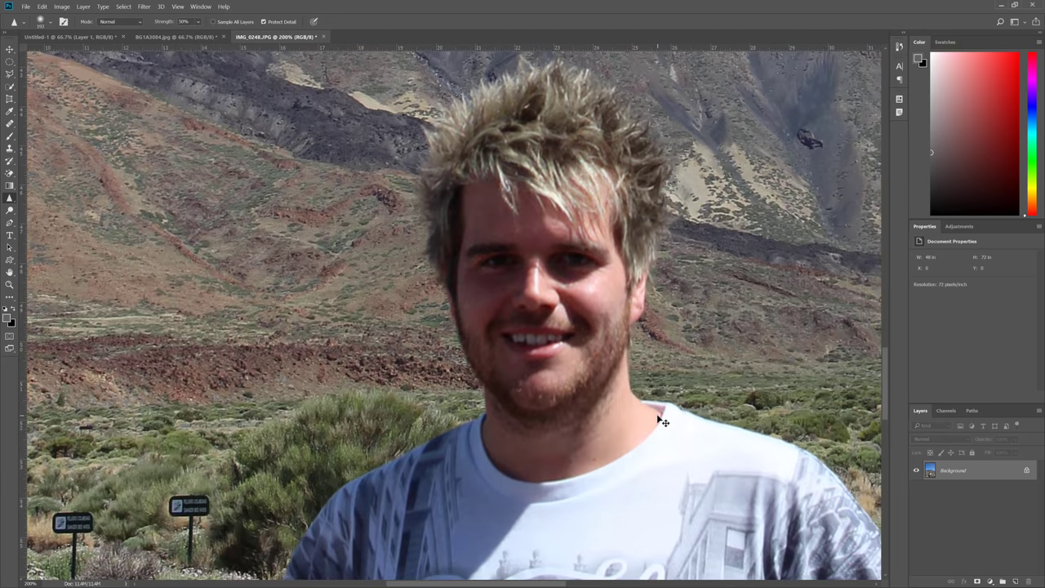
pyautogui.hotkey('ctrl', 'z')
pyautogui.hotkey('ctrl', 'z')
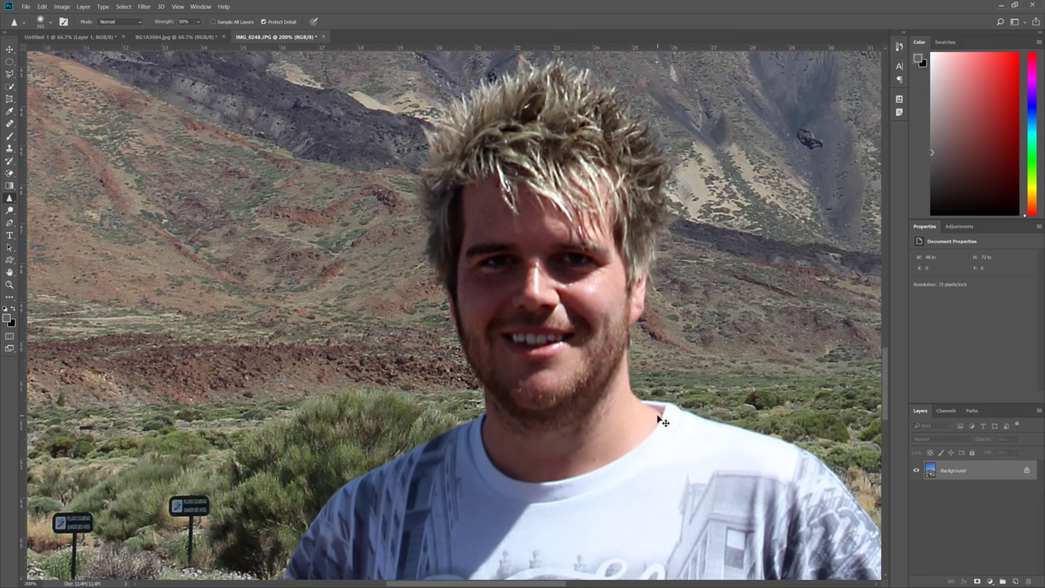
pyautogui.hotkey('ctrl', 'z')
pyautogui.hotkey('ctrl', 'z')
# - Try heavily over-sharpening the shrubs behind the signposts, inspect the artefacts close up, and undo the stroke
pyautogui.hotkey('ctrl', '-')
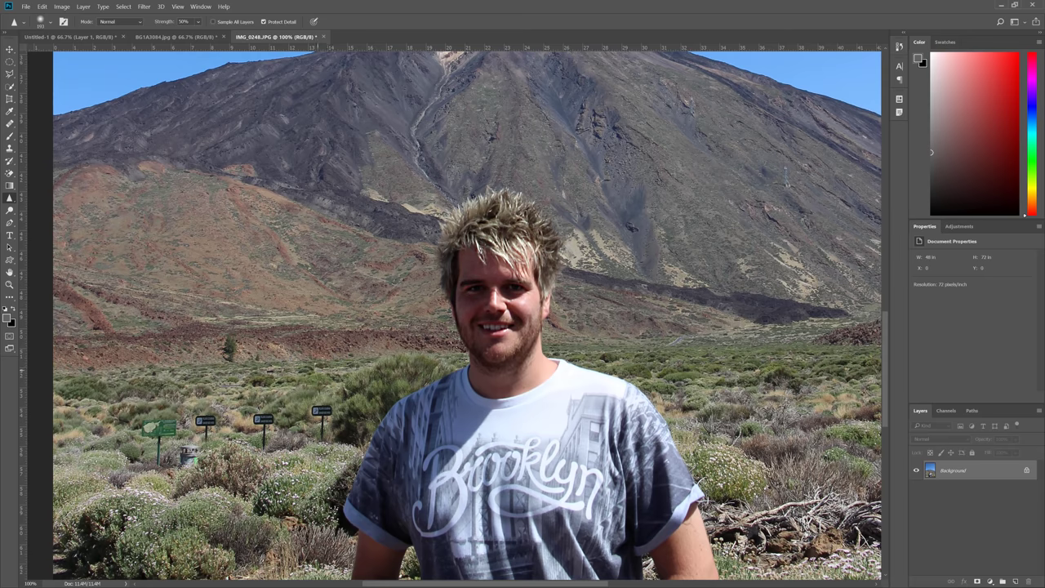
pyautogui.moveTo(222, 380)
pyautogui.mouseDown()
pyautogui.moveTo(319, 373)
pyautogui.moveTo(300, 407)
pyautogui.moveTo(302, 380)
pyautogui.mouseUp()
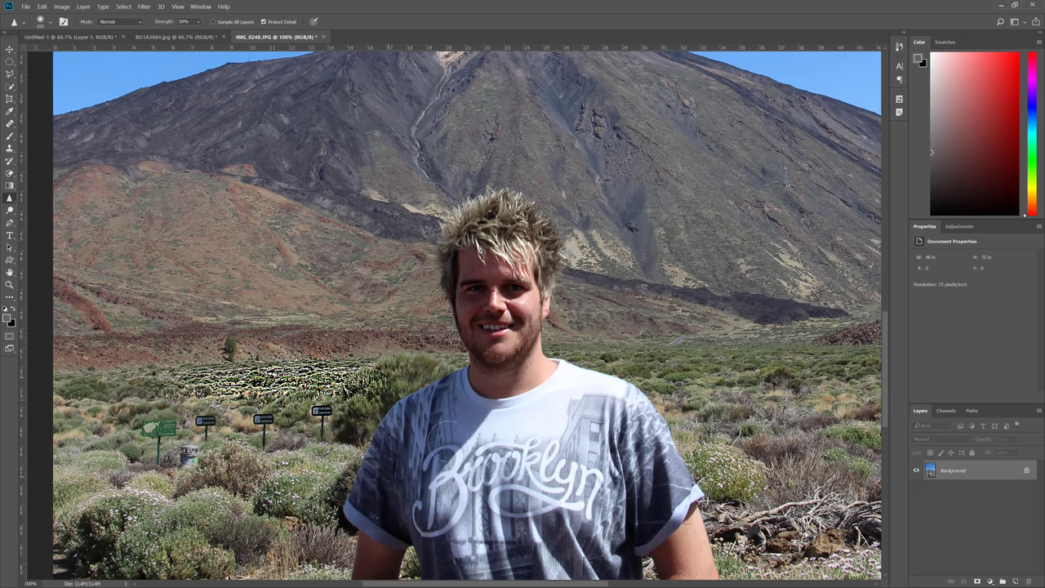
pyautogui.scroll(4, 320, 388)
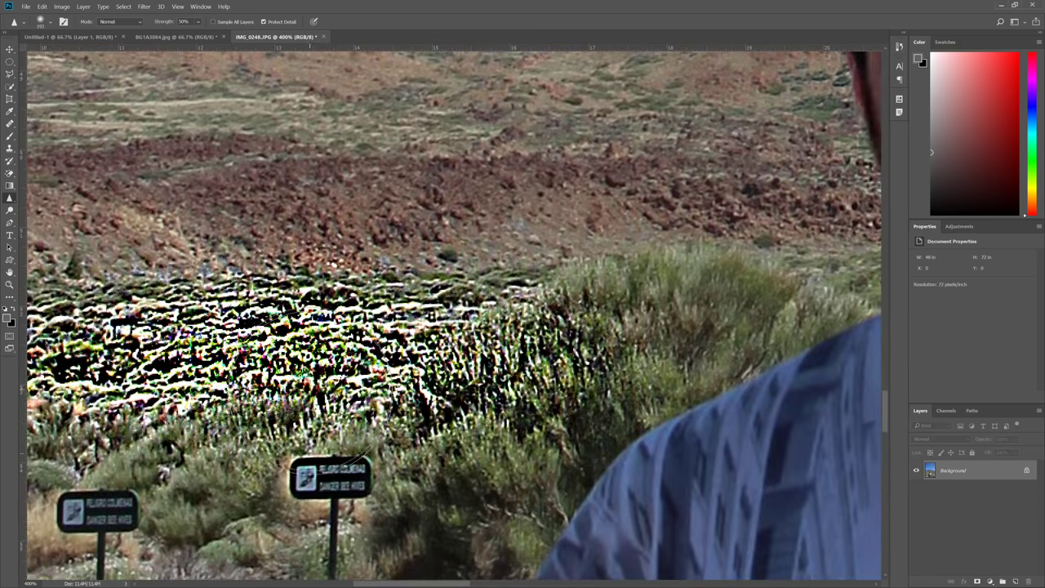
pyautogui.hotkey('ctrl', 'z')
pyautogui.hotkey('ctrl', 'shift', 'z')
pyautogui.hotkey('ctrl', 'z')
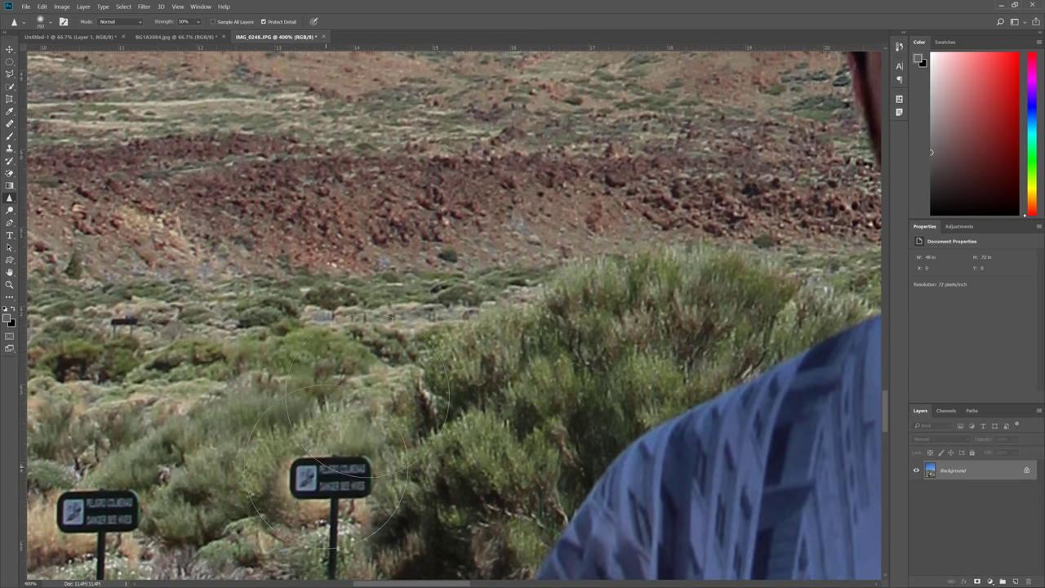
# - Try a light sharpening pass over the shrubs behind the signposts and undo it
pyautogui.moveTo(195, 371)
pyautogui.mouseDown()
pyautogui.moveTo(310, 331)
pyautogui.moveTo(420, 320)
pyautogui.mouseUp()
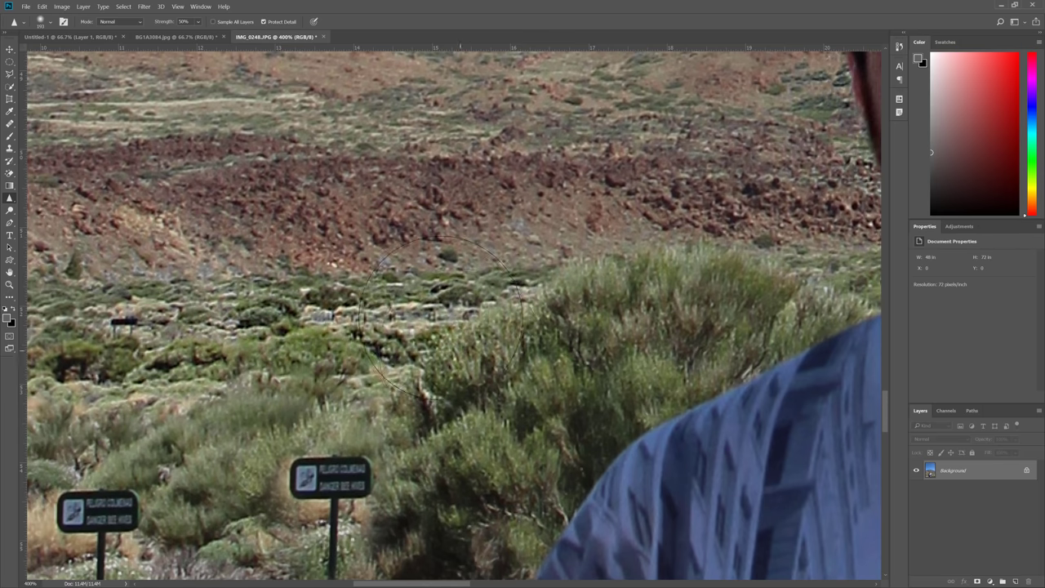
pyautogui.hotkey('ctrl', 'z')
pyautogui.hotkey('ctrl', 'z')
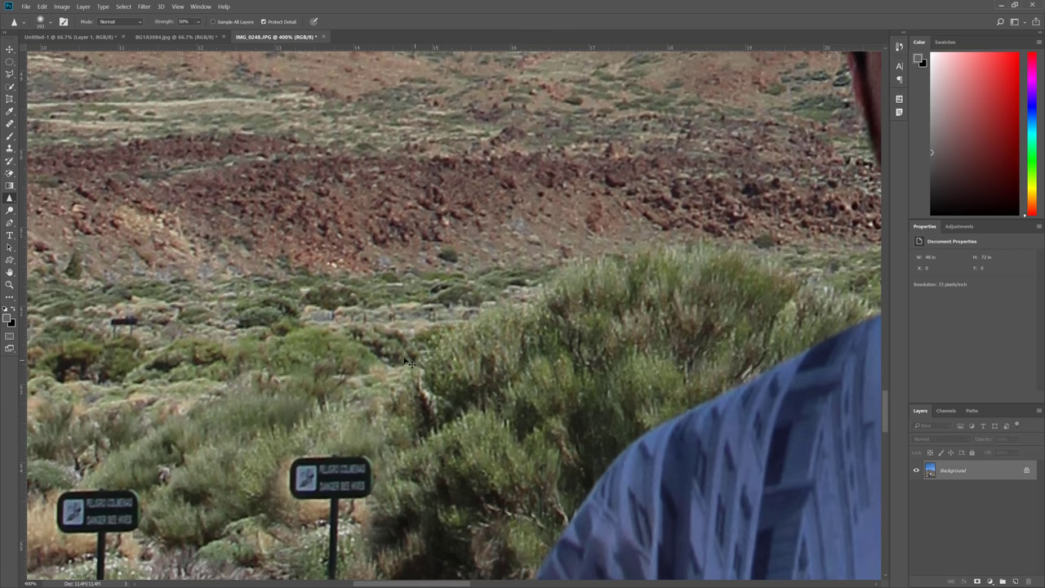
# - Try sharpening the dark slope of the mountain, compare it before and after, and undo the sharpening
pyautogui.hotkey('ctrl', '-')
pyautogui.hotkey('ctrl', '-')
pyautogui.hotkey('ctrl', '-')
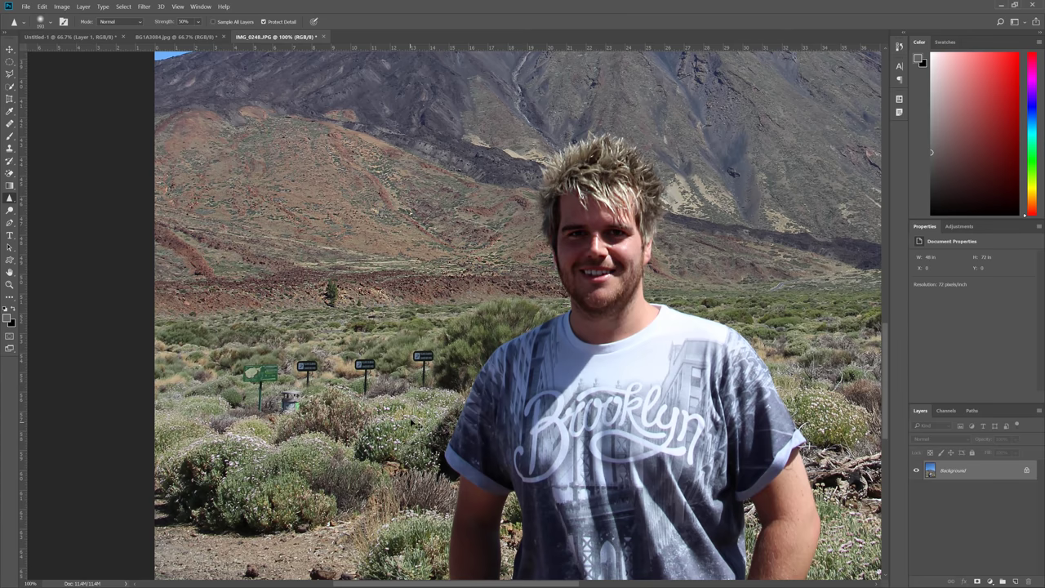
pyautogui.moveTo(373, 291); pyautogui.dragTo(331, 479)
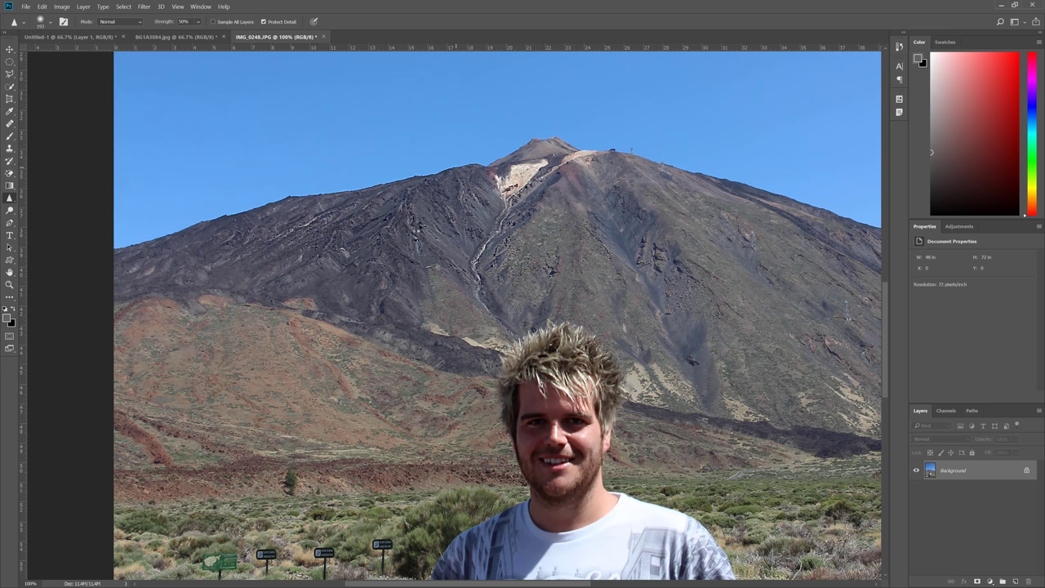
pyautogui.hotkey('ctrl', 'z')
pyautogui.hotkey('ctrl', 'z')
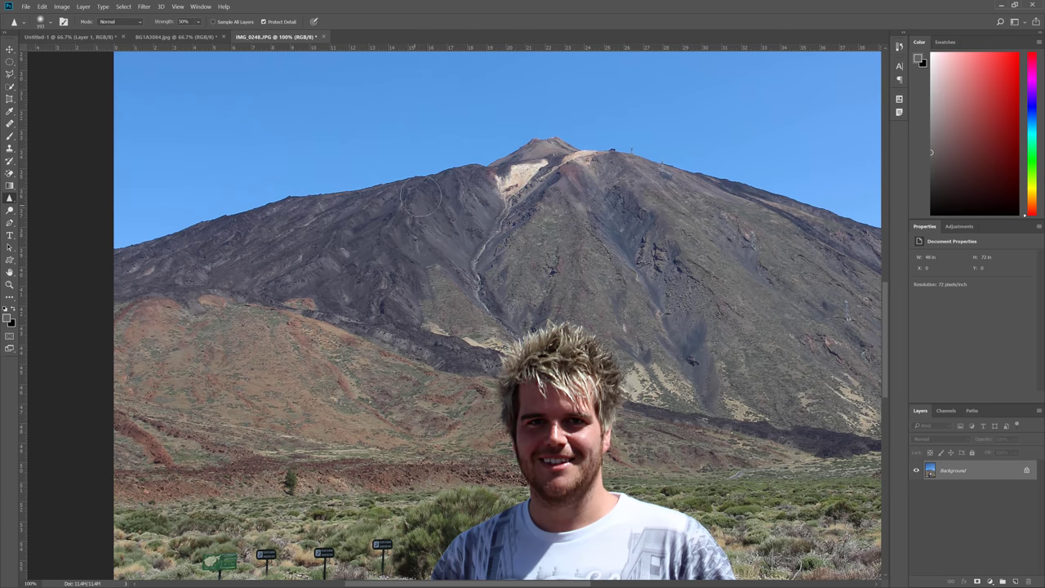
pyautogui.hotkey('ctrl', 'z')
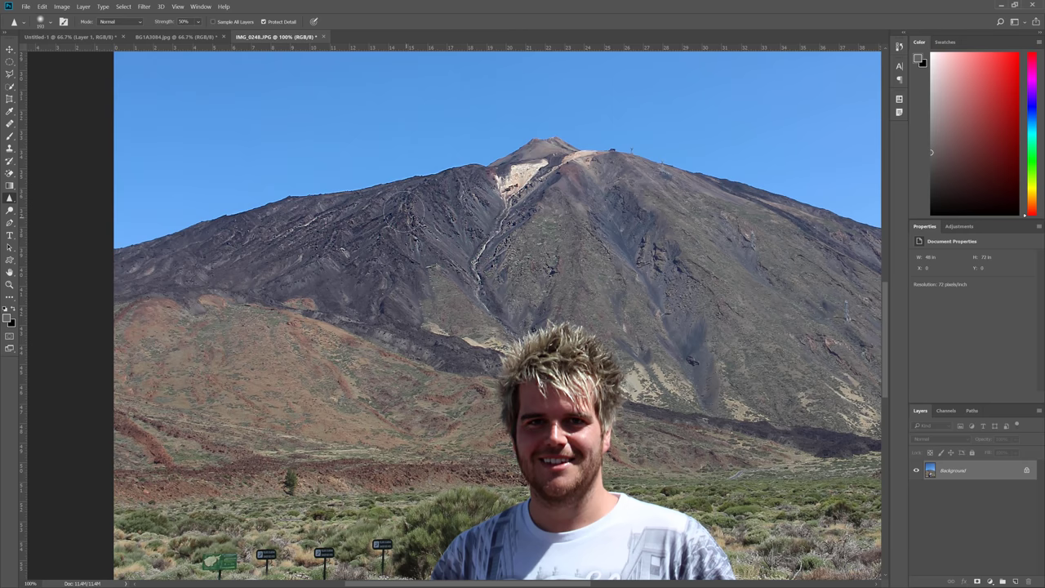
pyautogui.hotkey('ctrl', 'z')
pyautogui.hotkey('ctrl', 'z')
pyautogui.hotkey('ctrl', 'z')
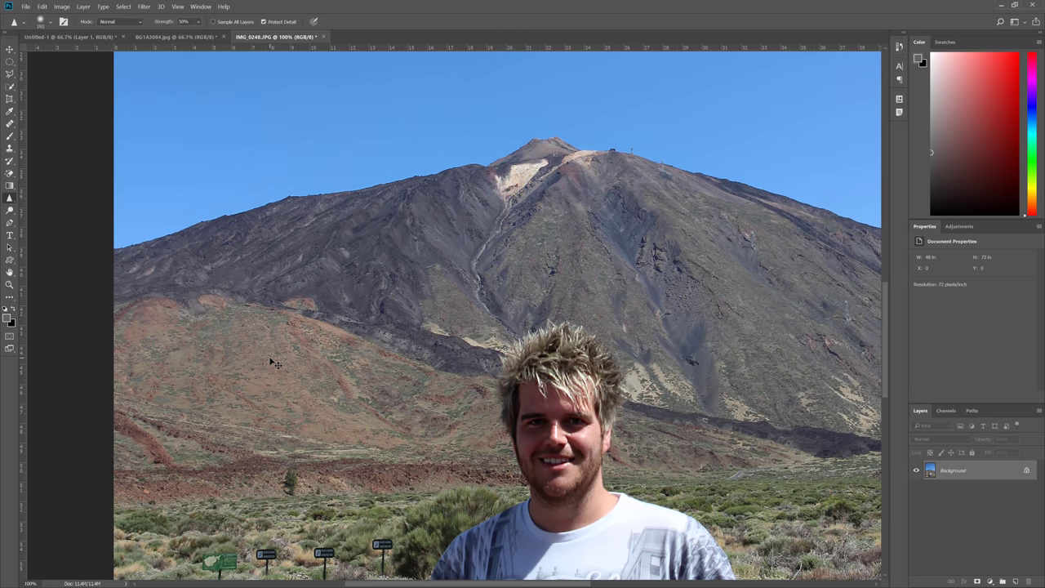
# - Bring most of the photo into view and switch to the Smudge tool
pyautogui.hotkey('ctrl', '-')
pyautogui.hotkey('ctrl', '-')
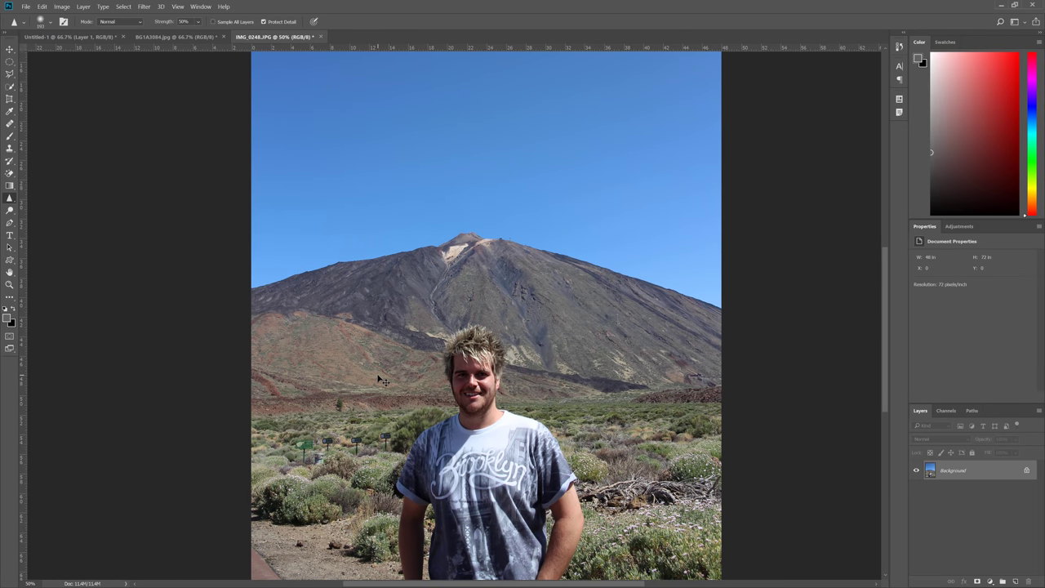
pyautogui.rightClick(9, 199)
pyautogui.click(48, 218)
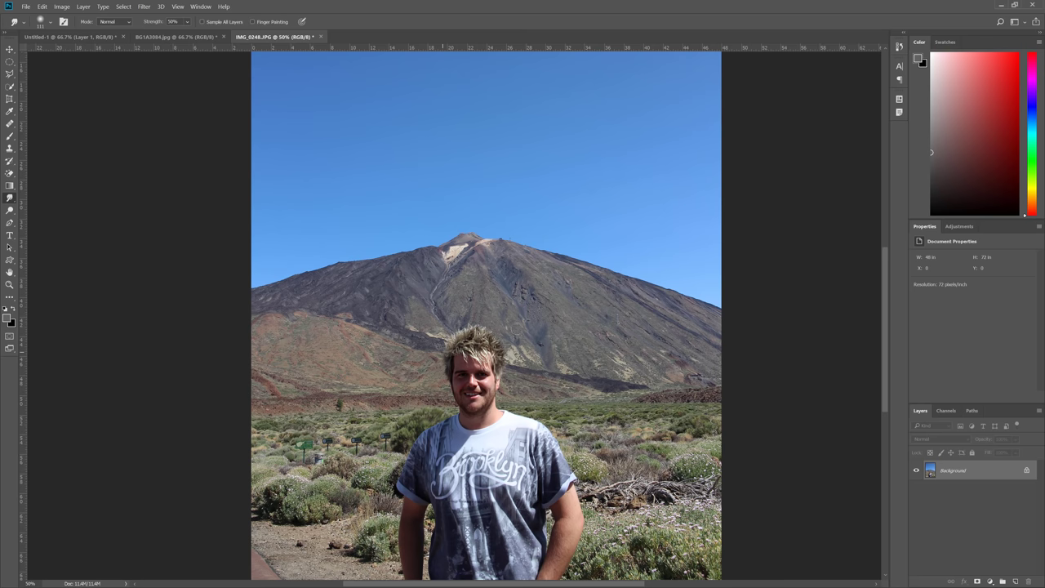
# - Try smudging the man's face, hair and shirt with the Smudge tool at 50% strength
pyautogui.moveTo(465, 349)
pyautogui.mouseDown()
pyautogui.moveTo(481, 335)
pyautogui.moveTo(466, 333)
pyautogui.moveTo(481, 347)
pyautogui.moveTo(423, 327)
pyautogui.moveTo(482, 380)
pyautogui.moveTo(432, 408)
pyautogui.mouseUp()
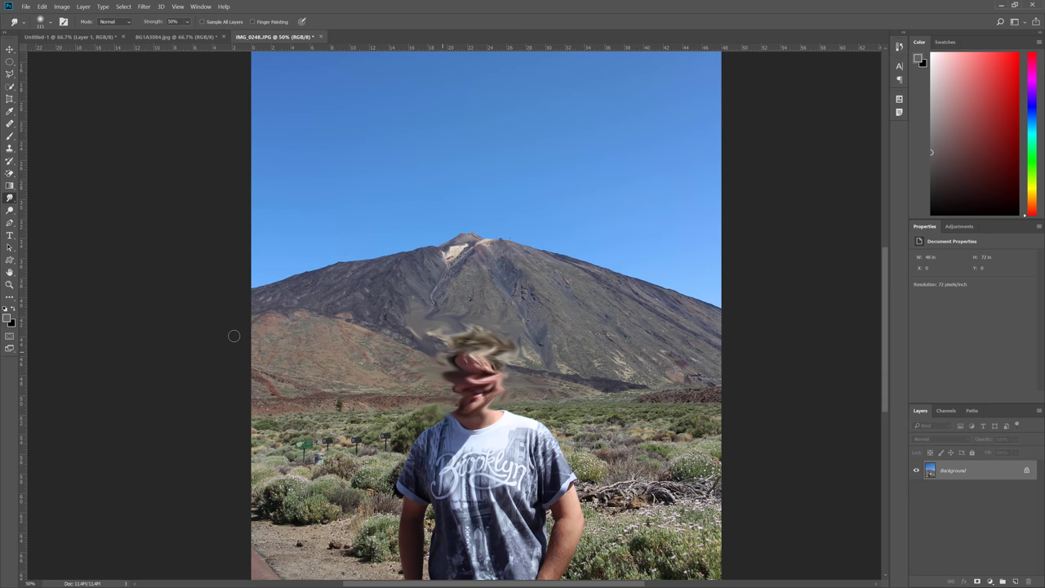
pyautogui.moveTo(490, 371)
pyautogui.mouseDown()
pyautogui.moveTo(449, 392)
pyautogui.moveTo(470, 343)
pyautogui.moveTo(478, 457)
pyautogui.moveTo(477, 383)
pyautogui.moveTo(447, 457)
pyautogui.moveTo(501, 474)
pyautogui.moveTo(523, 372)
pyautogui.mouseUp()
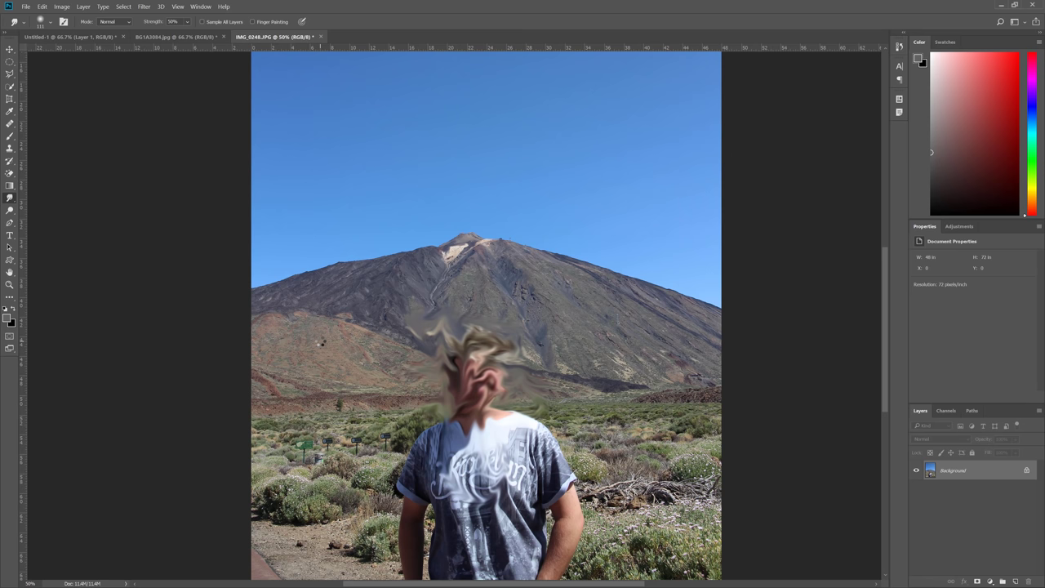
pyautogui.hotkey('ctrl', 'z')
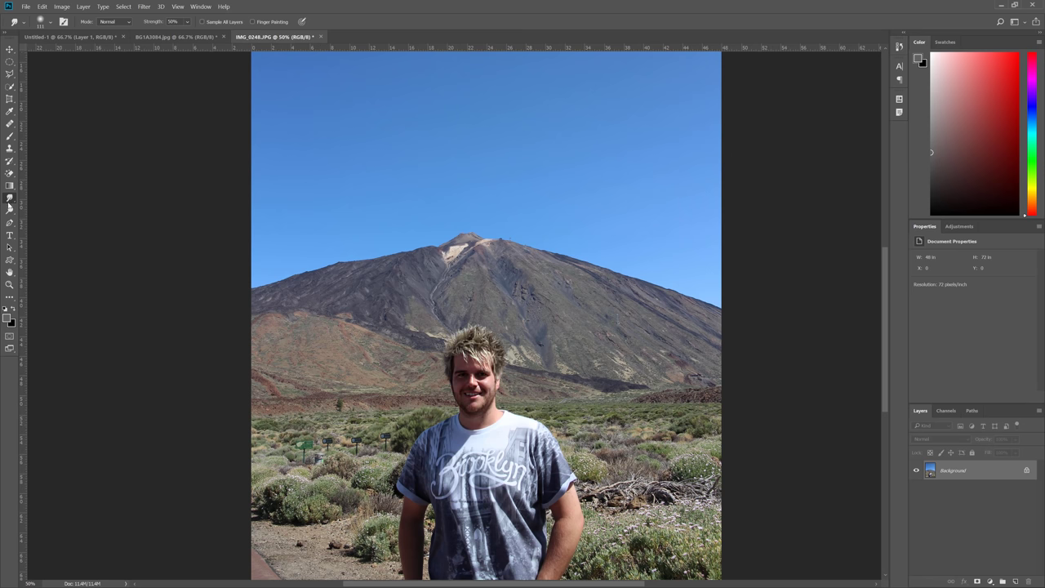
# - Switch to the Dodge tool and give it a soft brush of 174 px with 0% hardness
pyautogui.click(10, 201)
pyautogui.click(11, 209)
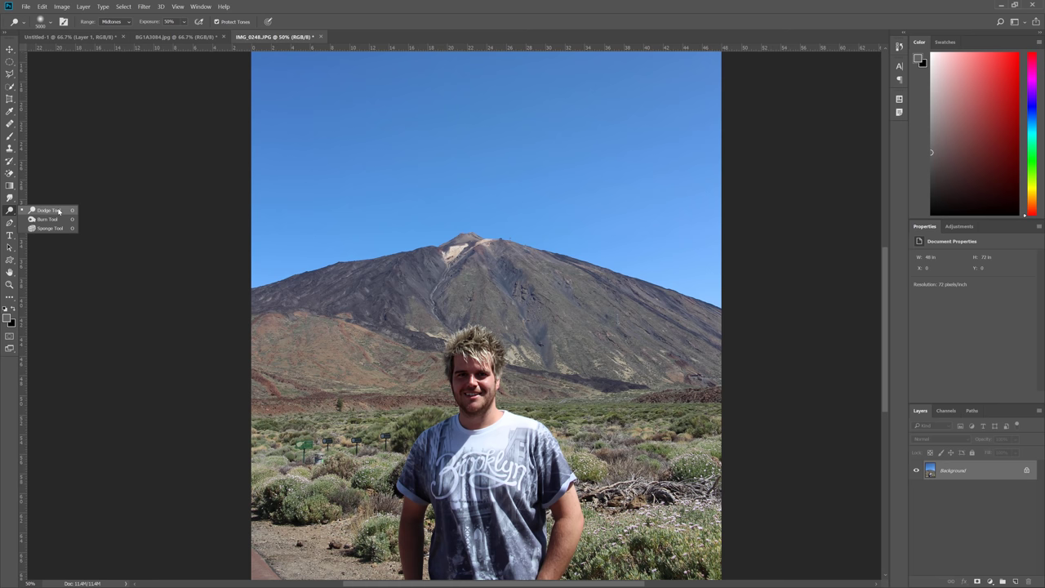
pyautogui.click(65, 212)
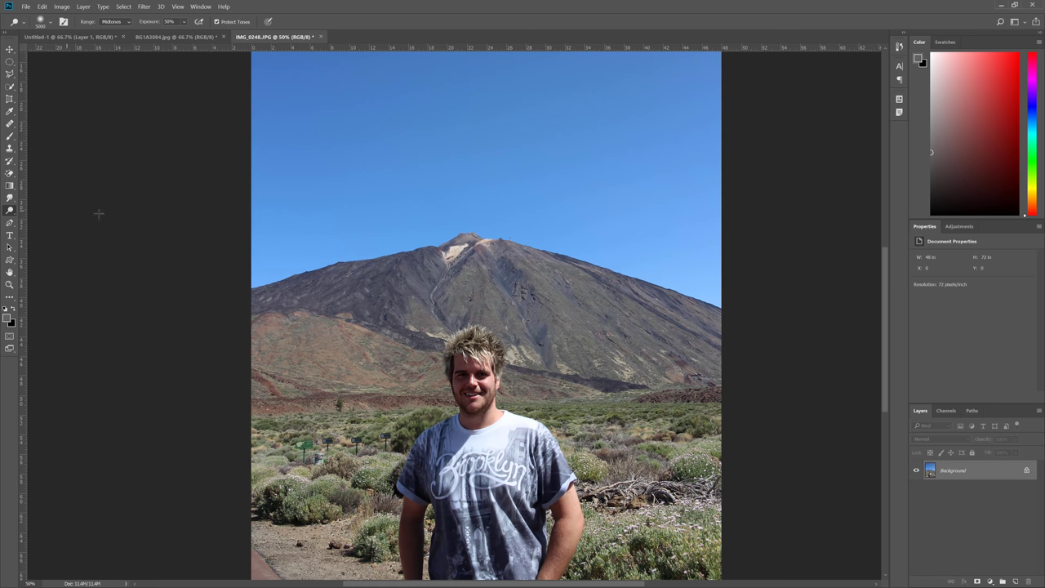
pyautogui.keyDown('alt'); pyautogui.scroll(1, 420, 435); pyautogui.keyUp('alt')
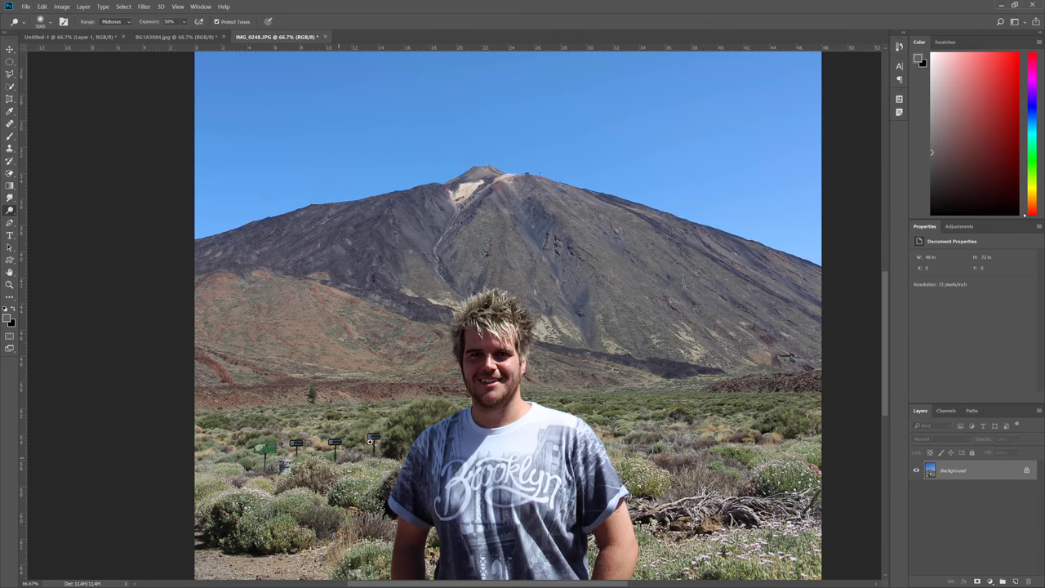
pyautogui.keyDown('alt'); pyautogui.scroll(1, 375, 434); pyautogui.keyUp('alt')
pyautogui.rightClick(376, 372)
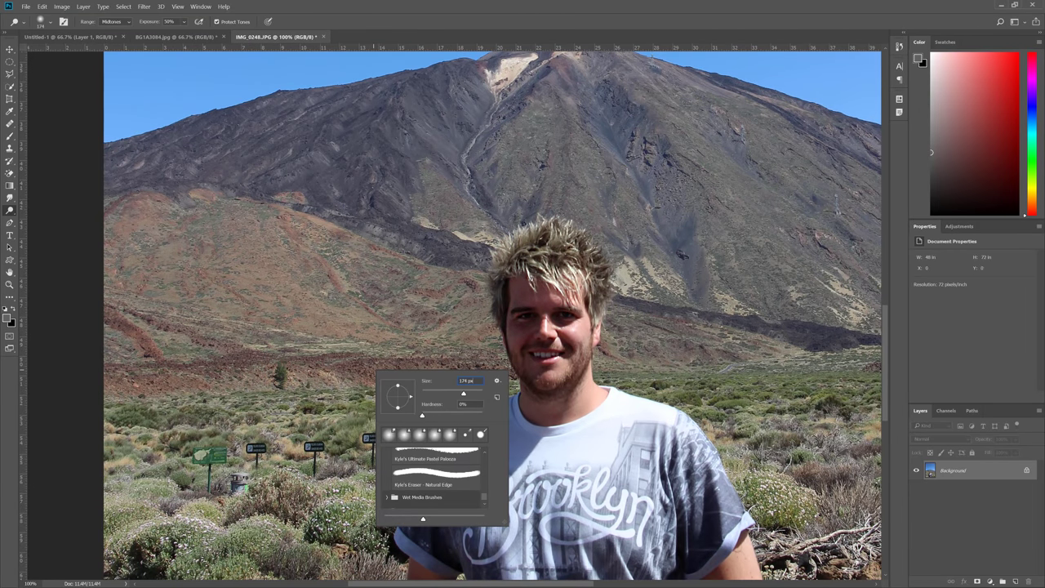
# - Try lightening the shrubs around the man with Dodge strokes in the Midtones range at 50% exposure
pyautogui.moveTo(350, 402)
pyautogui.mouseDown()
pyautogui.moveTo(383, 401)
pyautogui.moveTo(151, 395)
pyautogui.moveTo(597, 409)
pyautogui.mouseUp()
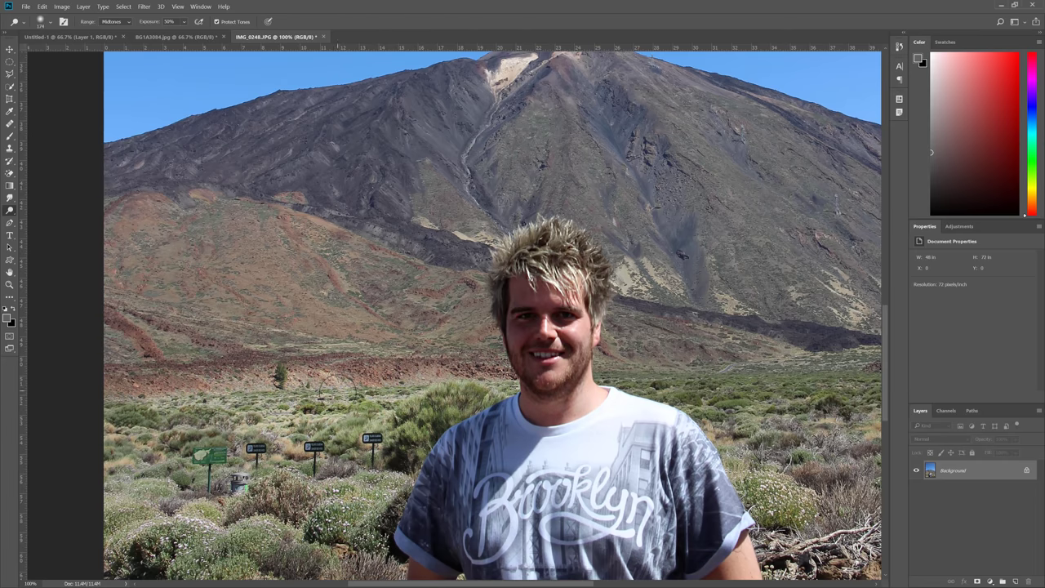
pyautogui.hotkey('ctrl', 'z')
pyautogui.moveTo(402, 408); pyautogui.dragTo(428, 411)
pyautogui.hotkey('ctrl', 'z')
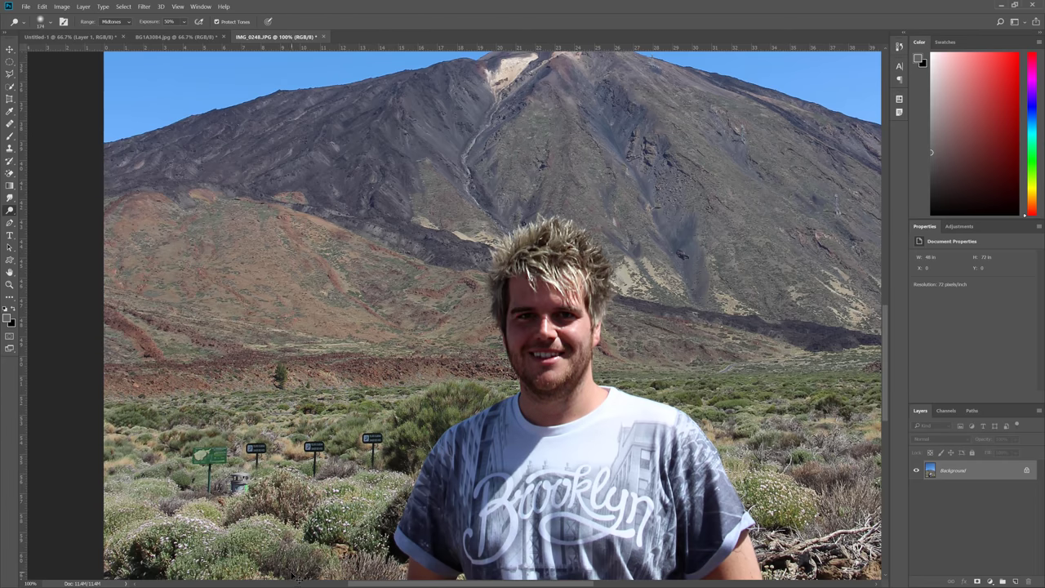
pyautogui.hotkey('ctrl', 'z')
pyautogui.hotkey('ctrl', 'z')
pyautogui.moveTo(262, 385)
pyautogui.mouseDown()
pyautogui.moveTo(275, 384)
pyautogui.moveTo(263, 403)
pyautogui.moveTo(427, 426)
pyautogui.moveTo(349, 405)
pyautogui.moveTo(361, 418)
pyautogui.mouseUp()
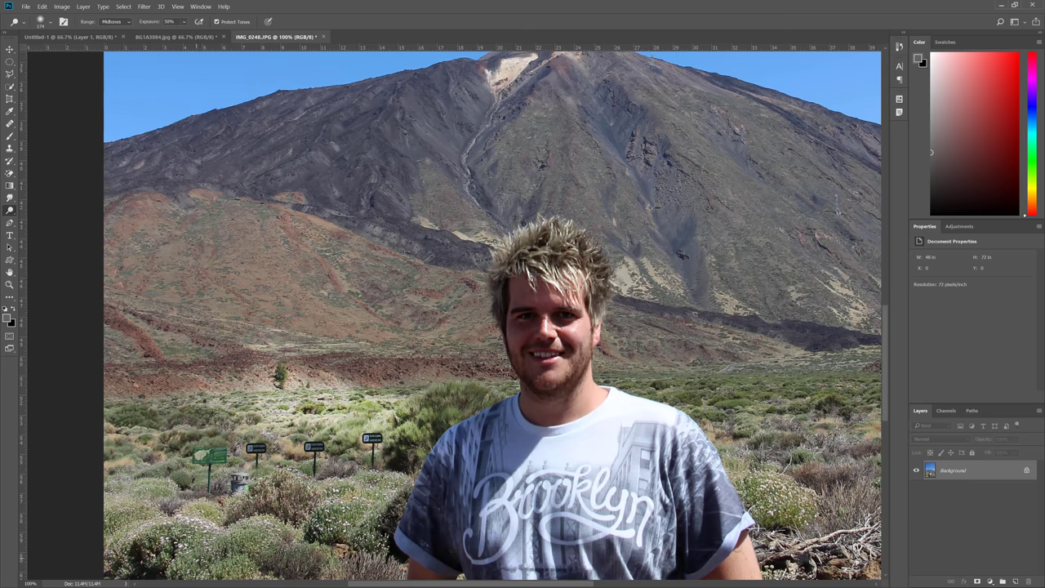
pyautogui.hotkey('ctrl', 'z')
pyautogui.hotkey('ctrl', 'z')
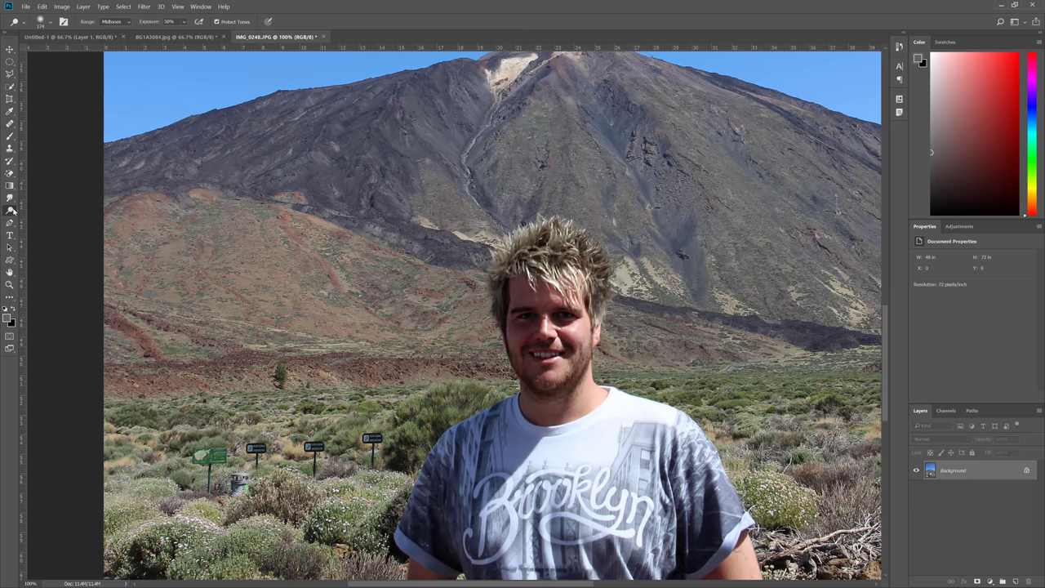
# - Try a Hue/Saturation adjustment with saturation +41 and lightness +8 on the whole photo, comparing it with the original
pyautogui.click(9, 213)
pyautogui.click(44, 209)
pyautogui.hotkey('ctrl', 'u')
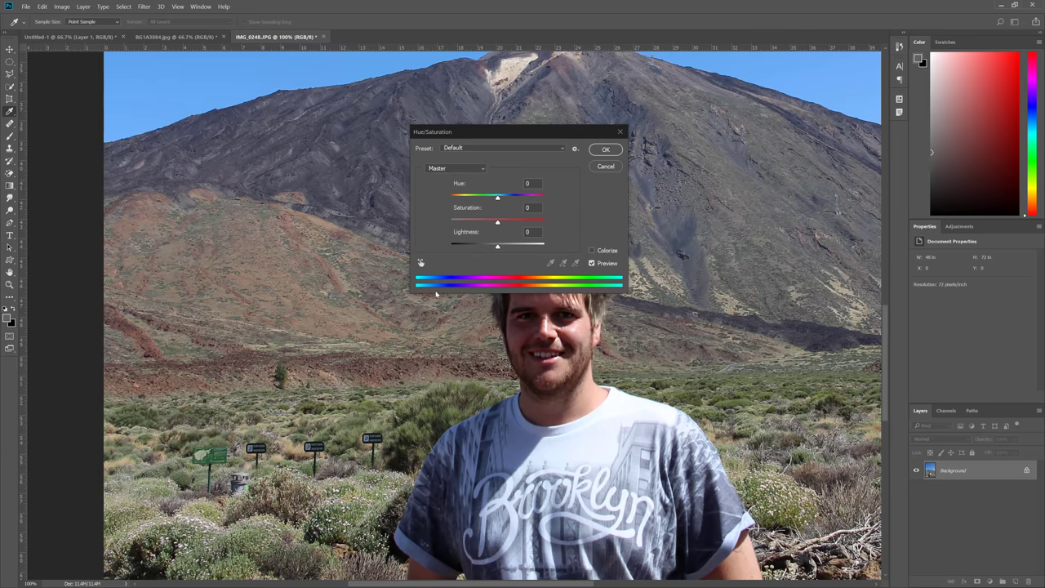
pyautogui.moveTo(493, 128); pyautogui.dragTo(256, 89)
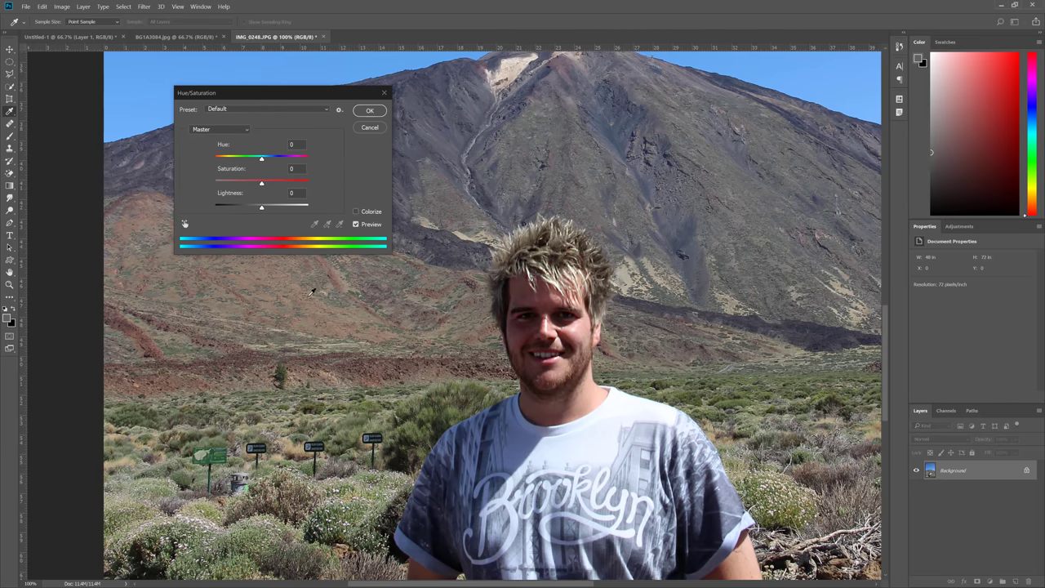
pyautogui.click(272, 210)
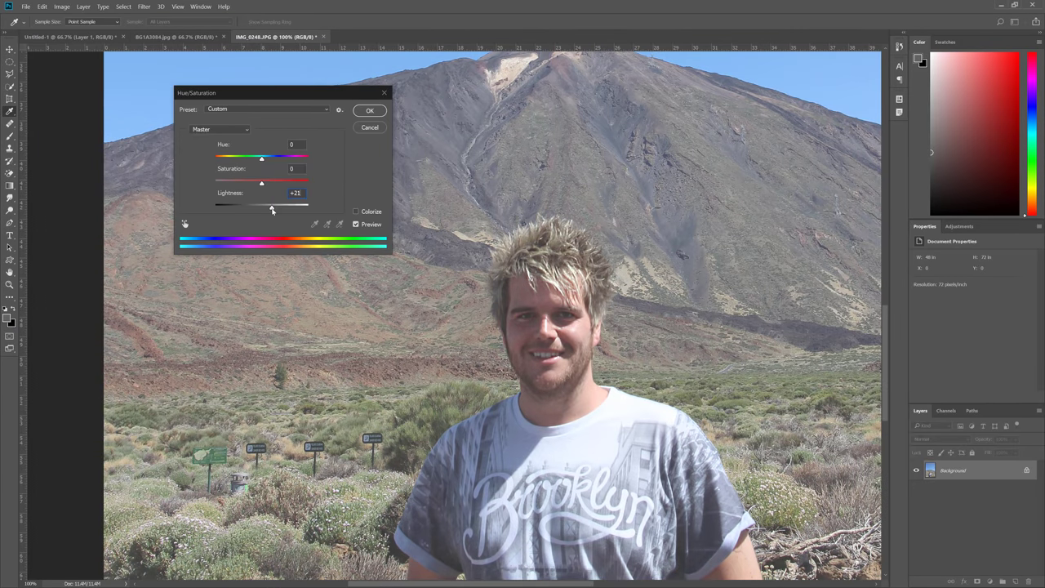
pyautogui.moveTo(274, 183); pyautogui.dragTo(266, 210)
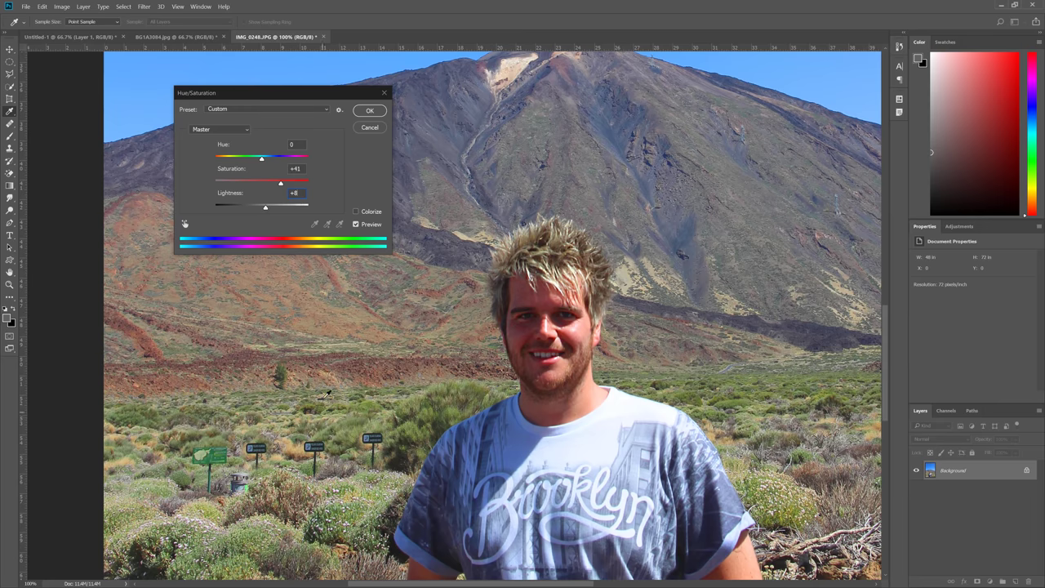
pyautogui.click(357, 224)
pyautogui.click(356, 225)
pyautogui.click(356, 224)
pyautogui.click(357, 224)
pyautogui.press('Escape')
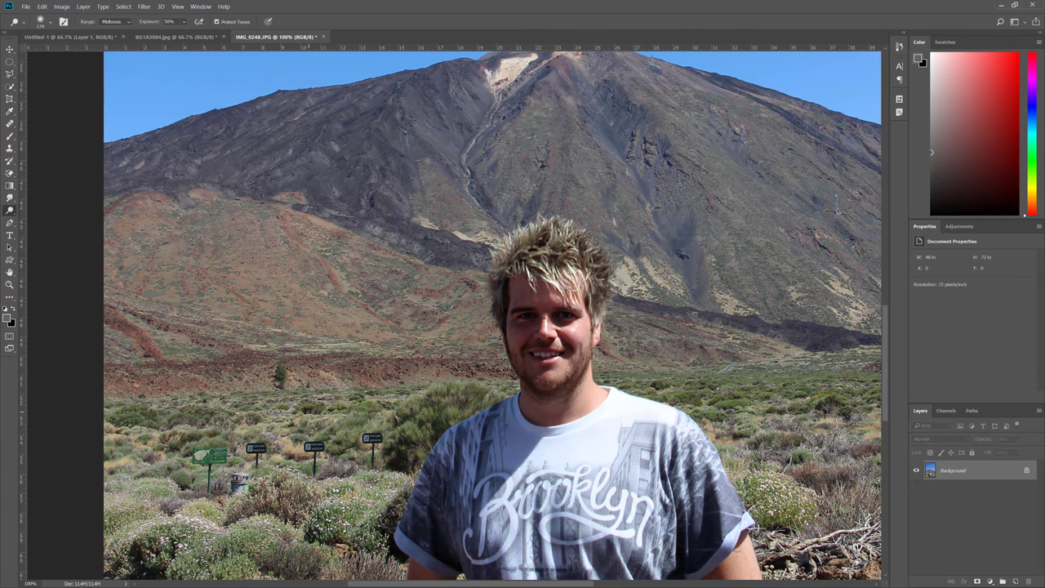
# - Try dodging the midtones of the shrubs near the signs and of the man's face
pyautogui.moveTo(309, 394)
pyautogui.mouseDown()
pyautogui.moveTo(329, 398)
pyautogui.moveTo(290, 412)
pyautogui.moveTo(286, 401)
pyautogui.moveTo(335, 429)
pyautogui.mouseUp()
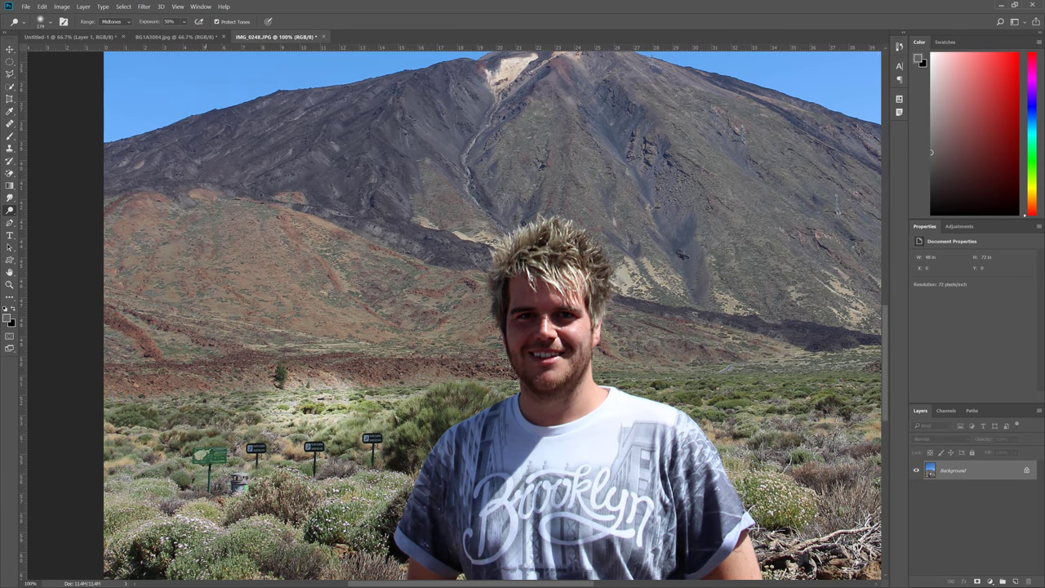
pyautogui.hotkey('ctrl', 'z')
pyautogui.hotkey('ctrl', 'z')
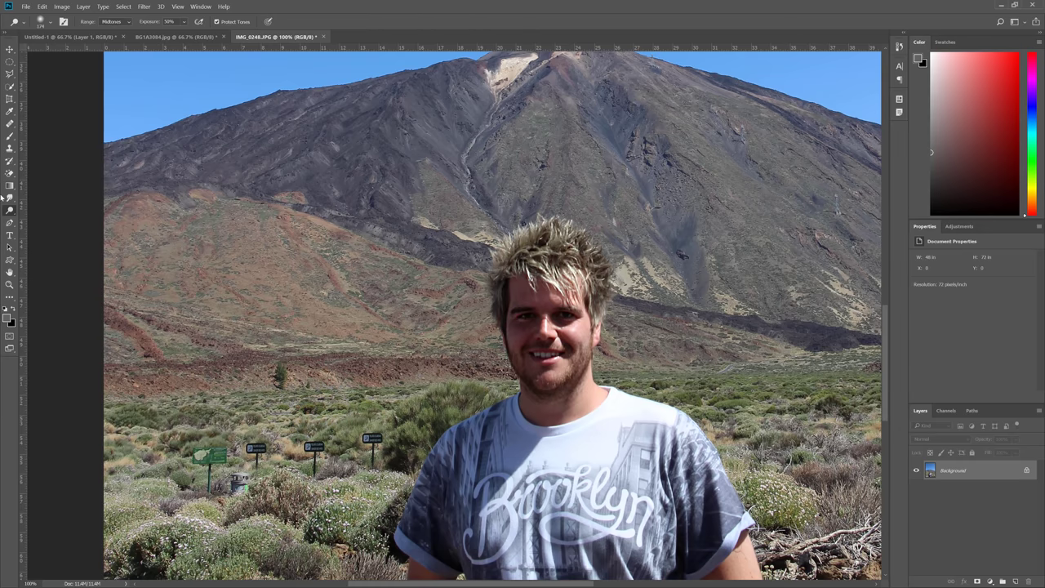
pyautogui.rightClick(9, 214)
pyautogui.click(40, 220)
pyautogui.moveTo(405, 408)
pyautogui.mouseDown()
pyautogui.moveTo(433, 409)
pyautogui.moveTo(400, 418)
pyautogui.moveTo(364, 407)
pyautogui.moveTo(384, 396)
pyautogui.mouseUp()
pyautogui.hotkey('ctrl', 'z')
pyautogui.moveTo(549, 349)
pyautogui.mouseDown()
pyautogui.moveTo(530, 326)
pyautogui.moveTo(545, 303)
pyautogui.moveTo(522, 286)
pyautogui.mouseUp()
pyautogui.hotkey('ctrl', 'z')
# - Set the Dodge tool's range to Shadows and undo the test lightening
pyautogui.click(124, 23)
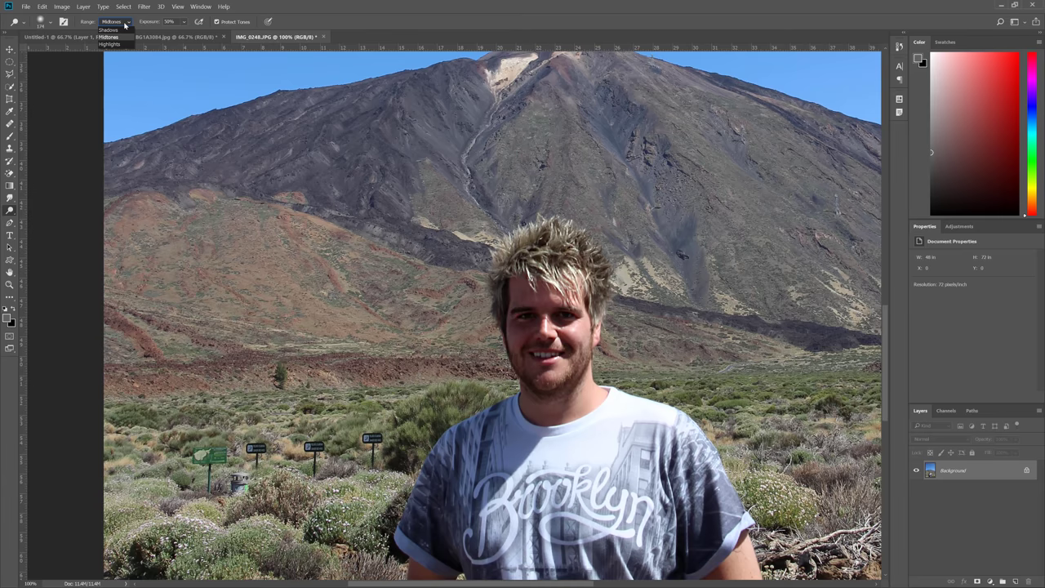
pyautogui.click(125, 24)
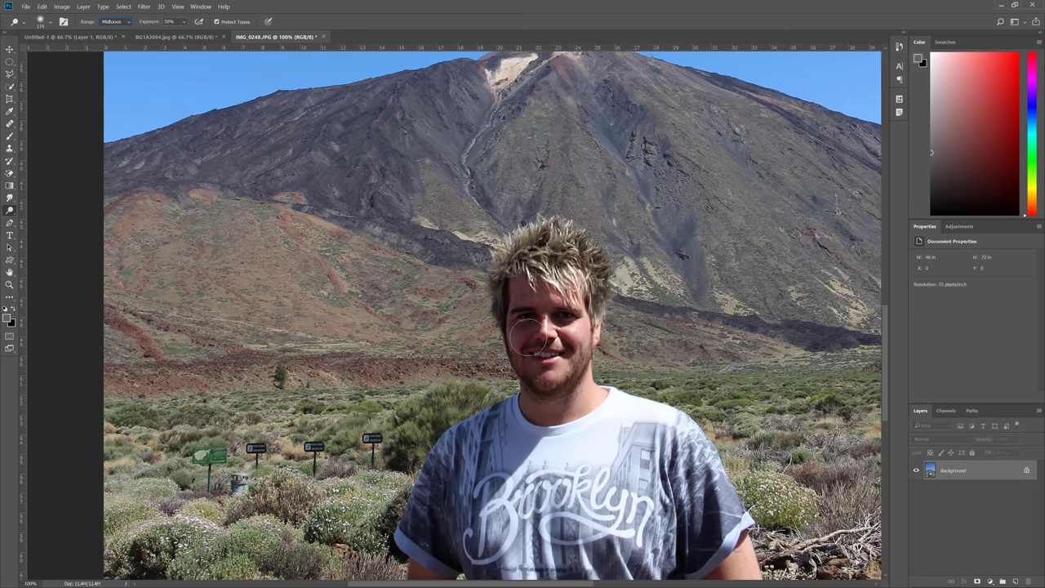
pyautogui.click(119, 22)
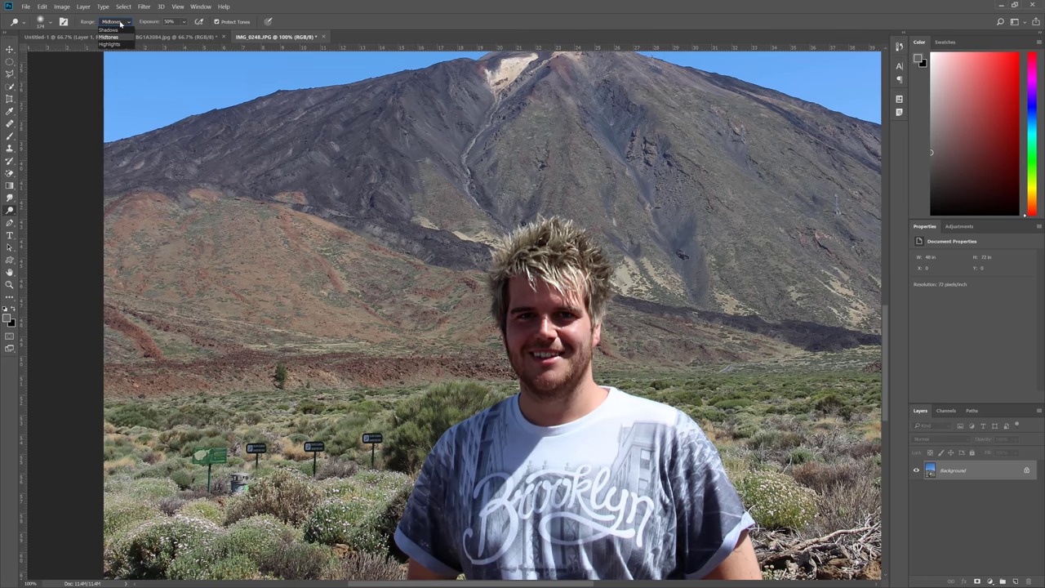
pyautogui.click(110, 30)
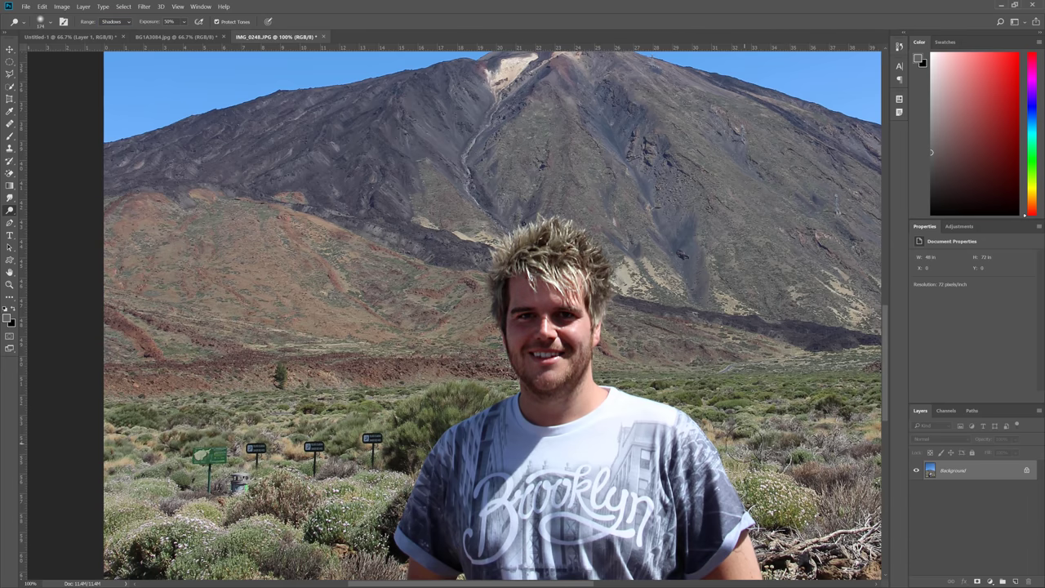
pyautogui.hotkey('ctrl', 'z')
pyautogui.hotkey('ctrl', 'z')
pyautogui.hotkey('ctrl', 'z')
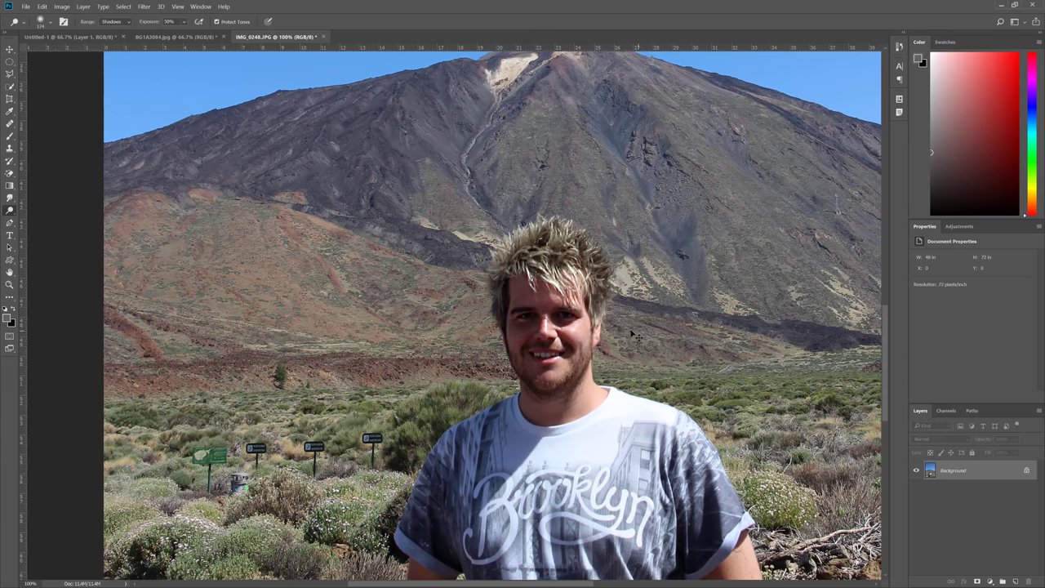
# - Compare the photo before and after the Shadows dodging by undoing and redoing it
pyautogui.scroll(-2, 630, 327)
pyautogui.hotkey('ctrl', 'shift', 'z')
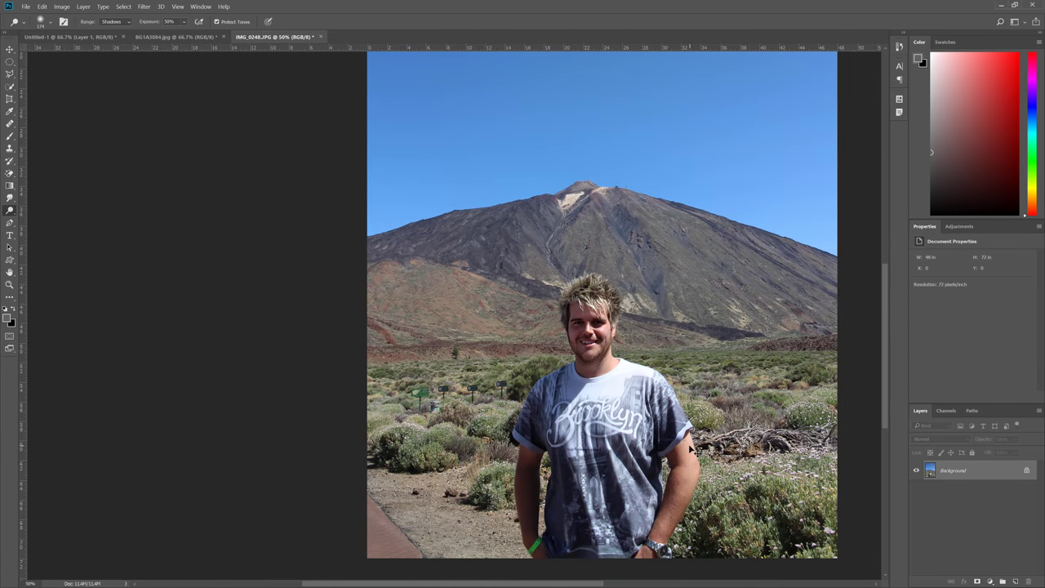
pyautogui.hotkey('ctrl', 'z')
pyautogui.hotkey('ctrl', 'shift', 'z')
pyautogui.hotkey('ctrl', '+')
pyautogui.hotkey('ctrl', '+')
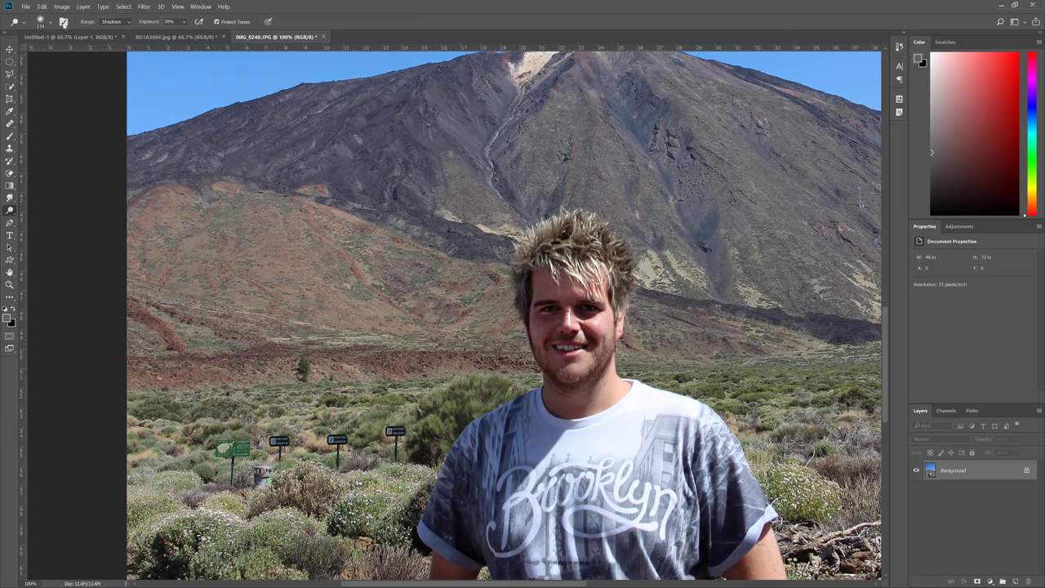
# - Set the Dodge range back to Midtones and lighten the man's hair, face and neck
pyautogui.click(120, 22)
pyautogui.click(114, 40)
pyautogui.moveTo(564, 270)
pyautogui.mouseDown()
pyautogui.moveTo(560, 289)
pyautogui.moveTo(594, 322)
pyautogui.moveTo(571, 346)
pyautogui.moveTo(586, 385)
pyautogui.moveTo(623, 419)
pyautogui.mouseUp()
pyautogui.hotkey('ctrl', '-')
pyautogui.hotkey('ctrl', '-')
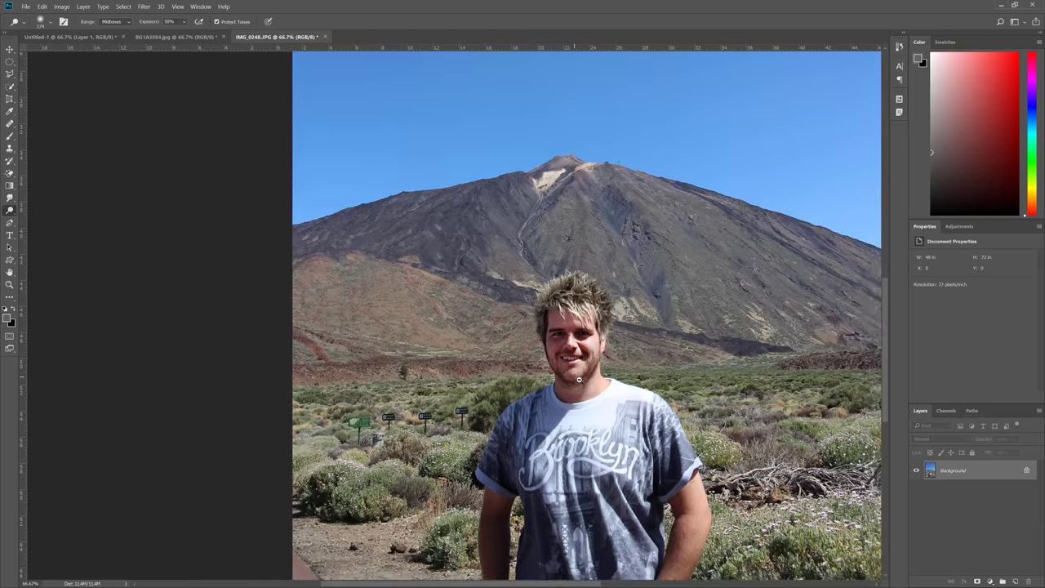
# - Compare the man before and after the Midtones dodging by repeatedly undoing and redoing it
pyautogui.hotkey('ctrl', 'z')
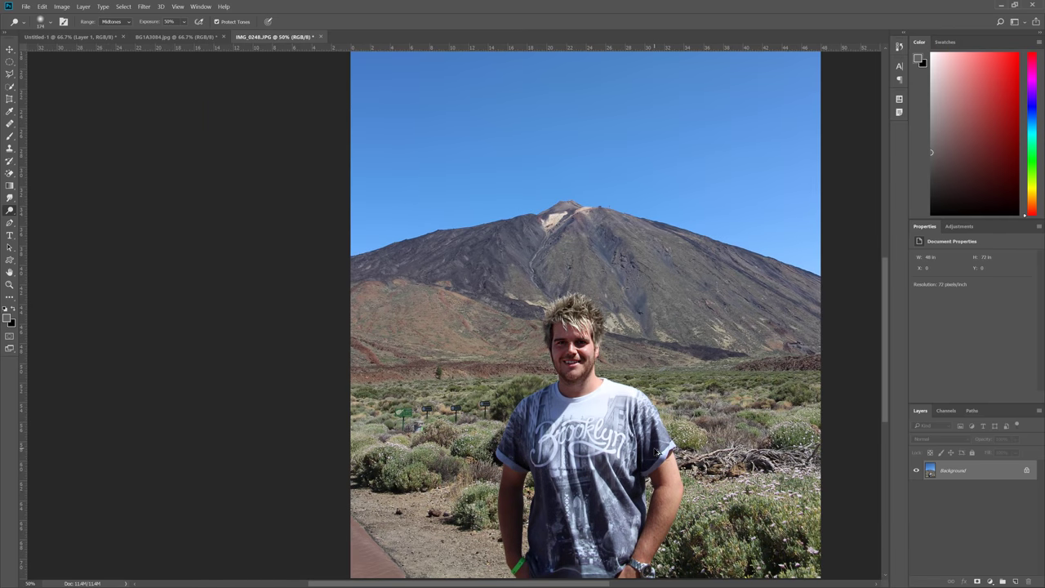
pyautogui.hotkey('ctrl', 'z')
pyautogui.hotkey('ctrl', 'shift', 'z')
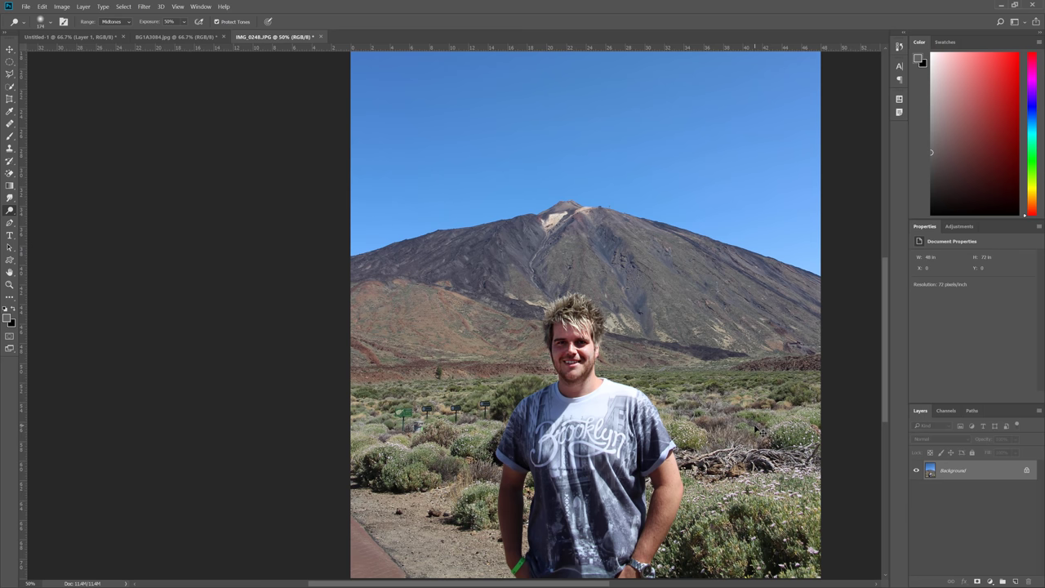
pyautogui.hotkey('ctrl', 'z')
pyautogui.hotkey('ctrl', 'shift', 'z')
pyautogui.hotkey('ctrl', 'z')
pyautogui.hotkey('ctrl', 'shift', 'z')
pyautogui.hotkey('ctrl', 'z')
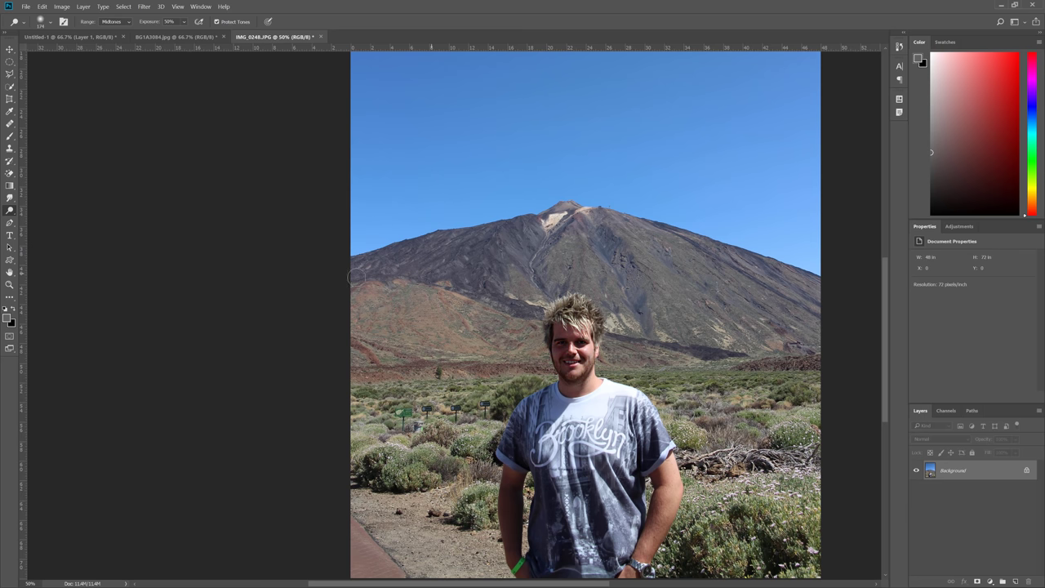
# - Switch to the Burn tool and try darkening the man's face and the shrubs beside him with Midtones at 50% exposure
pyautogui.rightClick(11, 214)
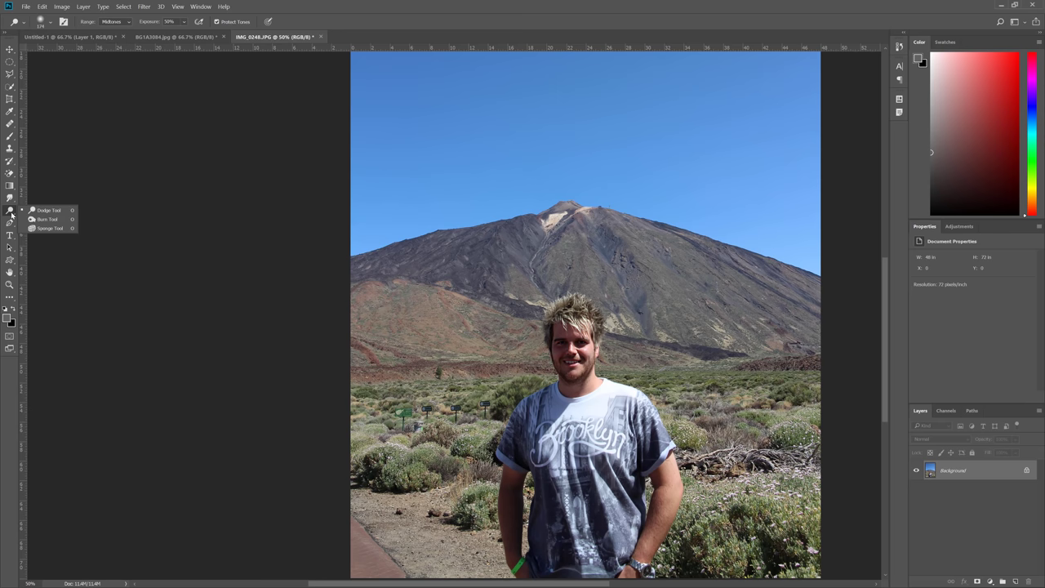
pyautogui.click(46, 219)
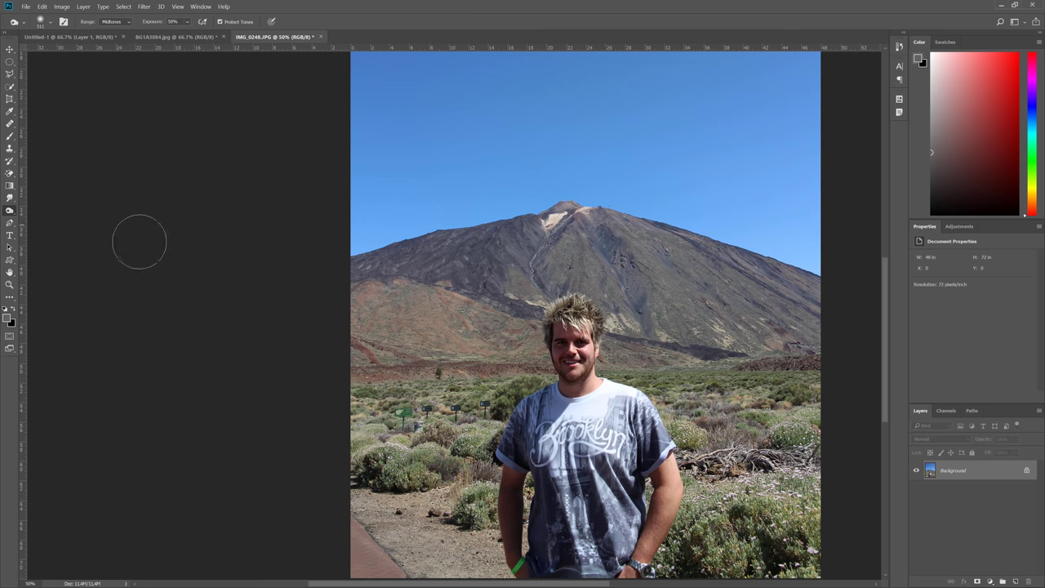
pyautogui.moveTo(571, 351)
pyautogui.mouseDown()
pyautogui.moveTo(567, 335)
pyautogui.moveTo(575, 359)
pyautogui.moveTo(563, 383)
pyautogui.moveTo(682, 393)
pyautogui.mouseUp()
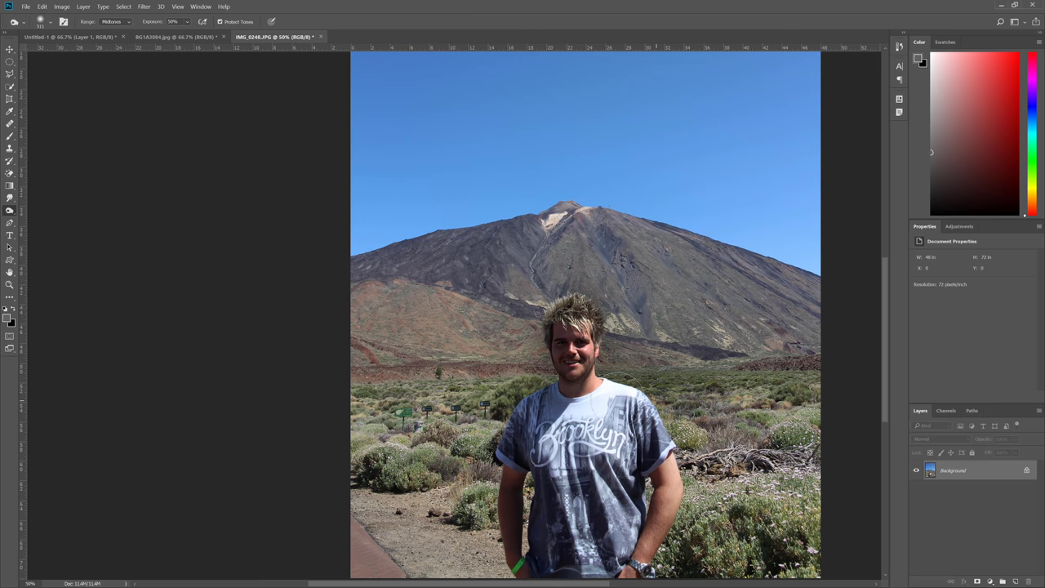
pyautogui.hotkey('ctrl', 'z')
pyautogui.moveTo(494, 428)
pyautogui.mouseDown()
pyautogui.moveTo(374, 390)
pyautogui.moveTo(433, 375)
pyautogui.moveTo(478, 415)
pyautogui.moveTo(423, 422)
pyautogui.moveTo(483, 429)
pyautogui.moveTo(435, 407)
pyautogui.moveTo(319, 403)
pyautogui.moveTo(517, 452)
pyautogui.moveTo(410, 405)
pyautogui.mouseUp()
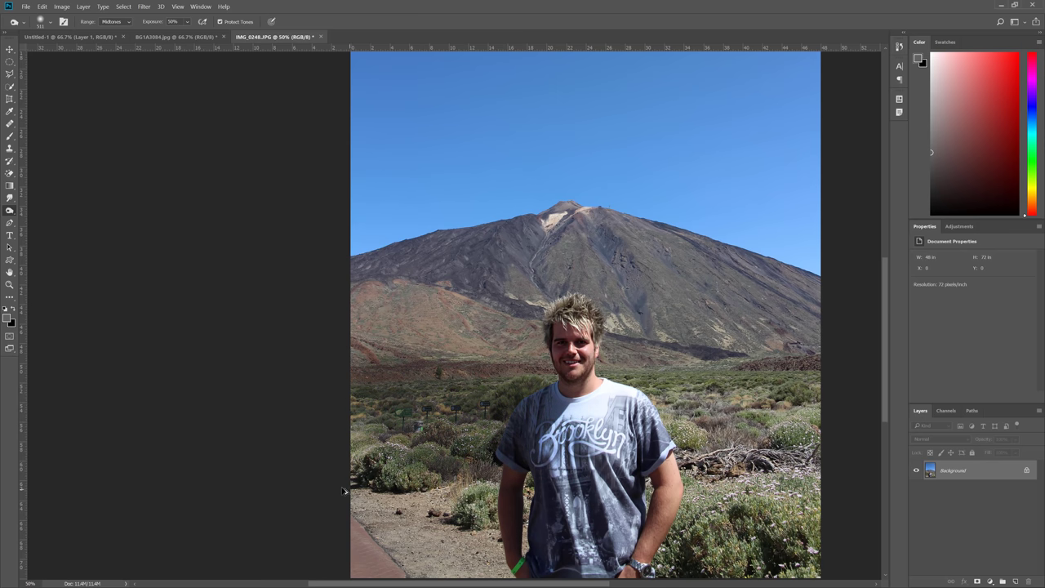
pyautogui.hotkey('ctrl', 'z')
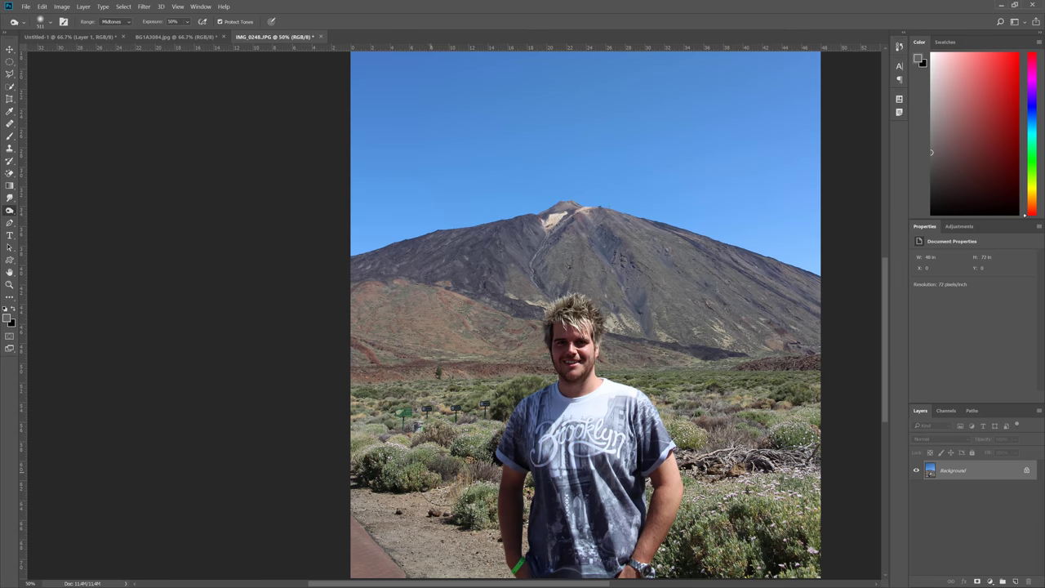
pyautogui.scroll(1, 662, 491)
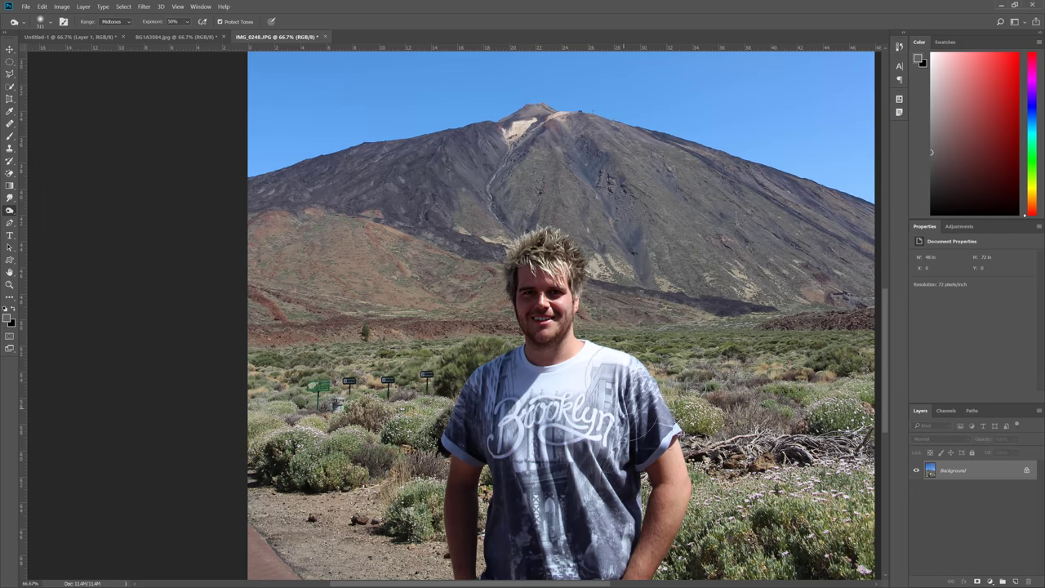
# - Try darkening the man's T-shirt with the Burn tool at Midtones and 50% exposure, comparing the result by repeatedly undoing and redoing it
pyautogui.moveTo(586, 380)
pyautogui.mouseDown()
pyautogui.moveTo(530, 418)
pyautogui.moveTo(594, 382)
pyautogui.moveTo(620, 386)
pyautogui.moveTo(532, 431)
pyautogui.moveTo(581, 490)
pyautogui.moveTo(515, 498)
pyautogui.mouseUp()
pyautogui.scroll(-1, 489, 430)
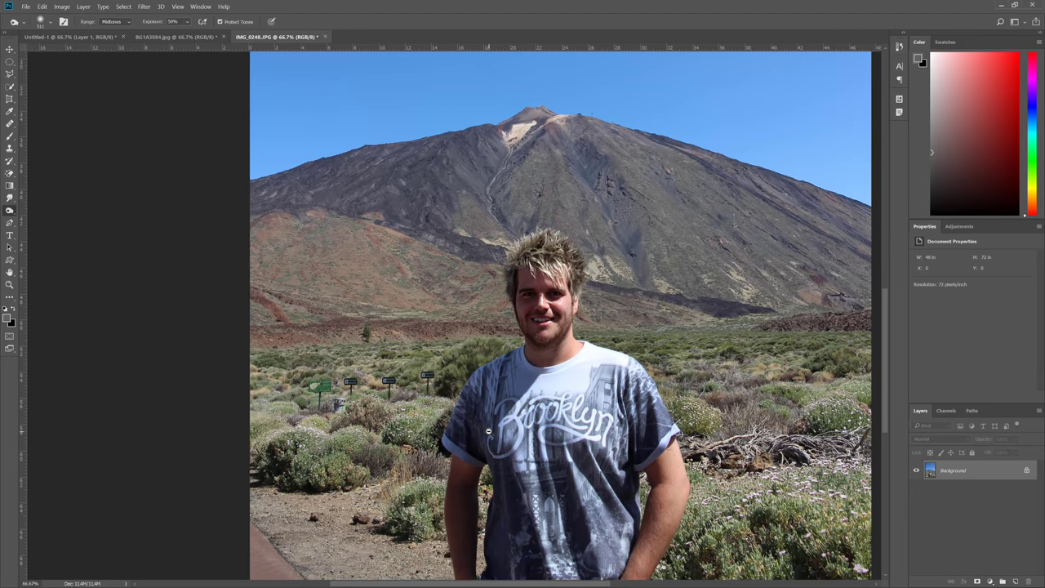
pyautogui.hotkey('ctrl', 'z')
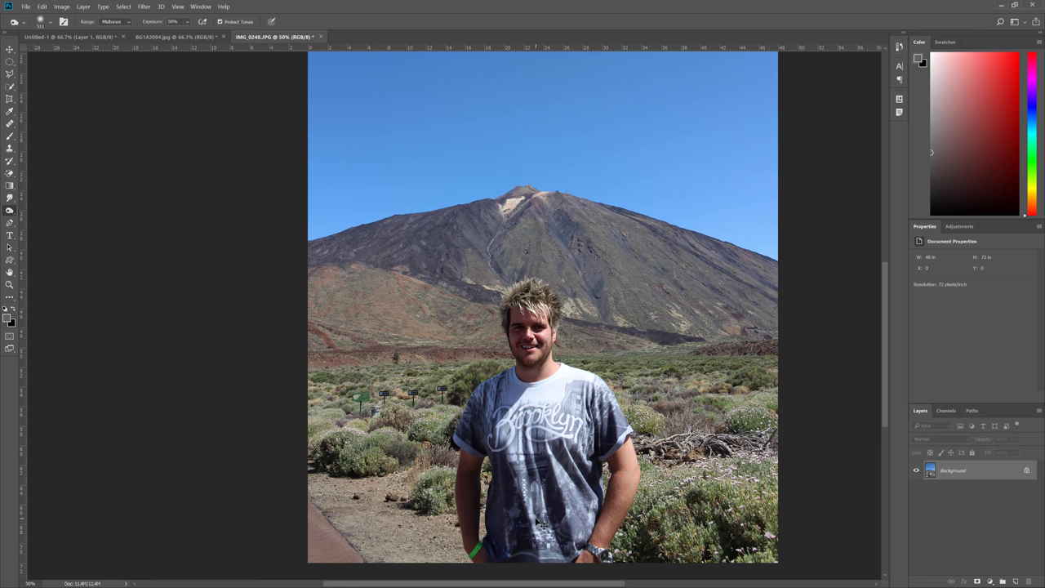
pyautogui.hotkey('ctrl', 'z')
pyautogui.hotkey('ctrl', 'z')
pyautogui.hotkey('ctrl', 'z')
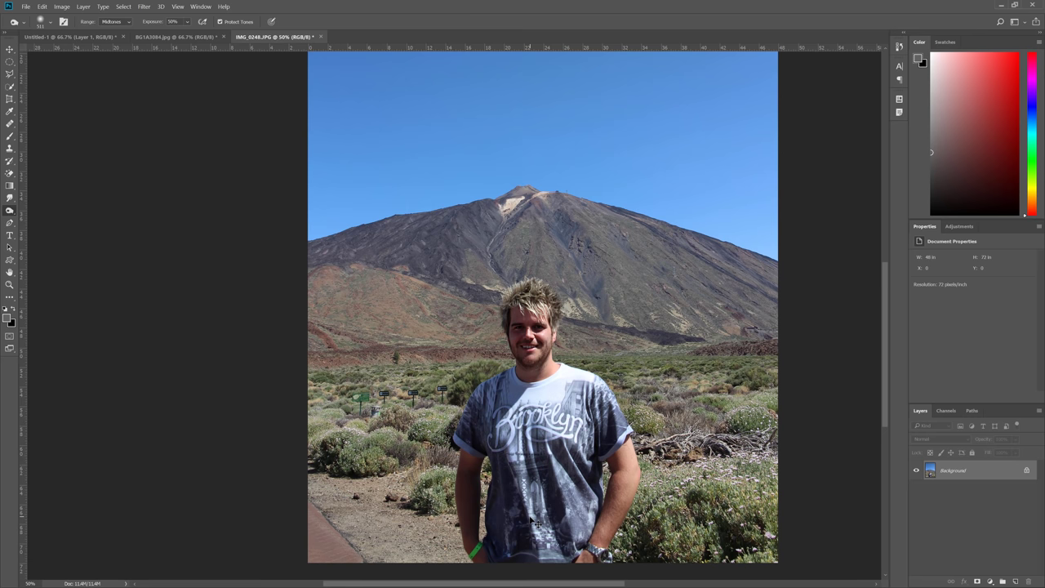
pyautogui.hotkey('ctrl', 'z')
pyautogui.hotkey('ctrl', 'z')
pyautogui.hotkey('ctrl', 'z')
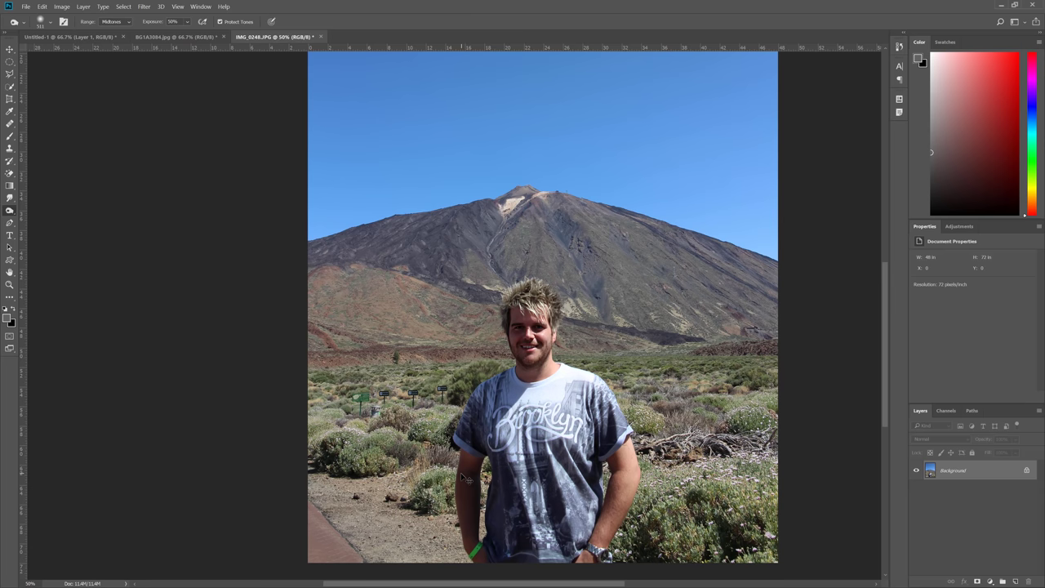
pyautogui.hotkey('ctrl', 'z')
pyautogui.hotkey('ctrl', 'z')
pyautogui.hotkey('ctrl', 'z')
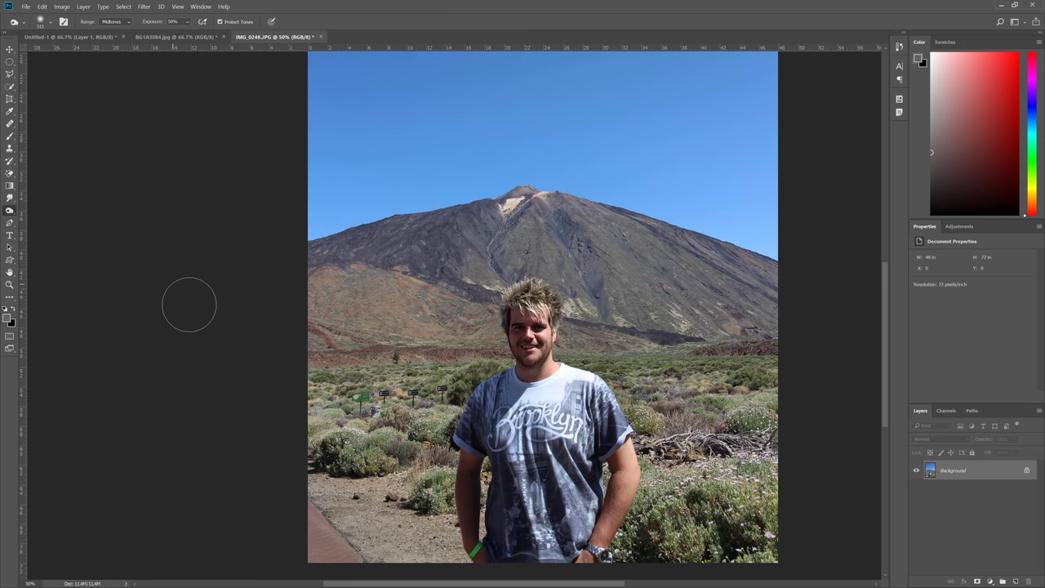
pyautogui.hotkey('ctrl', 'z')
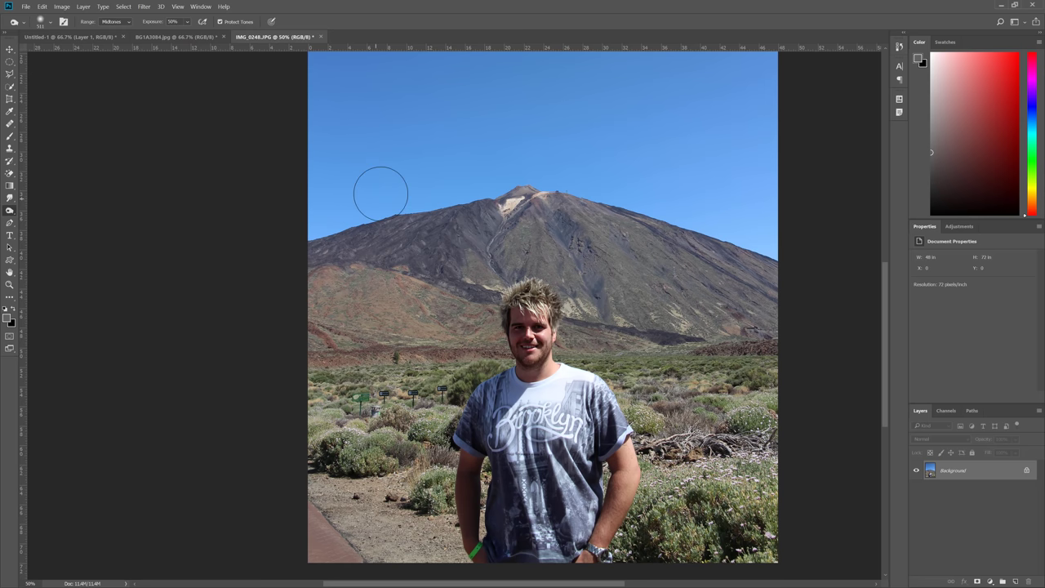
# - Try burning the man's face in the Shadows range and undo the stroke
pyautogui.click(112, 22)
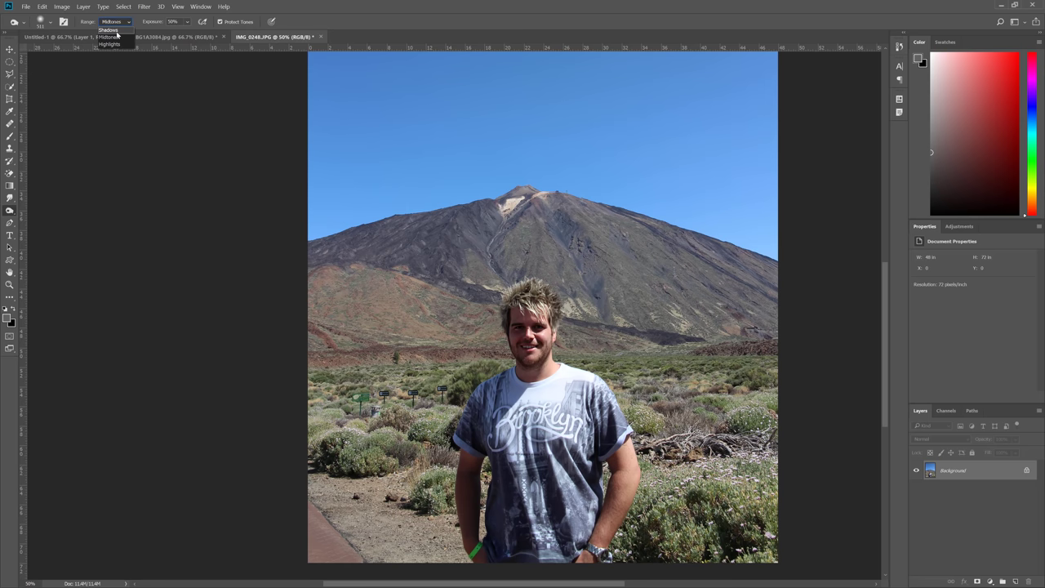
pyautogui.click(109, 44)
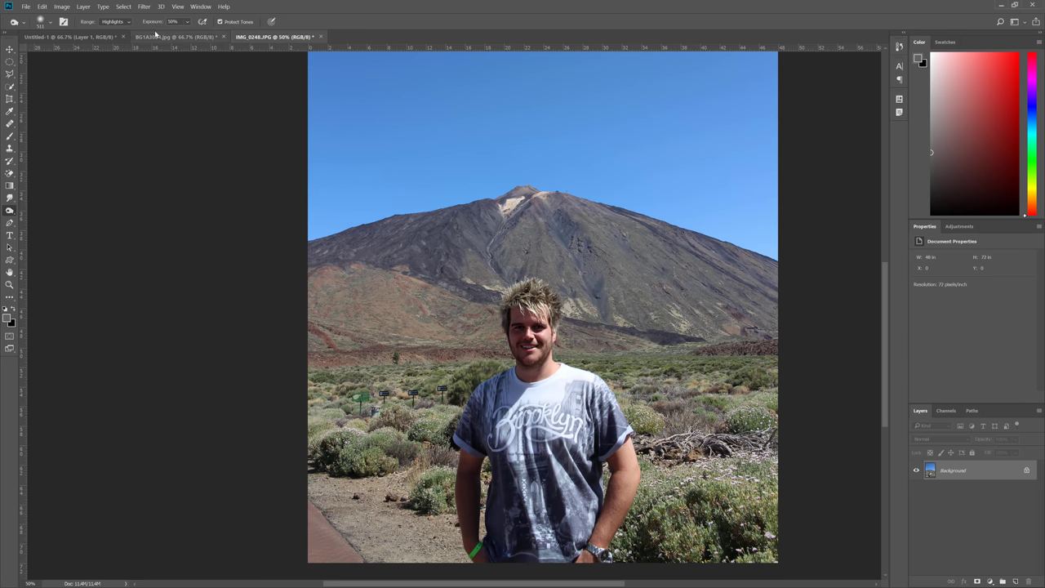
pyautogui.click(114, 22)
pyautogui.click(112, 30)
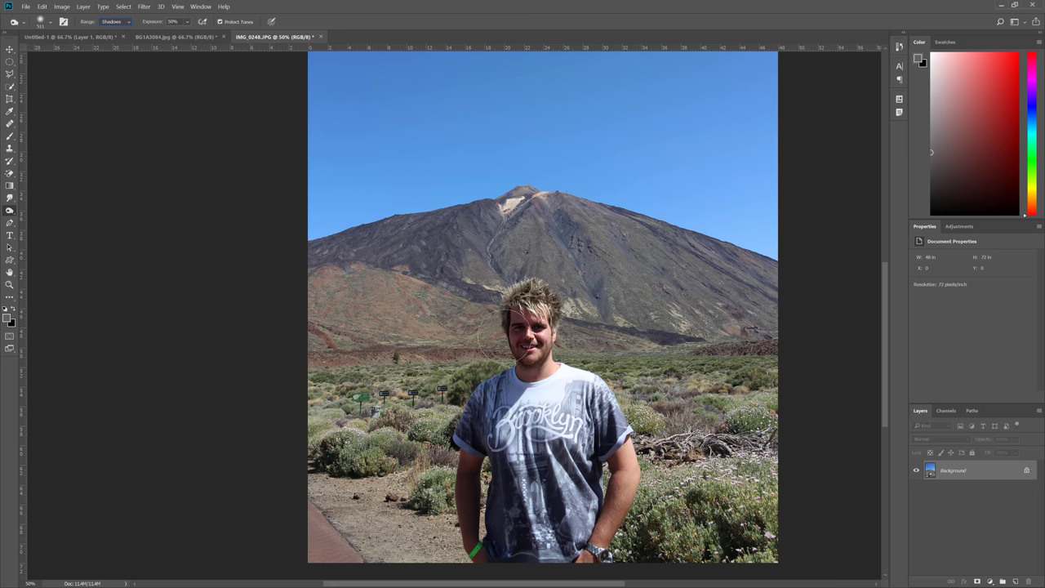
pyautogui.moveTo(522, 361); pyautogui.dragTo(522, 373)
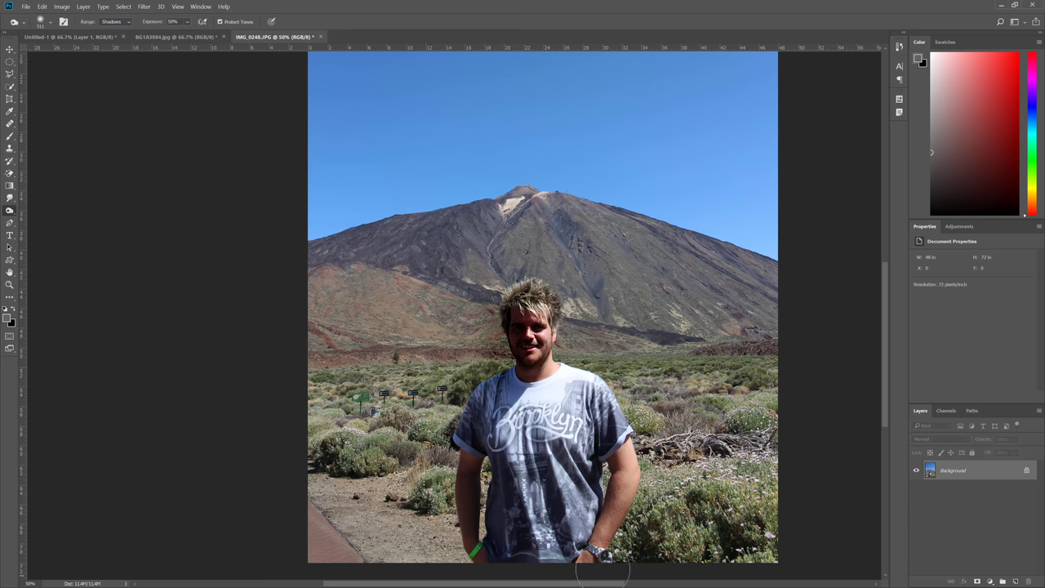
pyautogui.hotkey('ctrl', 'z')
# - Set the Burn range back to Midtones and switch to the Sponge tool
pyautogui.click(114, 22)
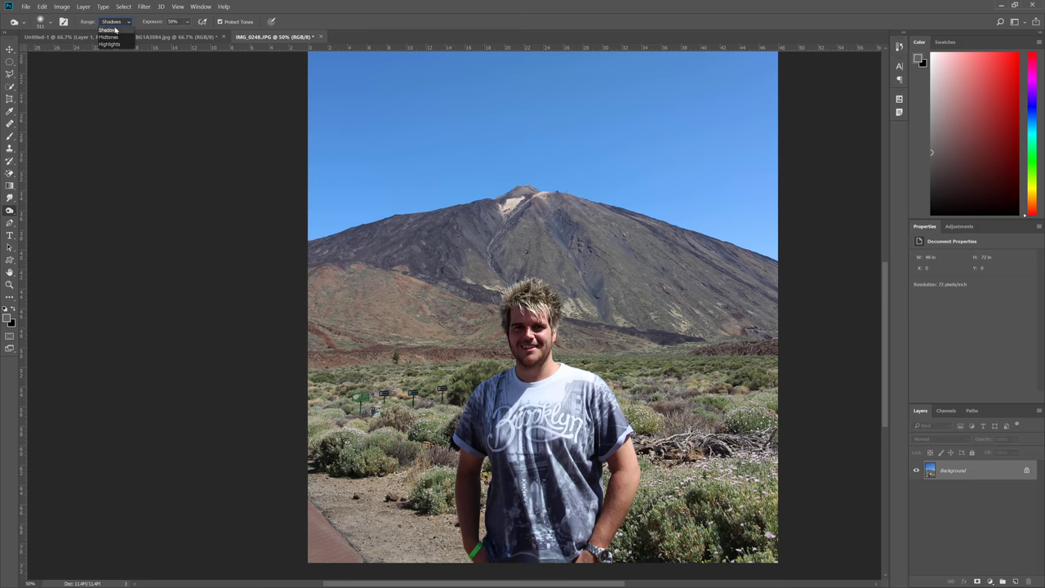
pyautogui.click(114, 34)
pyautogui.moveTo(588, 396)
pyautogui.mouseDown()
pyautogui.moveTo(530, 400)
pyautogui.moveTo(541, 392)
pyautogui.moveTo(526, 432)
pyautogui.mouseUp()
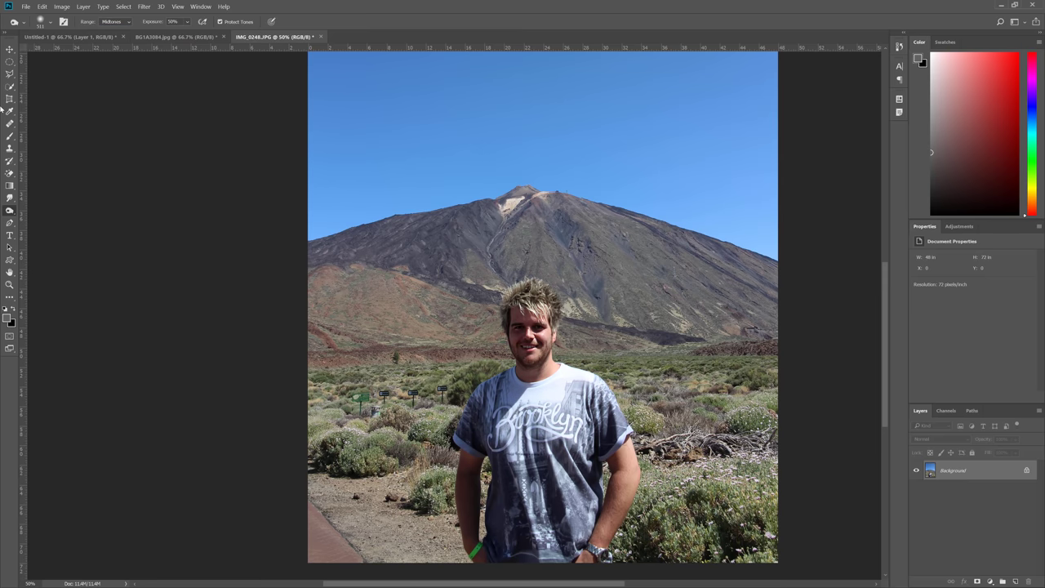
pyautogui.rightClick(10, 211)
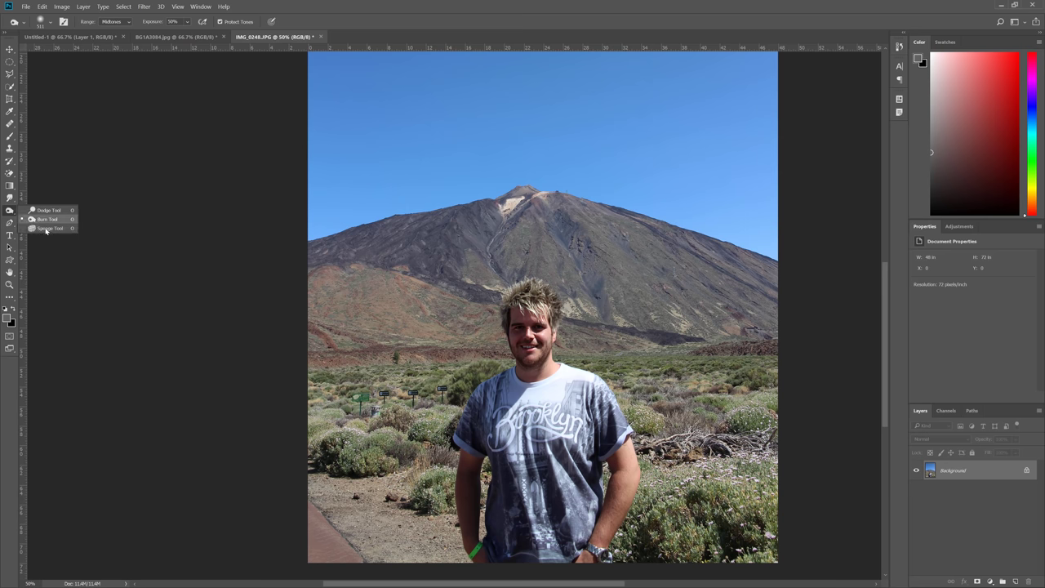
pyautogui.click(47, 233)
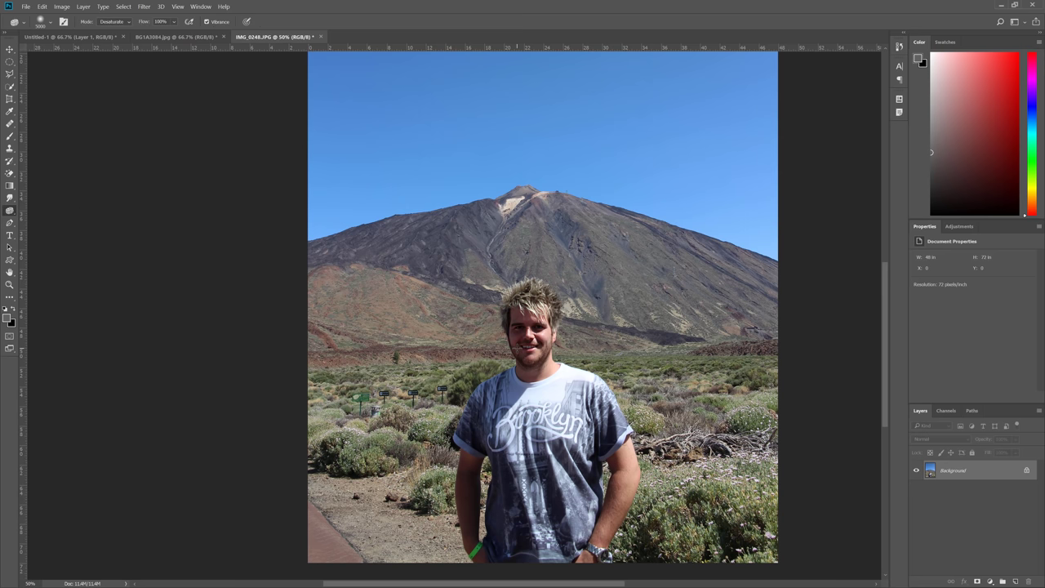
# - Preview the photo without color and at +100 saturation in Hue/Saturation, and cancel the adjustment
pyautogui.hotkey('ctrl', 'u')
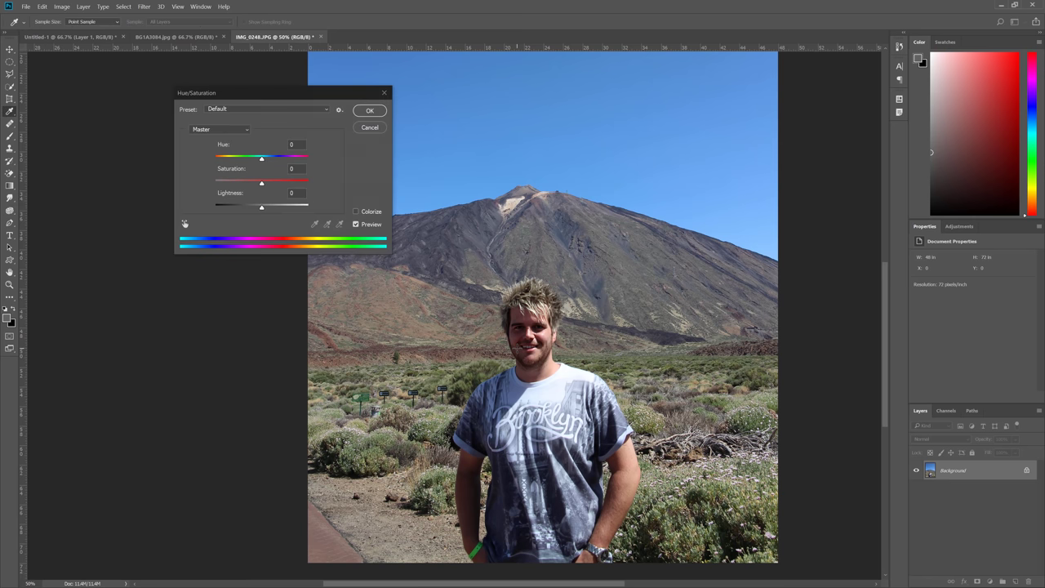
pyautogui.moveTo(262, 184); pyautogui.dragTo(138, 194)
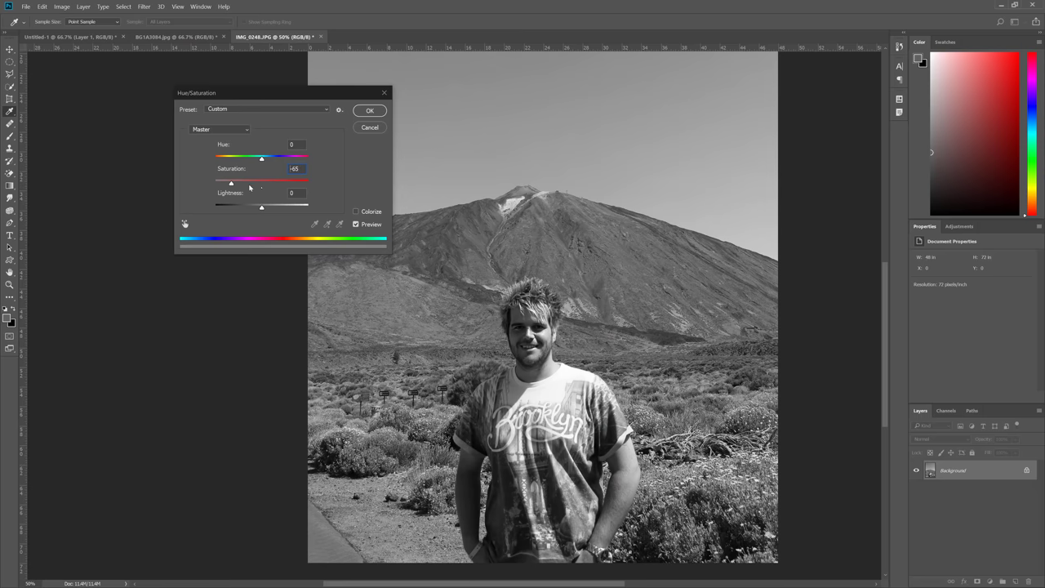
pyautogui.moveTo(249, 186); pyautogui.dragTo(375, 181)
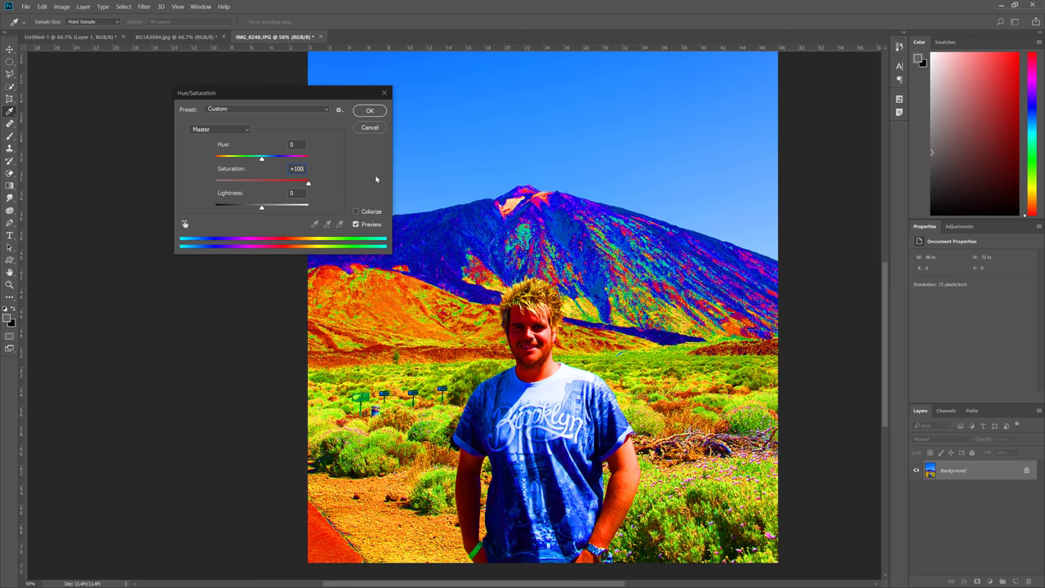
pyautogui.moveTo(308, 183); pyautogui.dragTo(215, 185)
pyautogui.press('Escape')
pyautogui.press('o')
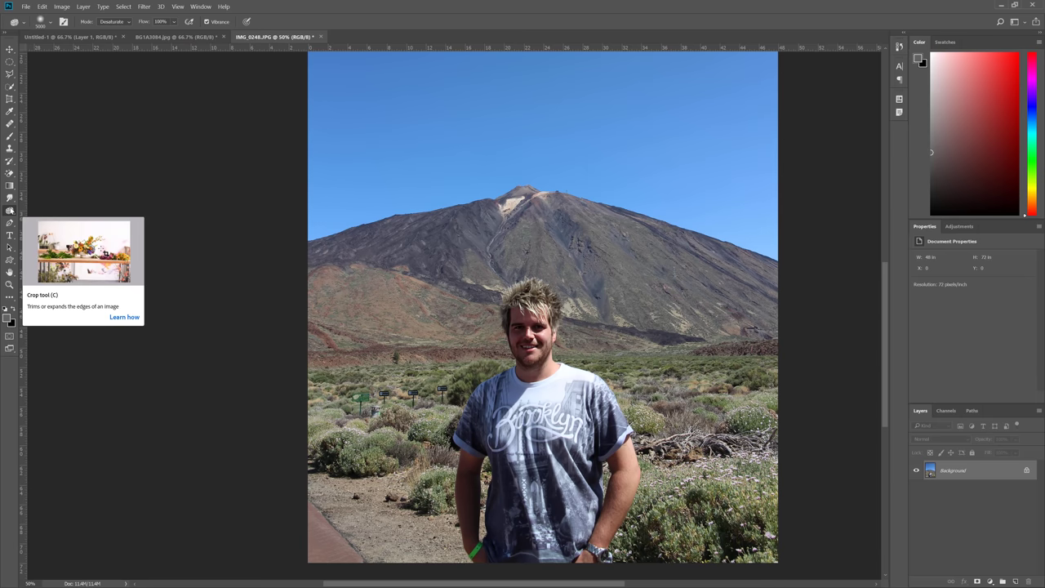
# - Keep the Sponge tool in Desaturate mode and reduce its brush size to about 180 px
pyautogui.click(115, 21)
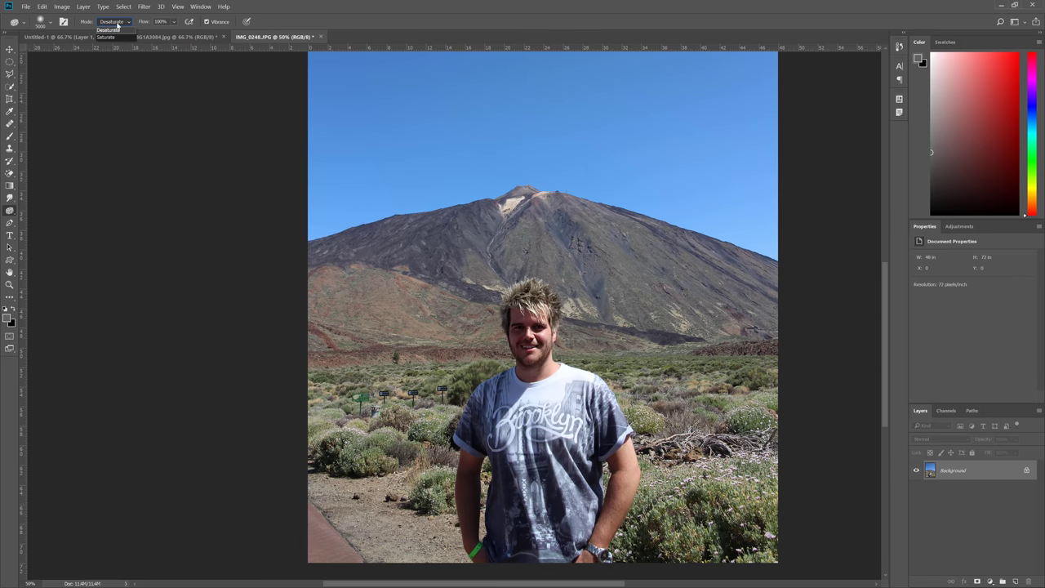
pyautogui.click(114, 31)
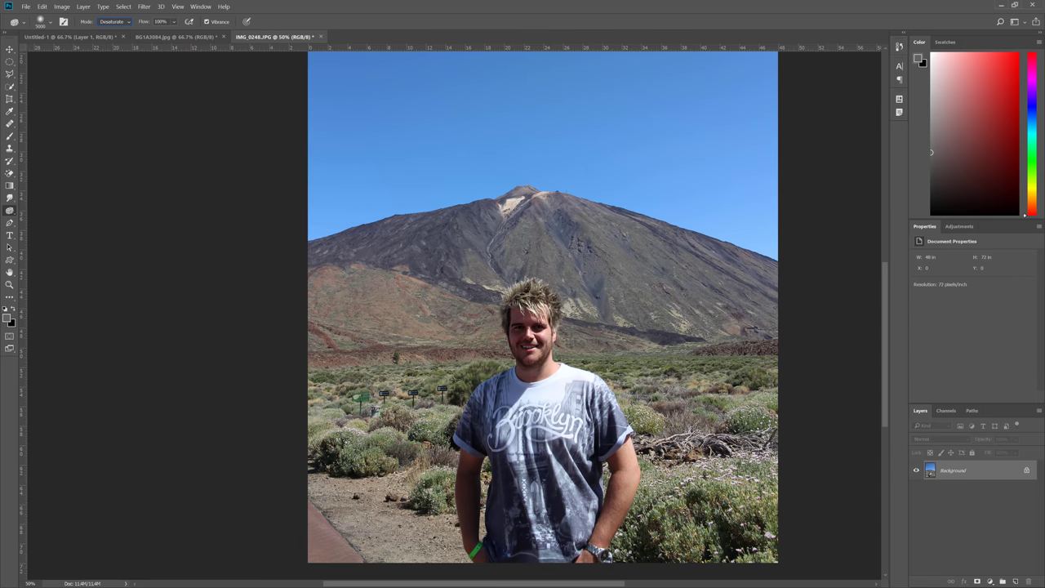
pyautogui.rightClick(473, 378)
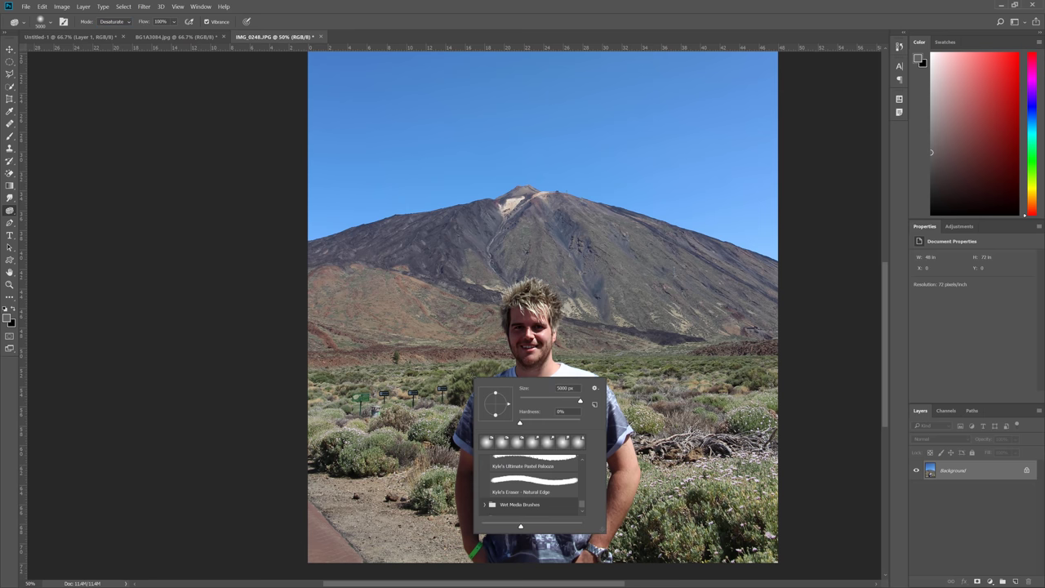
pyautogui.click(561, 400)
pyautogui.hotkey('ctrl', 'space')
pyautogui.click(514, 221)
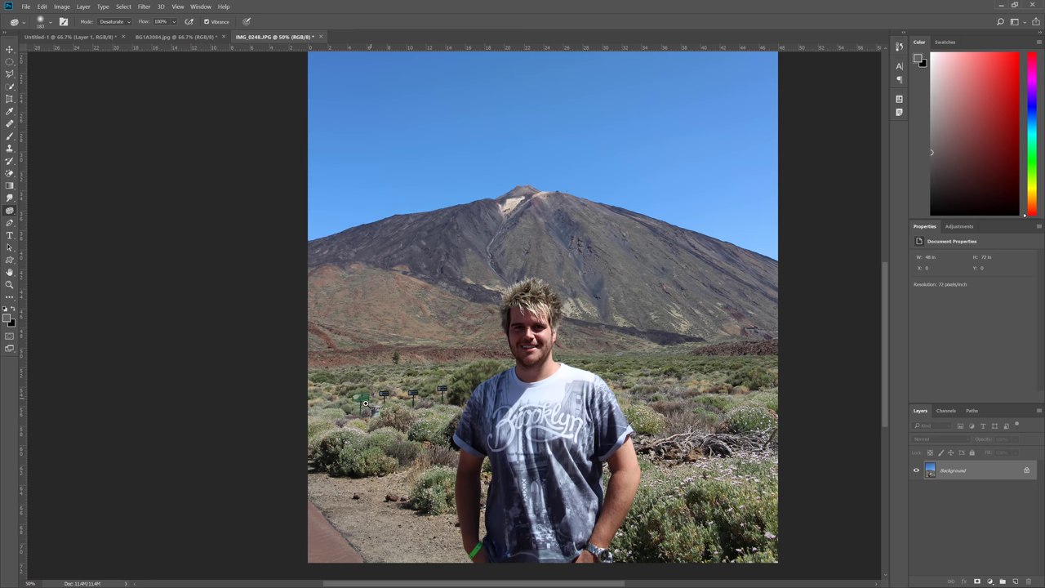
# - Try desaturating the green map sign among the shrubs with a smaller Sponge brush and undo the strokes
pyautogui.scroll(4, 365, 403)
pyautogui.rightClick(394, 374)
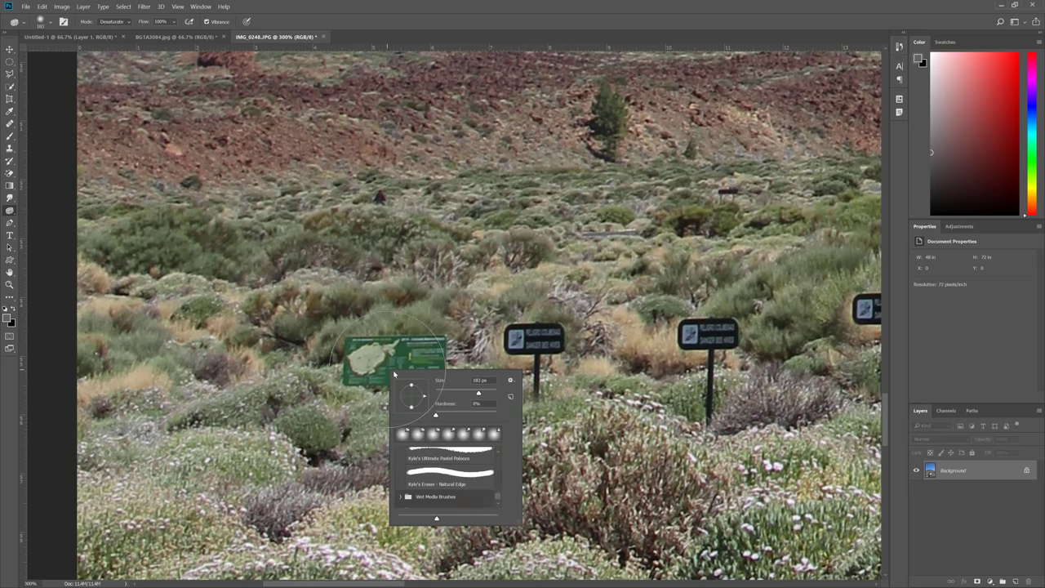
pyautogui.moveTo(479, 393); pyautogui.dragTo(466, 392)
pyautogui.moveTo(369, 360)
pyautogui.mouseDown()
pyautogui.moveTo(437, 360)
pyautogui.moveTo(357, 364)
pyautogui.moveTo(421, 363)
pyautogui.mouseUp()
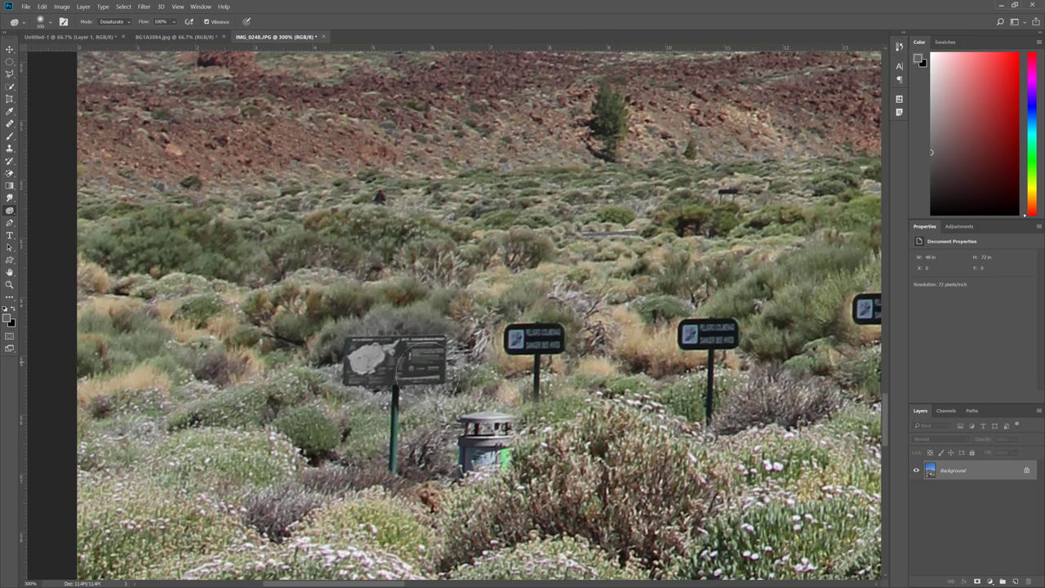
pyautogui.hotkey('ctrl', '-')
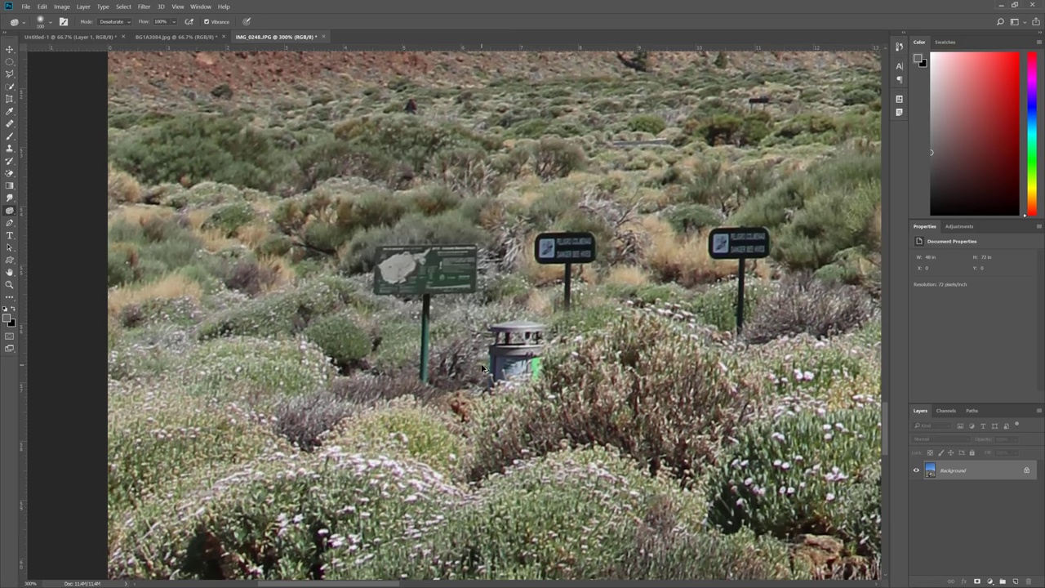
pyautogui.hotkey('ctrl', 'z')
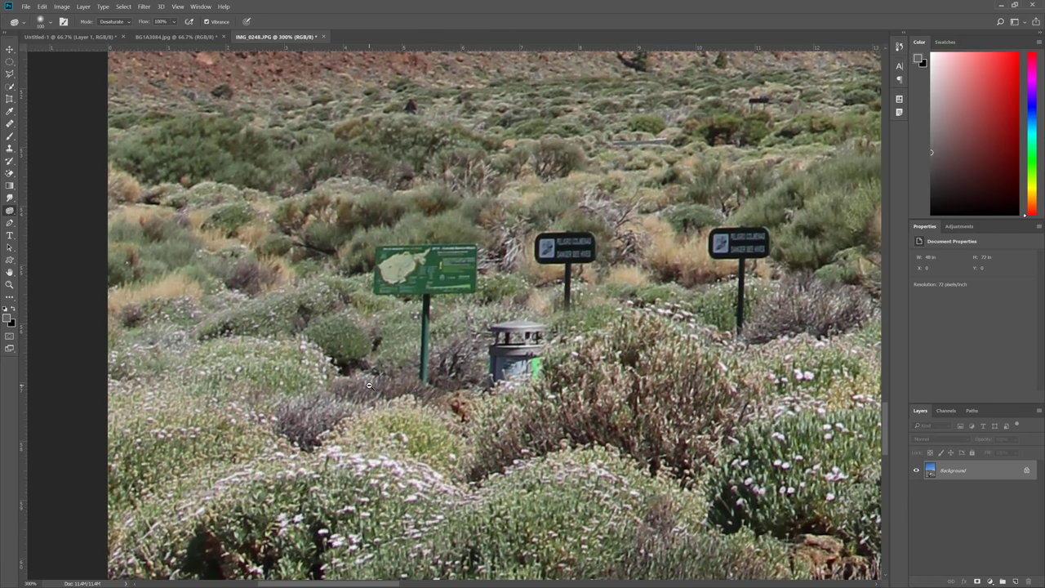
pyautogui.hotkey('ctrl', '1')
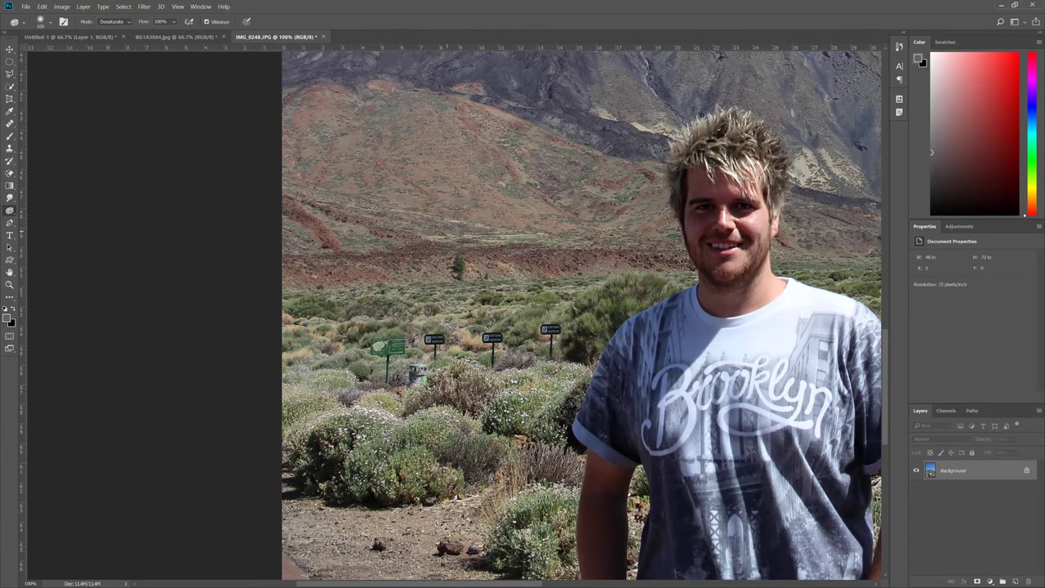
pyautogui.moveTo(456, 252); pyautogui.dragTo(456, 287)
pyautogui.hotkey('ctrl', 'z')
# - Reduce the Sponge brush to 12 px and desaturate the man's teeth
pyautogui.scroll(5, 742, 250)
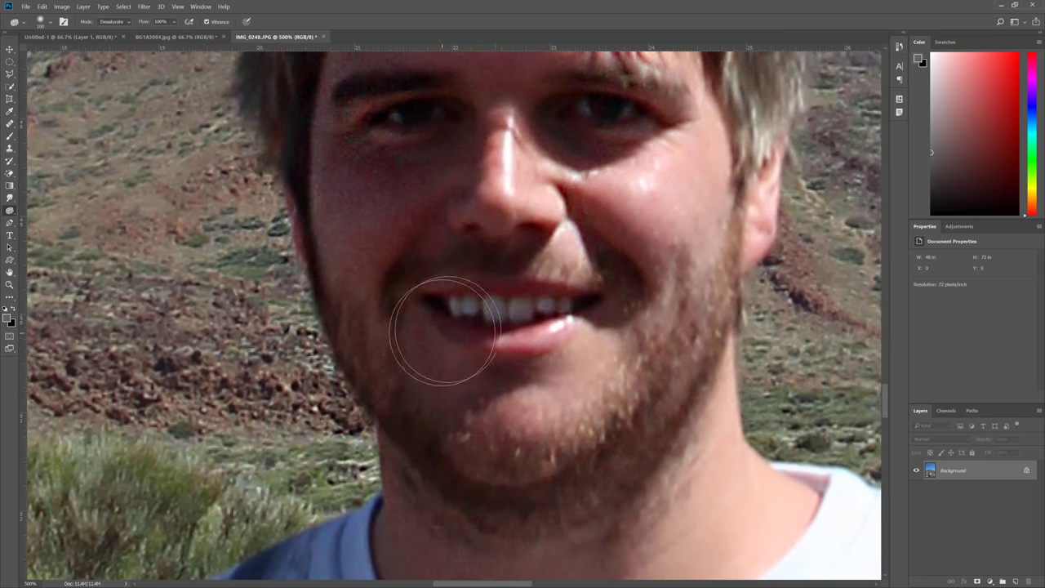
pyautogui.rightClick(481, 316)
pyautogui.click(532, 337)
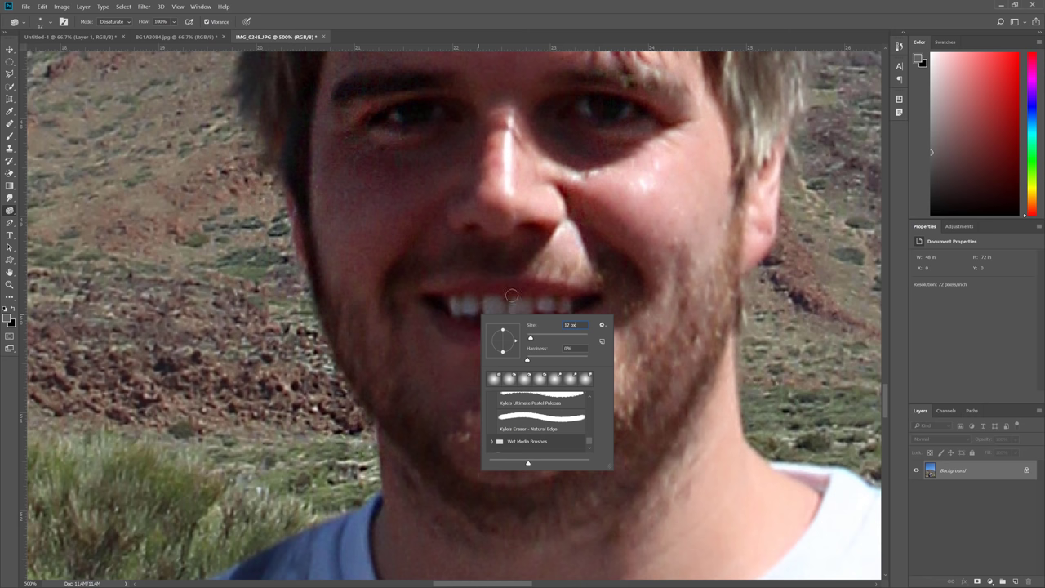
pyautogui.click(488, 301)
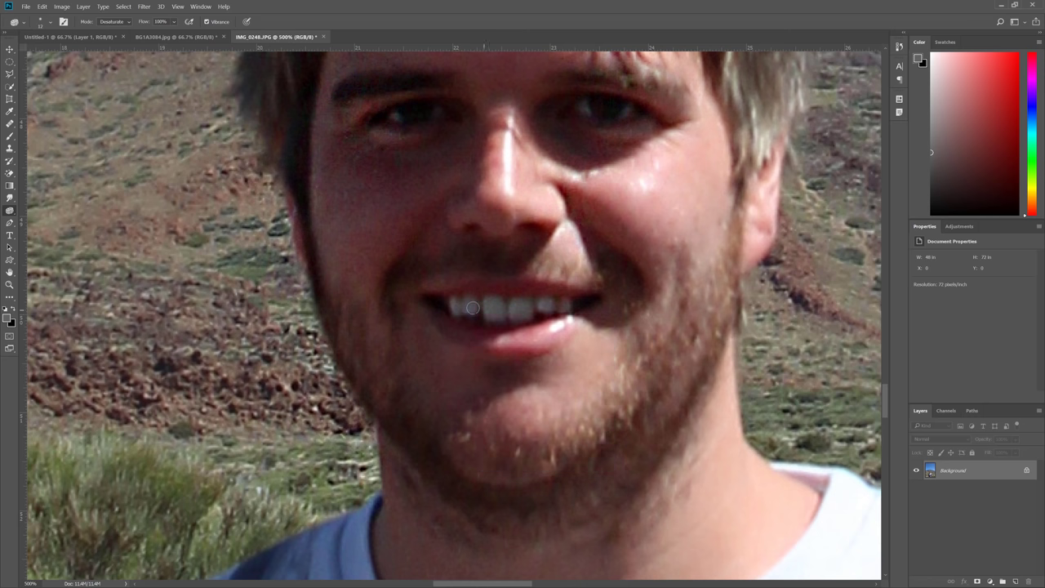
pyautogui.moveTo(439, 303)
pyautogui.mouseDown()
pyautogui.moveTo(569, 311)
pyautogui.moveTo(435, 311)
pyautogui.moveTo(555, 305)
pyautogui.moveTo(491, 305)
pyautogui.mouseUp()
# - Switch to the Dodge tool with an 18 px brush, Midtones range and 15% exposure, and lighten the man's teeth
pyautogui.click(9, 209)
pyautogui.click(41, 210)
pyautogui.rightClick(488, 294)
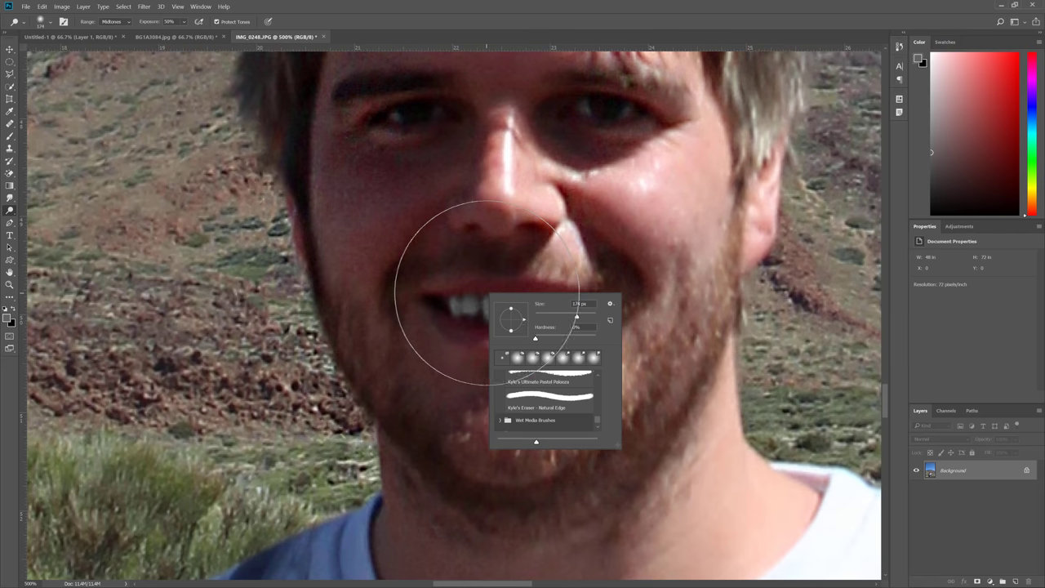
pyautogui.moveTo(576, 316); pyautogui.dragTo(540, 316)
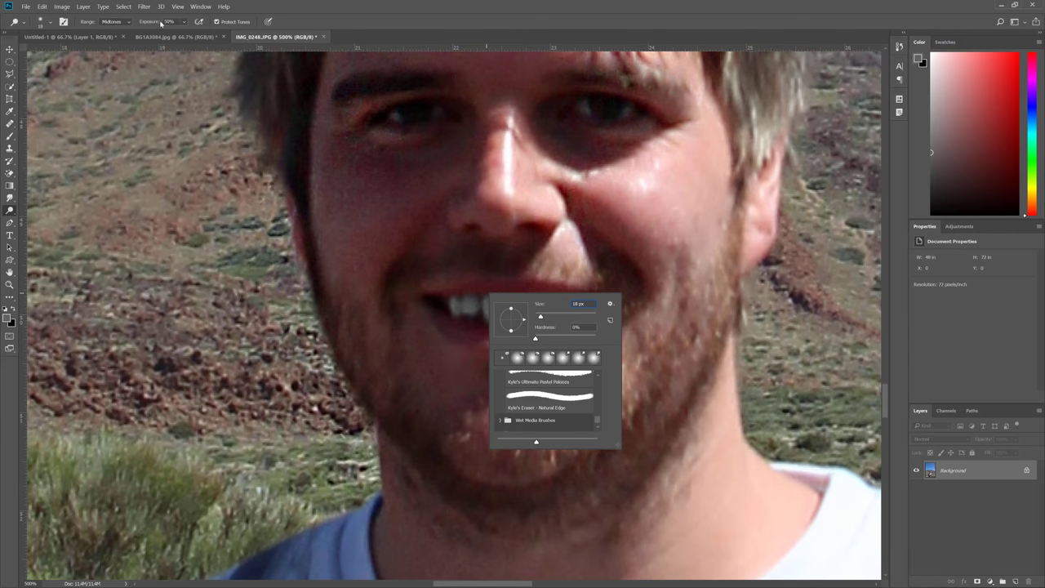
pyautogui.click(115, 22)
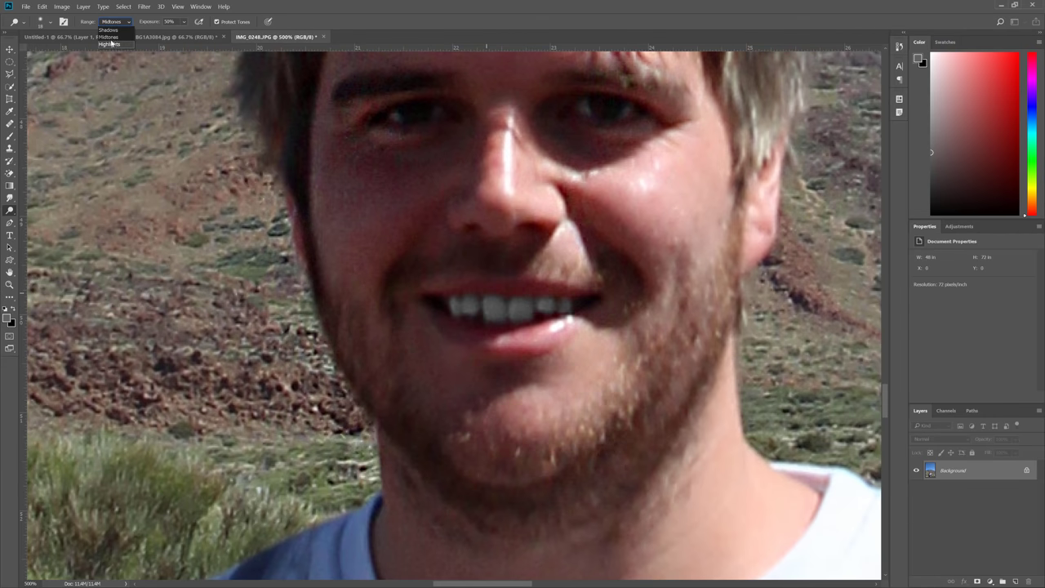
pyautogui.click(107, 37)
pyautogui.click(182, 22)
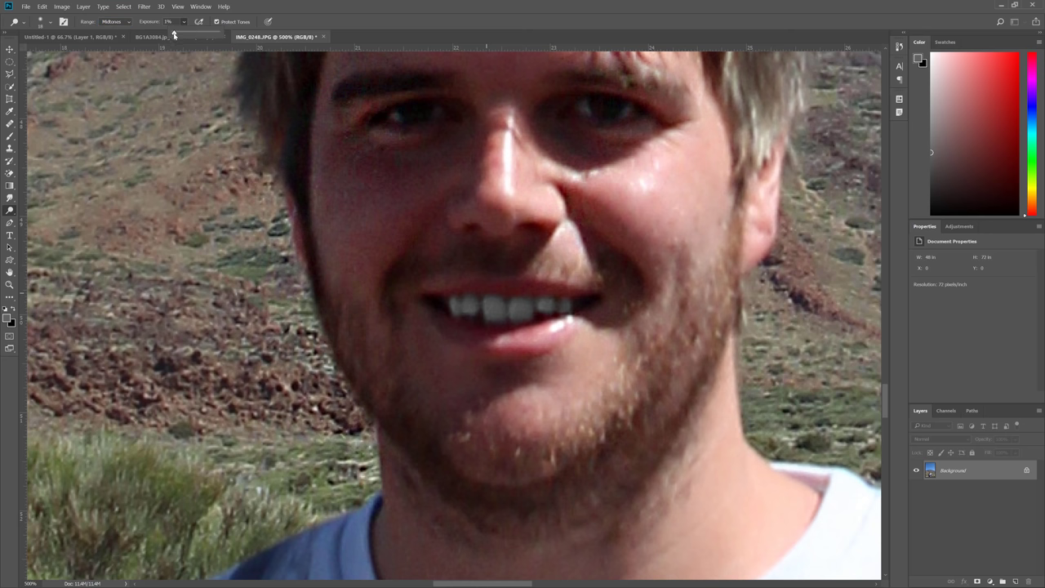
pyautogui.click(180, 34)
pyautogui.click(477, 311)
pyautogui.moveTo(478, 309)
pyautogui.mouseDown()
pyautogui.moveTo(572, 303)
pyautogui.moveTo(470, 311)
pyautogui.moveTo(567, 306)
pyautogui.mouseUp()
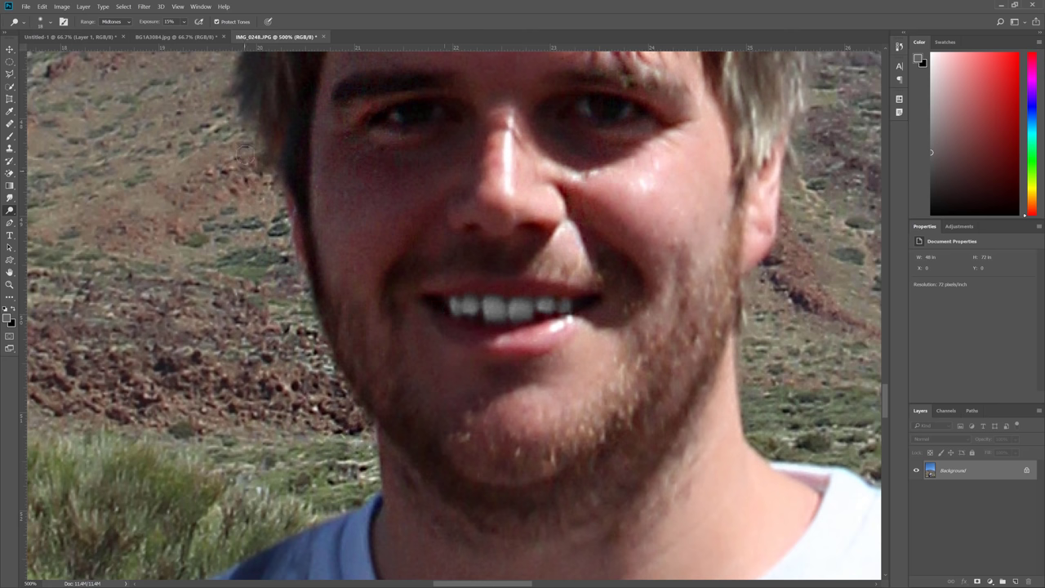
# - Switch to the Sponge tool and set its mode to Saturate
pyautogui.hotkey('ctrl', '0')
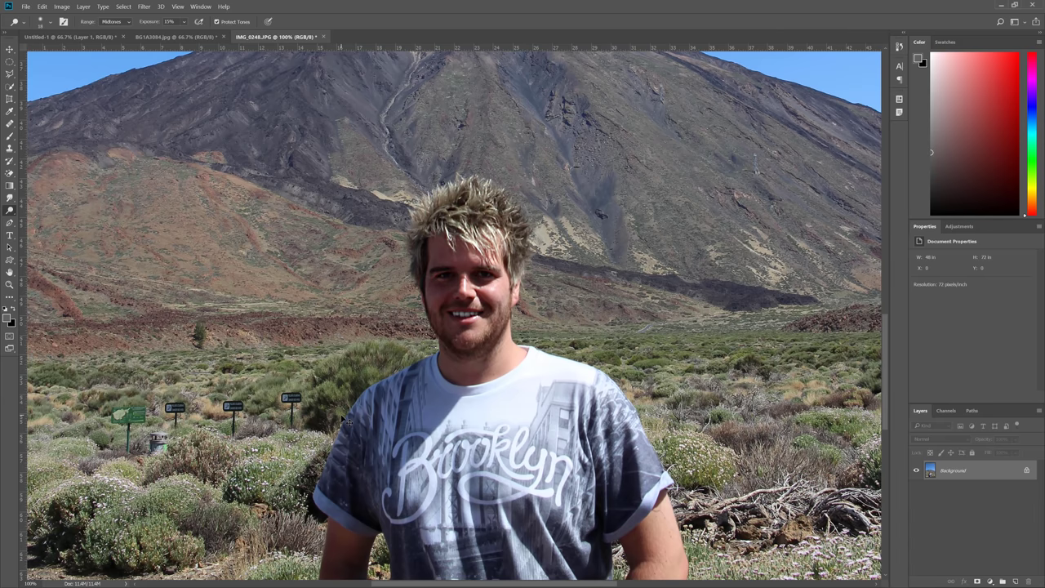
pyautogui.moveTo(318, 344); pyautogui.dragTo(487, 234)
pyautogui.moveTo(373, 228); pyautogui.dragTo(405, 296)
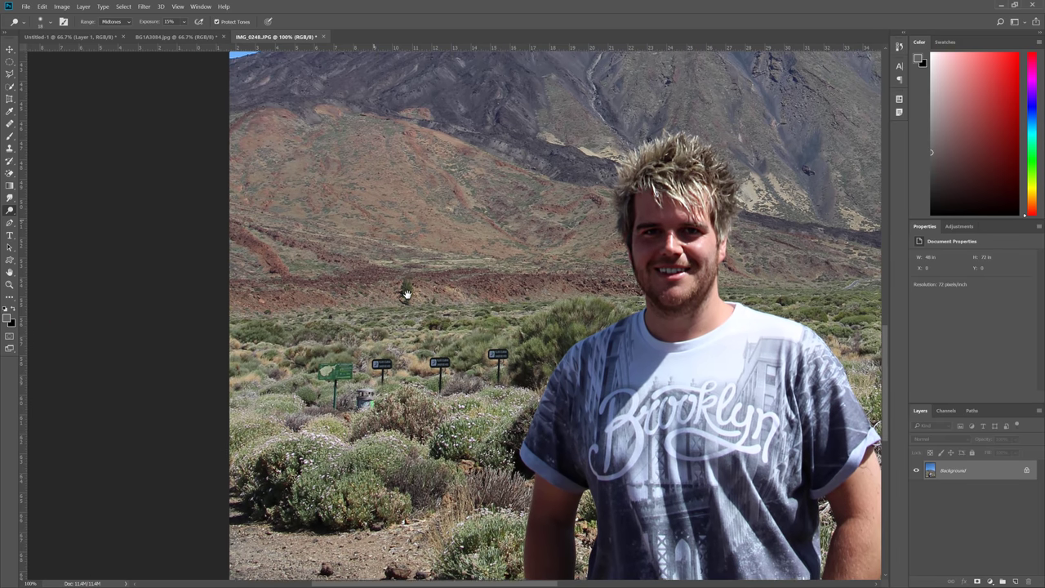
pyautogui.rightClick(10, 210)
pyautogui.click(45, 231)
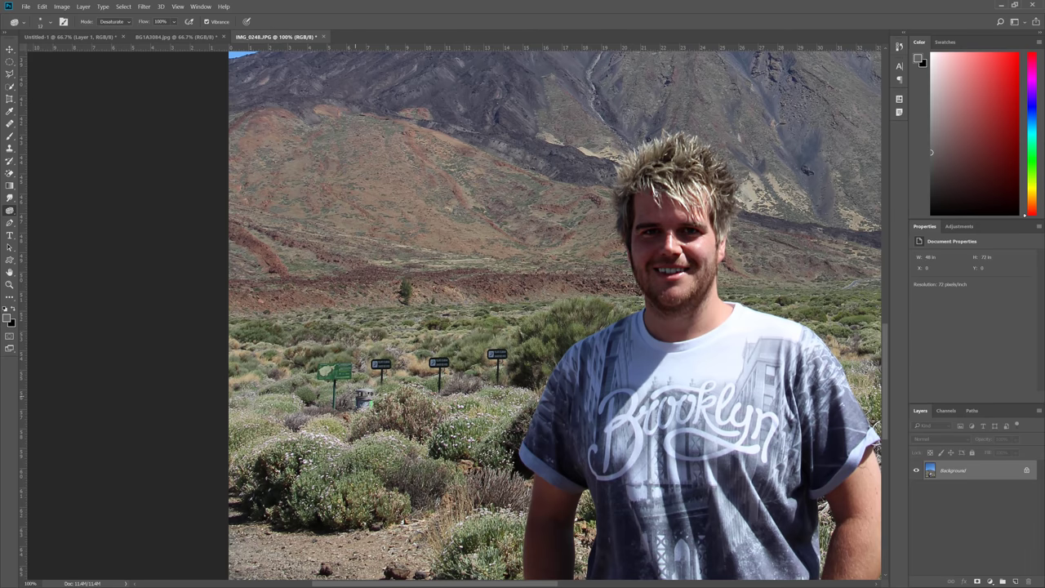
pyautogui.click(120, 22)
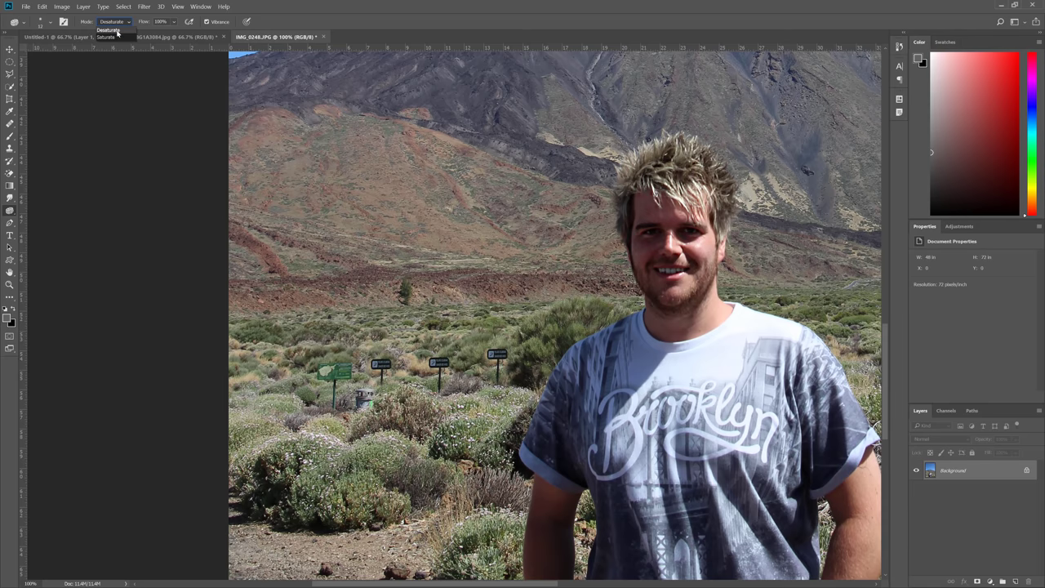
pyautogui.click(118, 37)
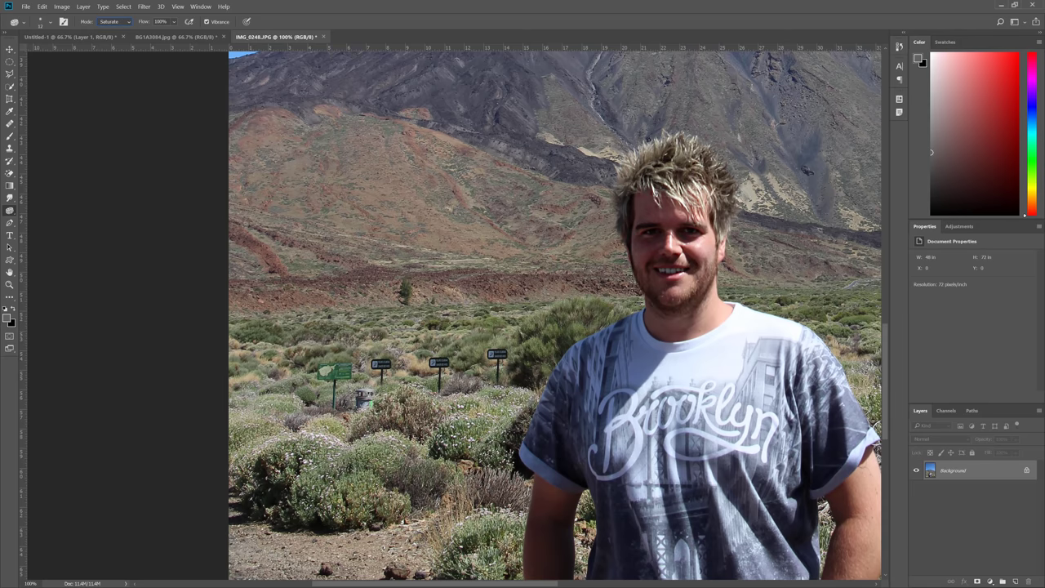
# - Try saturating the green map sign among the shrubs with a 47 px Sponge brush and undo the stroke
pyautogui.rightClick(381, 397)
pyautogui.click(396, 395)
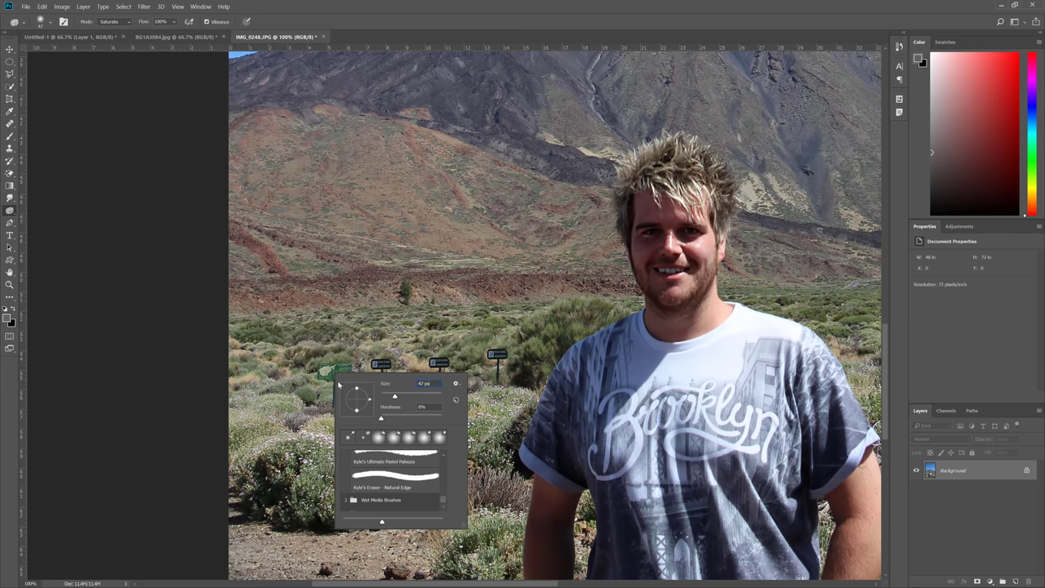
pyautogui.press('Return')
pyautogui.moveTo(343, 376)
pyautogui.mouseDown()
pyautogui.moveTo(296, 364)
pyautogui.moveTo(350, 373)
pyautogui.moveTo(340, 374)
pyautogui.mouseUp()
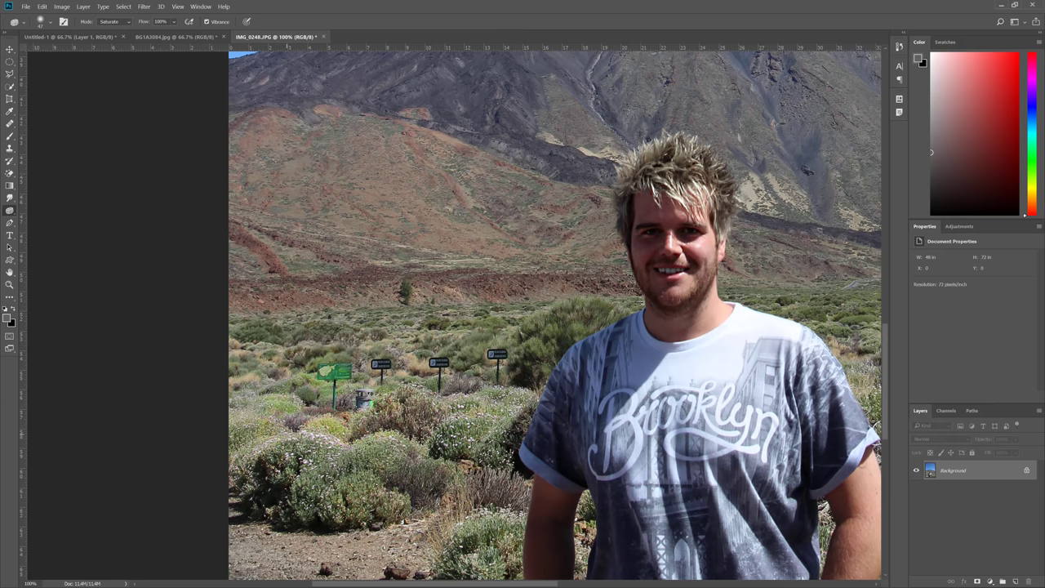
pyautogui.hotkey('ctrl', 'z')
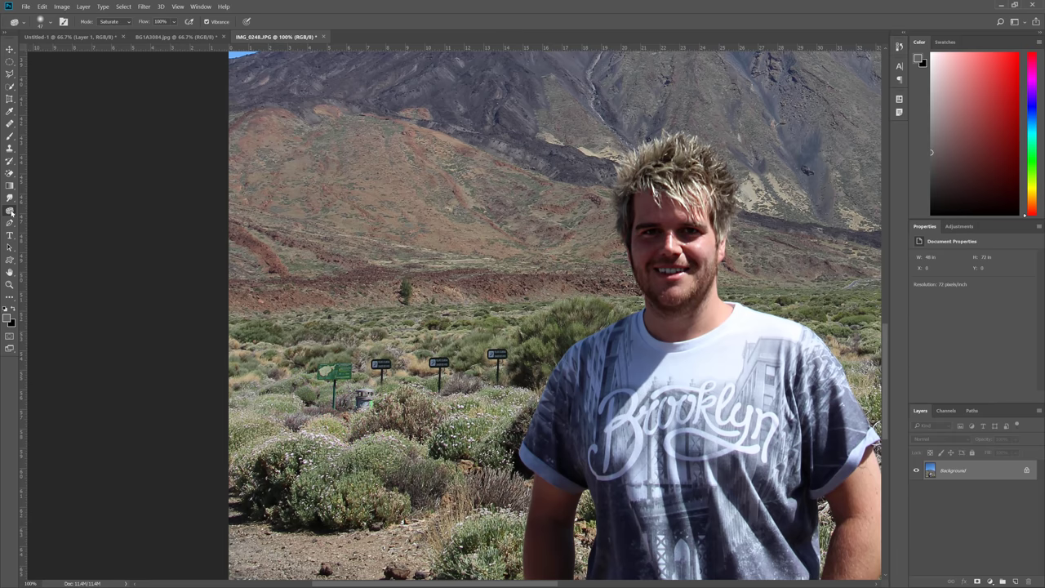
# - Switch back to the Dodge tool, and look through the variants of the Pen tool
pyautogui.rightClick(9, 210)
pyautogui.click(37, 219)
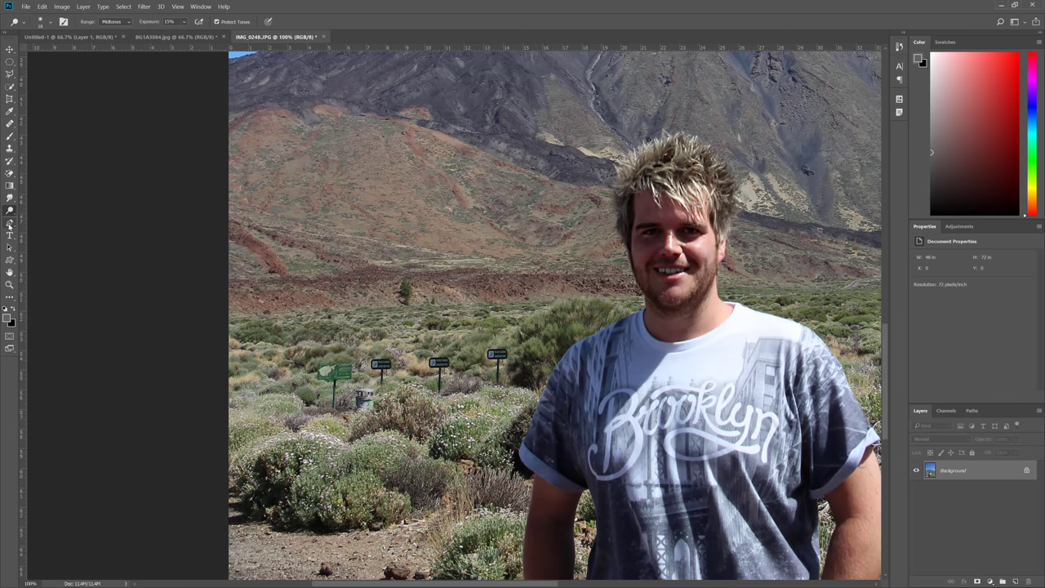
pyautogui.click(9, 225)
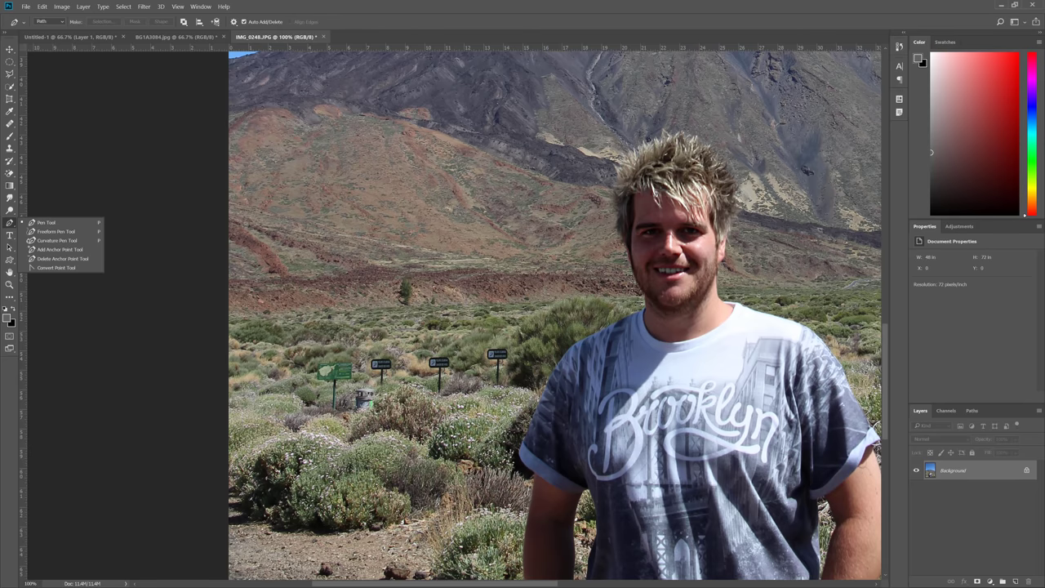
pyautogui.click(1, 244)
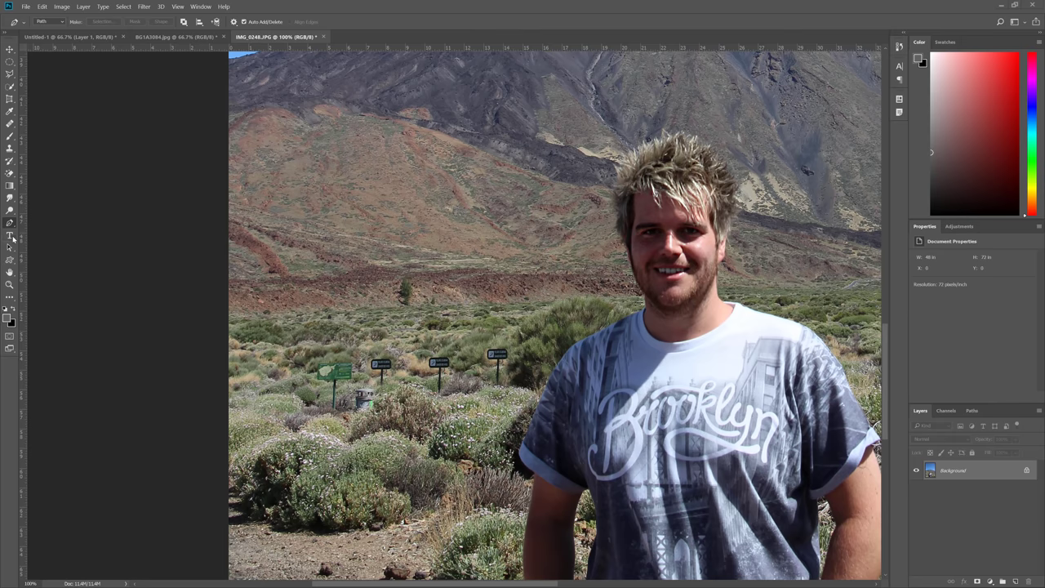
# - Add the text "Type some text" on the reddish hillside beside the man and commit it
pyautogui.click(10, 236)
pyautogui.click(319, 202)
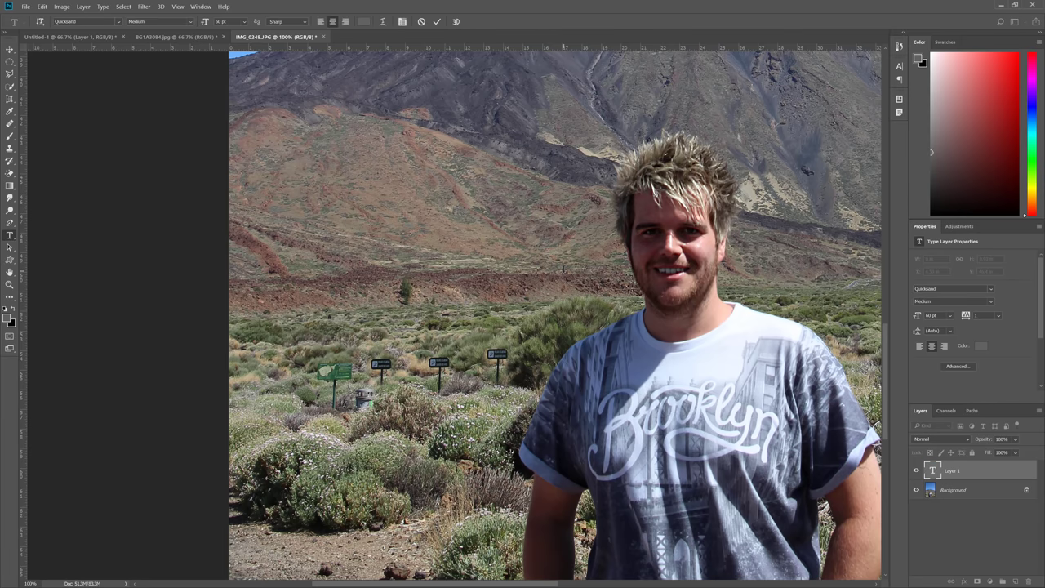
pyautogui.write('Type some text')
pyautogui.moveTo(369, 232); pyautogui.dragTo(452, 254)
pyautogui.hotkey('ctrl', 'Return')
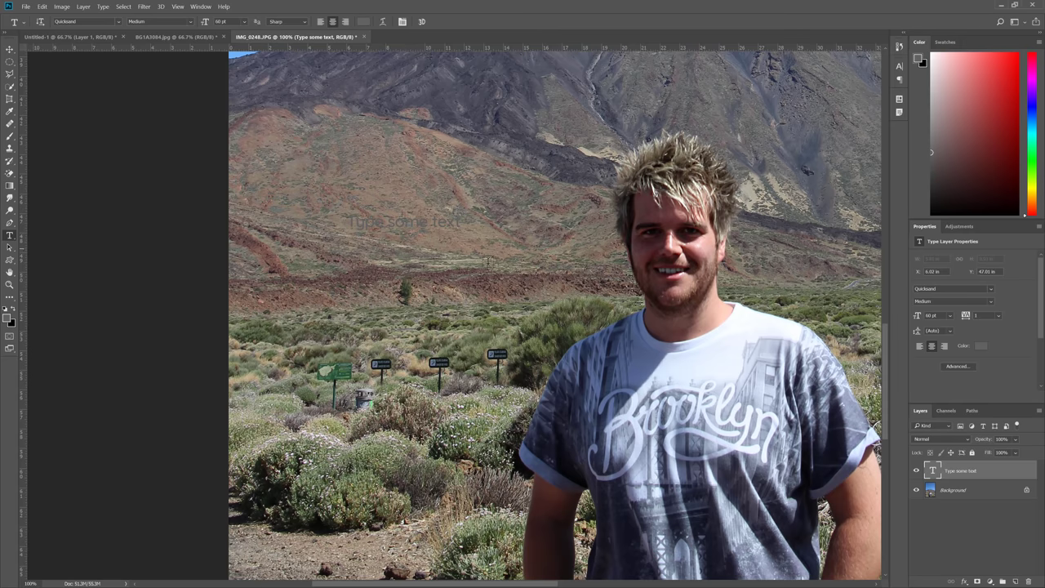
pyautogui.click(10, 50)
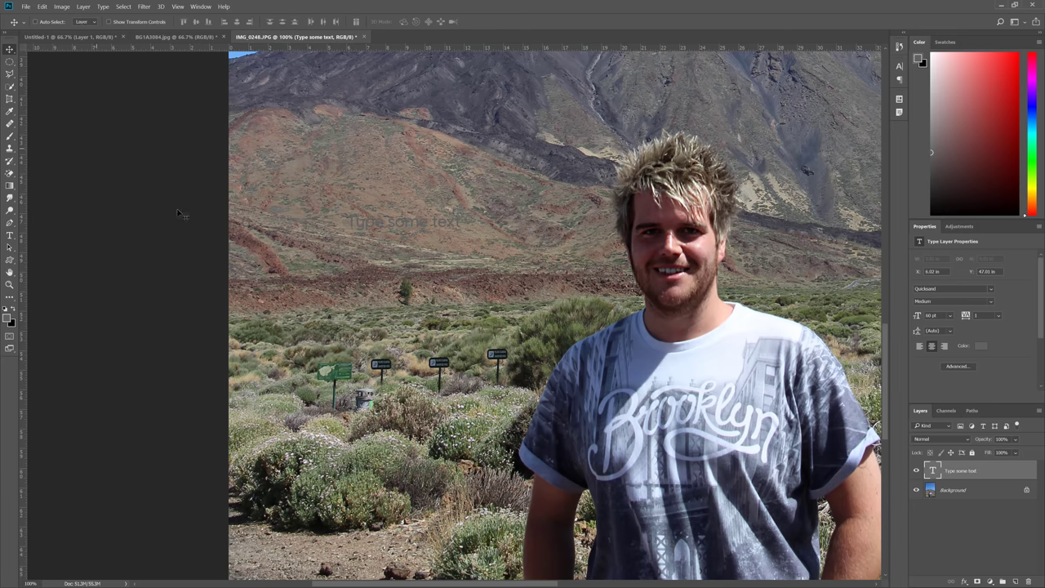
pyautogui.doubleClick(448, 226)
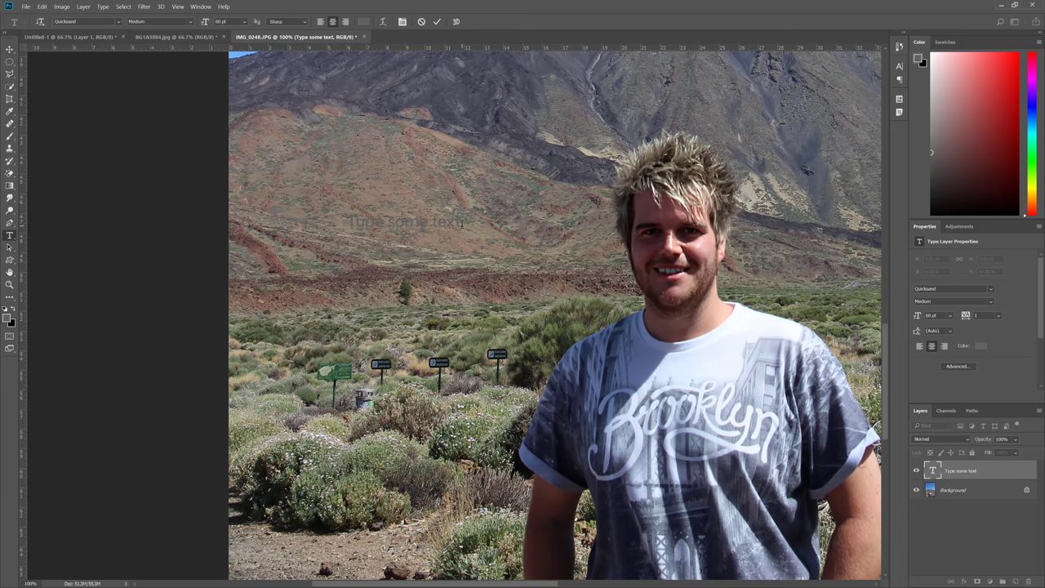
pyautogui.write('v')
pyautogui.press('BackSpace')
pyautogui.click(9, 49)
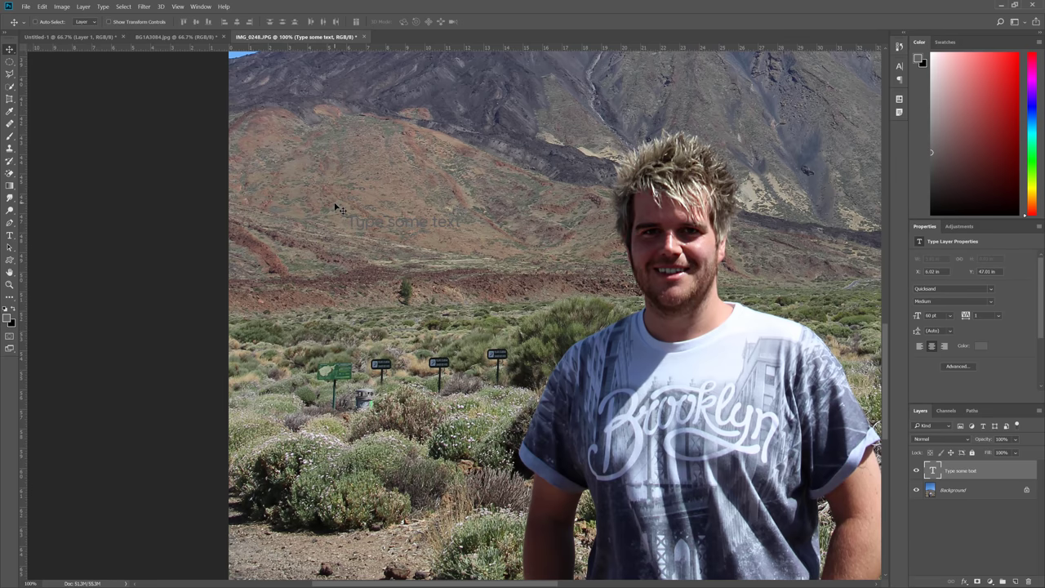
# - Change the text layer's color to white, ffffff
pyautogui.press('t')
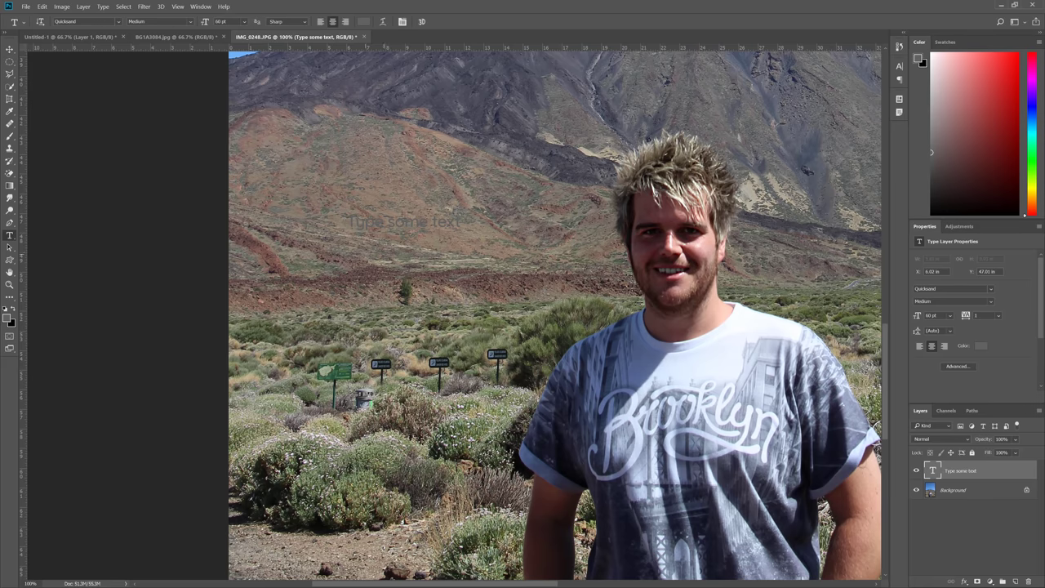
pyautogui.click(364, 22)
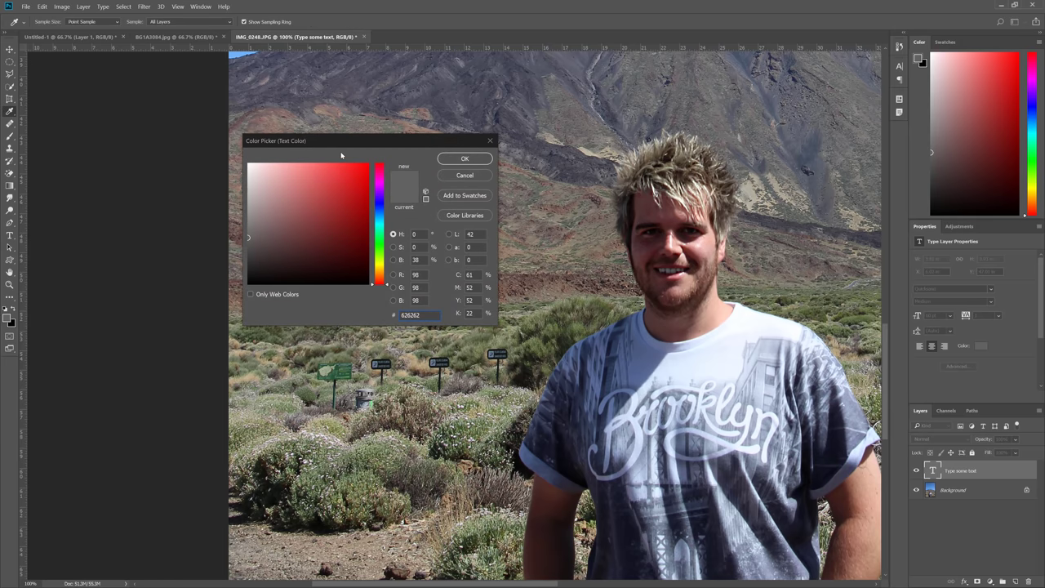
pyautogui.moveTo(341, 155); pyautogui.dragTo(614, 141)
pyautogui.click(644, 150)
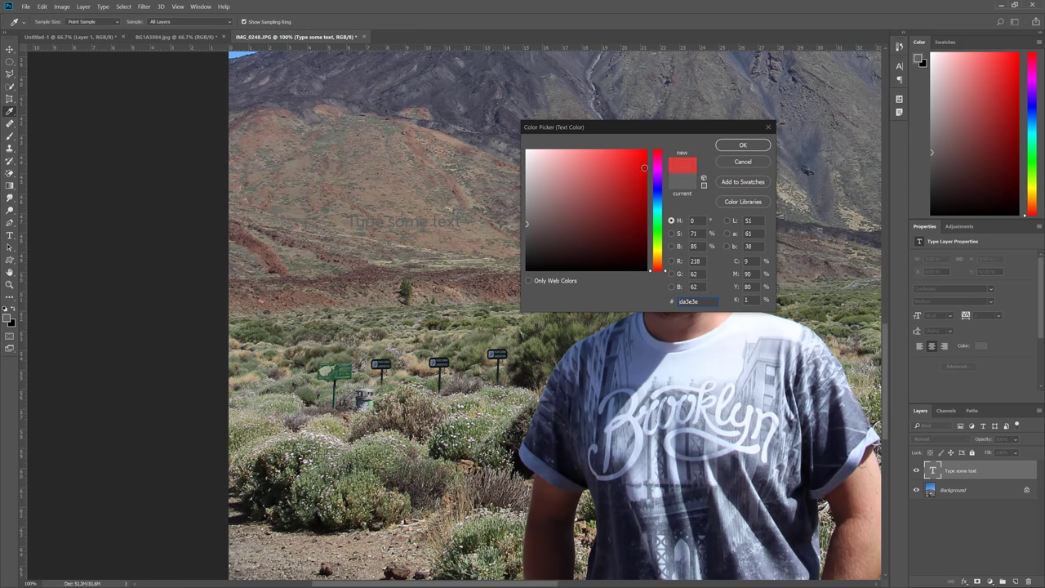
pyautogui.write('ffffff')
pyautogui.click(742, 146)
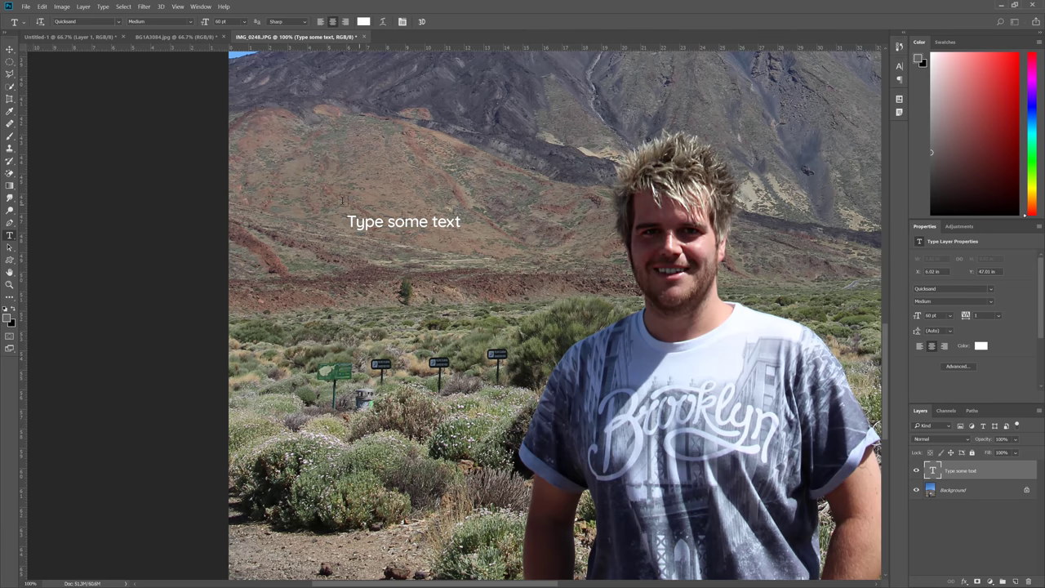
# - Move the text slightly lower on the hillside with the Move tool
pyautogui.click(9, 50)
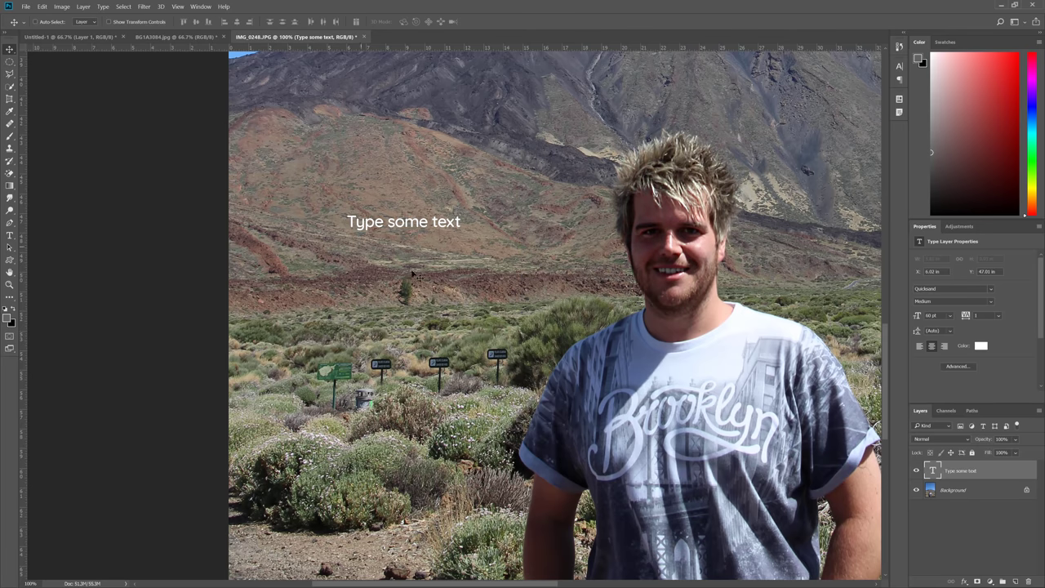
pyautogui.moveTo(440, 222); pyautogui.dragTo(426, 252)
pyautogui.moveTo(484, 287); pyautogui.dragTo(483, 305)
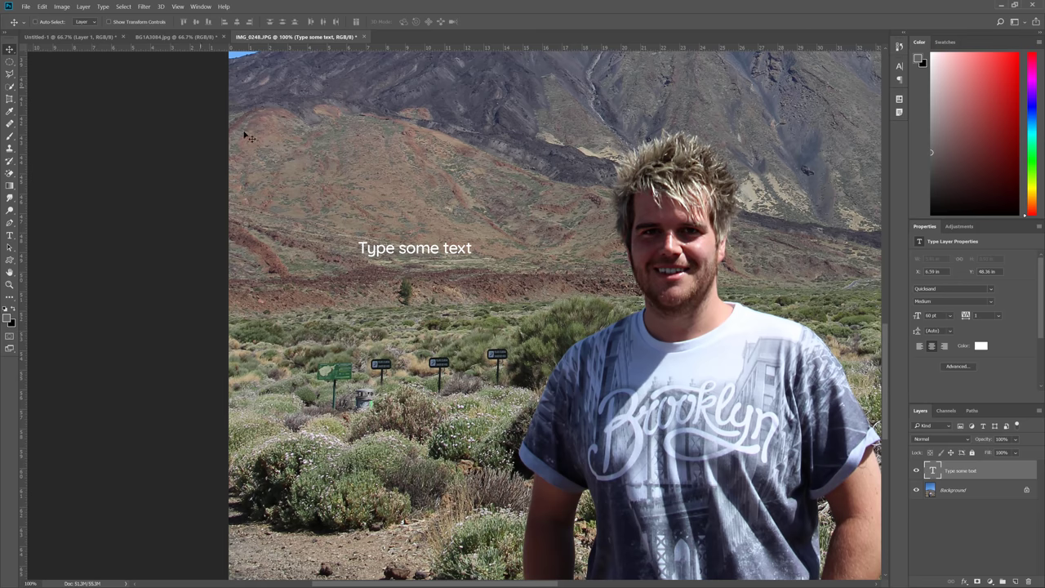
# - Try several fonts on the text layer and set it to Comic Sans MS
pyautogui.press('t')
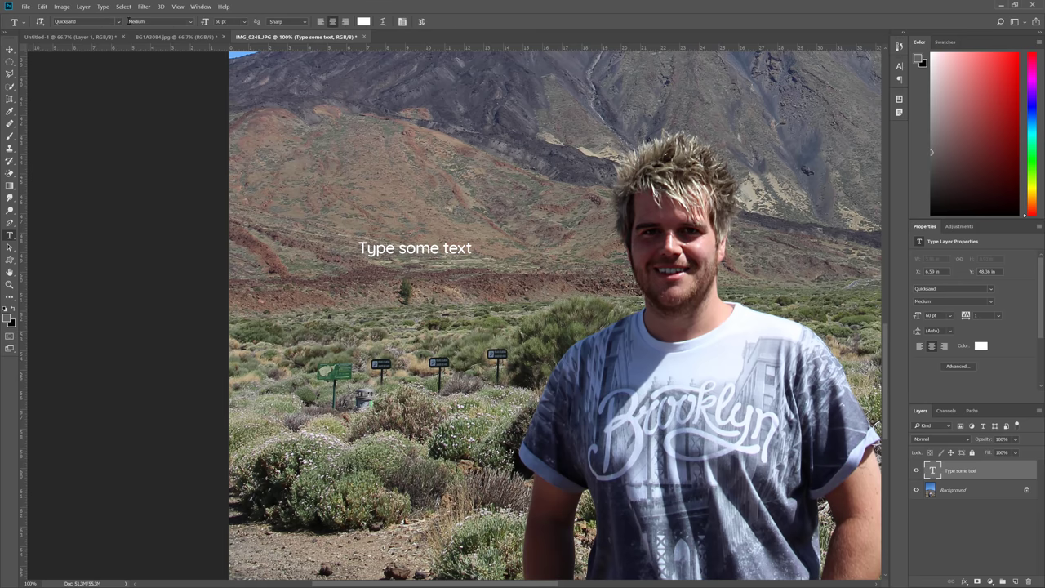
pyautogui.press('Down')
pyautogui.press('Down')
pyautogui.press('Down')
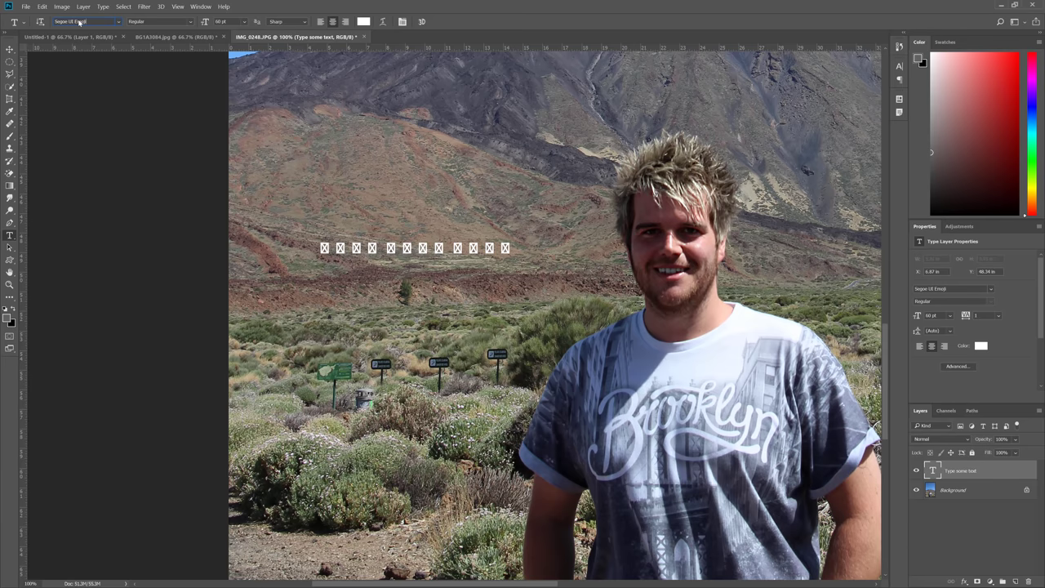
pyautogui.press('Down')
pyautogui.press('Down')
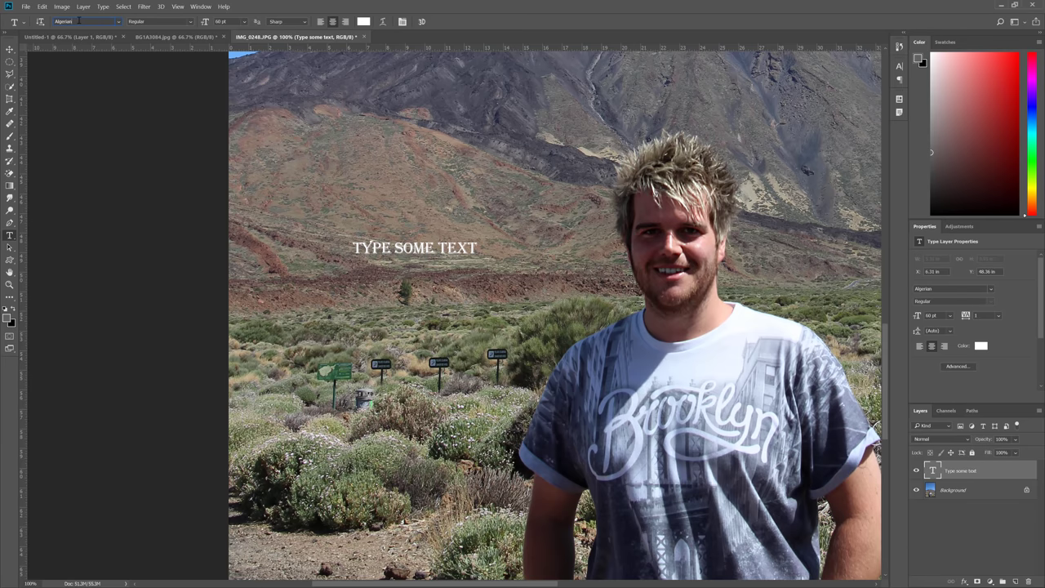
pyautogui.click(120, 22)
pyautogui.scroll(-5, 150, 235)
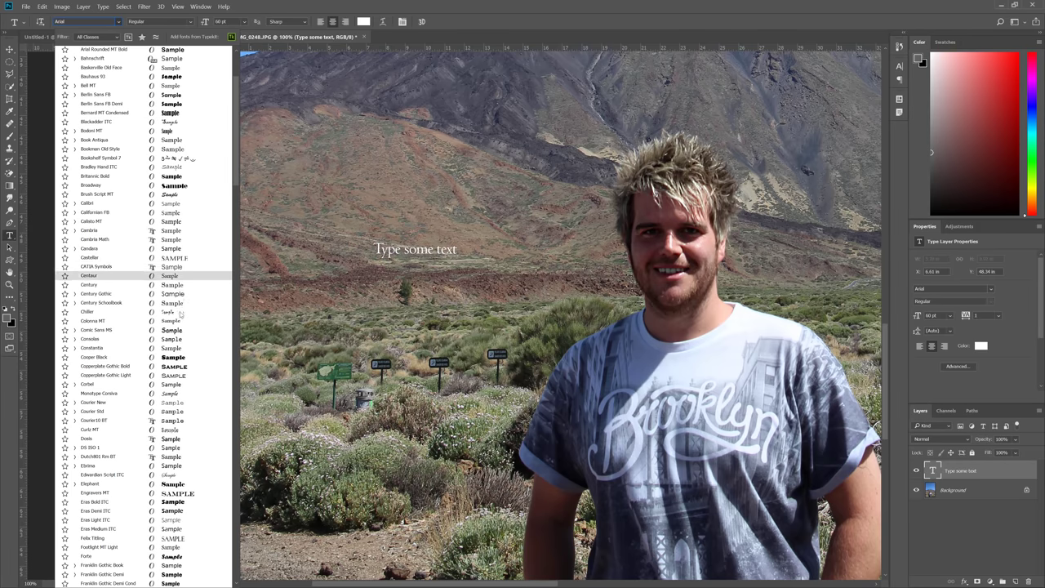
pyautogui.click(177, 329)
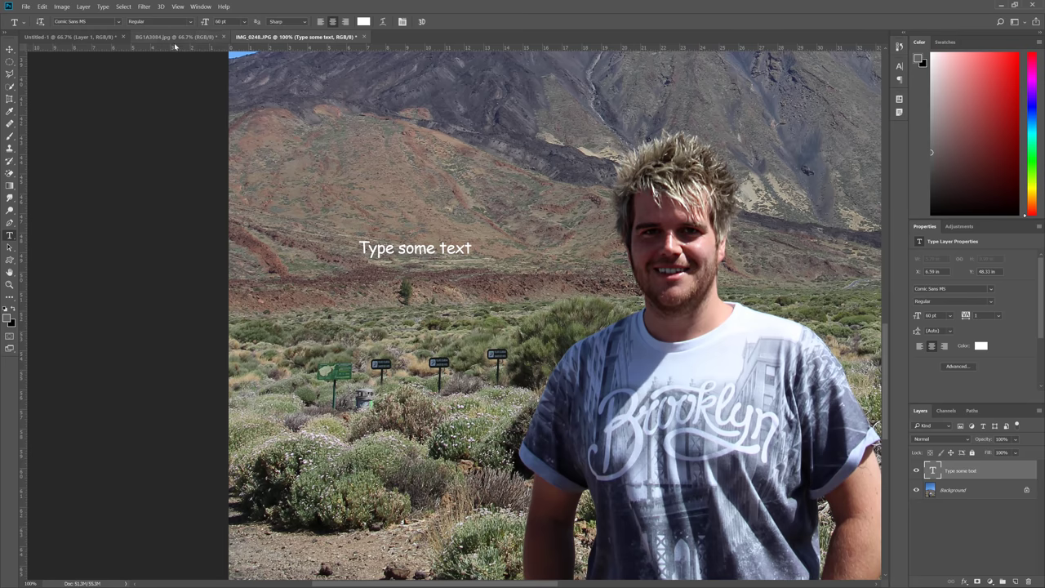
# - Enlarge the text to 300 pt and move it up so the whole phrase fits inside the photo
pyautogui.click(249, 23)
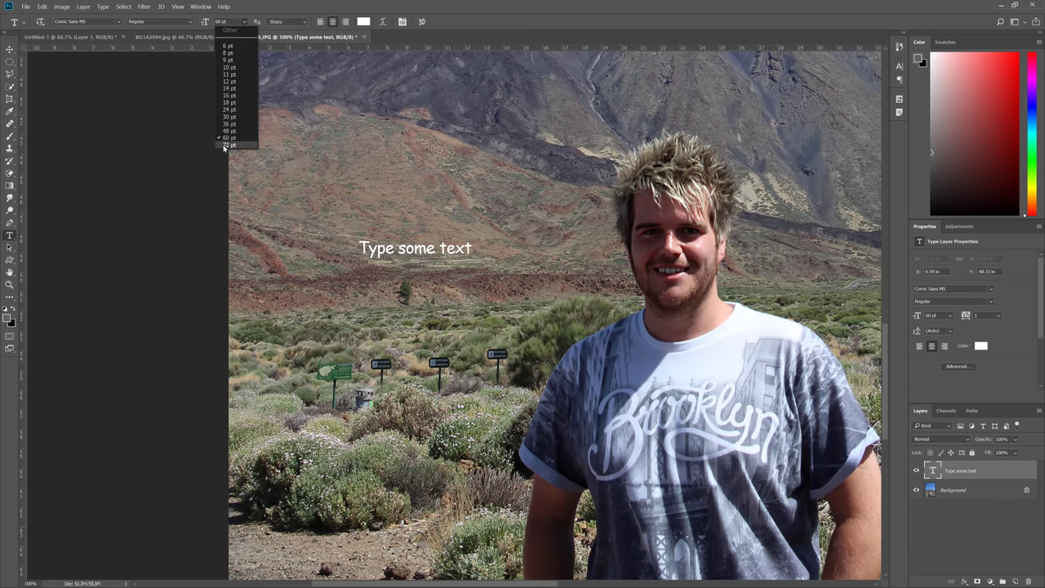
pyautogui.click(222, 142)
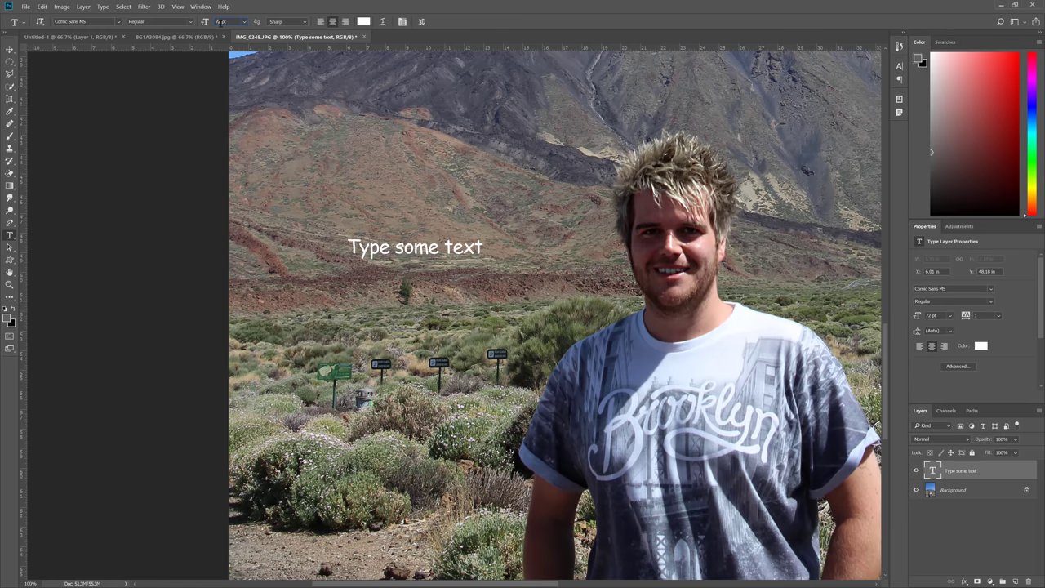
pyautogui.write('300')
pyautogui.press('Return')
pyautogui.click(9, 49)
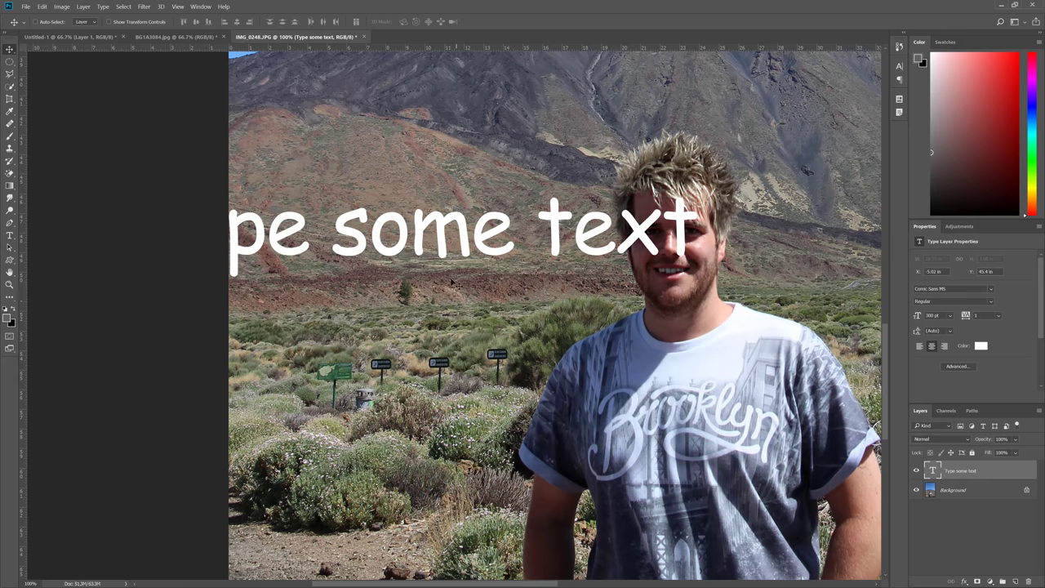
pyautogui.moveTo(416, 237); pyautogui.dragTo(535, 192)
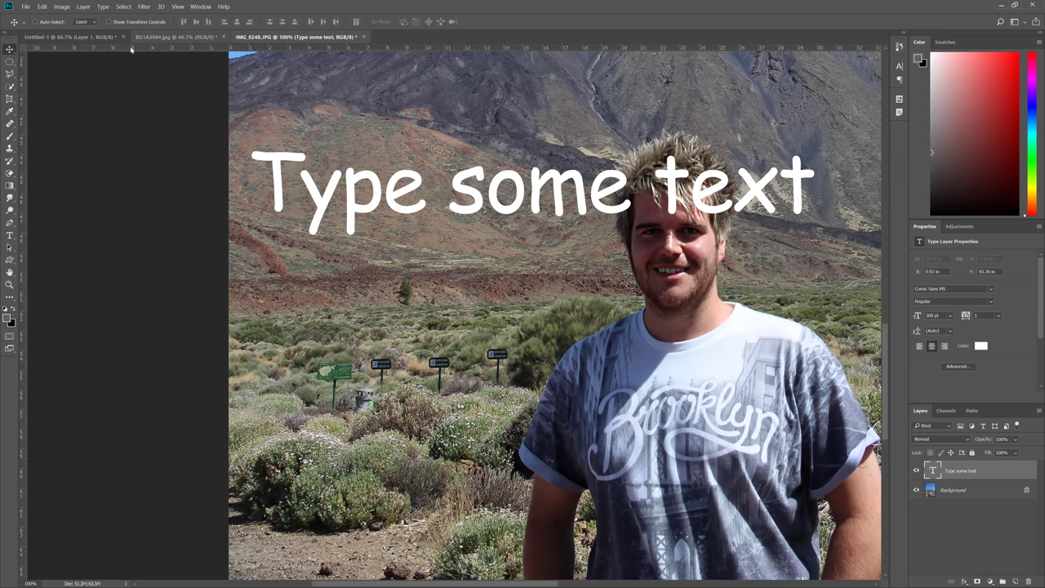
# - Try scaling the text to about 90% and rotating it about 4 degrees with Free Transform, and cancel the transform
pyautogui.hotkey('ctrl', 't')
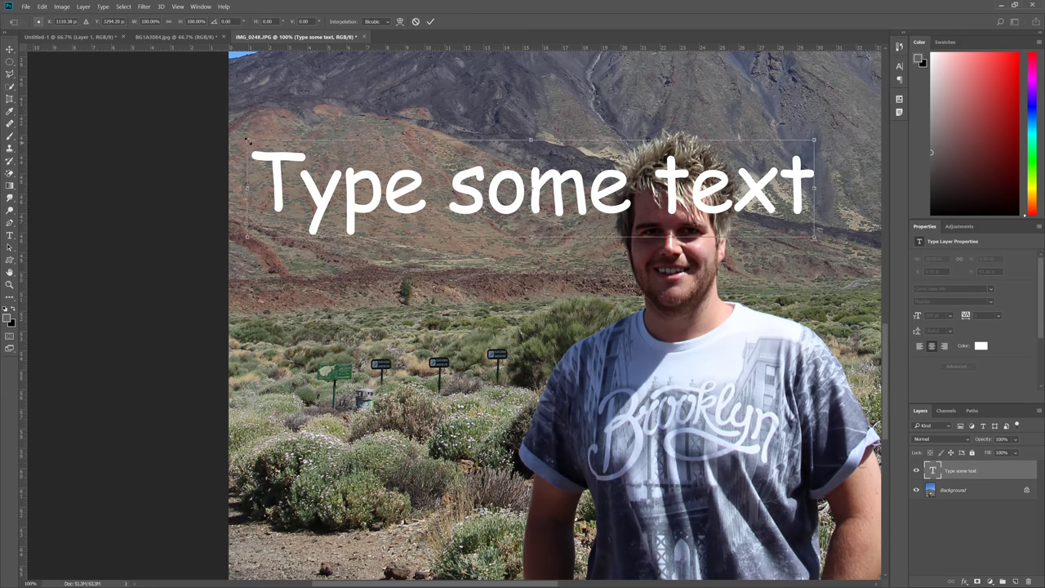
pyautogui.moveTo(247, 140); pyautogui.dragTo(314, 82)
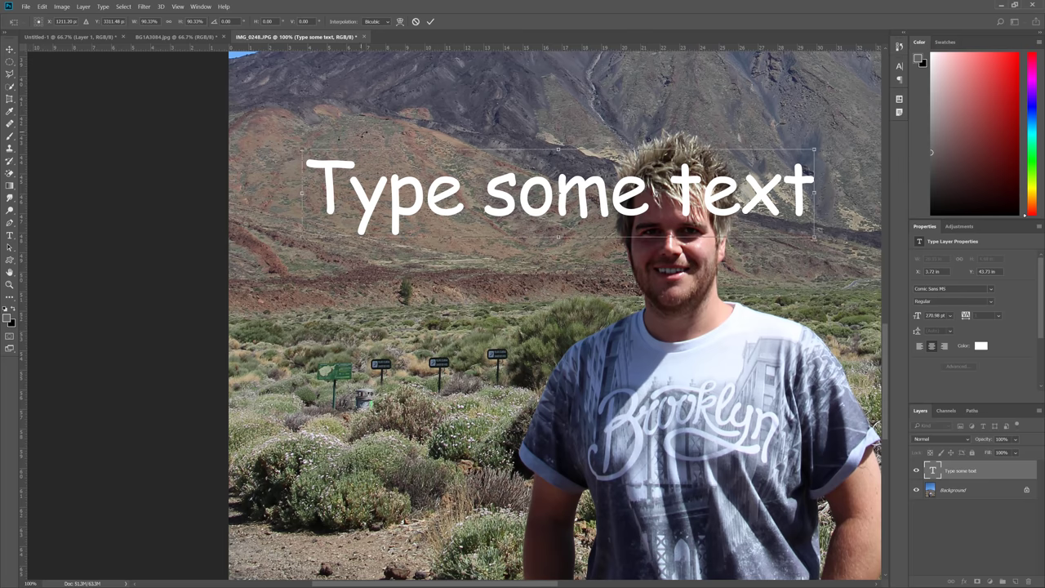
pyautogui.moveTo(273, 135)
pyautogui.mouseDown()
pyautogui.moveTo(575, 51)
pyautogui.moveTo(254, 134)
pyautogui.mouseUp()
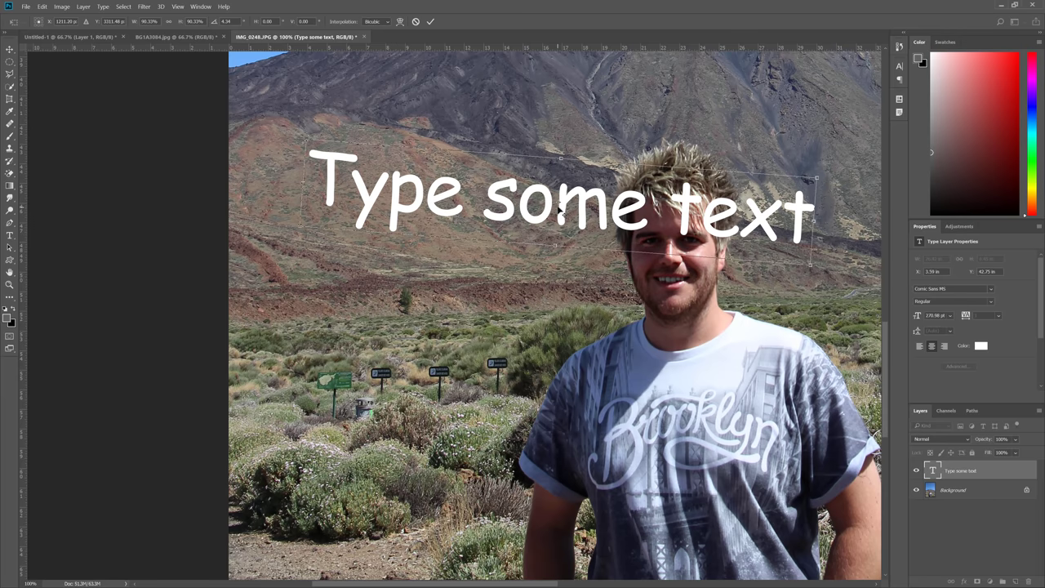
pyautogui.moveTo(560, 208); pyautogui.dragTo(574, 186)
pyautogui.press('Escape')
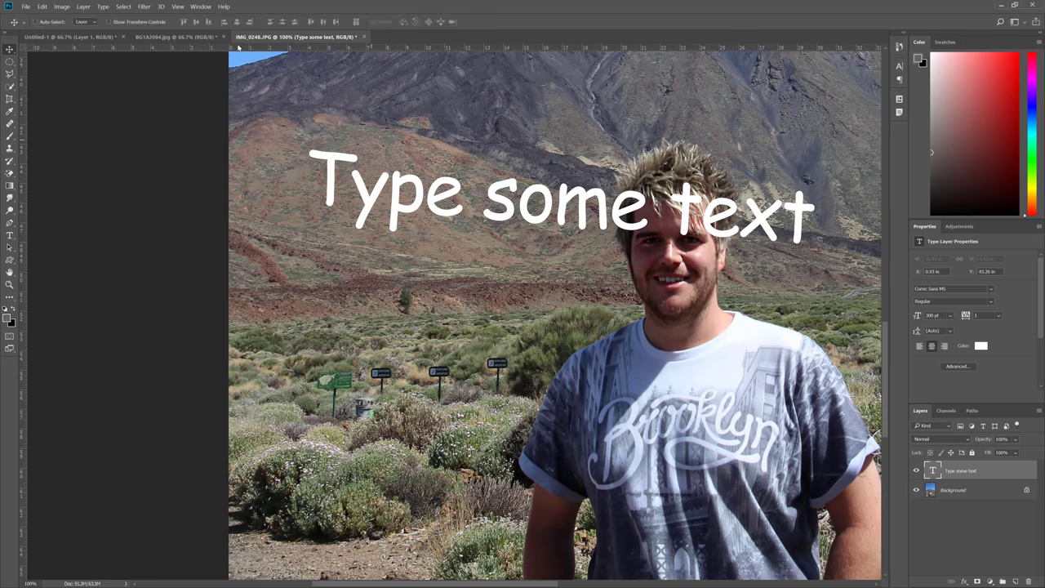
# - In the Untitled-1 document, add the horizontal text "Type some text" and move it so it spans the middle of the canvas
pyautogui.click(82, 38)
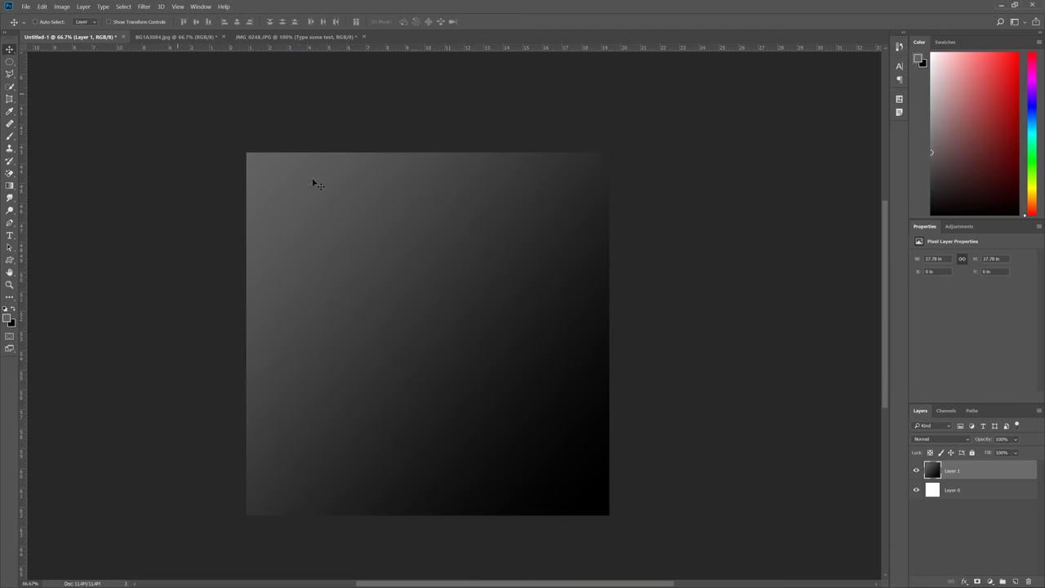
pyautogui.press('t')
pyautogui.click(335, 303)
pyautogui.write('Type some text')
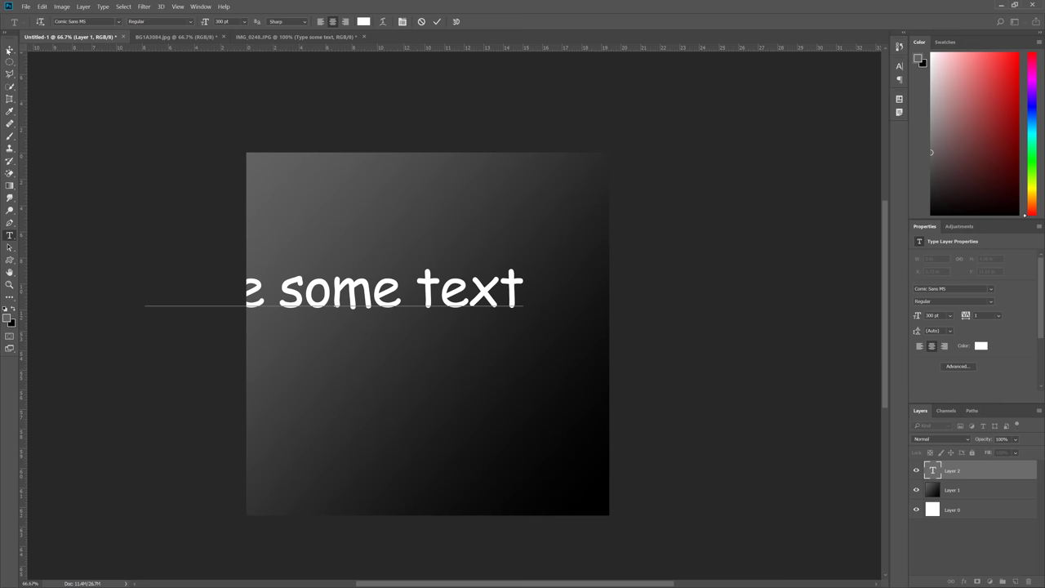
pyautogui.click(9, 49)
pyautogui.moveTo(399, 284); pyautogui.dragTo(490, 312)
# - Try rotating the text slightly with Free Transform, then about 36 degrees counterclockwise around a reference point moved near the word "Type"
pyautogui.hotkey('ctrl', 't')
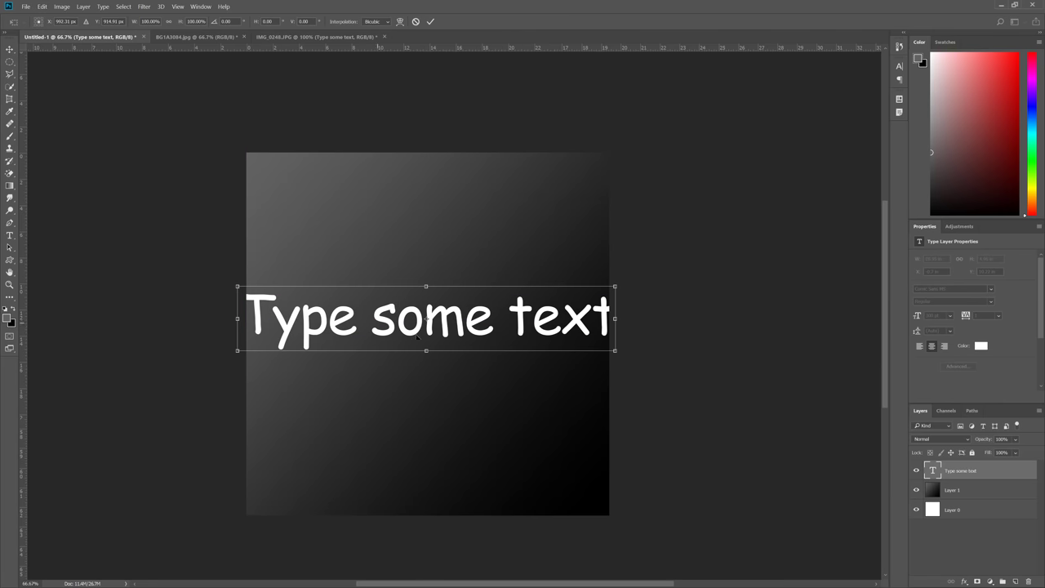
pyautogui.moveTo(641, 373); pyautogui.dragTo(661, 335)
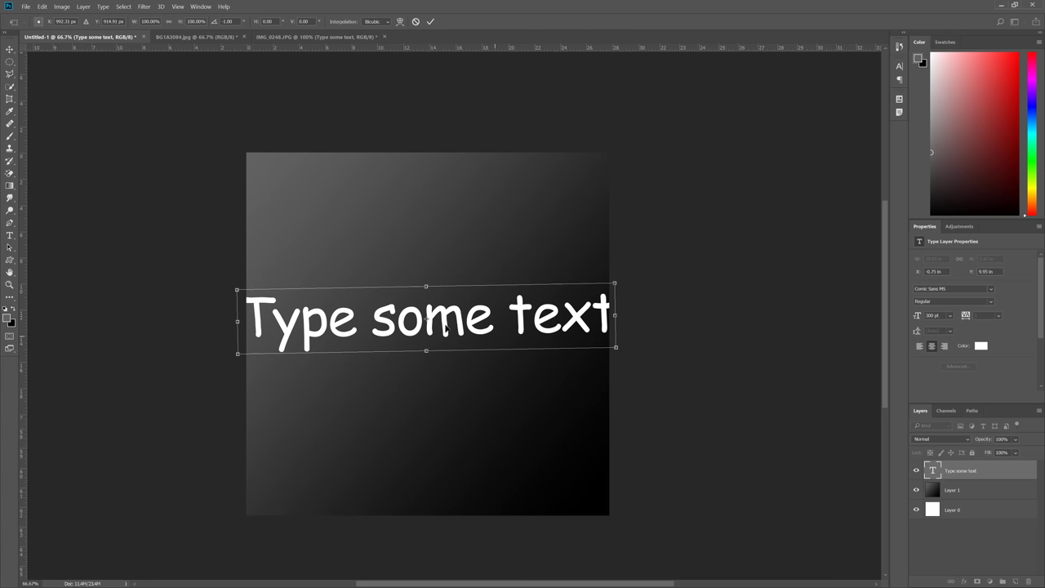
pyautogui.moveTo(427, 321); pyautogui.dragTo(315, 323)
pyautogui.moveTo(636, 364); pyautogui.dragTo(413, 322)
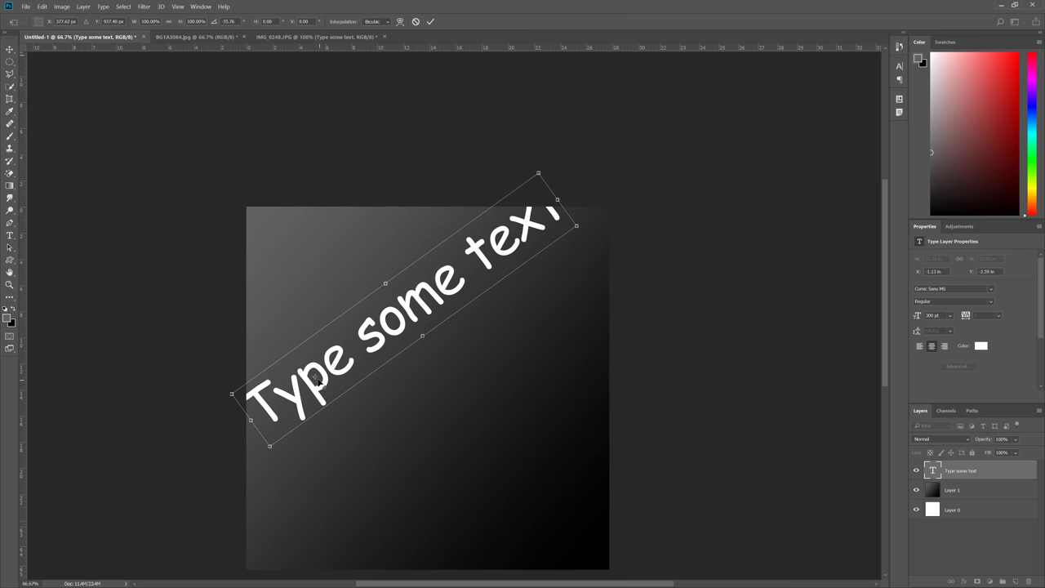
# - Try rotating the text nearly level, stretching it taller and shrinking it from its upper-left corner, and apply the transform
pyautogui.moveTo(316, 379); pyautogui.dragTo(394, 319)
pyautogui.moveTo(621, 343); pyautogui.dragTo(404, 387)
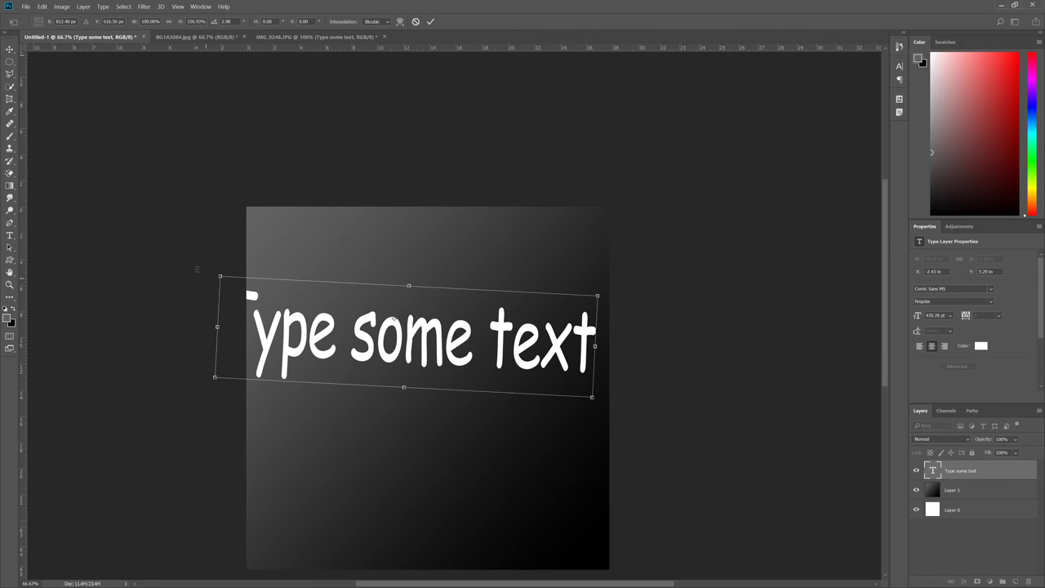
pyautogui.moveTo(215, 274); pyautogui.dragTo(374, 300)
pyautogui.press('Return')
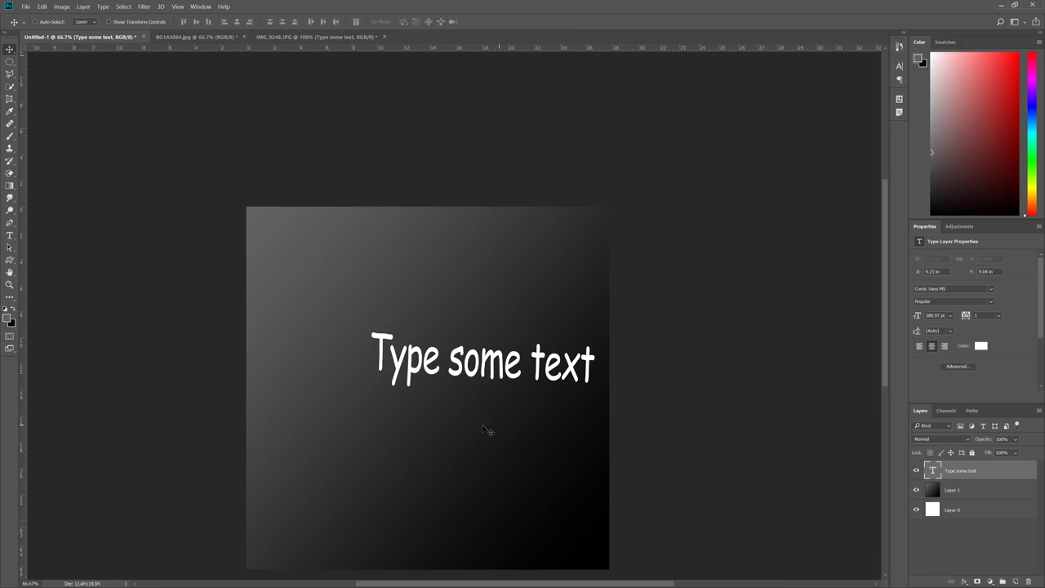
# - Try moving the transformed text, and undo both the move and the transform
pyautogui.moveTo(489, 431); pyautogui.dragTo(437, 419)
pyautogui.hotkey('ctrl', 'z')
pyautogui.hotkey('ctrl', 'alt', 'z')
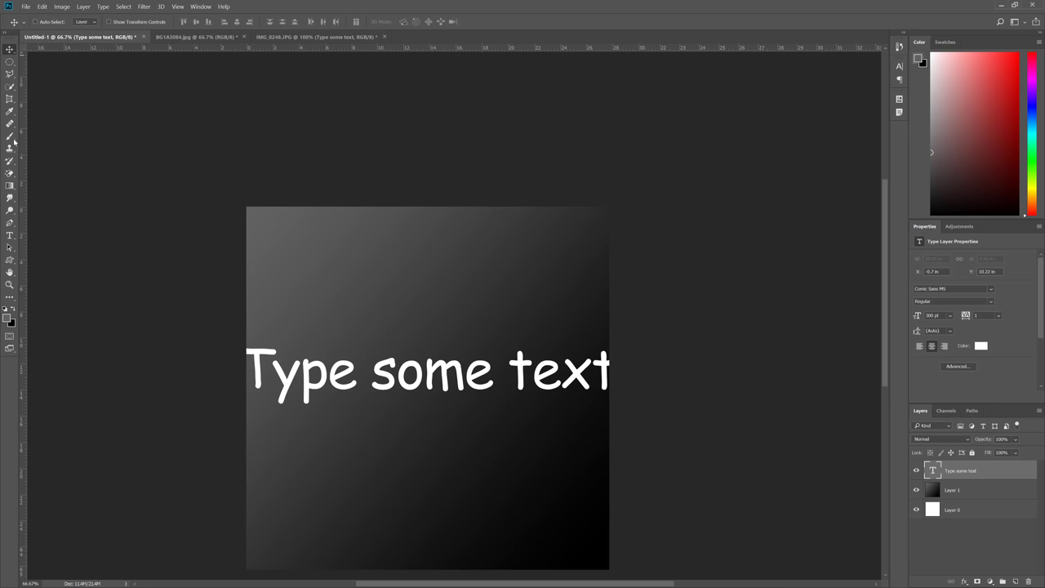
# - Nudge the text slightly down and to the right on the canvas
pyautogui.hotkey('ctrl', 't')
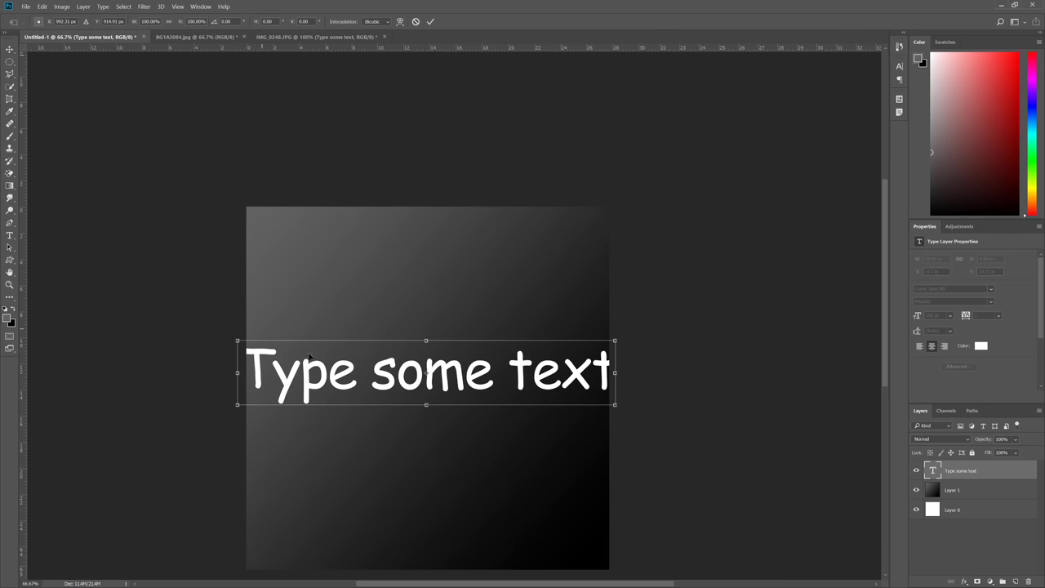
pyautogui.press('Return')
pyautogui.click(48, 7)
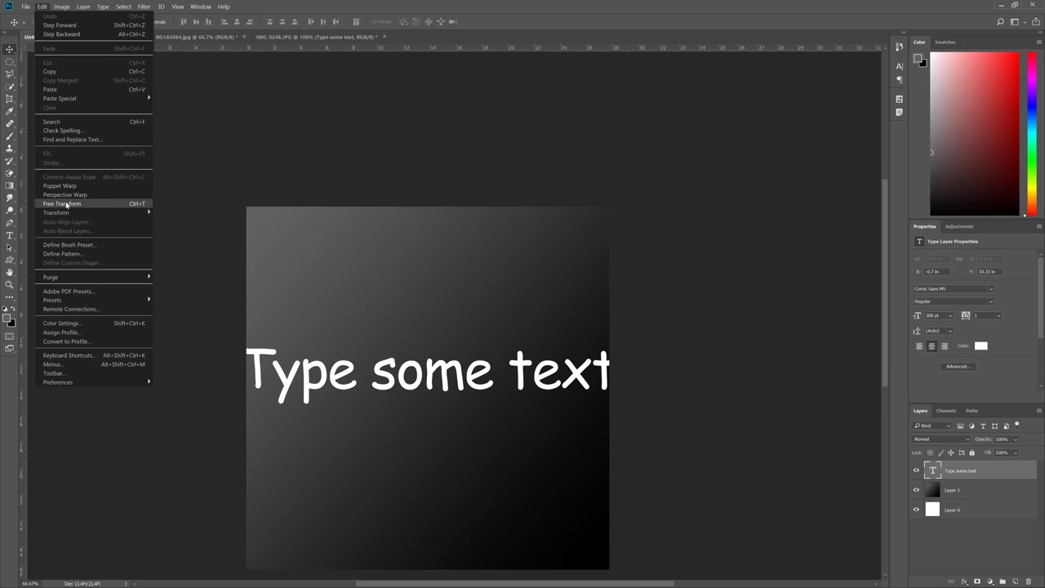
pyautogui.click(443, 408)
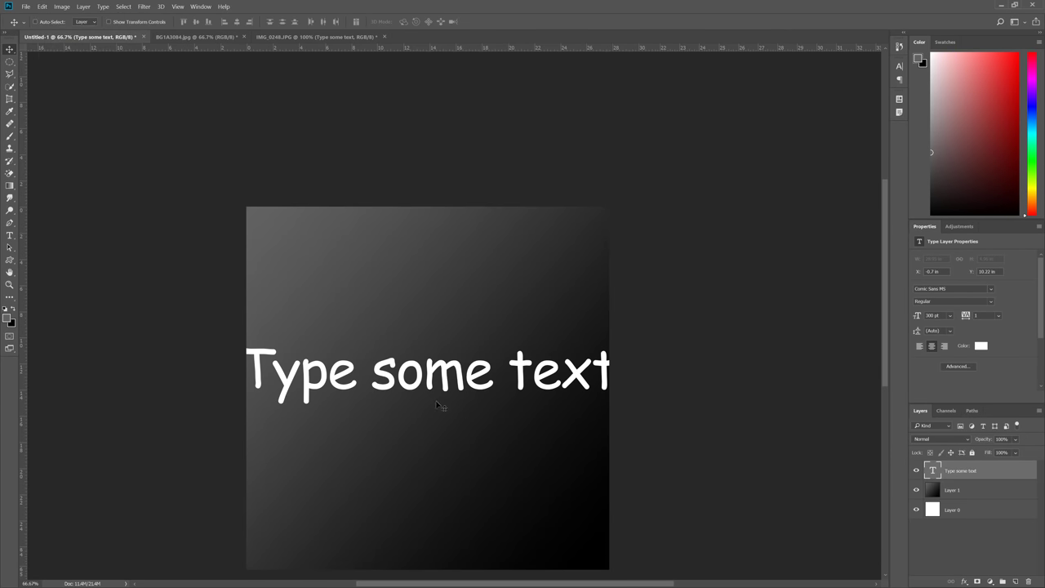
pyautogui.moveTo(421, 388); pyautogui.dragTo(431, 394)
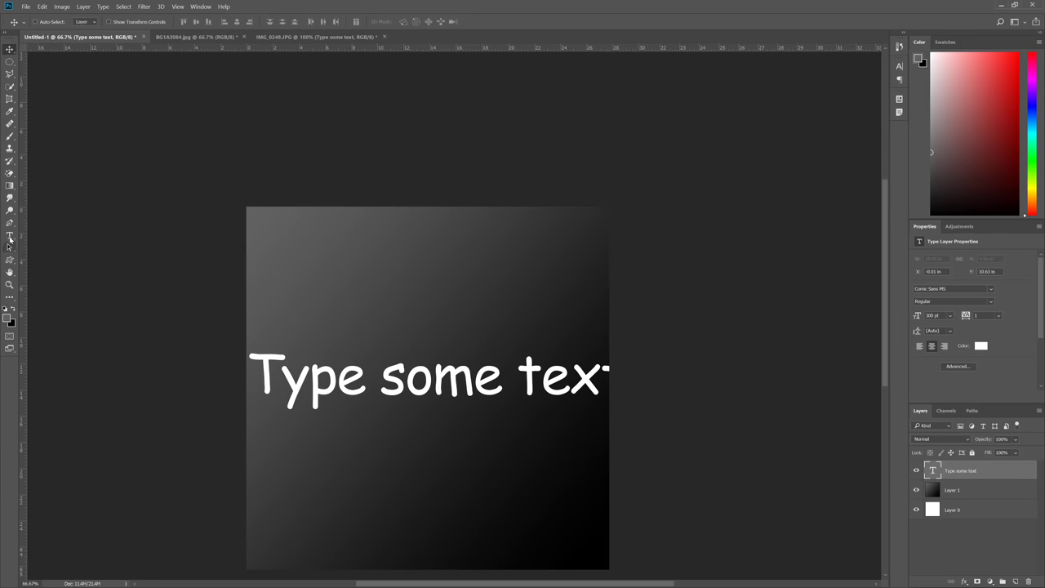
# - Try adding "Type some text" with the Vertical Type Tool on the upper part of the canvas, and discard it
pyautogui.click(10, 237)
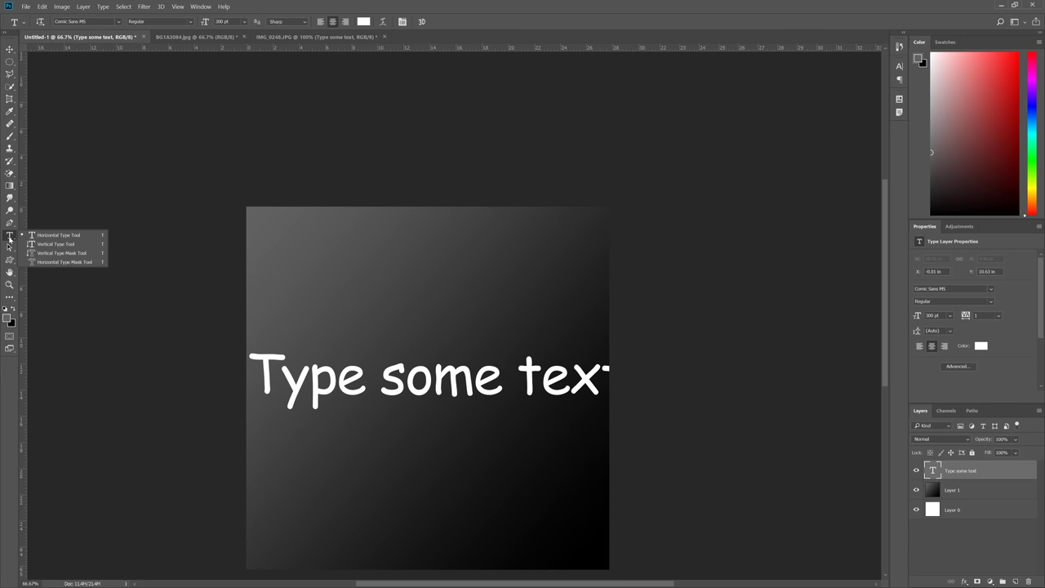
pyautogui.click(68, 244)
pyautogui.click(397, 276)
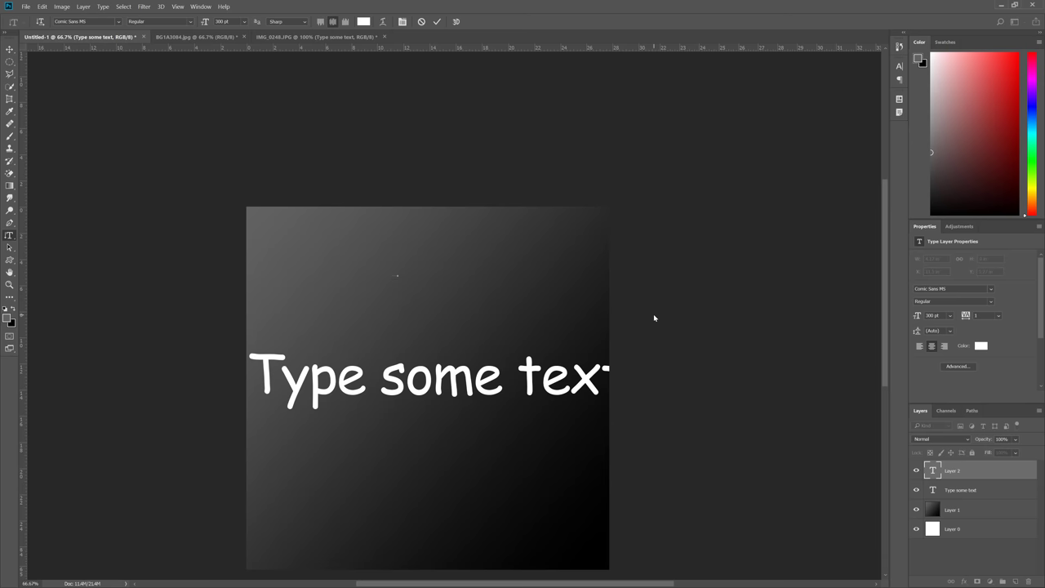
pyautogui.write('Type some')
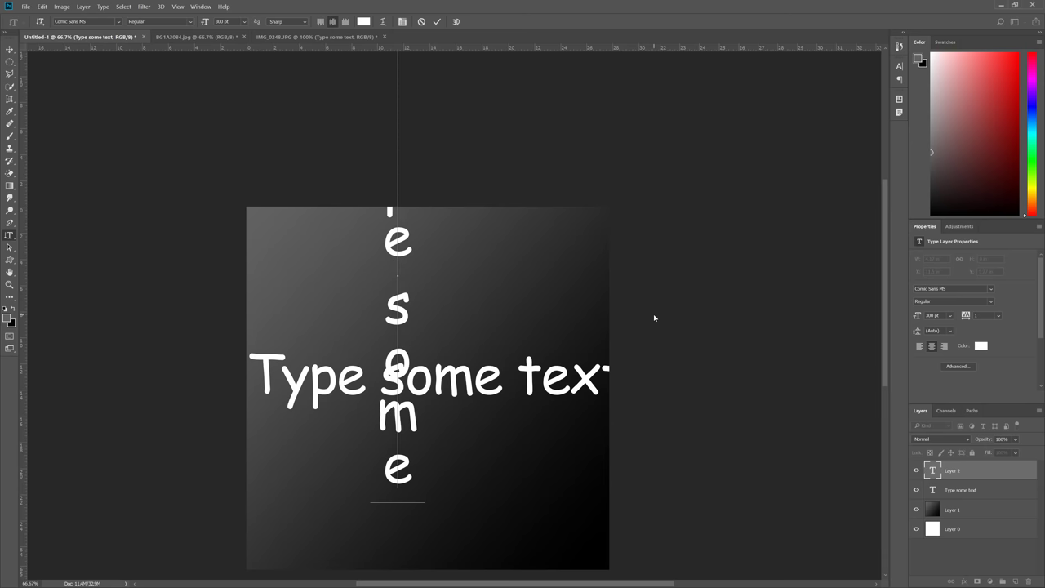
pyautogui.write(' text')
pyautogui.press('Escape')
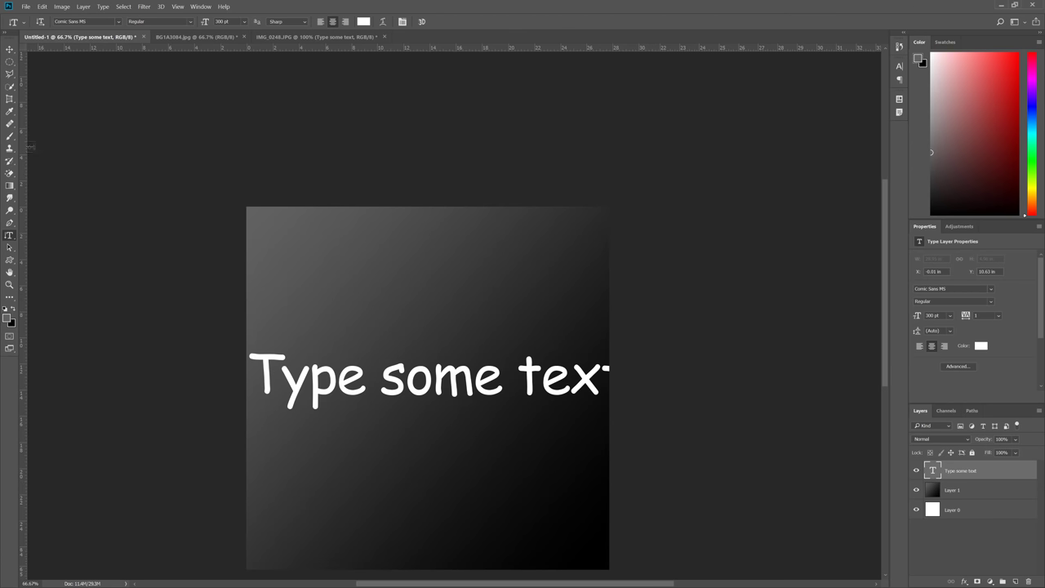
# - Try left alignment on the text layer and return the text to centred alignment
pyautogui.click(6, 51)
pyautogui.press('t')
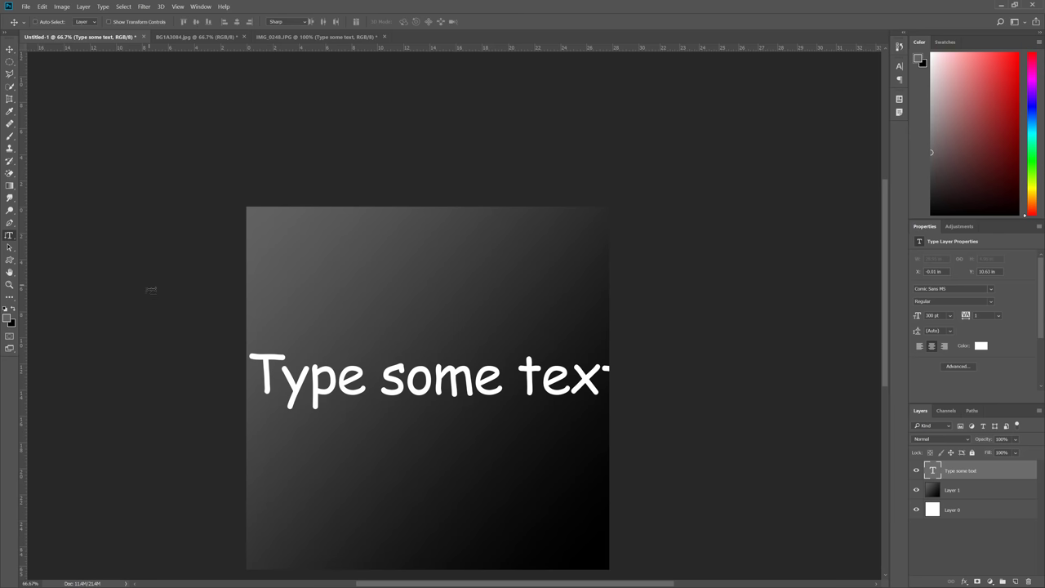
pyautogui.click(332, 22)
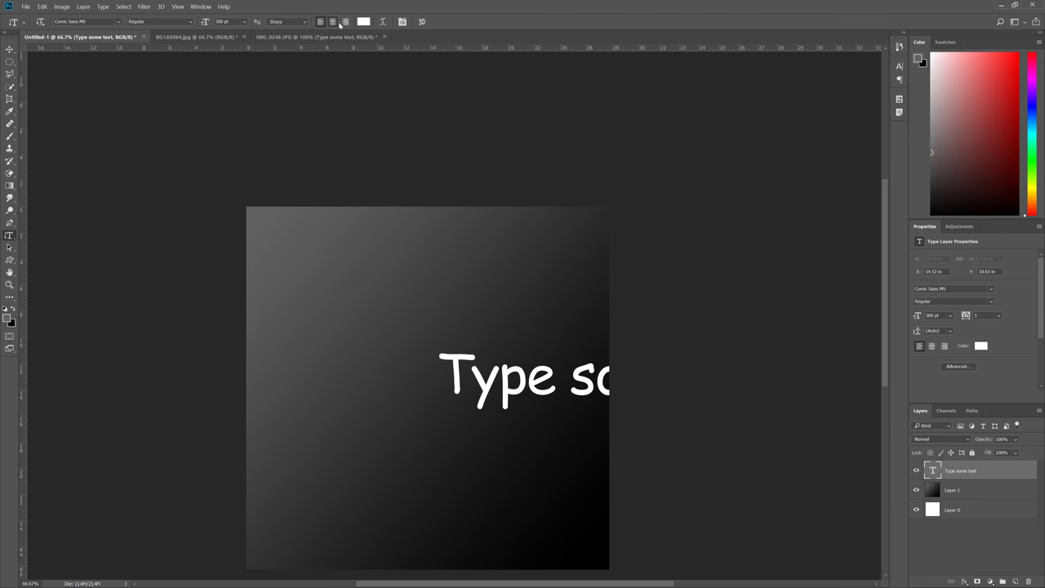
pyautogui.click(344, 22)
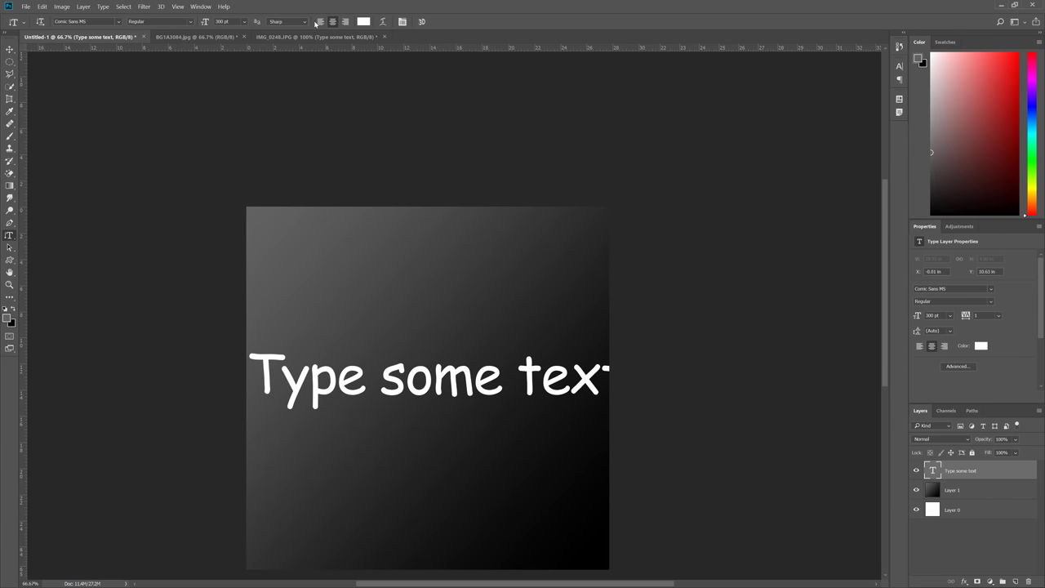
pyautogui.click(343, 22)
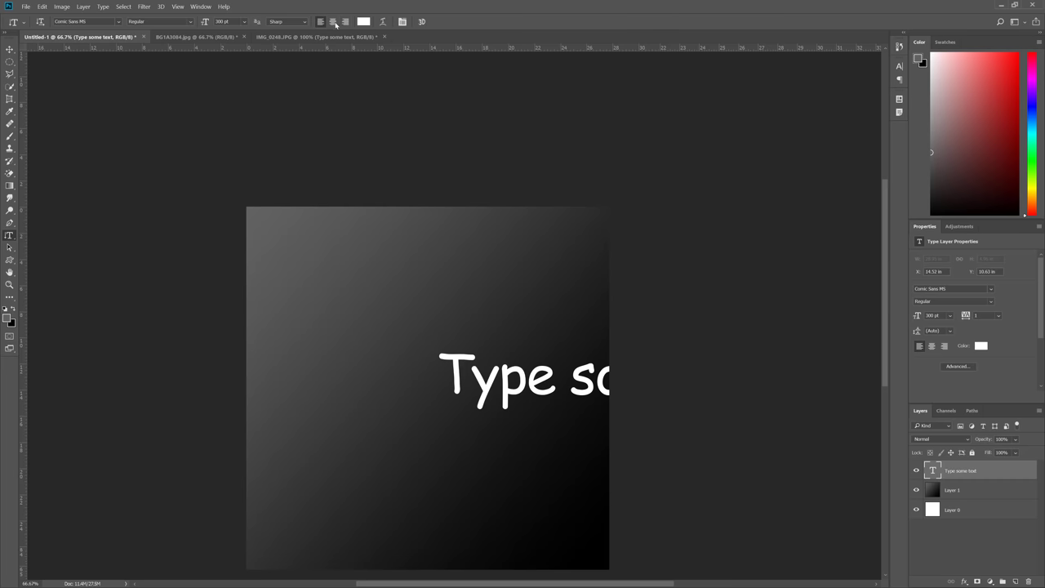
pyautogui.click(334, 22)
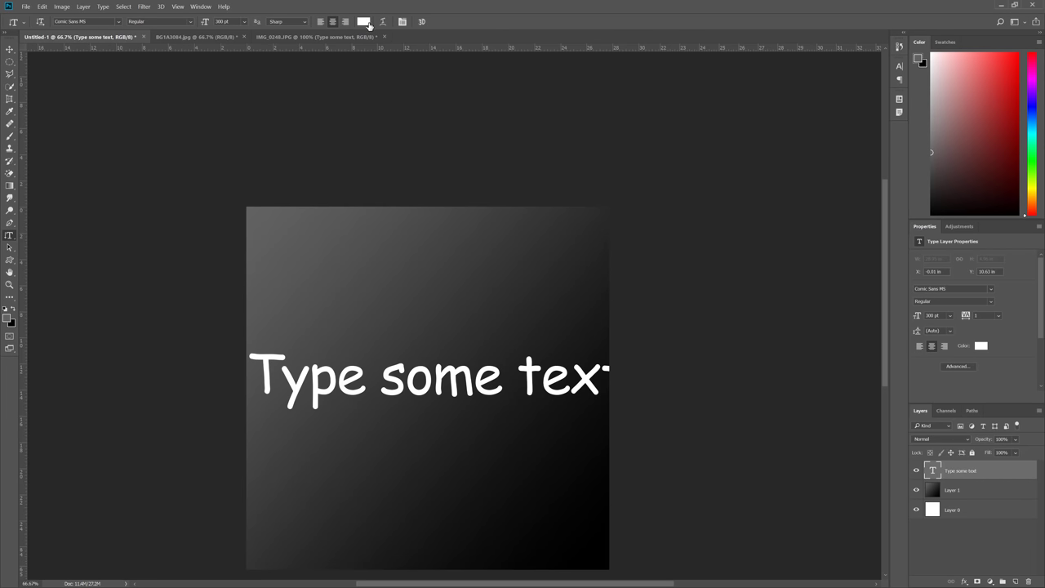
# - Preview the Arc and Arc Upper warp styles on the text with a 50% bend, and cancel the warp
pyautogui.click(382, 22)
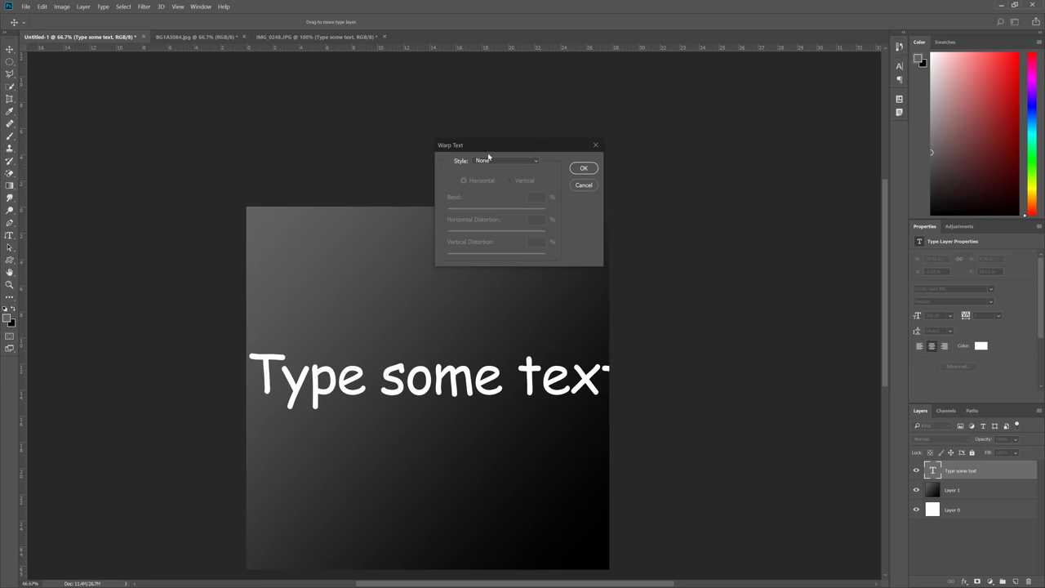
pyautogui.click(488, 161)
pyautogui.click(489, 178)
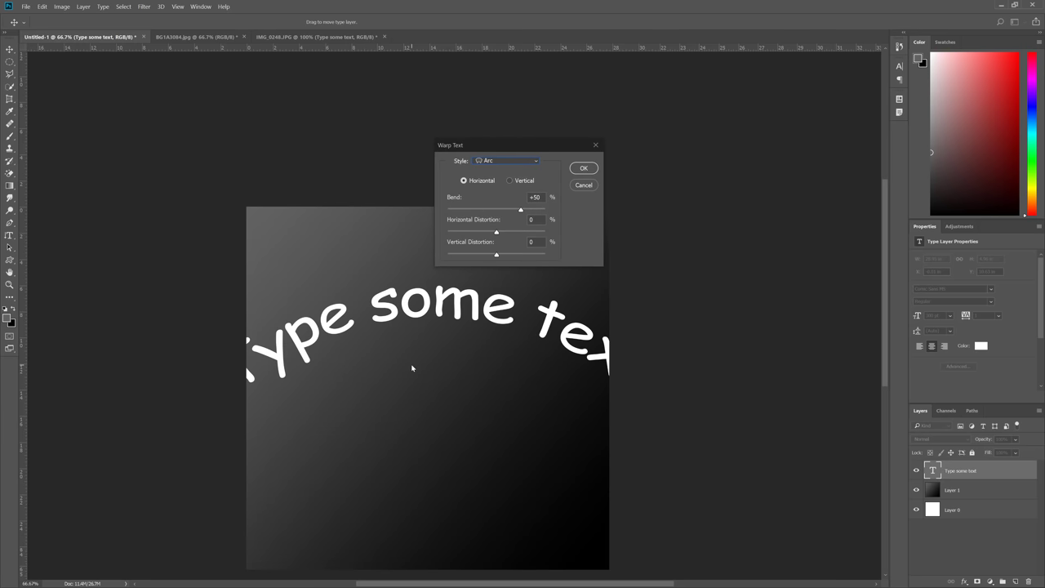
pyautogui.scroll(-3, 497, 163)
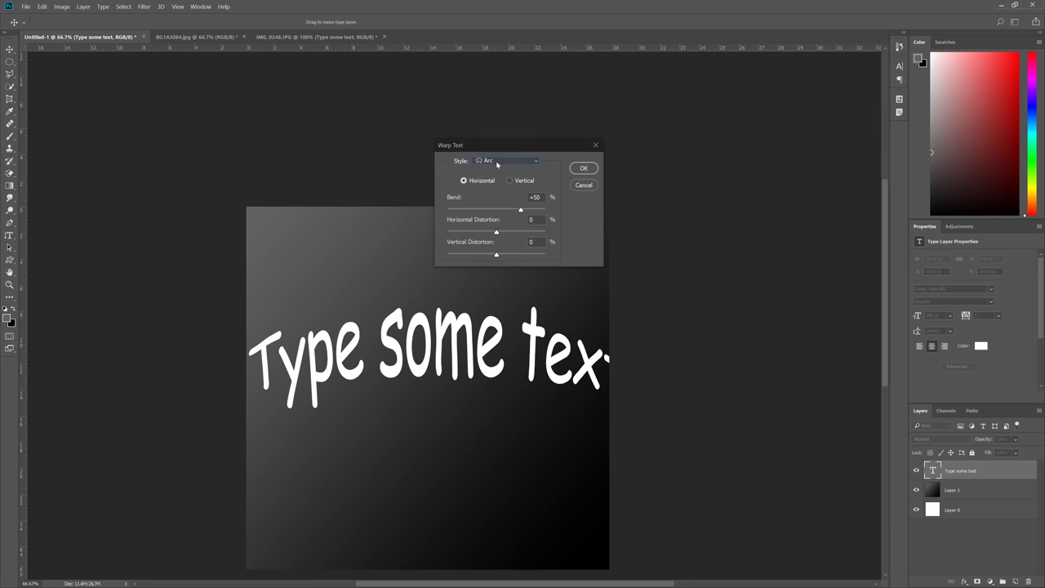
pyautogui.scroll(2, 497, 162)
pyautogui.scroll(-1, 497, 164)
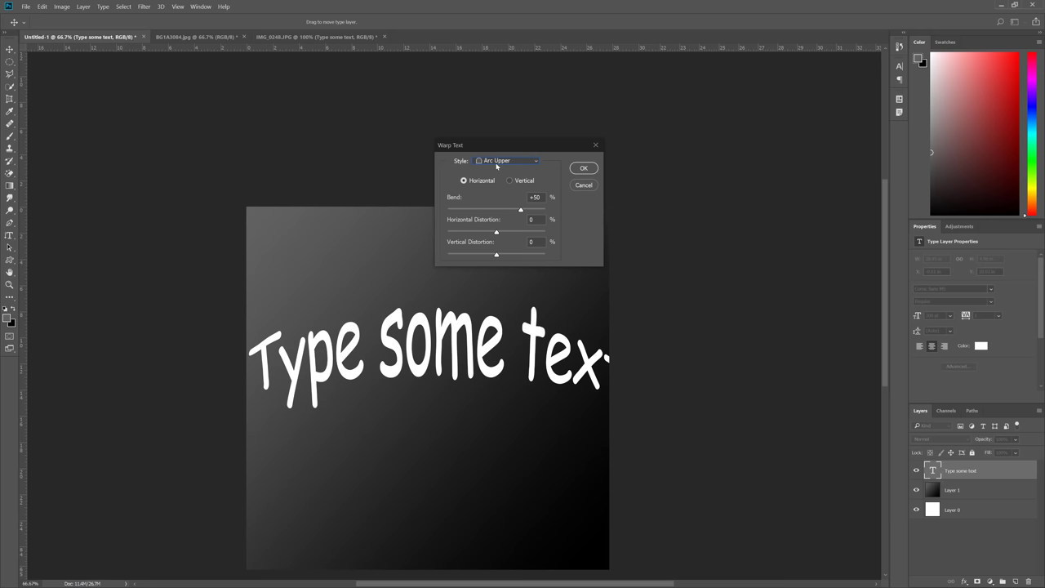
pyautogui.click(581, 186)
pyautogui.press('v')
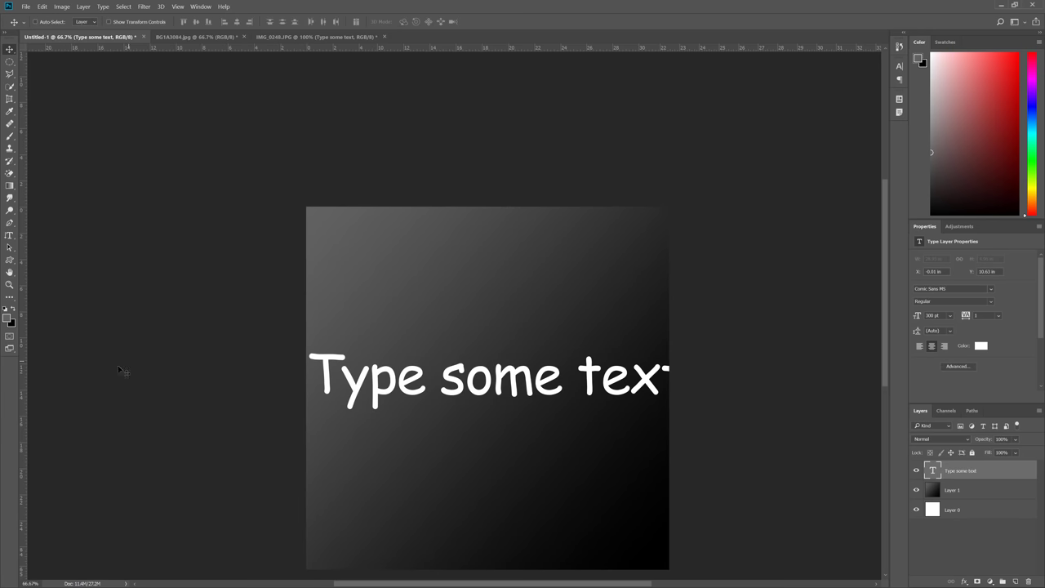
# - Activate the Path Selection, Custom Shape, Hand and Zoom tools in turn to view their options
pyautogui.click(10, 247)
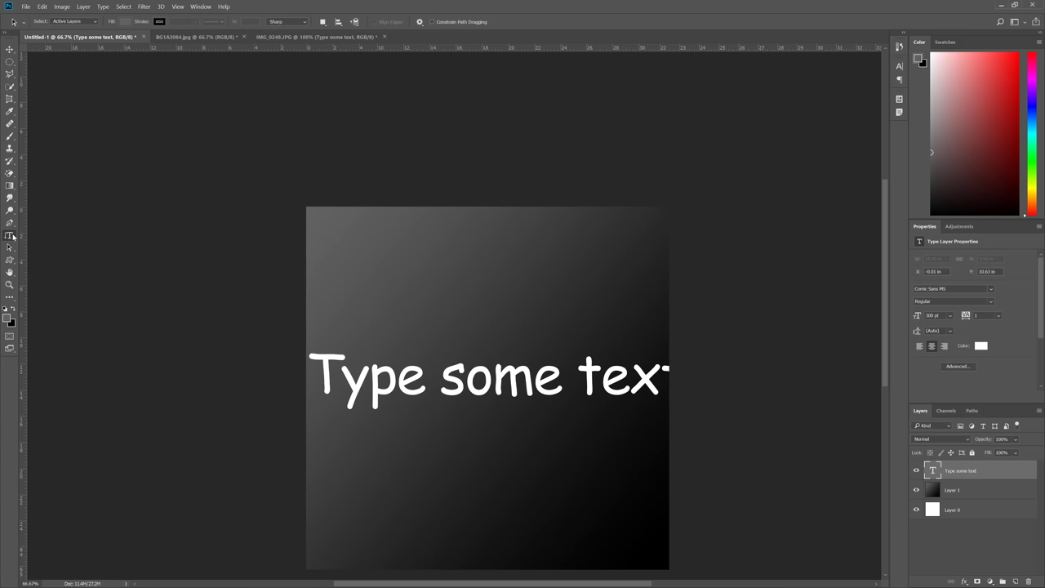
pyautogui.click(10, 247)
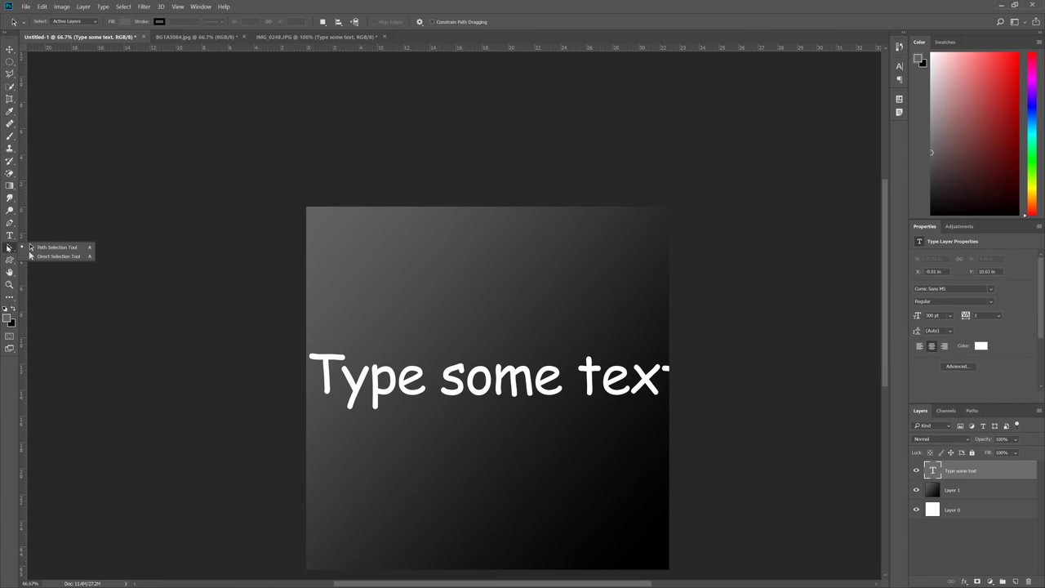
pyautogui.click(30, 248)
pyautogui.click(10, 260)
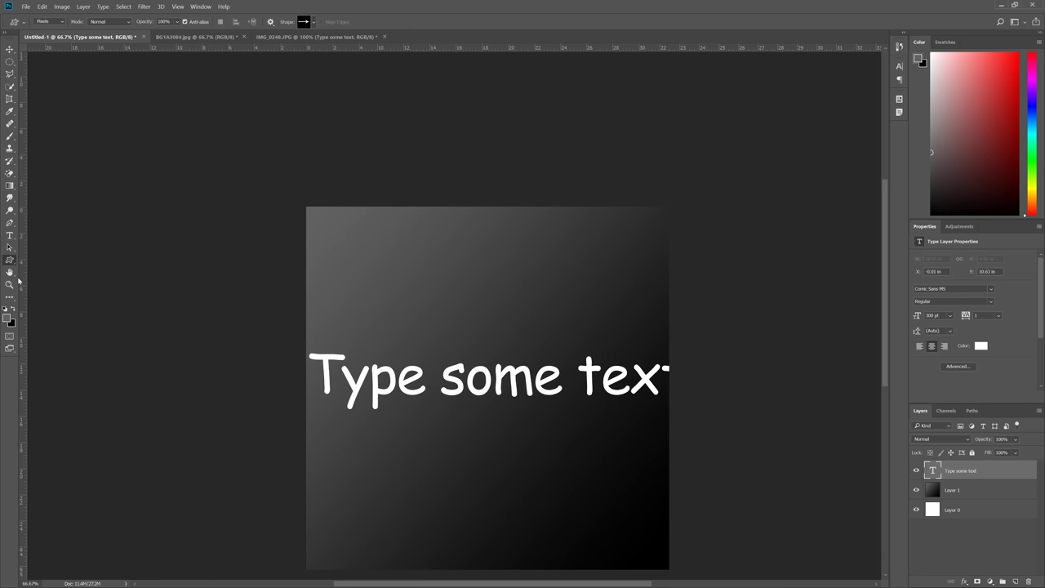
pyautogui.click(9, 273)
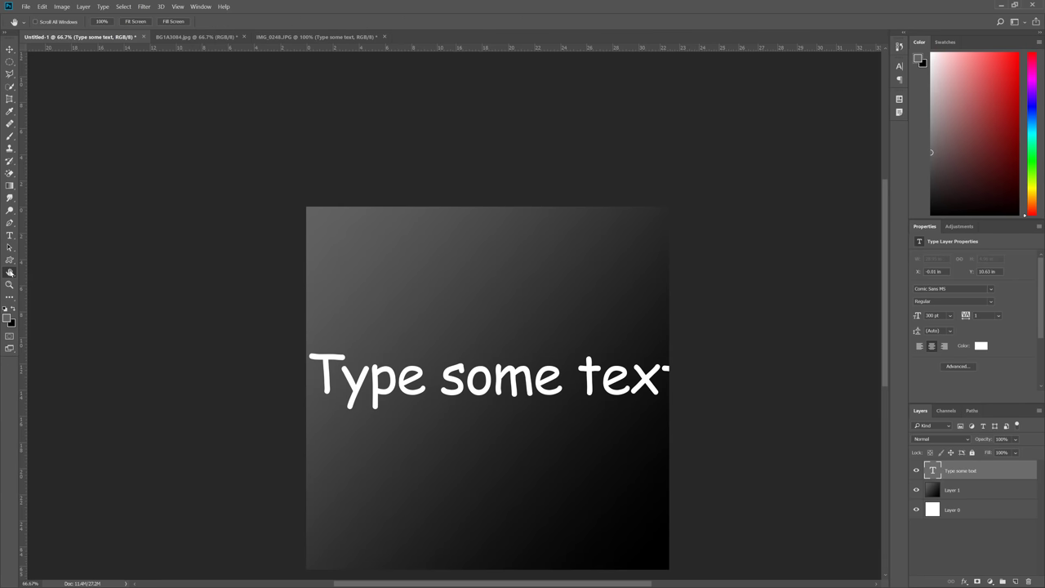
pyautogui.click(10, 284)
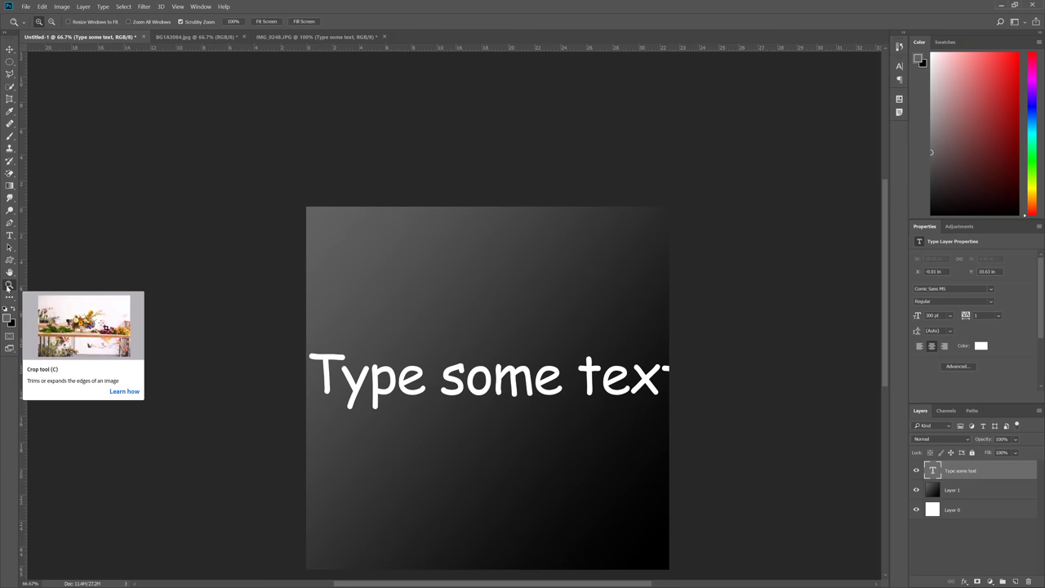
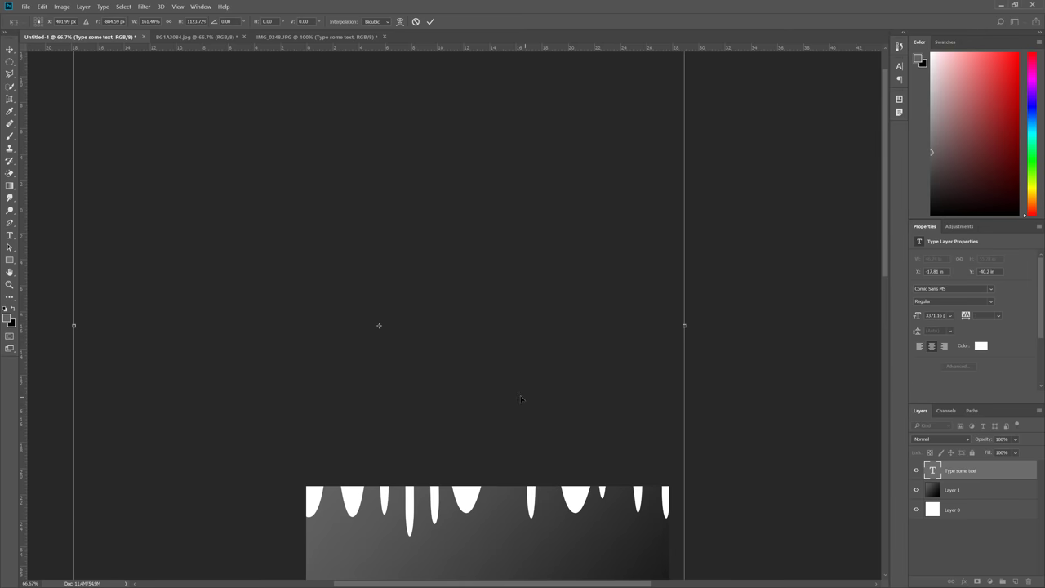
# - Examine the edges of the stretched text up close, shift the text down over the canvas, and cancel the transform
pyautogui.scroll(5, 474, 393)
pyautogui.scroll(5, 455, 328)
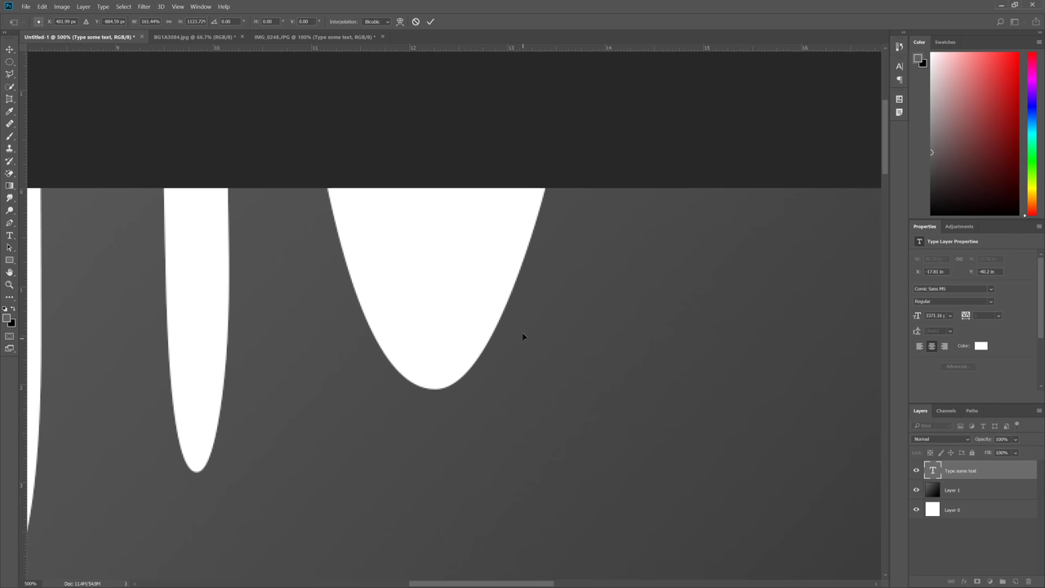
pyautogui.scroll(-5, 523, 331)
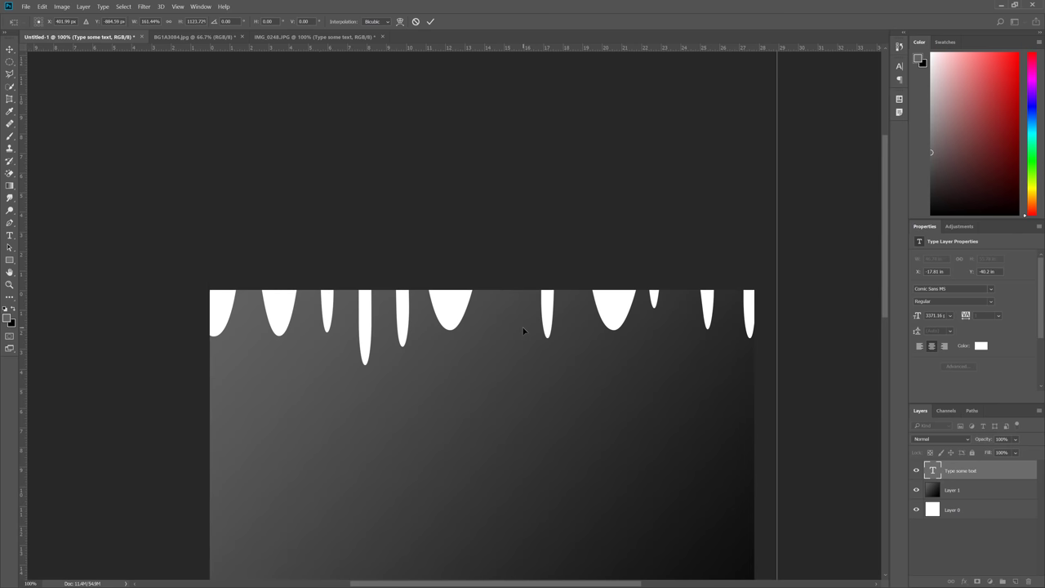
pyautogui.moveTo(524, 326); pyautogui.dragTo(489, 184)
pyautogui.moveTo(464, 280); pyautogui.dragTo(526, 510)
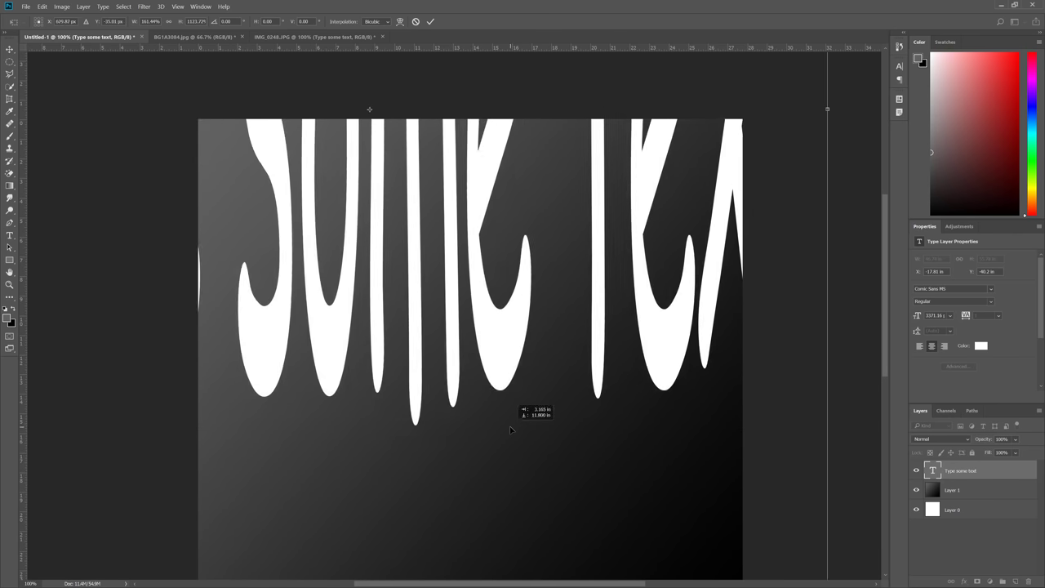
pyautogui.press('u')
pyautogui.press('Escape')
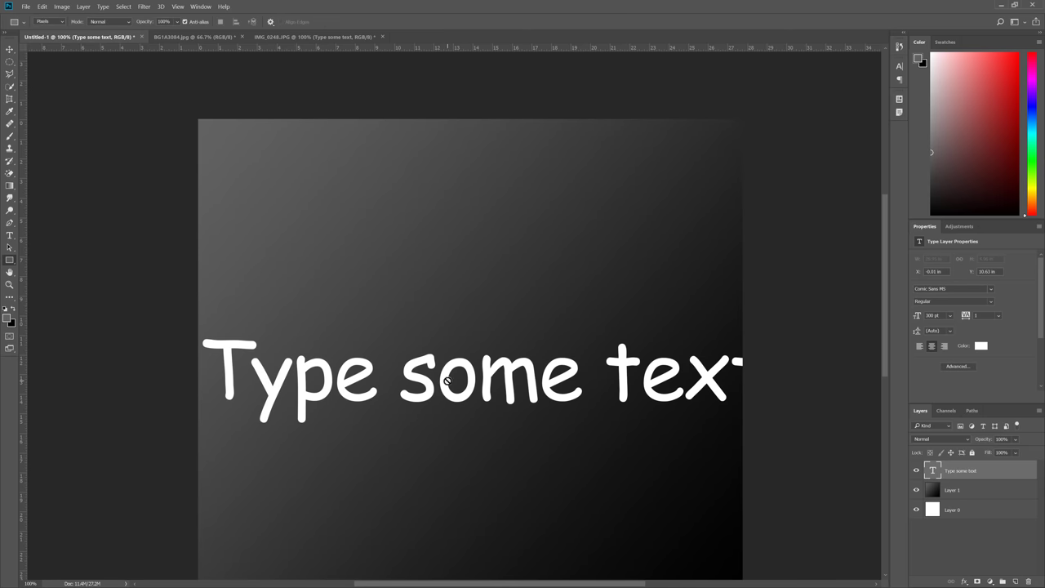
# - Replace the text layer's wording with the single letter "T"
pyautogui.press('t')
pyautogui.click(447, 380)
pyautogui.hotkey('ctrl', 'a')
pyautogui.write('T')
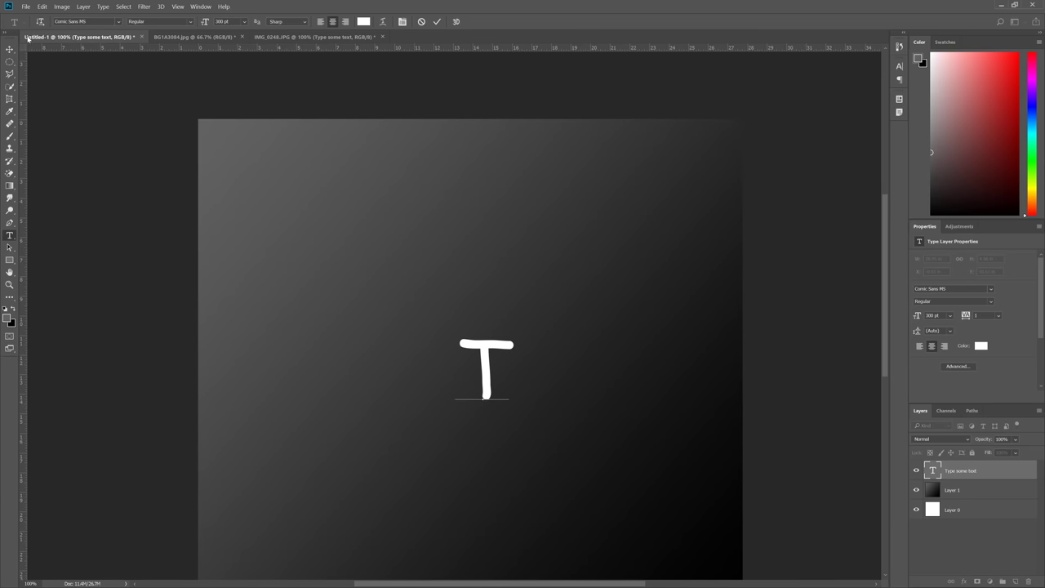
pyautogui.click(9, 50)
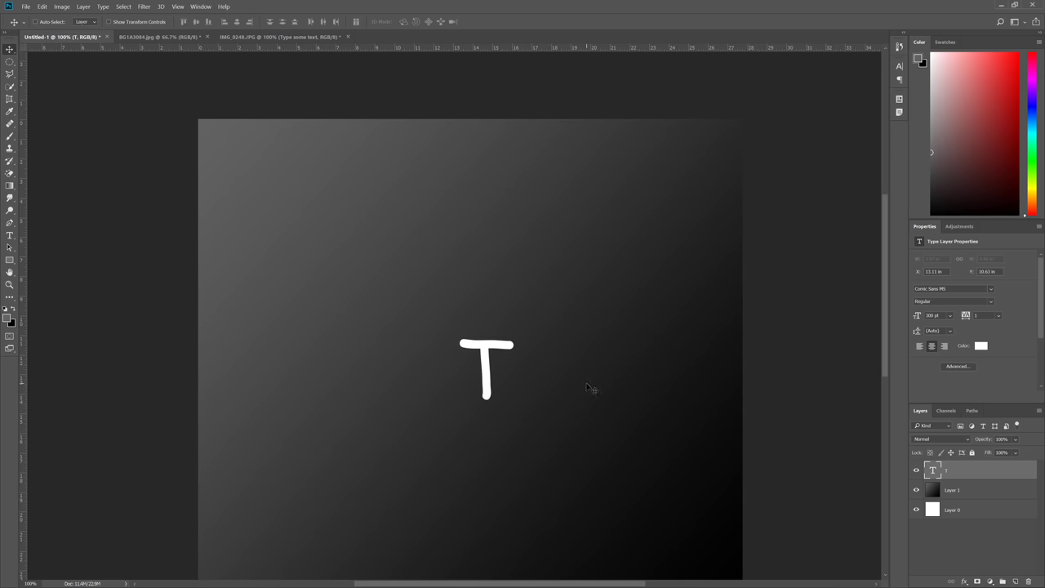
# - Try enlarging the letter T to a font size of 1296 pt, and undo the size change
pyautogui.press('t')
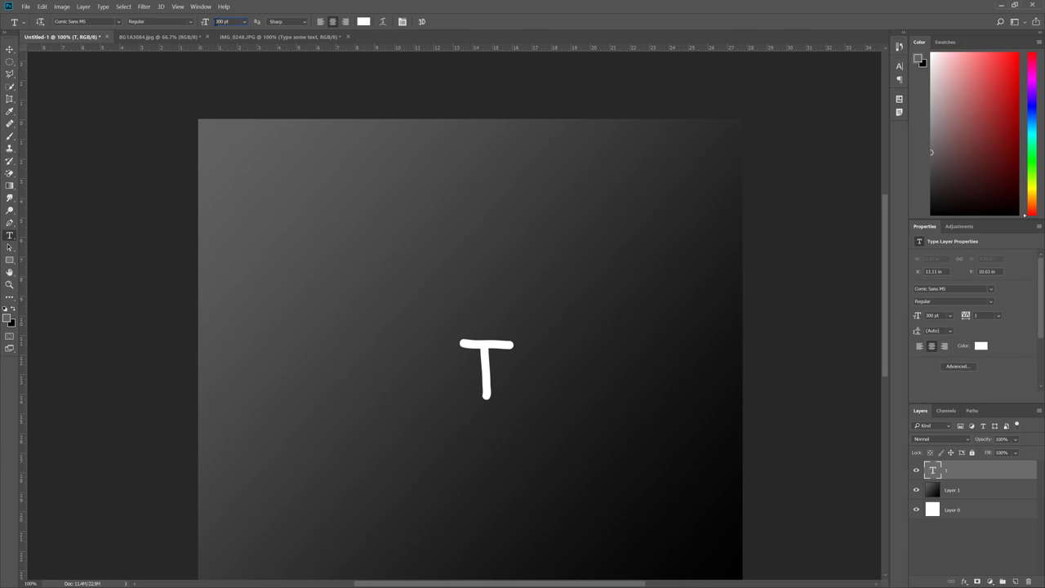
pyautogui.write('0')
pyautogui.press('Return')
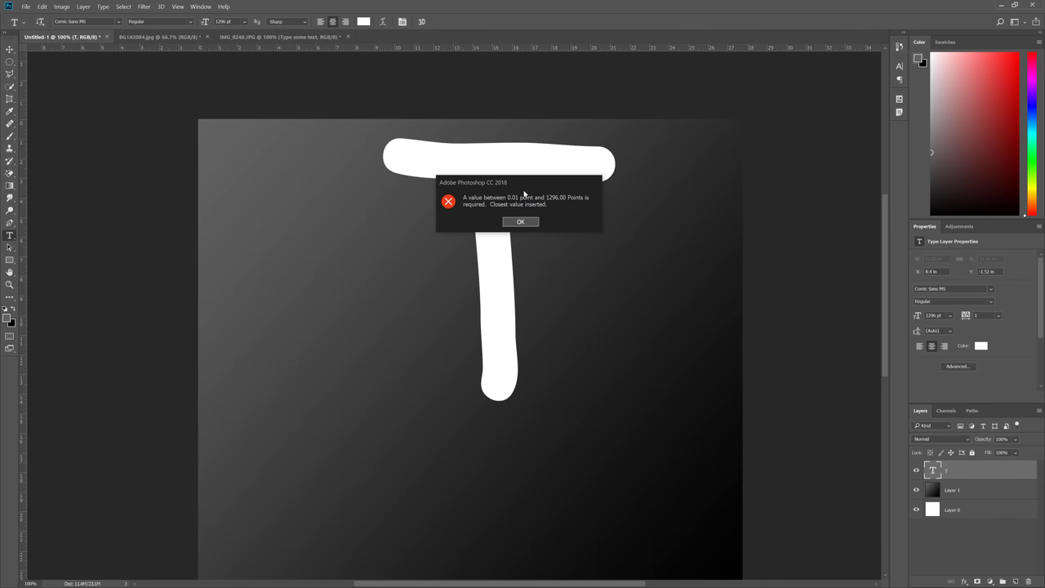
pyautogui.press('Return')
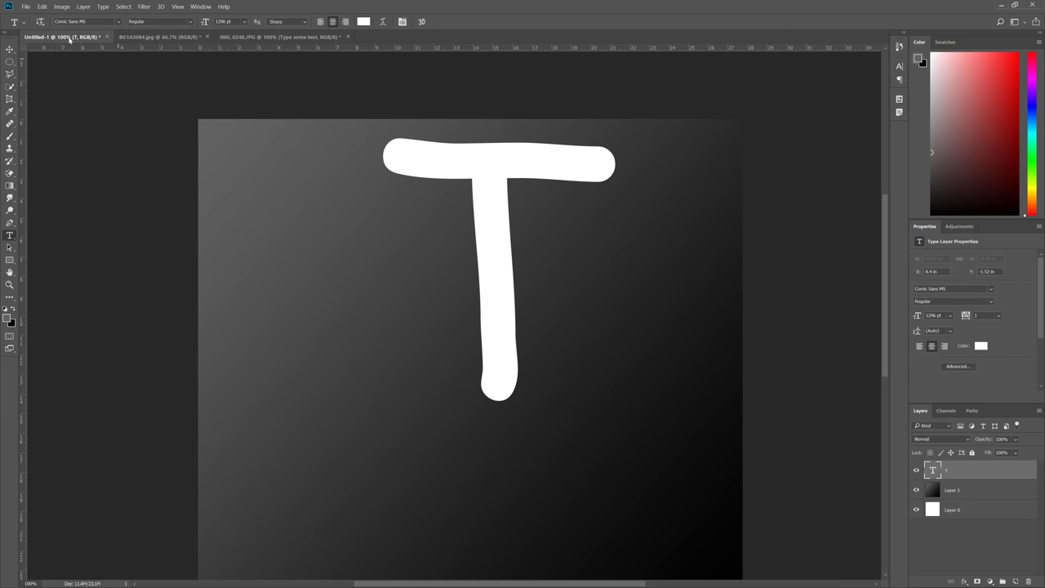
pyautogui.click(17, 52)
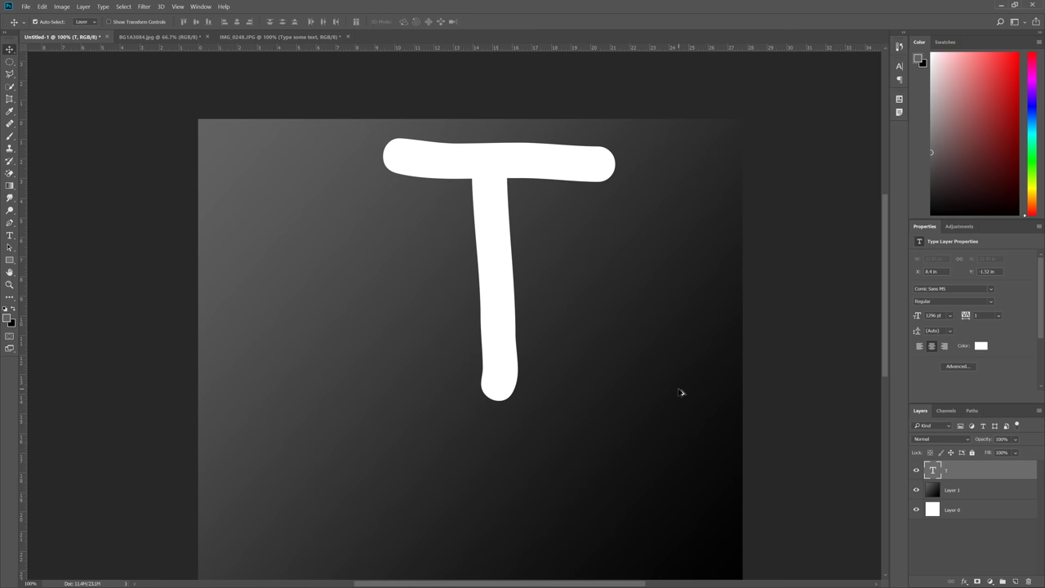
pyautogui.hotkey('ctrl', 'z')
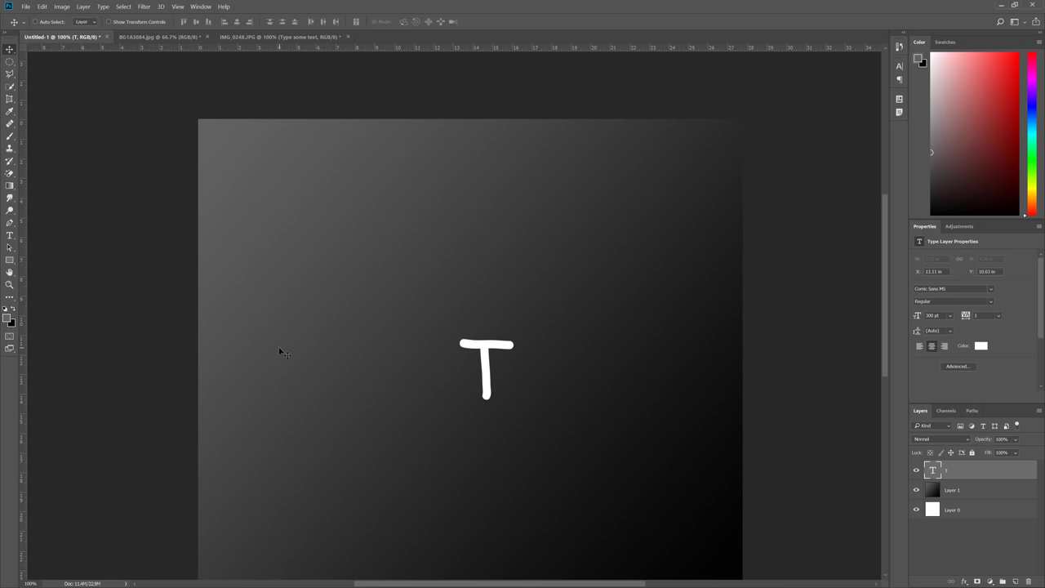
# - Draw a closed, curved four-point path around and above the letter T with the Pen tool
pyautogui.moveTo(9, 222); pyautogui.dragTo(29, 225)
pyautogui.click(455, 281)
pyautogui.moveTo(542, 218)
pyautogui.mouseDown()
pyautogui.moveTo(642, 242)
pyautogui.moveTo(684, 295)
pyautogui.mouseUp()
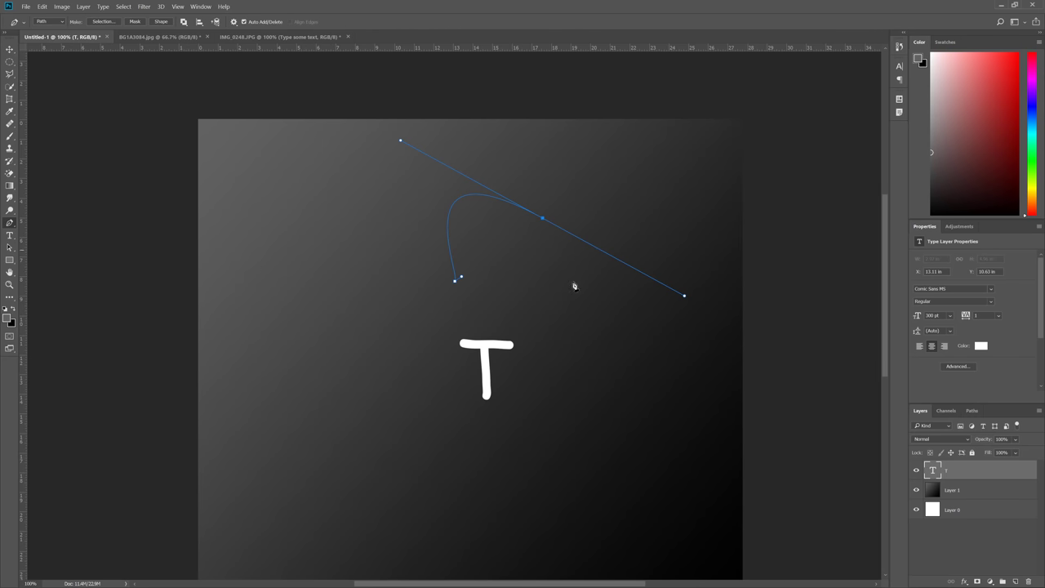
pyautogui.moveTo(569, 345); pyautogui.dragTo(508, 403)
pyautogui.moveTo(383, 370); pyautogui.dragTo(368, 303)
pyautogui.click(454, 281)
# - Move the closed path toward the canvas's upper left and scale it proportionally down to a tiny size
pyautogui.press('a')
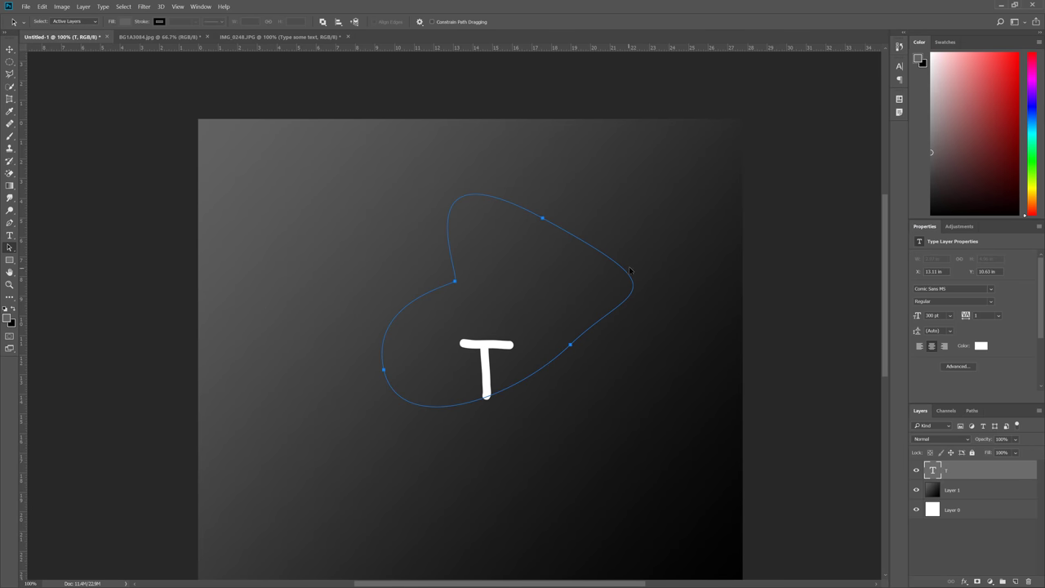
pyautogui.moveTo(630, 270); pyautogui.dragTo(541, 259)
pyautogui.hotkey('ctrl', 't')
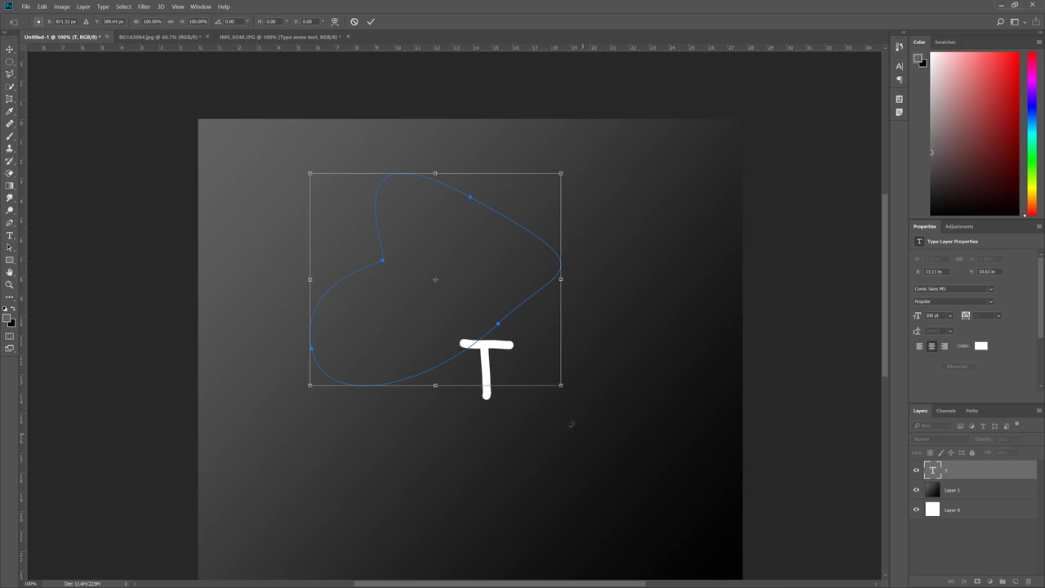
pyautogui.moveTo(558, 383); pyautogui.dragTo(469, 470)
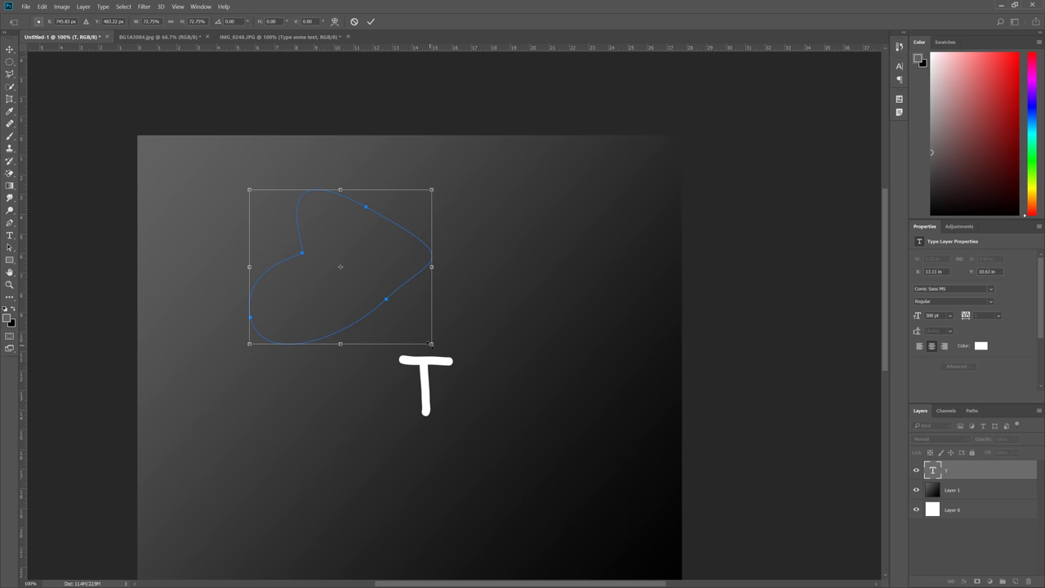
pyautogui.moveTo(430, 343); pyautogui.dragTo(878, 495)
pyautogui.press('Return')
# - Enlarge the tiny path to about 6789% with Free Transform and examine its curve at maximum zoom
pyautogui.hotkey('ctrl', 't')
pyautogui.press('space')
pyautogui.moveTo(401, 185); pyautogui.dragTo(405, 546)
pyautogui.moveTo(399, 283); pyautogui.dragTo(380, 534)
pyautogui.scroll(7, 472, 257)
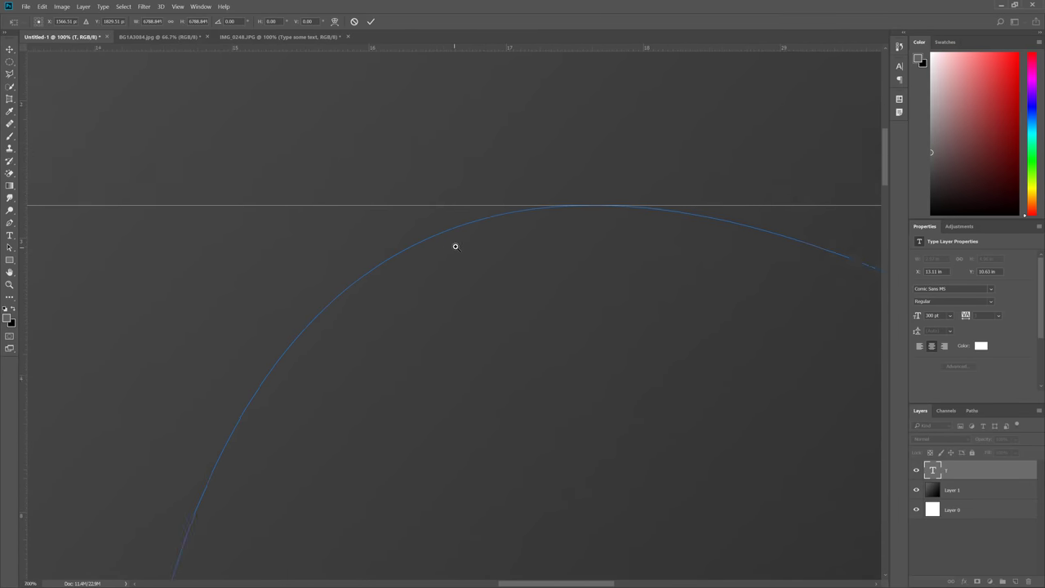
pyautogui.scroll(10, 582, 208)
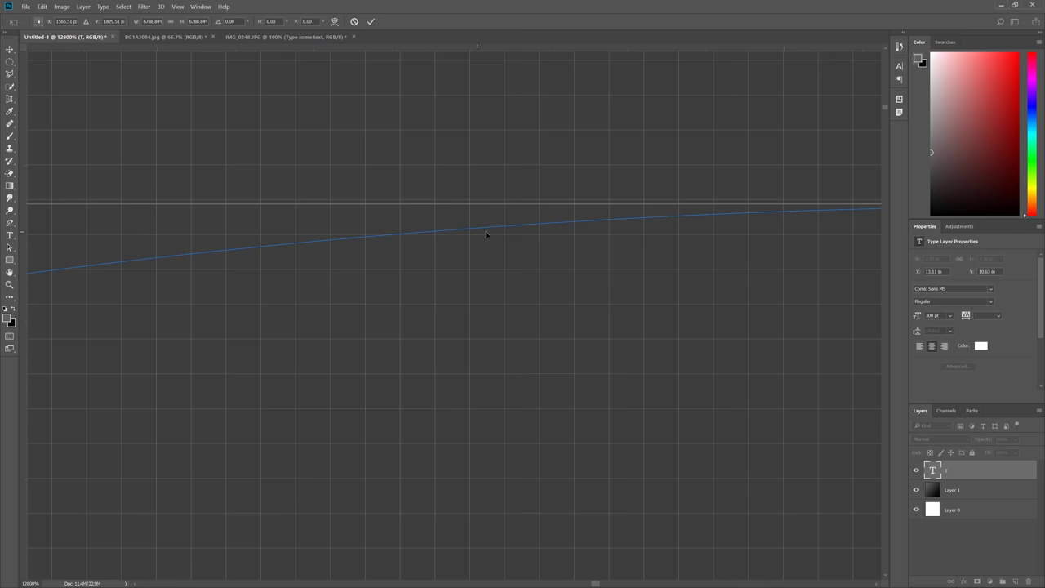
pyautogui.hotkey('ctrl', '1')
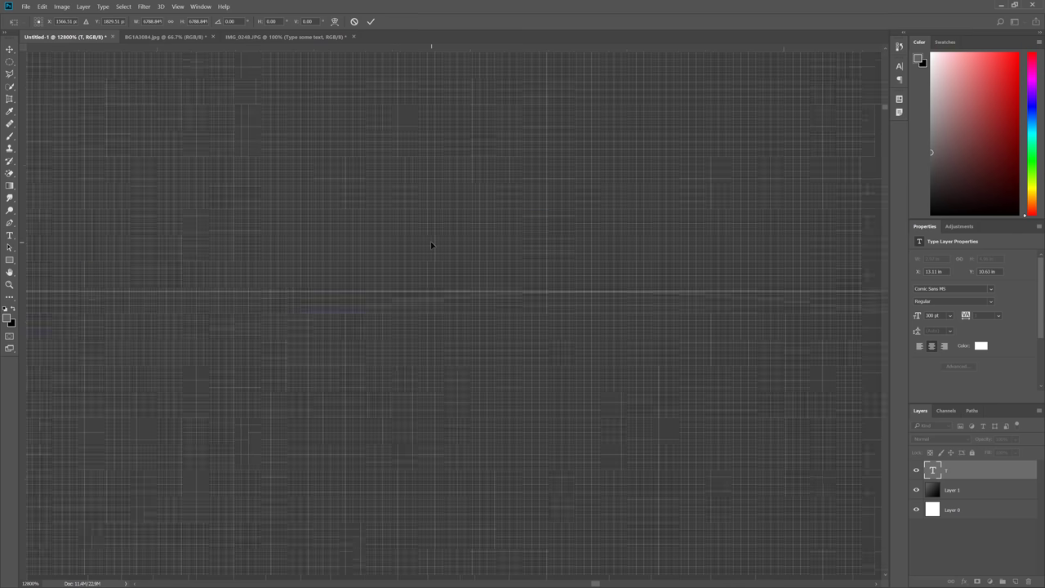
# - Reduce the path's scale to about 2708% and leave the transform
pyautogui.press('space')
pyautogui.moveTo(525, 434); pyautogui.dragTo(427, 221)
pyautogui.scroll(-2, 401, 385)
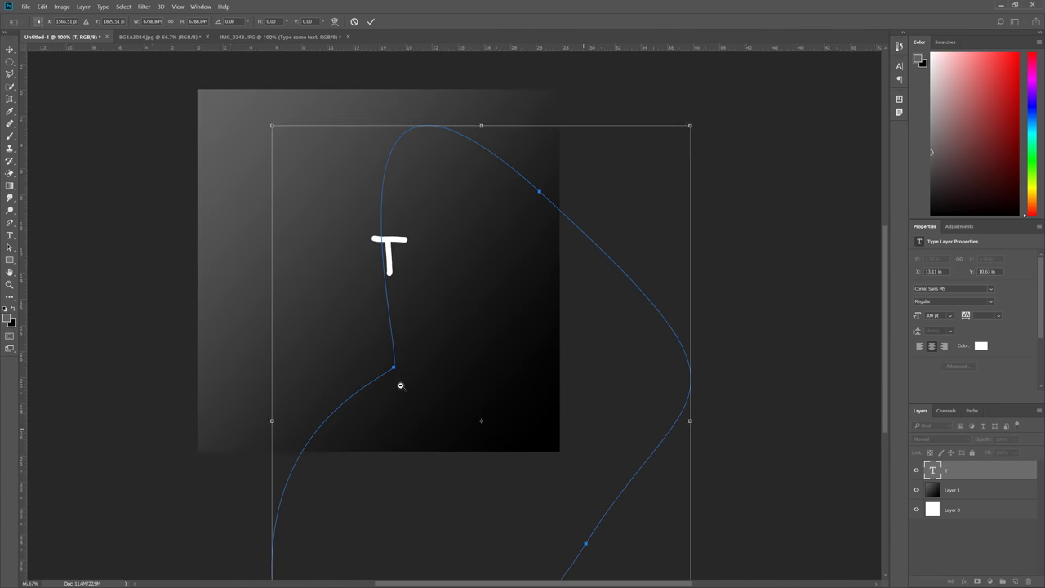
pyautogui.moveTo(670, 565); pyautogui.dragTo(473, 296)
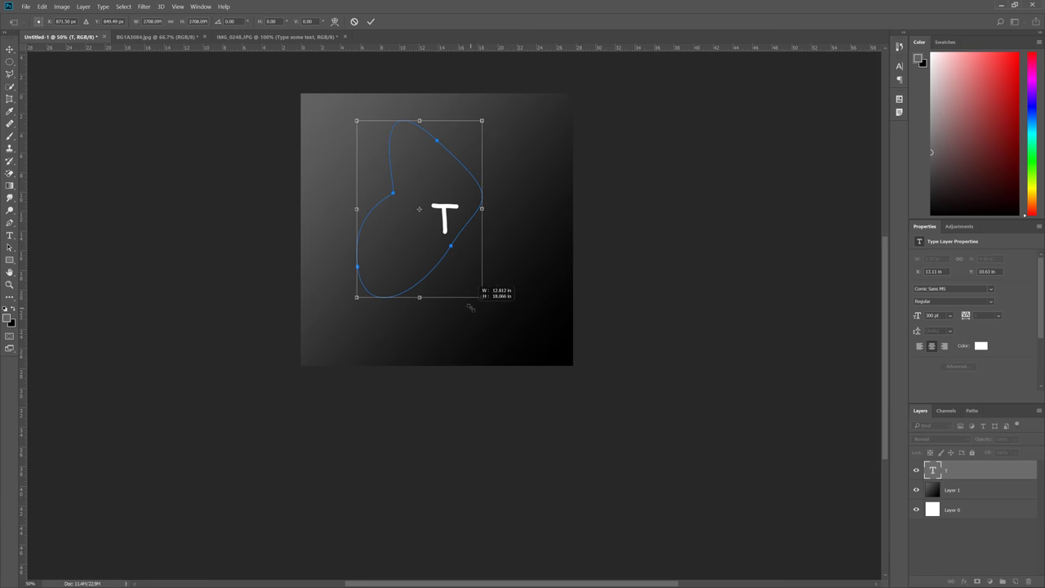
pyautogui.press('Return')
pyautogui.press('space')
pyautogui.moveTo(406, 148); pyautogui.dragTo(424, 244)
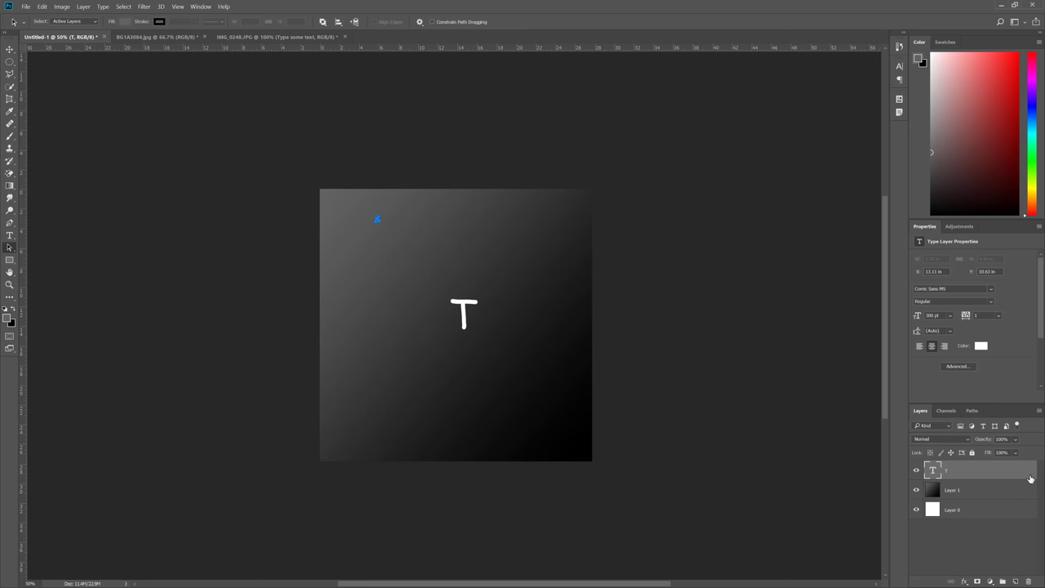
# - Step back through the path and text edits to the left-aligned "Type some text" layer
pyautogui.moveTo(1031, 472); pyautogui.dragTo(976, 470)
pyautogui.hotkey('ctrl', 'alt', 'z')
pyautogui.hotkey('ctrl', 'alt', 'z')
pyautogui.hotkey('ctrl', 'alt', 'z')
pyautogui.hotkey('ctrl', 'alt', 'z')
pyautogui.hotkey('ctrl', 'z')
pyautogui.hotkey('ctrl', 'z')
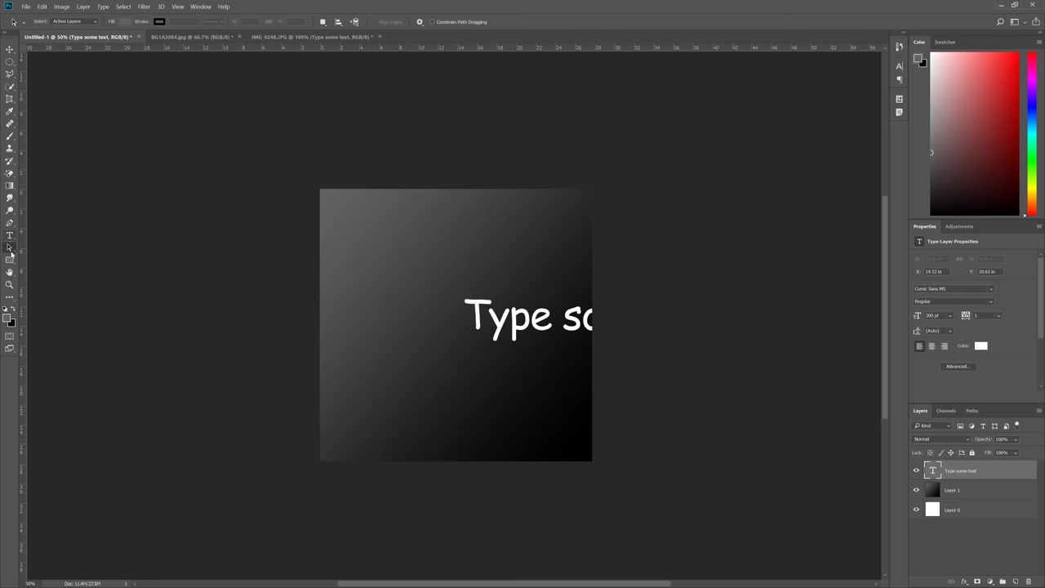
# - Try drawing a thin grey pixel rectangle above the text on Layer 1 with the Rectangle Tool, and undo it
pyautogui.click(9, 259)
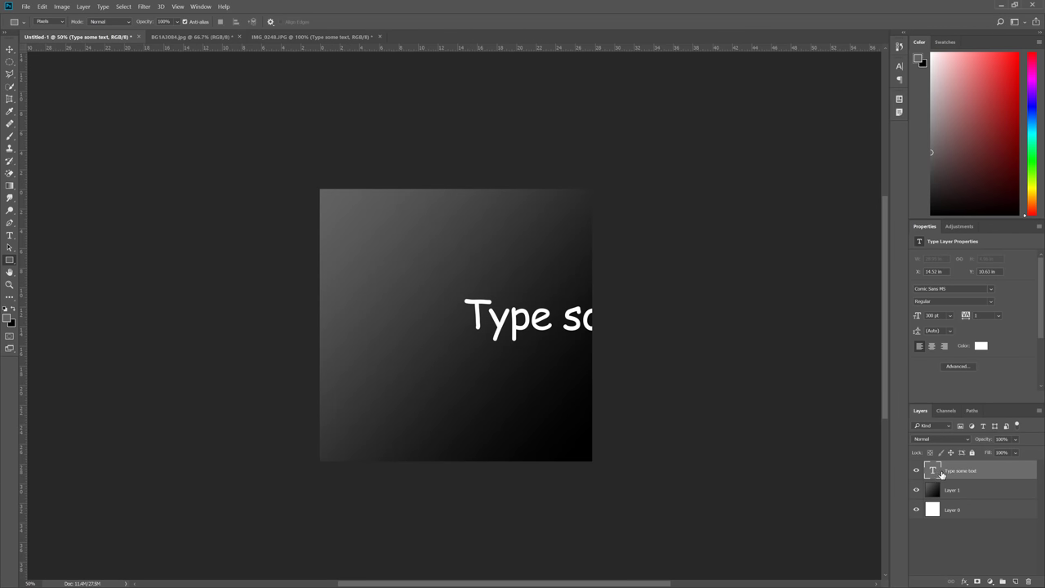
pyautogui.click(973, 490)
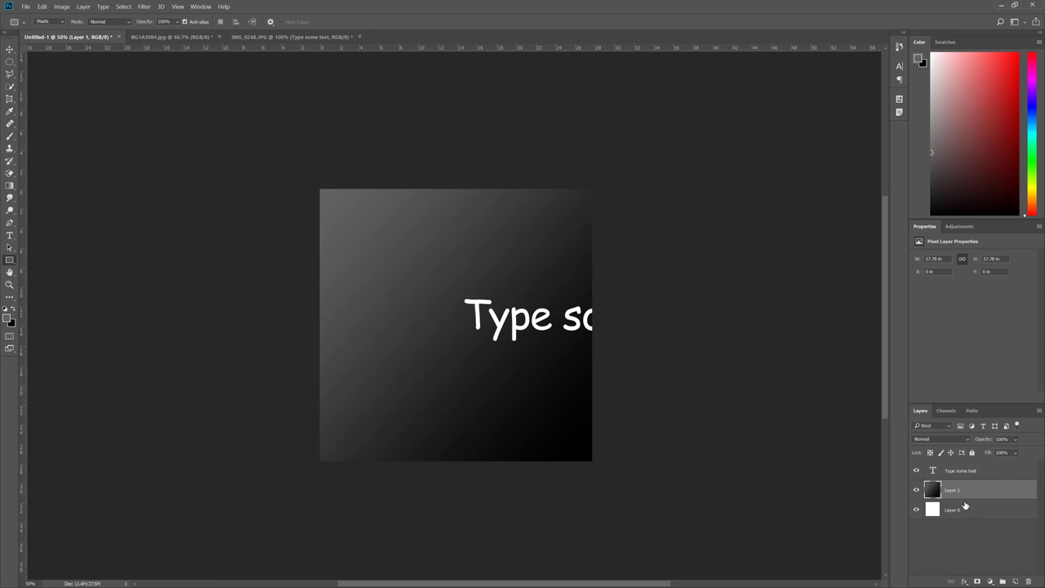
pyautogui.moveTo(420, 246); pyautogui.dragTo(514, 255)
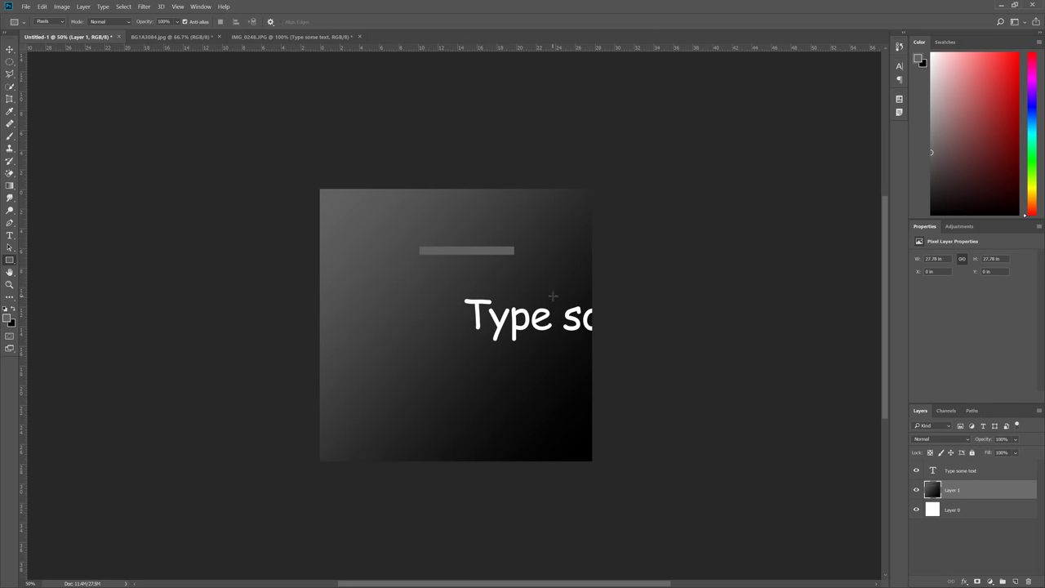
pyautogui.hotkey('ctrl', 'z')
# - Rasterize the "Type some text" layer by attempting to draw on it with the Rectangle Tool
pyautogui.click(963, 471)
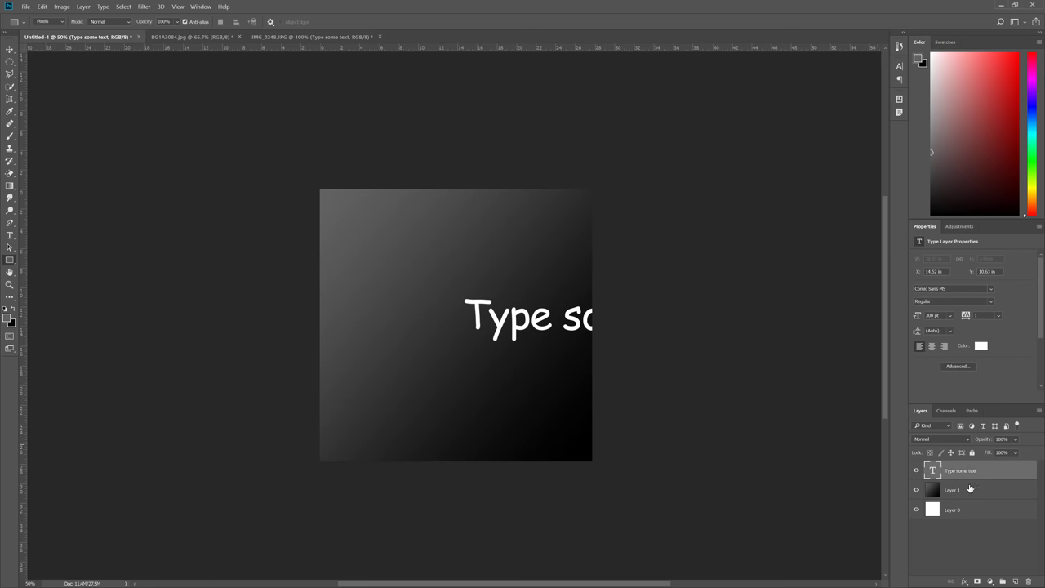
pyautogui.click(418, 273)
pyautogui.click(490, 229)
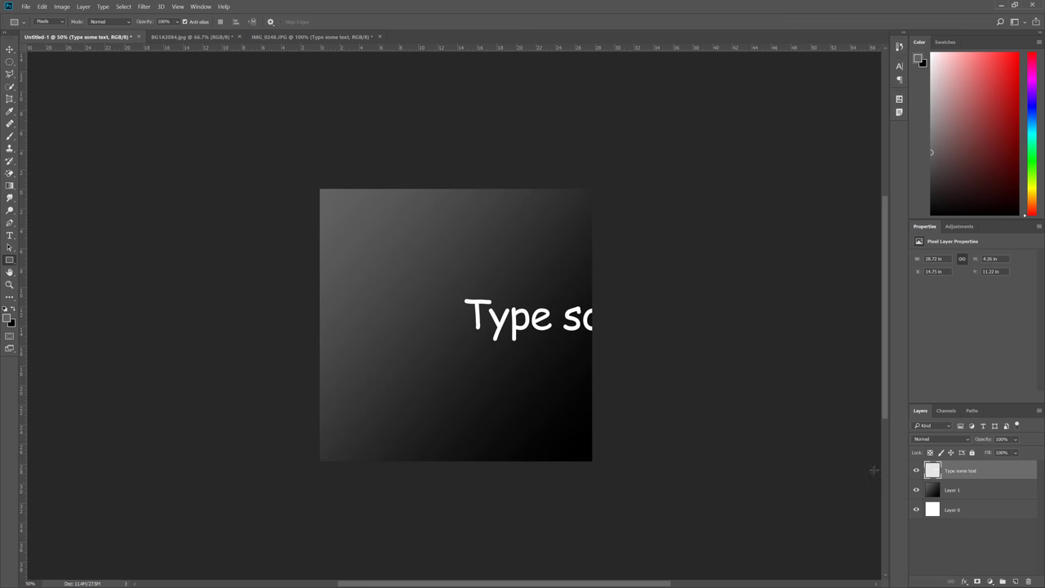
# - Move the rasterized text up and to the left, to about X 6.04 in, Y 9.1 in, and inspect its edges
pyautogui.press('v')
pyautogui.moveTo(512, 334); pyautogui.dragTo(426, 313)
pyautogui.hotkey('ctrl', '+')
pyautogui.scroll(3, 416, 299)
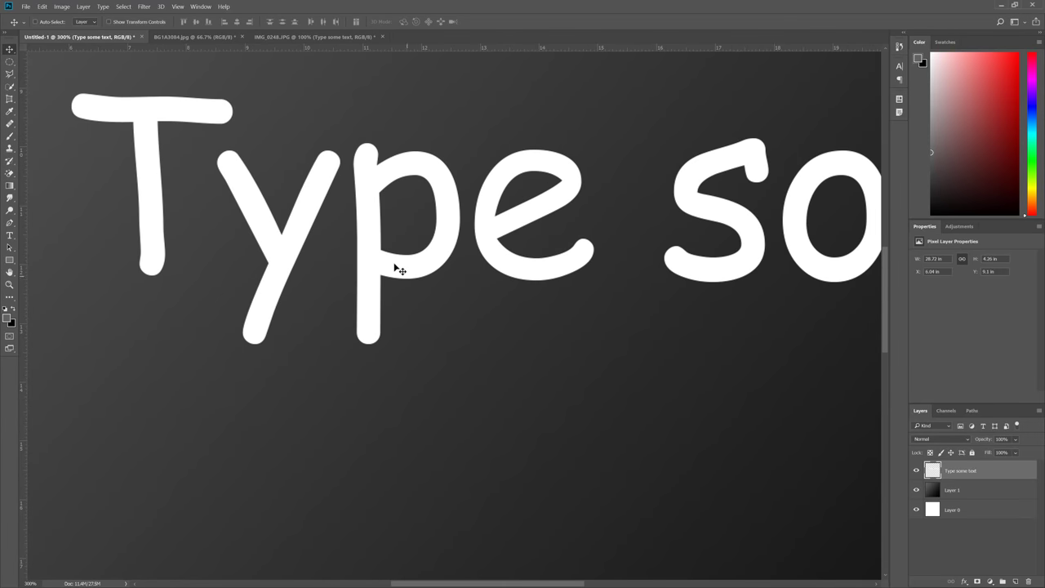
pyautogui.press('t')
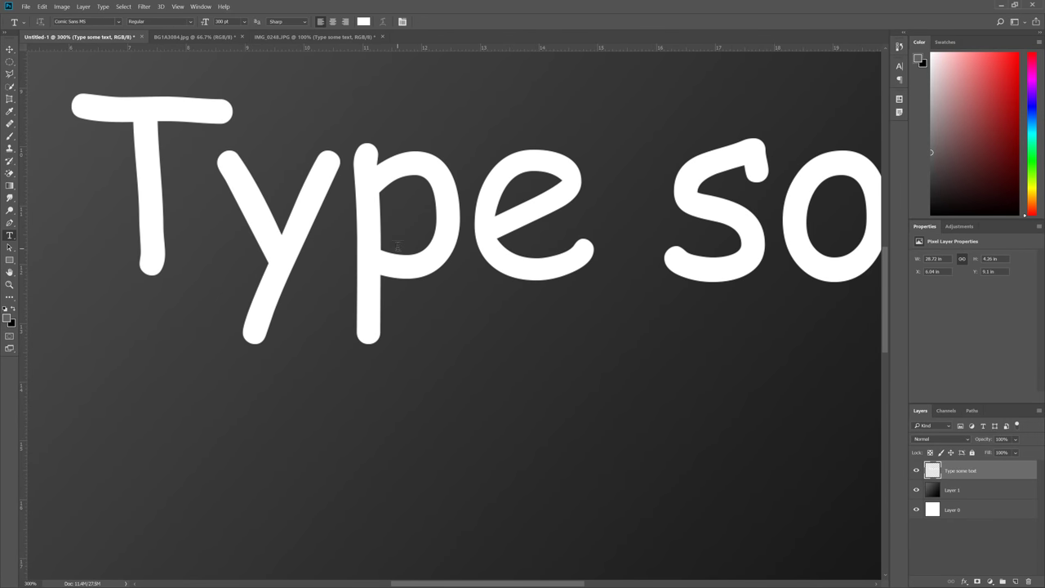
pyautogui.press('v')
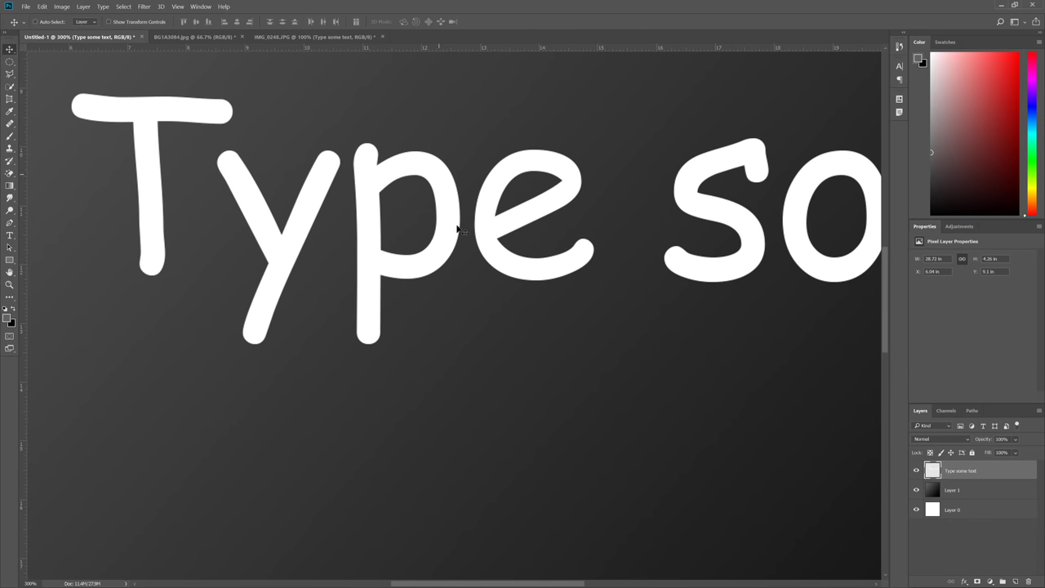
# - Reposition the rasterized text and enlarge it to about 106 in wide with Free Transform
pyautogui.scroll(-3, 457, 237)
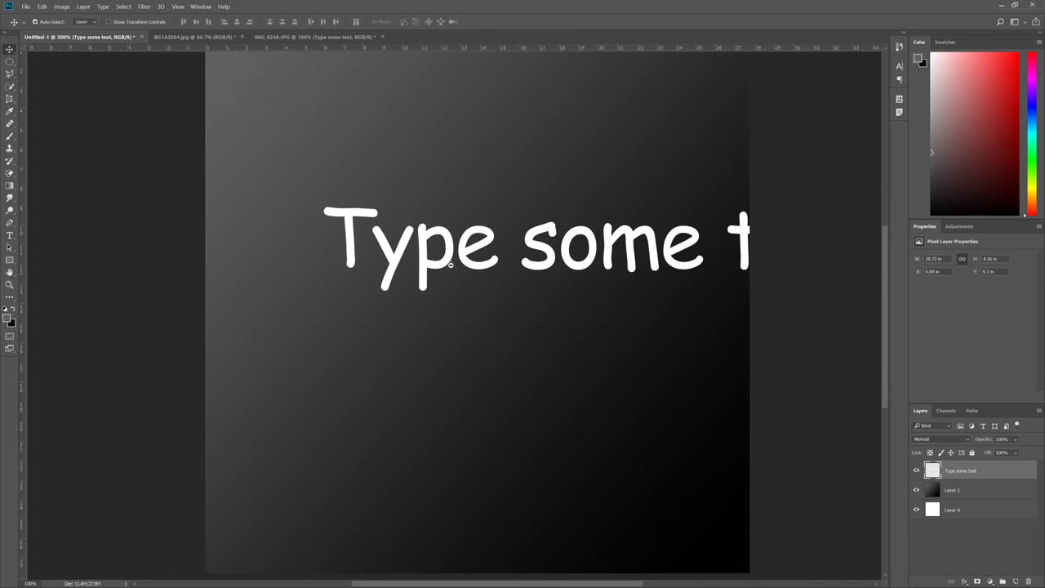
pyautogui.scroll(-2, 449, 264)
pyautogui.moveTo(489, 286); pyautogui.dragTo(1, 134)
pyautogui.hotkey('ctrl', 't')
pyautogui.moveTo(736, 358); pyautogui.dragTo(584, 305)
pyautogui.press('space')
pyautogui.moveTo(787, 328); pyautogui.dragTo(470, 297)
pyautogui.press('Return')
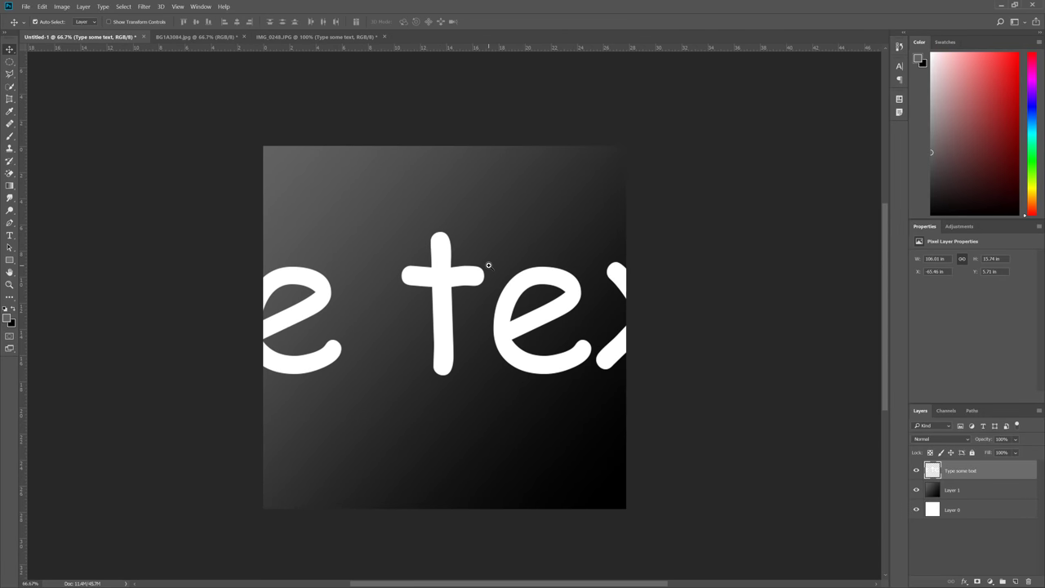
# - Examine the enlarged raster text's edges up close, and undo its enlargement and repositioning
pyautogui.scroll(5, 488, 265)
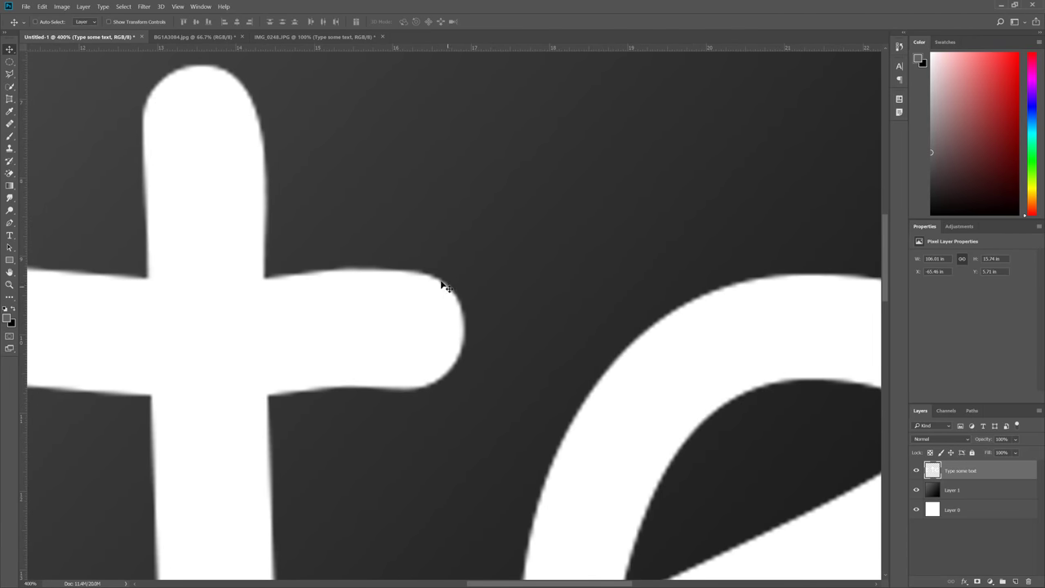
pyautogui.hotkey('ctrl', 'z')
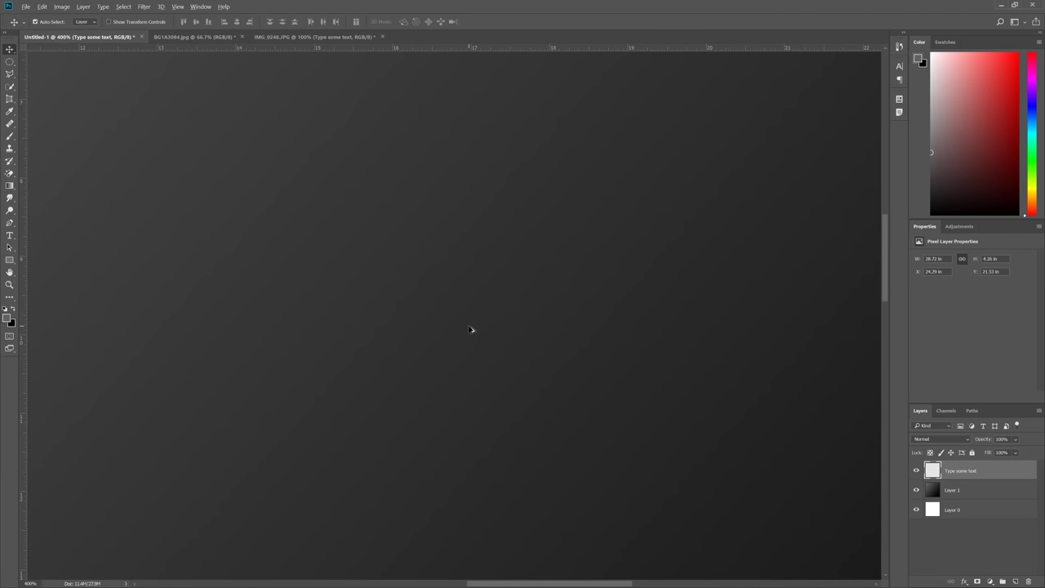
pyautogui.hotkey('ctrl', '1')
pyautogui.moveTo(452, 366); pyautogui.dragTo(599, 390)
pyautogui.hotkey('ctrl', 'z')
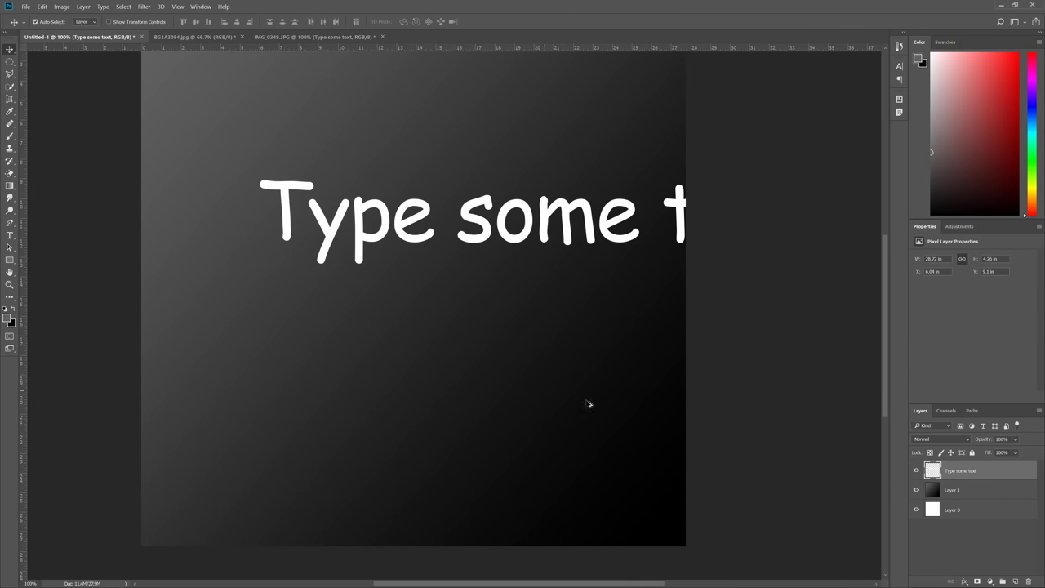
# - Undo the move and the rasterization of the "Type some text" layer
pyautogui.hotkey('ctrl', 'alt', 'z')
pyautogui.hotkey('ctrl', 'alt', 'z')
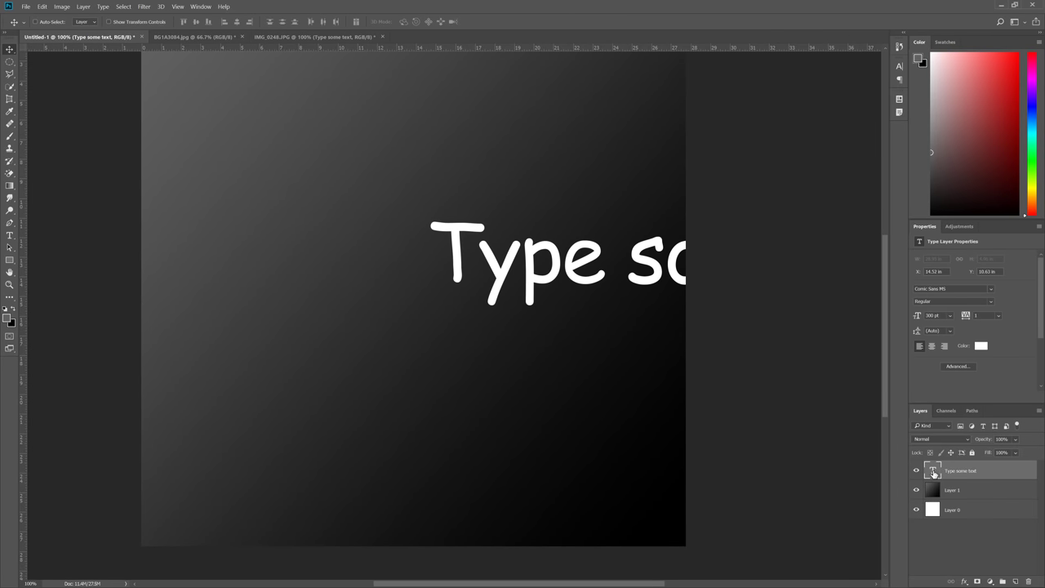
pyautogui.moveTo(407, 251); pyautogui.dragTo(478, 361)
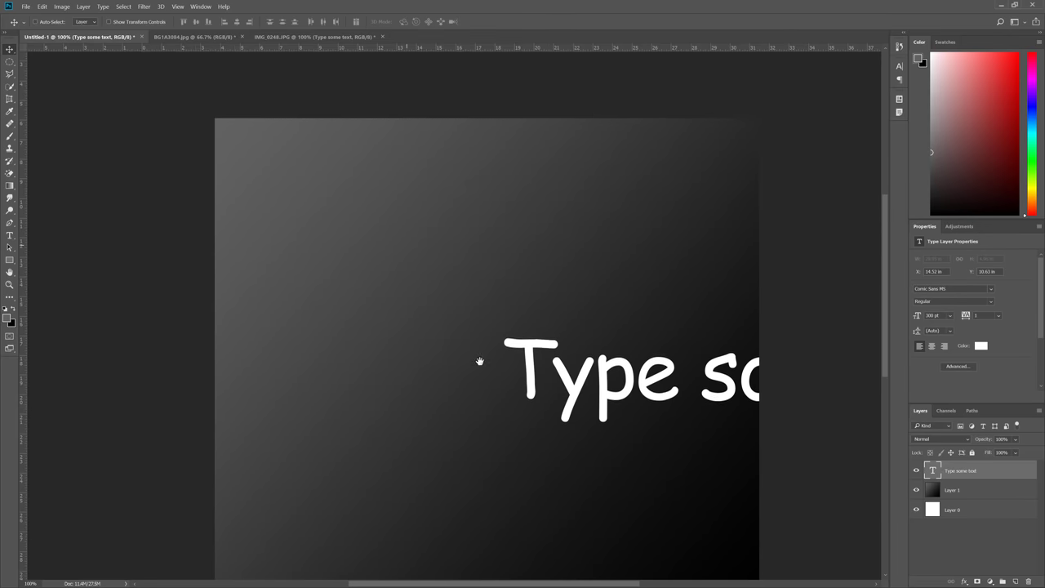
# - Create a new empty layer directly above the "Type some text" layer
pyautogui.press('b')
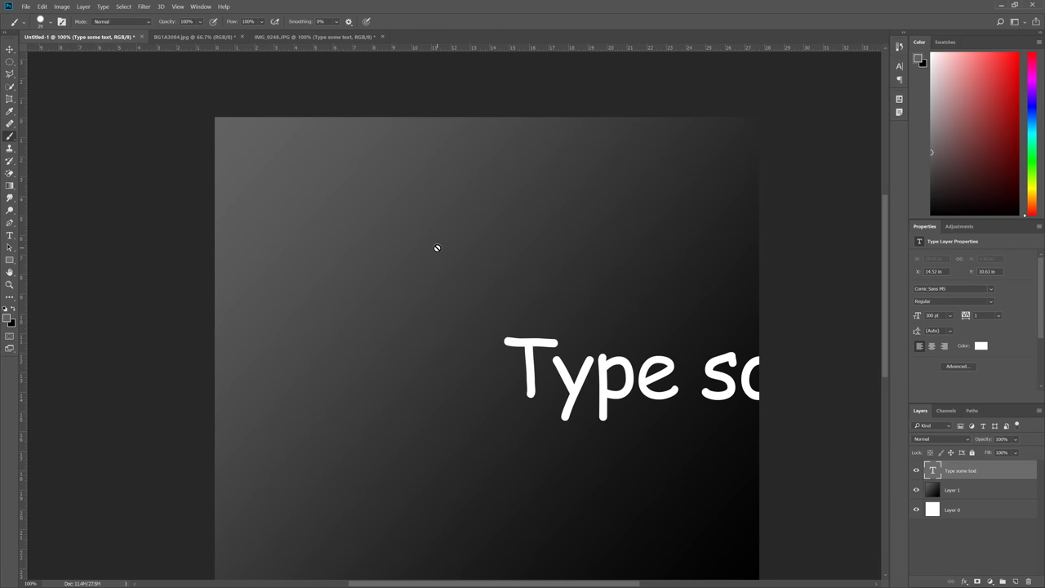
pyautogui.click(972, 492)
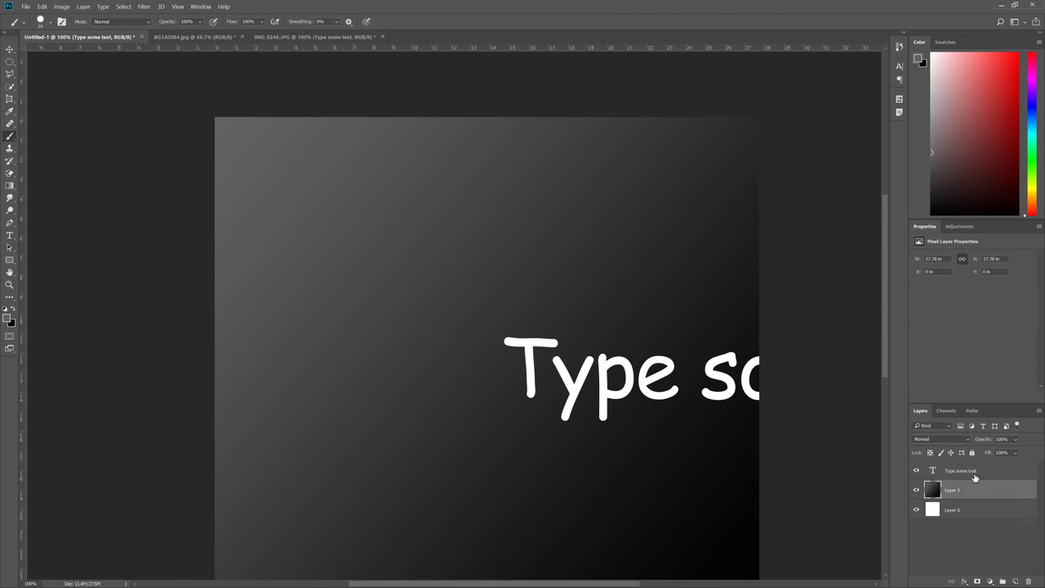
pyautogui.click(975, 475)
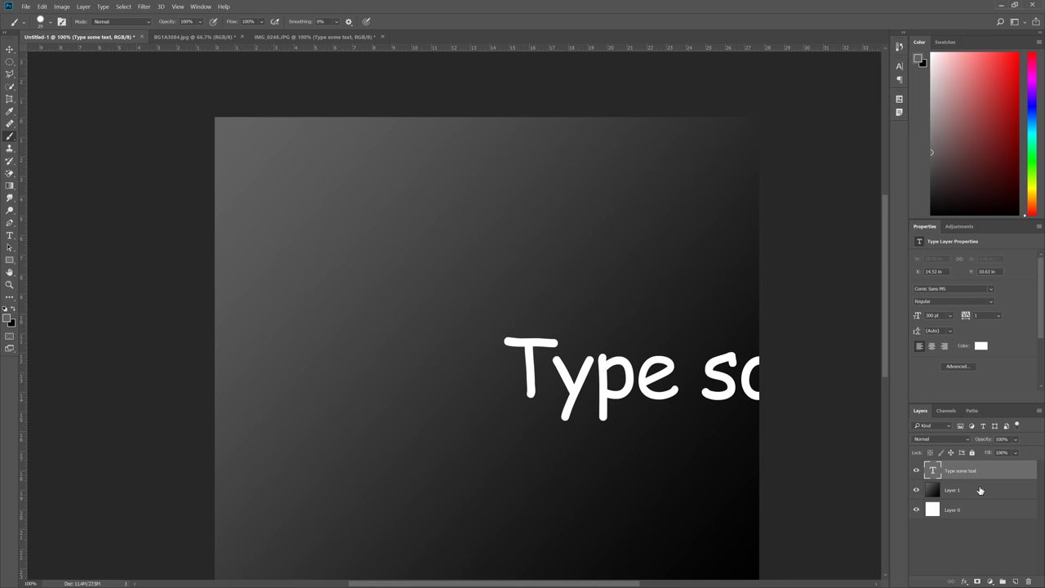
pyautogui.hotkey('ctrl', 'shift', 'n')
pyautogui.press('Return')
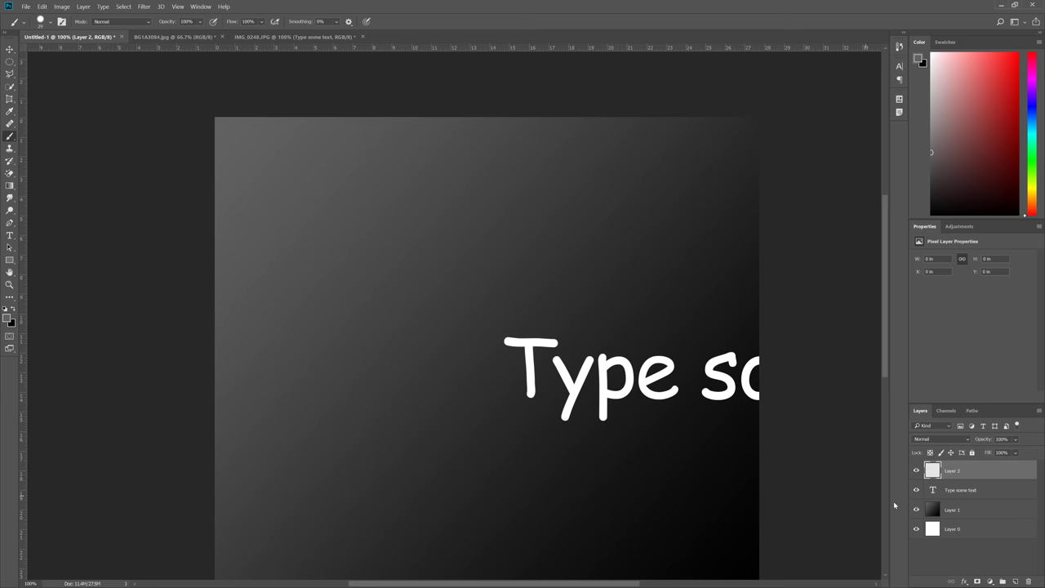
# - Draw a rectangle about 12.4 × 9.6 in on the new layer with the Rectangle Tool in Pixels mode, and undo it
pyautogui.click(9, 261)
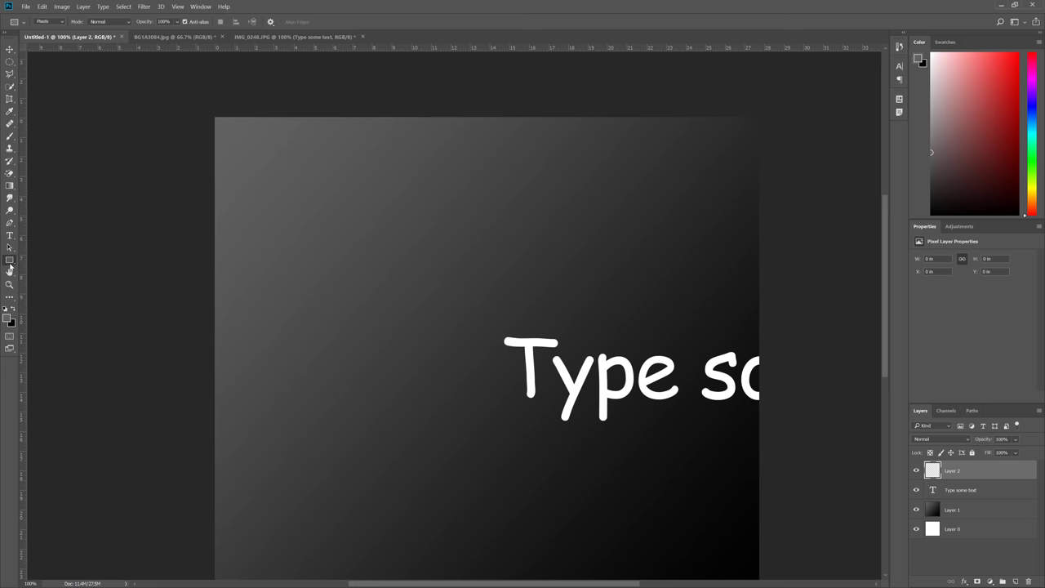
pyautogui.click(51, 21)
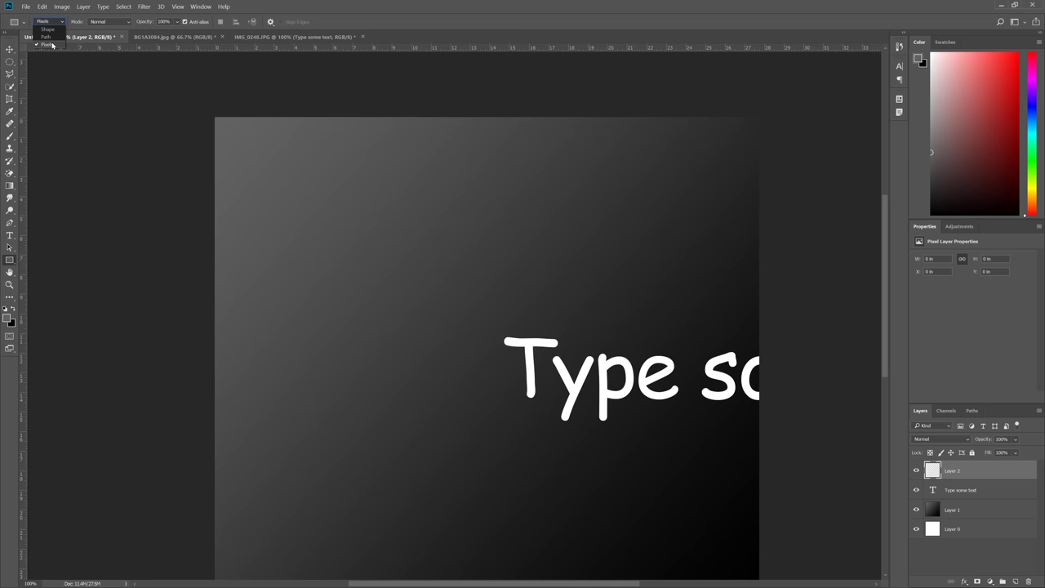
pyautogui.click(47, 44)
pyautogui.moveTo(349, 191); pyautogui.dragTo(593, 379)
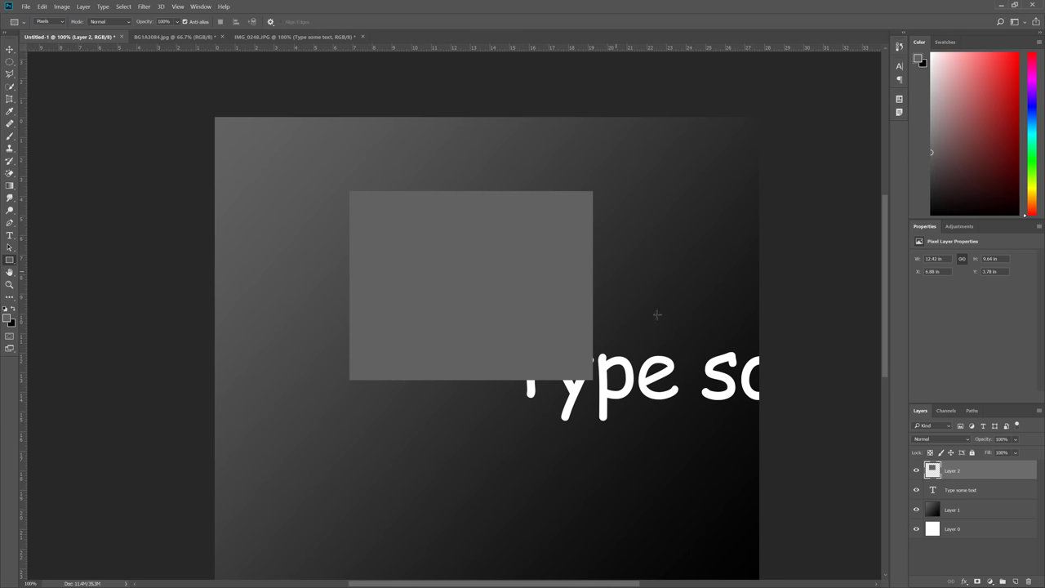
pyautogui.hotkey('ctrl', 'z')
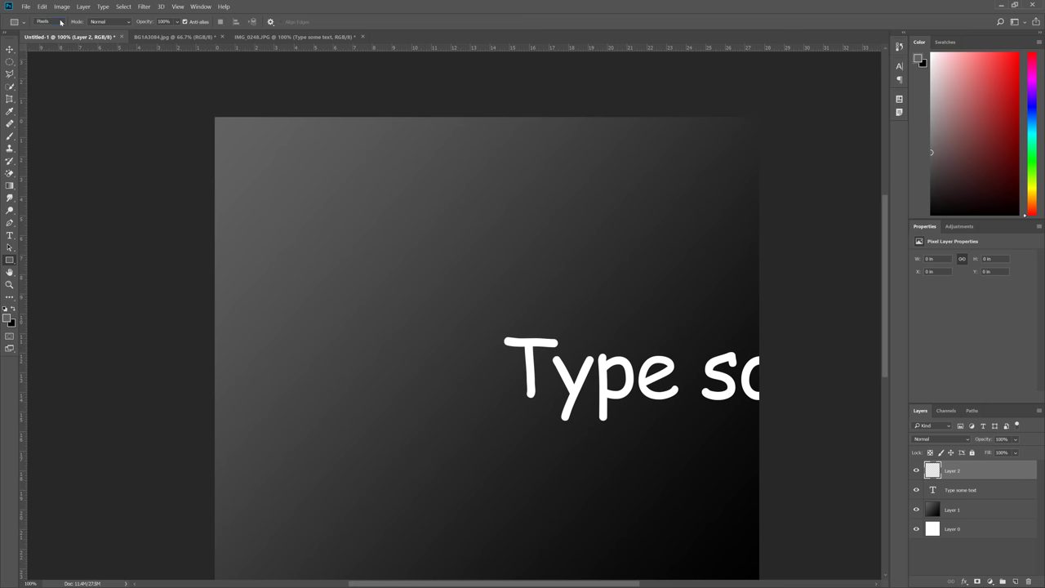
# - Draw a rectangular path about 1206 × 863 px with the Rectangle Tool in Path mode, and undo it
pyautogui.click(60, 22)
pyautogui.click(45, 36)
pyautogui.moveTo(262, 147); pyautogui.dragTo(591, 381)
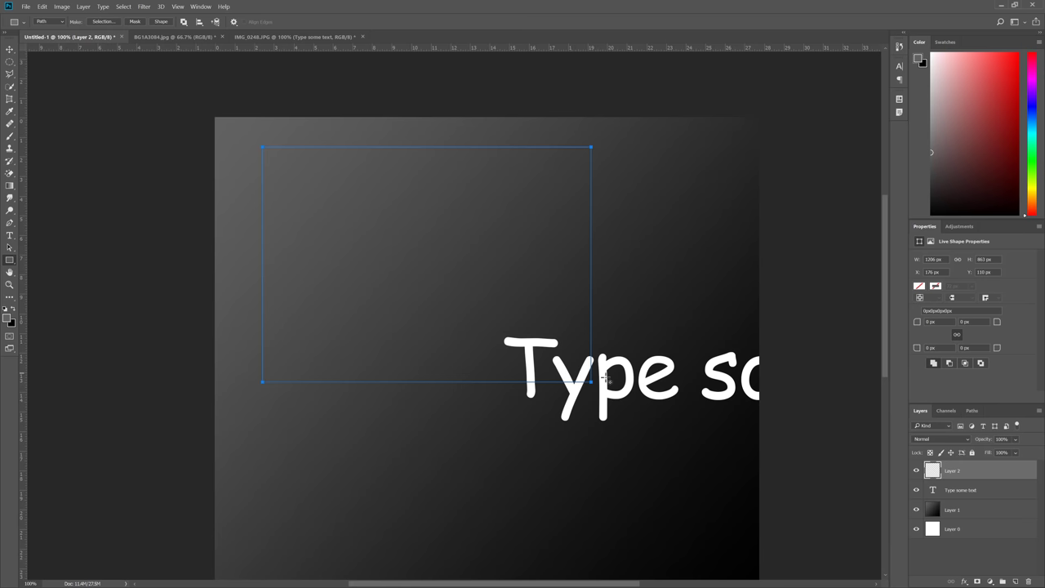
pyautogui.hotkey('ctrl', 'z')
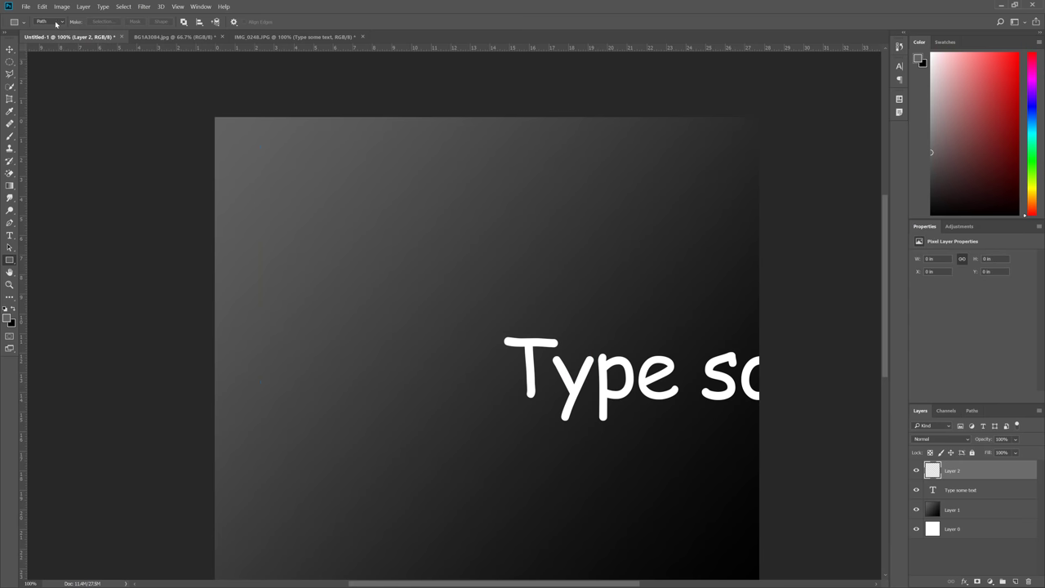
# - Draw a rectangle about 946 × 528 px with the Rectangle Tool in Shape mode, and undo it
pyautogui.click(55, 24)
pyautogui.click(43, 25)
pyautogui.moveTo(350, 241); pyautogui.dragTo(607, 384)
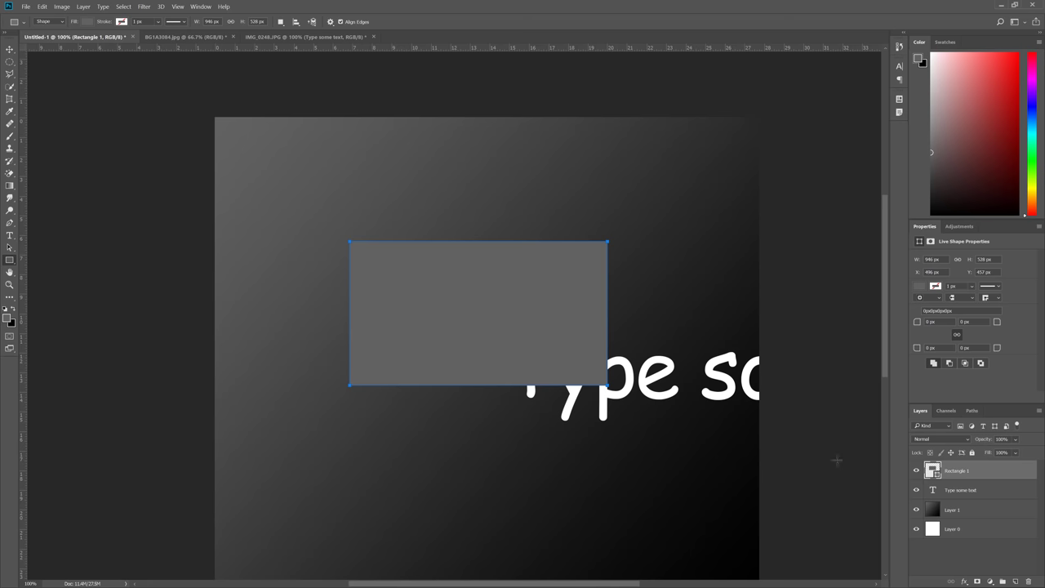
pyautogui.hotkey('ctrl', 'z')
# - Return the Rectangle Tool to Pixels mode, draw a rectangle about 15.2 × 8.8 in, and undo it
pyautogui.click(60, 22)
pyautogui.click(46, 44)
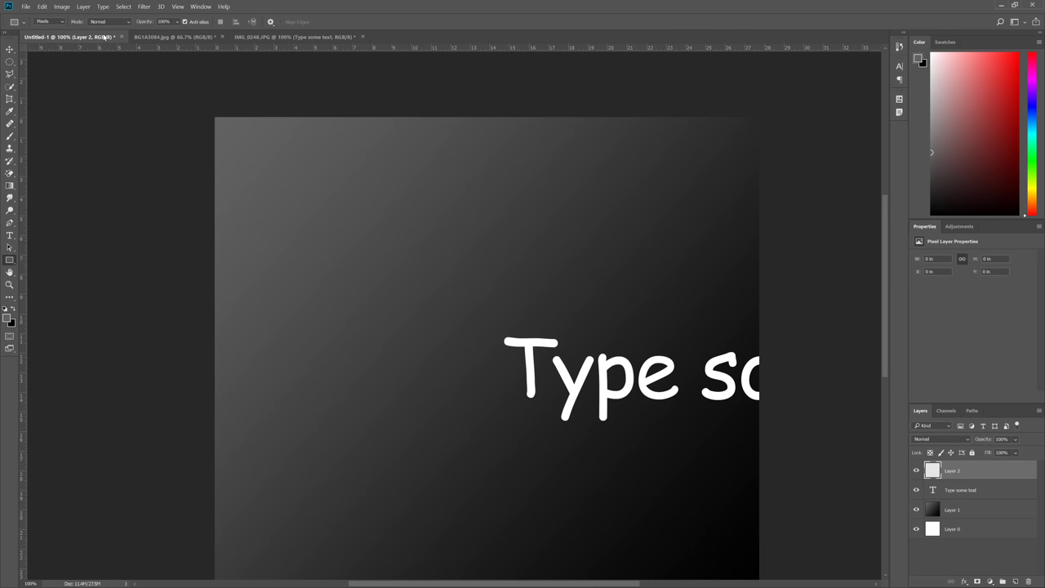
pyautogui.click(194, 24)
pyautogui.click(194, 24)
pyautogui.moveTo(292, 177); pyautogui.dragTo(589, 348)
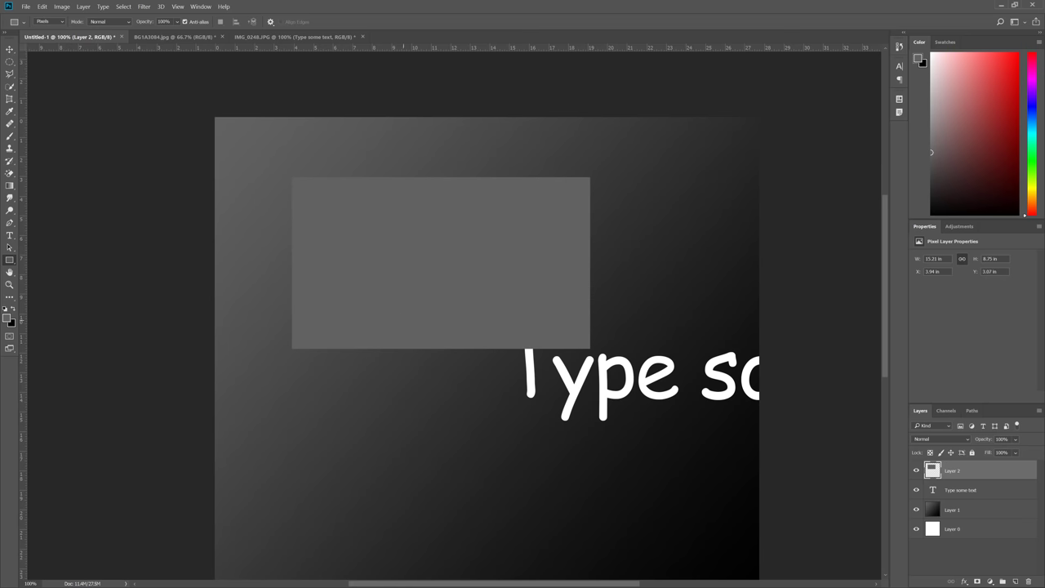
pyautogui.hotkey('ctrl', 'z')
# - Reset the foreground and background colors to black and white, testing them with a pixel rectangle that is undone
pyautogui.press('d')
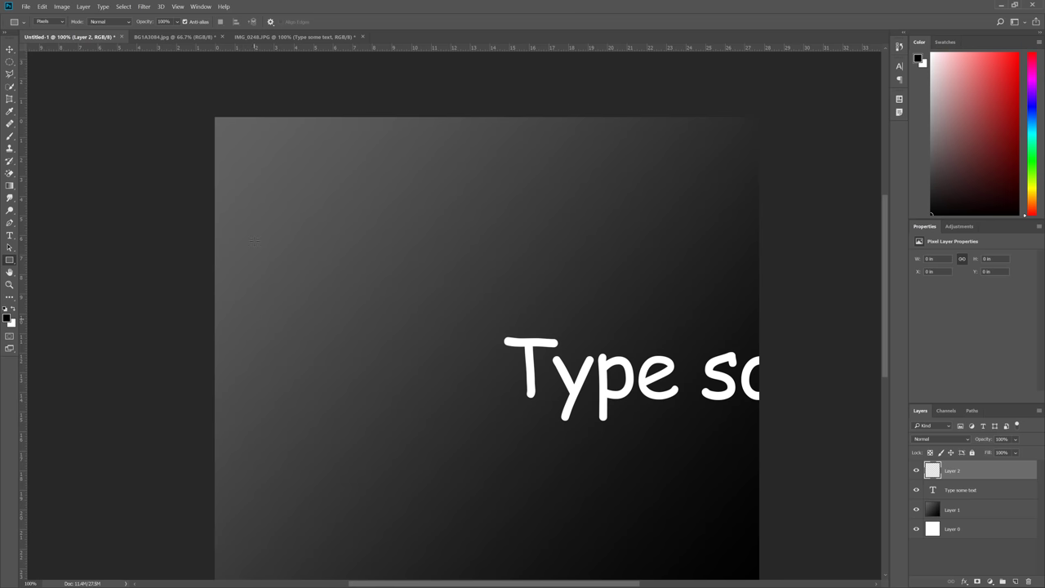
pyautogui.moveTo(522, 397); pyautogui.dragTo(271, 193)
pyautogui.hotkey('ctrl', 'z')
# - Switch from the Rectangle Tool to the Rounded Rectangle Tool
pyautogui.rightClick(8, 261)
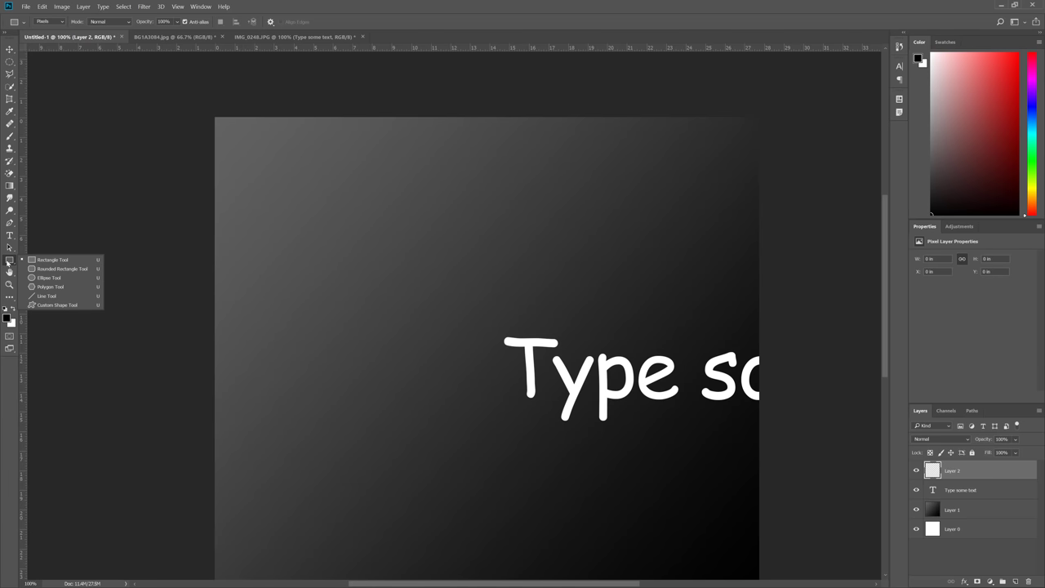
pyautogui.click(65, 269)
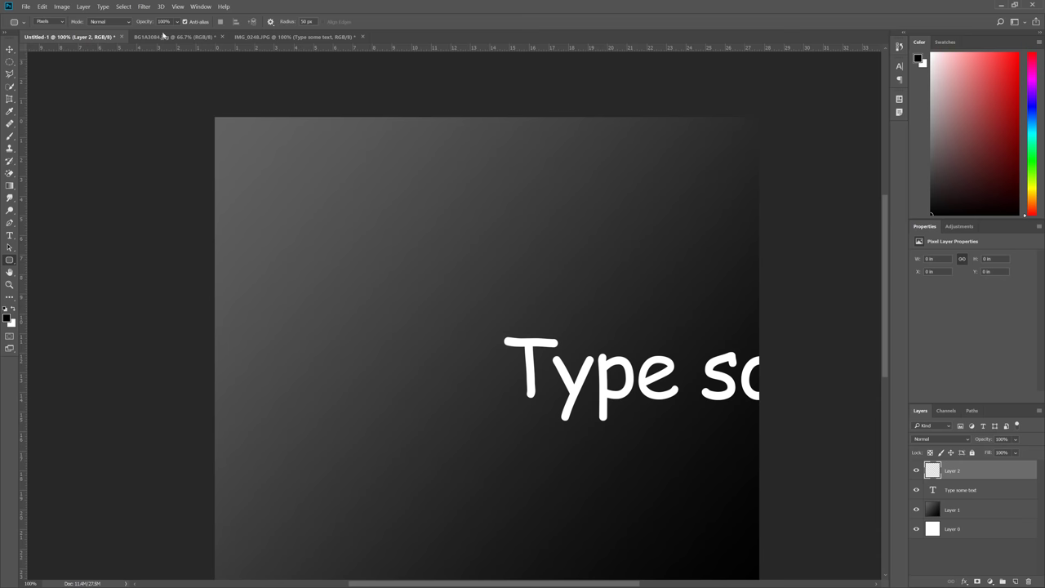
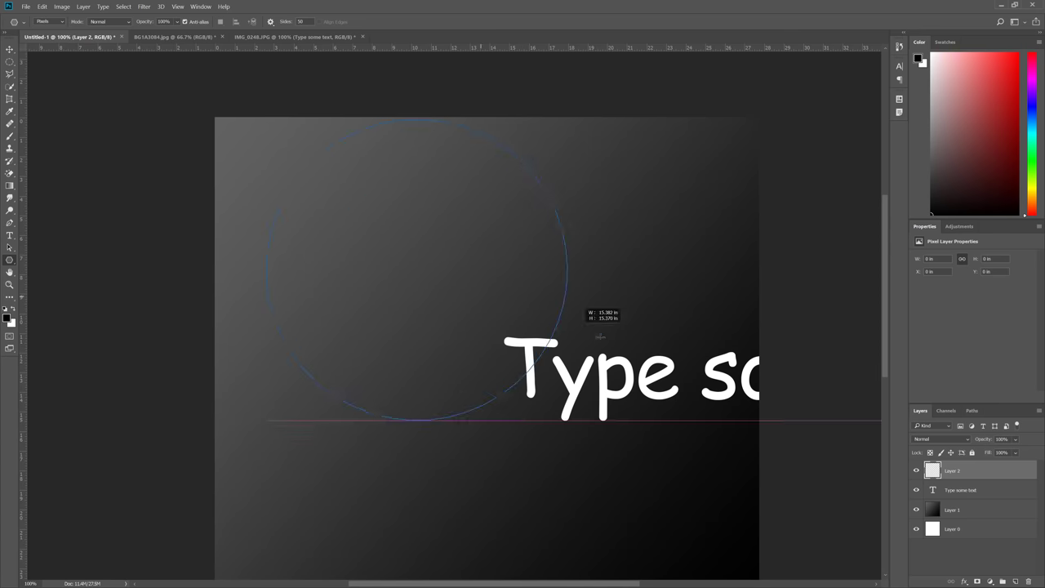
# - Inspect the edge of the 50-sided black polygon up close, and undo the polygon
pyautogui.scroll(3, 600, 216)
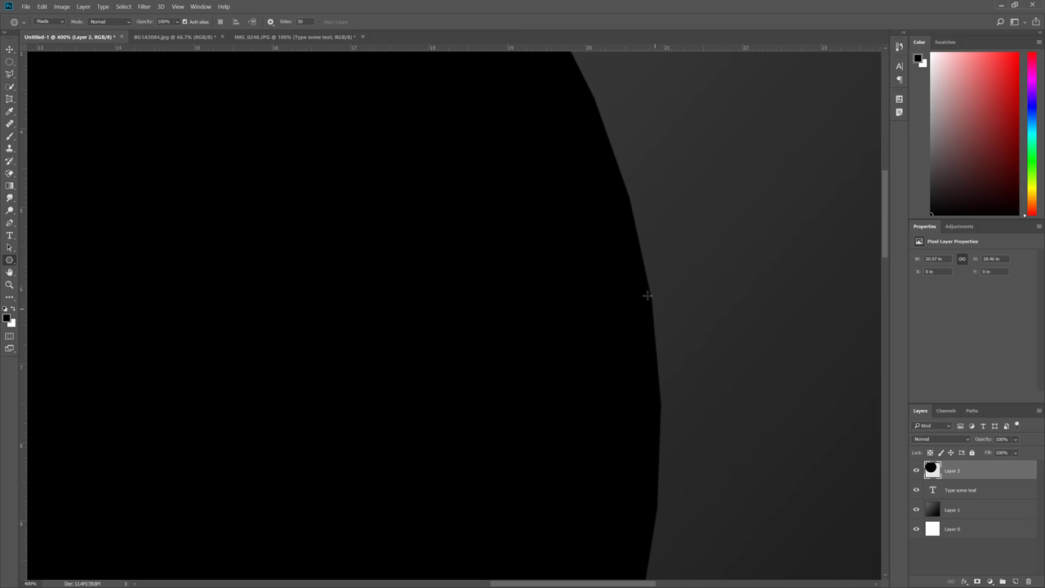
pyautogui.hotkey('ctrl', '1')
pyautogui.hotkey('ctrl', 'z')
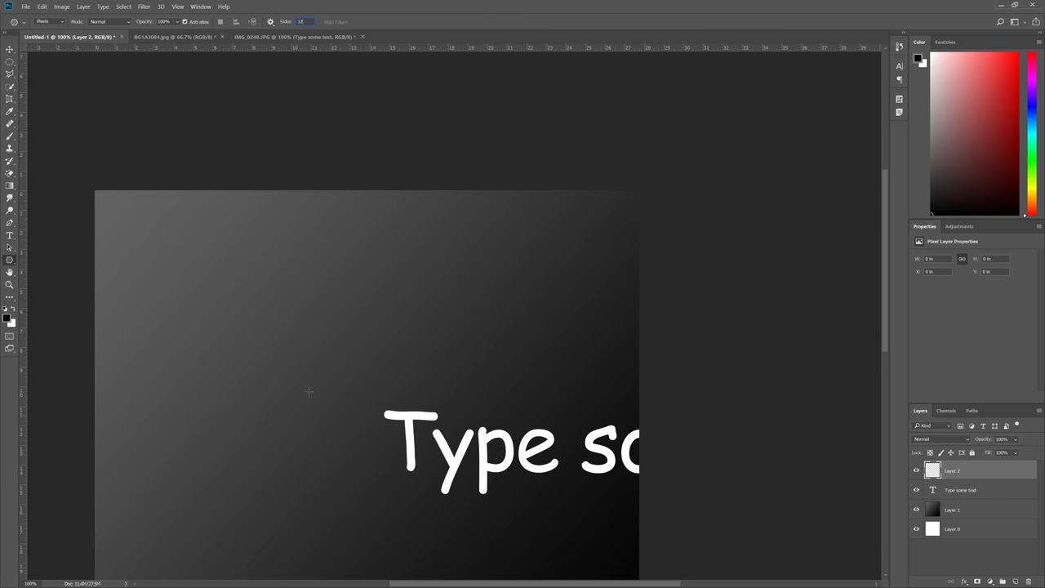
# - Draw a 12-sided pixel polygon about 10.8 in wide and a 10-sided one near the canvas's upper-left corner, undoing each
pyautogui.moveTo(271, 376); pyautogui.dragTo(384, 445)
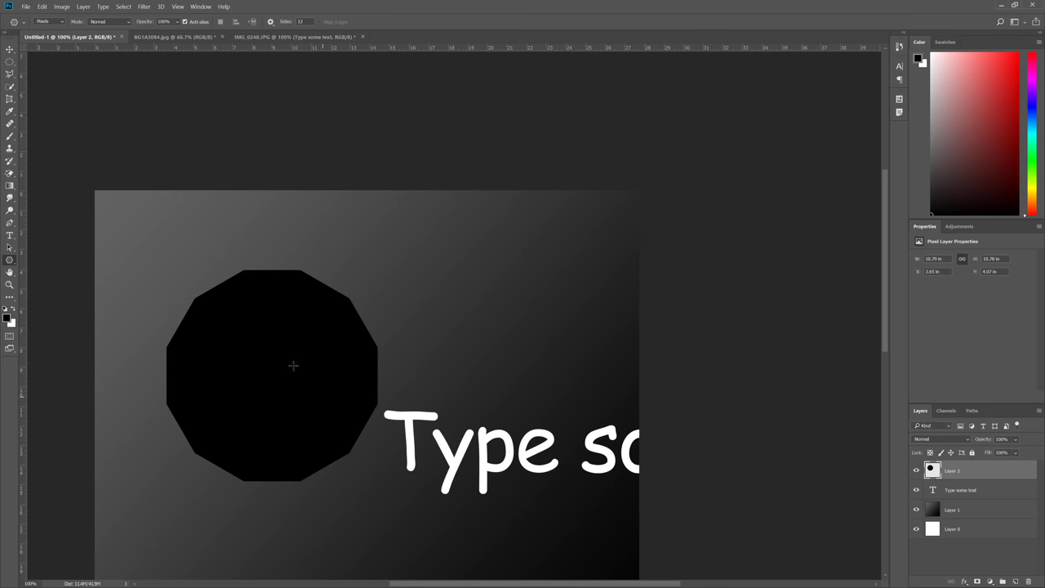
pyautogui.moveTo(286, 292); pyautogui.dragTo(362, 280)
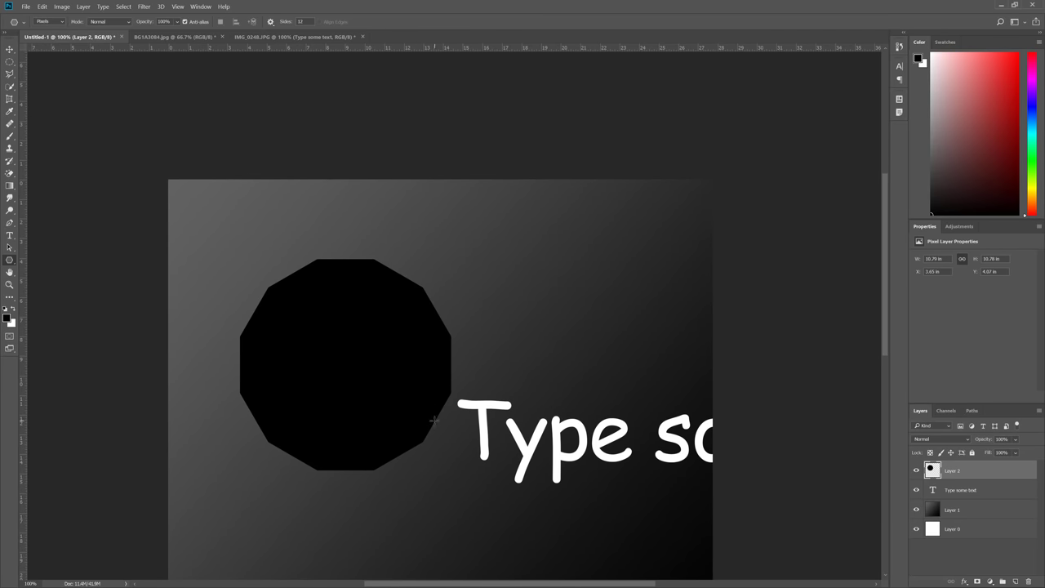
pyautogui.hotkey('ctrl', 'z')
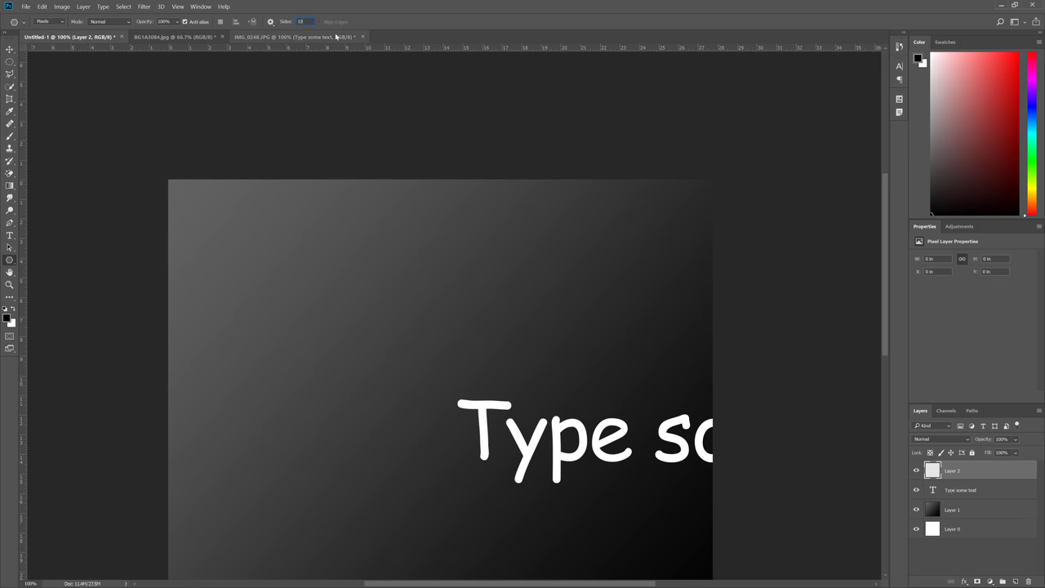
pyautogui.moveTo(236, 242); pyautogui.dragTo(353, 298)
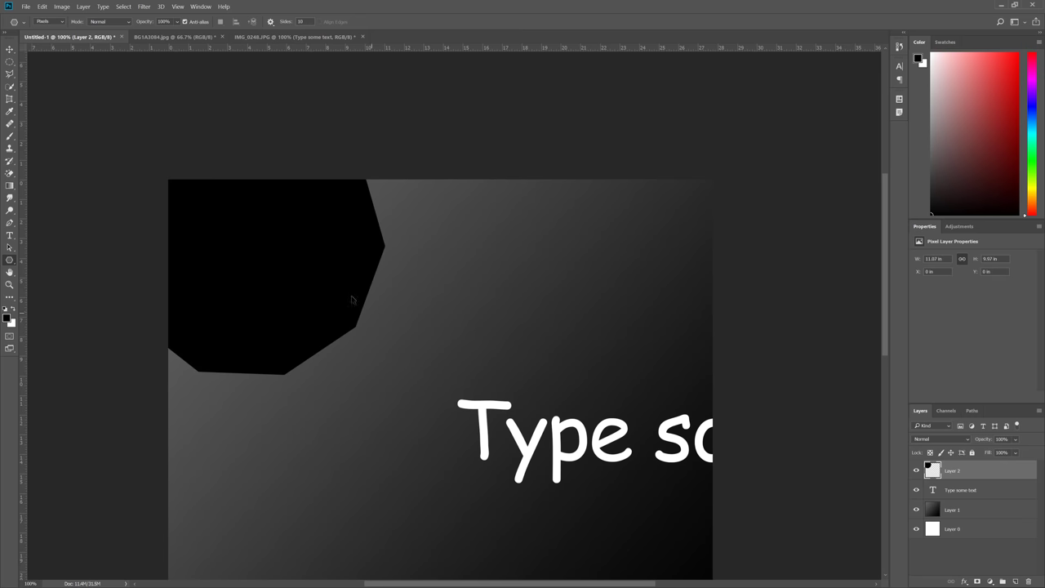
pyautogui.hotkey('ctrl', 'z')
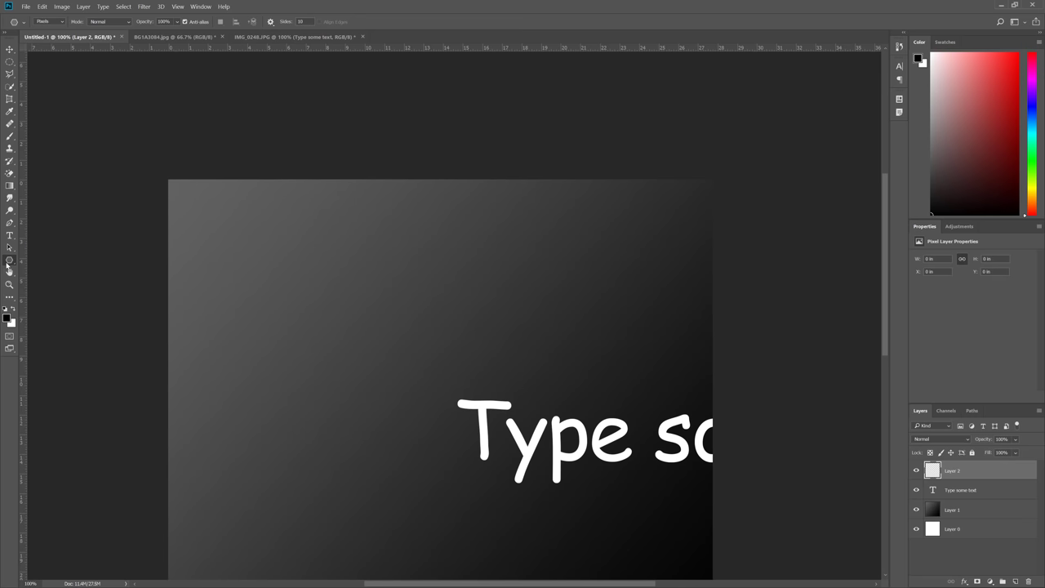
# - Draw four crossing straight lines of 1 px weight with the Line Tool, and undo them
pyautogui.rightClick(8, 261)
pyautogui.click(45, 296)
pyautogui.moveTo(333, 278); pyautogui.dragTo(551, 358)
pyautogui.moveTo(536, 261); pyautogui.dragTo(380, 364)
pyautogui.moveTo(255, 272); pyautogui.dragTo(493, 474)
pyautogui.moveTo(563, 304); pyautogui.dragTo(397, 272)
pyautogui.hotkey('ctrl', 'alt', 'z')
pyautogui.hotkey('ctrl', 'alt', 'z')
# - Draw a paw print about 9 × 9 in with the Custom Shape Tool, and undo it
pyautogui.rightClick(10, 261)
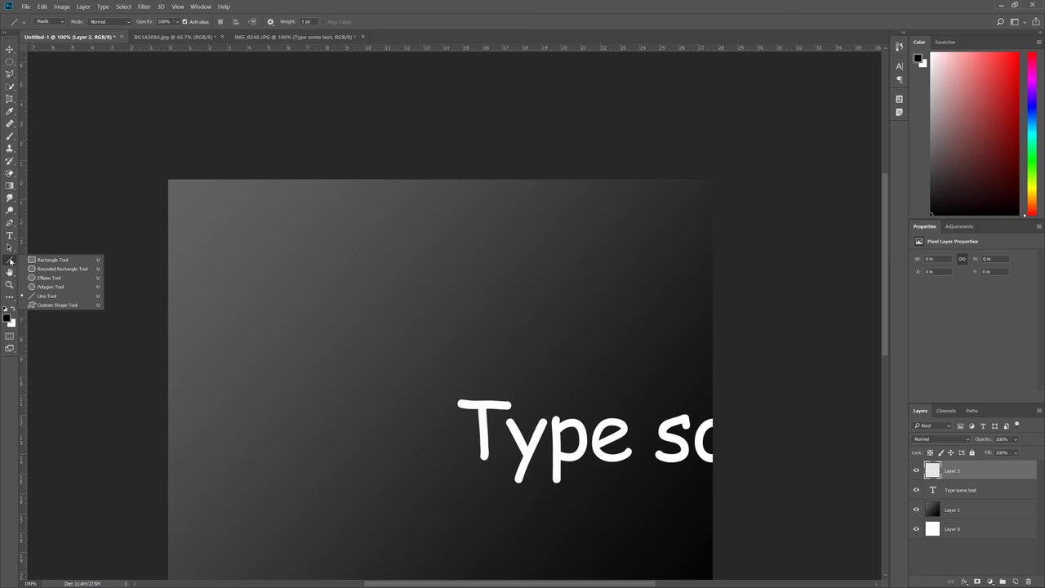
pyautogui.click(57, 304)
pyautogui.click(314, 22)
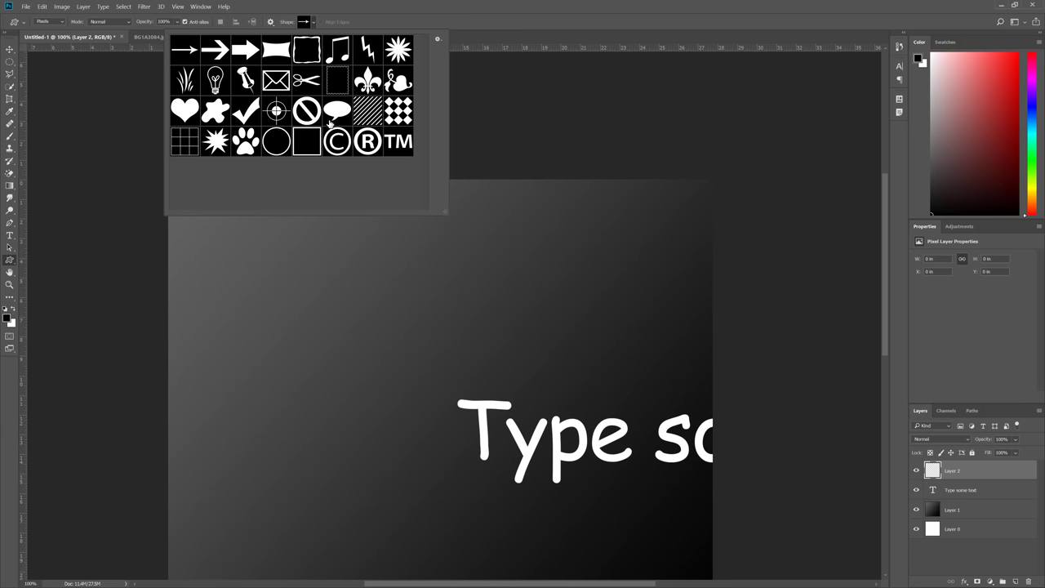
pyautogui.click(228, 150)
pyautogui.click(256, 144)
pyautogui.moveTo(323, 304); pyautogui.dragTo(465, 482)
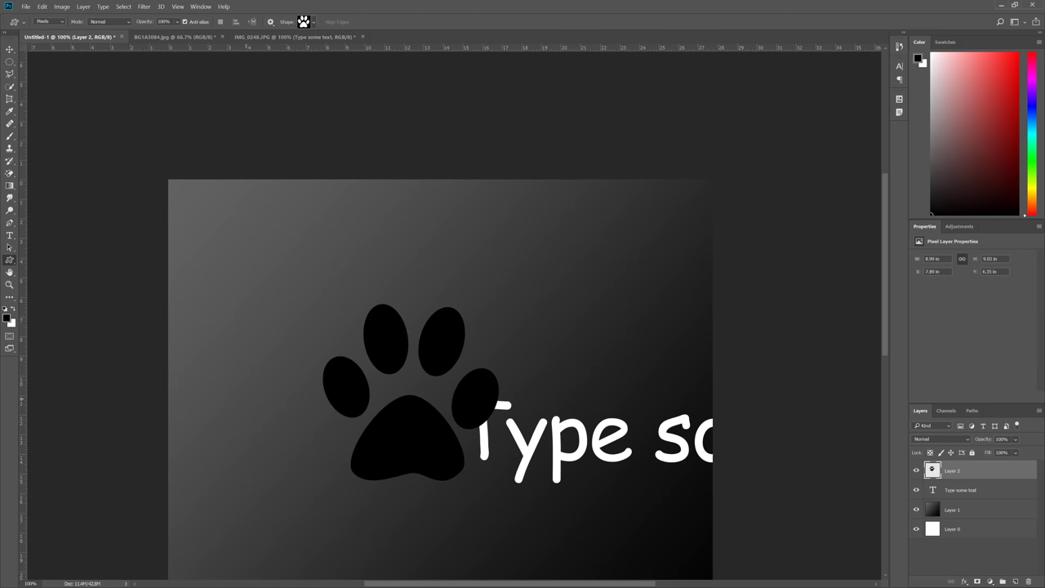
pyautogui.hotkey('ctrl', 'z')
# - Load the complete "All" set of custom shapes in place of the current ones and browse through it
pyautogui.click(314, 22)
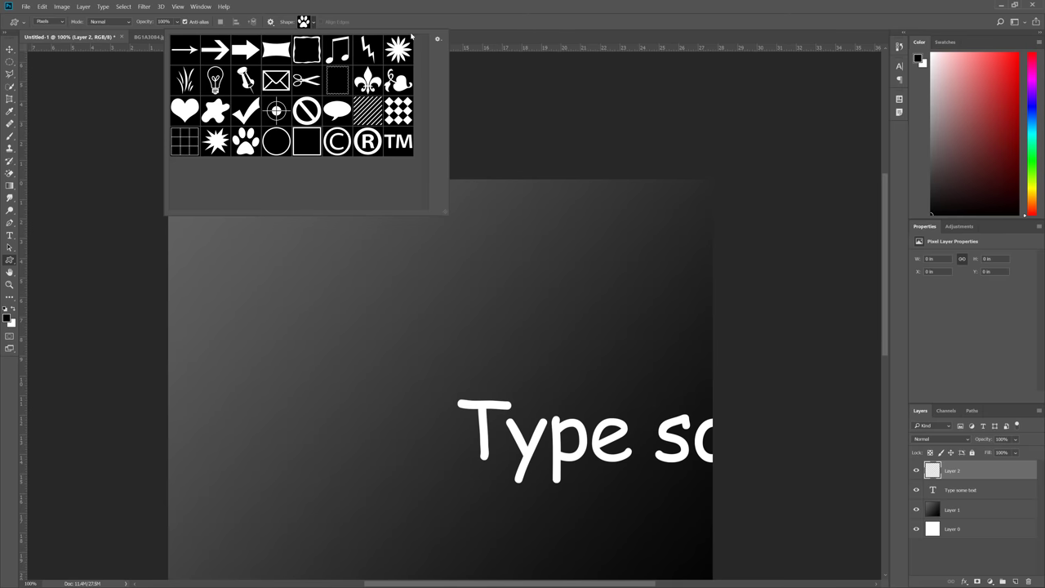
pyautogui.click(436, 38)
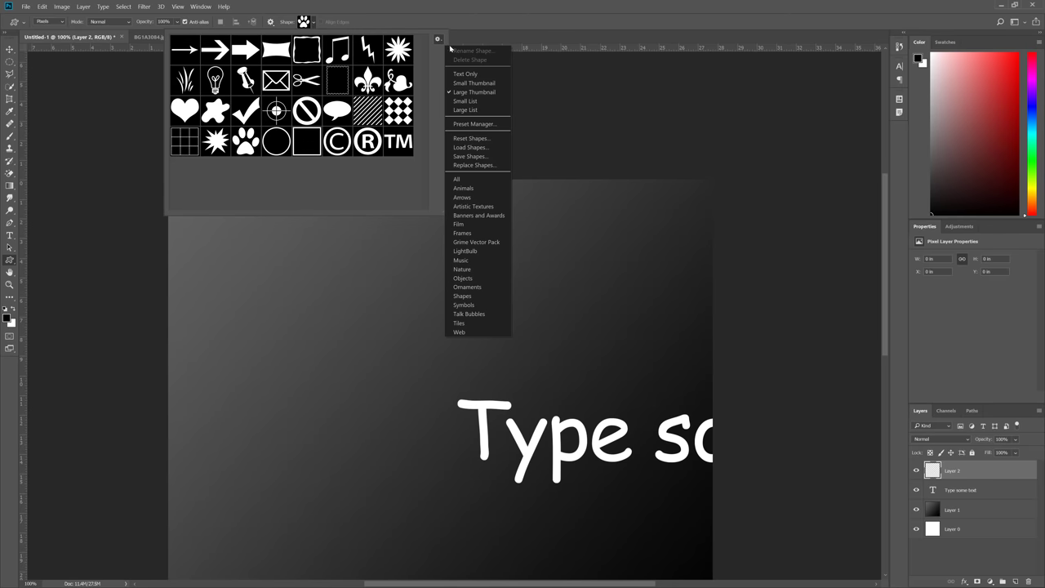
pyautogui.click(492, 179)
pyautogui.click(484, 222)
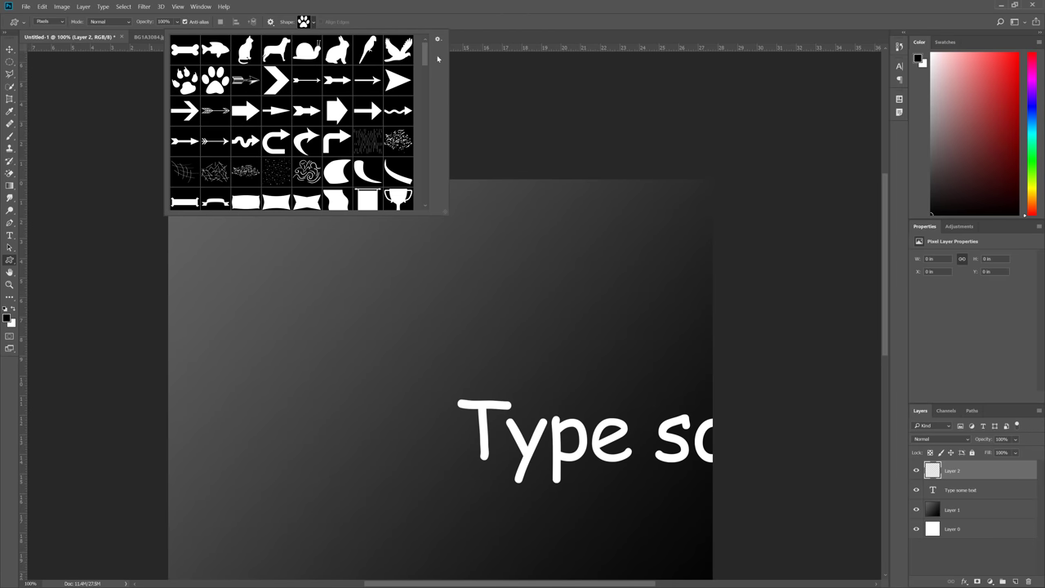
pyautogui.moveTo(424, 66); pyautogui.dragTo(434, 113)
pyautogui.scroll(5, 434, 114)
# - Draw a right-pointing arrow about 5.1 × 3.5 in with the Custom Shape Tool, and undo it
pyautogui.click(185, 110)
pyautogui.moveTo(314, 302); pyautogui.dragTo(459, 371)
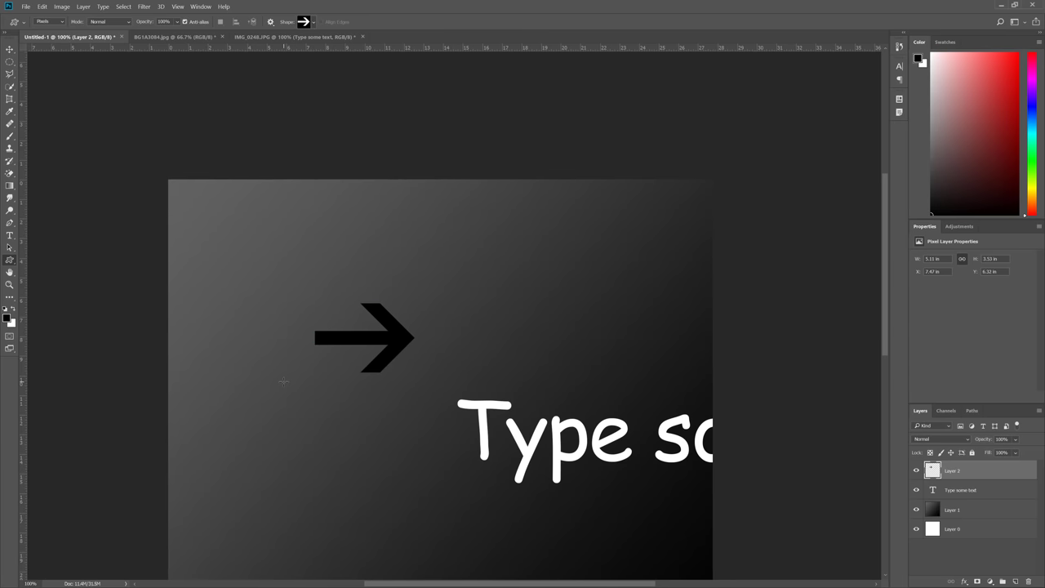
pyautogui.hotkey('ctrl', 'z')
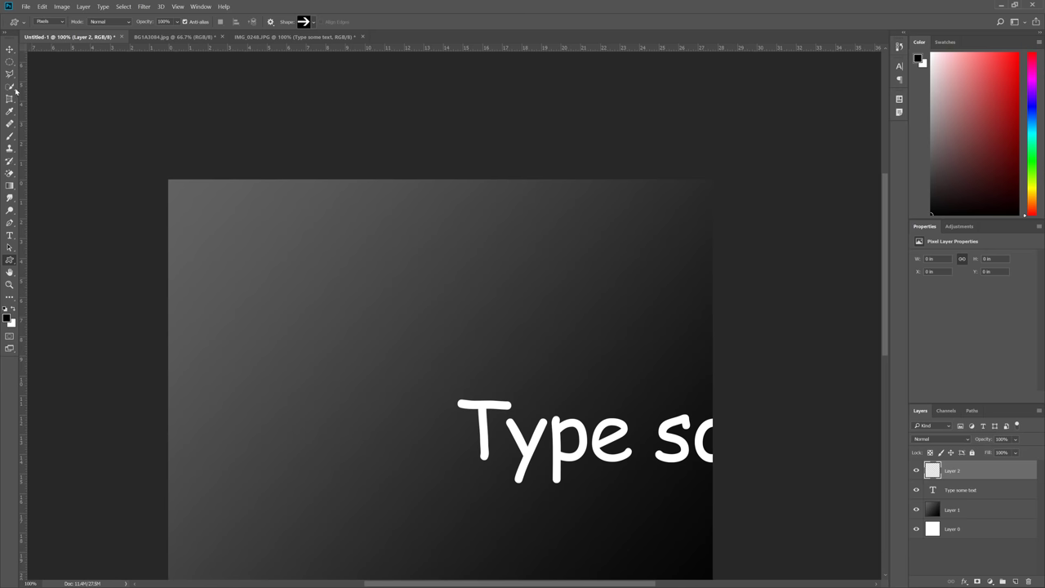
pyautogui.press('v')
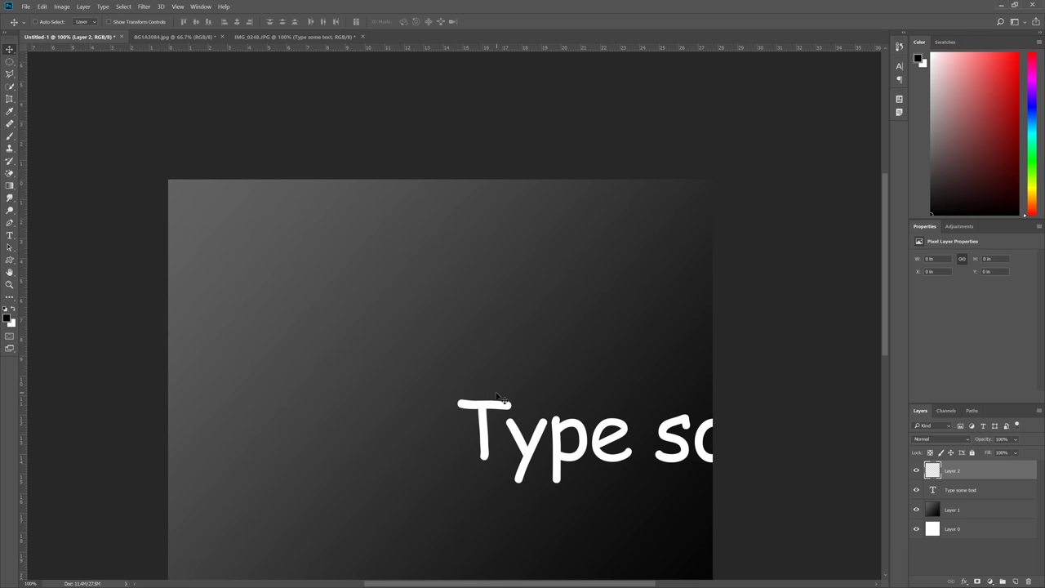
# - Switch the tool slots back to the Blur Tool and the regular Crop Tool, and return to the Move Tool
pyautogui.moveTo(461, 403); pyautogui.dragTo(455, 291)
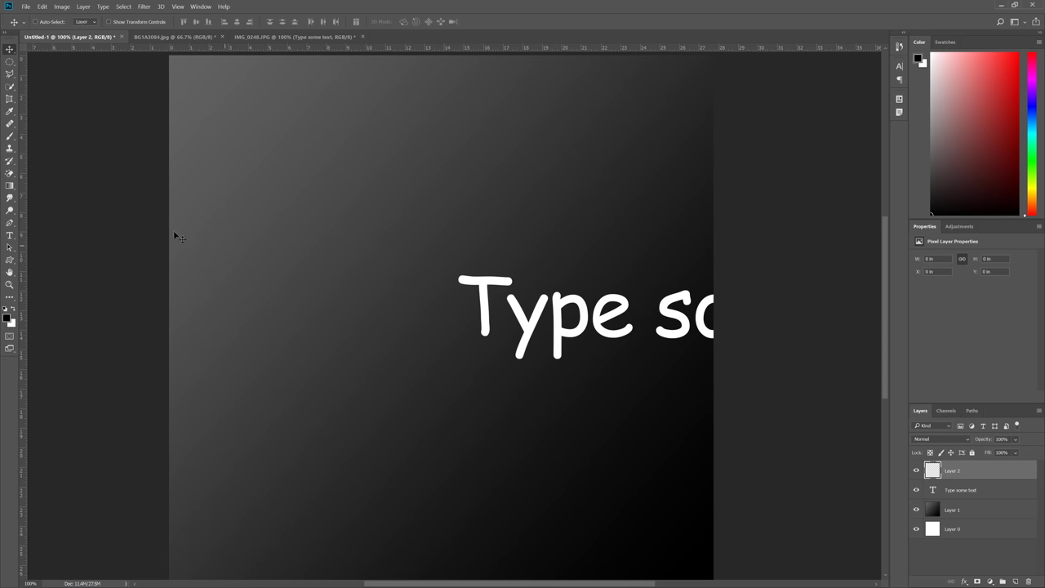
pyautogui.moveTo(10, 198)
pyautogui.mouseDown()
pyautogui.moveTo(38, 206)
pyautogui.moveTo(12, 187)
pyautogui.moveTo(12, 172)
pyautogui.mouseUp()
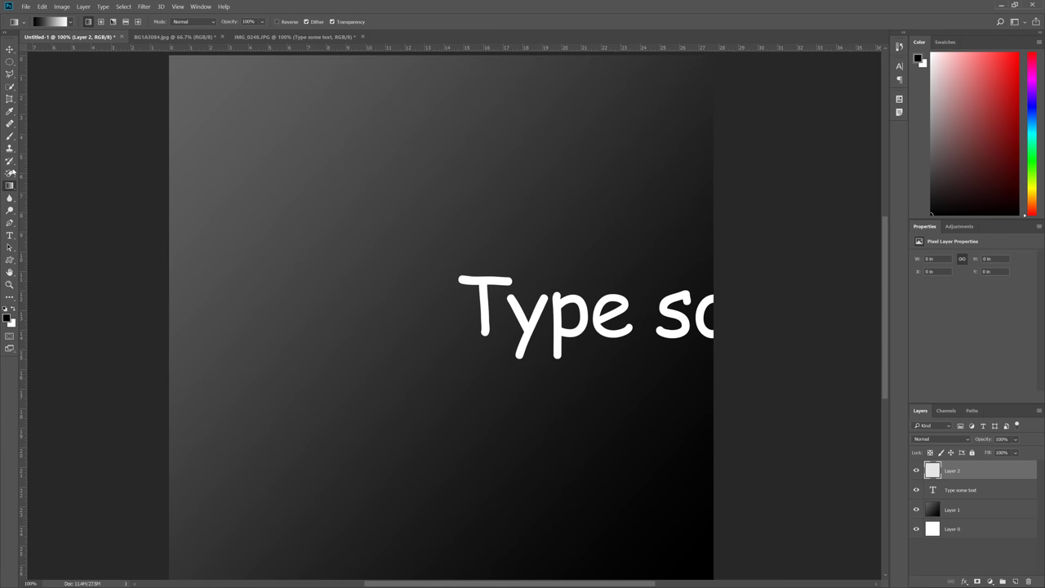
pyautogui.click(10, 48)
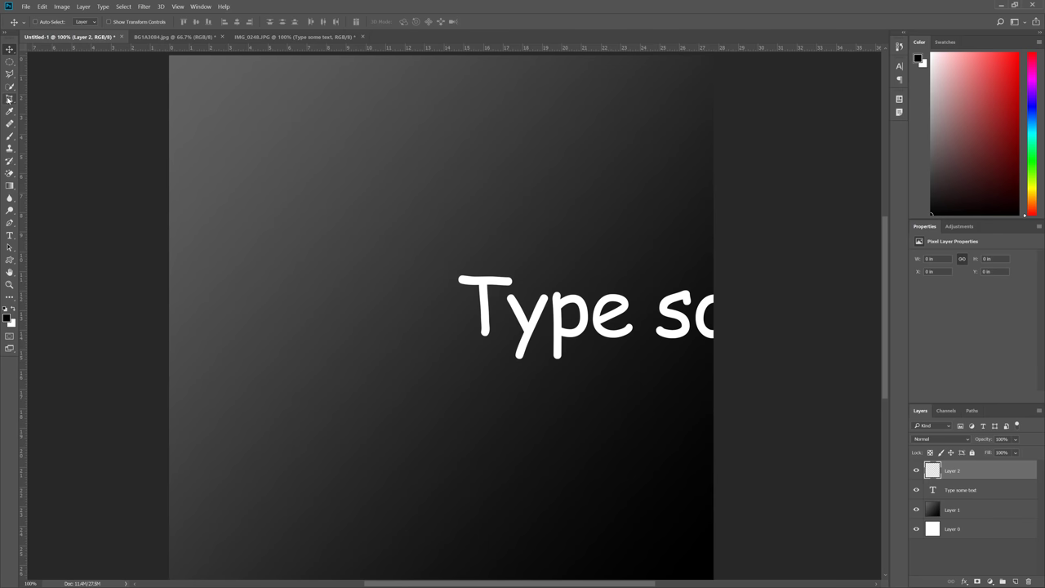
pyautogui.click(10, 98)
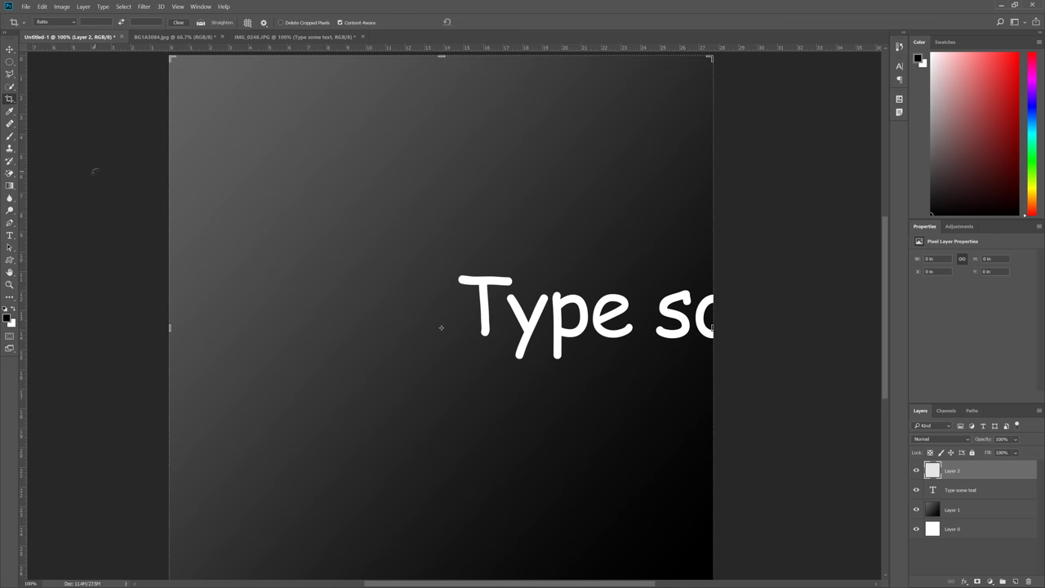
pyautogui.press('Return')
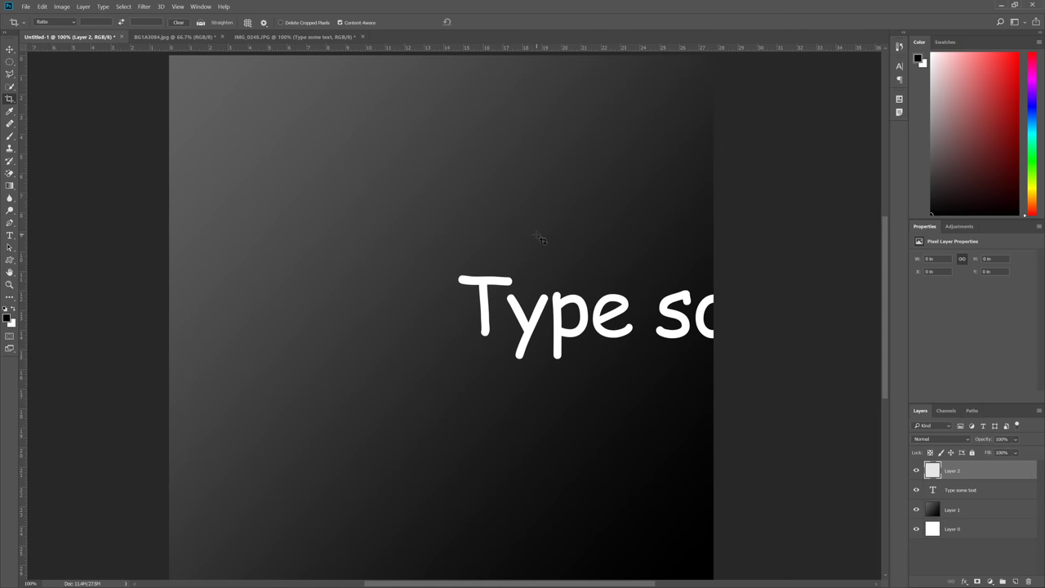
pyautogui.click(12, 50)
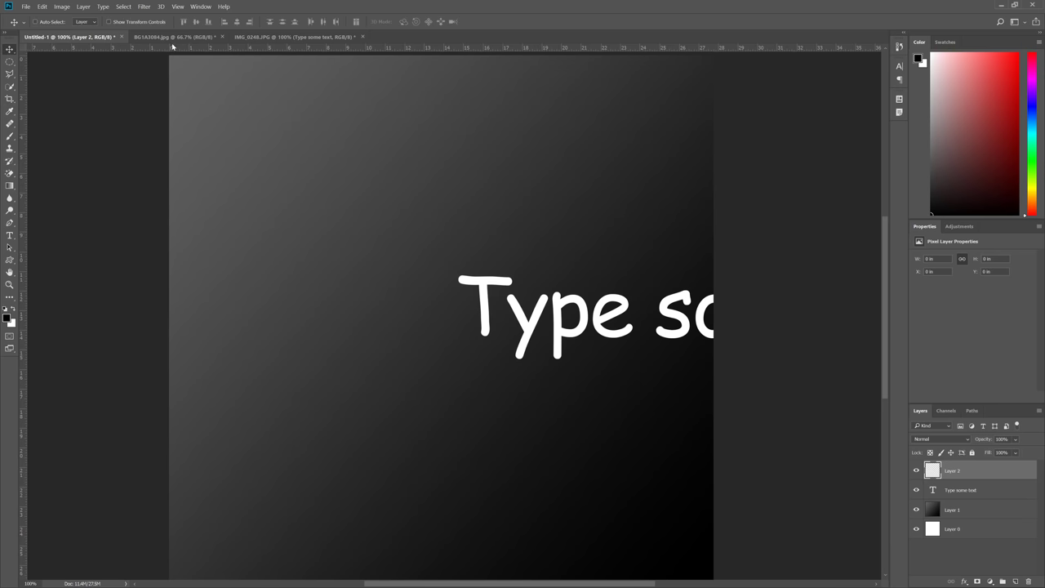
pyautogui.click(137, 8)
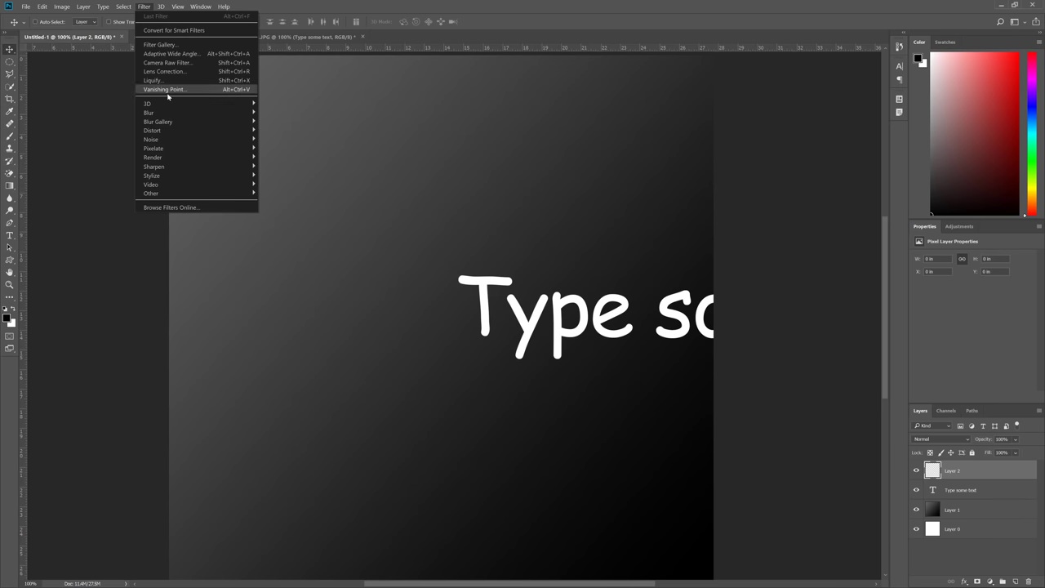
pyautogui.moveTo(178, 112)
pyautogui.click(89, 96)
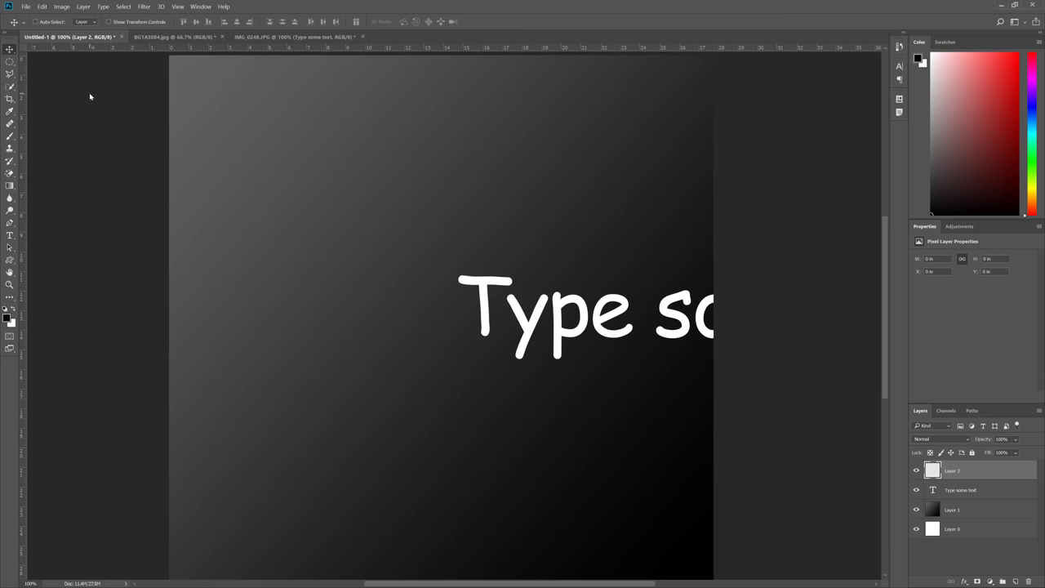
# - Preview the Artistic filter Colored Pencil on the photo BG1A3084.jpg in the Filter Gallery at 33.3% zoom, and cancel it
pyautogui.click(181, 37)
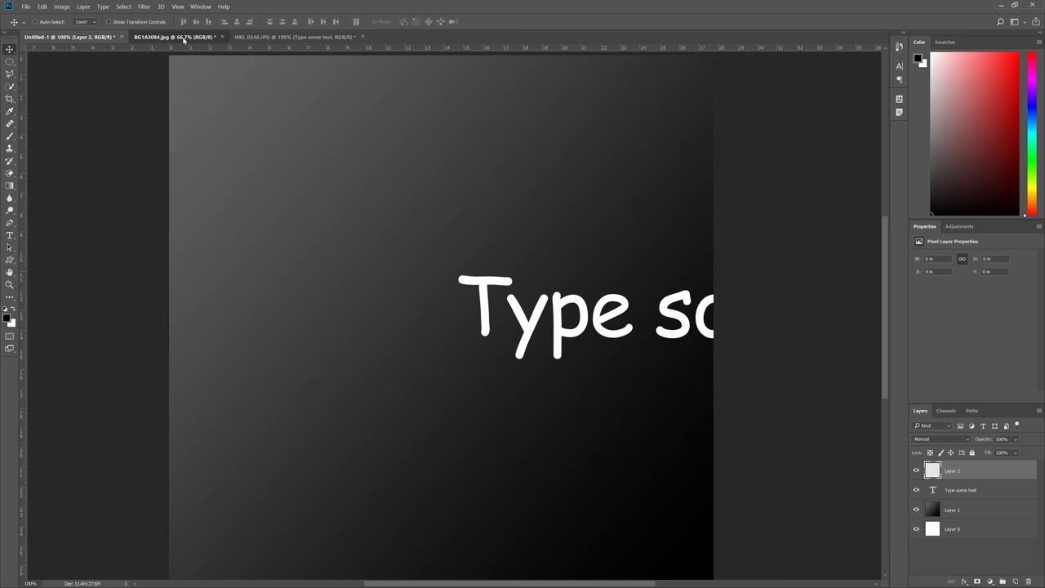
pyautogui.click(144, 6)
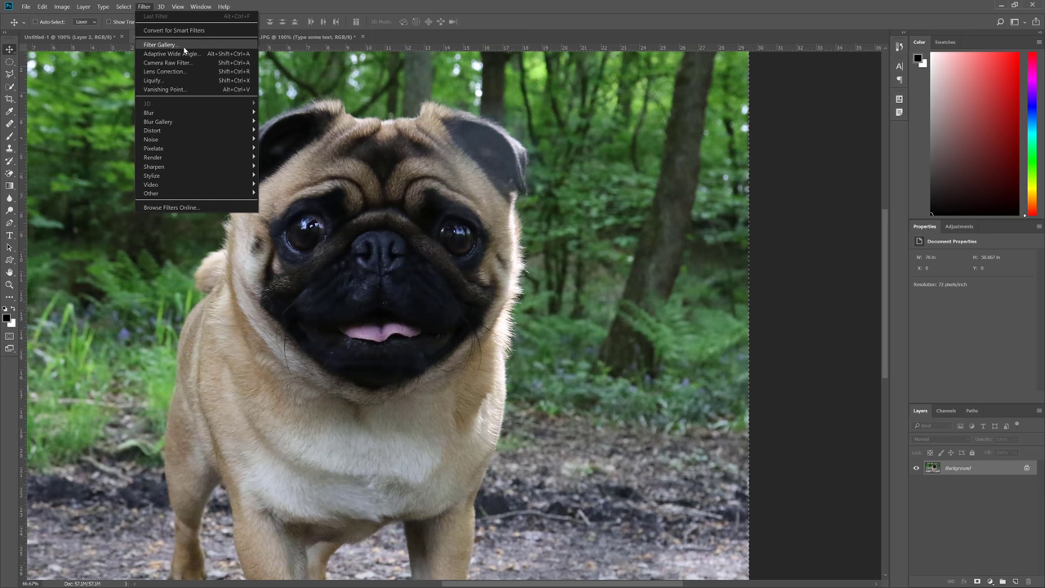
pyautogui.click(184, 45)
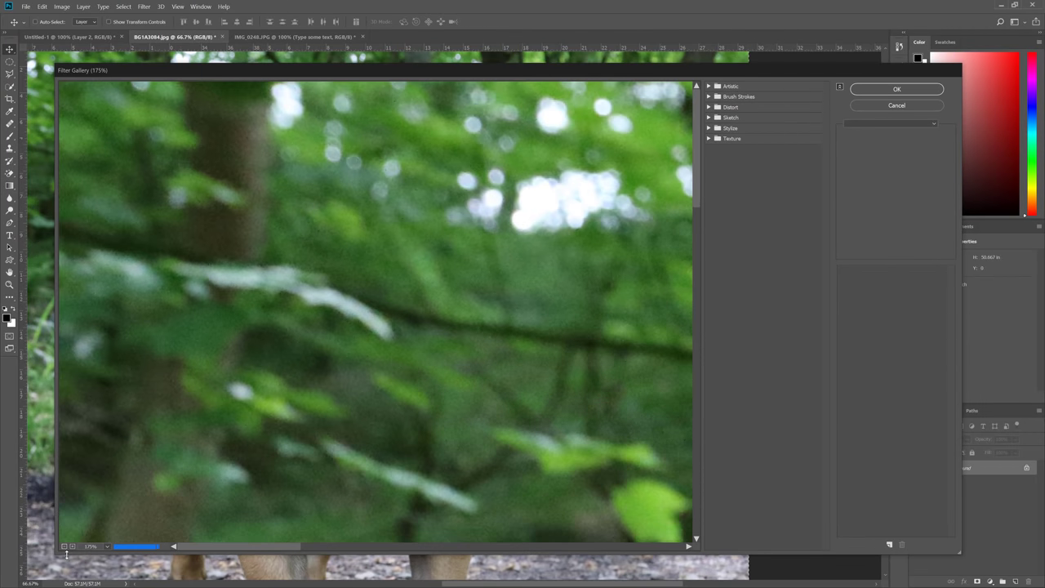
pyautogui.click(64, 546)
pyautogui.click(64, 546)
pyautogui.click(64, 546)
pyautogui.click(64, 546)
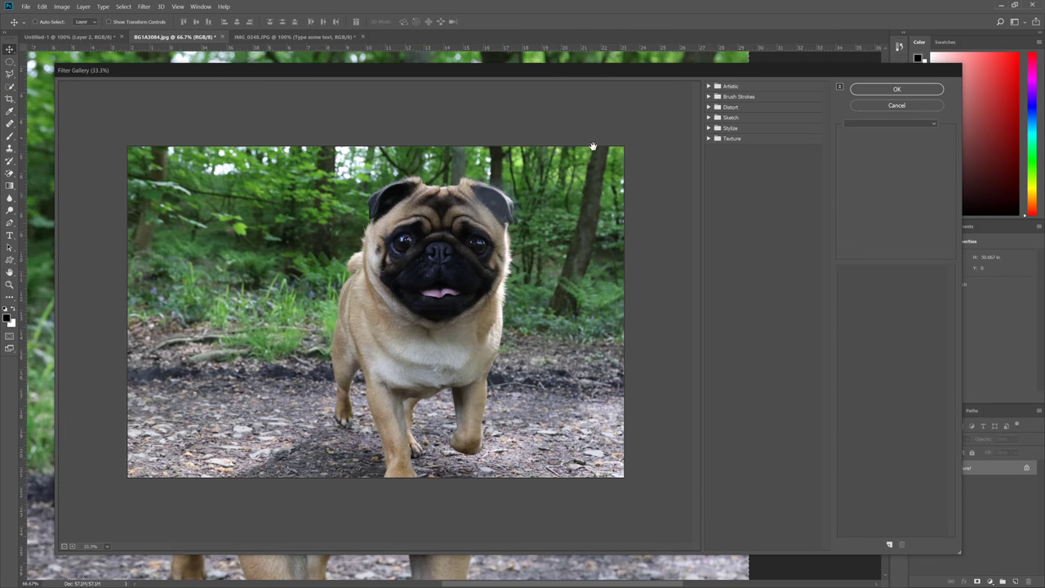
pyautogui.click(729, 87)
pyautogui.click(724, 103)
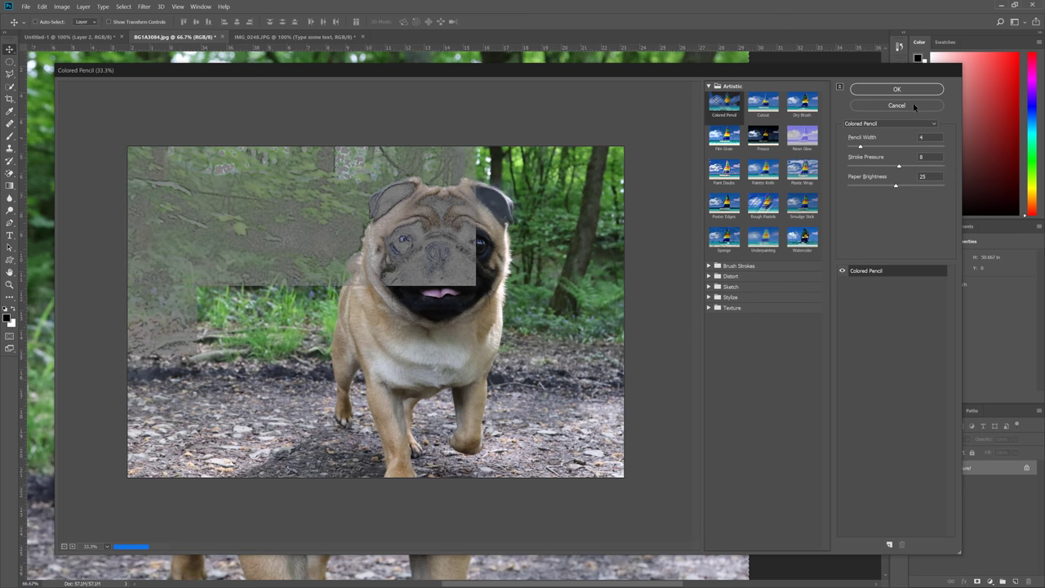
pyautogui.press('Escape')
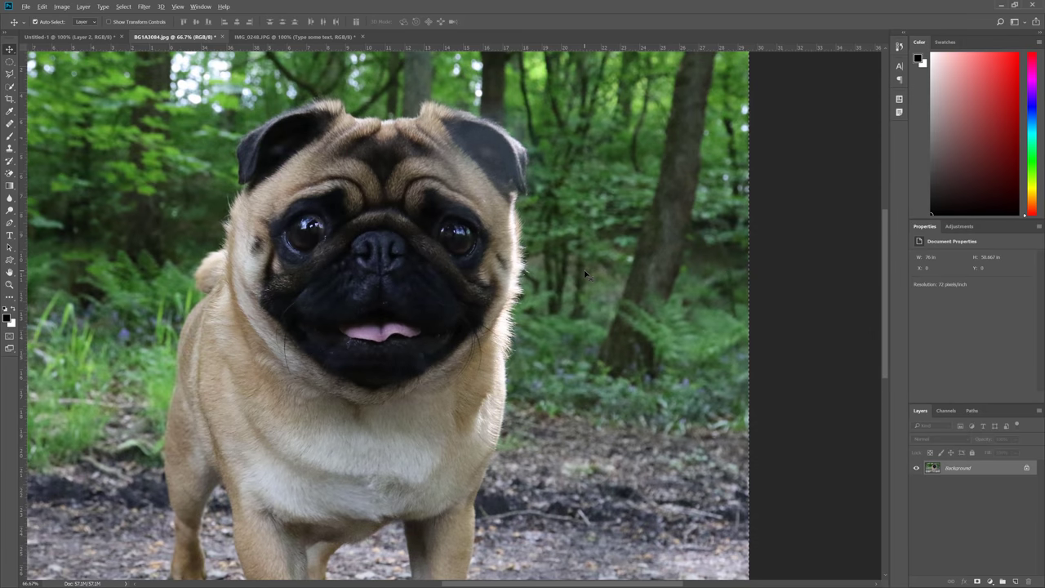
pyautogui.press('h')
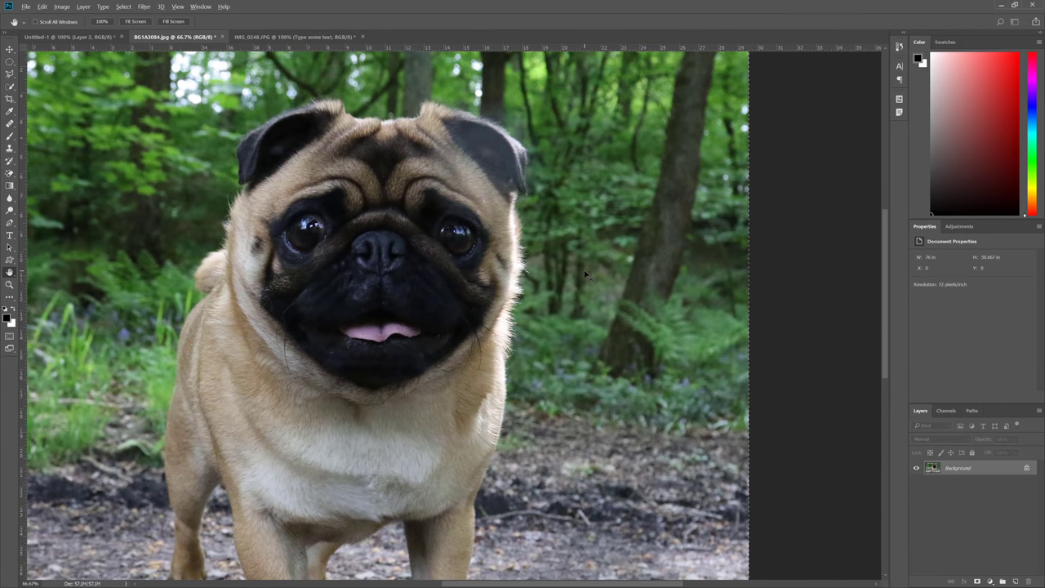
pyautogui.press('v')
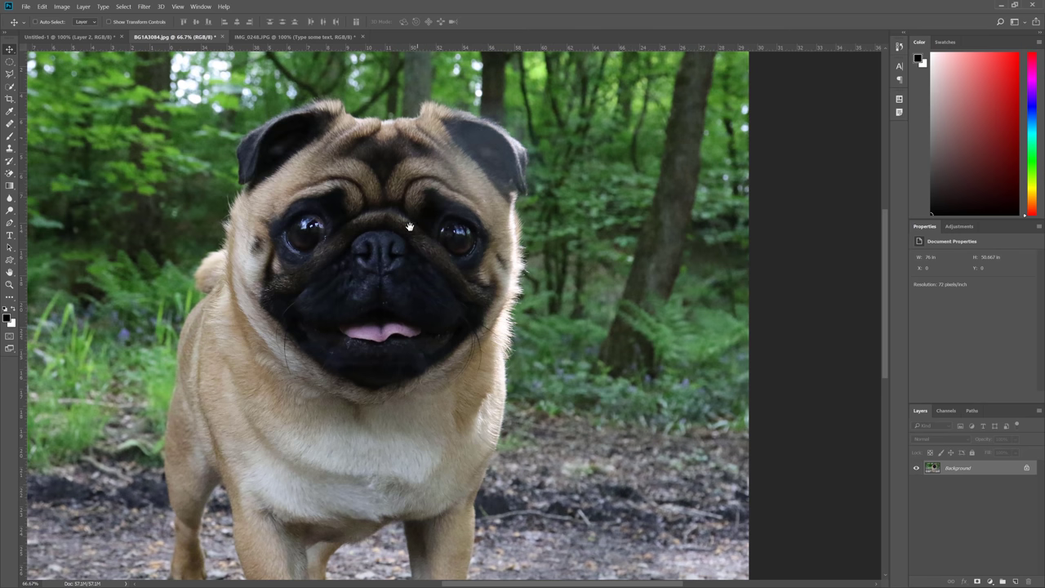
pyautogui.moveTo(408, 233); pyautogui.dragTo(511, 283)
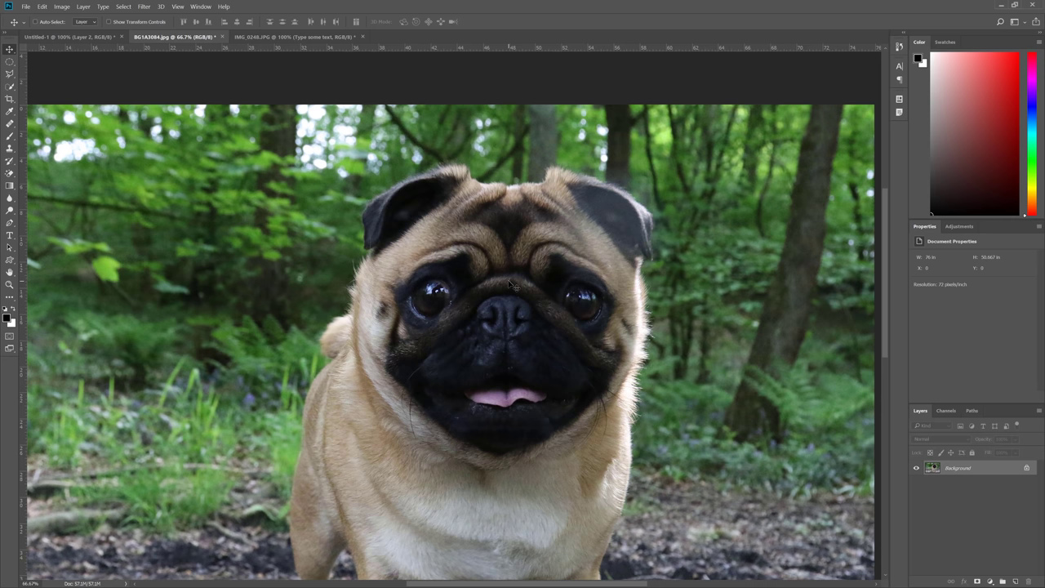
pyautogui.press('h')
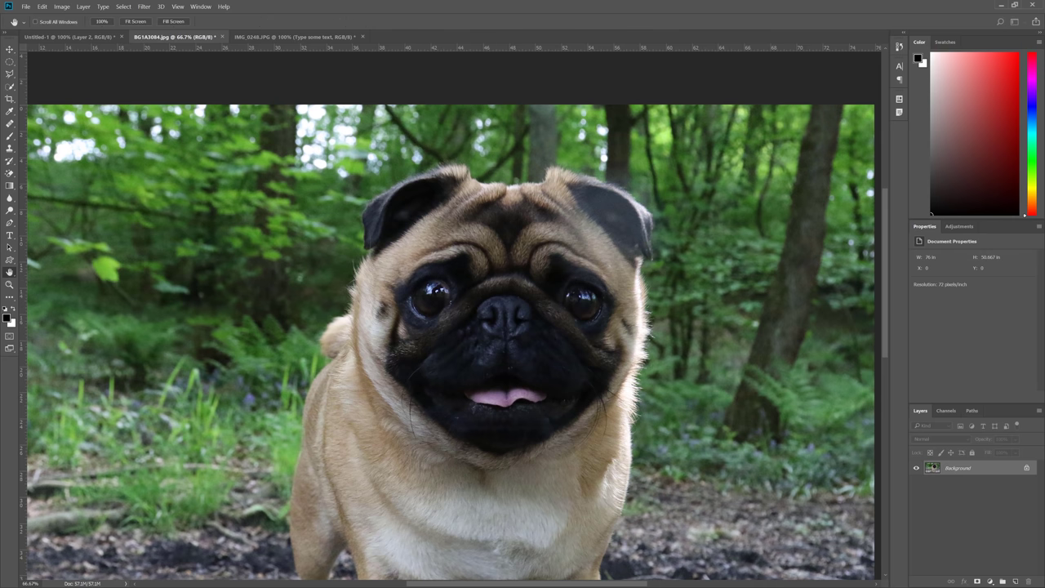
pyautogui.hotkey('ctrl', 'alt', 'i')
pyautogui.moveTo(577, 408); pyautogui.dragTo(473, 150)
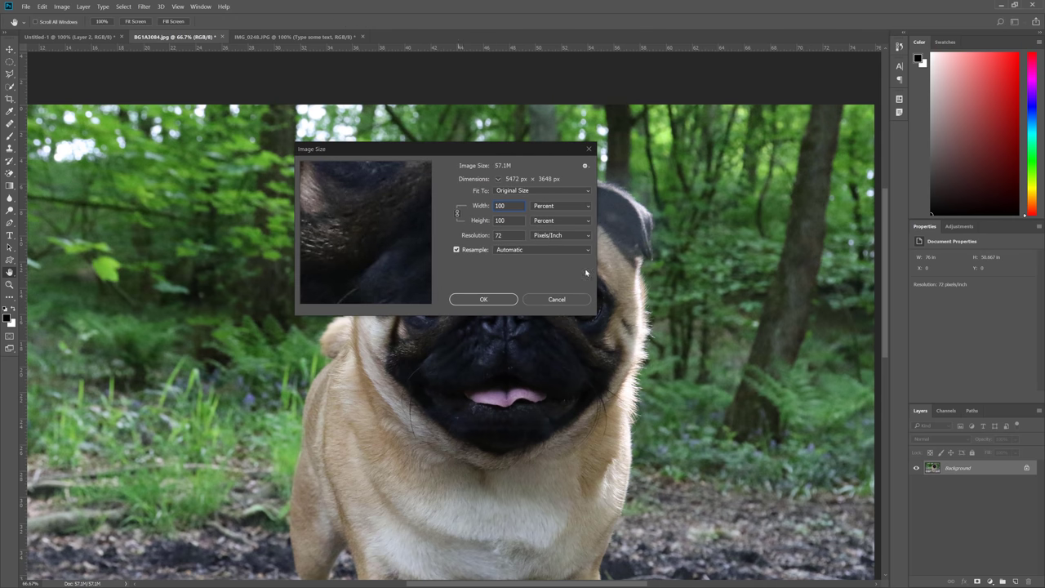
pyautogui.click(556, 303)
# - Resize the pug photo to 10 percent of its width and height with automatic resampling
pyautogui.click(62, 6)
pyautogui.click(81, 77)
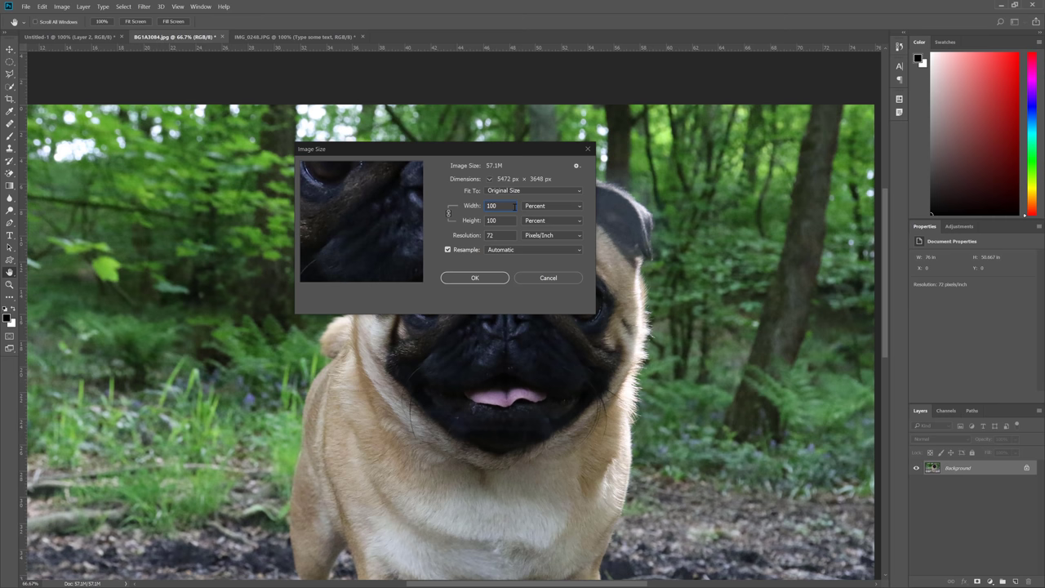
pyautogui.press('BackSpace')
pyautogui.write('10')
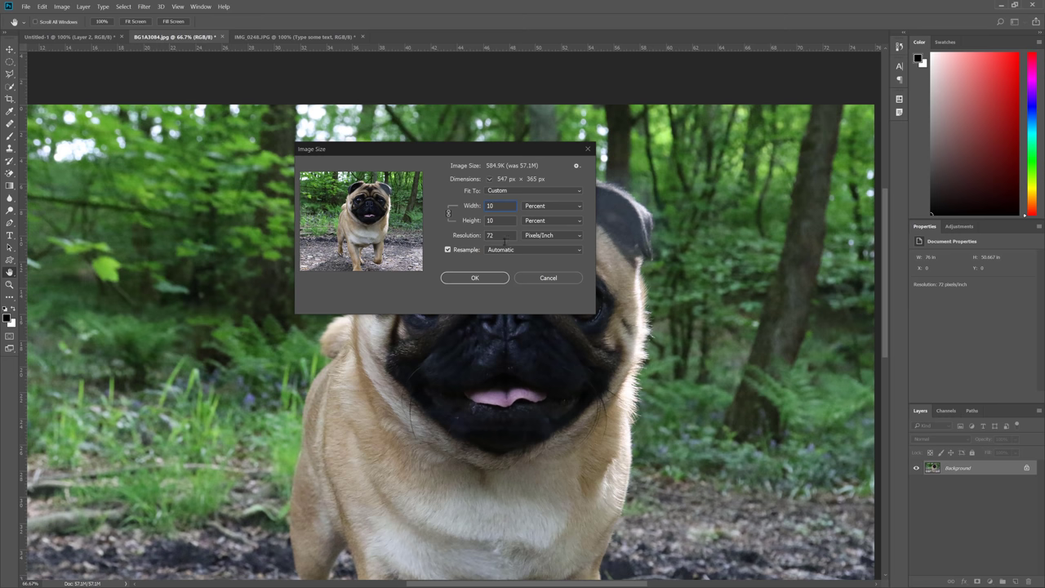
pyautogui.click(474, 277)
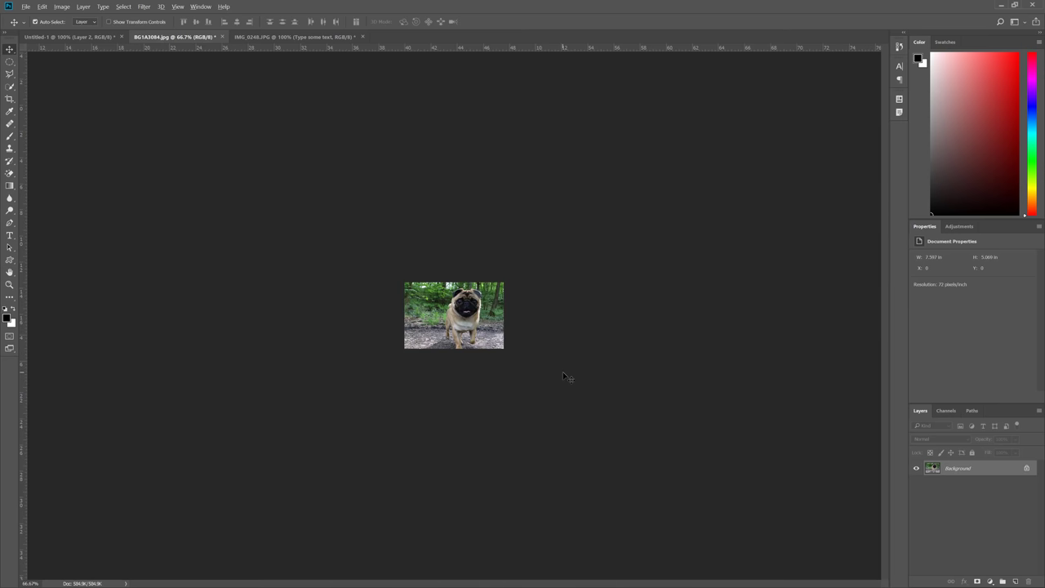
# - Examine the reduced pug photo at 100% and 300% zoom, and return to 100%
pyautogui.hotkey('ctrl', '1')
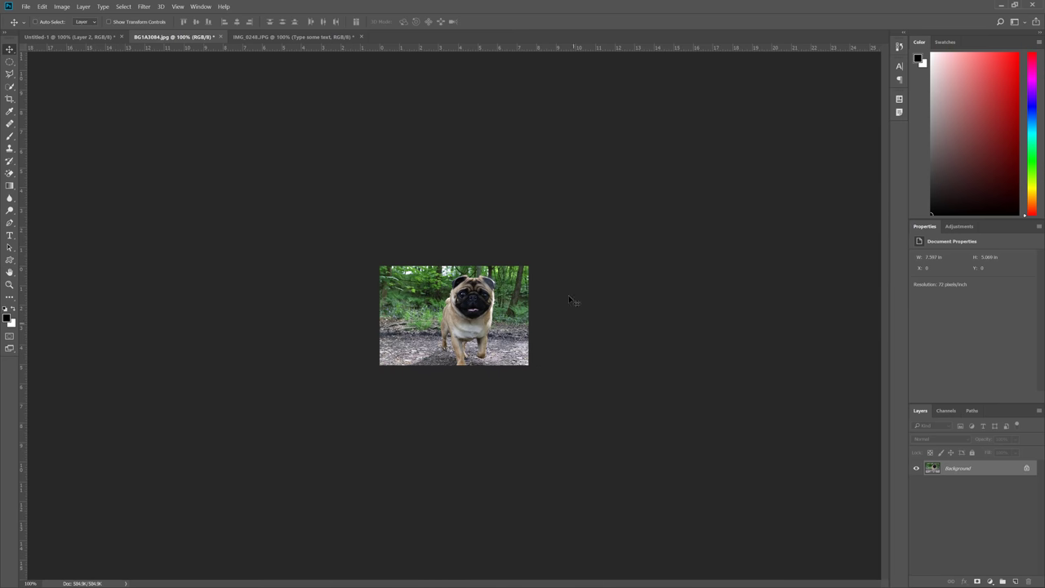
pyautogui.hotkey('ctrl', '+')
pyautogui.hotkey('ctrl', '+')
pyautogui.hotkey('ctrl', '+')
pyautogui.hotkey('ctrl', '+')
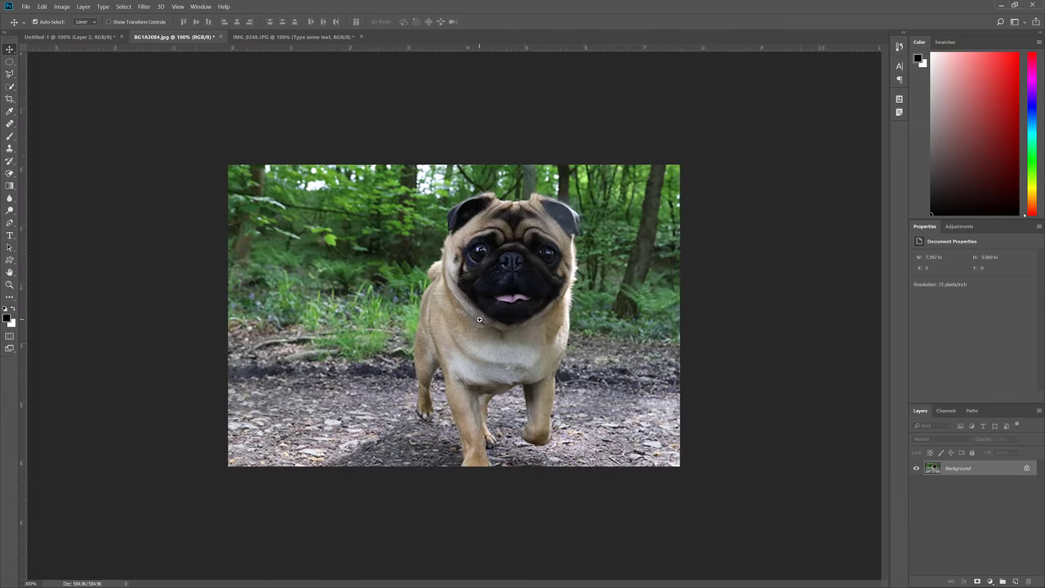
pyautogui.hotkey('ctrl', '-')
pyautogui.hotkey('ctrl', '-')
pyautogui.hotkey('ctrl', '-')
pyautogui.hotkey('ctrl', '-')
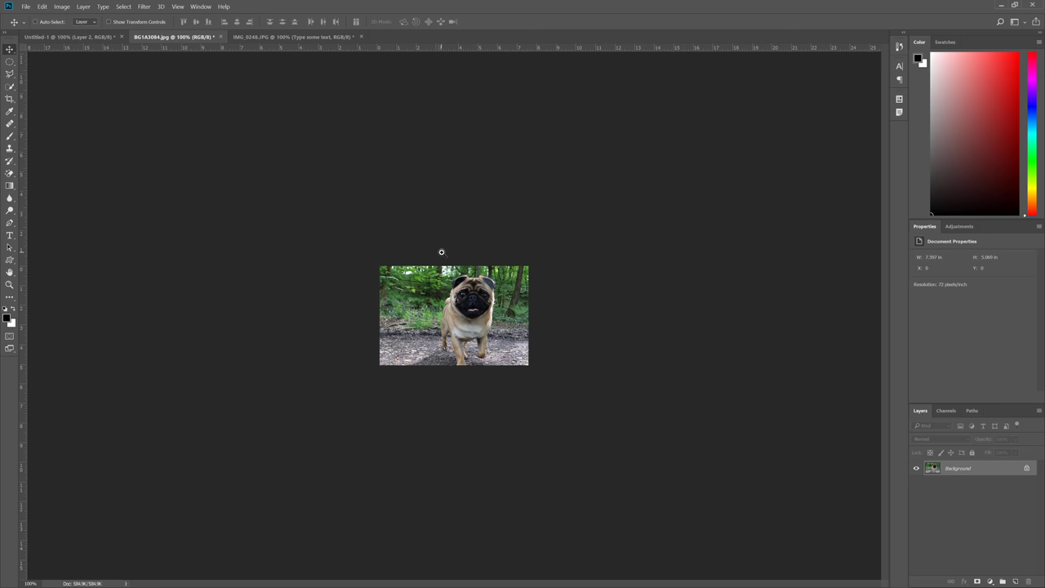
# - Preview the Colored Pencil filter on the reduced pug photo in the Filter Gallery at 100% zoom, and cancel it
pyautogui.click(145, 6)
pyautogui.click(175, 46)
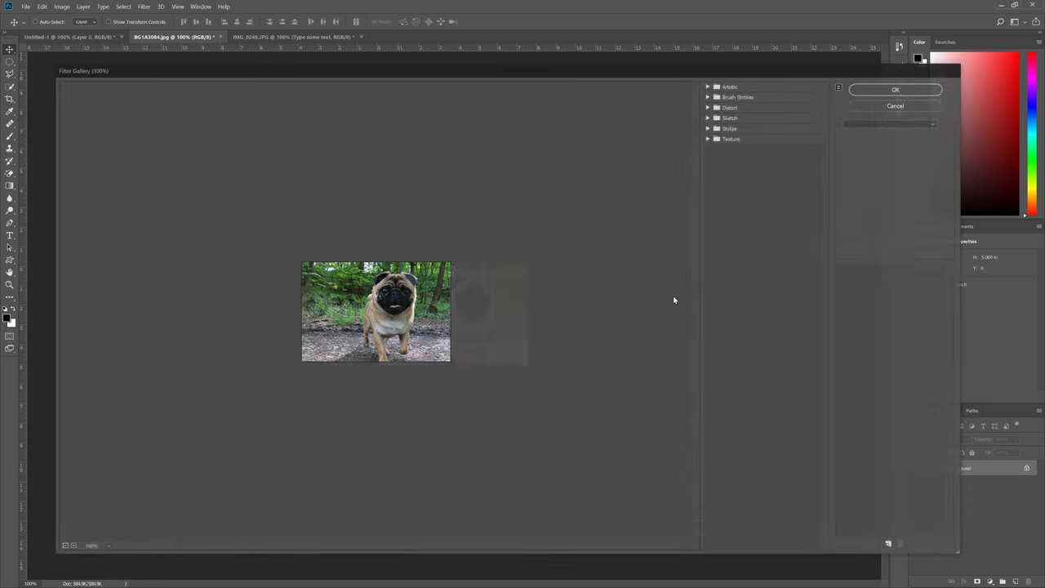
pyautogui.click(718, 85)
pyautogui.click(721, 107)
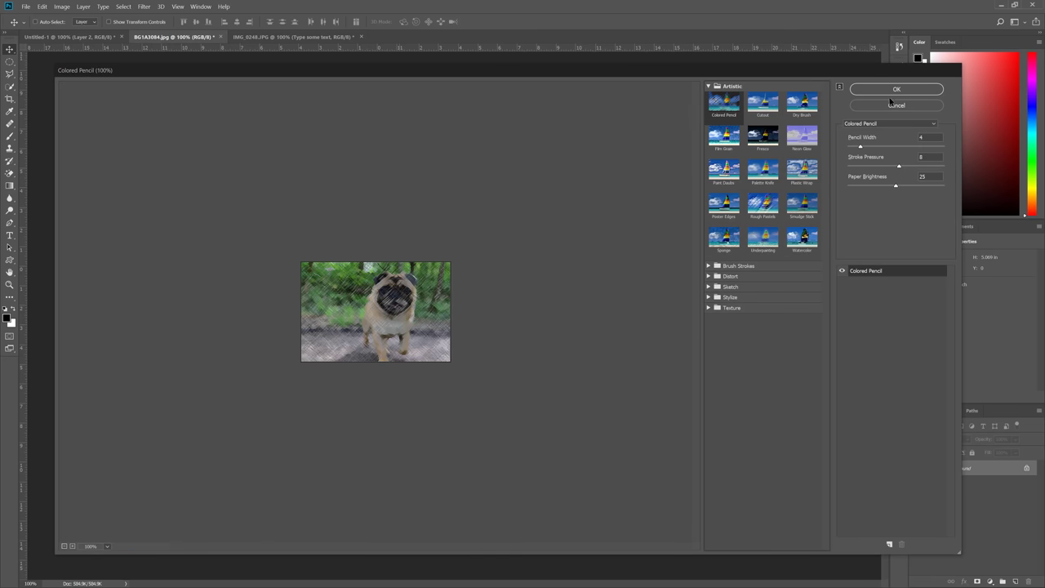
pyautogui.click(895, 106)
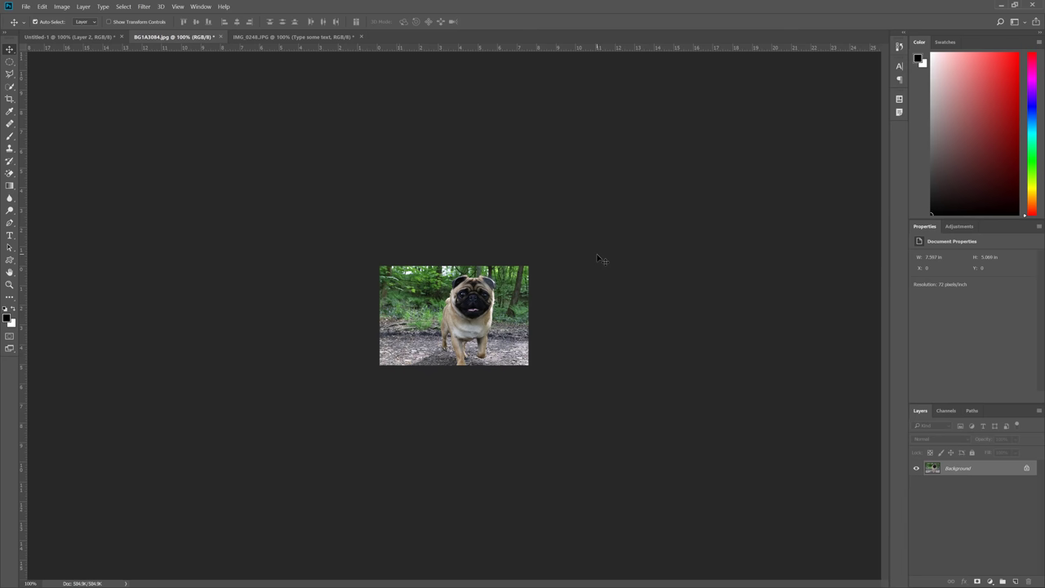
# - Undo the reduction to 10 percent, and resize the pug photo to 20 percent of its width and height
pyautogui.hotkey('ctrl', 'z')
pyautogui.hotkey('ctrl', 'alt', 'i')
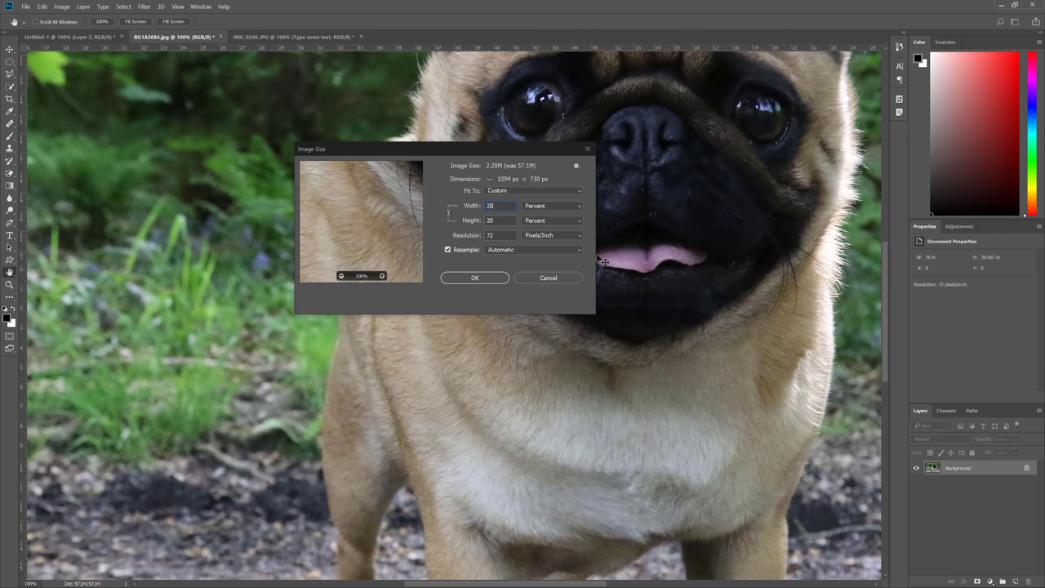
pyautogui.press('Return')
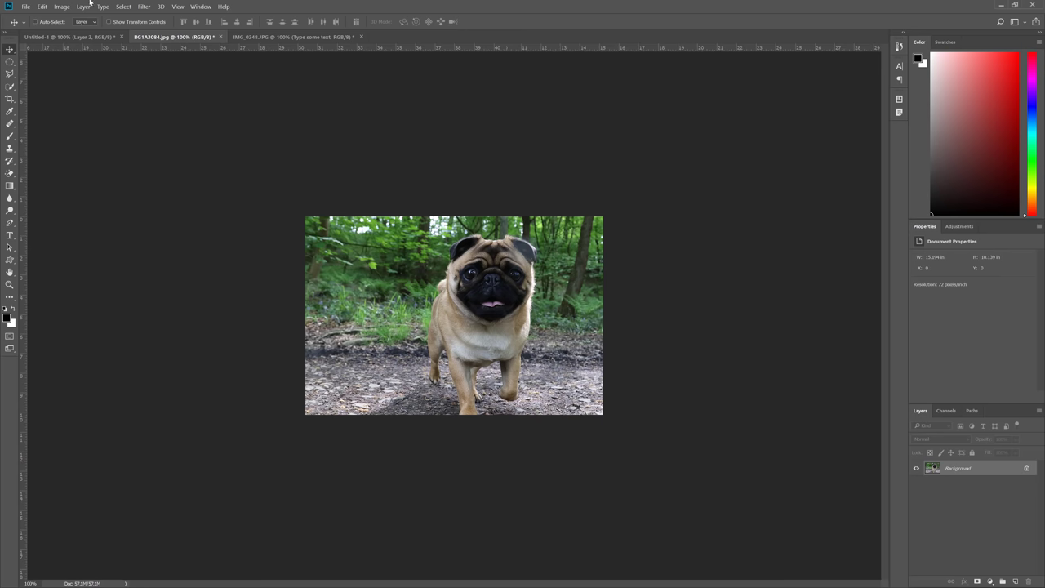
# - Preview the Colored Pencil, Cutout, Dry Brush, Fresco and Film Grain artistic filters on the pug photo in the Filter Gallery
pyautogui.click(144, 7)
pyautogui.click(209, 47)
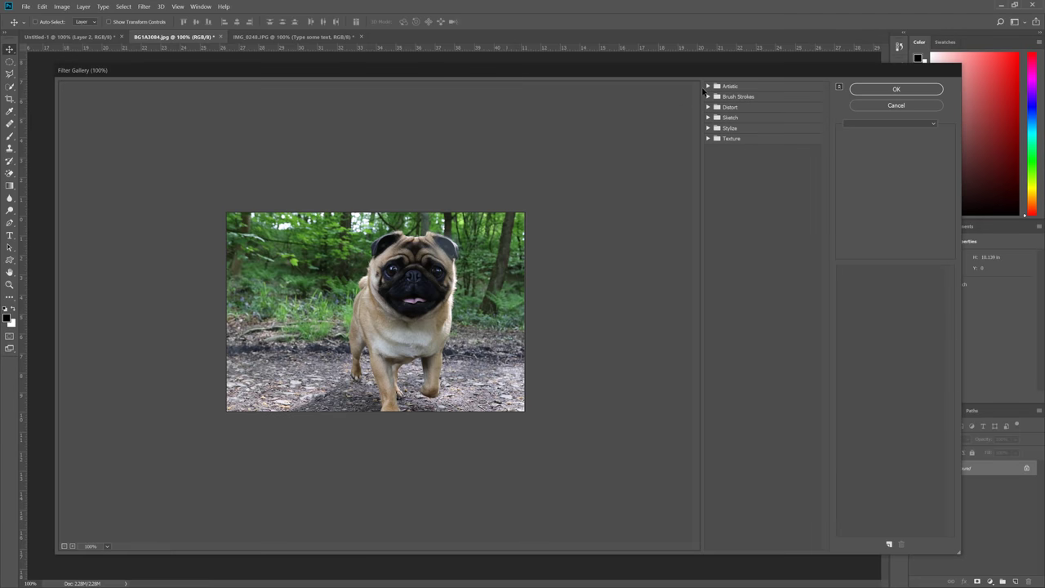
pyautogui.click(708, 86)
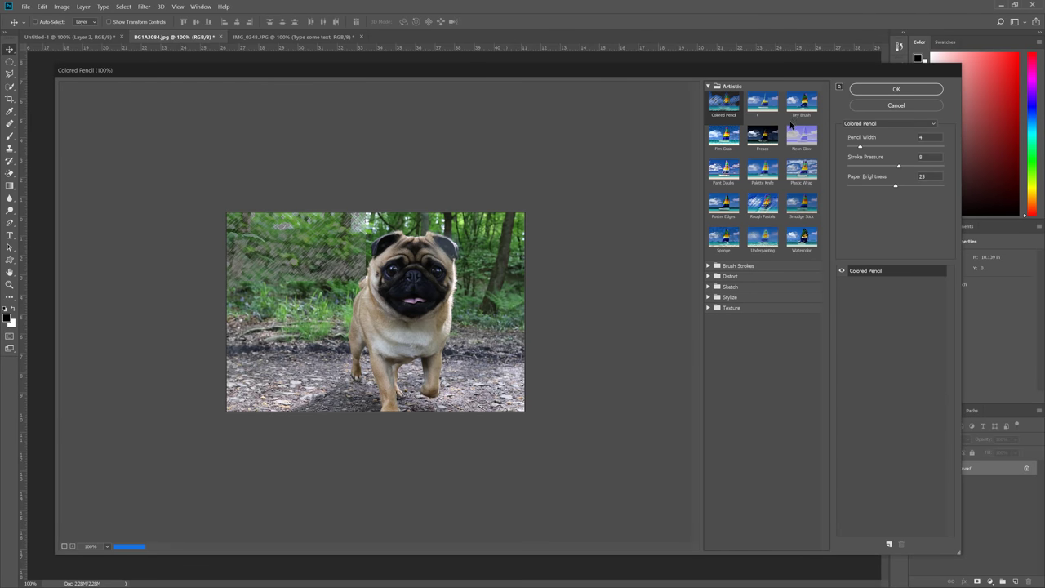
pyautogui.click(763, 111)
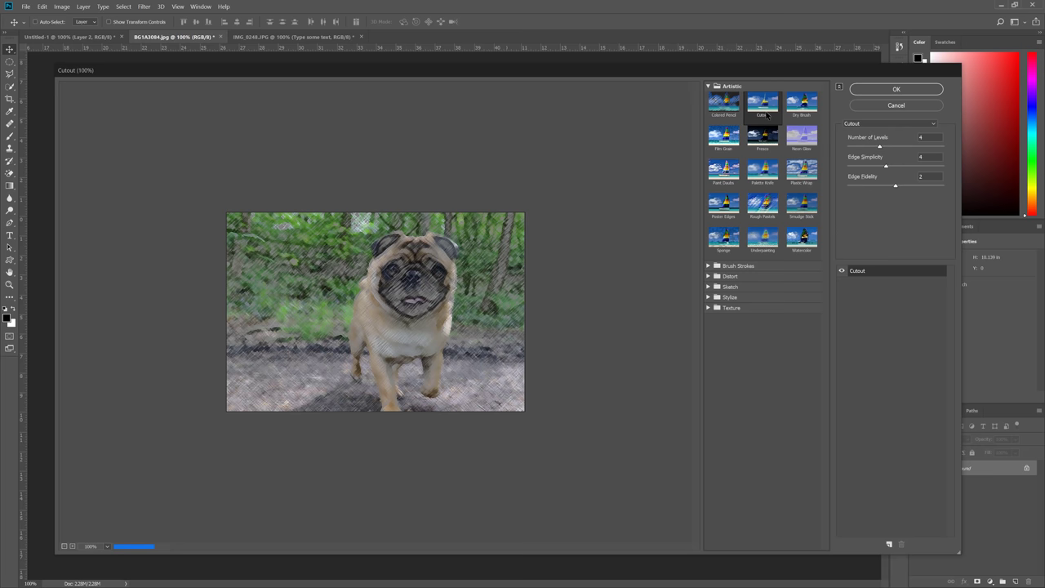
pyautogui.click(804, 109)
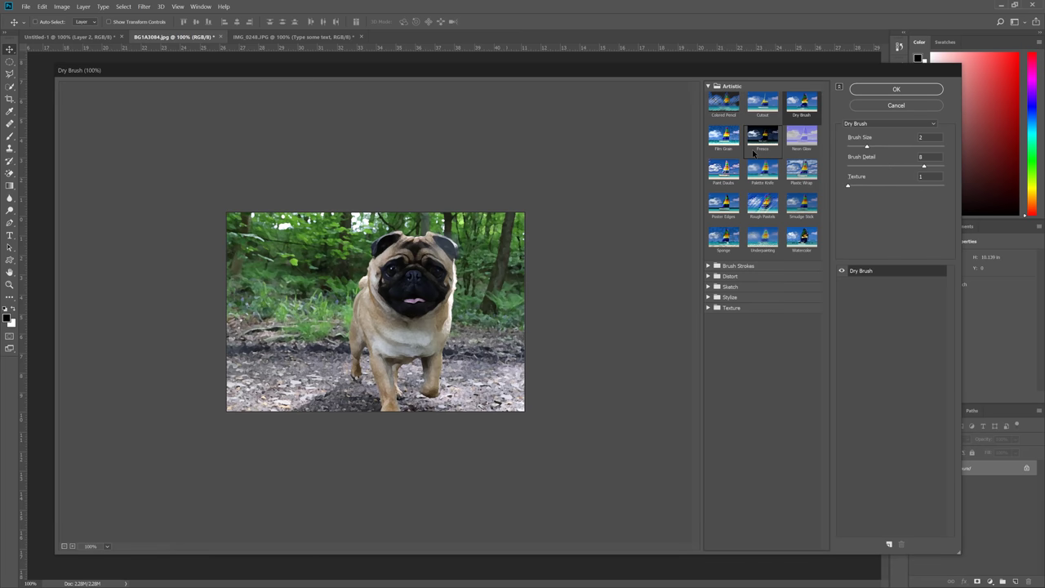
pyautogui.click(763, 134)
pyautogui.click(723, 137)
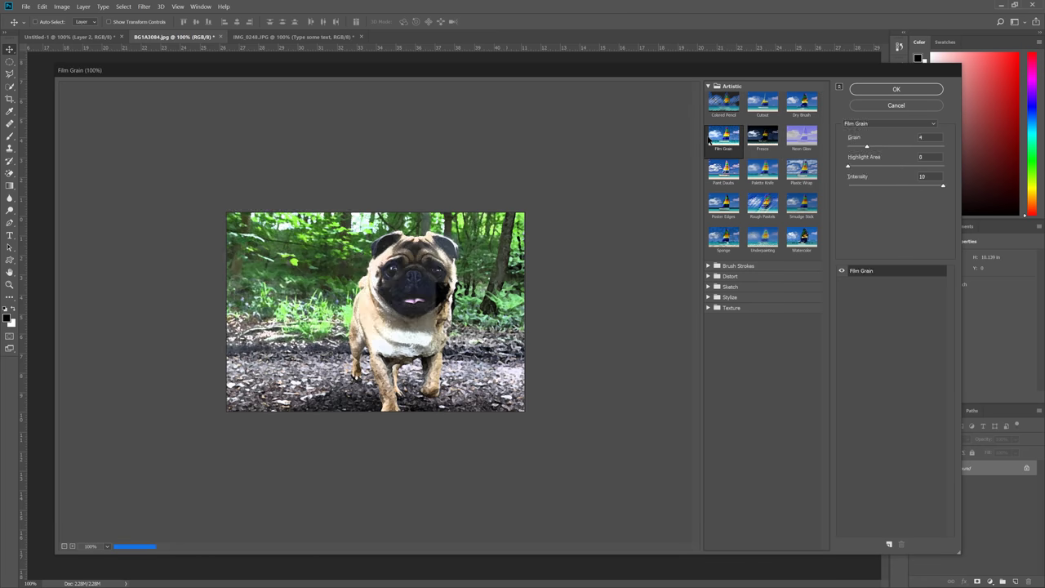
# - Preview Paint Daubs, Palette Knife, Neon Glow and Plastic Wrap, setting Plastic Wrap to highlight strength 7, detail 12 and smoothness 5
pyautogui.click(724, 169)
pyautogui.click(762, 172)
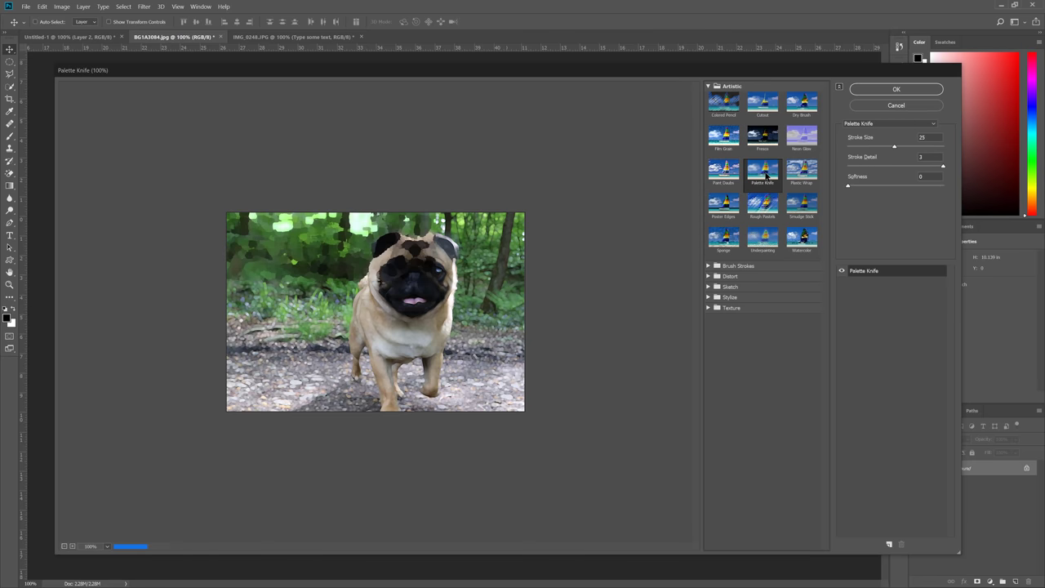
pyautogui.click(802, 135)
pyautogui.click(802, 170)
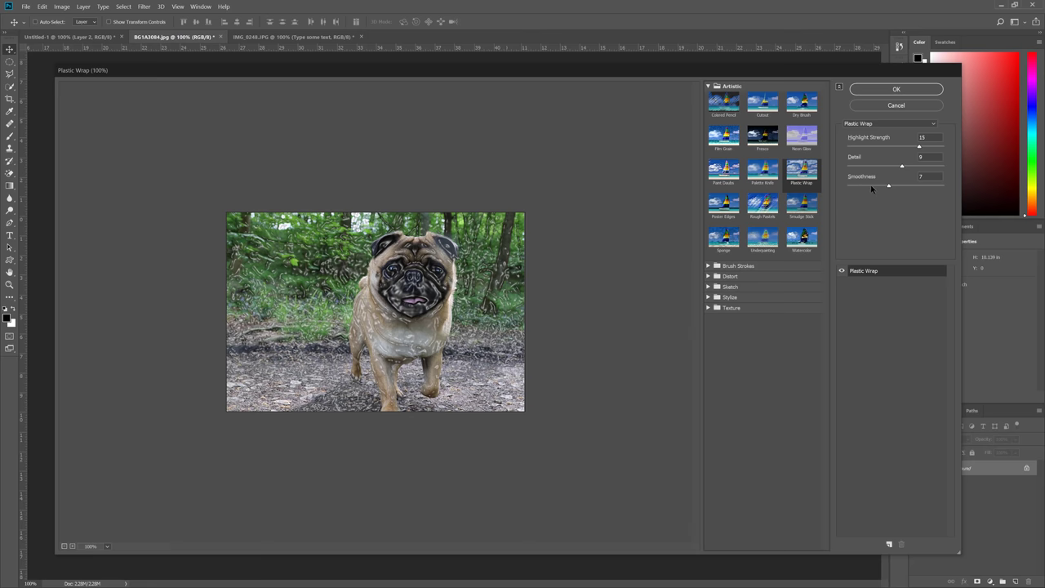
pyautogui.moveTo(870, 187)
pyautogui.mouseDown()
pyautogui.moveTo(902, 165)
pyautogui.moveTo(921, 169)
pyautogui.moveTo(875, 188)
pyautogui.mouseUp()
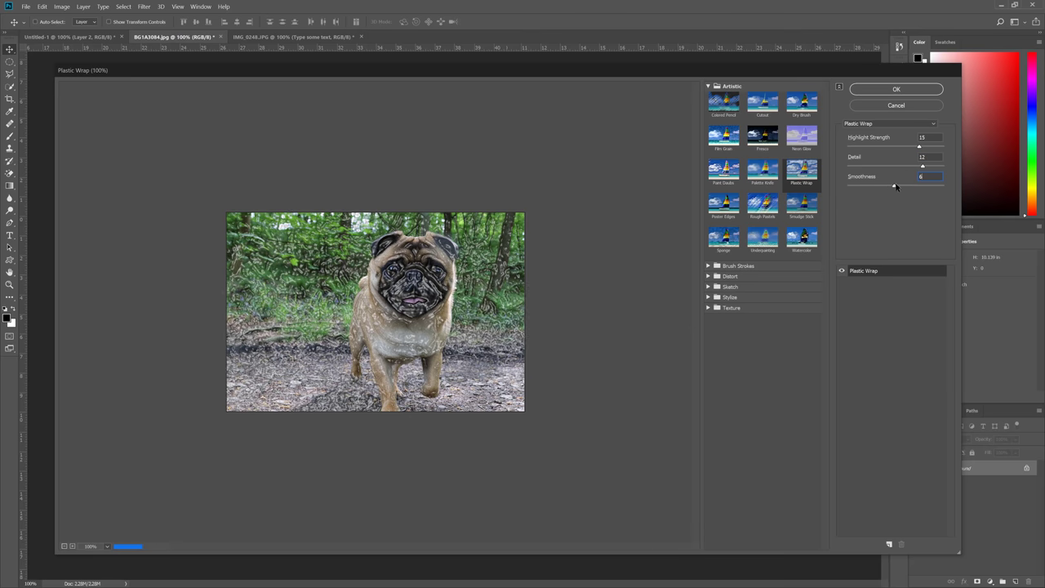
pyautogui.click(880, 145)
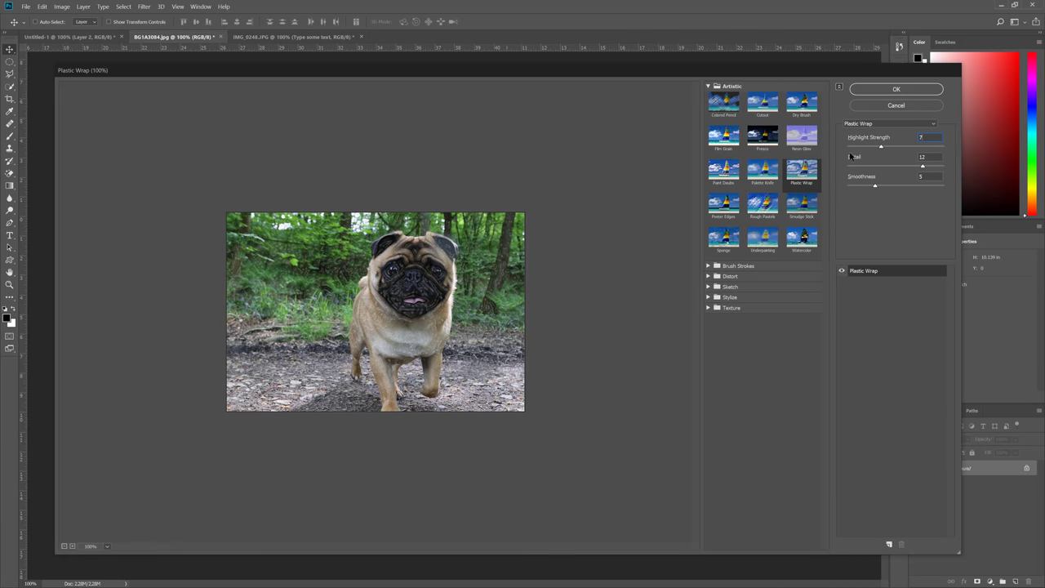
# - Preview Palette Knife, Rough Pastels and Poster Edges, setting Poster Edges to edge intensity 0 and posterization 1
pyautogui.click(762, 170)
pyautogui.click(763, 204)
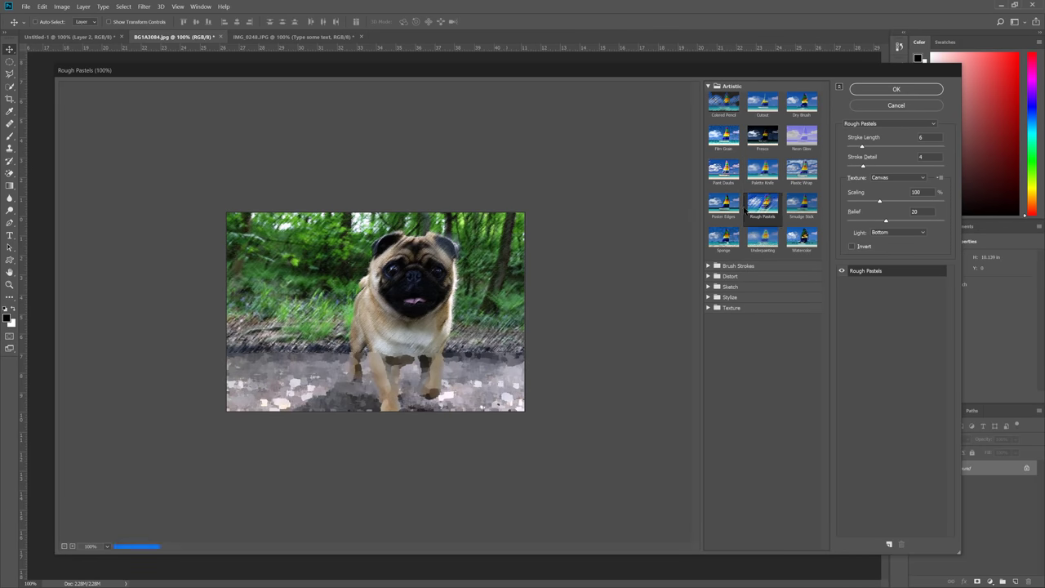
pyautogui.click(722, 205)
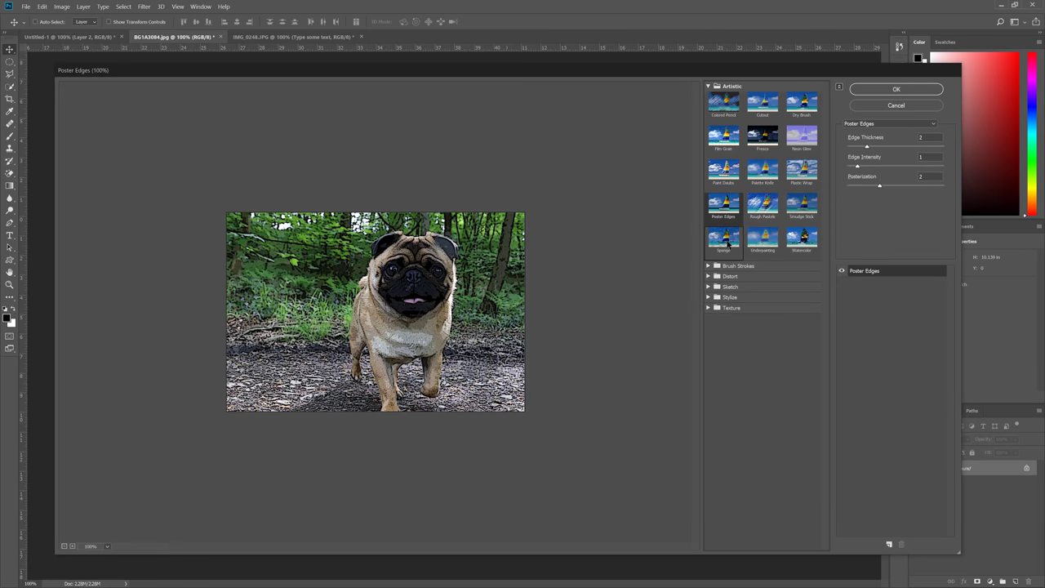
pyautogui.moveTo(857, 166); pyautogui.dragTo(871, 165)
pyautogui.moveTo(865, 187)
pyautogui.mouseDown()
pyautogui.moveTo(848, 187)
pyautogui.moveTo(860, 186)
pyautogui.mouseUp()
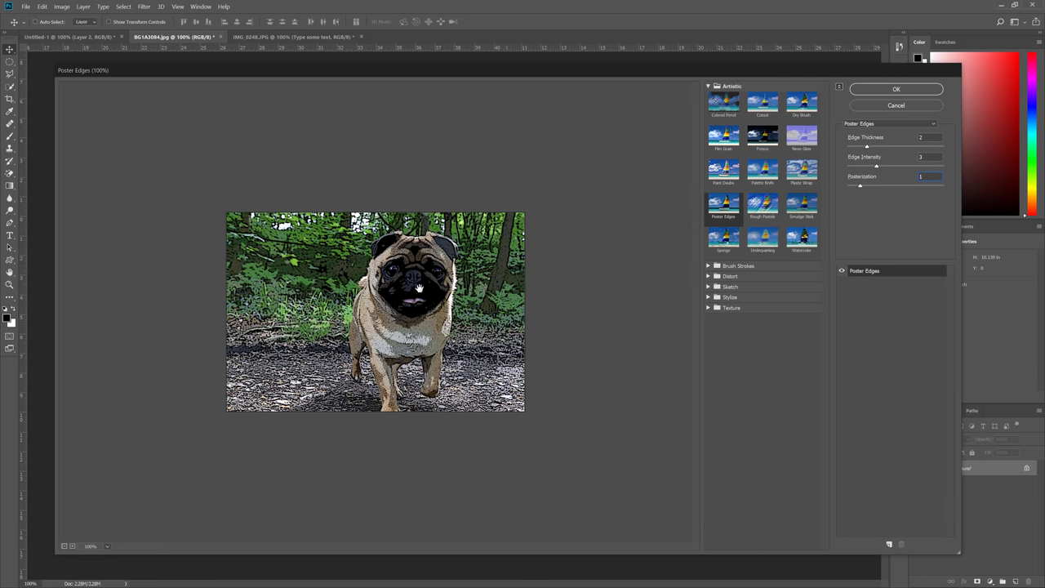
pyautogui.click(855, 167)
pyautogui.moveTo(854, 168); pyautogui.dragTo(852, 169)
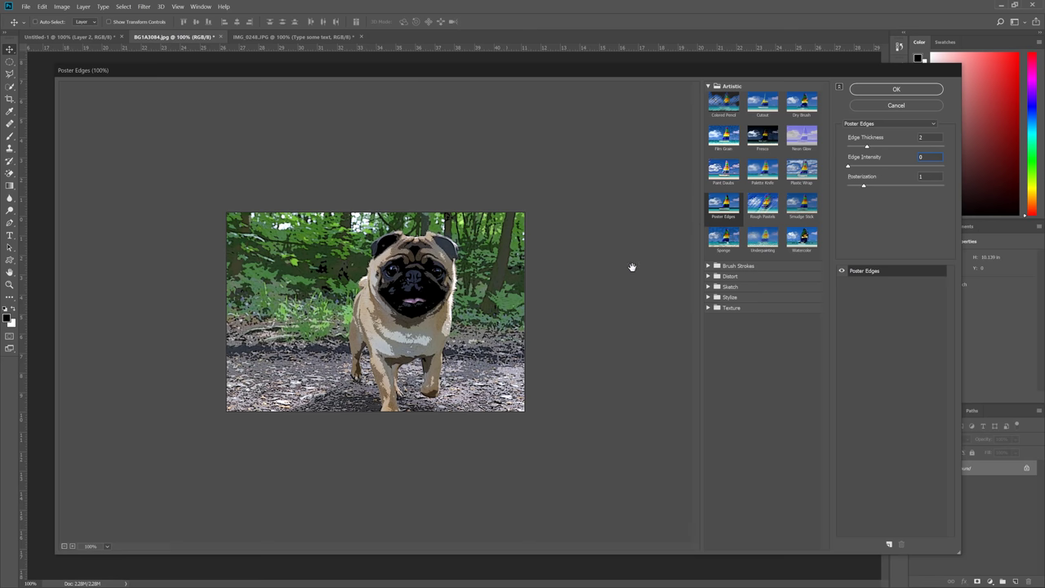
# - Preview the Rough Pastels, Smudge Stick, Underpainting and Sponge artistic filters on the pug photo
pyautogui.click(771, 209)
pyautogui.click(803, 213)
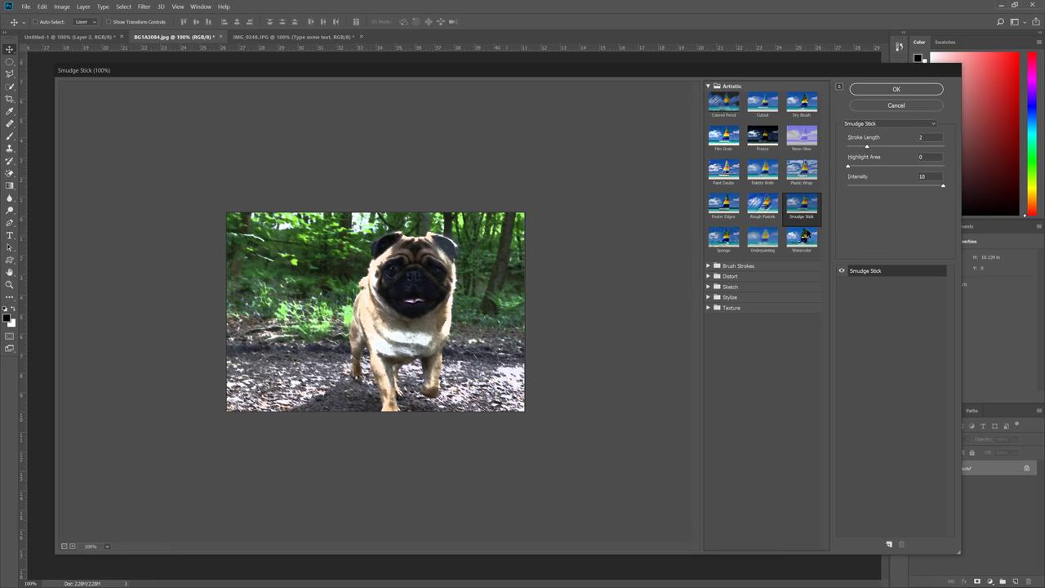
pyautogui.click(762, 238)
pyautogui.click(715, 245)
# - Preview the Brush Strokes filters Accented Edges, Angled Strokes, Ink Outlines, Sumi-e, Dark Strokes, Sprayed Strokes and Crosshatch
pyautogui.click(717, 265)
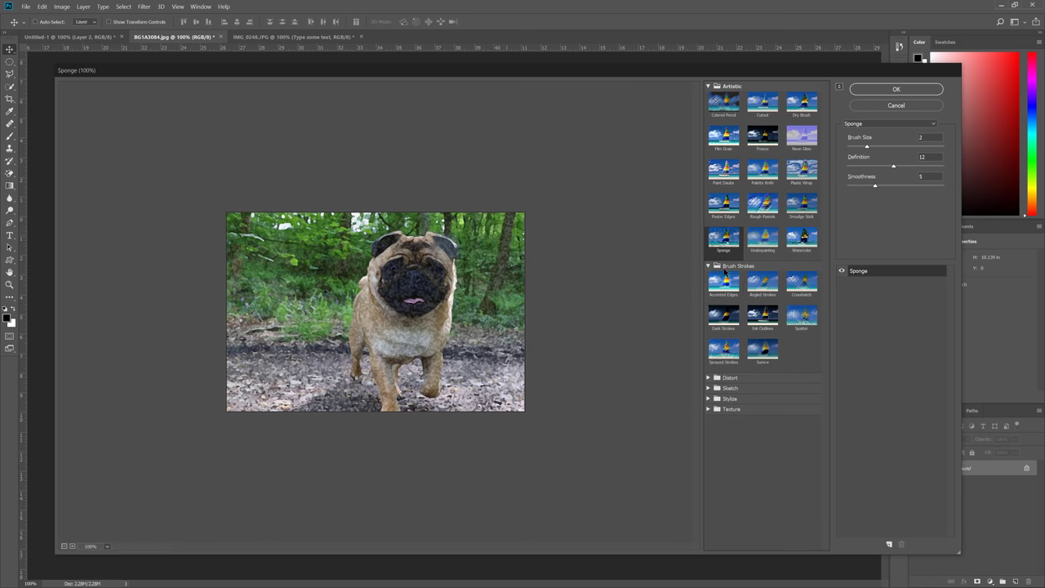
pyautogui.click(723, 283)
pyautogui.click(763, 282)
pyautogui.click(763, 319)
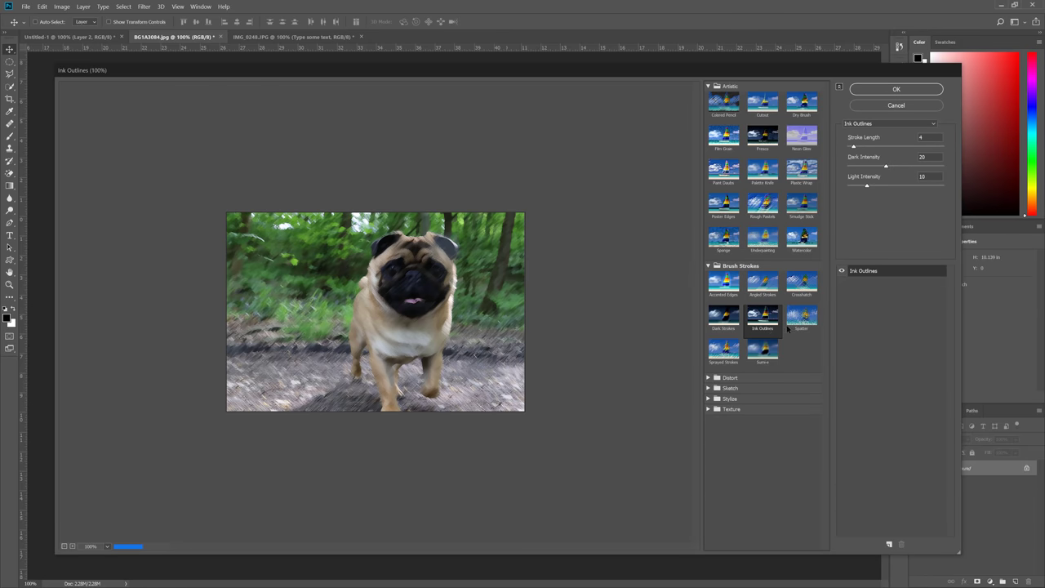
pyautogui.click(762, 351)
pyautogui.click(723, 317)
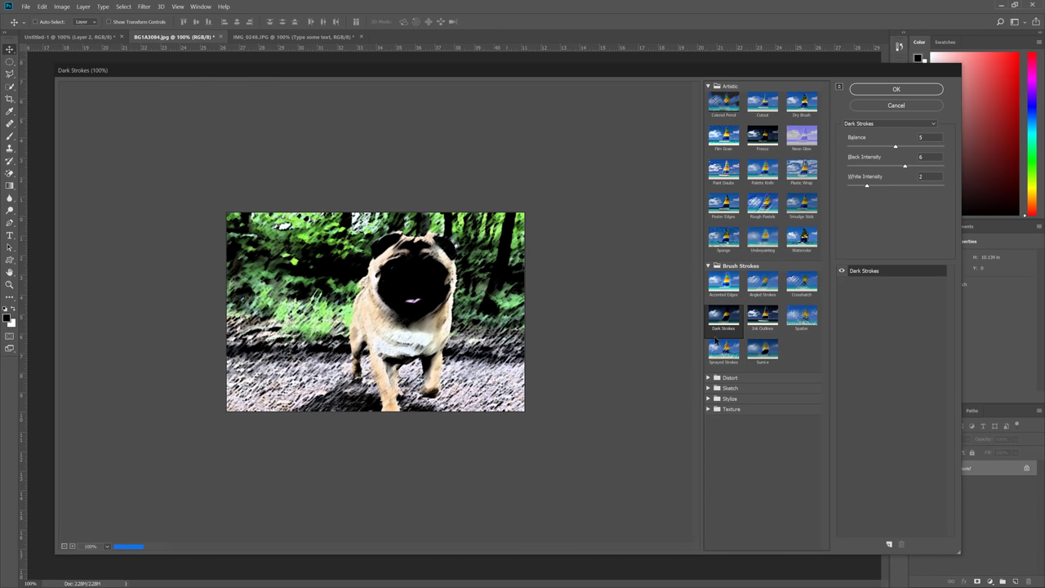
pyautogui.click(723, 351)
pyautogui.click(802, 283)
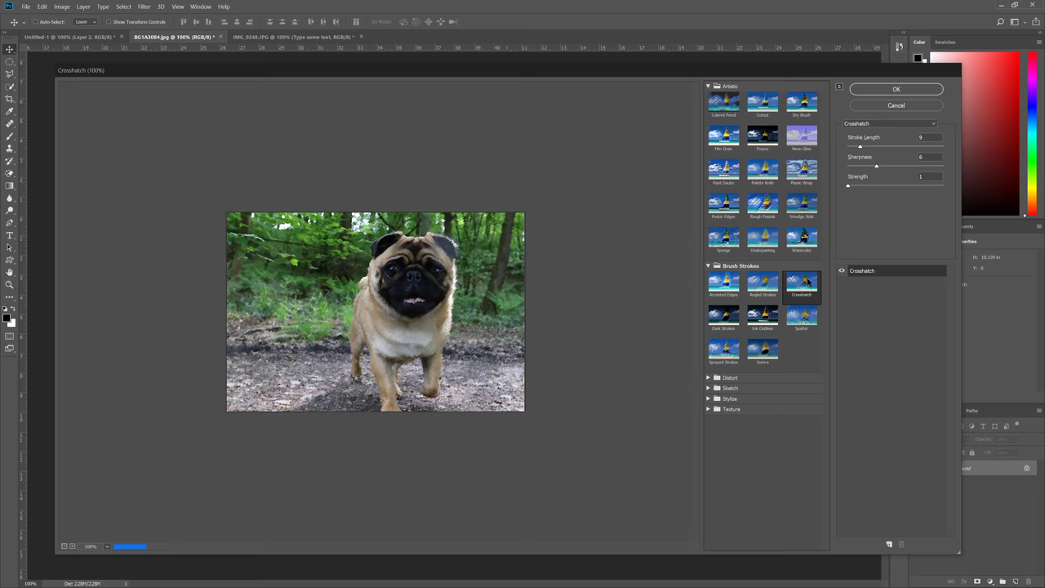
# - Preview the Diffuse Glow, Glass and Ocean Ripple distort filters on the pug photo
pyautogui.click(709, 378)
pyautogui.click(724, 393)
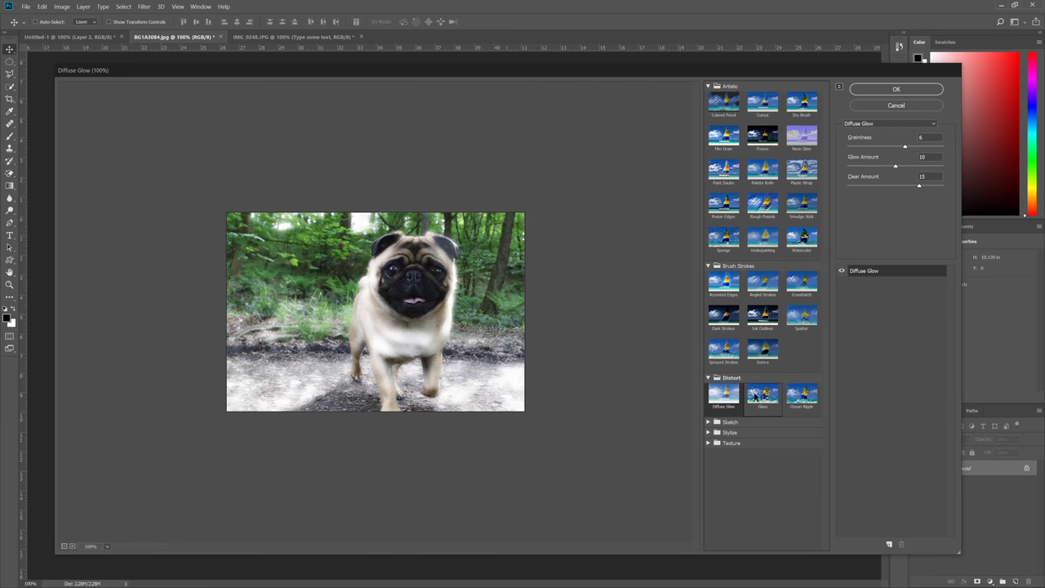
pyautogui.click(762, 393)
pyautogui.click(801, 394)
# - Preview the Sketch filters Bas Relief, Chalk & Charcoal, Charcoal, Graphic Pen, Conté Crayon and Chrome
pyautogui.click(736, 423)
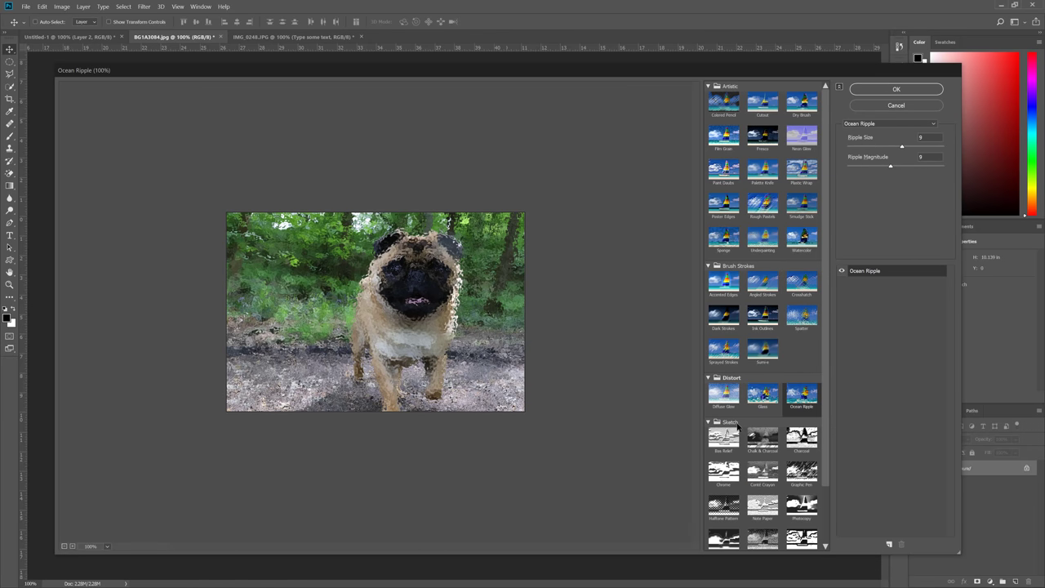
pyautogui.scroll(-2, 737, 424)
pyautogui.click(708, 355)
pyautogui.click(730, 422)
pyautogui.click(730, 351)
pyautogui.click(746, 420)
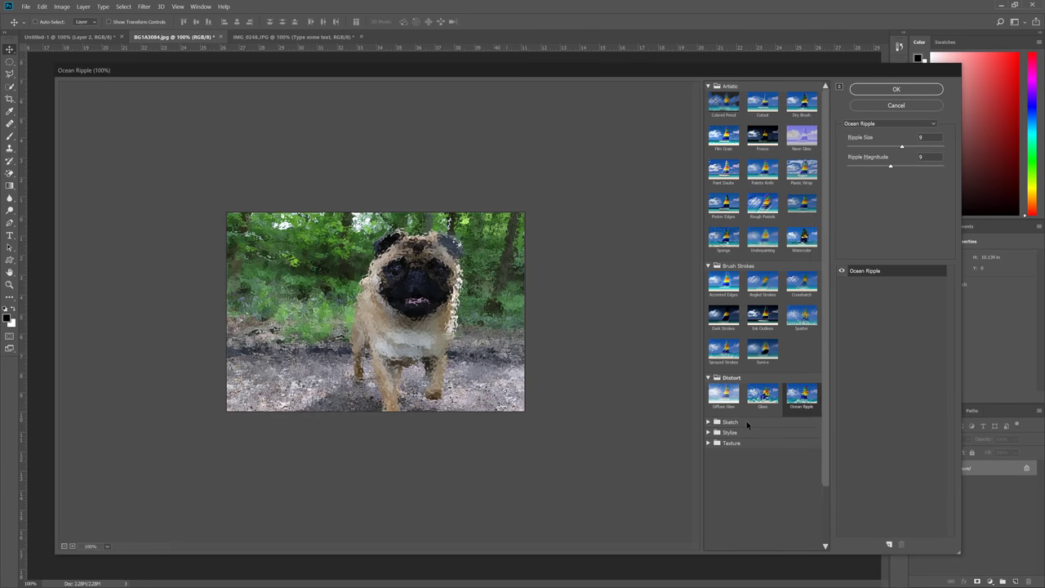
pyautogui.click(723, 371)
pyautogui.click(763, 372)
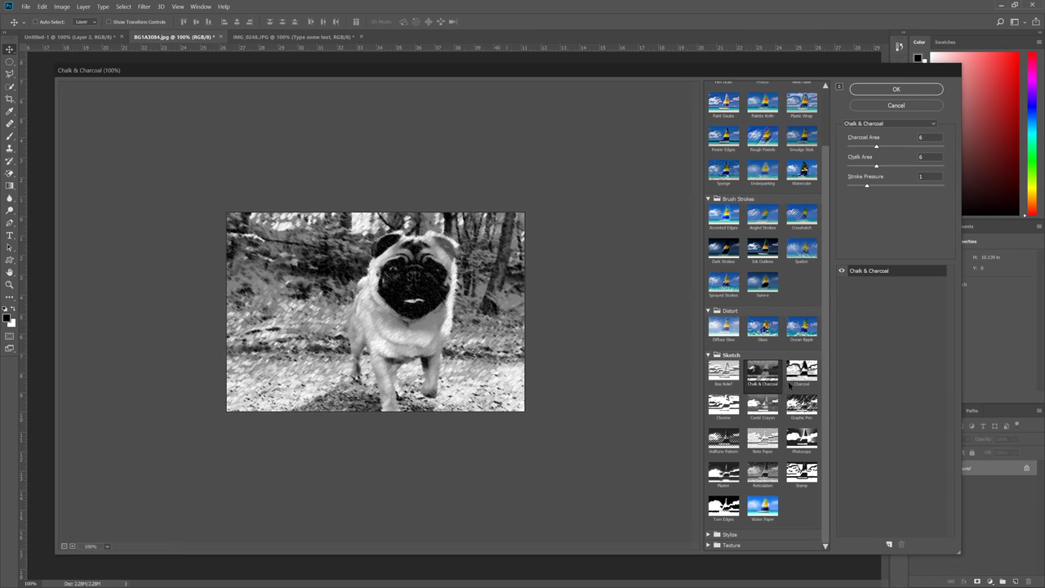
pyautogui.click(802, 371)
pyautogui.click(802, 405)
pyautogui.click(762, 405)
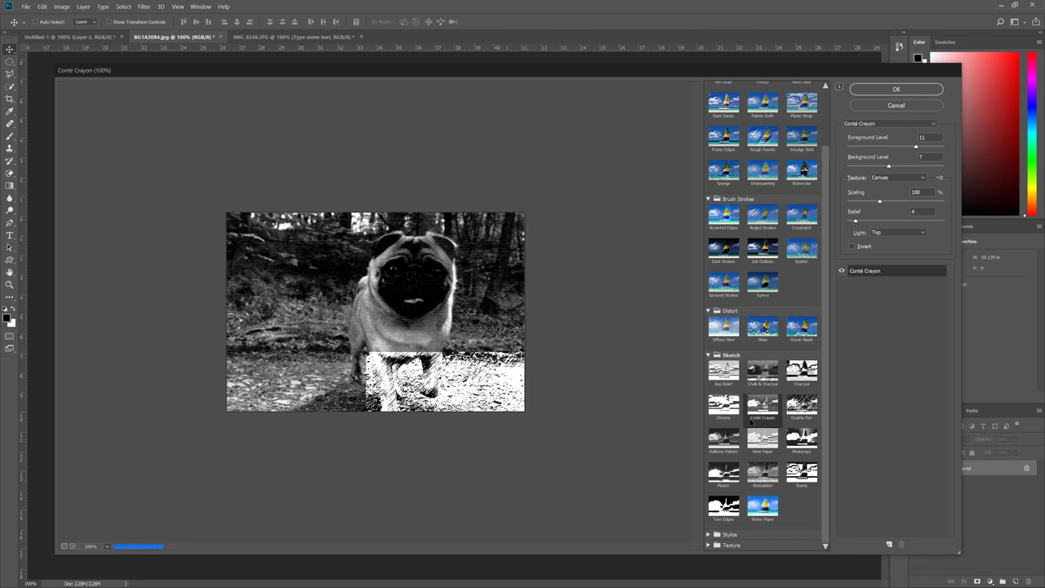
pyautogui.click(723, 439)
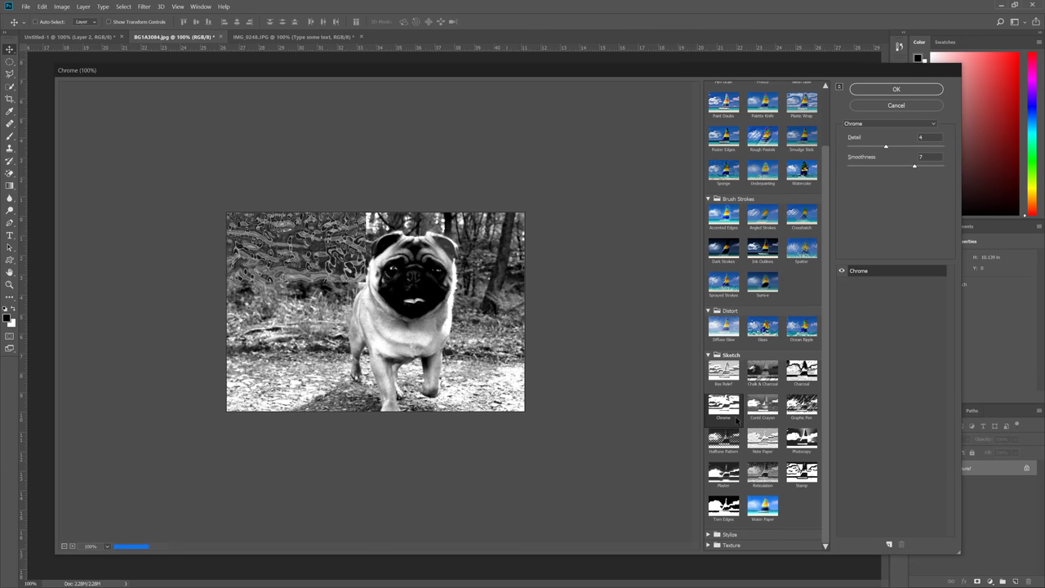
# - Preview the Sketch filters Note Paper, Photocopy, Stamp, Reticulation, Plaster, Torn Edges and Water Paper
pyautogui.click(763, 439)
pyautogui.click(801, 439)
pyautogui.click(802, 474)
pyautogui.click(762, 473)
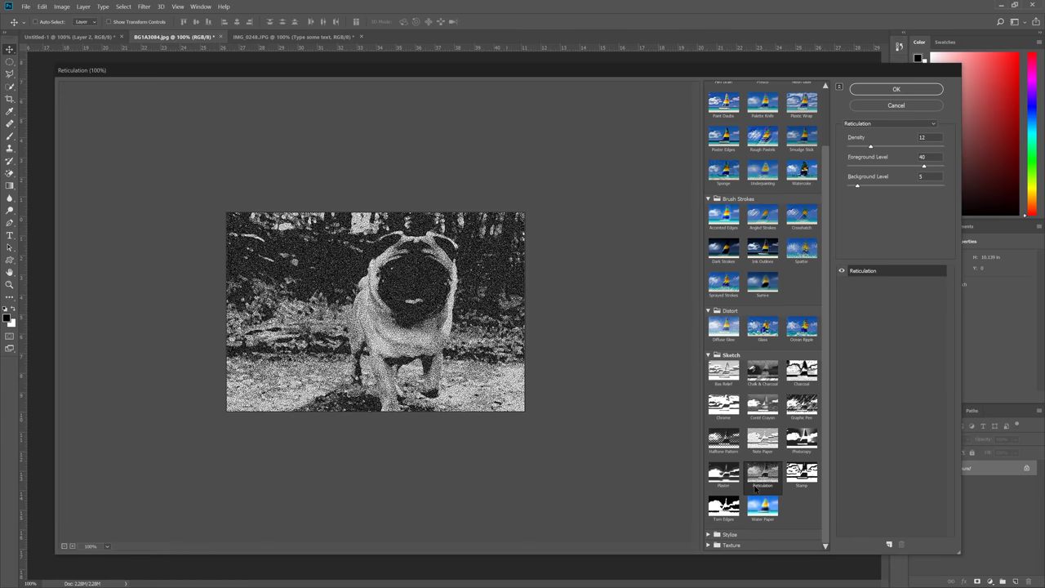
pyautogui.click(723, 473)
pyautogui.click(723, 507)
pyautogui.click(761, 510)
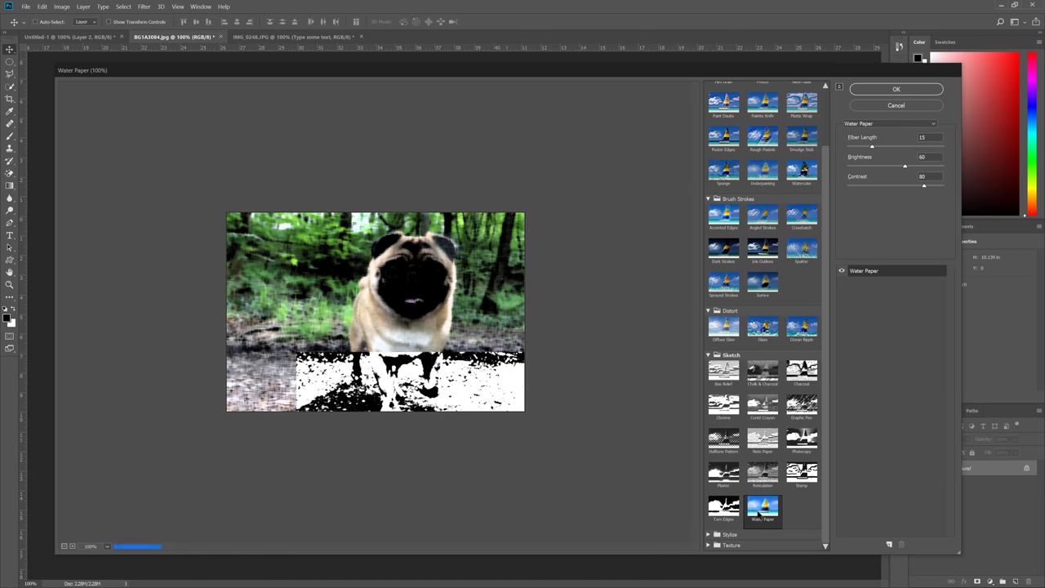
# - Preview the Glowing Edges stylize filter and the texture filters Craquelure, Grain, Mosaic Tiles, Texturizer, Stained Glass and Patchwork
pyautogui.click(724, 355)
pyautogui.click(724, 432)
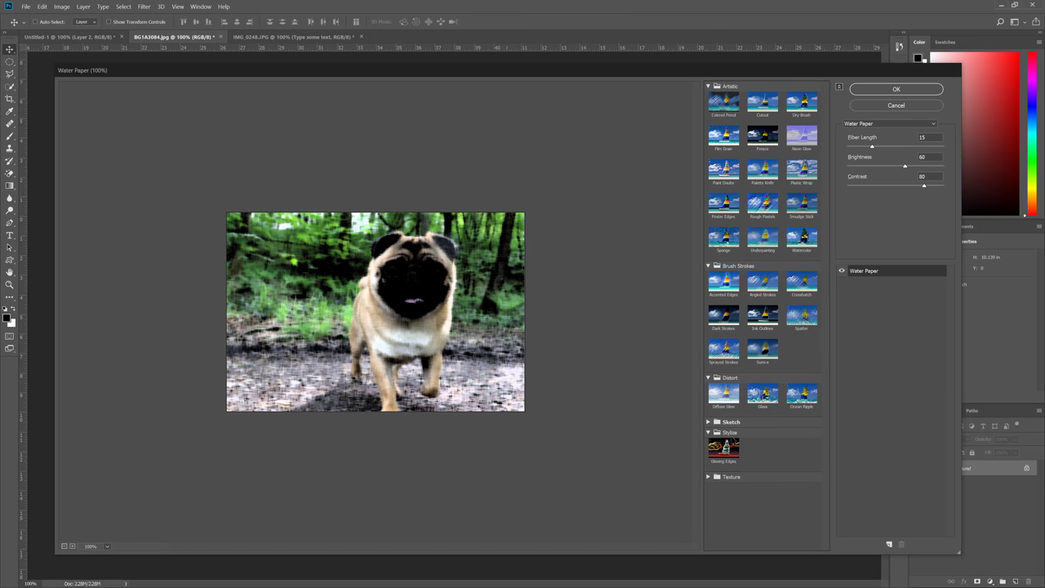
pyautogui.click(723, 449)
pyautogui.click(729, 478)
pyautogui.click(728, 501)
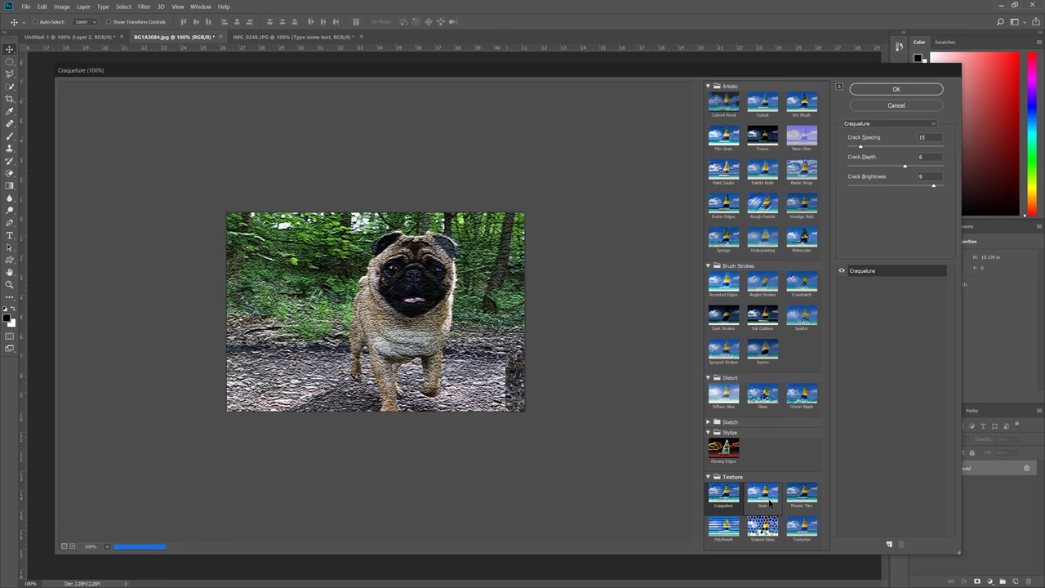
pyautogui.click(763, 493)
pyautogui.click(800, 494)
pyautogui.click(789, 532)
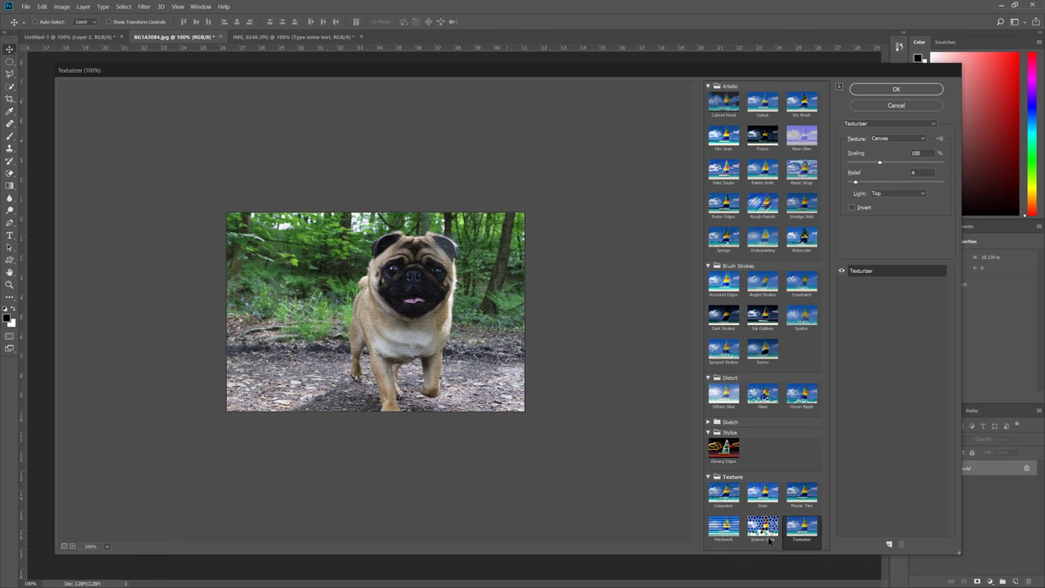
pyautogui.click(762, 529)
pyautogui.click(723, 529)
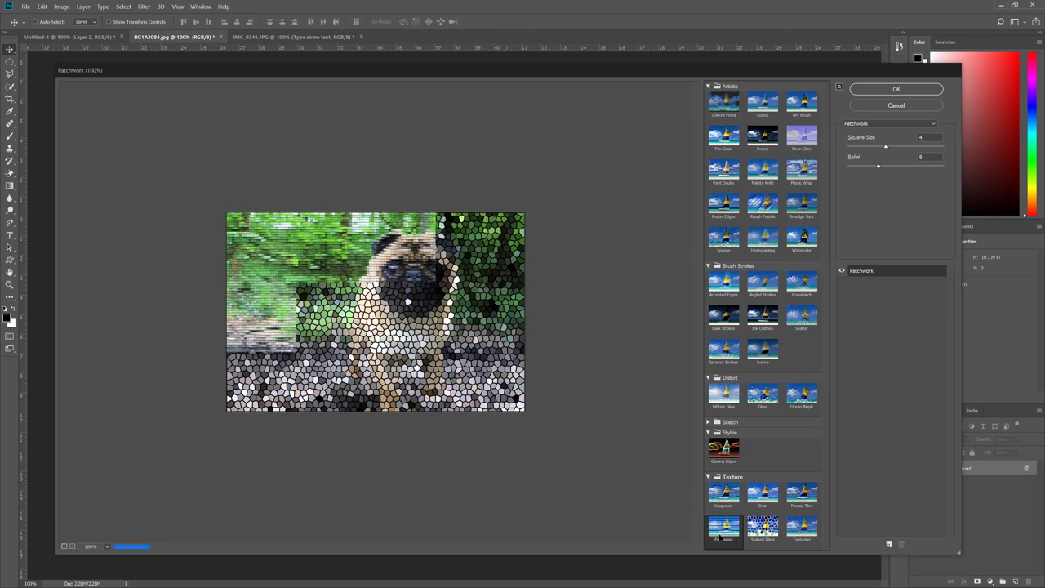
# - Apply the Stained Glass filter to the pug photo with cell size 4 and border thickness 1
pyautogui.click(765, 531)
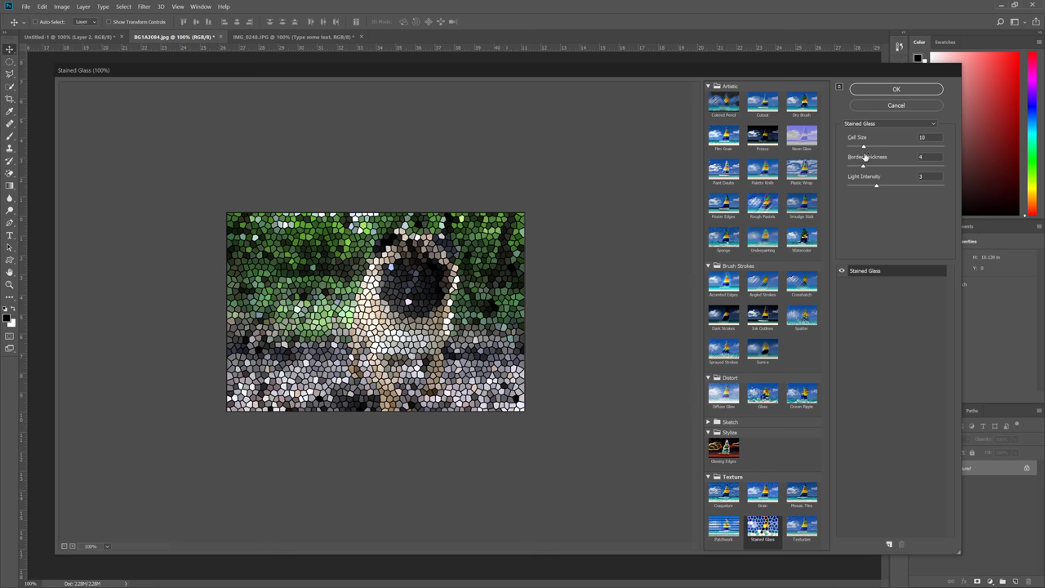
pyautogui.moveTo(863, 147); pyautogui.dragTo(853, 147)
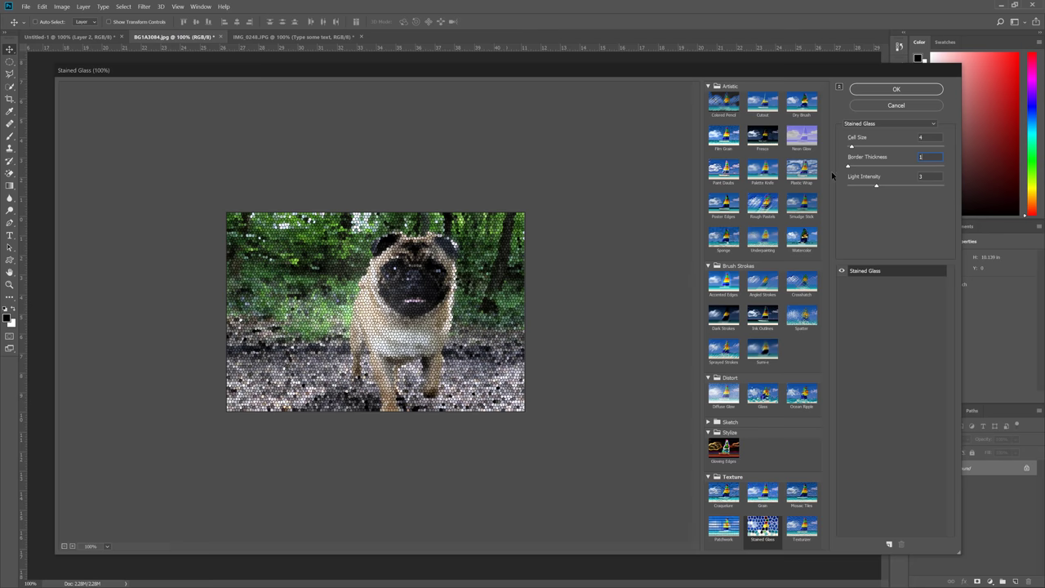
pyautogui.press('Return')
# - Examine the stained glass effect enlarged, return to 100% zoom, and undo the filter
pyautogui.hotkey('ctrl', '+')
pyautogui.hotkey('ctrl', '+')
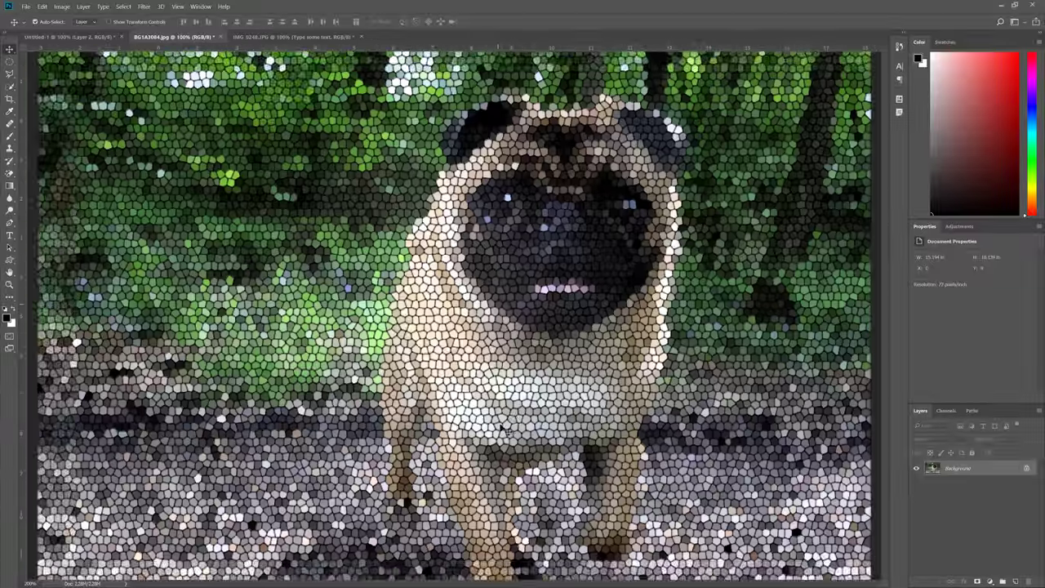
pyautogui.hotkey('ctrl', '-')
pyautogui.hotkey('ctrl', '-')
pyautogui.hotkey('ctrl', 'z')
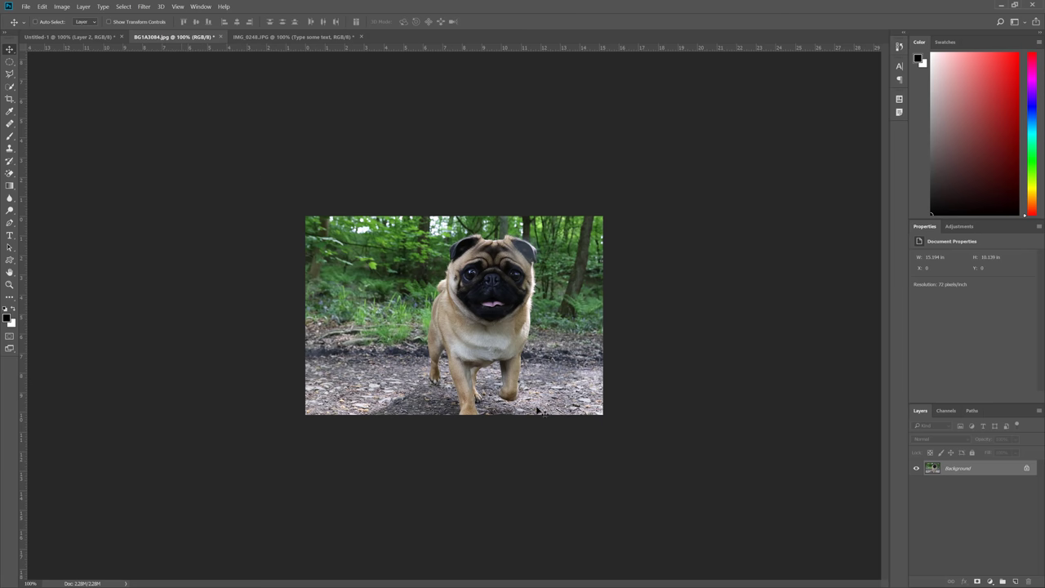
pyautogui.click(150, 7)
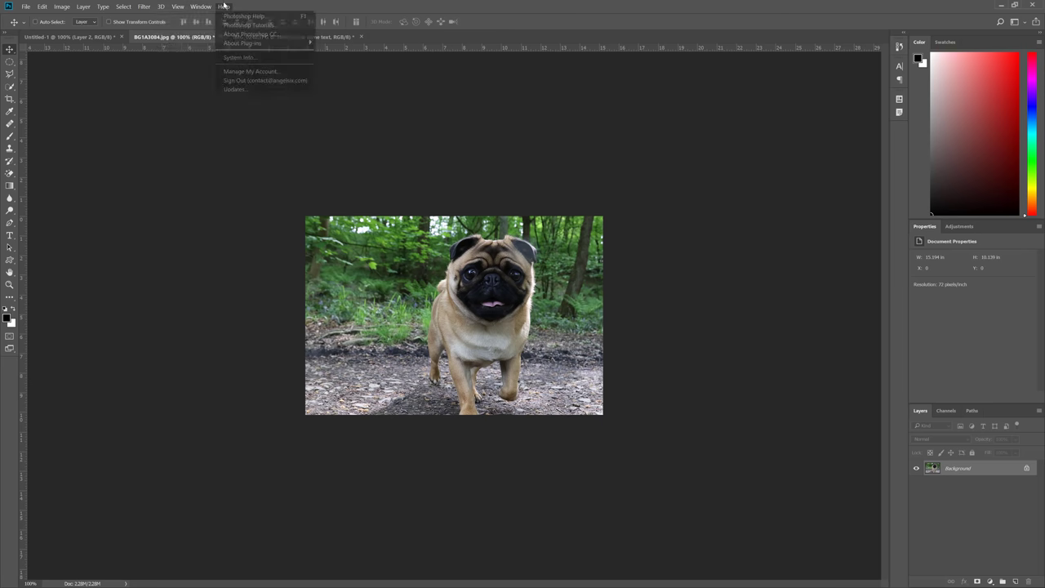
pyautogui.click(125, 7)
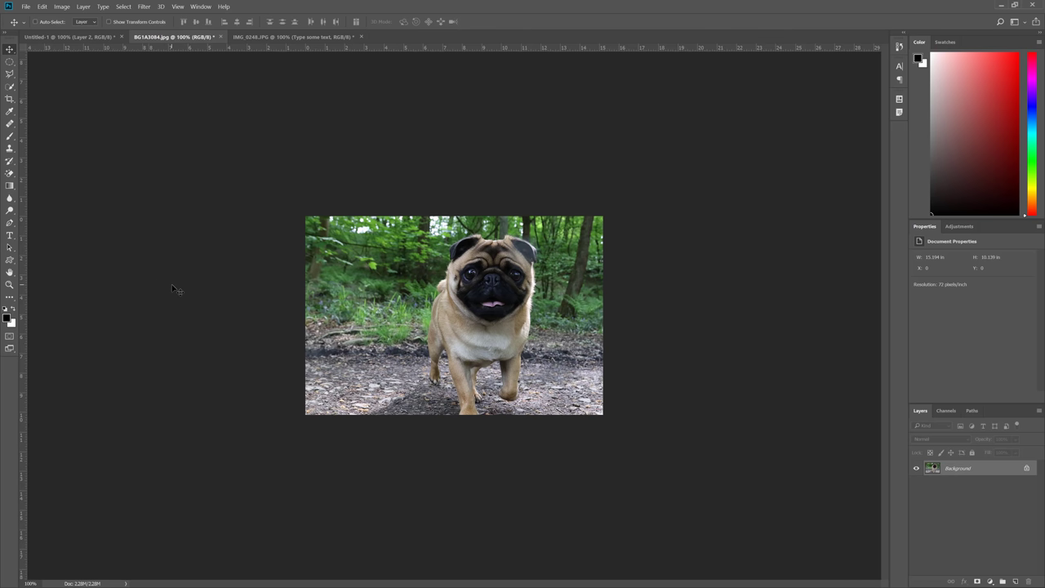
# - Close all three open documents without saving their changes
pyautogui.hotkey('ctrl', 'w')
pyautogui.press('n')
pyautogui.hotkey('ctrl', 'w')
pyautogui.press('n')
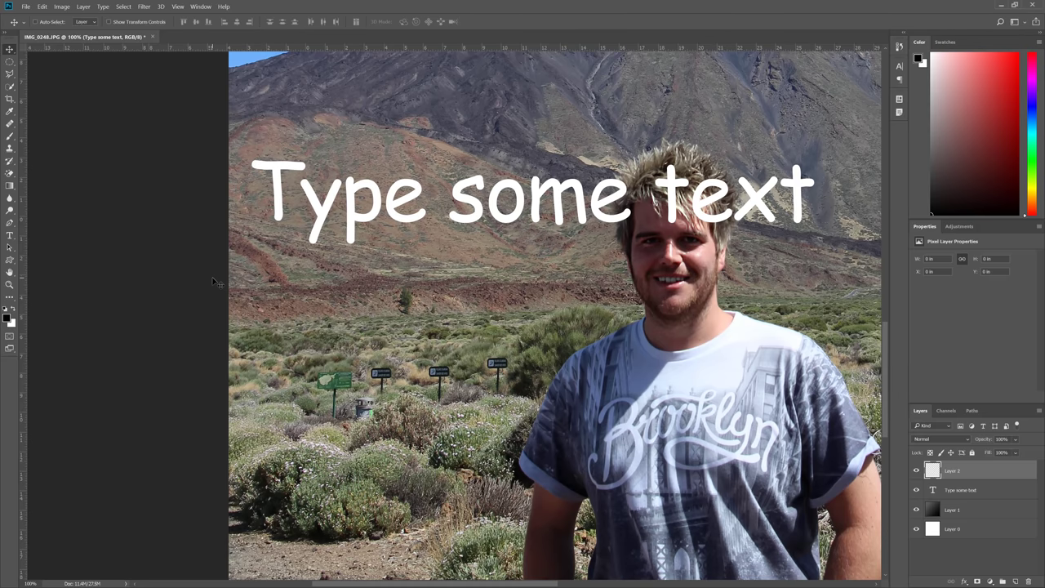
pyautogui.hotkey('ctrl', 'w')
pyautogui.press('n')
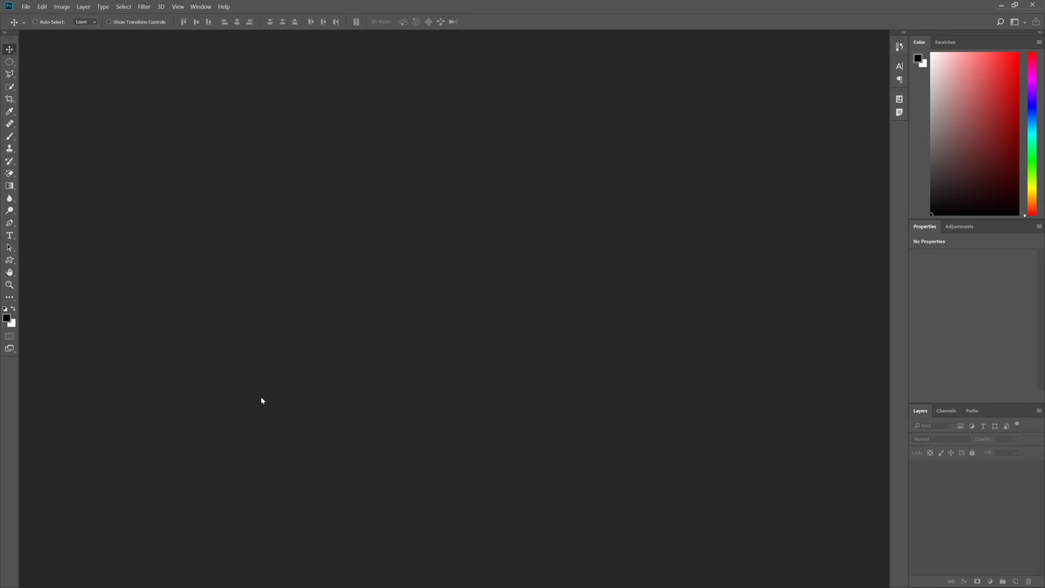